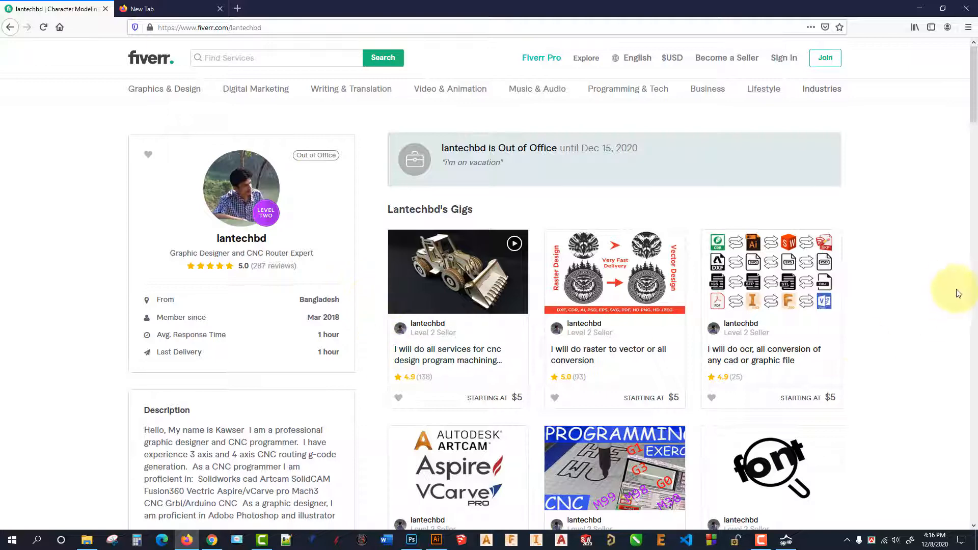
# Step: Look through the gigs, skills and profile details on the CNC and graphic designer's Fiverr page
pyautogui.scroll(-5, 476, 234)
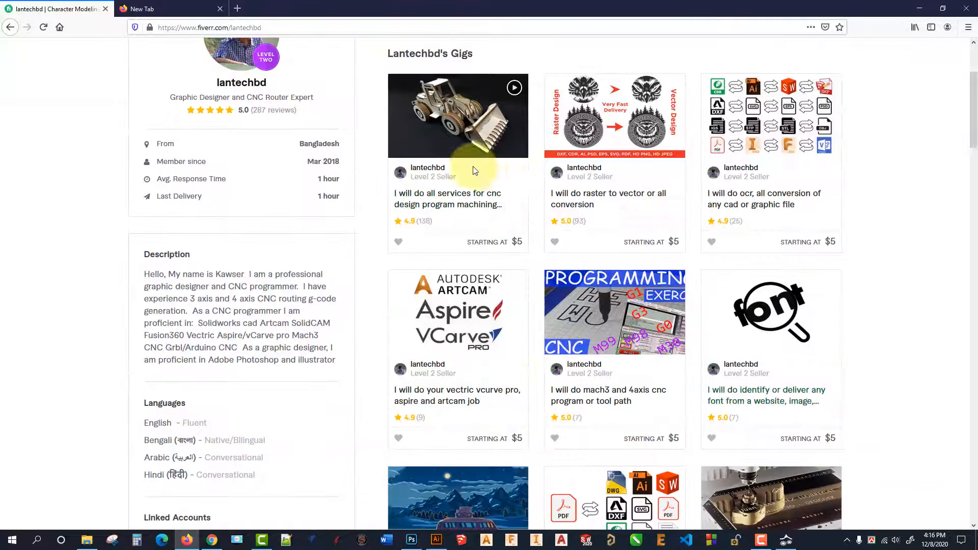
pyautogui.scroll(-7, 603, 272)
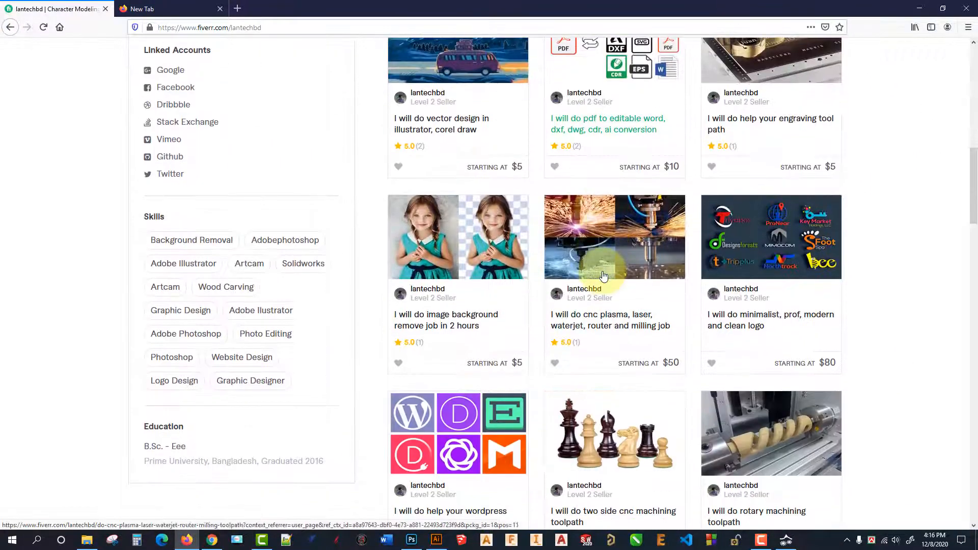
pyautogui.scroll(-1, 702, 423)
pyautogui.scroll(-3, 703, 423)
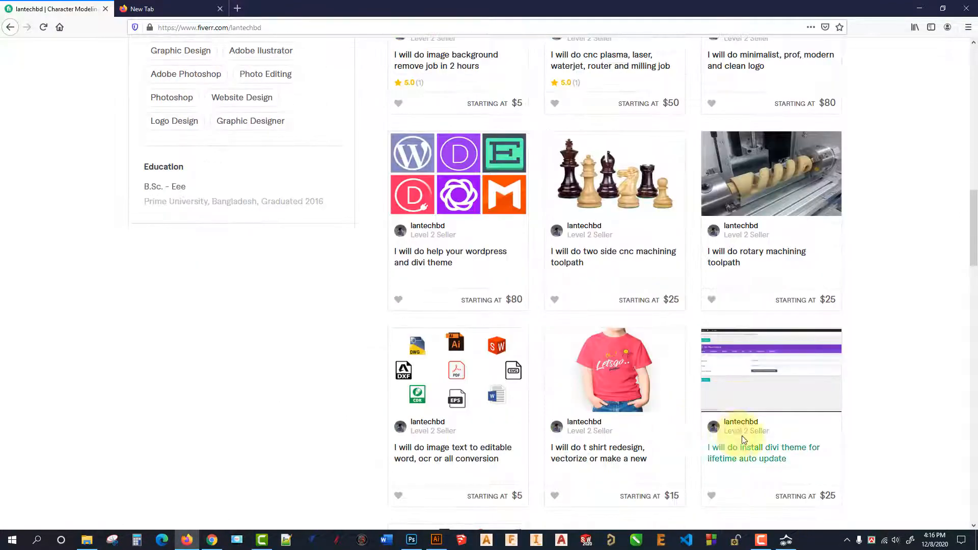
pyautogui.scroll(4, 723, 433)
pyautogui.scroll(7, 743, 436)
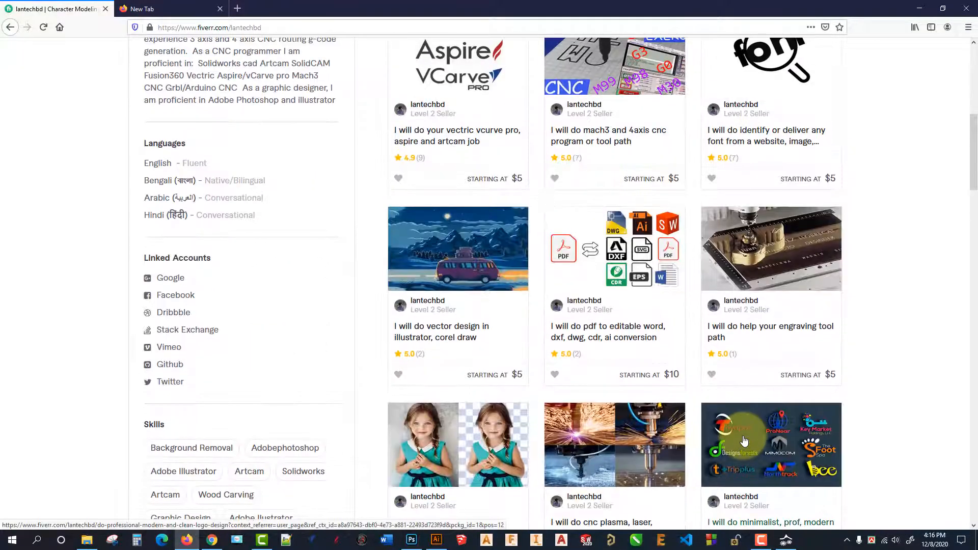
pyautogui.scroll(5, 718, 330)
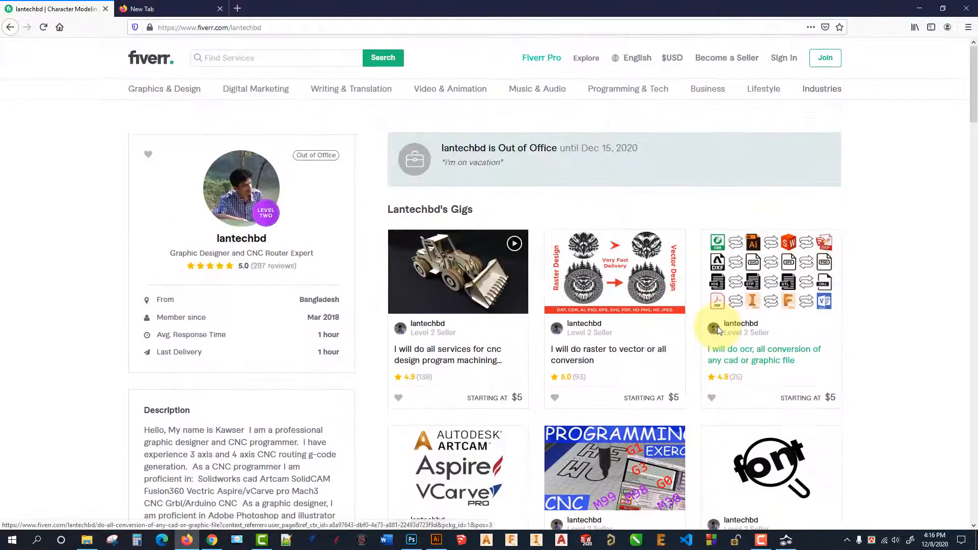
pyautogui.scroll(-18, 621, 310)
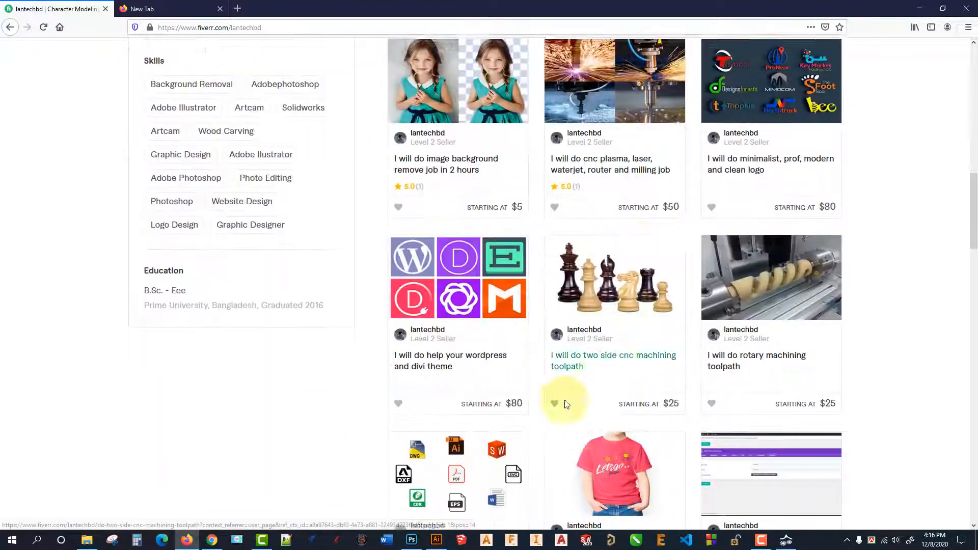
pyautogui.scroll(6, 586, 428)
pyautogui.scroll(10, 584, 430)
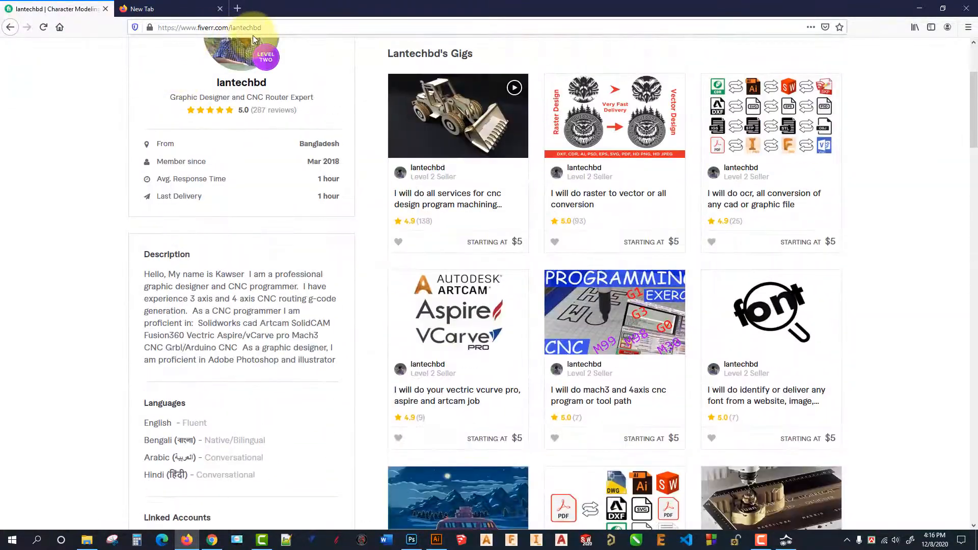
pyautogui.scroll(2, 257, 81)
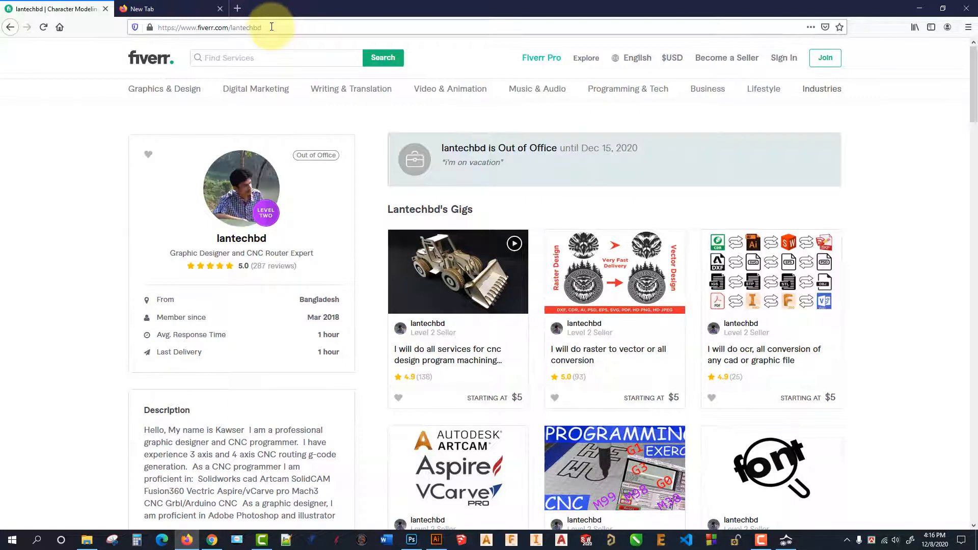
pyautogui.click(271, 27)
pyautogui.click(31, 181)
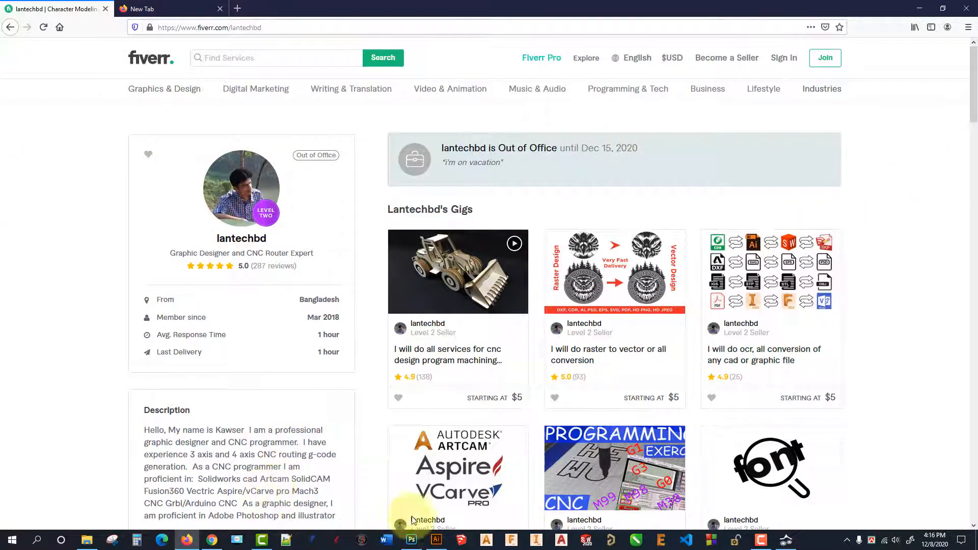
# Step: Switch to File Explorer and preview the handwritten oven note and the fudge recipe card images in the 0 Tuto folder
pyautogui.click(89, 541)
pyautogui.click(570, 262)
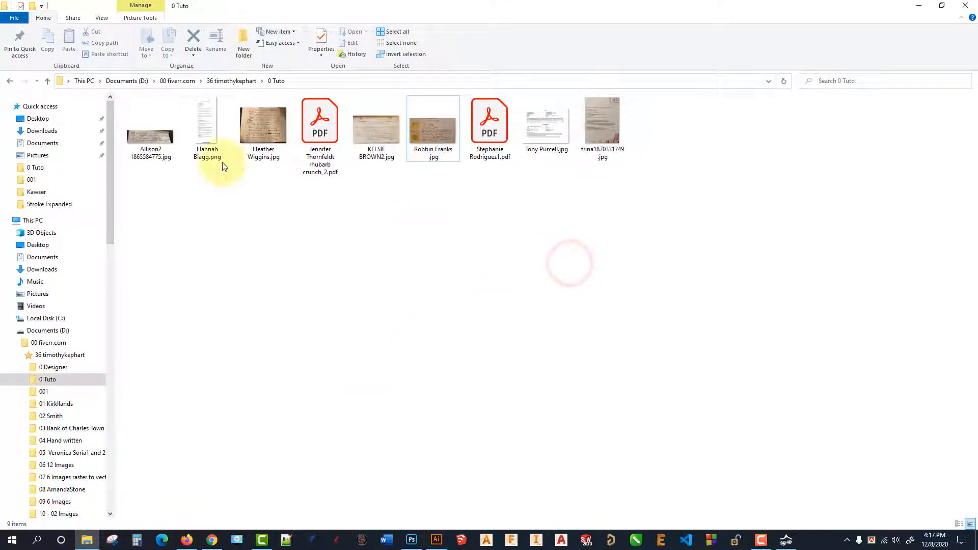
pyautogui.doubleClick(153, 137)
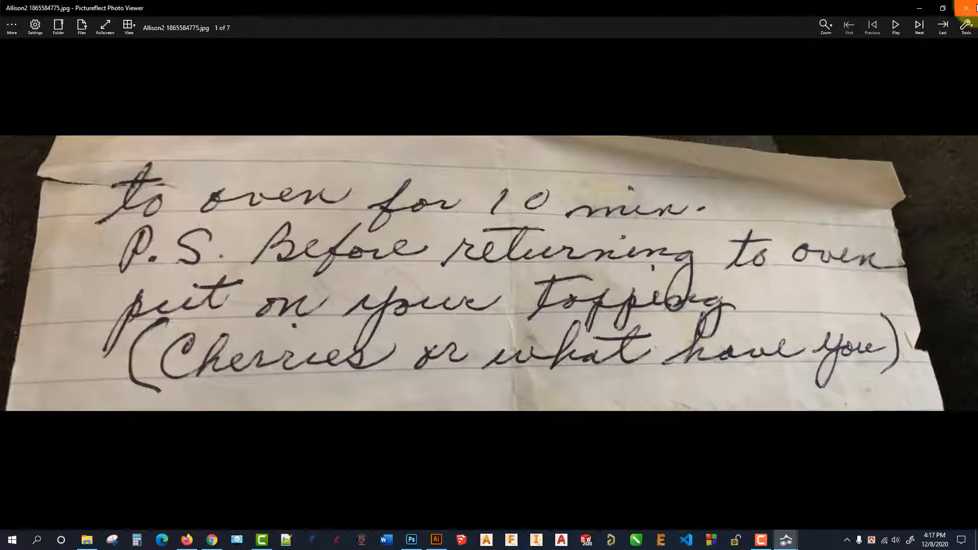
pyautogui.click(975, 6)
pyautogui.click(428, 128)
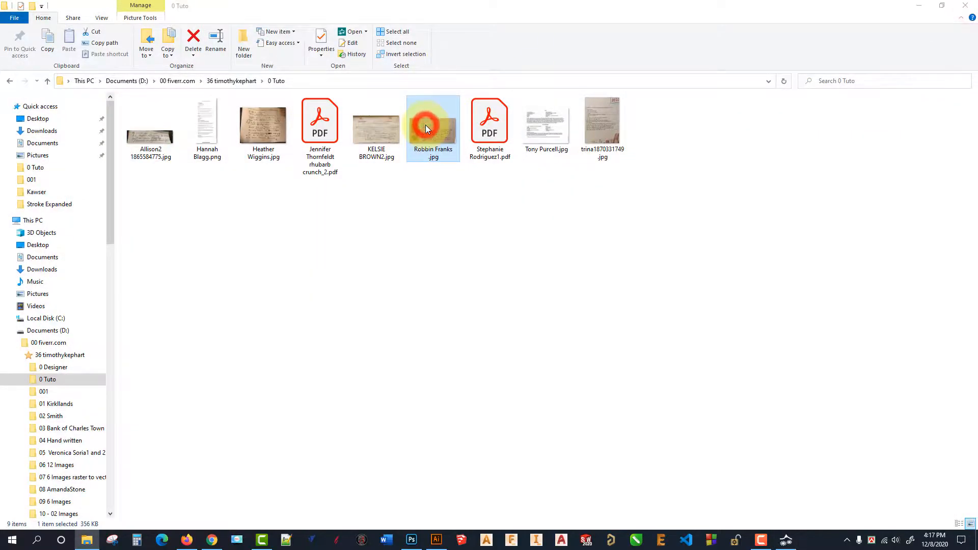
pyautogui.doubleClick(426, 127)
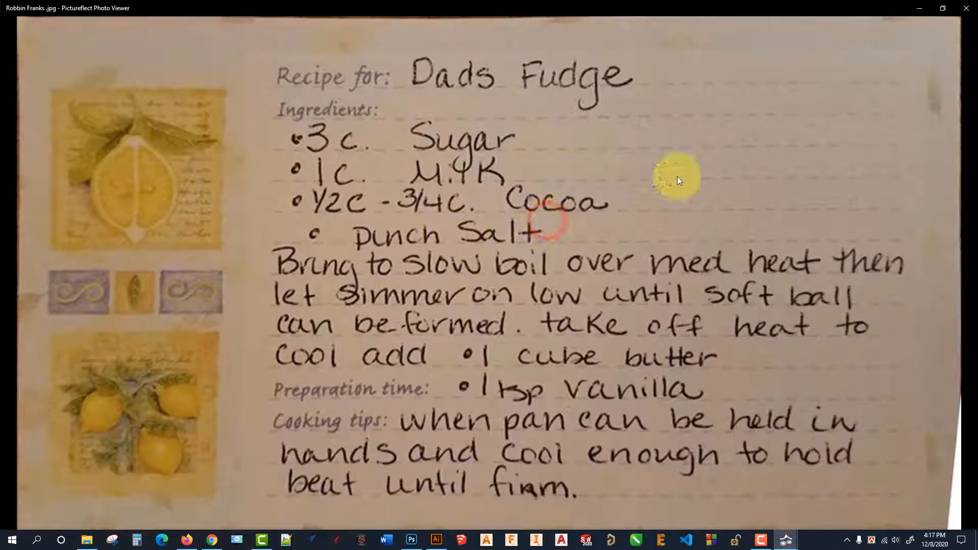
pyautogui.click(971, 7)
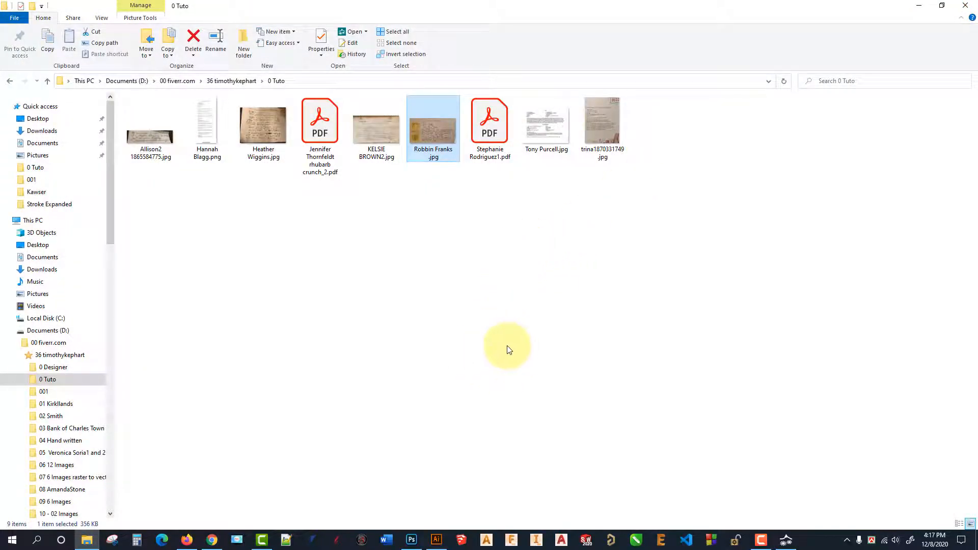
# Step: Open the handwritten oven note image from the 0 Tuto folder in Adobe Photoshop 2020
pyautogui.click(163, 149)
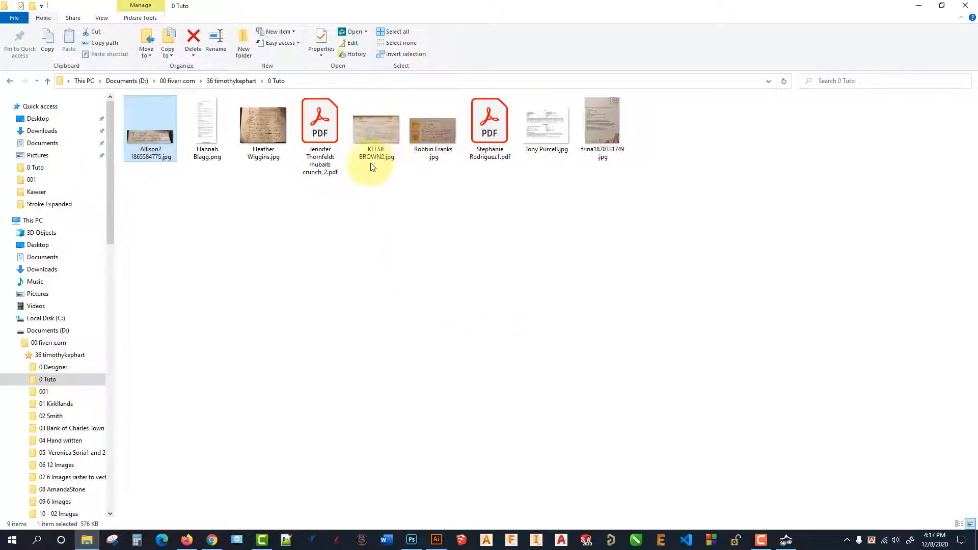
pyautogui.rightClick(155, 140)
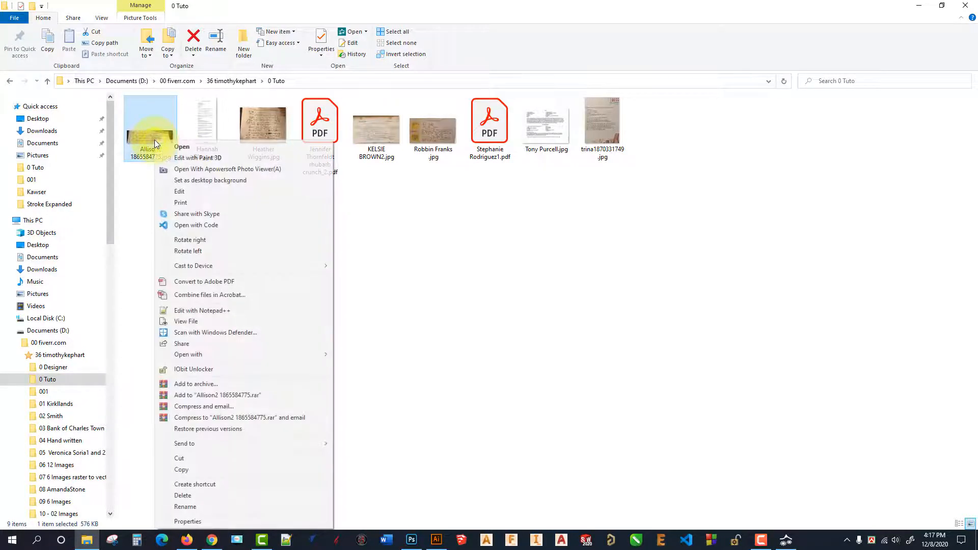
pyautogui.moveTo(210, 356)
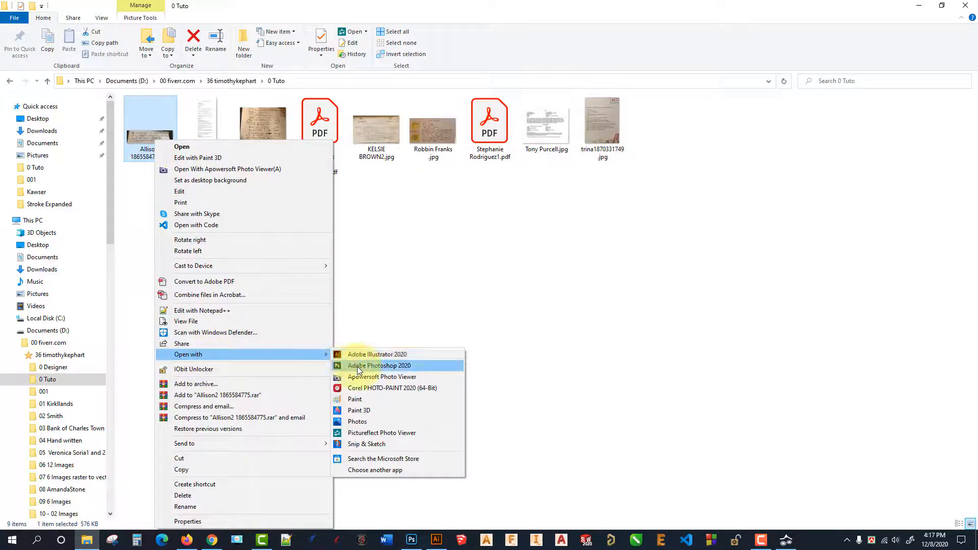
pyautogui.click(359, 366)
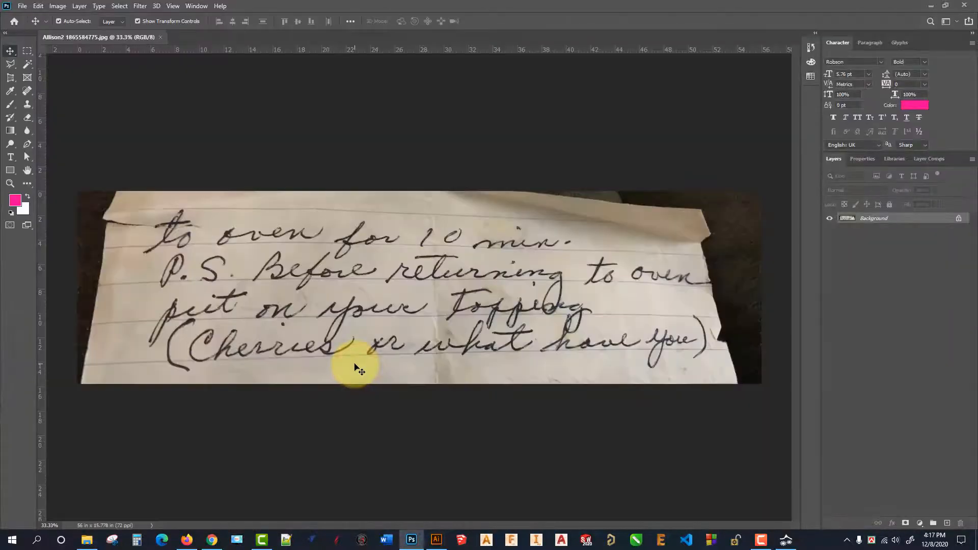
# Step: Draw a Perspective Crop frame over the handwritten note, from the paper's lower-left corner to near its upper-right corner
pyautogui.click(8, 83)
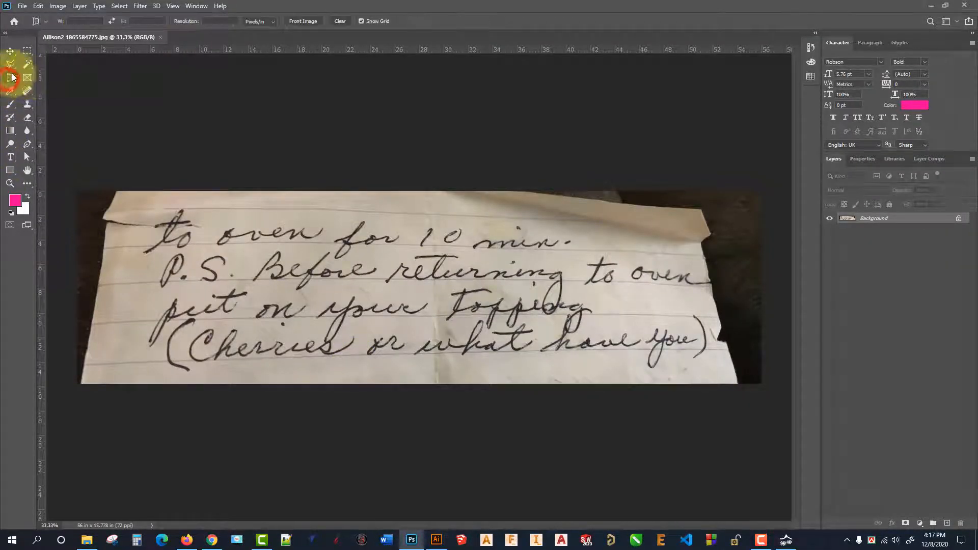
pyautogui.click(8, 83)
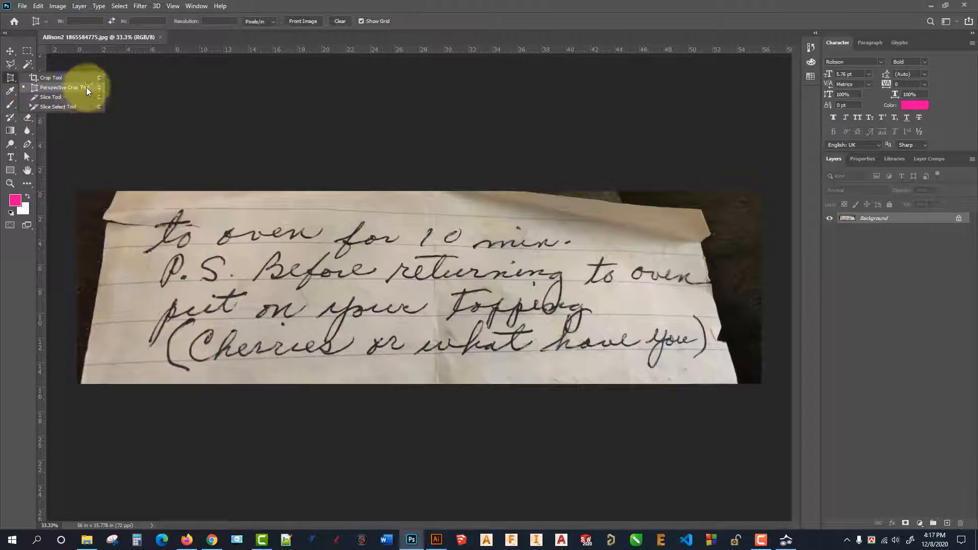
pyautogui.click(59, 89)
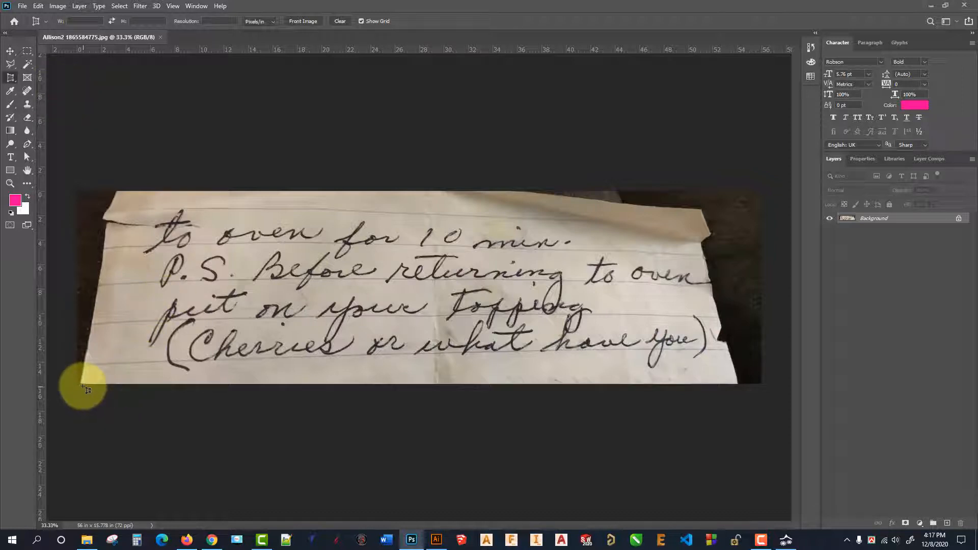
pyautogui.moveTo(83, 385); pyautogui.dragTo(692, 192)
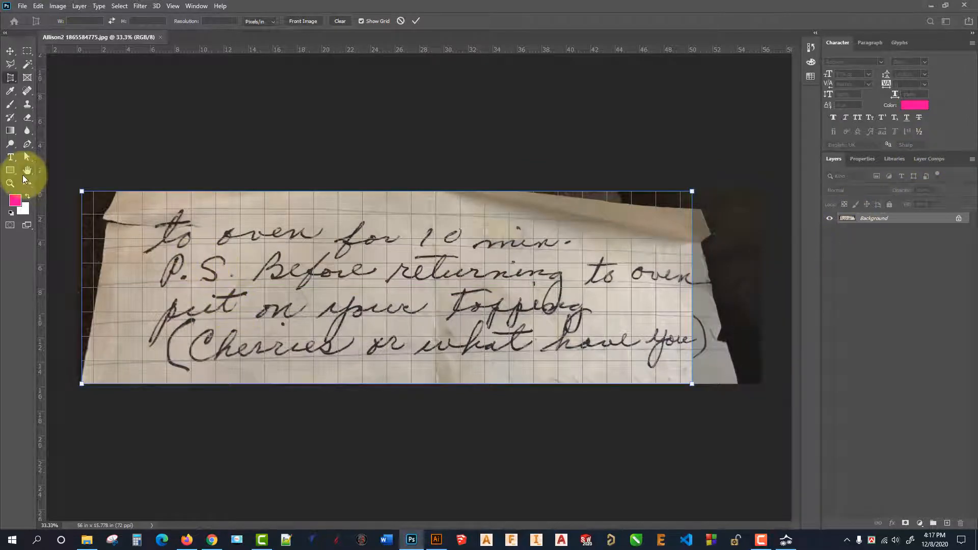
# Step: Move the crop frame's upper-left corner onto the upper-left corner of the paper
pyautogui.scroll(11, 49, 183)
pyautogui.scroll(-9, 195, 196)
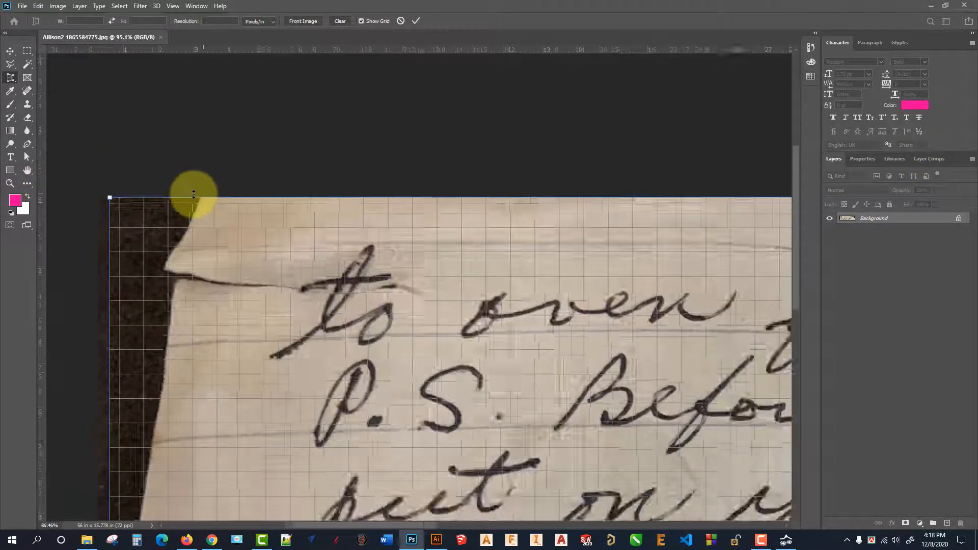
pyautogui.scroll(-2, 225, 193)
pyautogui.scroll(5, 164, 203)
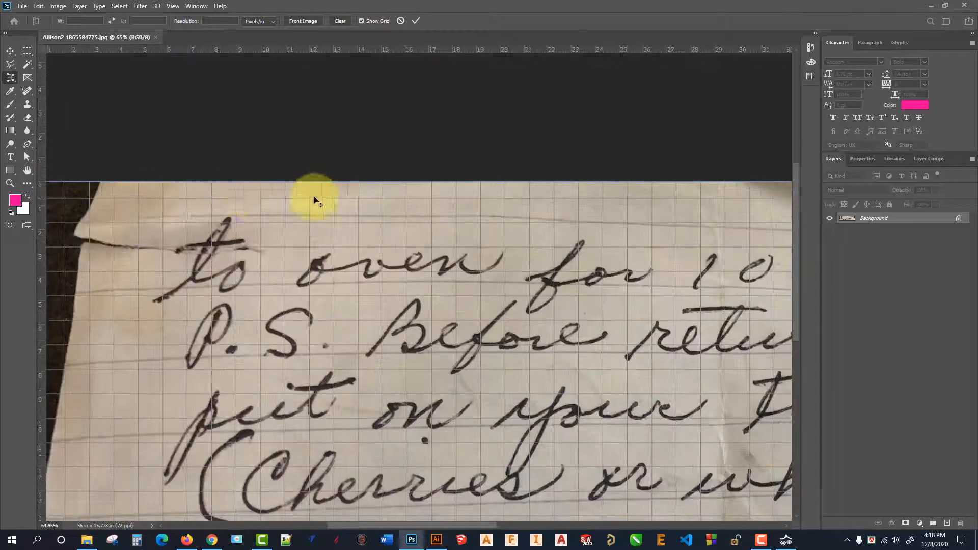
pyautogui.scroll(5, 69, 190)
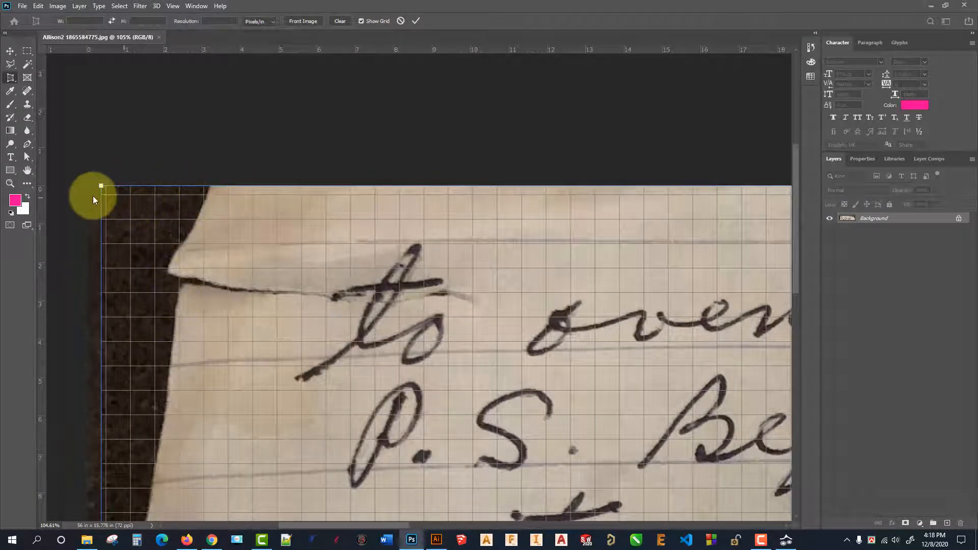
pyautogui.moveTo(101, 187); pyautogui.dragTo(207, 185)
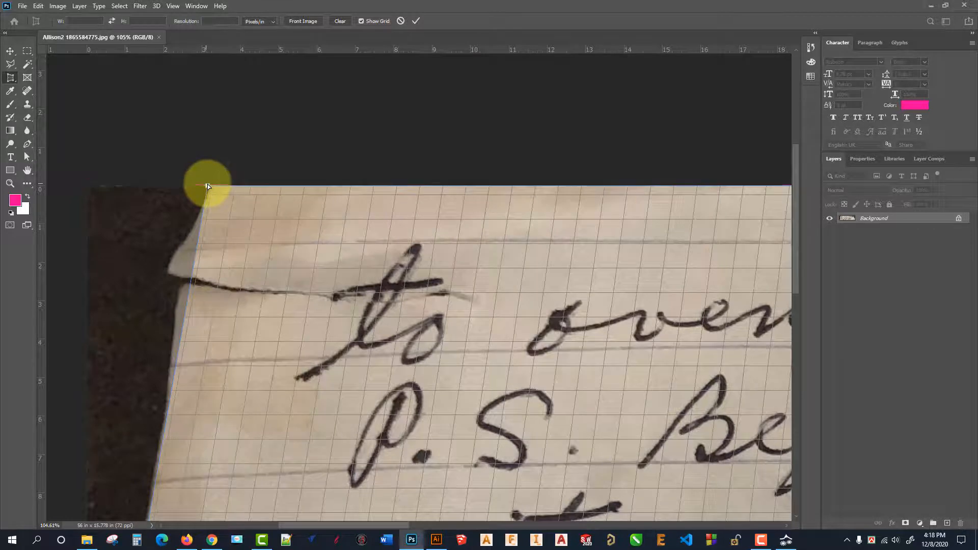
pyautogui.scroll(-4, 214, 183)
pyautogui.scroll(-1, 214, 184)
pyautogui.scroll(5, 214, 181)
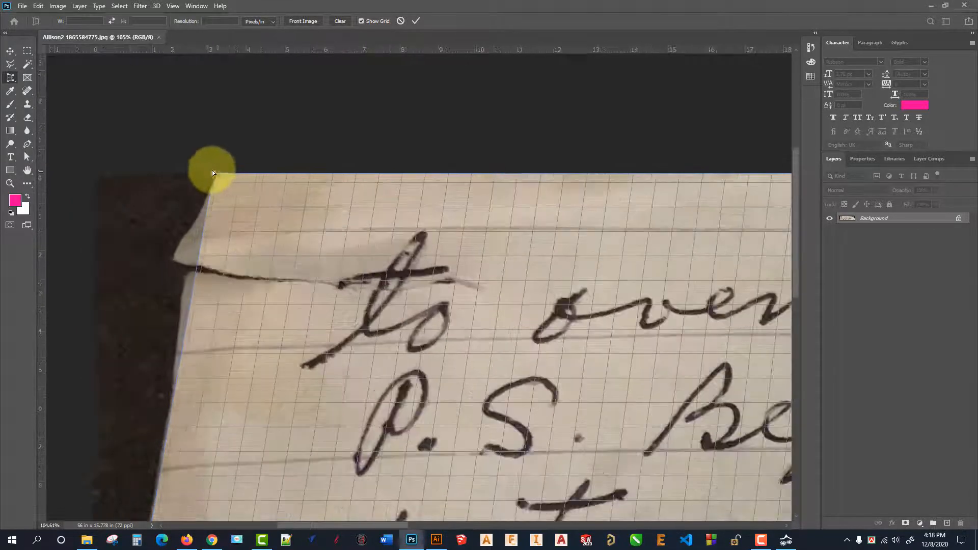
pyautogui.moveTo(210, 175); pyautogui.dragTo(214, 174)
# Step: Fine-tune the crop frame's lower-left corner to sit exactly on the paper's lower-left corner
pyautogui.scroll(-5, 215, 175)
pyautogui.scroll(-8, 168, 211)
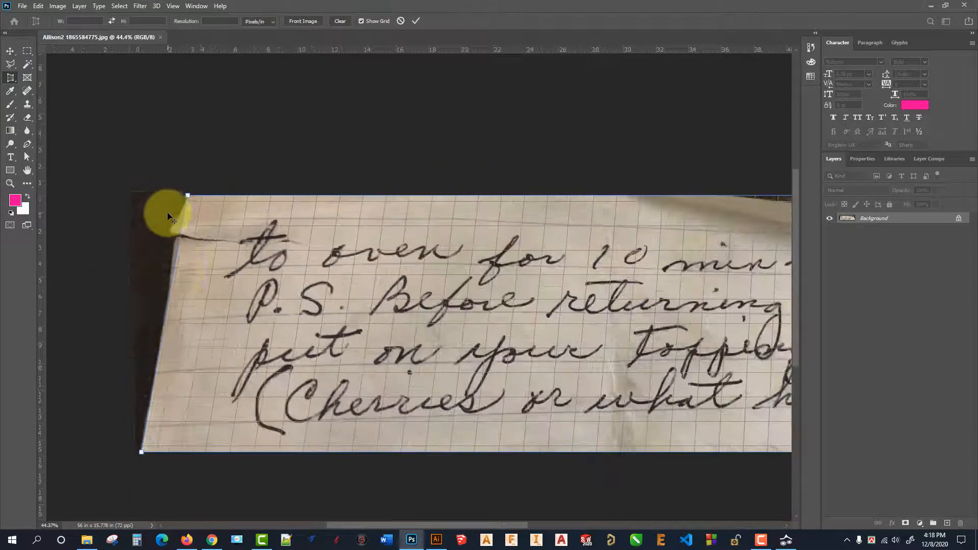
pyautogui.scroll(10, 137, 479)
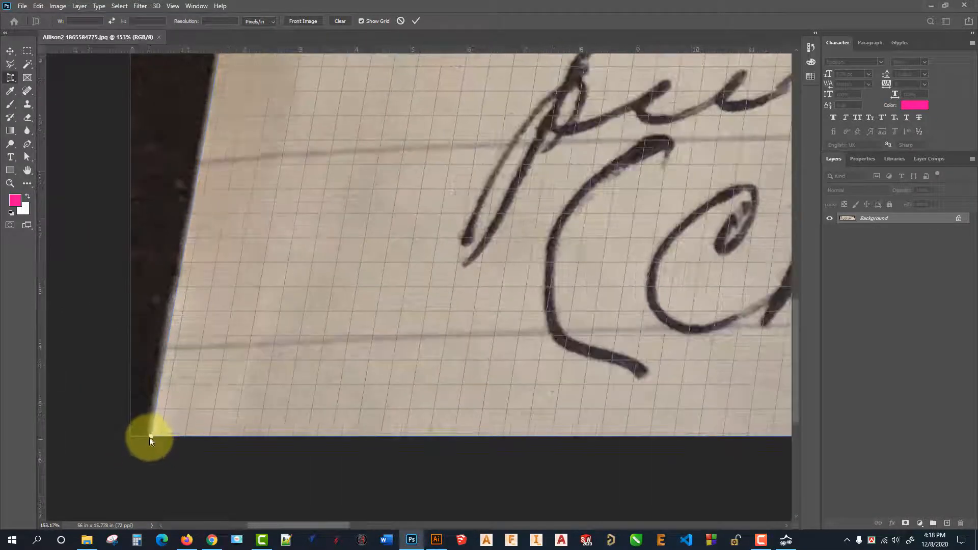
pyautogui.moveTo(148, 436); pyautogui.dragTo(149, 438)
# Step: Move the crop frame's lower-right corner onto the paper's lower-right corner
pyautogui.scroll(-5, 153, 434)
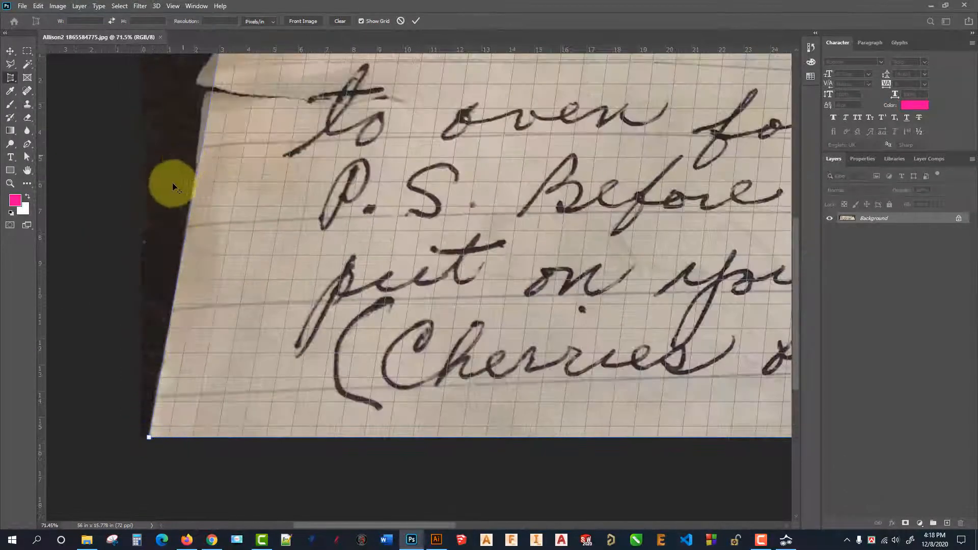
pyautogui.scroll(-2, 213, 233)
pyautogui.scroll(-4, 213, 234)
pyautogui.scroll(10, 703, 266)
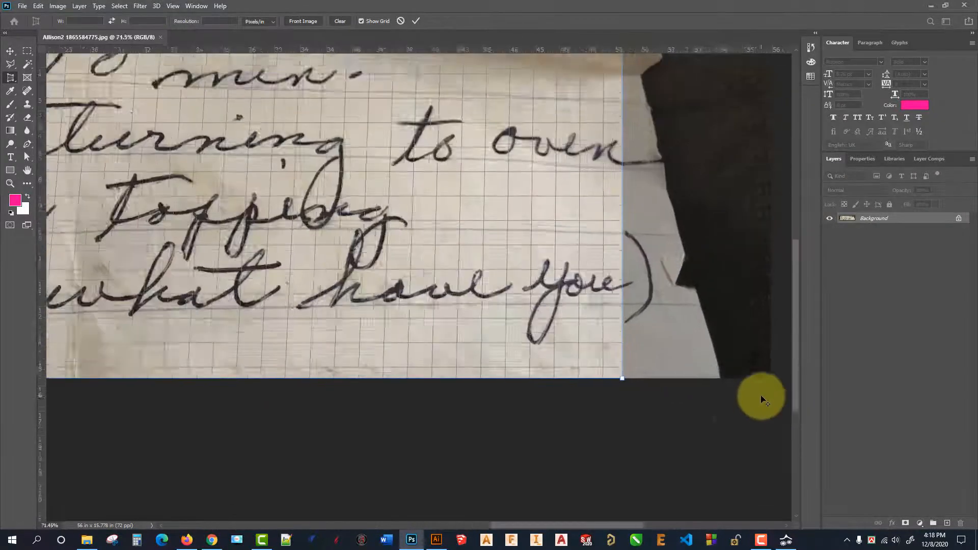
pyautogui.scroll(3, 763, 400)
pyautogui.moveTo(572, 376); pyautogui.dragTo(706, 373)
# Step: Shift the crop frame's upper-right corner slightly inward along the image's upper edge so the frame follows the paper's slanted right edge
pyautogui.scroll(-8, 699, 378)
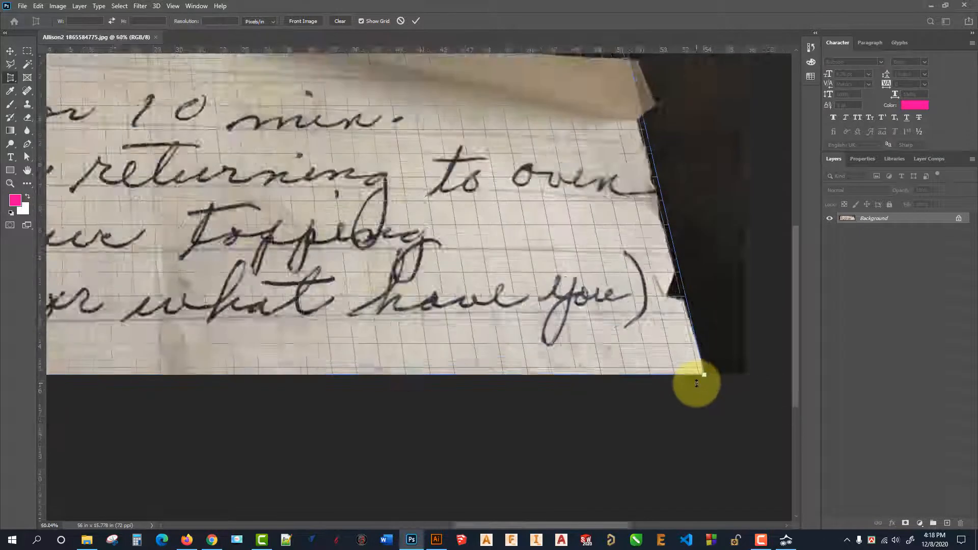
pyautogui.scroll(3, 725, 126)
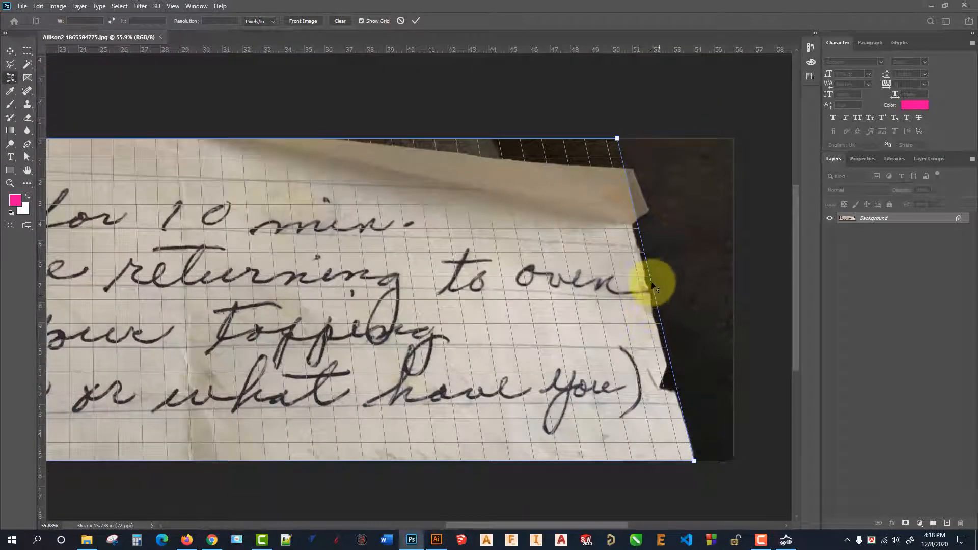
pyautogui.scroll(4, 654, 286)
pyautogui.scroll(-1, 647, 342)
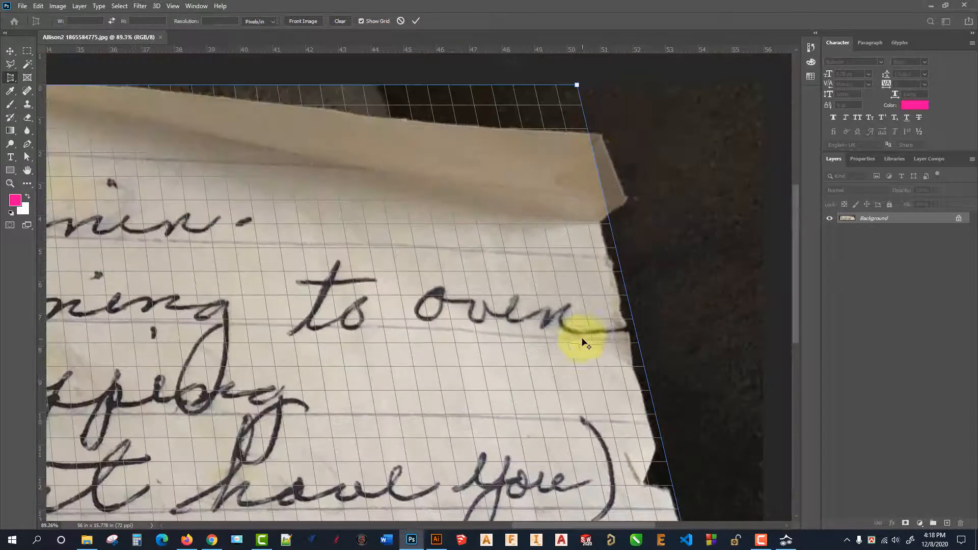
pyautogui.scroll(2, 570, 83)
pyautogui.moveTo(564, 90); pyautogui.dragTo(549, 88)
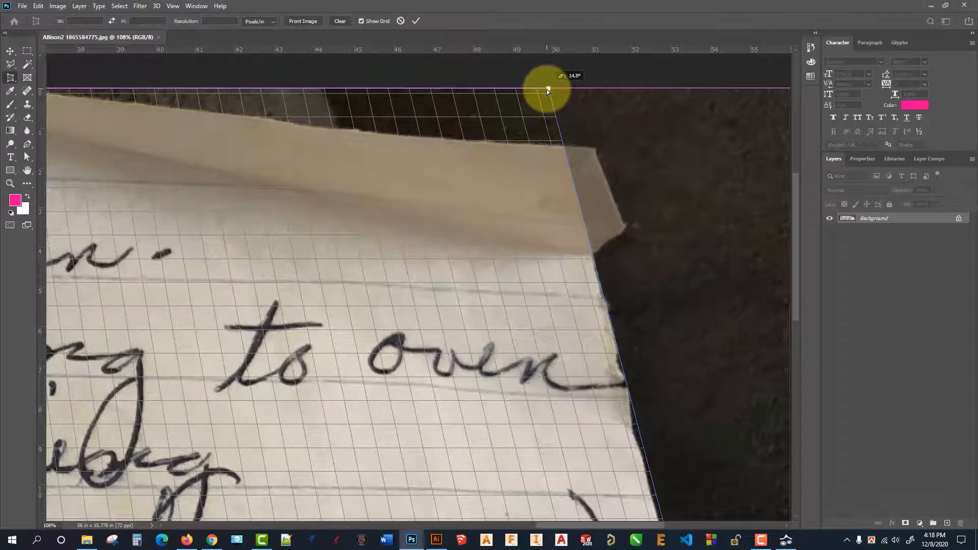
# Step: Fine-tune the crop frame's upper-right corner on the image's upper edge, apply the perspective crop, and unlock the background layer
pyautogui.moveTo(547, 91); pyautogui.dragTo(546, 88)
pyautogui.scroll(-6, 572, 131)
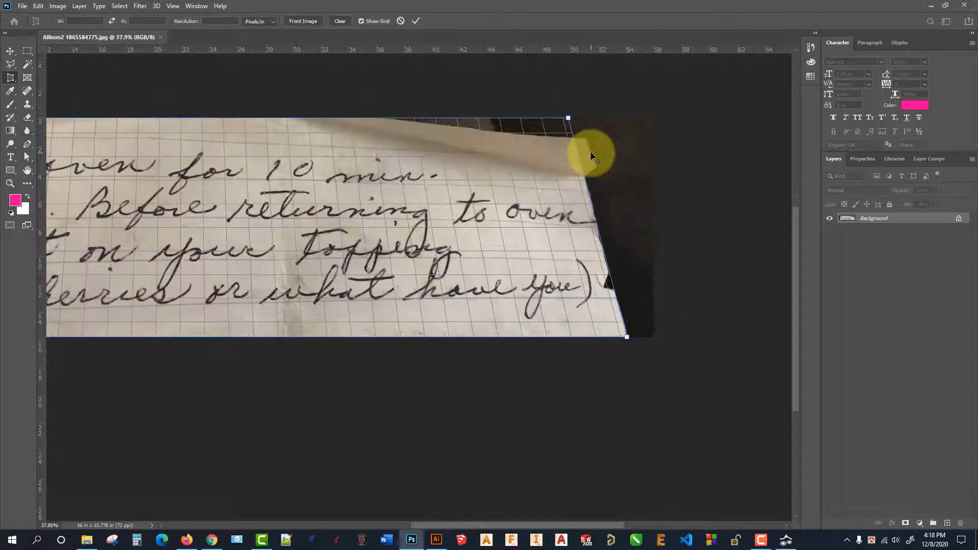
pyautogui.scroll(1, 411, 217)
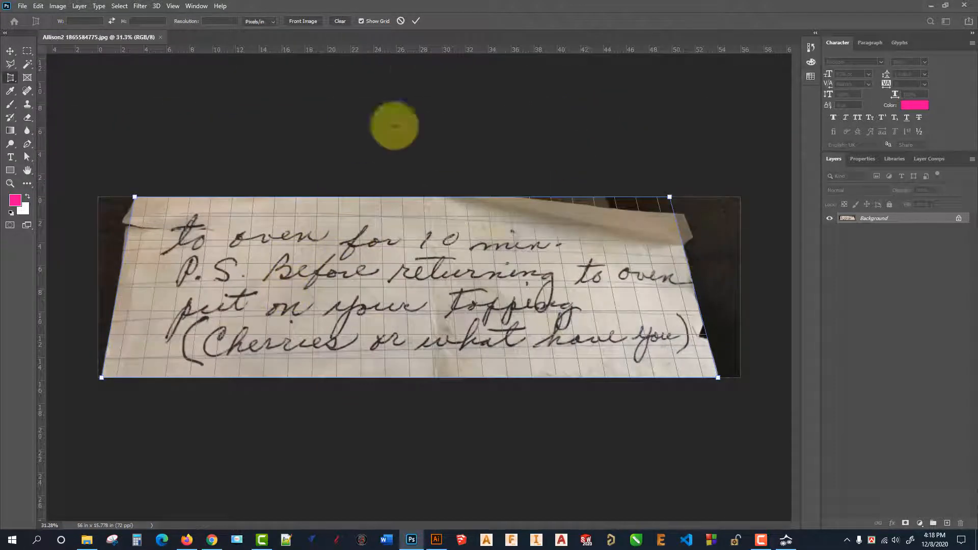
pyautogui.click(417, 22)
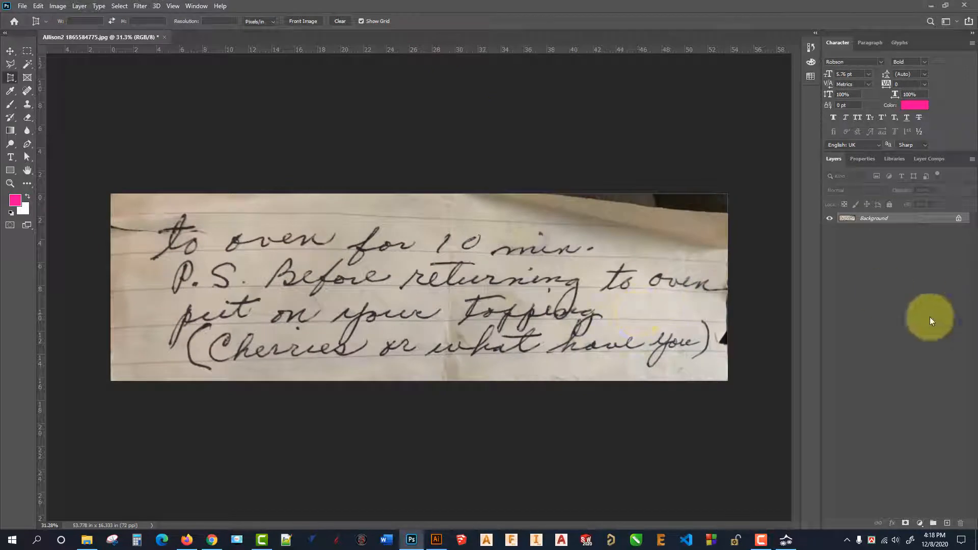
pyautogui.click(958, 218)
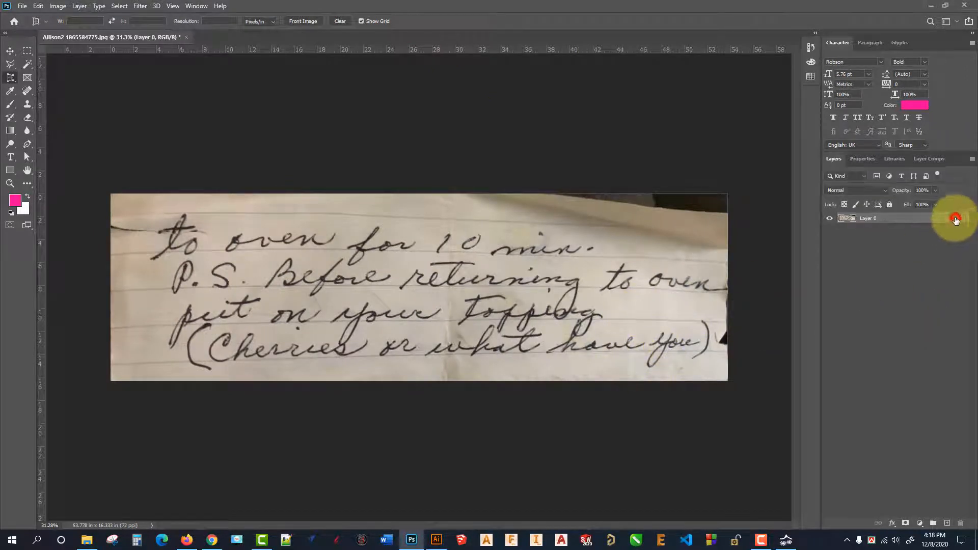
# Step: Squash the note layer vertically to 62.5% of its height, keeping its upper edge in place, and apply the transform
pyautogui.click(10, 51)
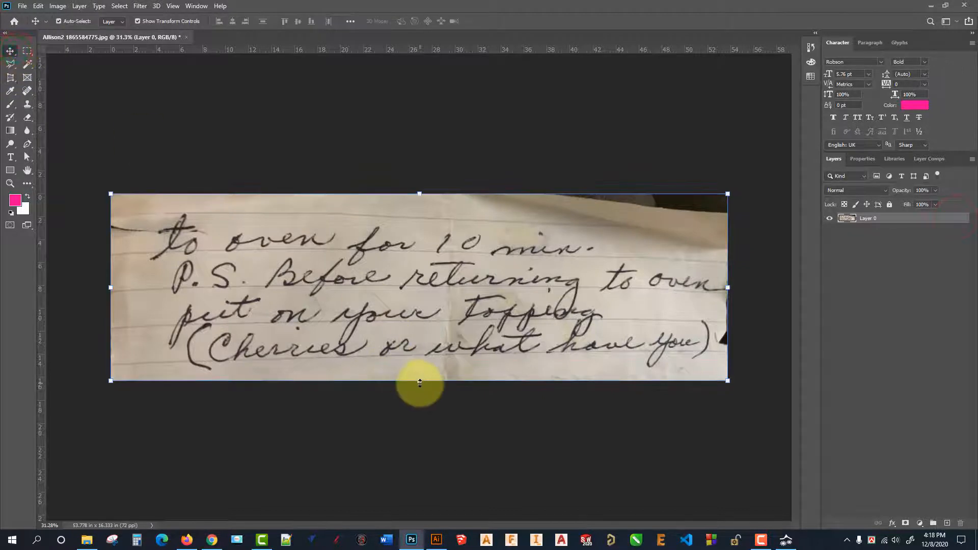
pyautogui.moveTo(420, 383); pyautogui.dragTo(428, 309)
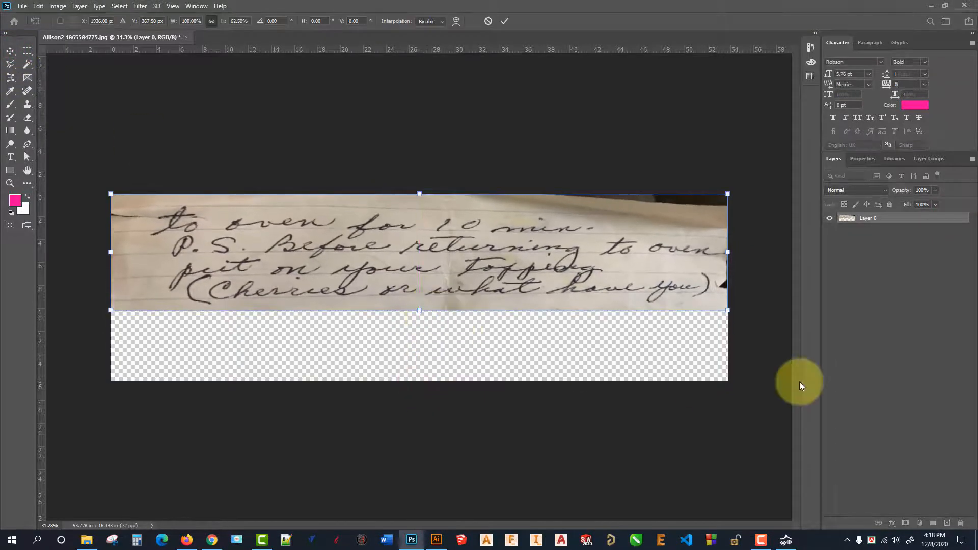
pyautogui.click(505, 21)
pyautogui.click(571, 99)
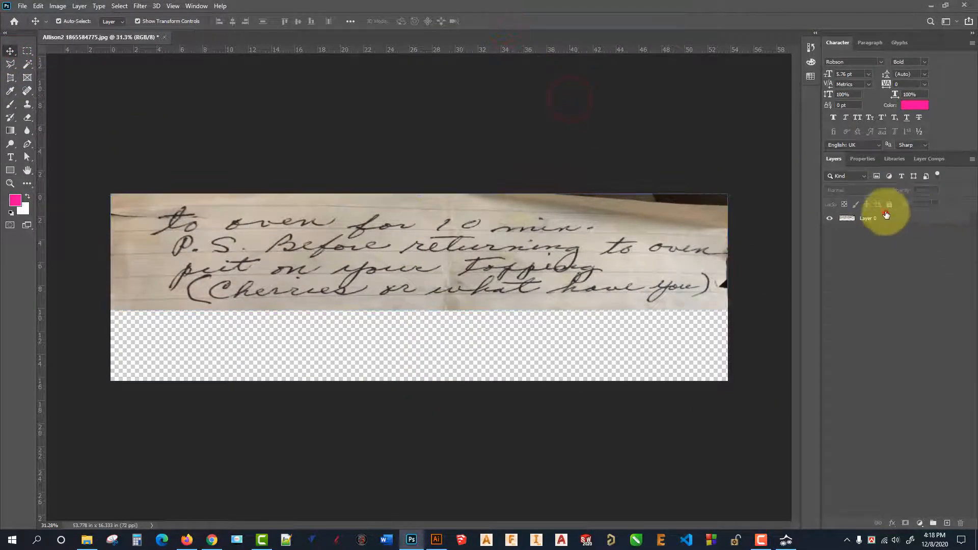
# Step: Lock and unlock the note layer, then stretch its height to 160% down to the canvas's lower edge and apply
pyautogui.click(886, 215)
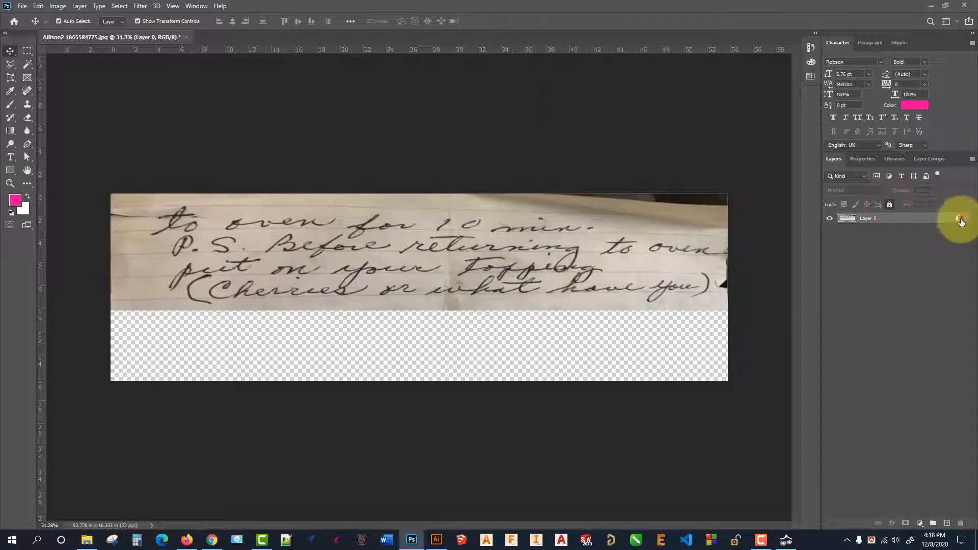
pyautogui.click(961, 222)
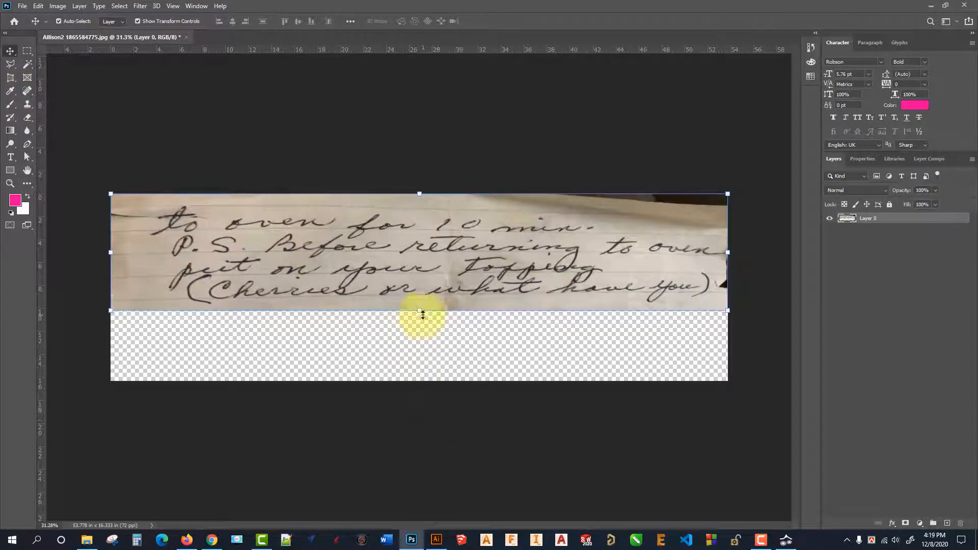
pyautogui.moveTo(423, 313); pyautogui.dragTo(415, 380)
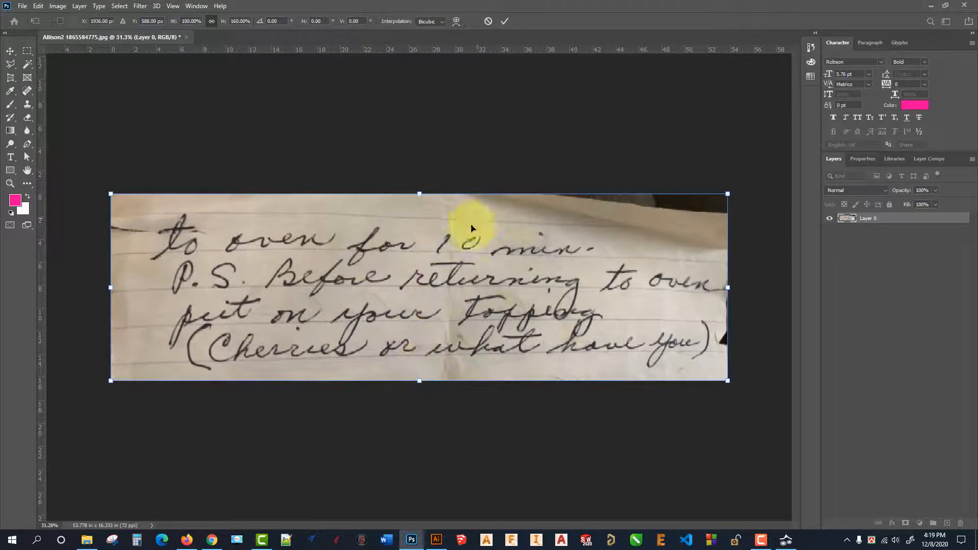
pyautogui.click(505, 23)
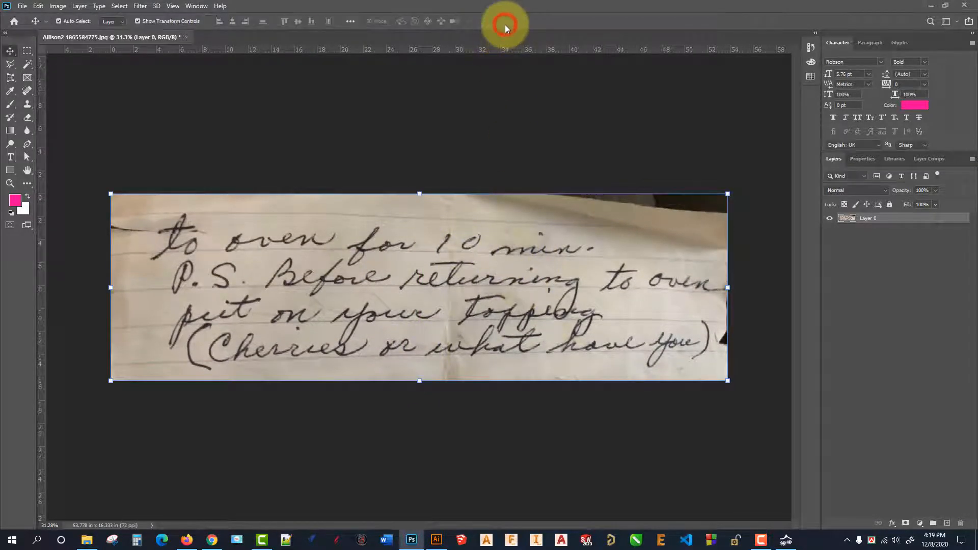
# Step: Revert the document to the Make Layer history state, before the Free Transform edits
pyautogui.hotkey('ctrl', 's')
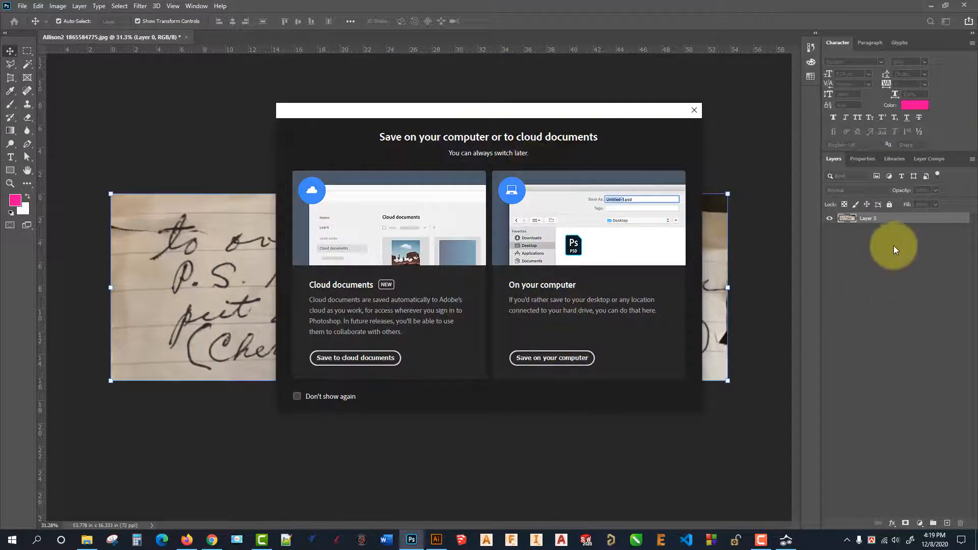
pyautogui.click(694, 111)
pyautogui.click(811, 47)
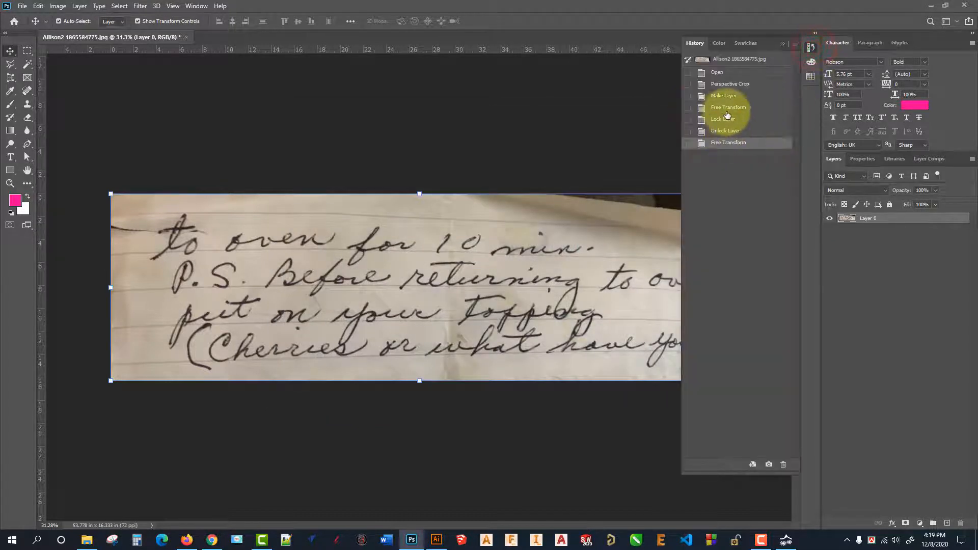
pyautogui.click(730, 109)
pyautogui.click(729, 97)
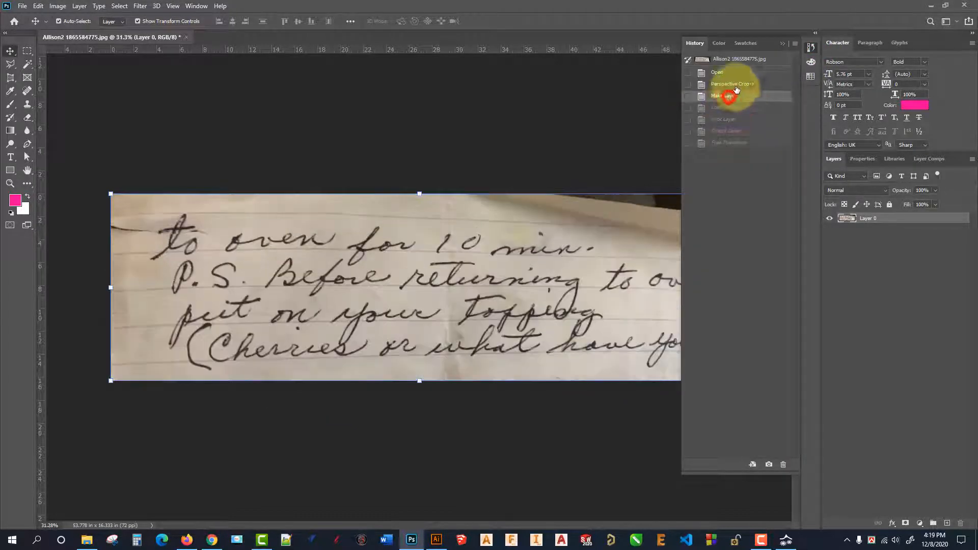
pyautogui.click(778, 44)
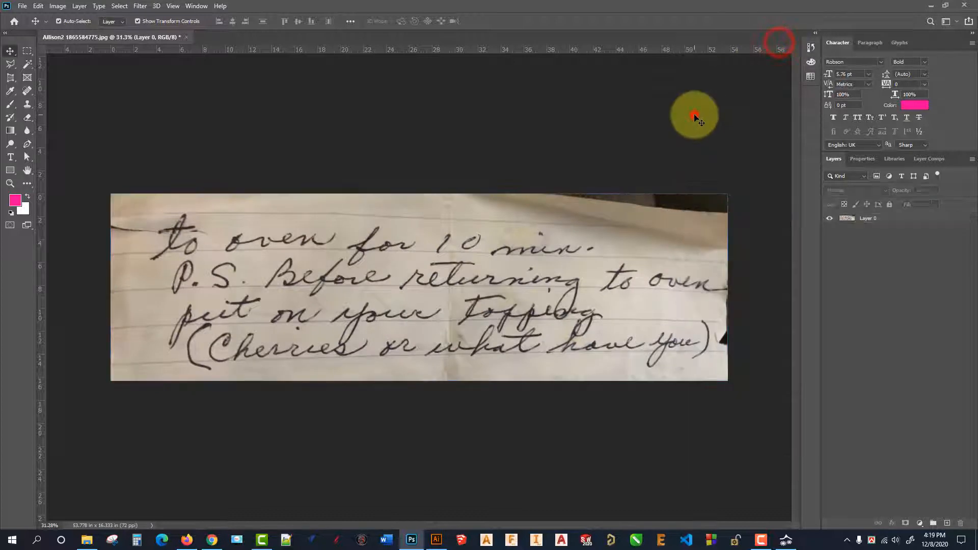
# Step: Lock all attributes of Layer 0, which holds the cropped note
pyautogui.hotkey('ctrl', 's')
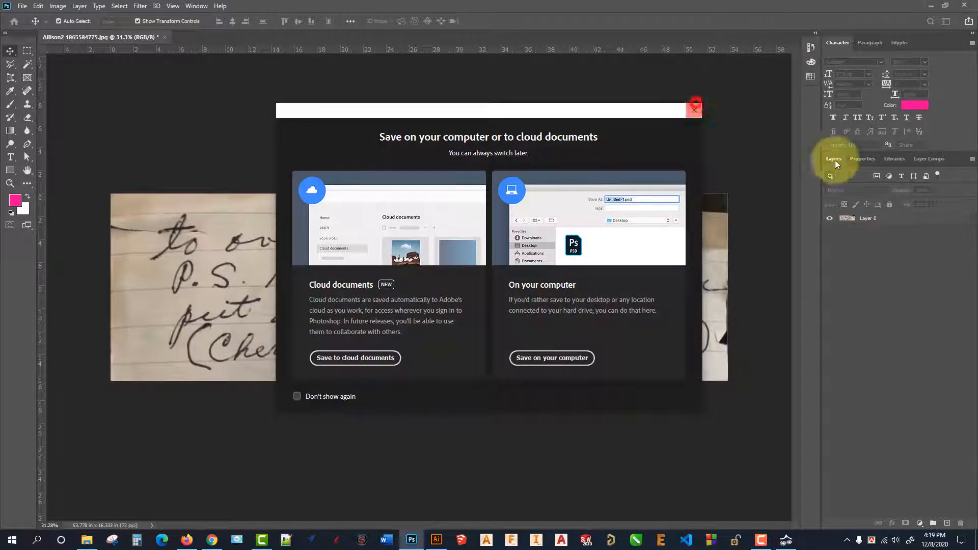
pyautogui.click(692, 111)
pyautogui.click(874, 218)
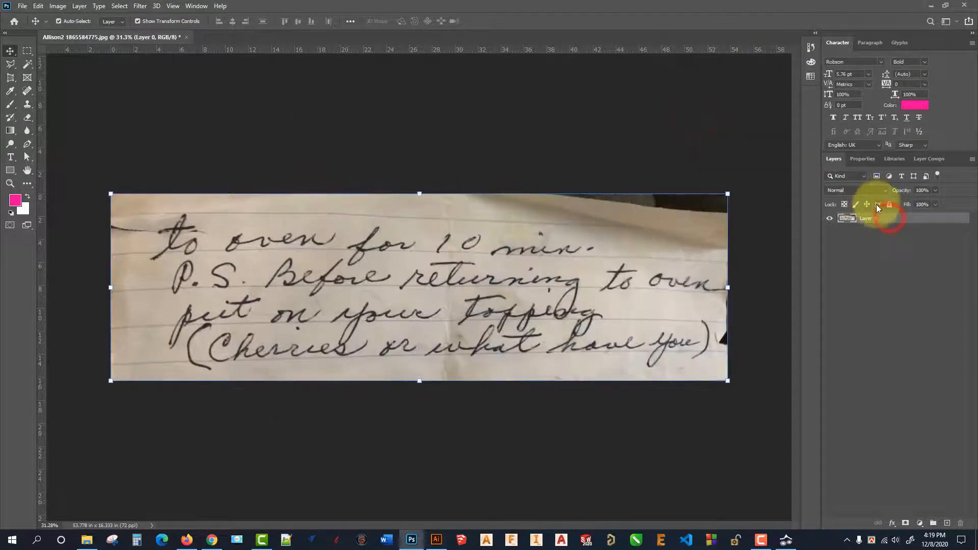
pyautogui.click(889, 205)
pyautogui.click(719, 148)
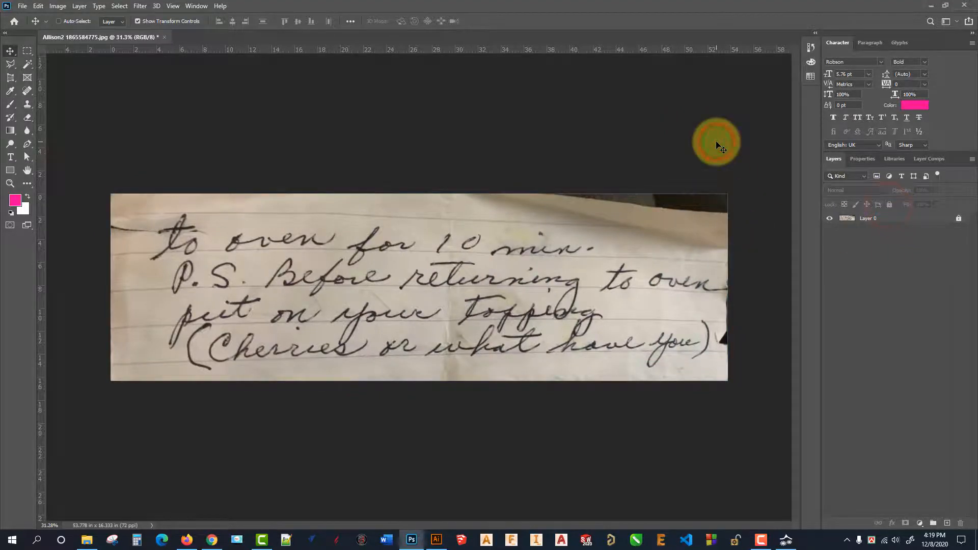
pyautogui.hotkey('ctrl', 's')
pyautogui.click(693, 111)
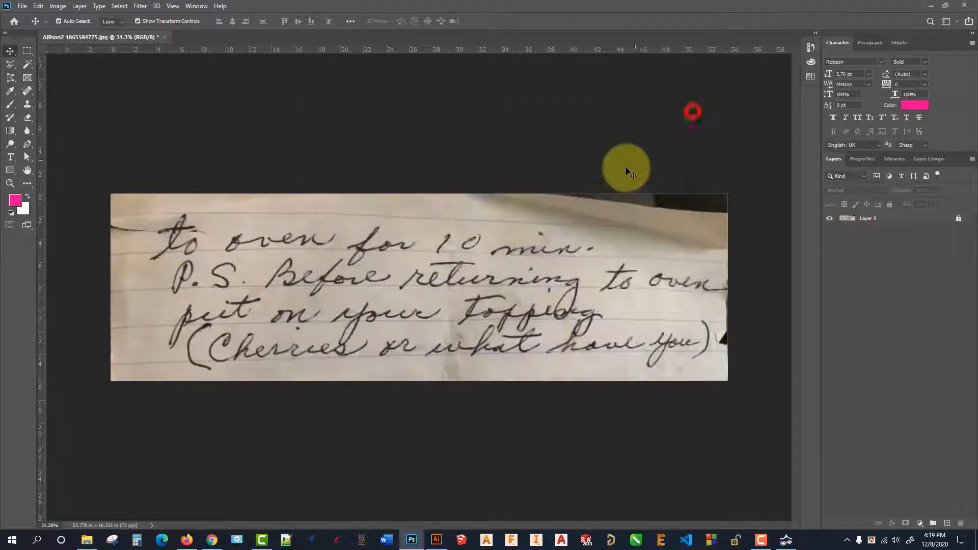
pyautogui.press('ctrl')
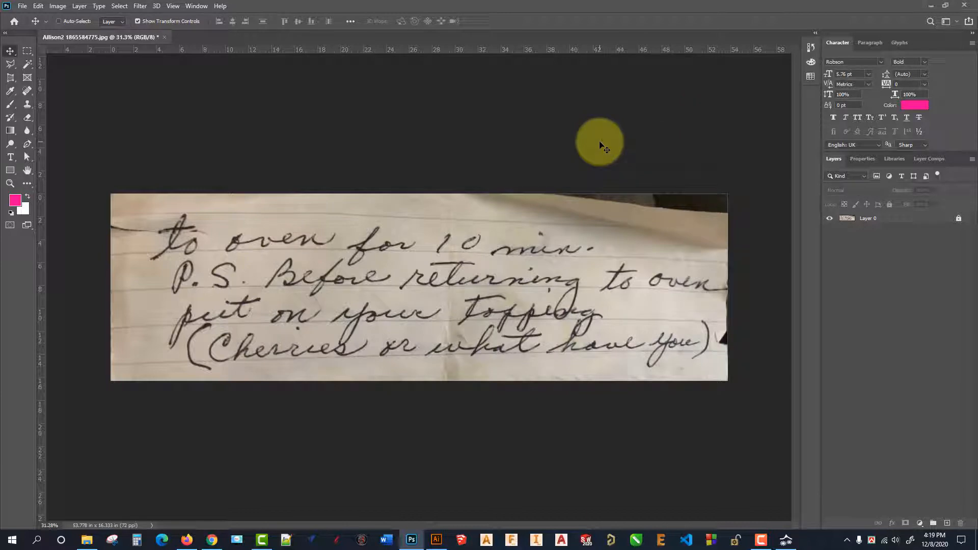
# Step: Save the cropped note on the computer as a JPEG in the 0 Tuto folder, appending 0 to the original file name
pyautogui.hotkey('ctrl', 's')
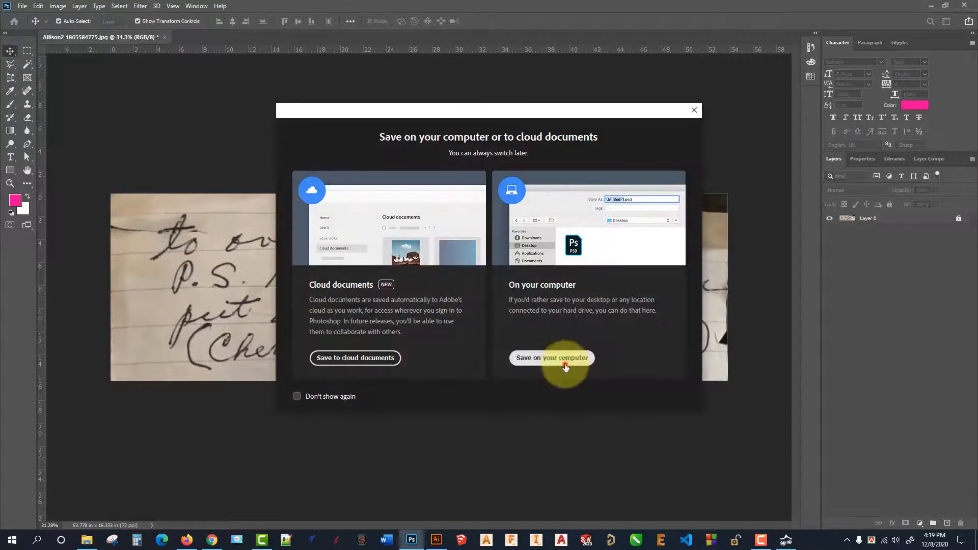
pyautogui.click(564, 365)
pyautogui.click(138, 432)
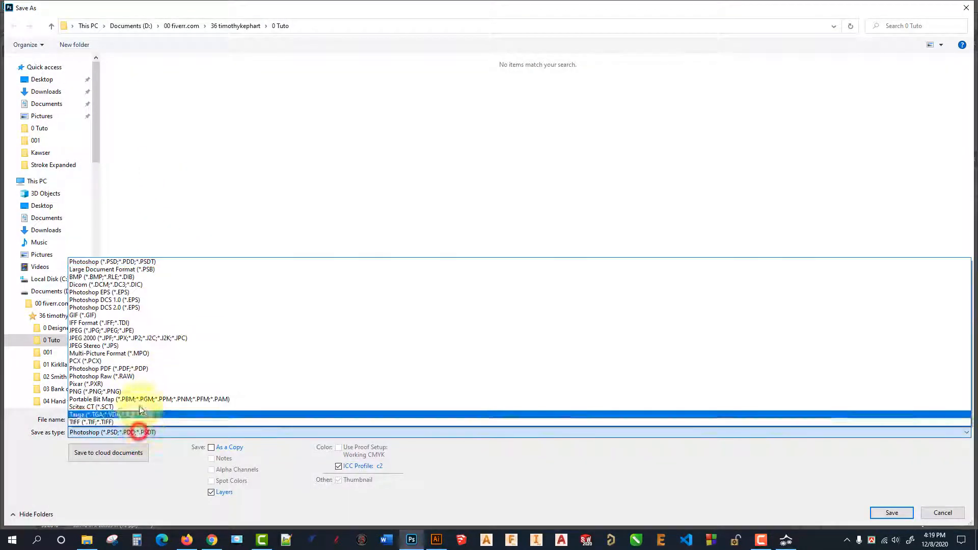
pyautogui.click(152, 330)
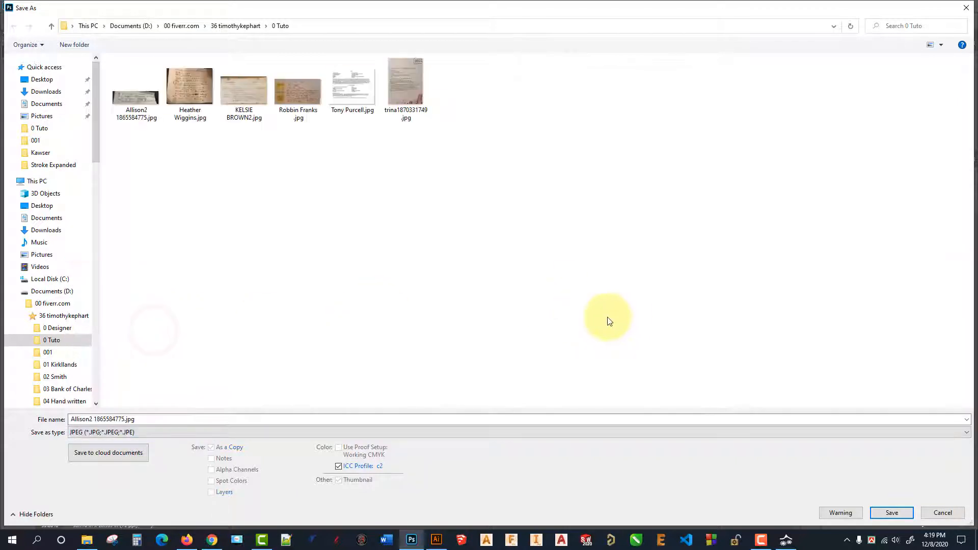
pyautogui.click(125, 418)
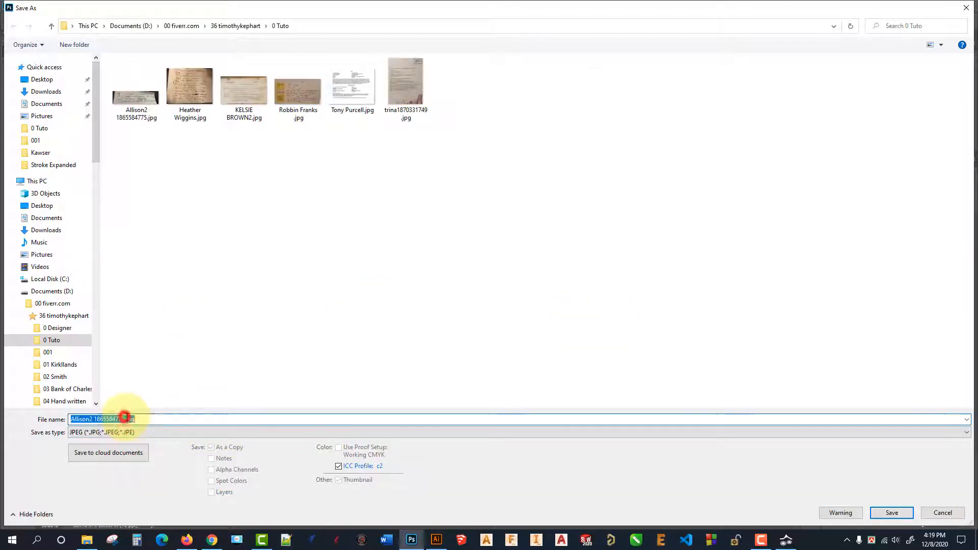
pyautogui.moveTo(125, 419); pyautogui.dragTo(128, 420)
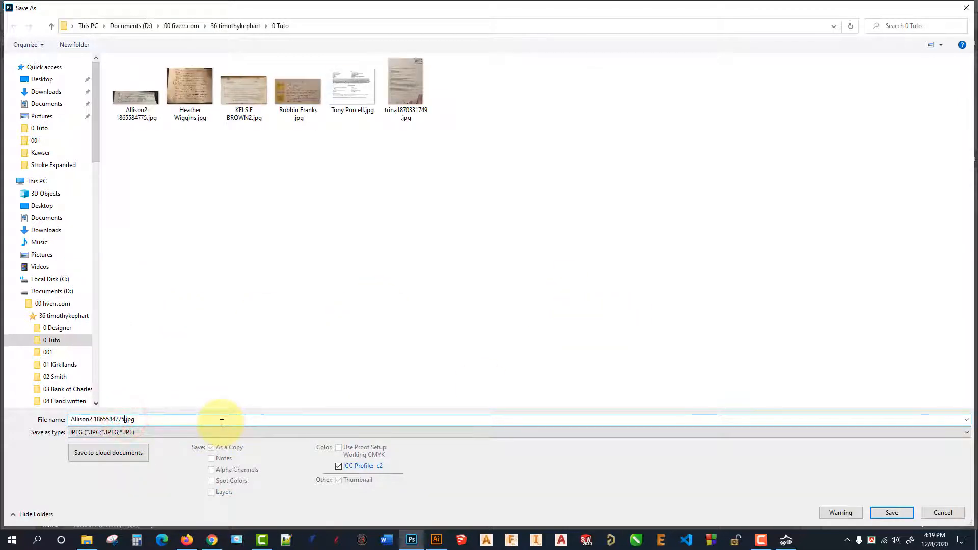
pyautogui.write('0')
pyautogui.click(893, 513)
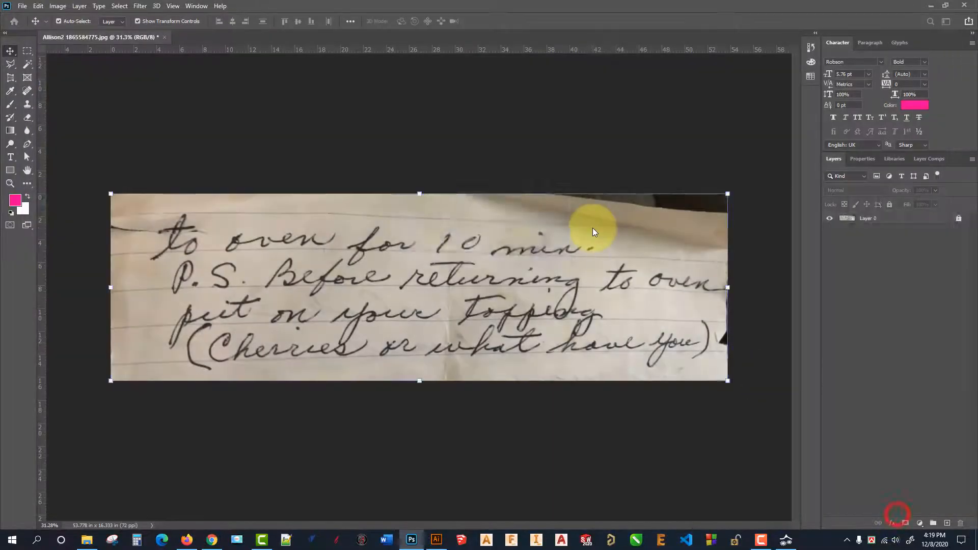
pyautogui.click(546, 133)
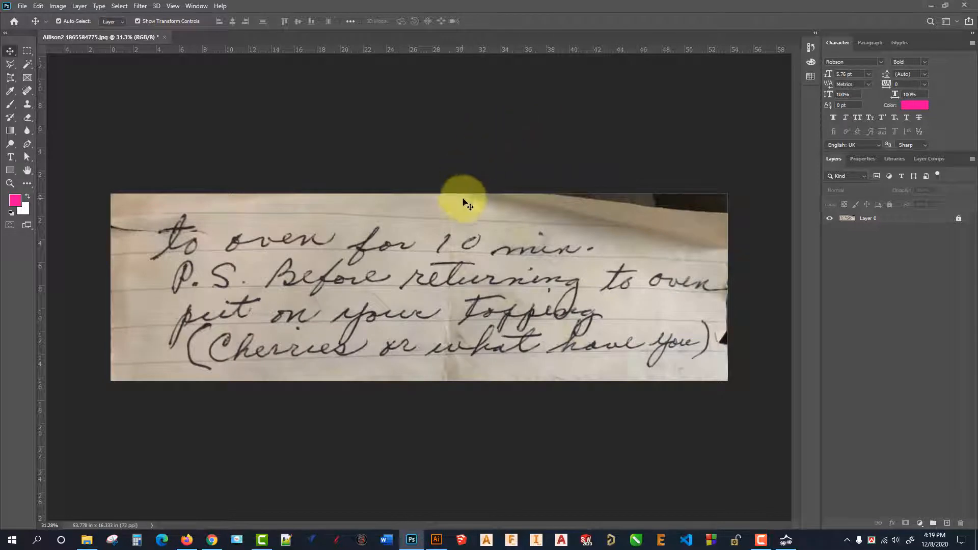
# Step: Compare the original snapshot in the history with the locked-layer state, and return to the locked-layer state
pyautogui.click(812, 51)
pyautogui.click(738, 60)
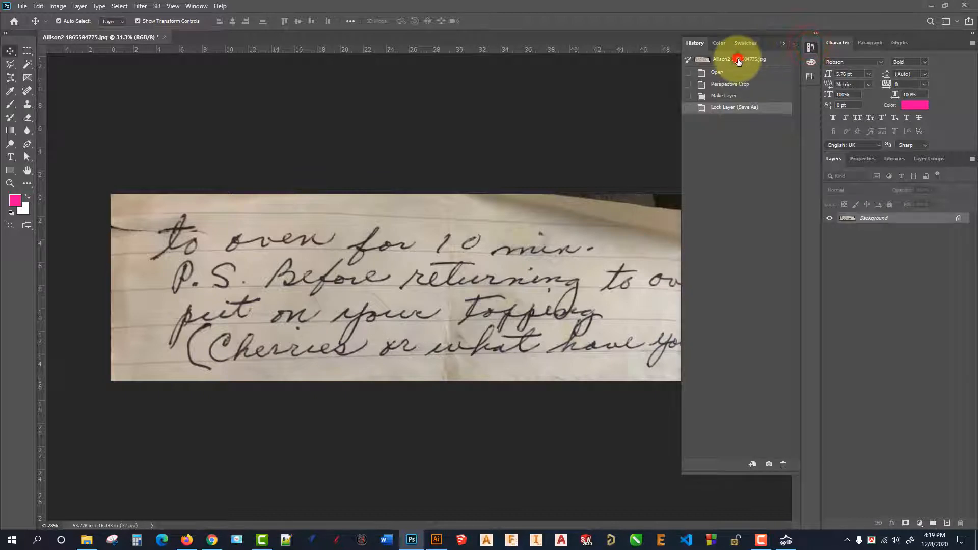
pyautogui.click(733, 109)
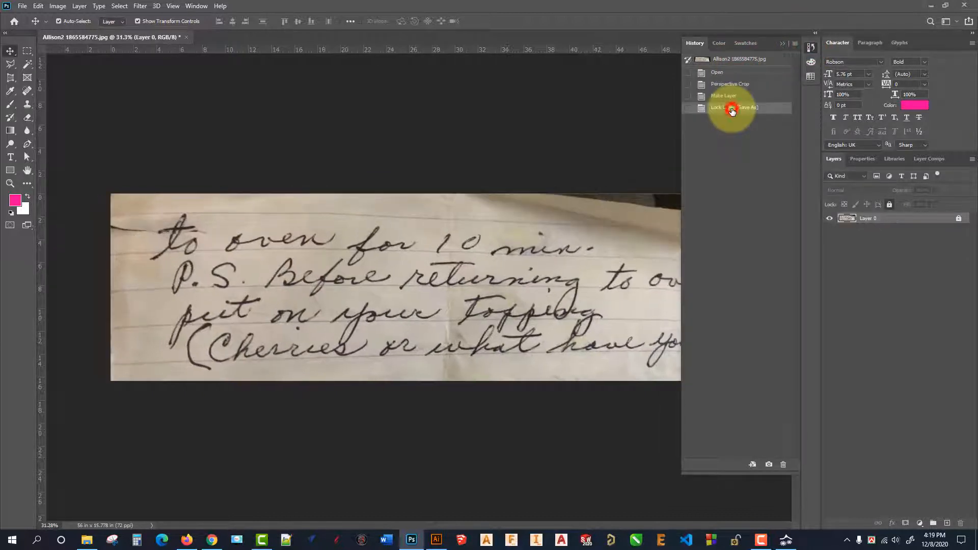
pyautogui.click(783, 44)
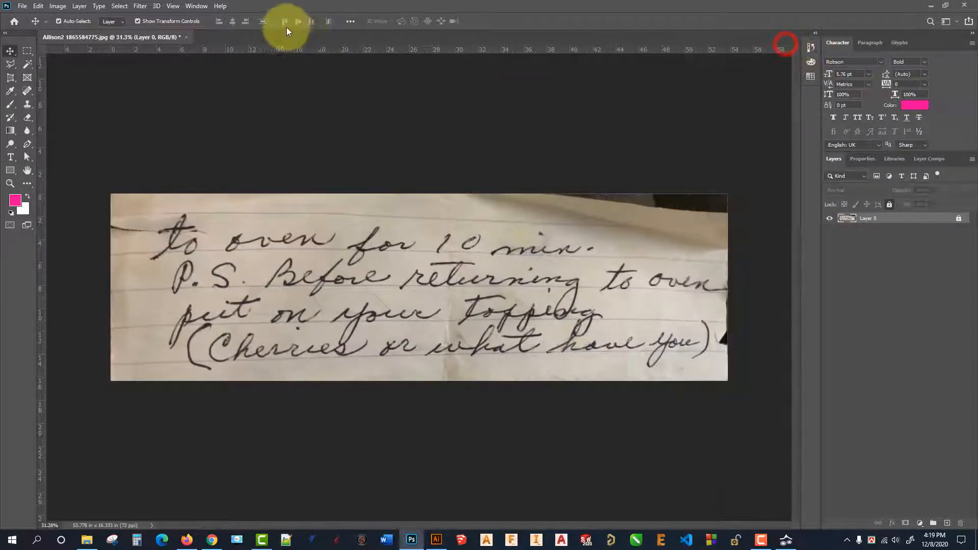
# Step: Close the document without saving its changes and switch to the 0 Tuto folder in File Explorer
pyautogui.click(186, 37)
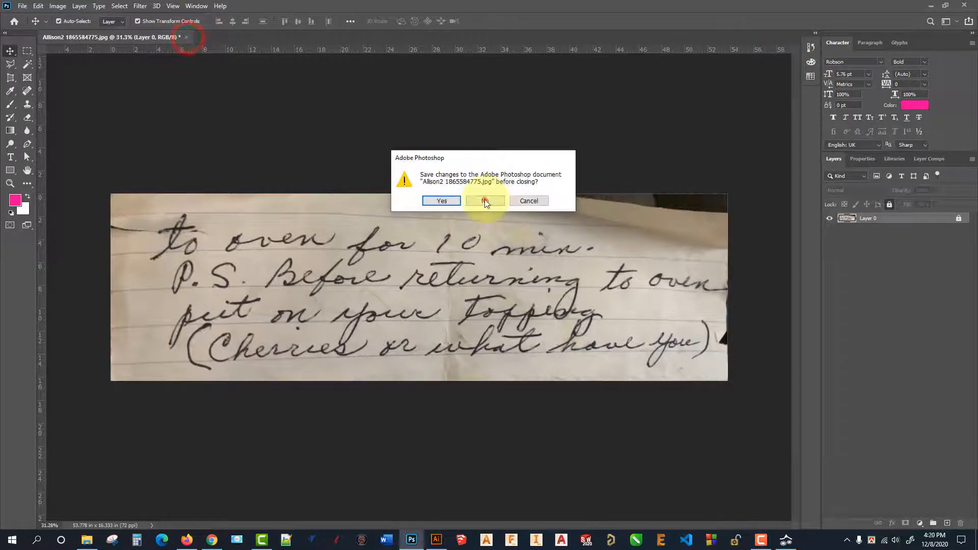
pyautogui.click(485, 200)
pyautogui.click(931, 5)
pyautogui.click(389, 320)
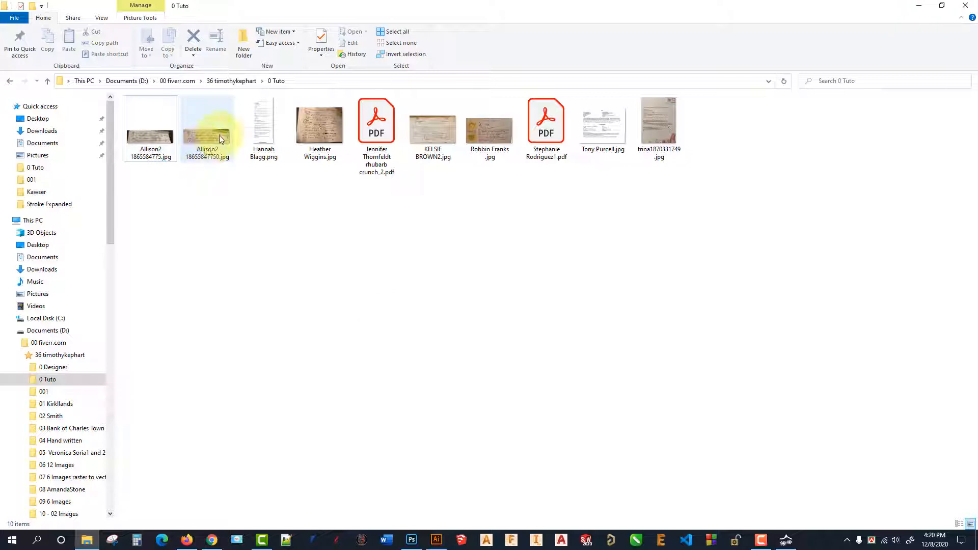
pyautogui.click(210, 148)
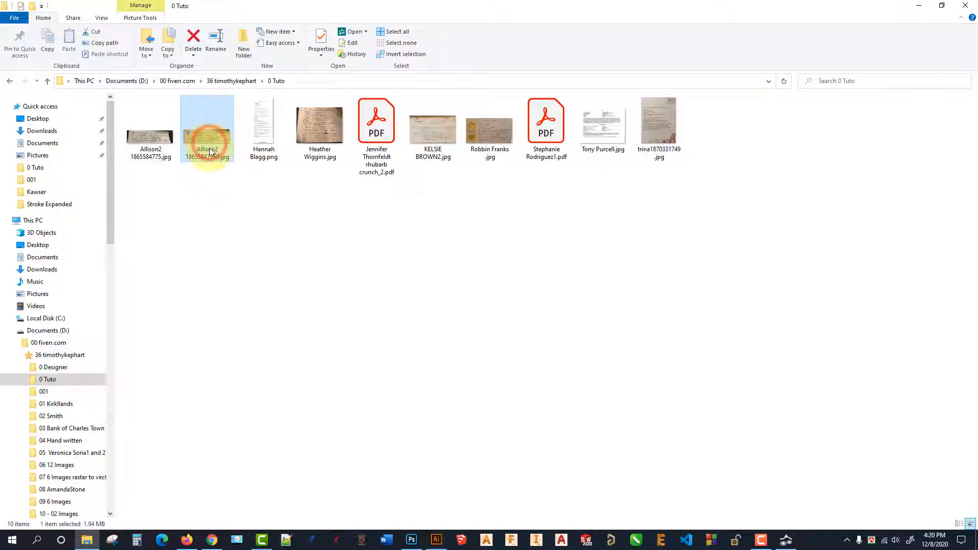
pyautogui.click(438, 541)
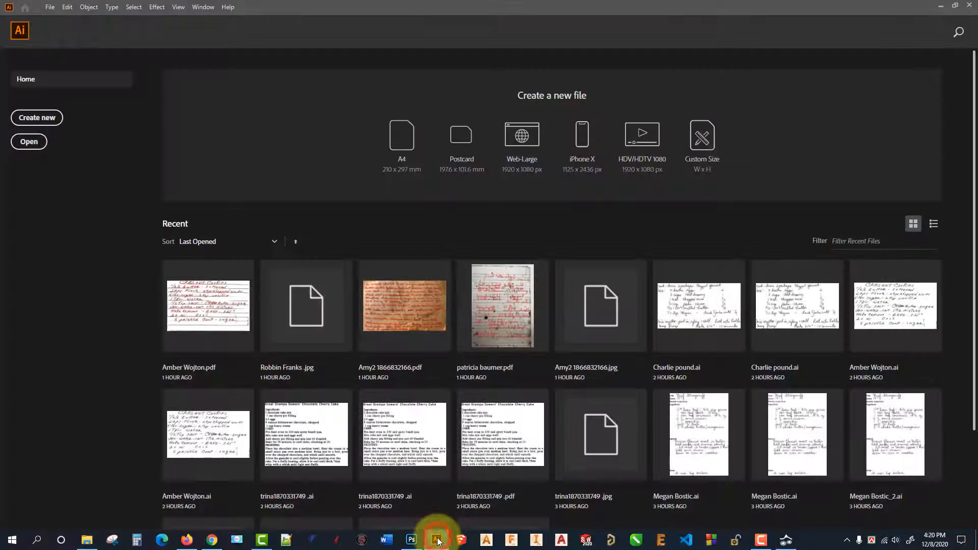
pyautogui.click(437, 540)
pyautogui.click(404, 247)
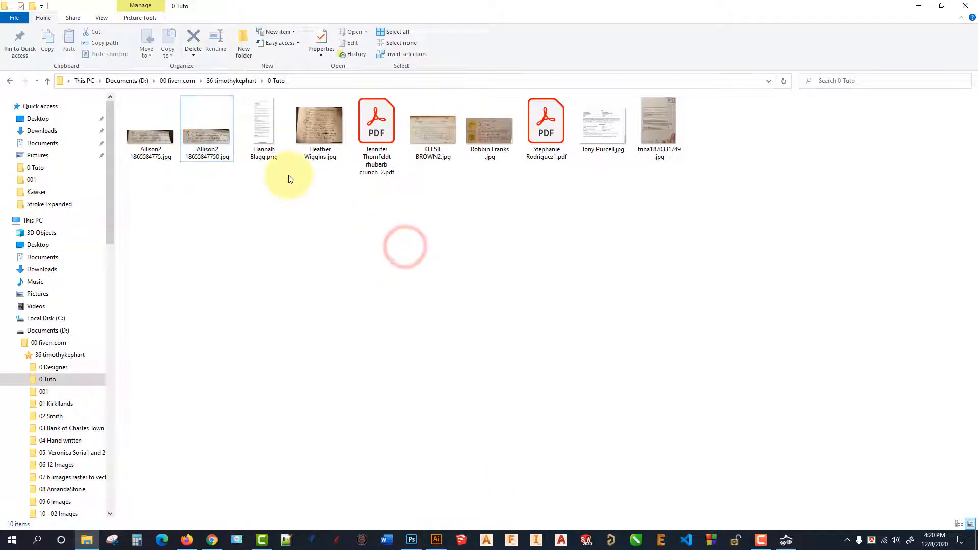
pyautogui.click(207, 133)
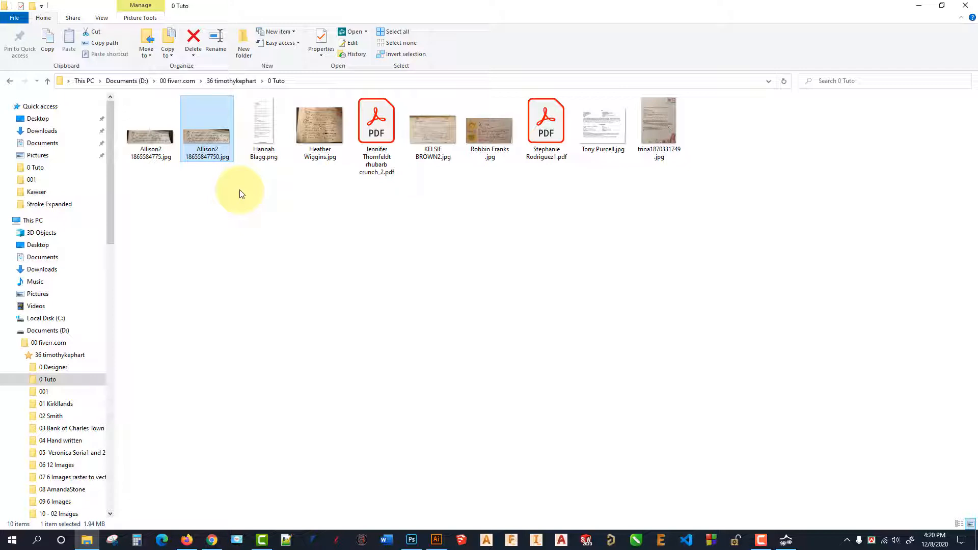
pyautogui.click(206, 156)
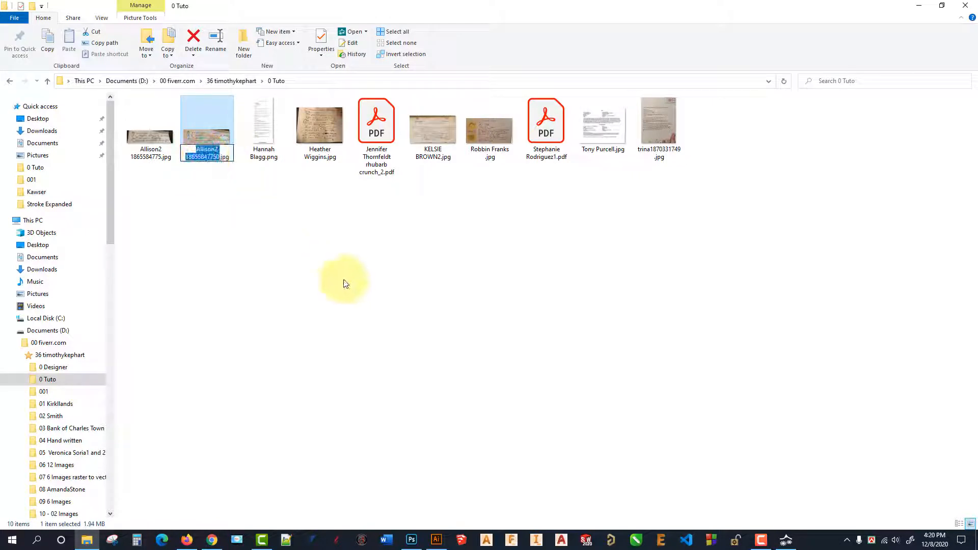
pyautogui.rightClick(207, 155)
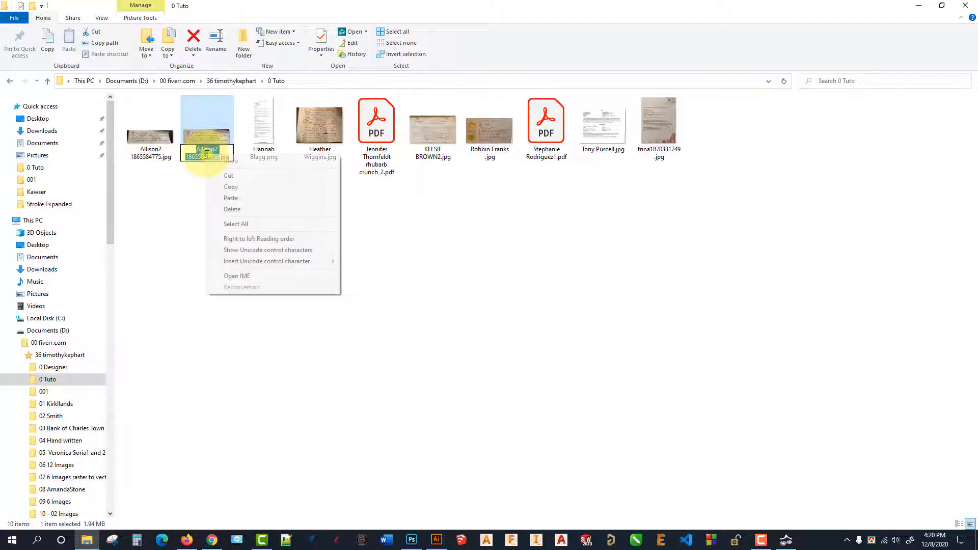
pyautogui.click(246, 196)
pyautogui.click(263, 209)
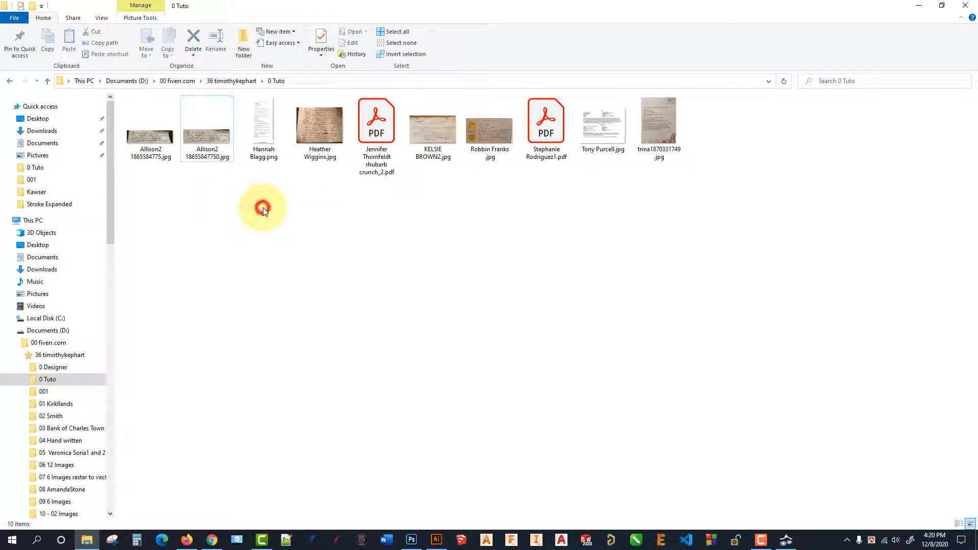
pyautogui.click(283, 232)
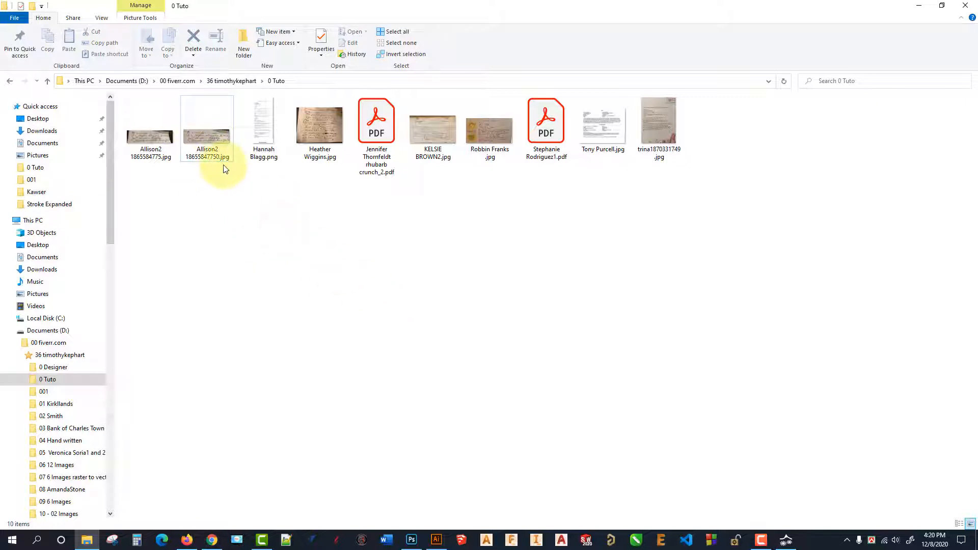
# Step: Open the newly saved JPEG of the cropped note in Adobe Illustrator 2020 and view the whole image
pyautogui.click(216, 154)
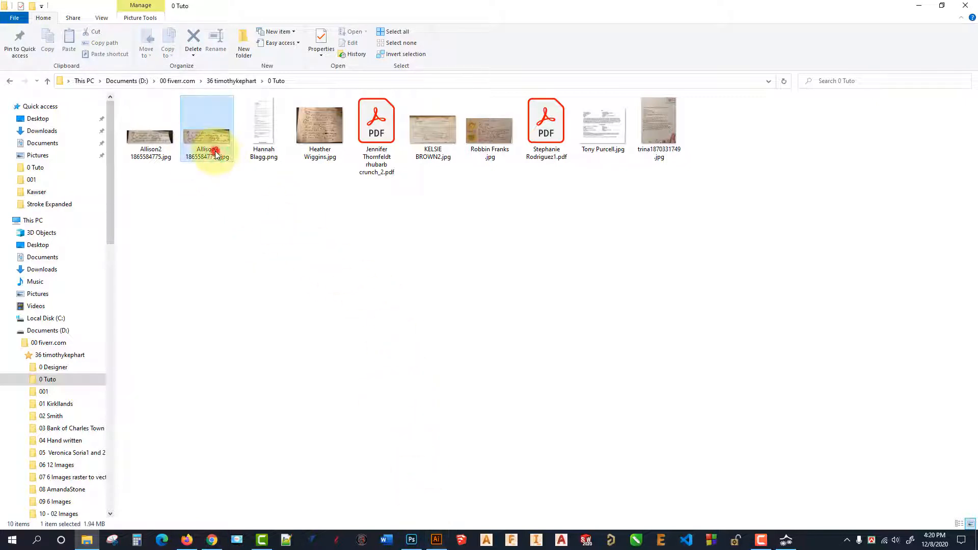
pyautogui.rightClick(206, 114)
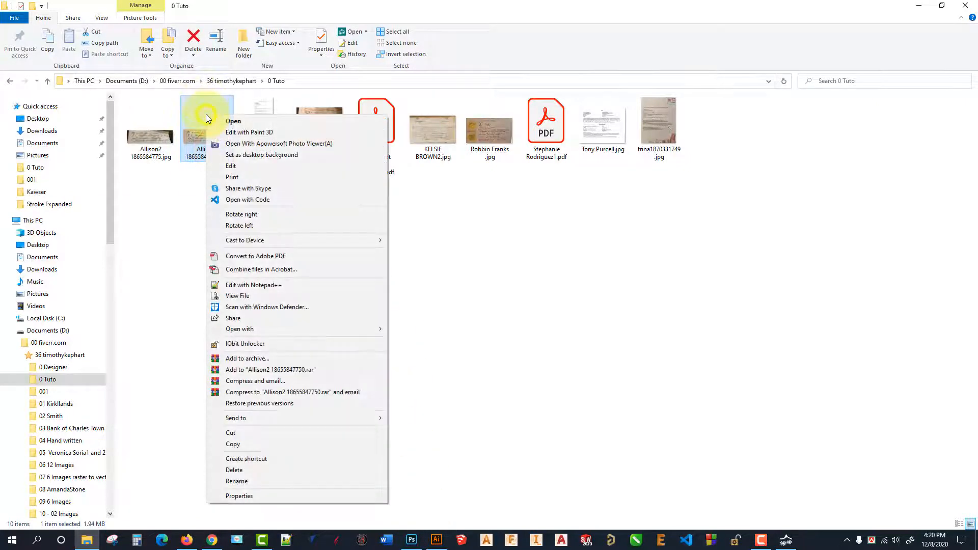
pyautogui.moveTo(261, 330)
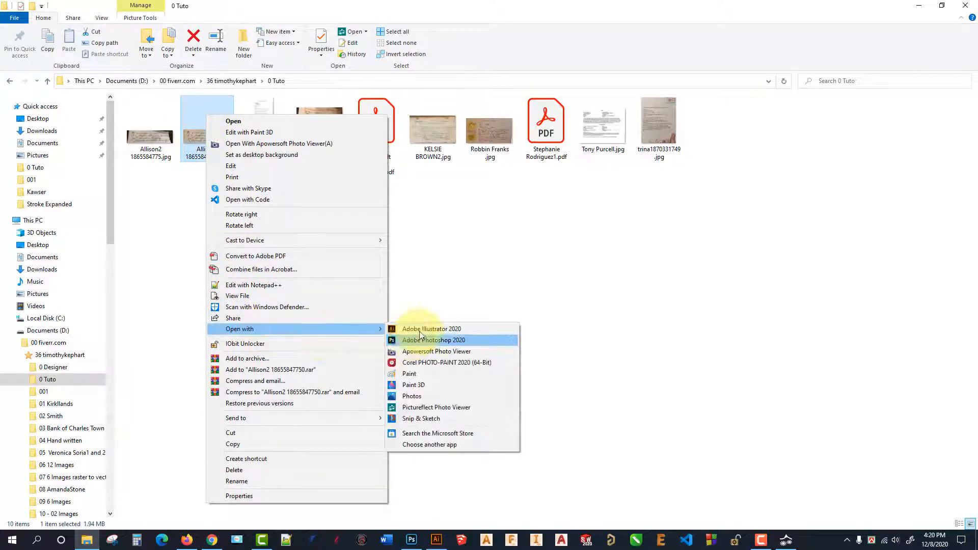
pyautogui.click(420, 330)
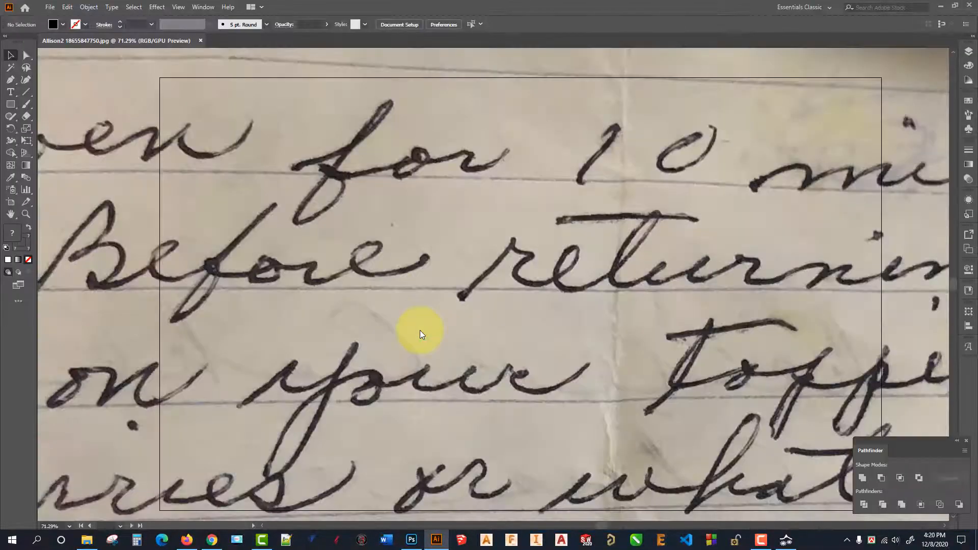
pyautogui.scroll(-6, 399, 202)
pyautogui.scroll(2, 376, 205)
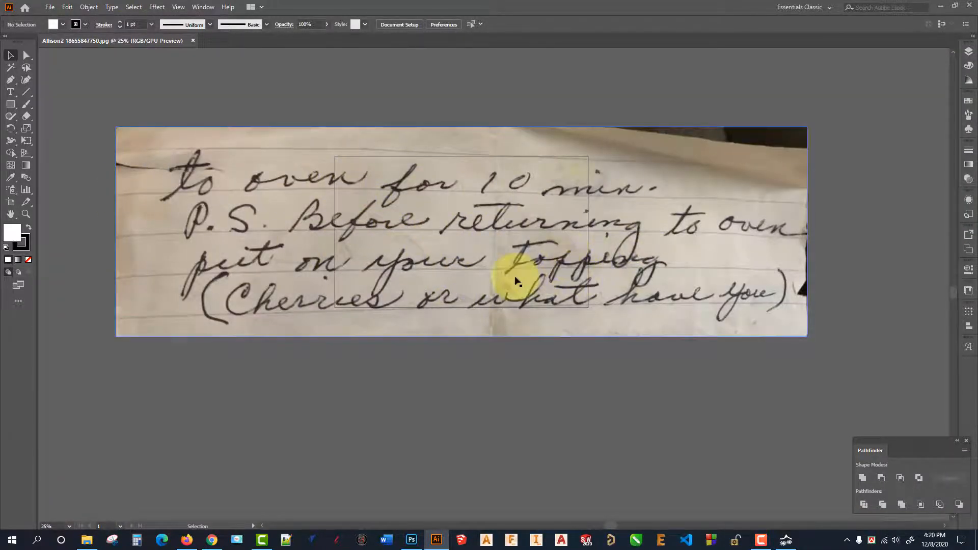
pyautogui.scroll(-2, 487, 263)
pyautogui.scroll(2, 490, 206)
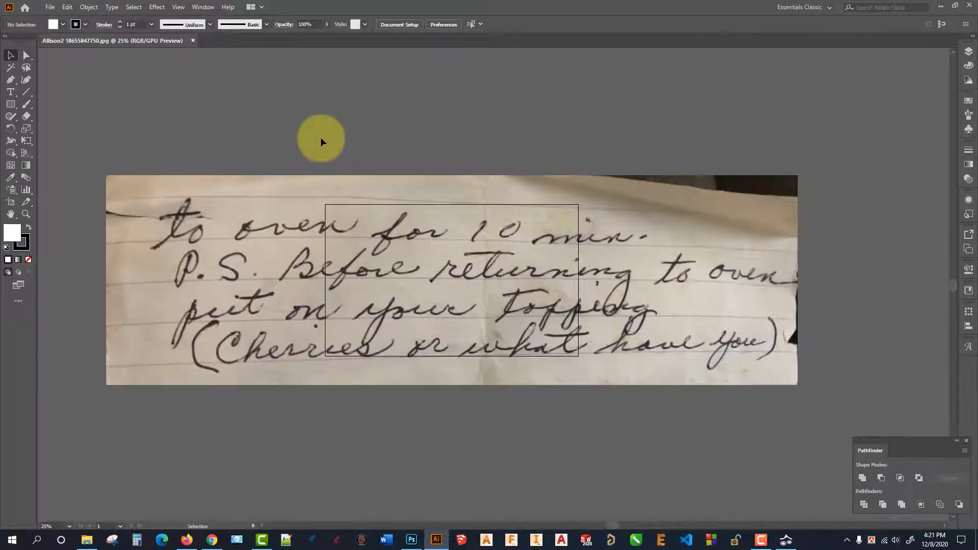
# Step: Switch to the 0 Tuto folder in File Explorer and open the rhubarb crunch_2 PDF in Adobe Illustrator 2020
pyautogui.click(85, 541)
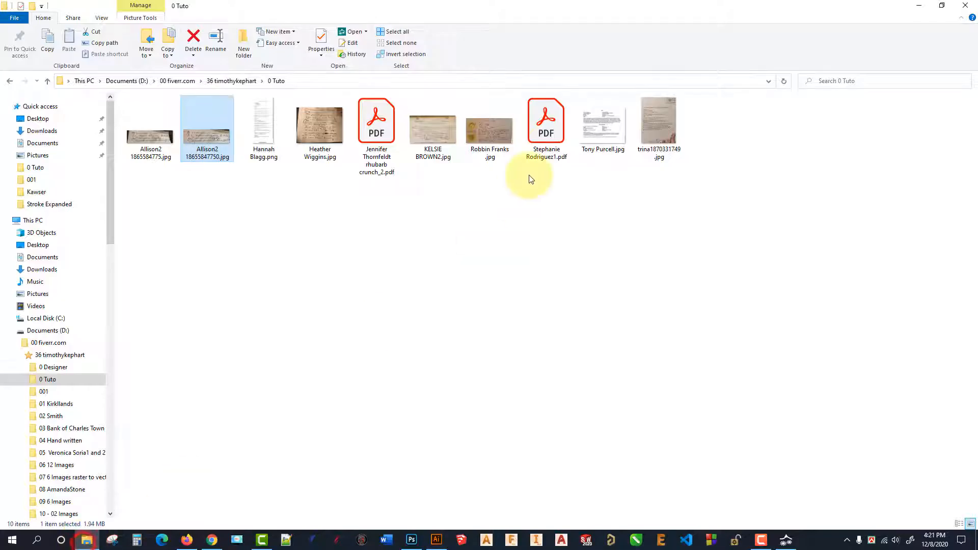
pyautogui.click(376, 127)
pyautogui.rightClick(377, 130)
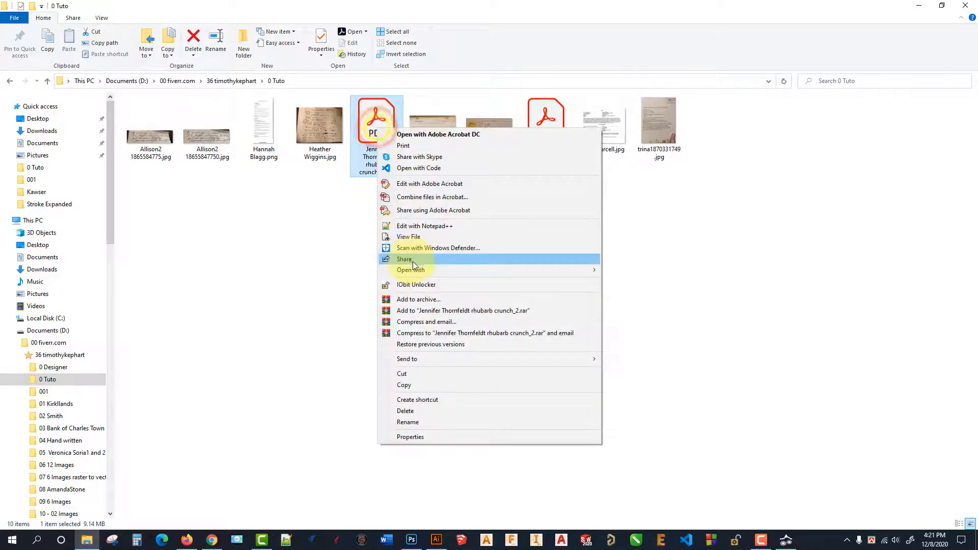
pyautogui.moveTo(470, 270)
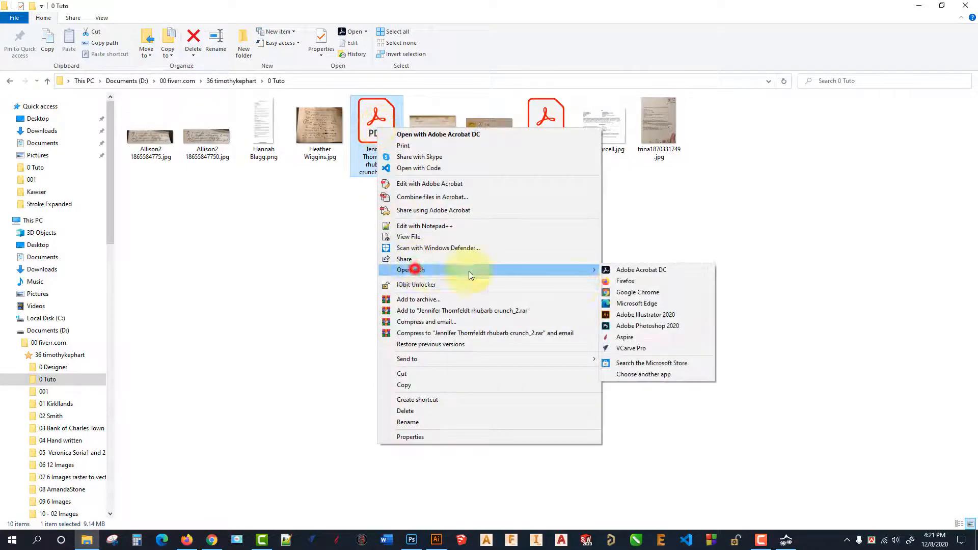
pyautogui.click(620, 315)
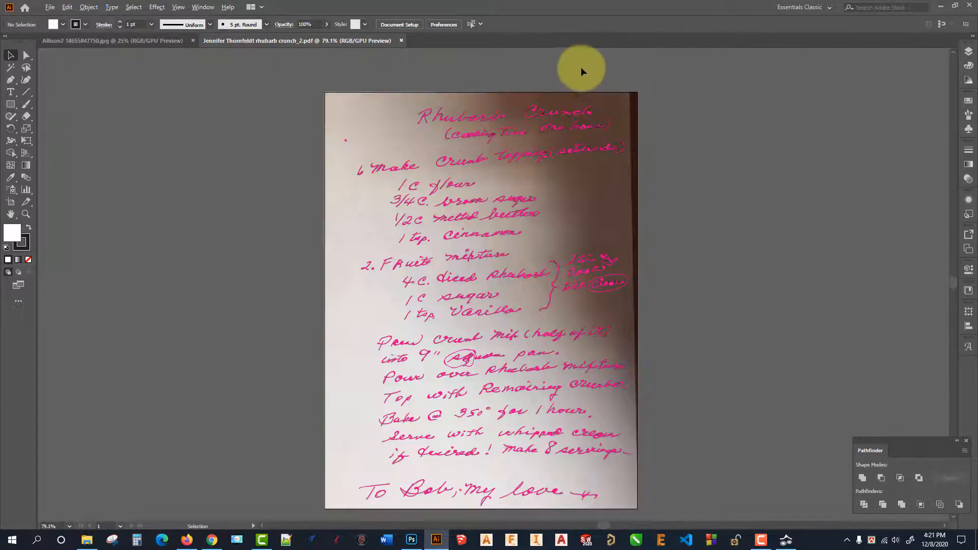
# Step: Examine the traced lettering of the word "Crunch" in Outline view, and return to Preview
pyautogui.scroll(10, 581, 66)
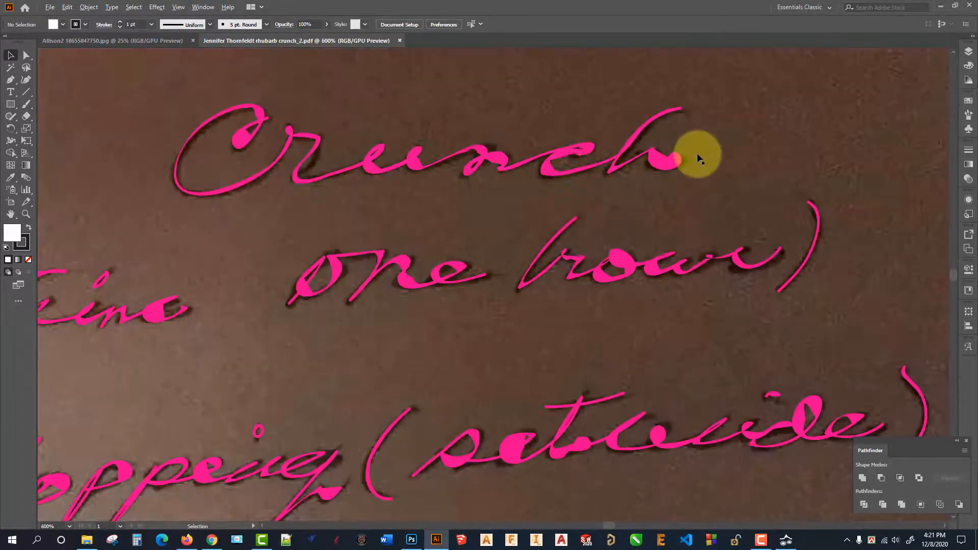
pyautogui.scroll(4, 699, 158)
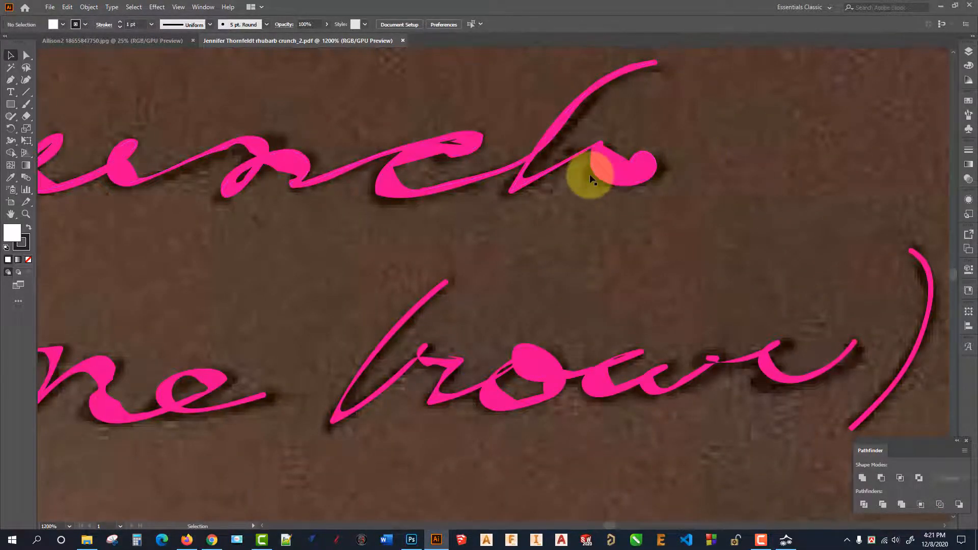
pyautogui.hotkey('ctrl', 'y')
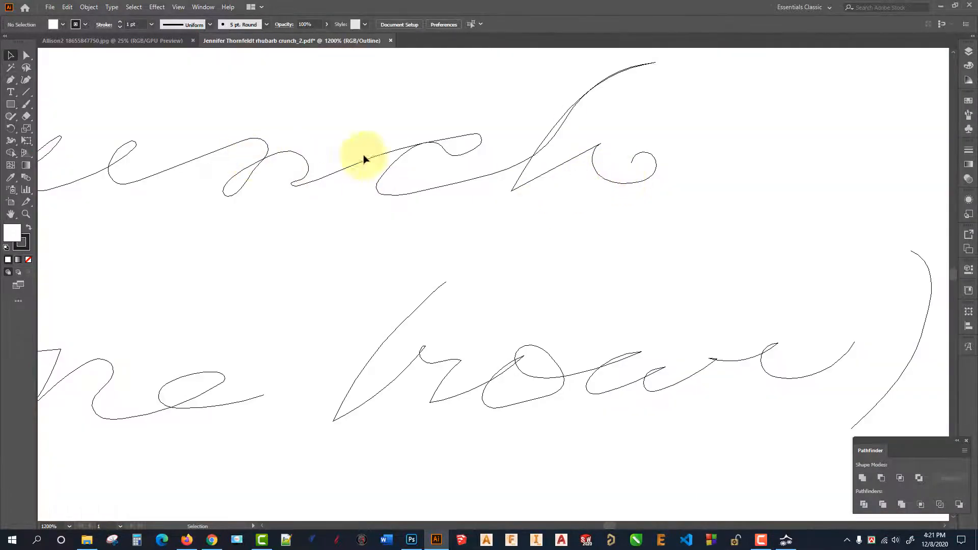
pyautogui.scroll(-5, 384, 175)
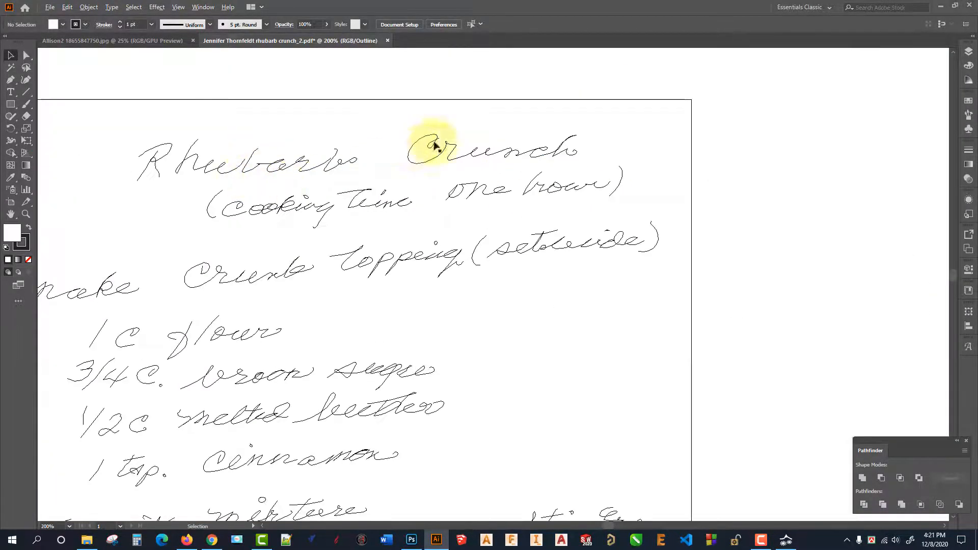
pyautogui.scroll(6, 579, 145)
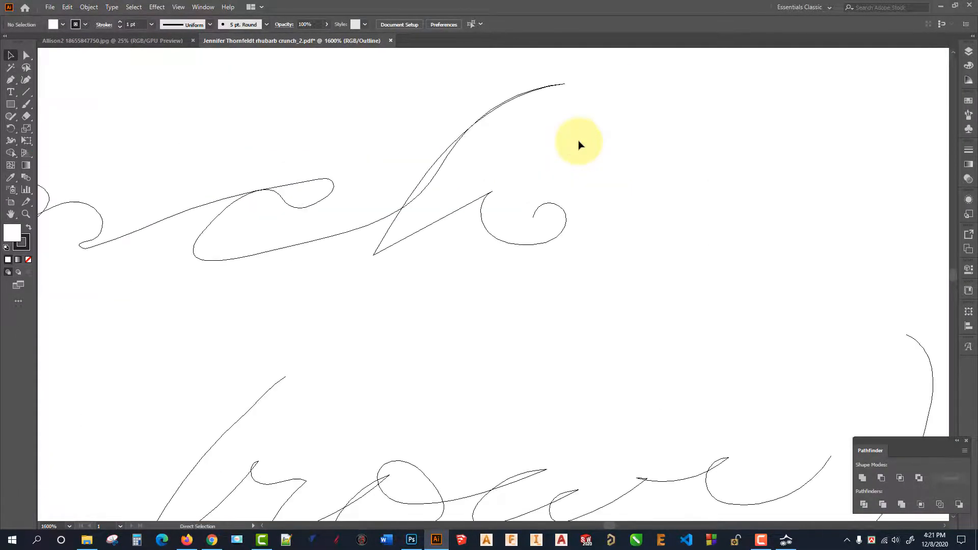
pyautogui.hotkey('ctrl', 'y')
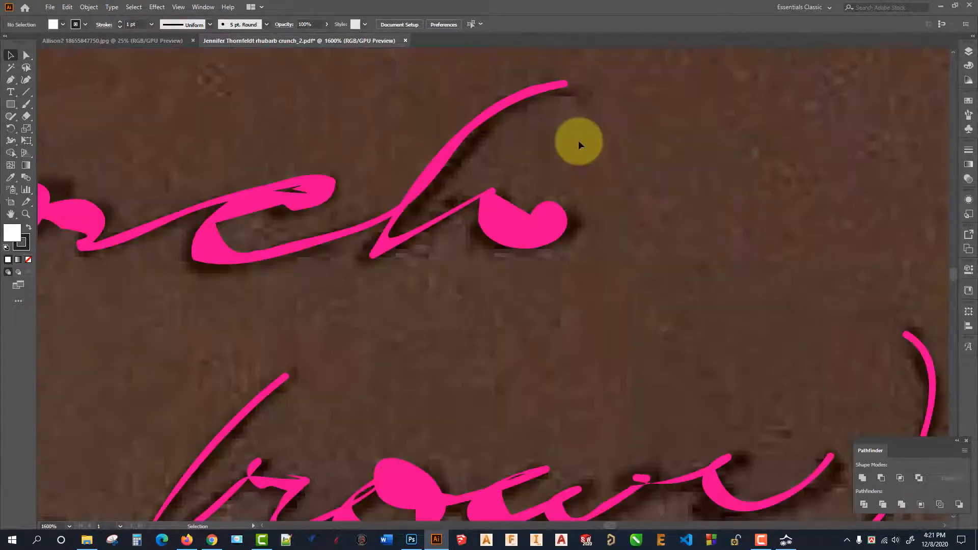
# Step: Examine how the pink strokes cover the loops of the handwriting in the recipe's heading lines
pyautogui.scroll(-4, 579, 144)
pyautogui.scroll(5, 560, 163)
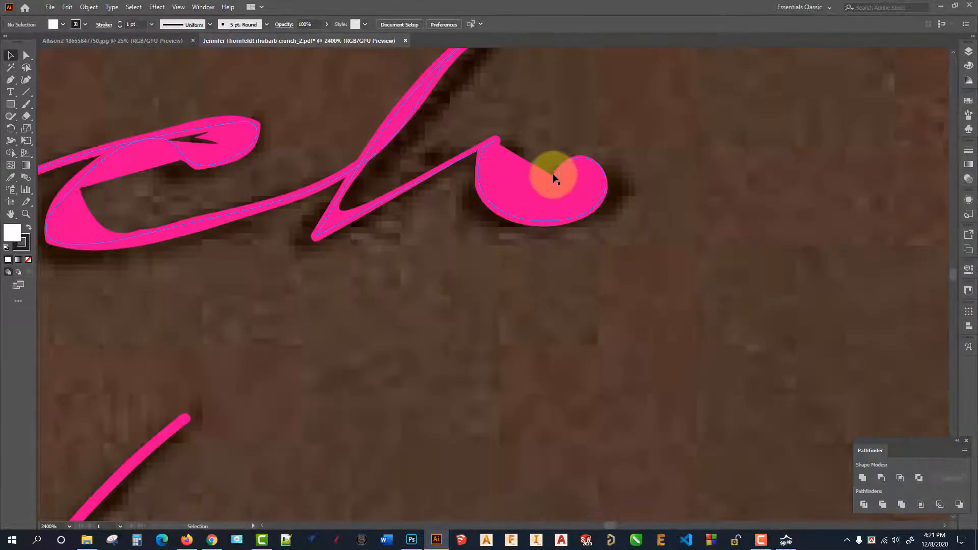
pyautogui.scroll(-4, 552, 163)
pyautogui.scroll(4, 556, 158)
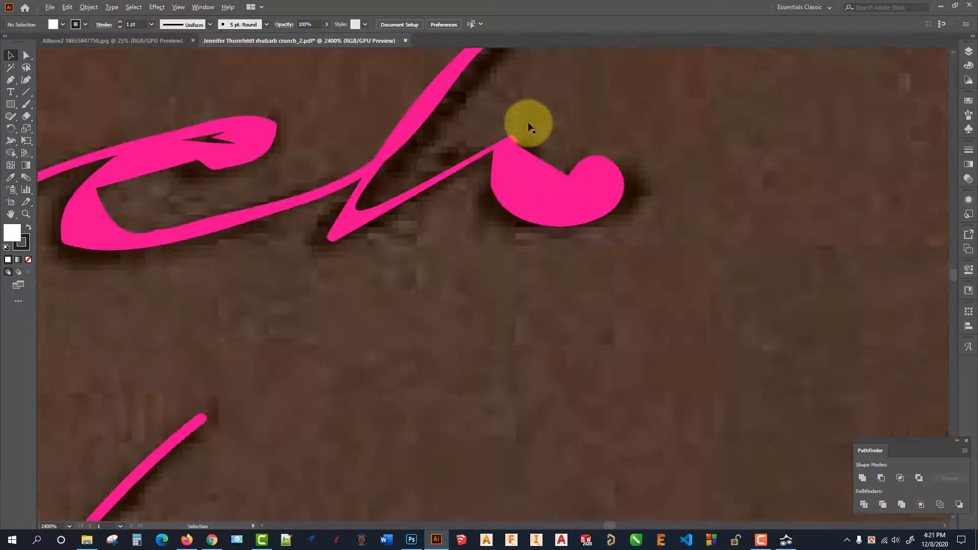
pyautogui.scroll(-5, 530, 132)
pyautogui.scroll(-5, 533, 146)
pyautogui.scroll(3, 534, 143)
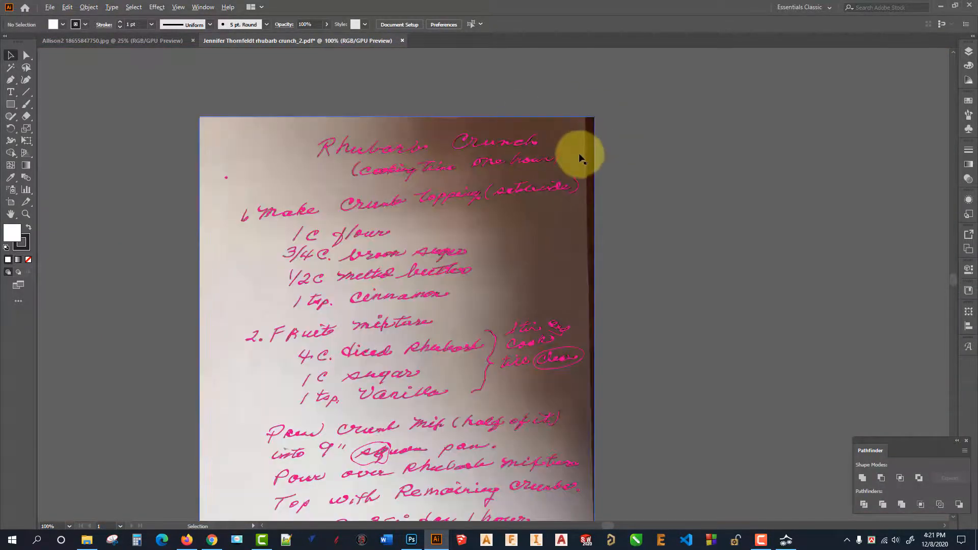
pyautogui.scroll(5, 550, 163)
pyautogui.scroll(-4, 515, 176)
pyautogui.scroll(3, 476, 190)
pyautogui.scroll(-5, 459, 175)
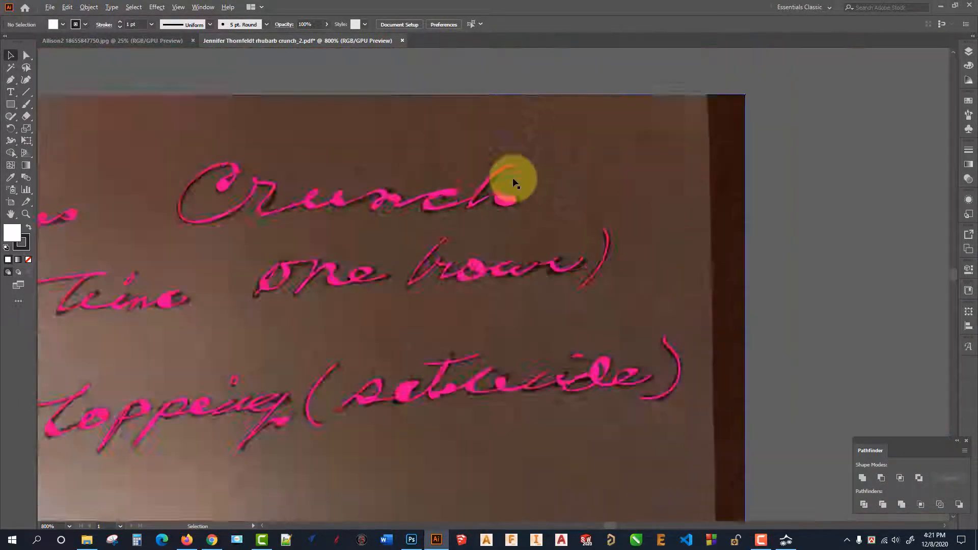
pyautogui.scroll(-2, 515, 181)
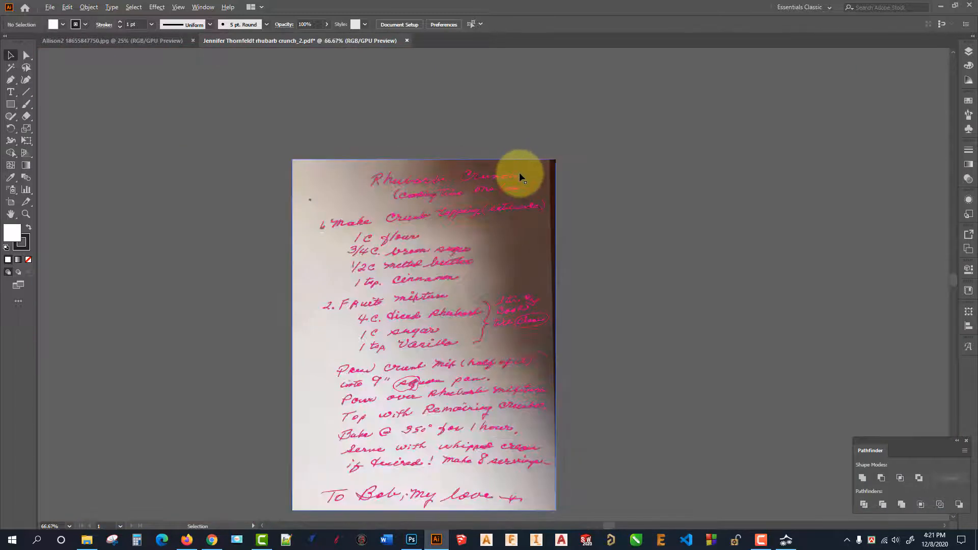
# Step: Select all the recipe artwork and scale it up proportionally from its center to about 4242 × 5656 pt
pyautogui.scroll(-6, 507, 162)
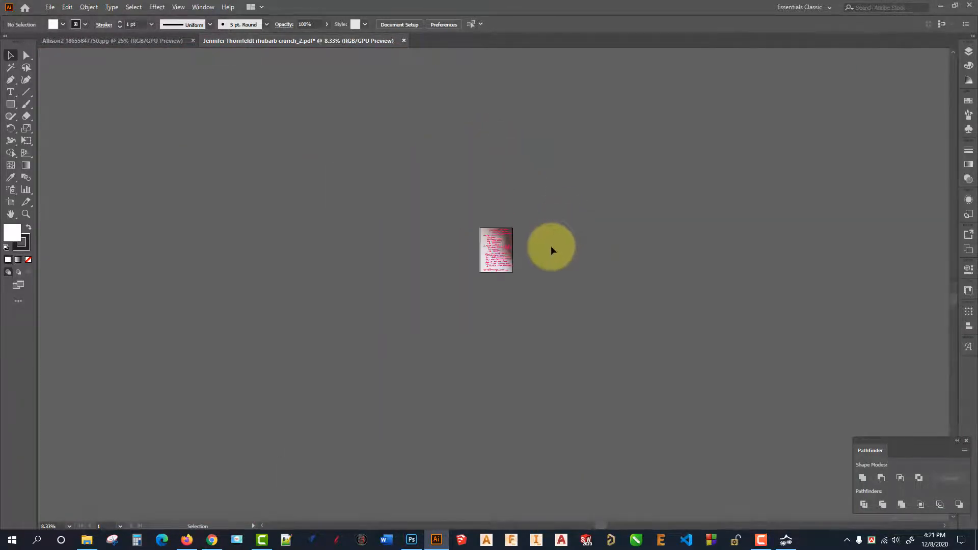
pyautogui.scroll(3, 551, 246)
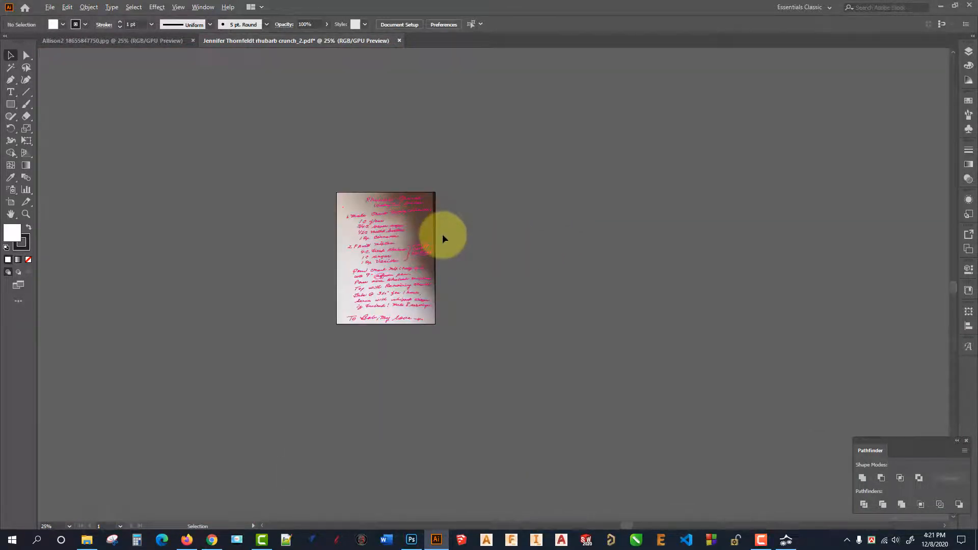
pyautogui.scroll(-3, 497, 235)
pyautogui.click(587, 339)
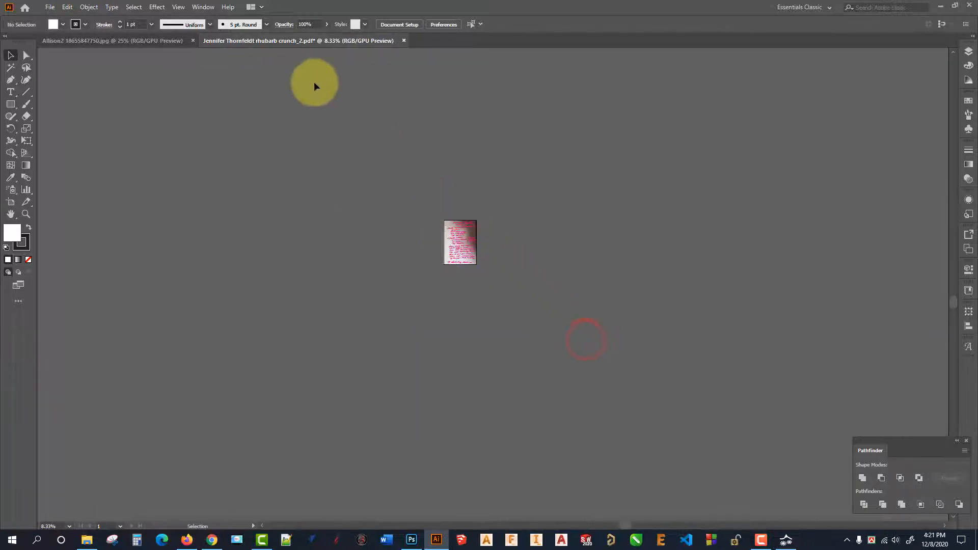
pyautogui.hotkey('ctrl', 'a')
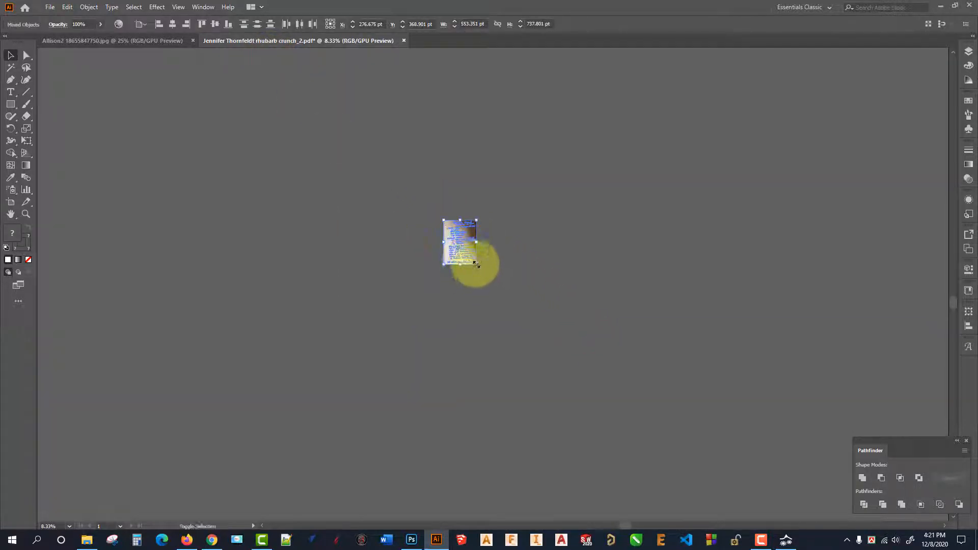
pyautogui.moveTo(476, 264); pyautogui.dragTo(692, 338)
# Step: Deselect the artwork and examine how the traced strokes follow the handwriting on the enlarged recipe
pyautogui.scroll(8, 619, 143)
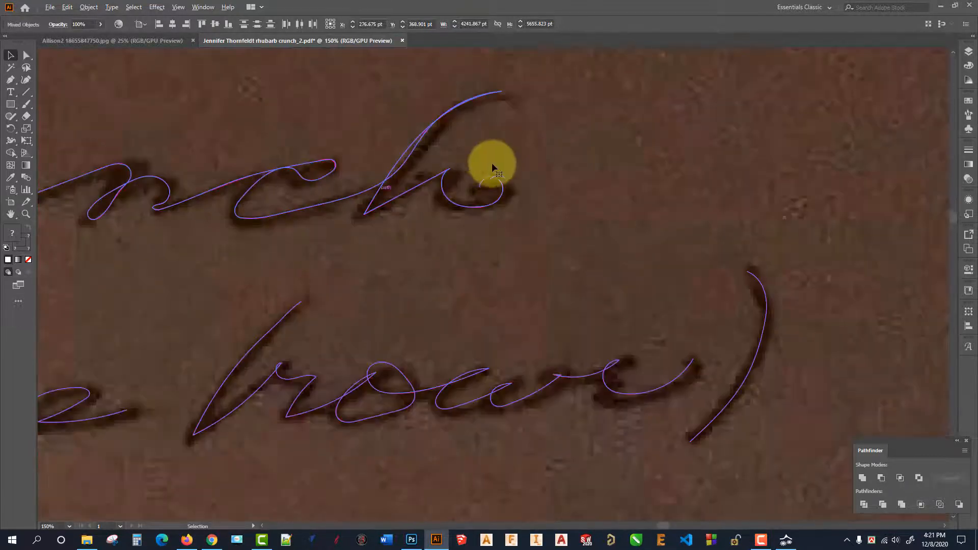
pyautogui.scroll(-4, 426, 212)
pyautogui.click(637, 166)
pyautogui.click(734, 162)
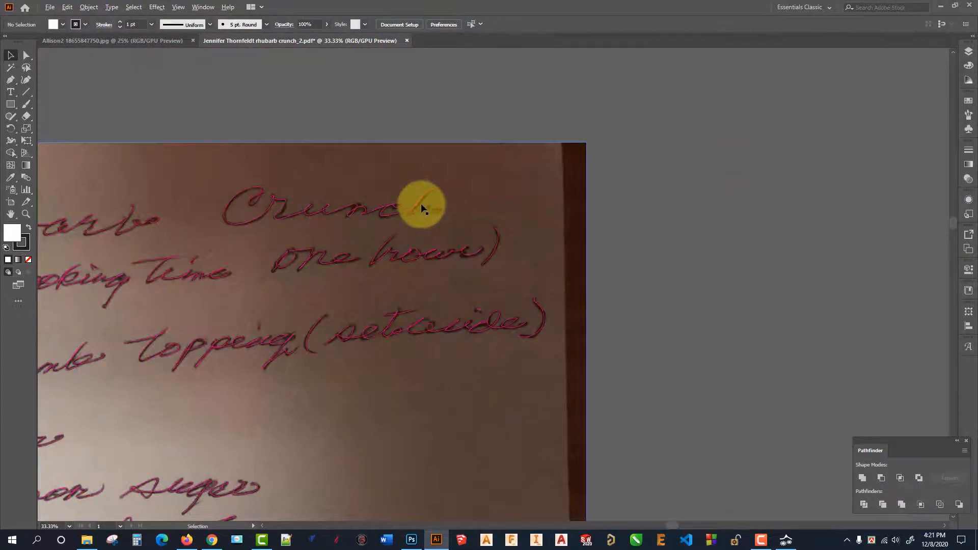
pyautogui.scroll(3, 421, 205)
pyautogui.scroll(-9, 491, 186)
pyautogui.scroll(3, 551, 218)
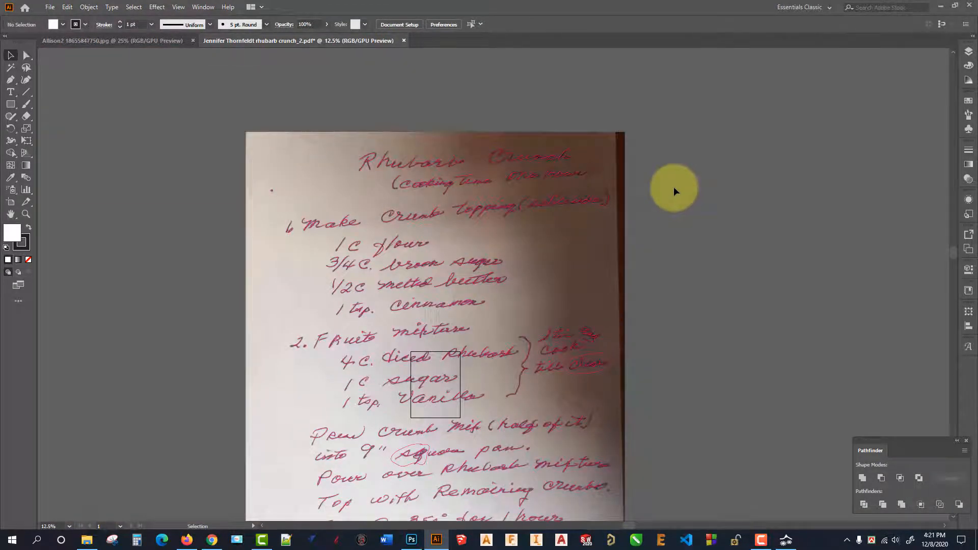
pyautogui.scroll(1, 634, 164)
pyautogui.scroll(-2, 664, 269)
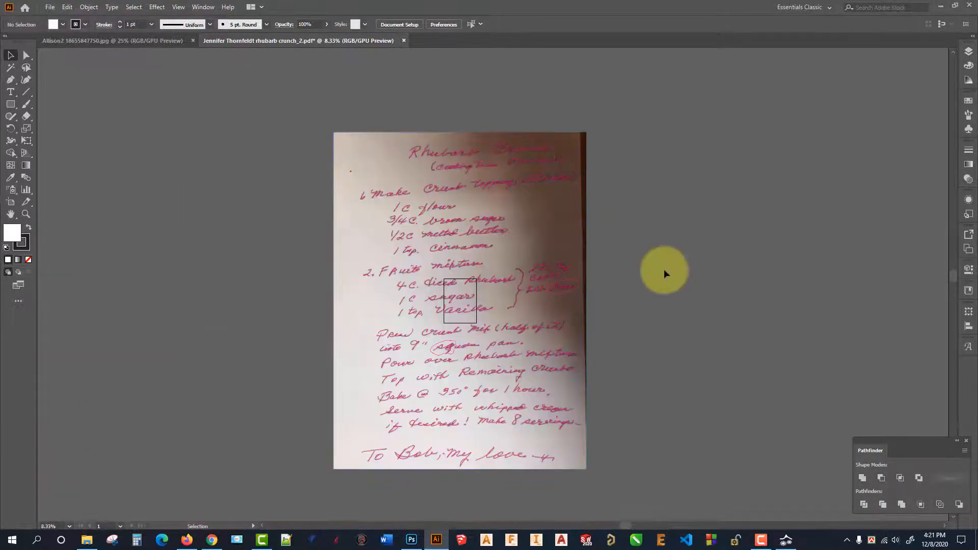
# Step: Resize the artboard to about 4268 × 5637 pt around the enlarged recipe artwork
pyautogui.click(10, 201)
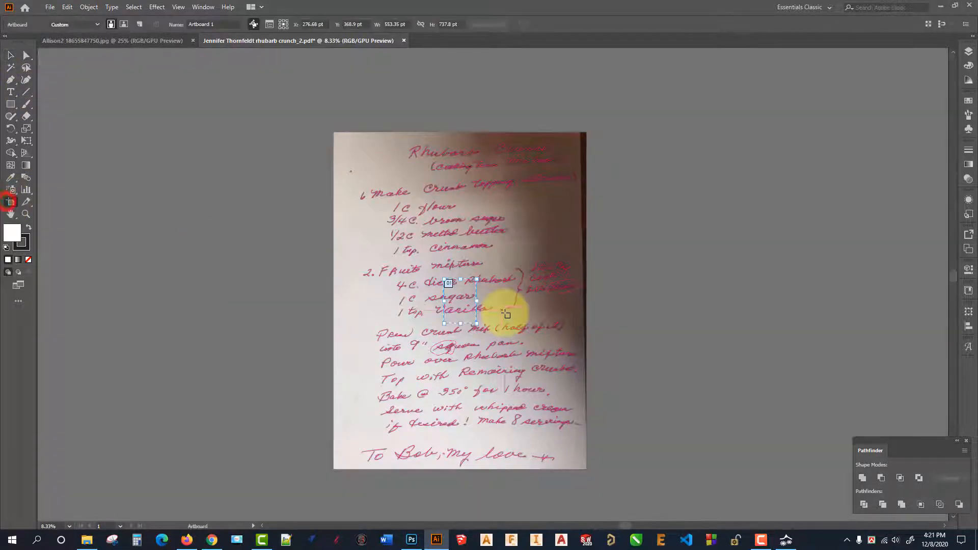
pyautogui.moveTo(444, 280); pyautogui.dragTo(333, 134)
pyautogui.moveTo(475, 323); pyautogui.dragTo(587, 468)
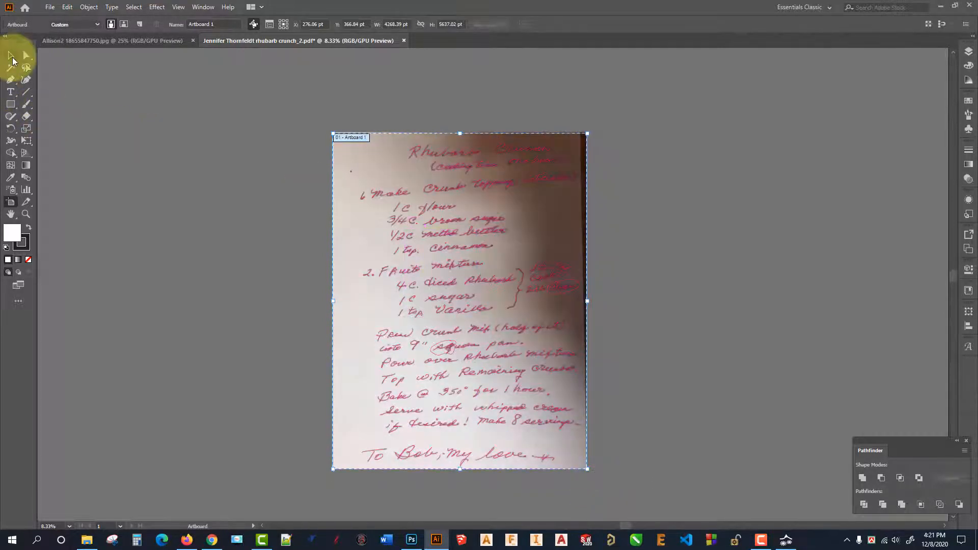
pyautogui.click(11, 55)
pyautogui.click(175, 121)
pyautogui.scroll(3, 533, 137)
pyautogui.scroll(-1, 533, 137)
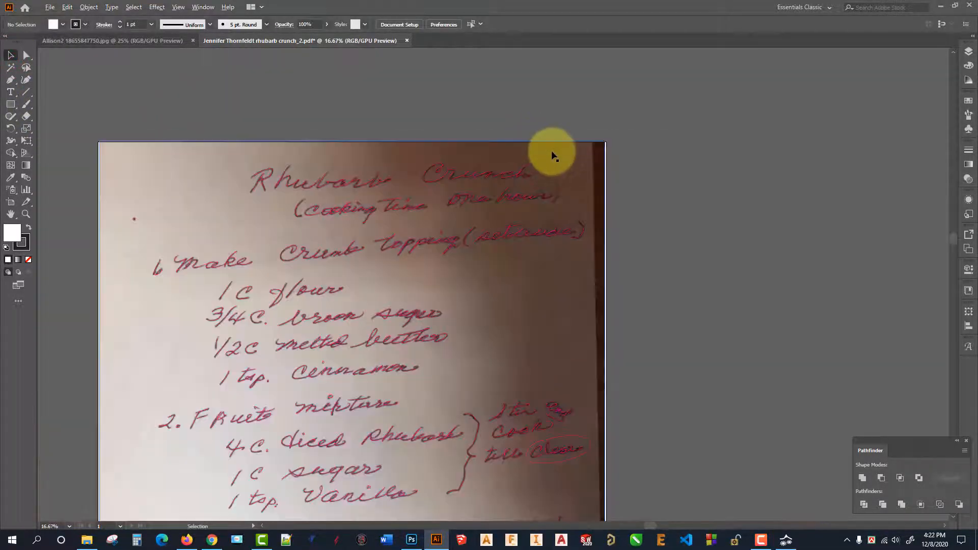
pyautogui.scroll(2, 553, 153)
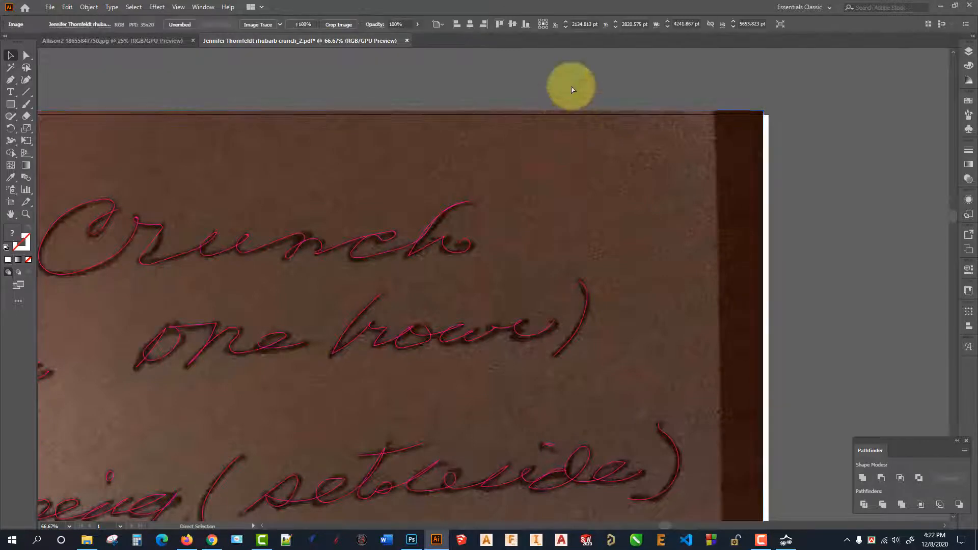
# Step: Undo the artboard resizing and the enlargement of the recipe artwork
pyautogui.click(571, 85)
pyautogui.scroll(-3, 567, 134)
pyautogui.scroll(-2, 567, 133)
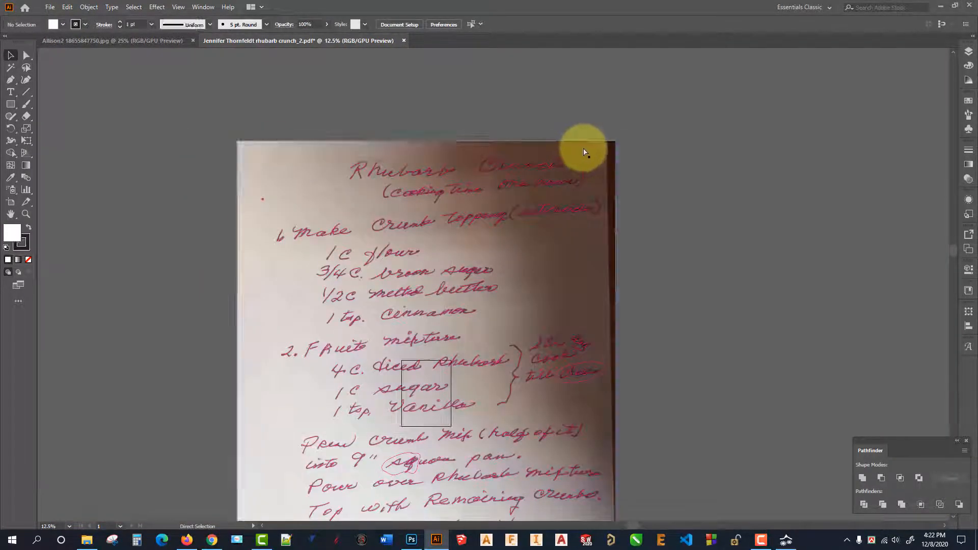
pyautogui.scroll(2, 450, 426)
pyautogui.click(601, 251)
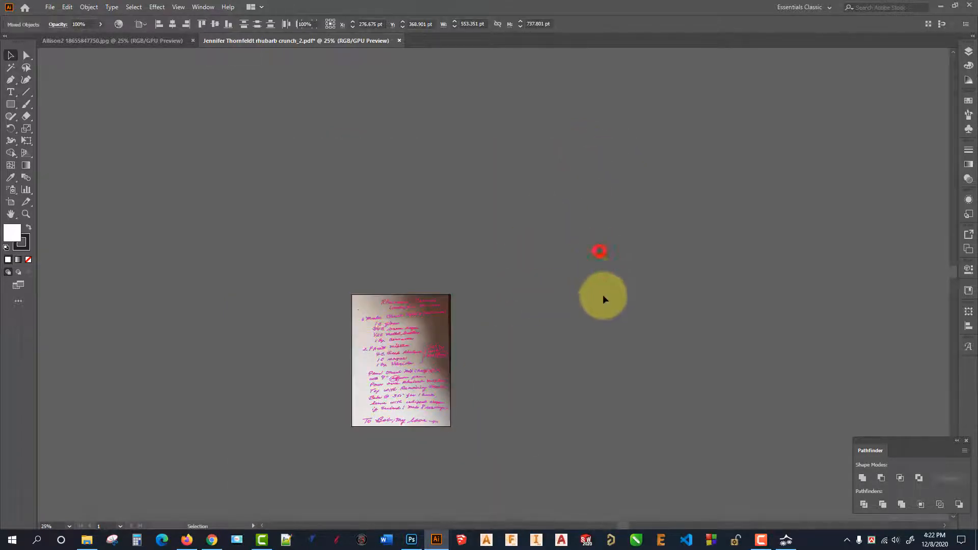
pyautogui.scroll(-1, 566, 397)
# Step: Select all the original-size recipe artwork, examine the traced heading around "Crunch" up close, and deselect it
pyautogui.moveTo(544, 414); pyautogui.dragTo(247, 137)
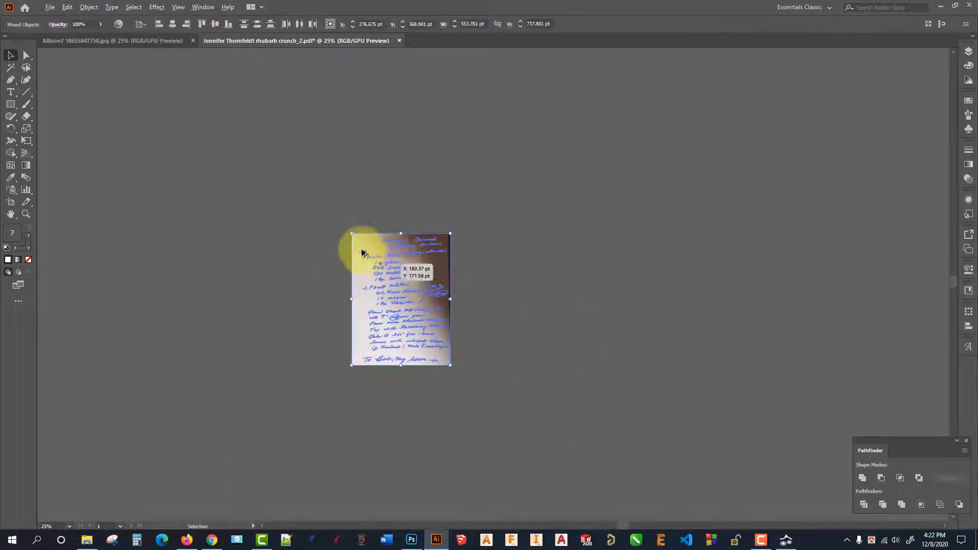
pyautogui.scroll(3, 503, 217)
pyautogui.scroll(6, 328, 257)
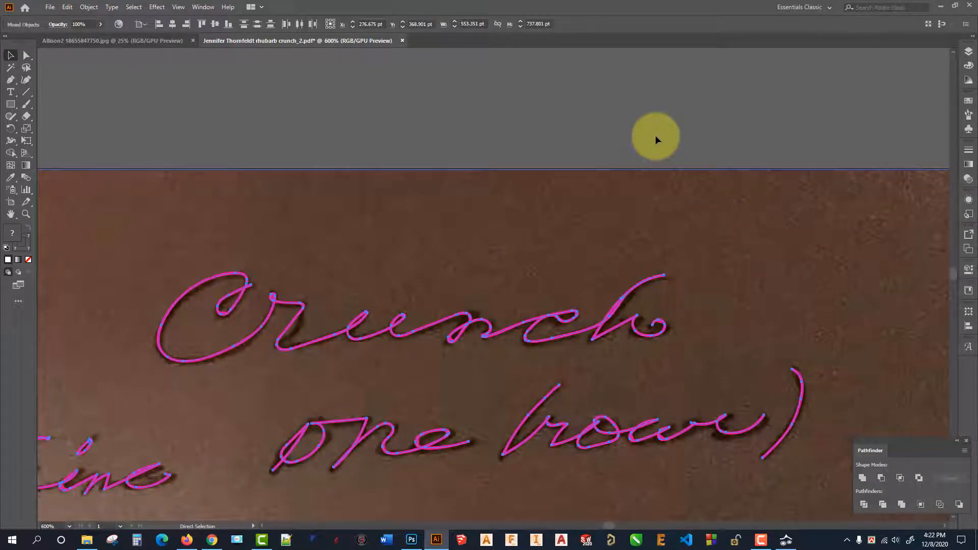
pyautogui.scroll(-8, 655, 136)
pyautogui.click(706, 146)
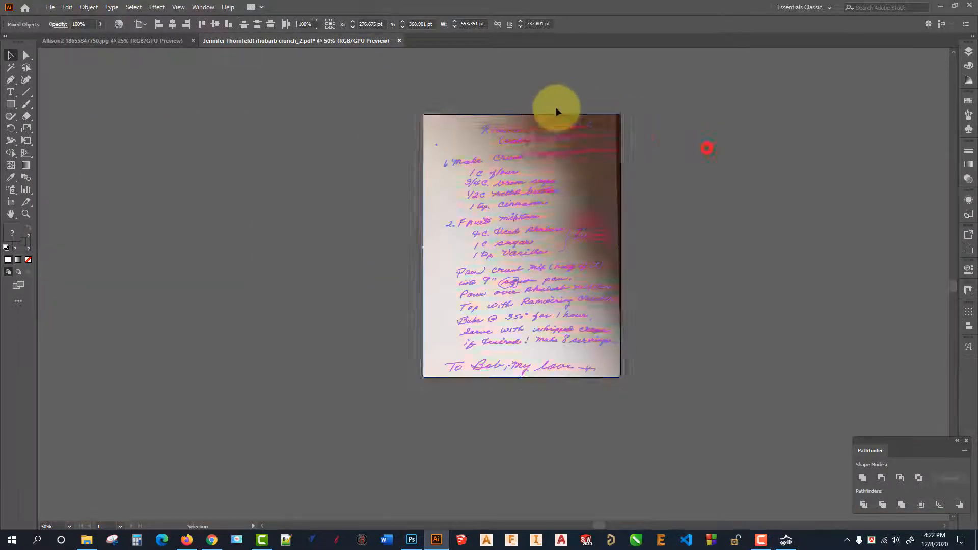
pyautogui.scroll(4, 602, 109)
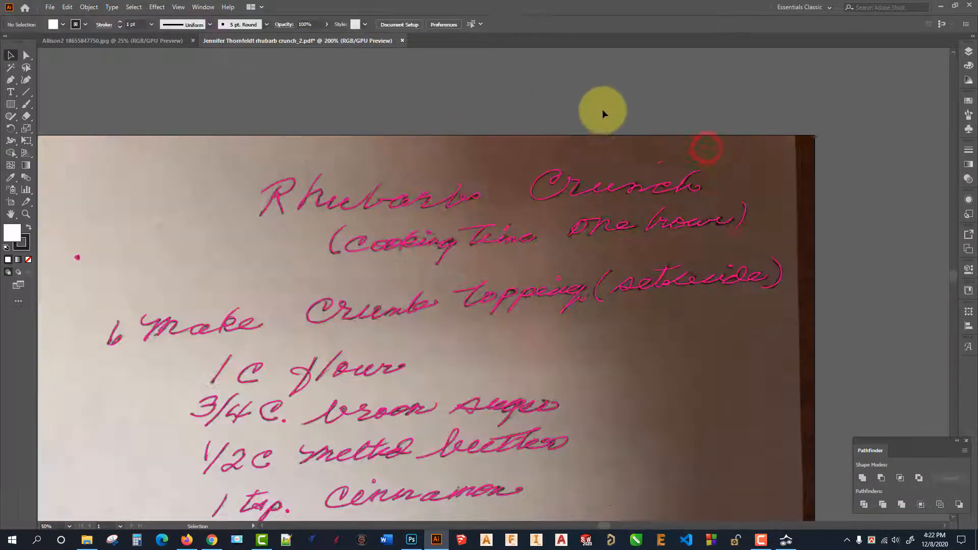
# Step: Close the rhubarb crunch PDF without saving, and reopen it in Illustrator from the 0 Tuto folder in File Explorer
pyautogui.click(402, 41)
pyautogui.click(541, 283)
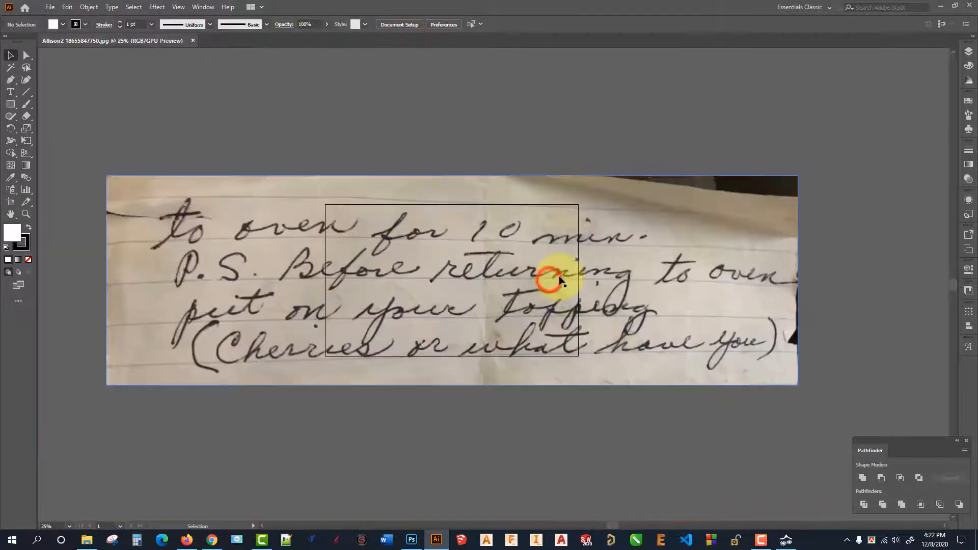
pyautogui.click(92, 541)
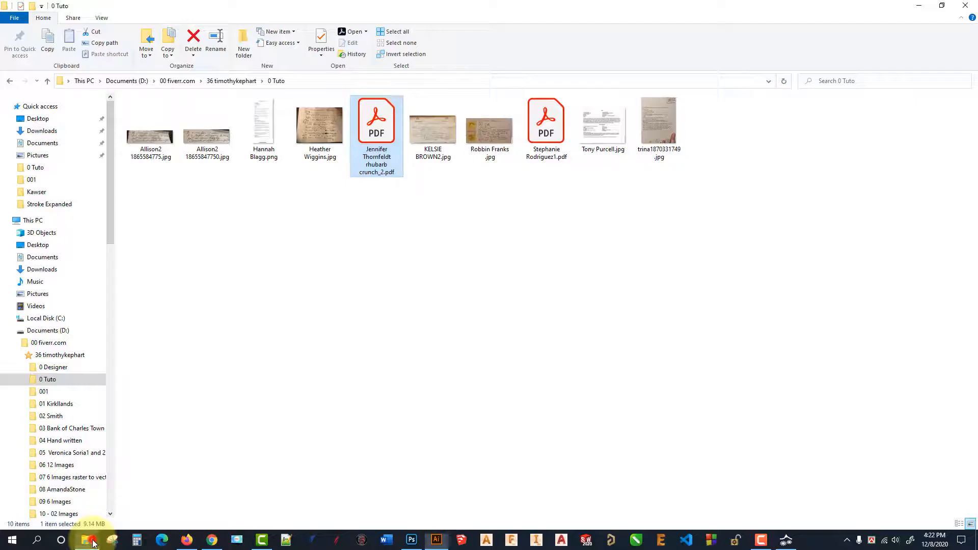
pyautogui.rightClick(377, 155)
pyautogui.moveTo(408, 297)
pyautogui.click(617, 329)
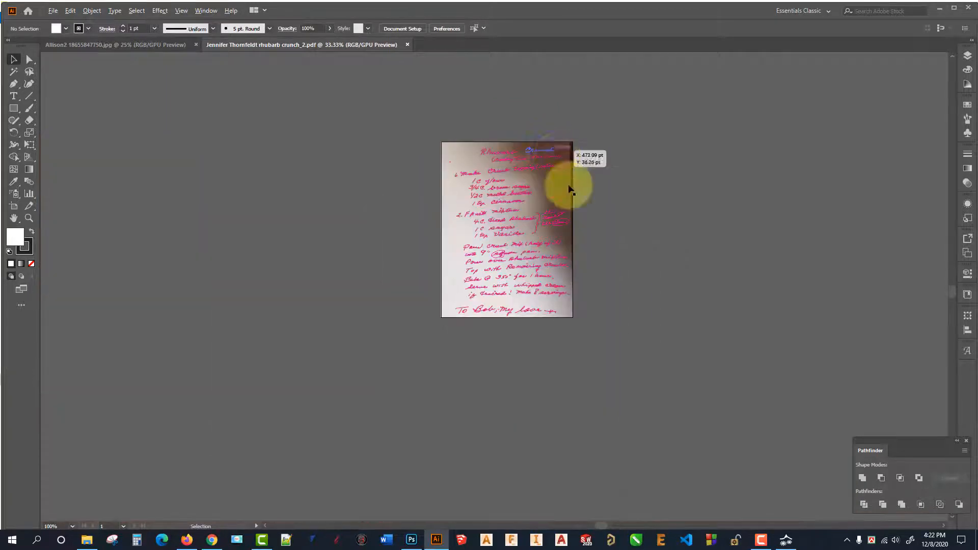
# Step: Select the traced lettering path on the recipe, reapply the pink stroke swatch to it, and deselect it
pyautogui.moveTo(620, 379); pyautogui.dragTo(281, 27)
pyautogui.scroll(3, 532, 176)
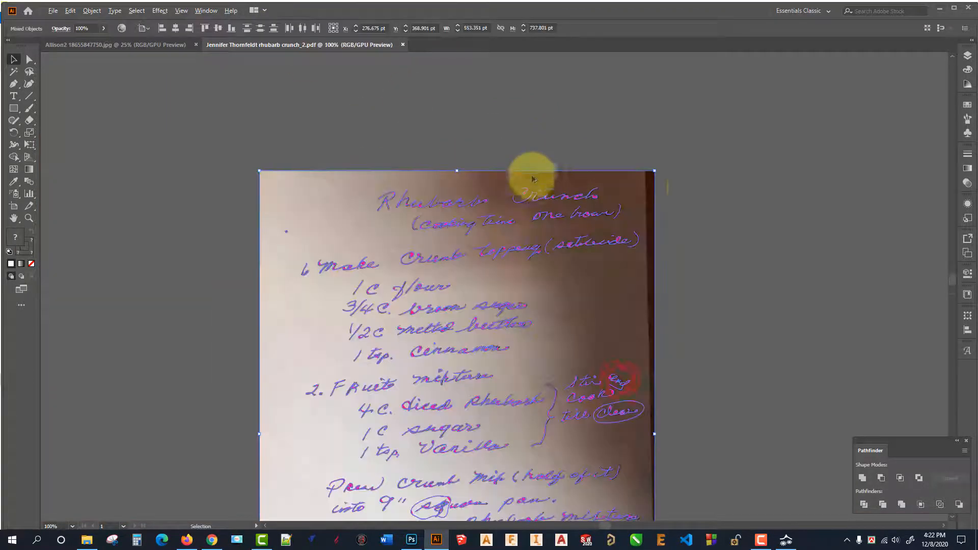
pyautogui.click(635, 187)
pyautogui.scroll(8, 634, 186)
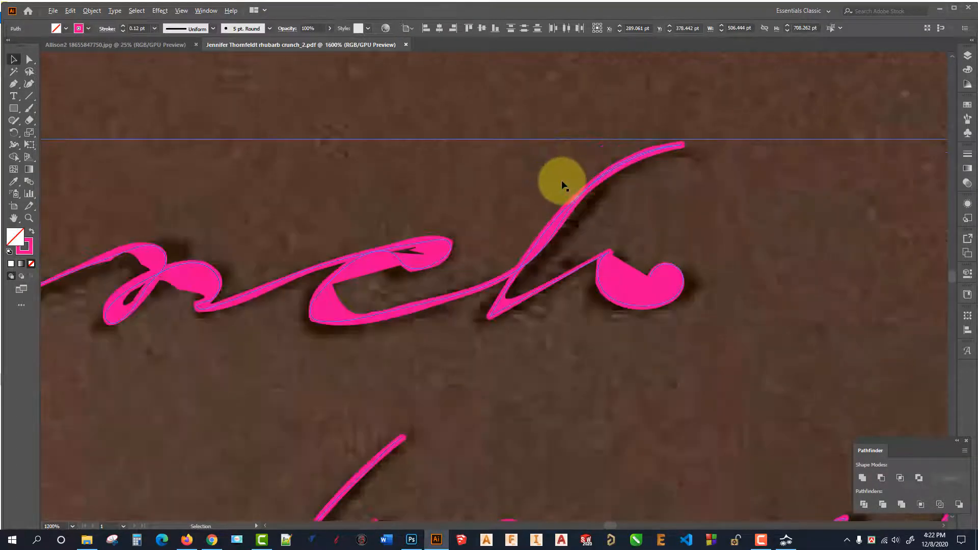
pyautogui.click(89, 29)
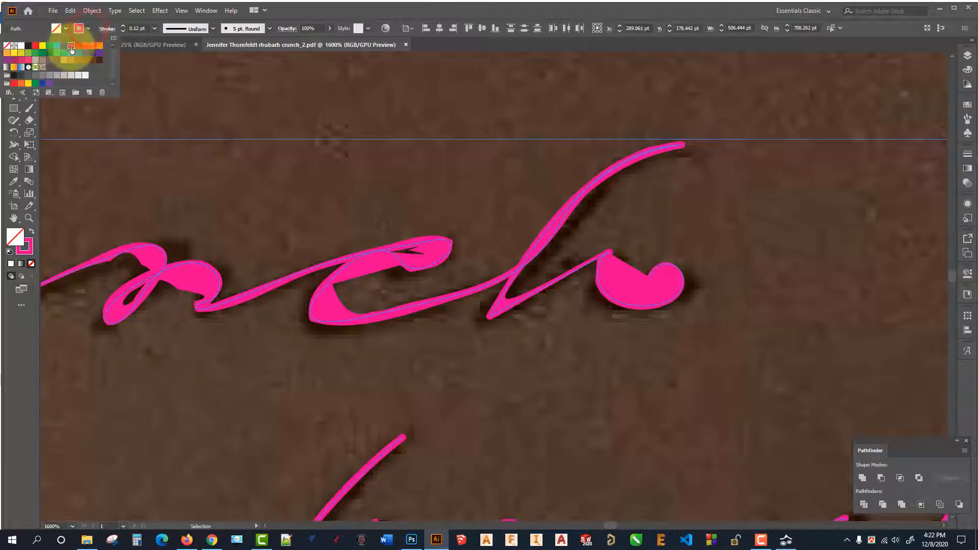
pyautogui.click(71, 47)
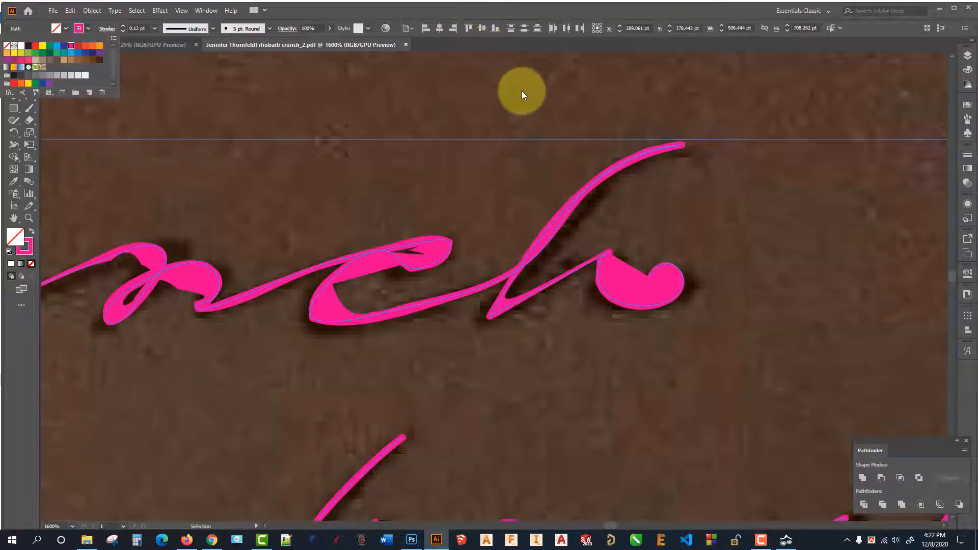
pyautogui.scroll(-4, 521, 131)
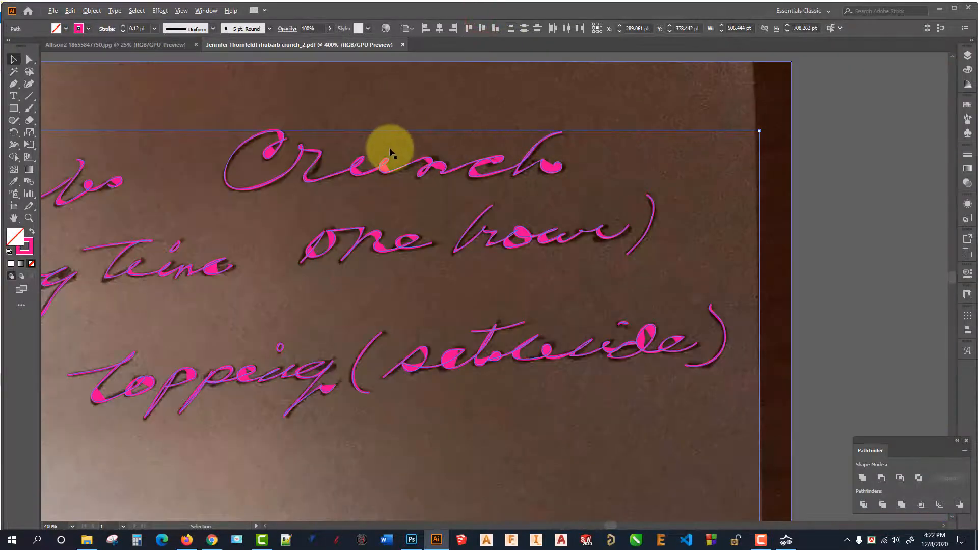
pyautogui.click(89, 29)
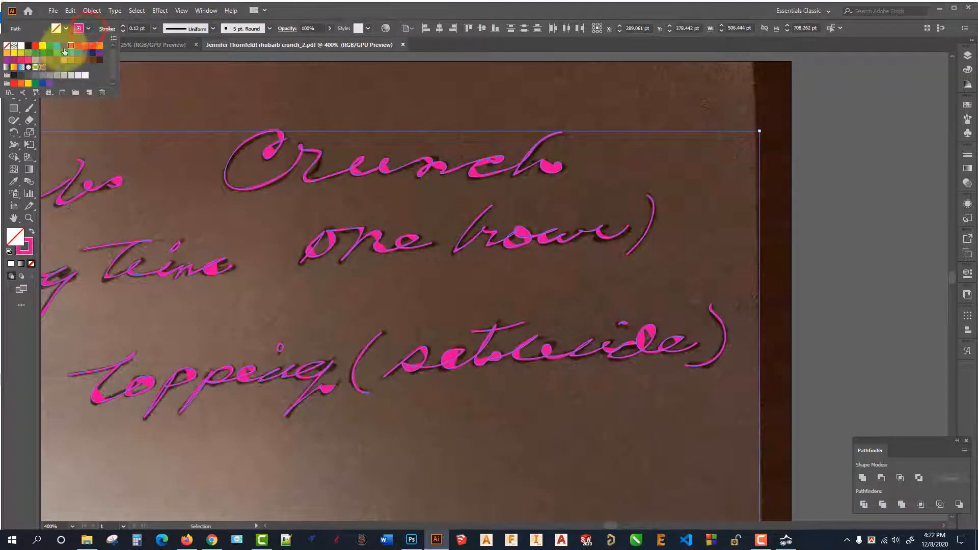
pyautogui.click(845, 236)
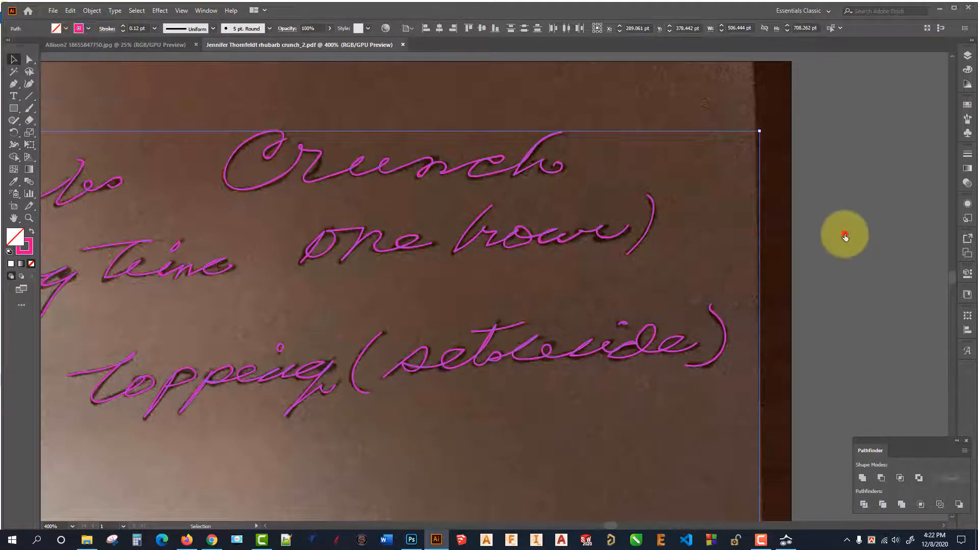
pyautogui.scroll(-3, 717, 243)
pyautogui.click(793, 253)
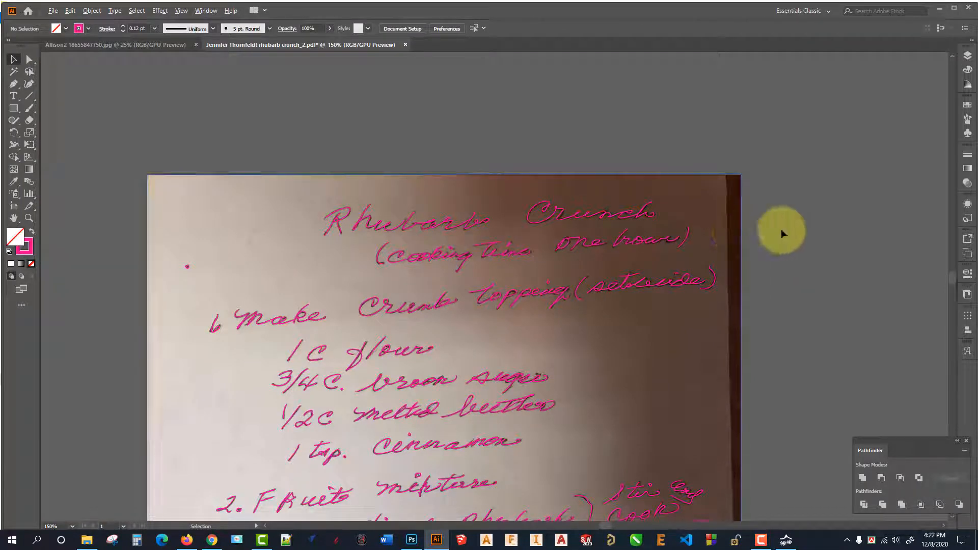
# Step: Paint freehand test strokes with the 5 pt Round Paintbrush in the empty area beside the recipe, about 77 × 132 pt overall
pyautogui.scroll(3, 781, 229)
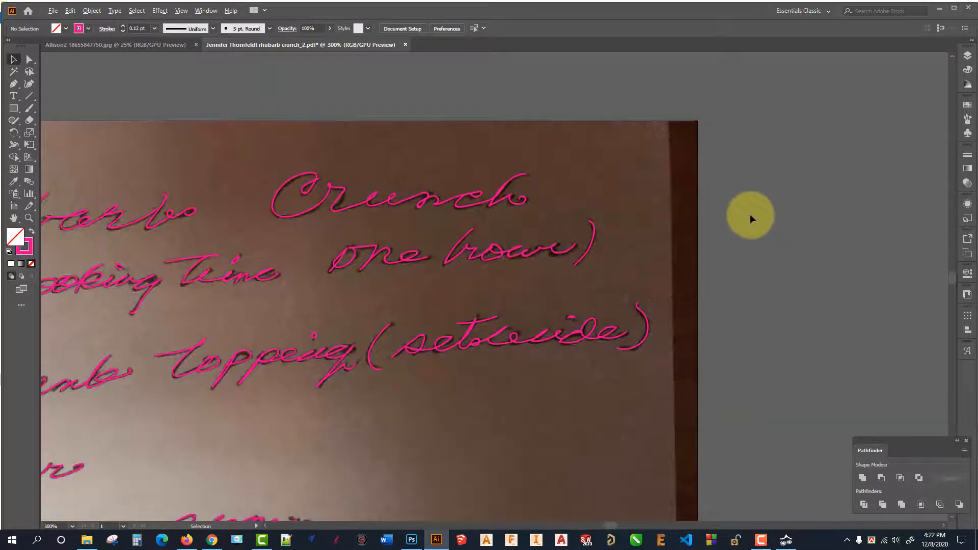
pyautogui.scroll(3, 531, 199)
pyautogui.scroll(-5, 531, 199)
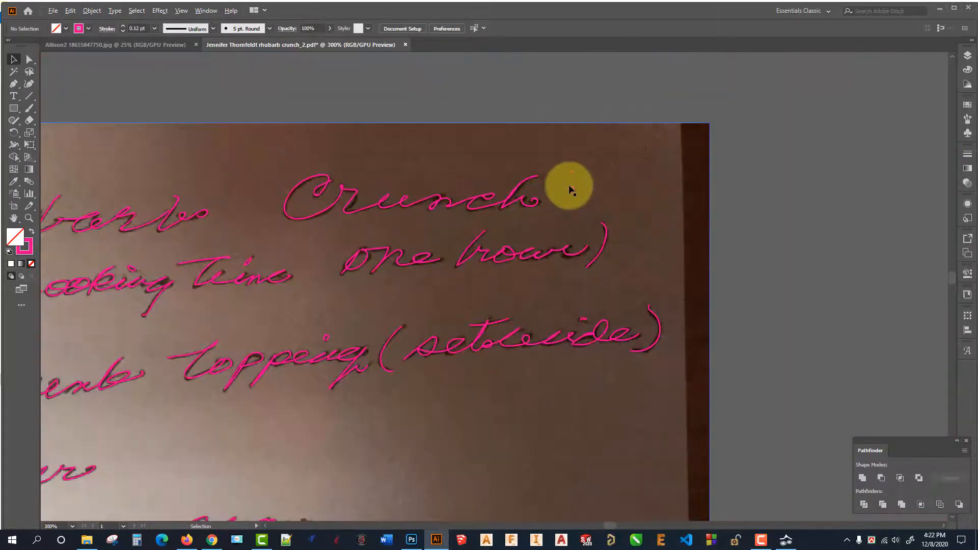
pyautogui.hotkey('ctrl', '0')
pyautogui.hotkey('ctrl', '-')
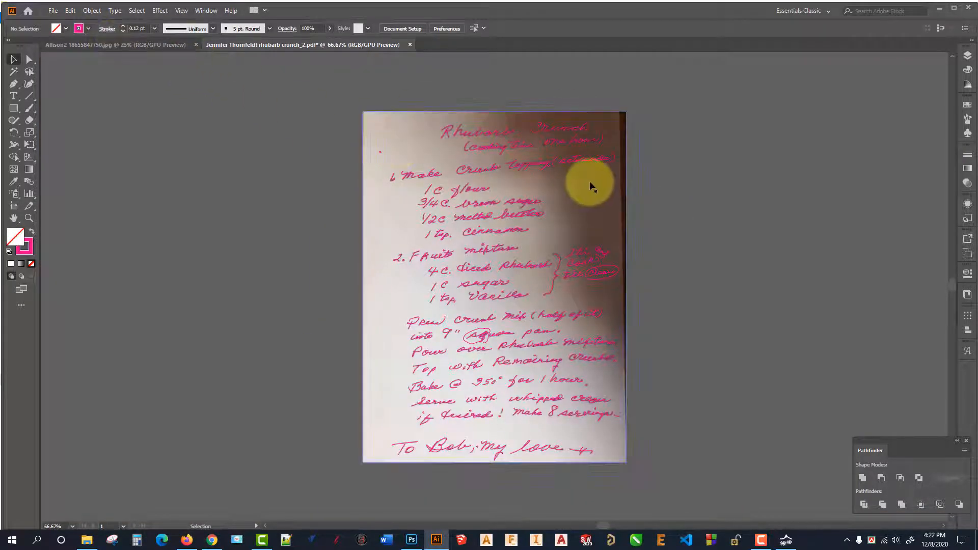
pyautogui.click(32, 108)
pyautogui.moveTo(181, 193)
pyautogui.mouseDown()
pyautogui.moveTo(217, 134)
pyautogui.moveTo(202, 200)
pyautogui.moveTo(227, 155)
pyautogui.moveTo(219, 140)
pyautogui.moveTo(224, 160)
pyautogui.moveTo(205, 175)
pyautogui.moveTo(248, 186)
pyautogui.mouseUp()
pyautogui.scroll(5, 216, 140)
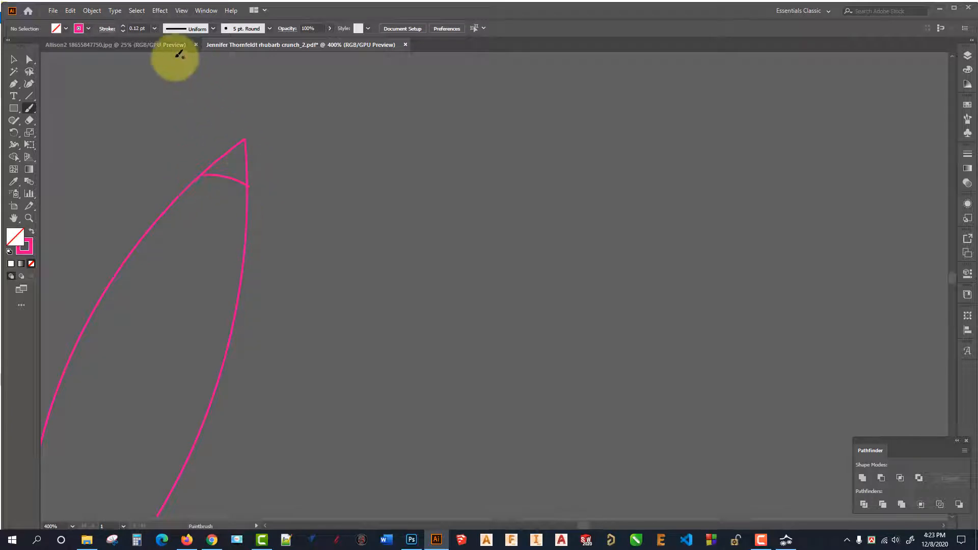
# Step: Look briefly at the other handwriting document, and delete the painted test strokes beside the recipe
pyautogui.click(170, 45)
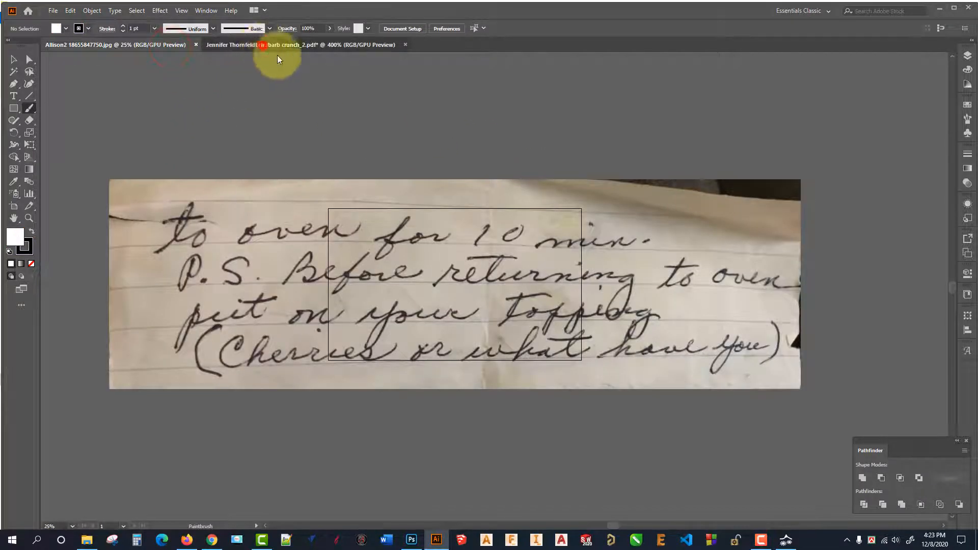
pyautogui.click(263, 46)
pyautogui.scroll(-7, 535, 163)
pyautogui.scroll(1, 449, 115)
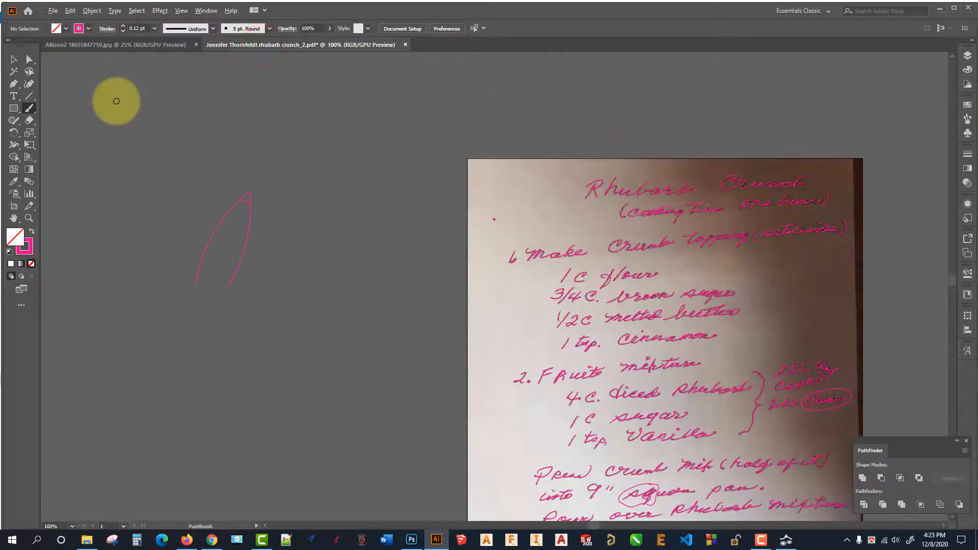
pyautogui.click(14, 60)
pyautogui.moveTo(141, 138); pyautogui.dragTo(297, 355)
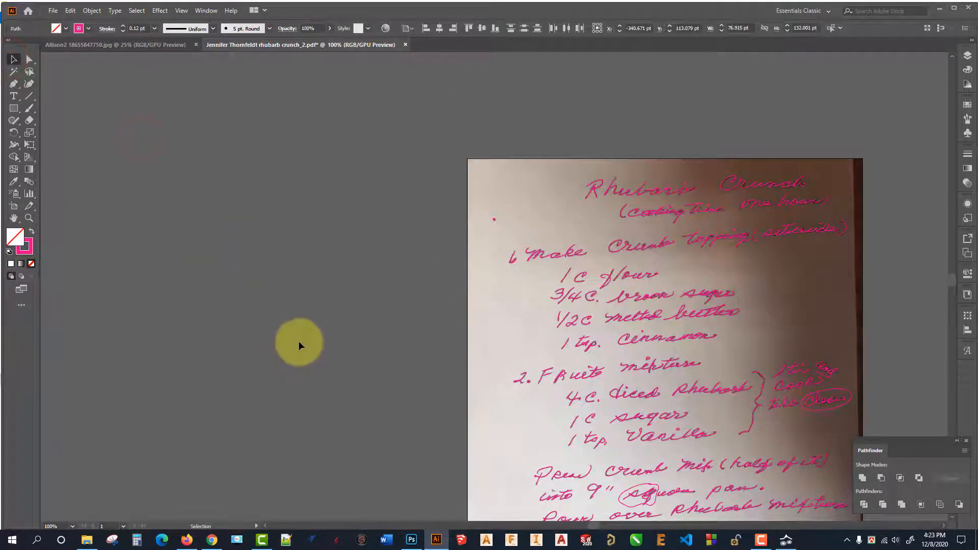
pyautogui.click(361, 274)
# Step: Select all the recipe artwork and scale it up proportionally from its upper-left corner to nearly three times its size
pyautogui.scroll(-5, 377, 265)
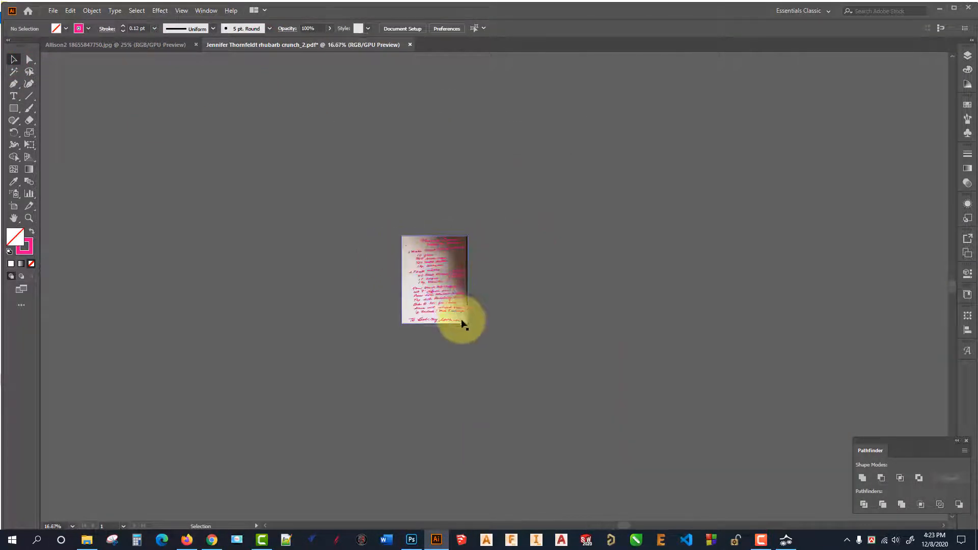
pyautogui.moveTo(466, 322); pyautogui.dragTo(518, 369)
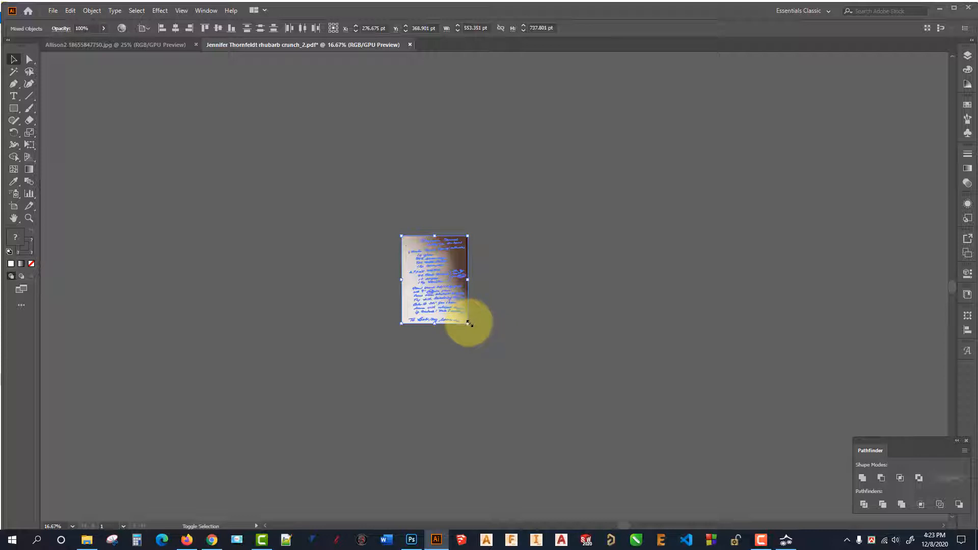
pyautogui.moveTo(469, 323); pyautogui.dragTo(652, 476)
pyautogui.scroll(-5, 657, 366)
pyautogui.click(659, 364)
pyautogui.scroll(1, 652, 302)
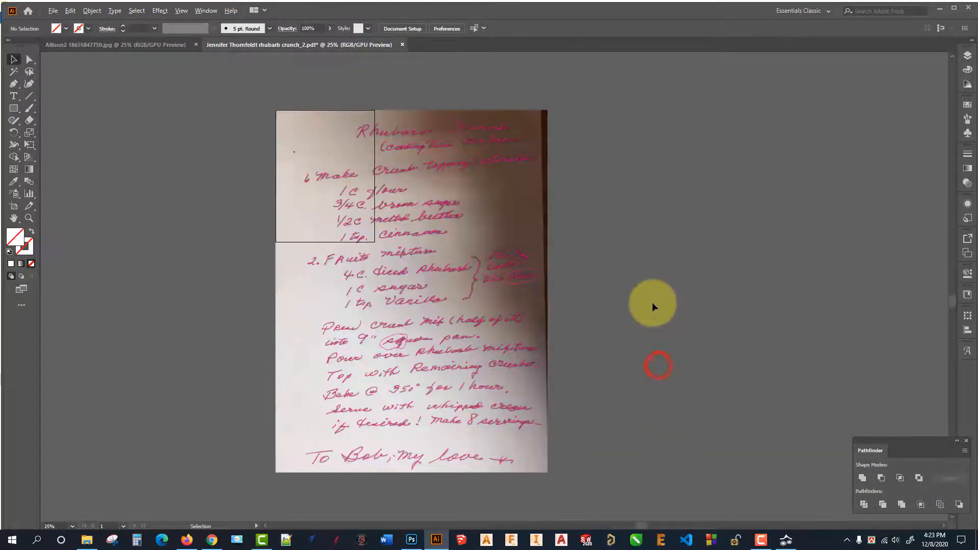
pyautogui.scroll(-3, 652, 302)
# Step: Extend the artboard to the lower-right corner of the enlarged recipe, and switch to the document with the "to oven for 10 min." note
pyautogui.click(14, 206)
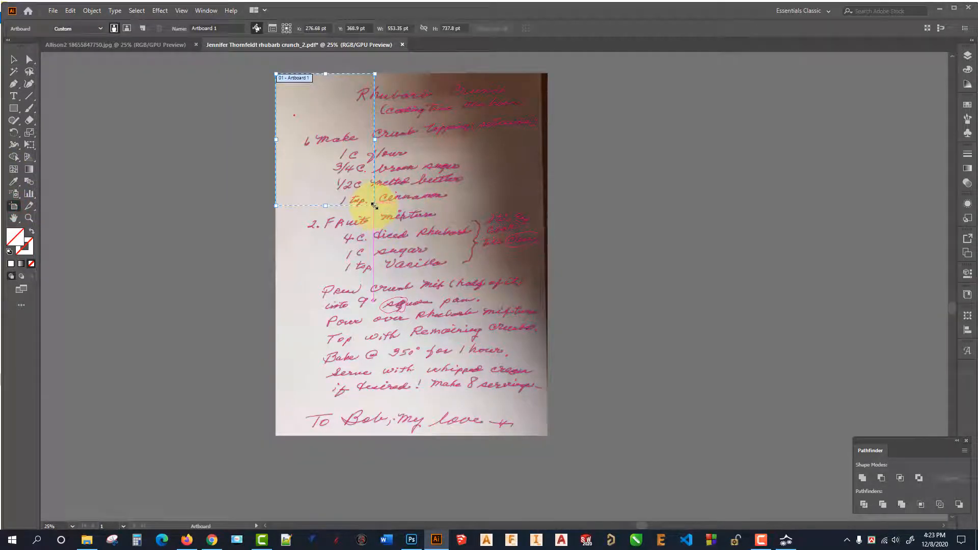
pyautogui.moveTo(375, 206); pyautogui.dragTo(547, 437)
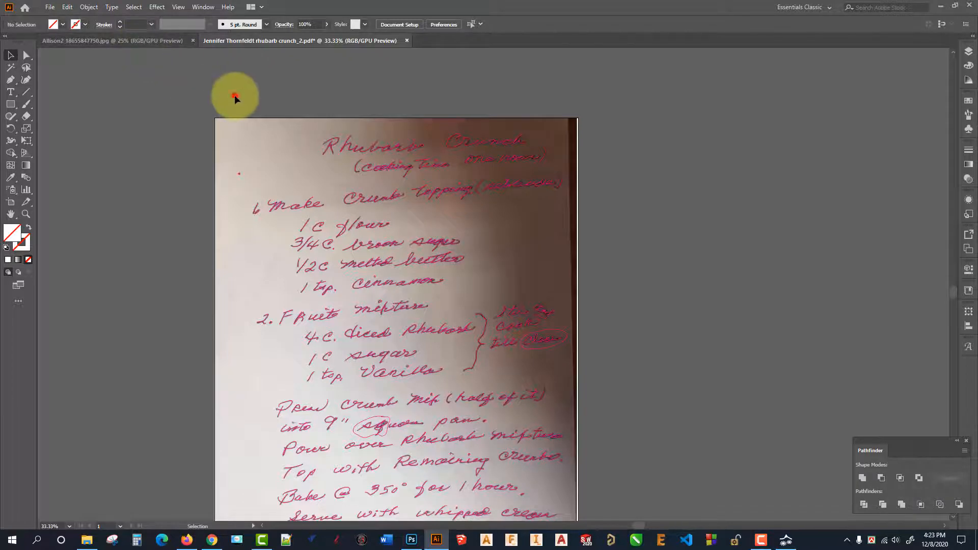
pyautogui.scroll(-2, 271, 87)
pyautogui.scroll(2, 273, 99)
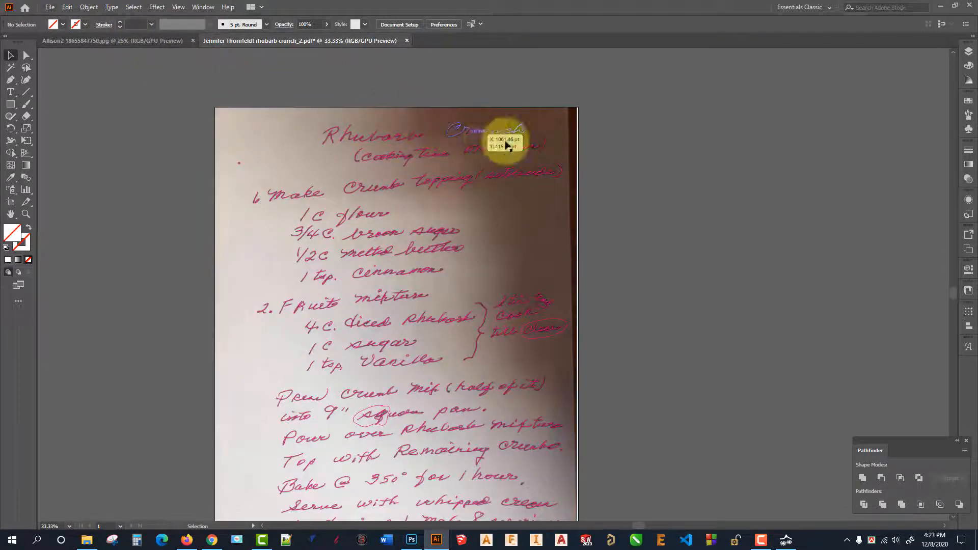
pyautogui.click(164, 43)
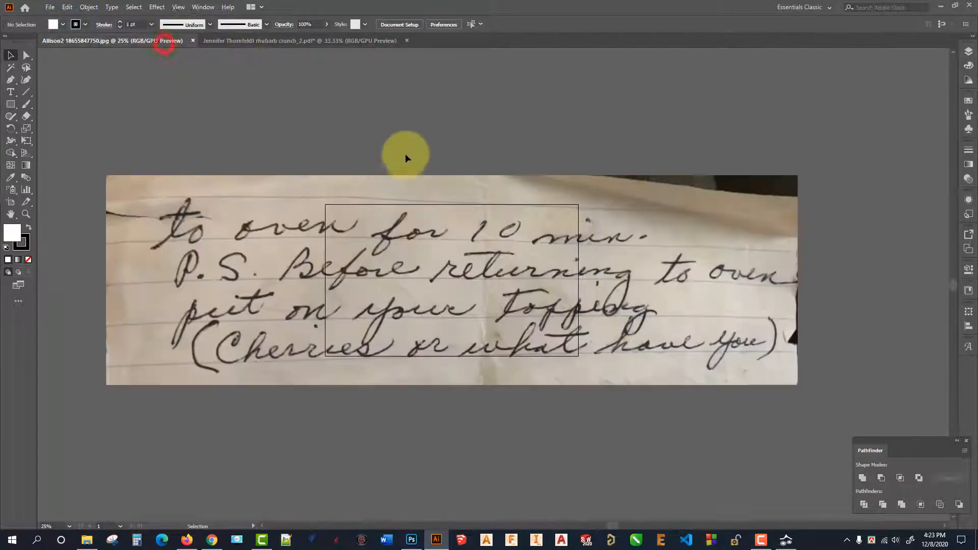
# Step: Close the rhubarb crunch recipe document, and clear the selection in the document with the "to oven for 10 min." note
pyautogui.scroll(-2, 405, 176)
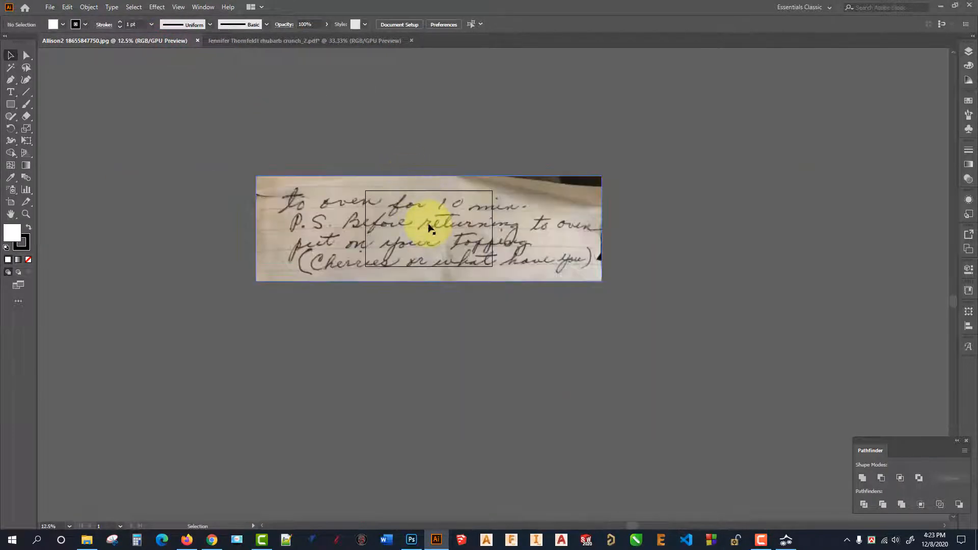
pyautogui.scroll(2, 428, 220)
pyautogui.scroll(1, 357, 219)
pyautogui.click(309, 191)
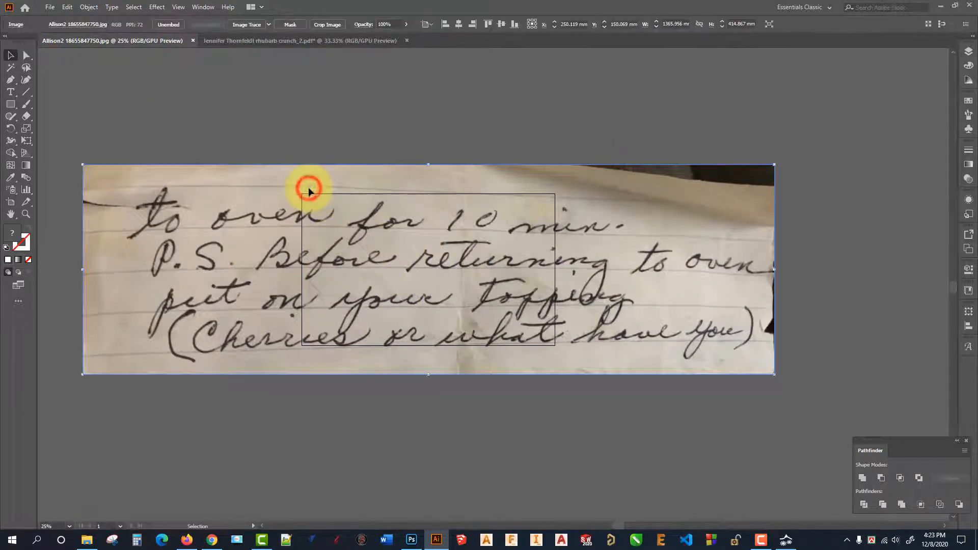
pyautogui.click(407, 40)
pyautogui.click(539, 289)
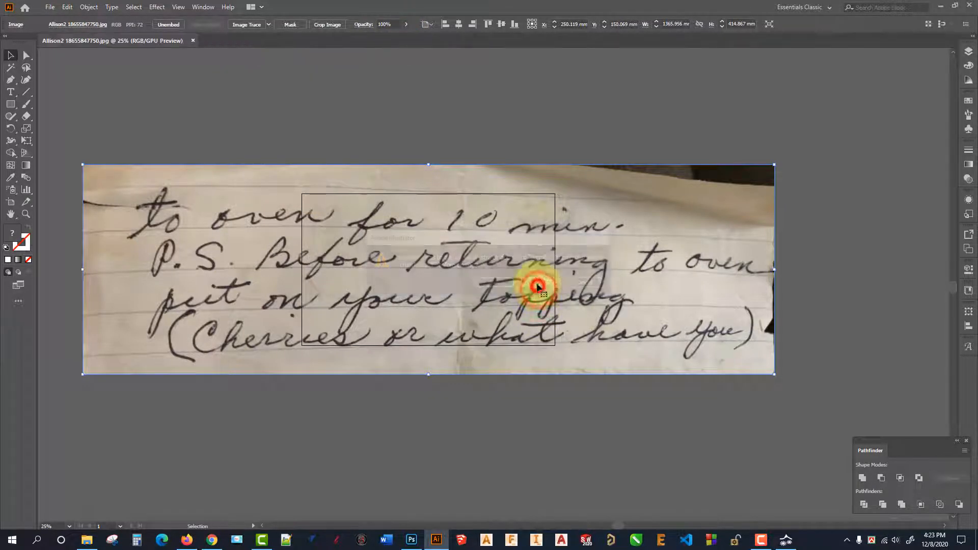
pyautogui.click(371, 92)
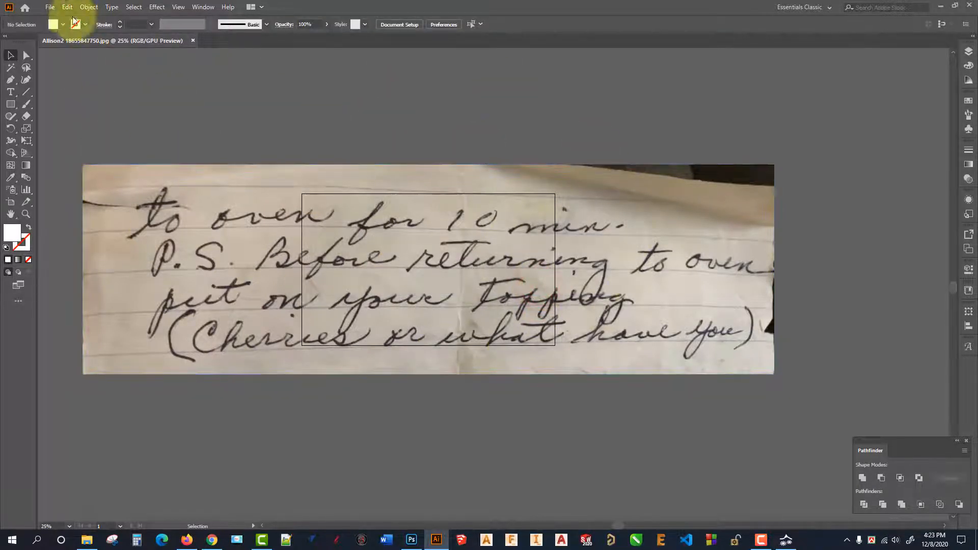
pyautogui.click(246, 109)
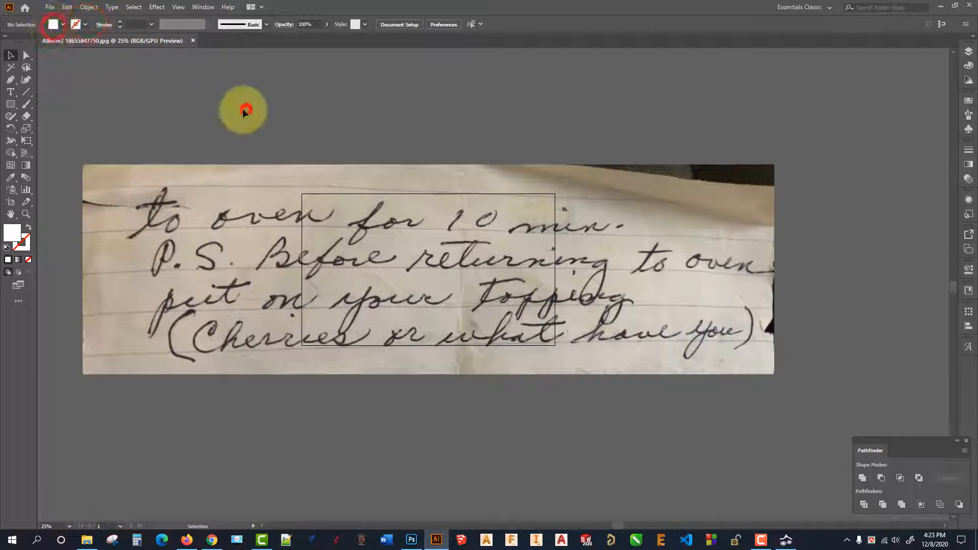
# Step: Try to paint on the photographed note with the Paintbrush tool
pyautogui.click(27, 106)
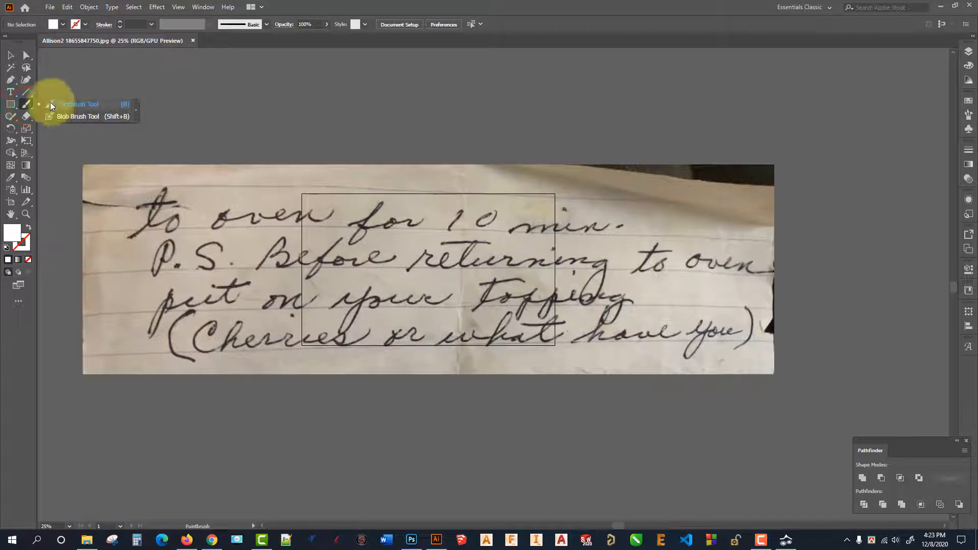
pyautogui.click(74, 106)
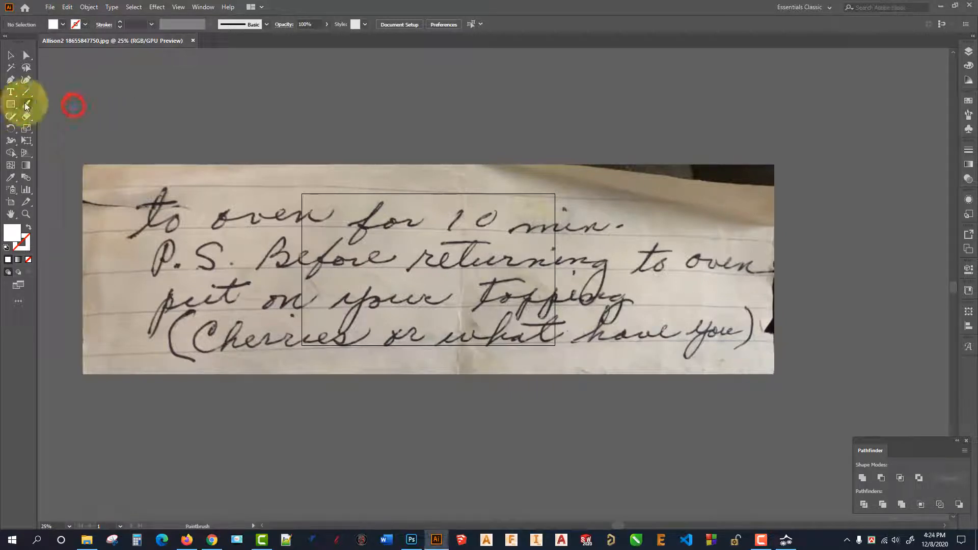
pyautogui.click(226, 127)
pyautogui.click(458, 219)
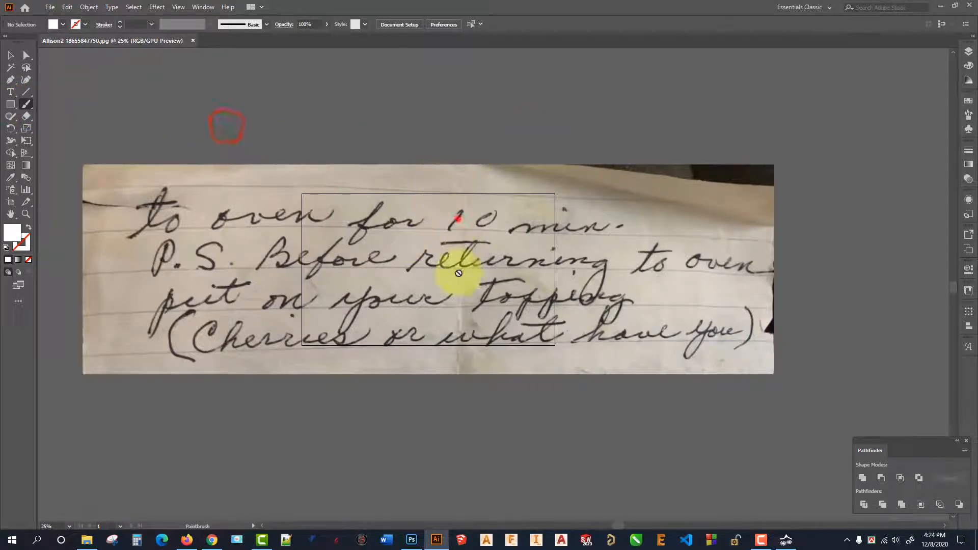
# Step: Try a Blob Brush stroke across the middle of the note, undo it, and return to the Selection tool
pyautogui.click(27, 104)
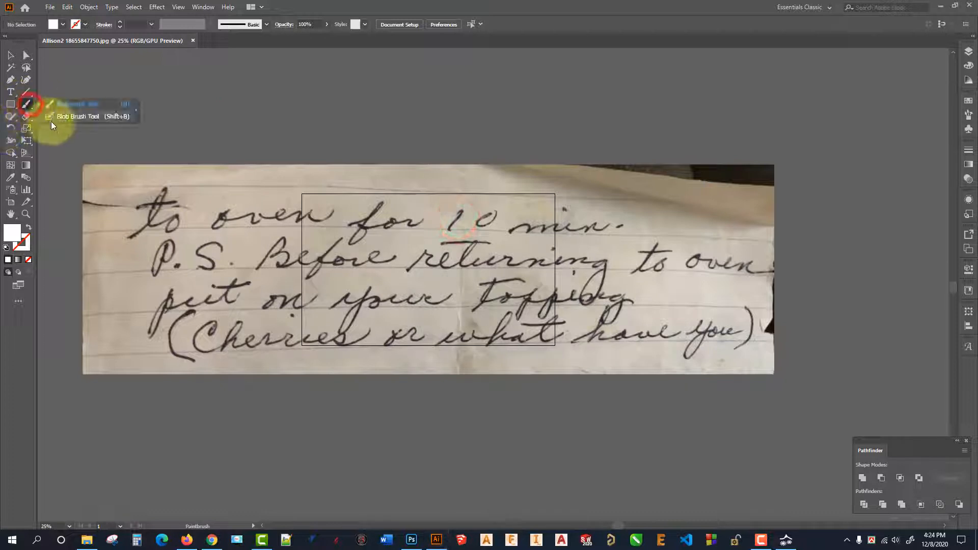
pyautogui.click(58, 118)
pyautogui.moveTo(363, 294)
pyautogui.mouseDown()
pyautogui.moveTo(339, 203)
pyautogui.moveTo(409, 262)
pyautogui.mouseUp()
pyautogui.hotkey('ctrl', 'z')
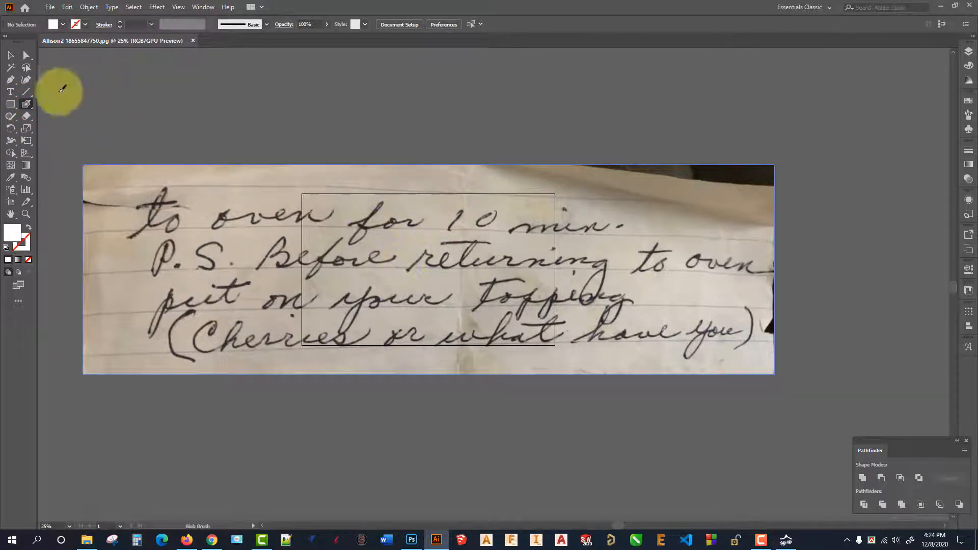
pyautogui.click(27, 104)
pyautogui.click(58, 105)
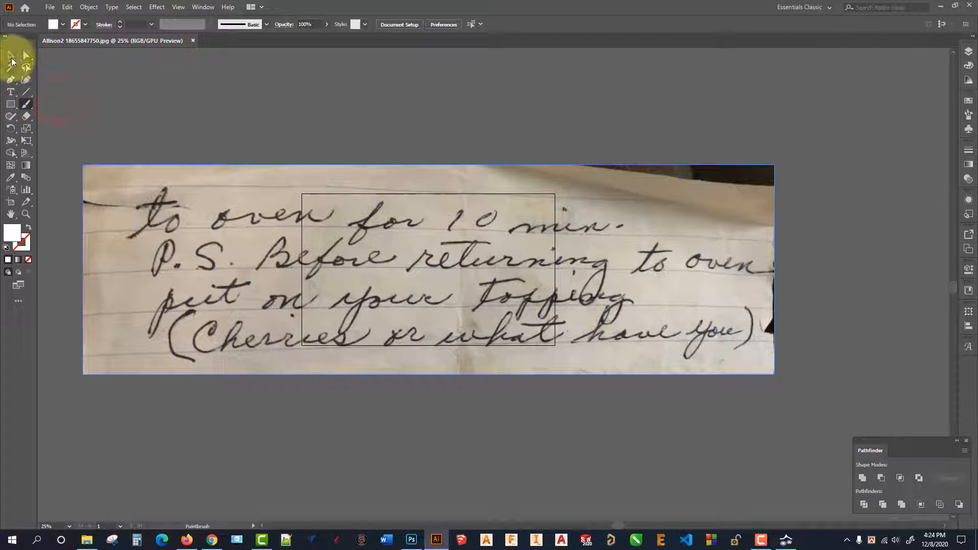
pyautogui.click(10, 55)
pyautogui.click(260, 132)
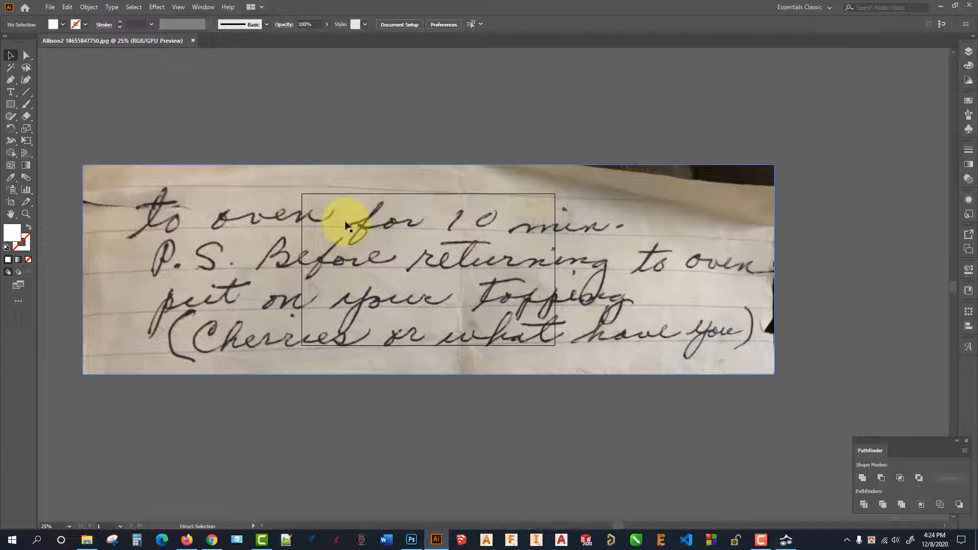
# Step: Create a new landscape document of 500 × 300 mm, named after the open note's image file without its extension
pyautogui.click(50, 7)
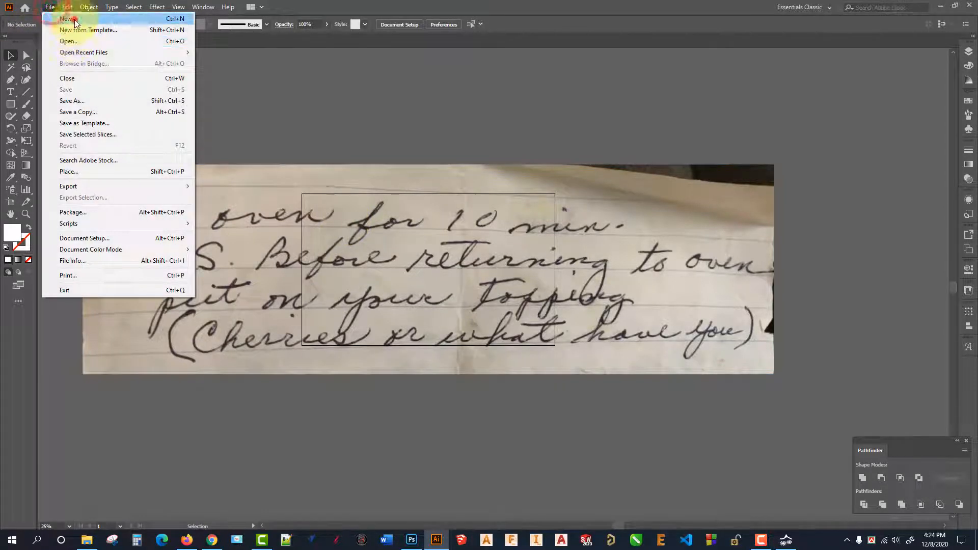
pyautogui.click(74, 20)
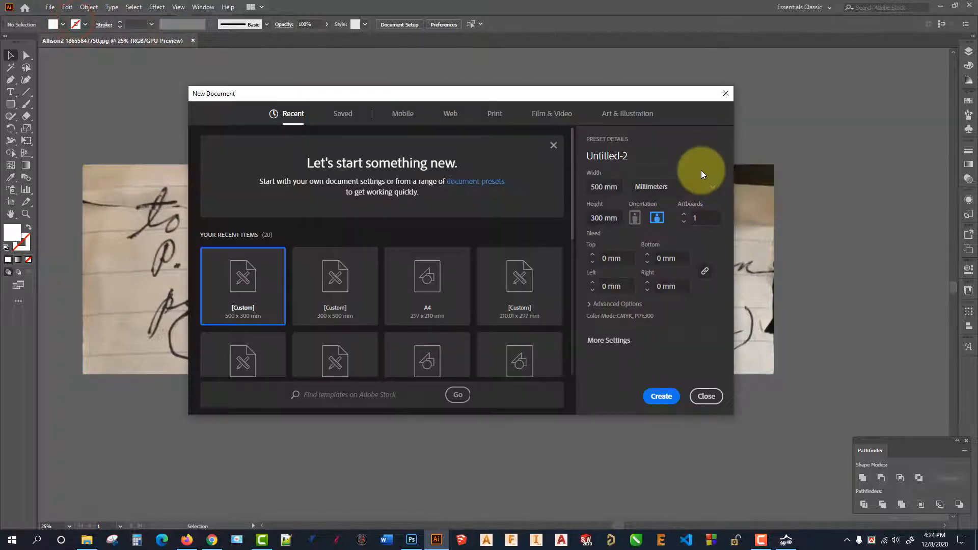
pyautogui.moveTo(650, 153); pyautogui.dragTo(561, 149)
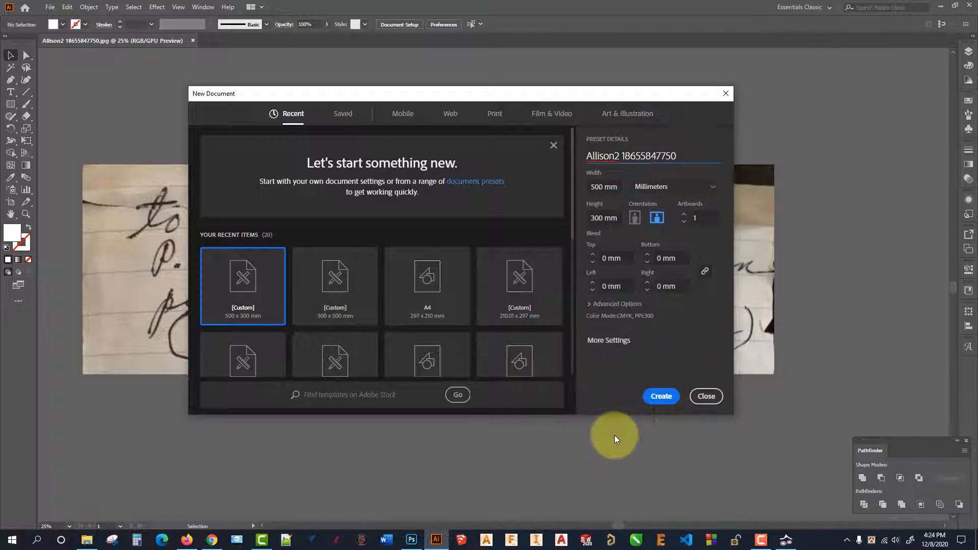
pyautogui.click(661, 397)
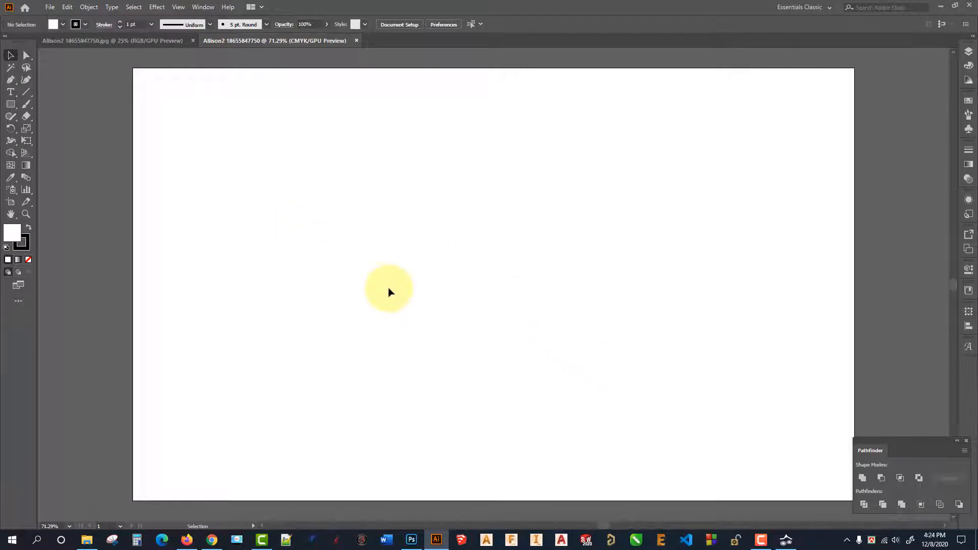
pyautogui.scroll(1, 393, 291)
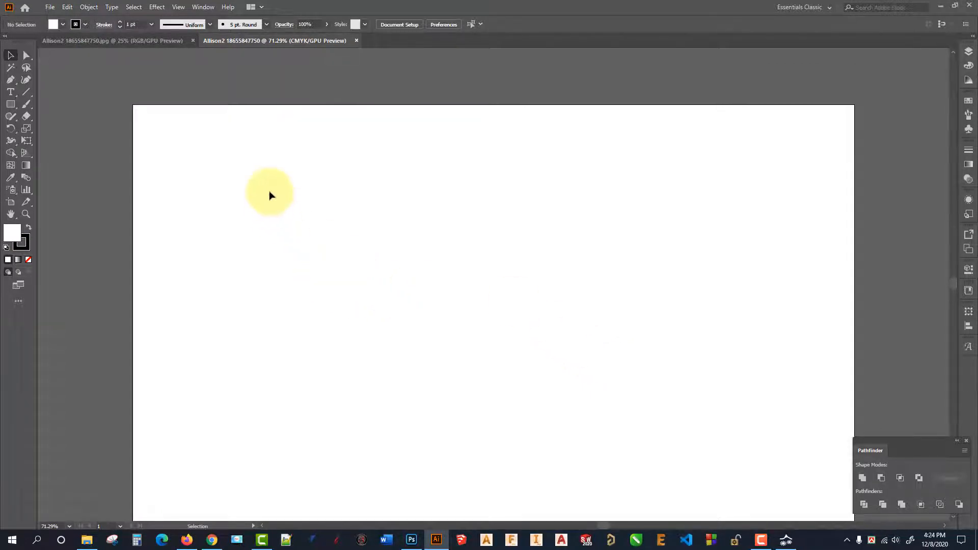
pyautogui.scroll(-2, 271, 190)
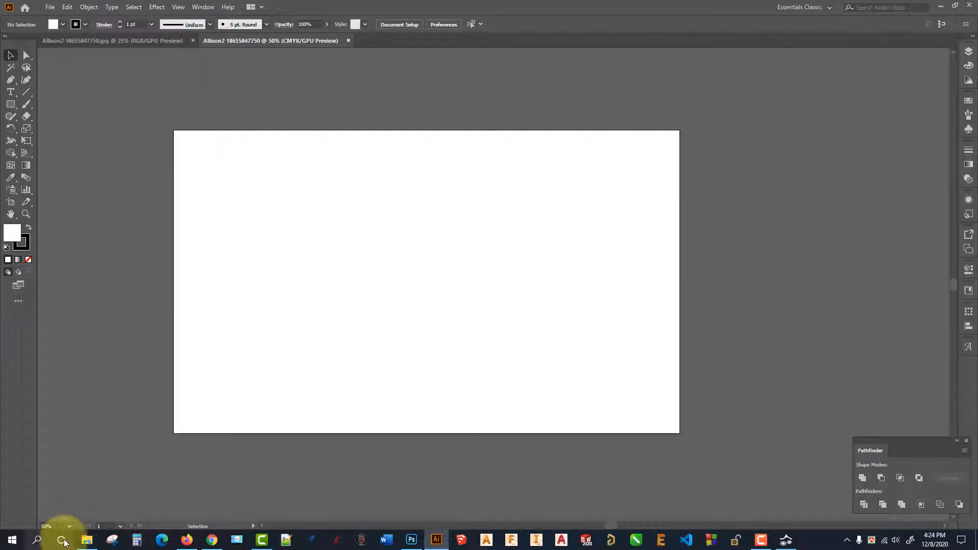
# Step: Switch to File Explorer, look through the client's project folders, and open folder 001
pyautogui.click(87, 540)
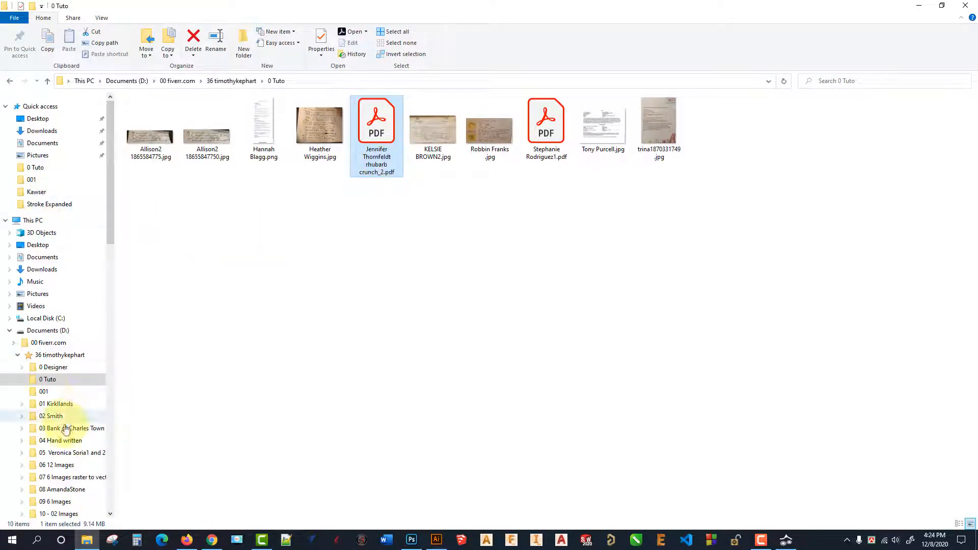
pyautogui.scroll(-10, 66, 438)
pyautogui.scroll(-5, 75, 493)
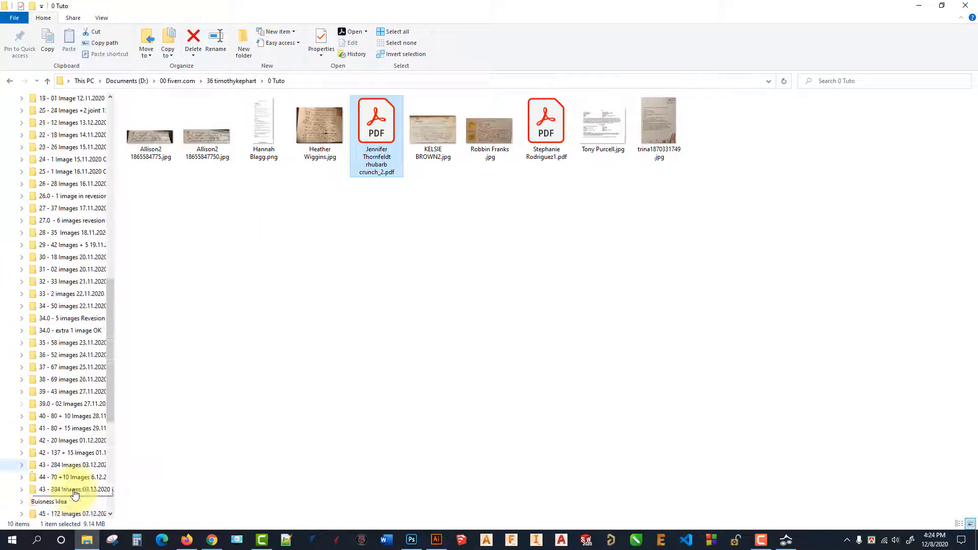
pyautogui.scroll(4, 75, 493)
pyautogui.scroll(5, 76, 493)
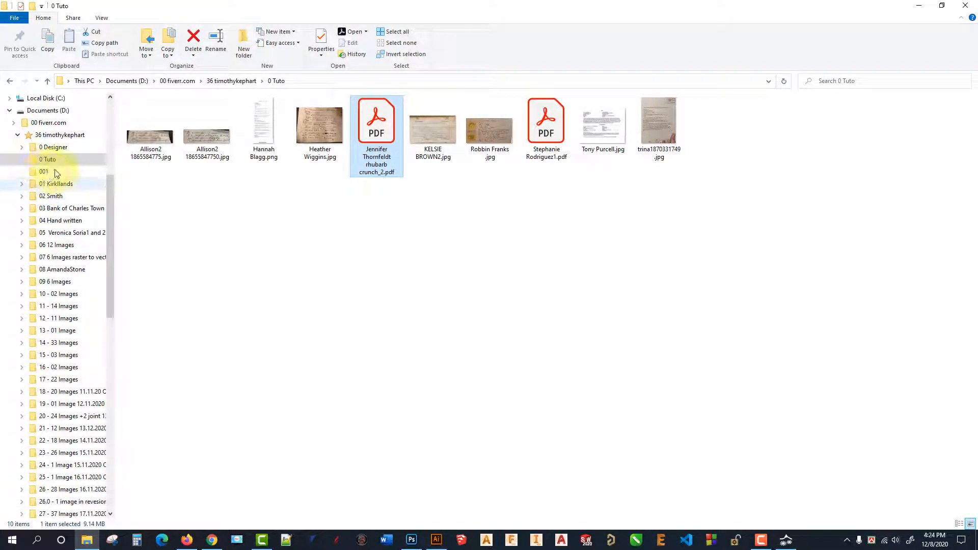
pyautogui.click(45, 172)
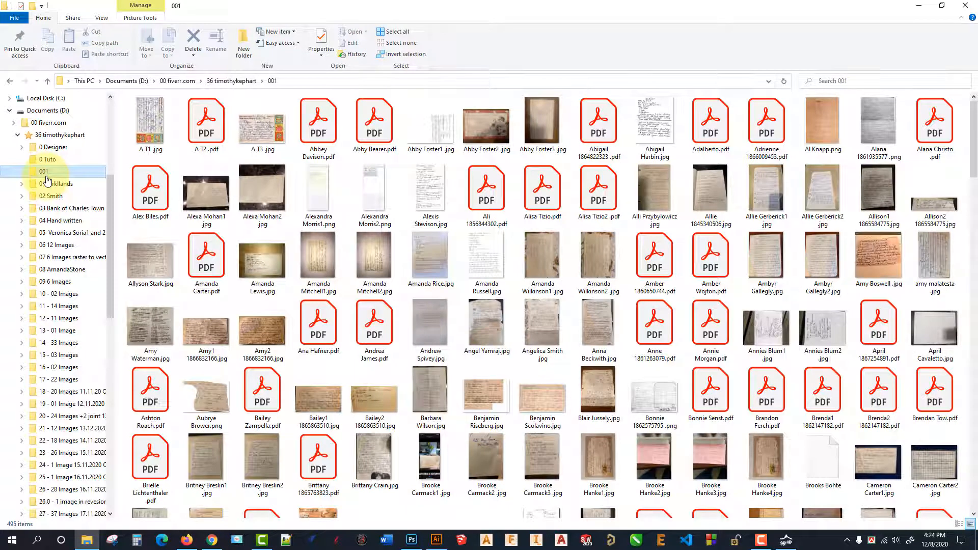
# Step: Open the first designer's subfolder inside the client's "44 - 70 +10 Images 6.12.2020" project folder
pyautogui.click(44, 135)
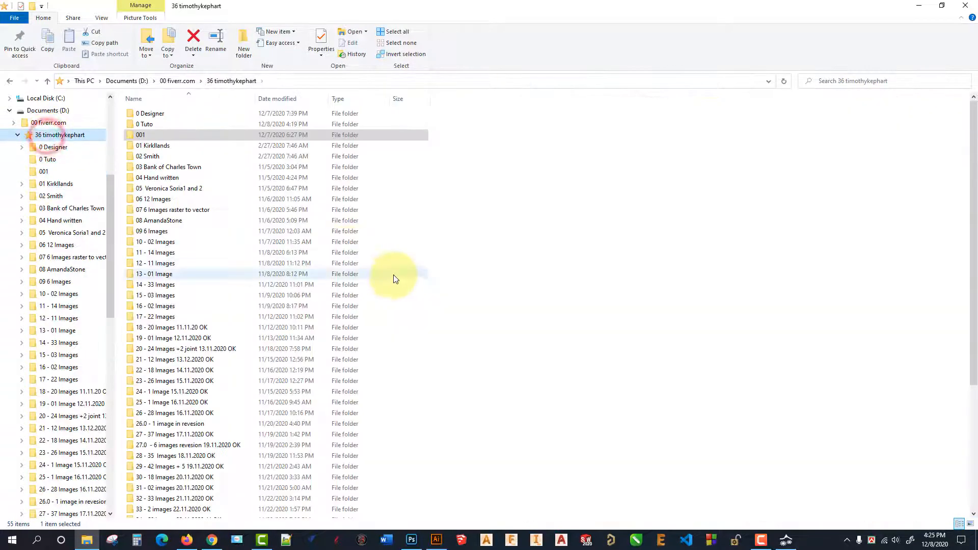
pyautogui.scroll(-6, 214, 356)
pyautogui.click(165, 502)
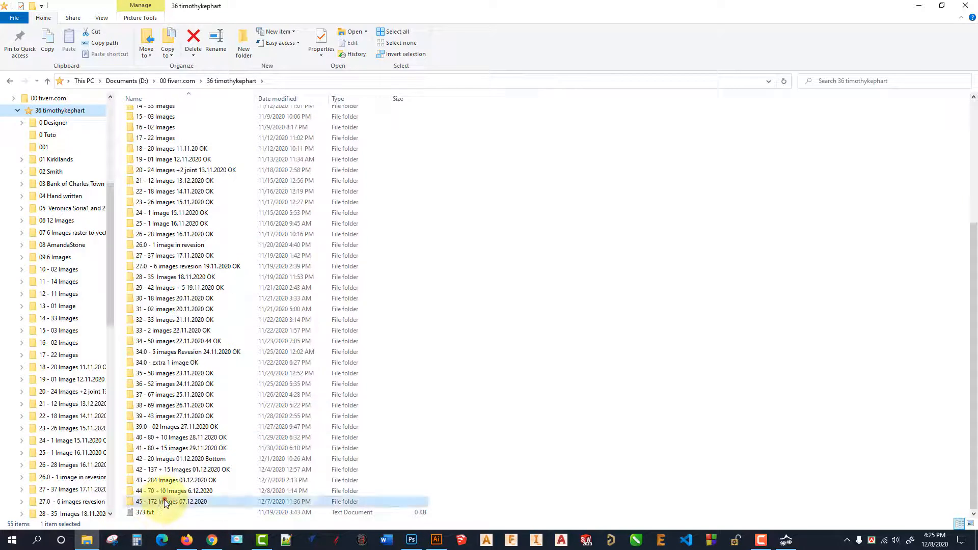
pyautogui.doubleClick(164, 491)
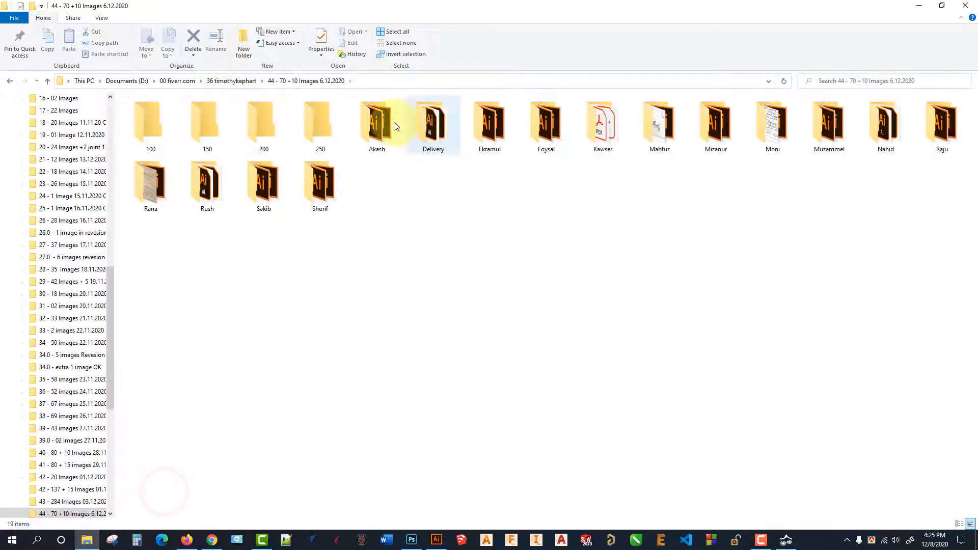
pyautogui.doubleClick(380, 124)
pyautogui.click(369, 257)
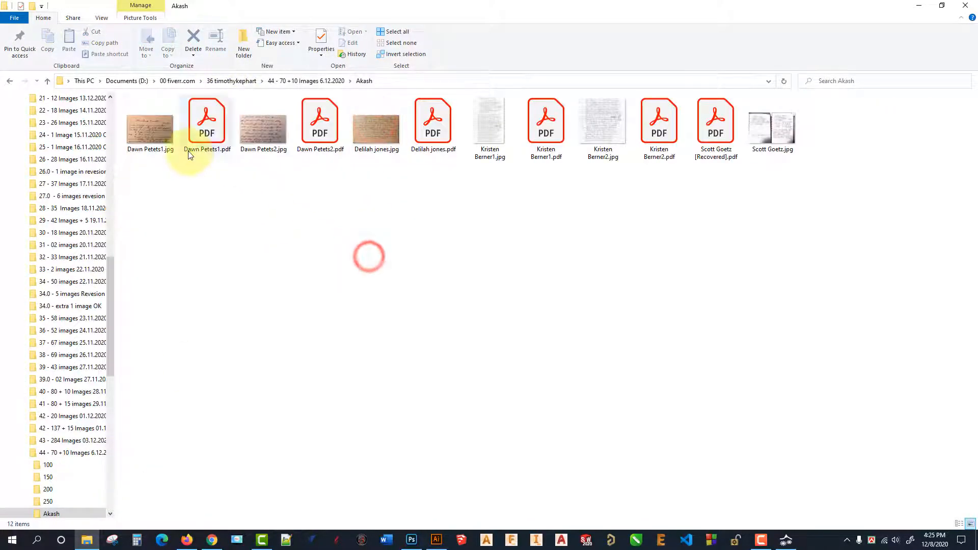
# Step: View the finished PDF tracing of the "Home Made Noodles" recipe, and close it
pyautogui.click(136, 151)
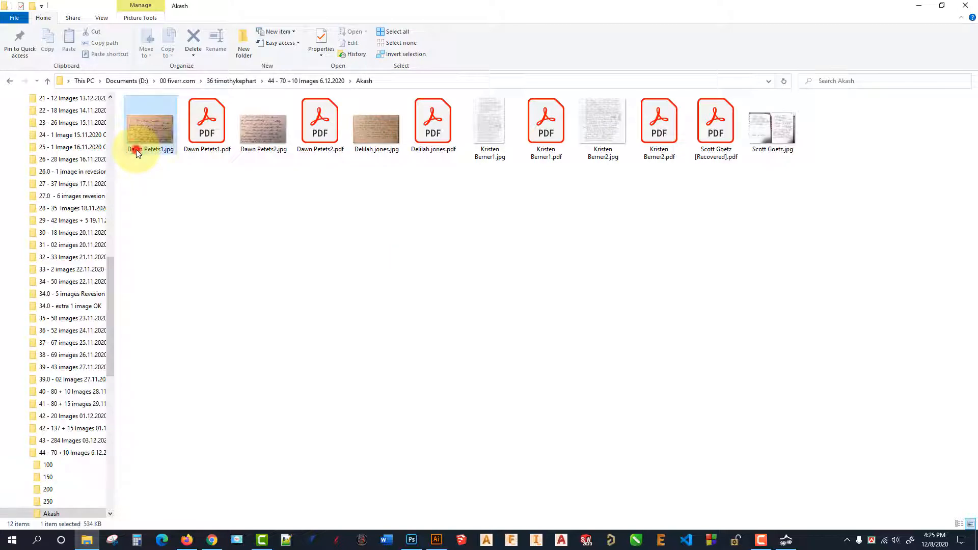
pyautogui.doubleClick(195, 136)
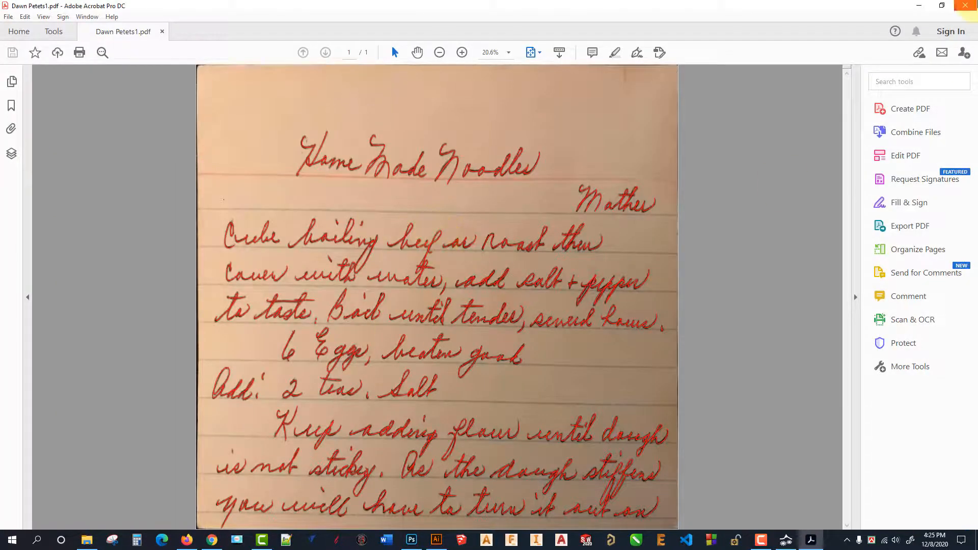
pyautogui.click(965, 6)
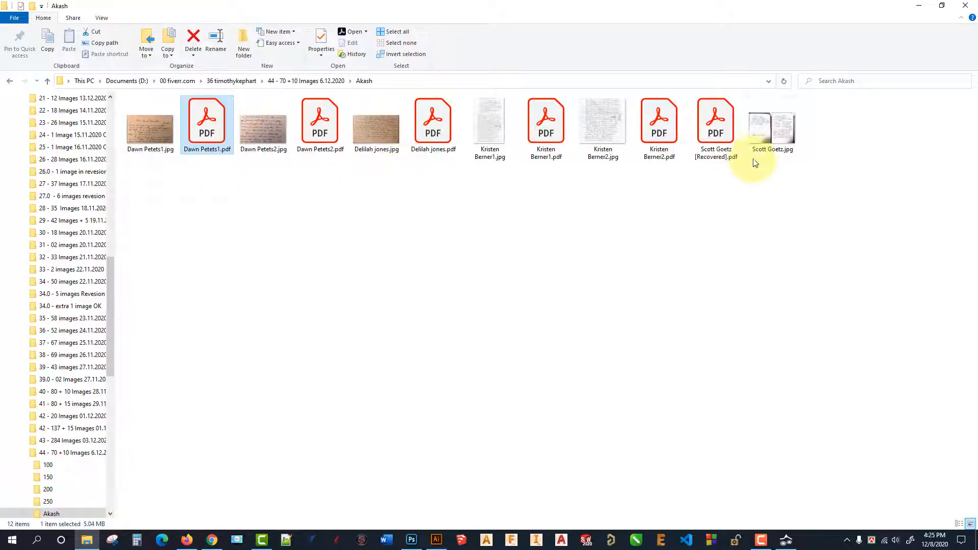
# Step: Compare the original scan of the handwritten bacon and pasta recipe with its traced PDF, closing both files
pyautogui.doubleClick(592, 131)
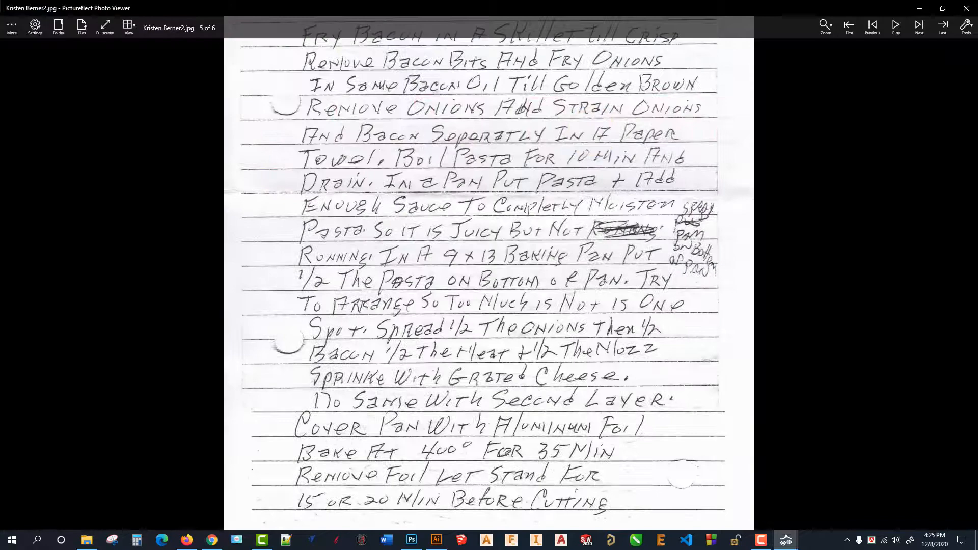
pyautogui.click(966, 8)
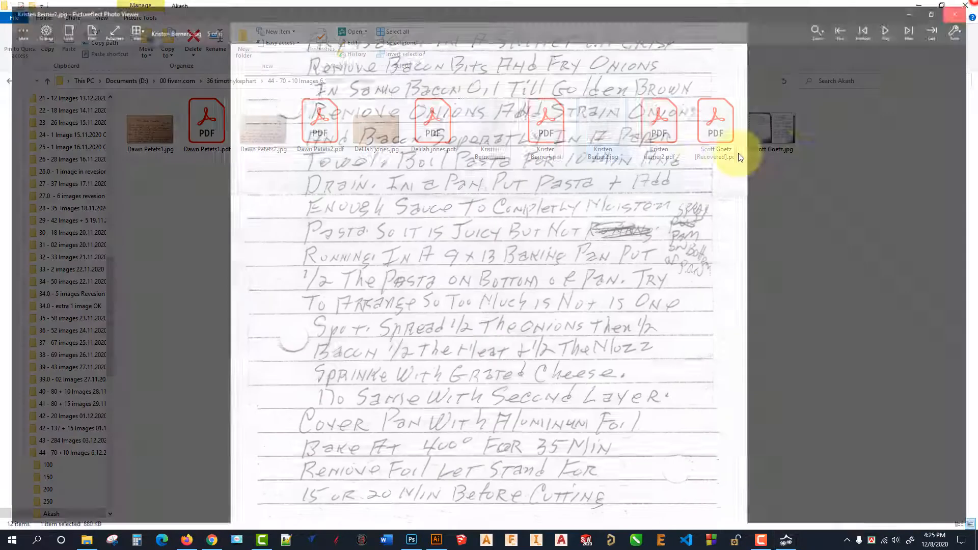
pyautogui.doubleClick(657, 123)
pyautogui.click(967, 5)
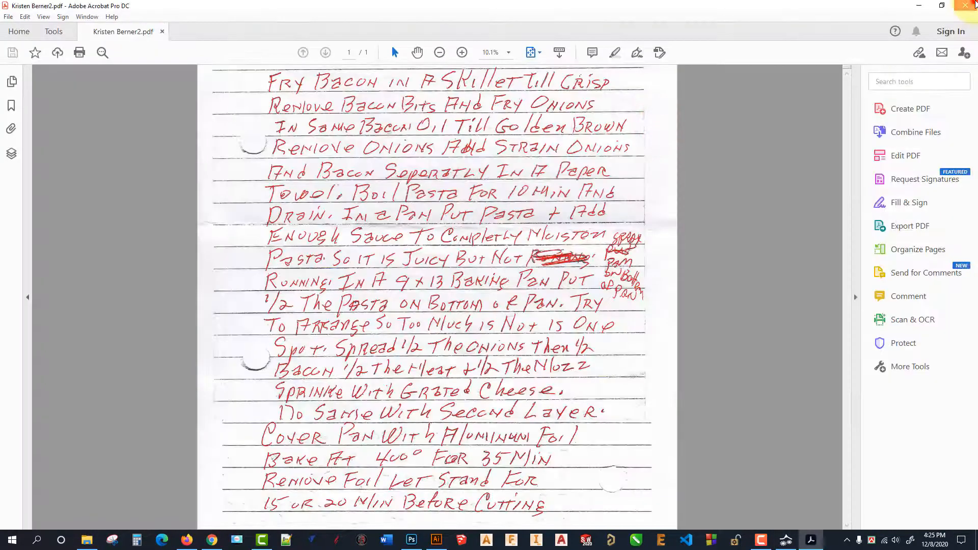
# Step: Return to Illustrator and switch to the document with the "to oven for 10 min." note
pyautogui.click(922, 6)
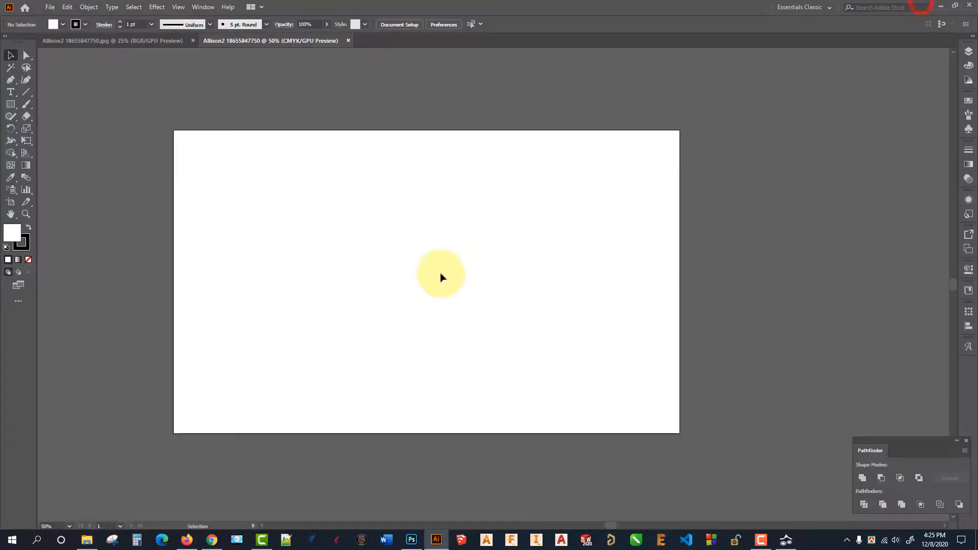
pyautogui.click(346, 92)
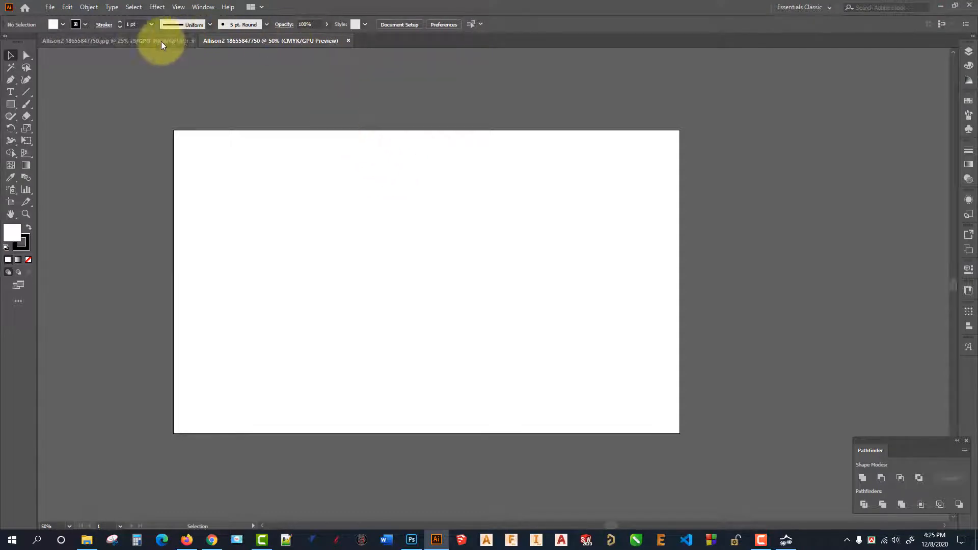
pyautogui.click(136, 39)
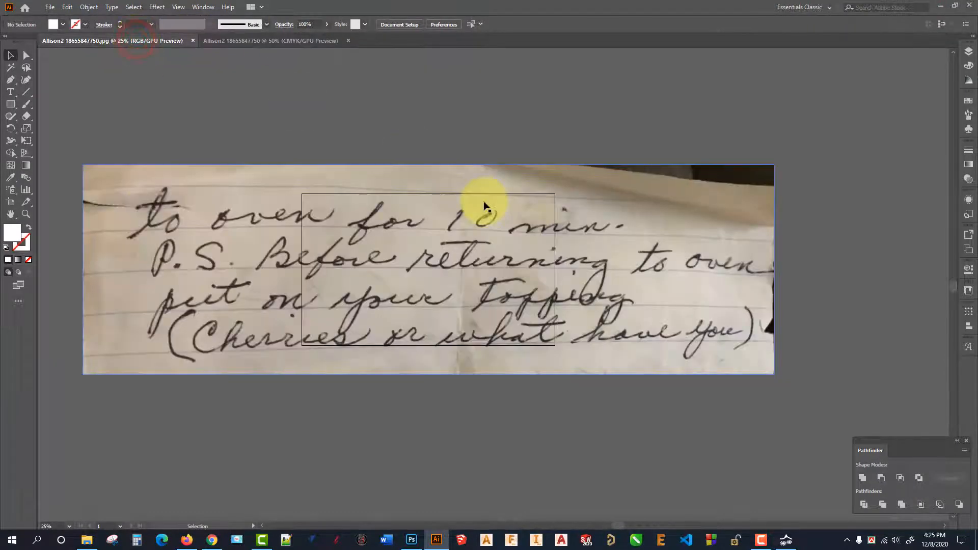
# Step: Compare how the handwritten note image sits on the artboard in the RGB and CMYK documents
pyautogui.click(111, 201)
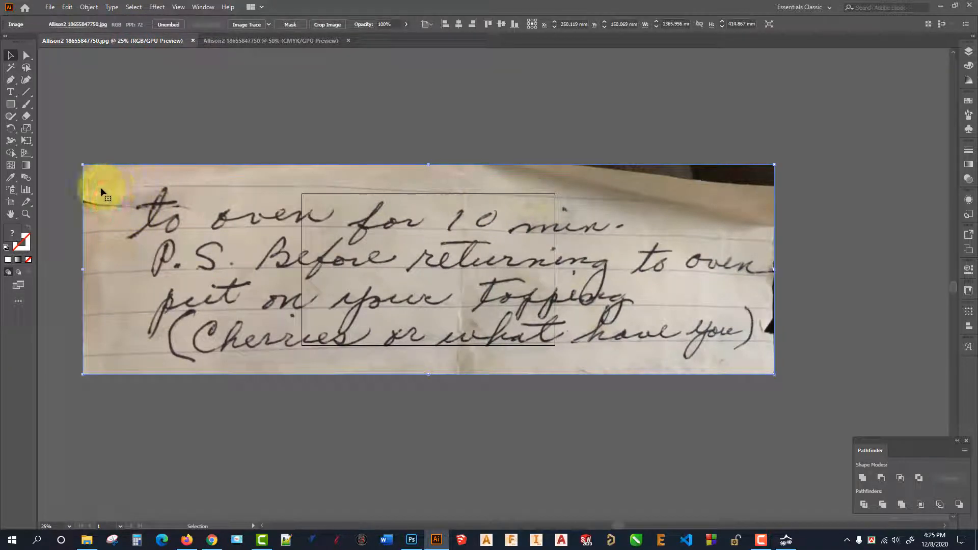
pyautogui.click(435, 123)
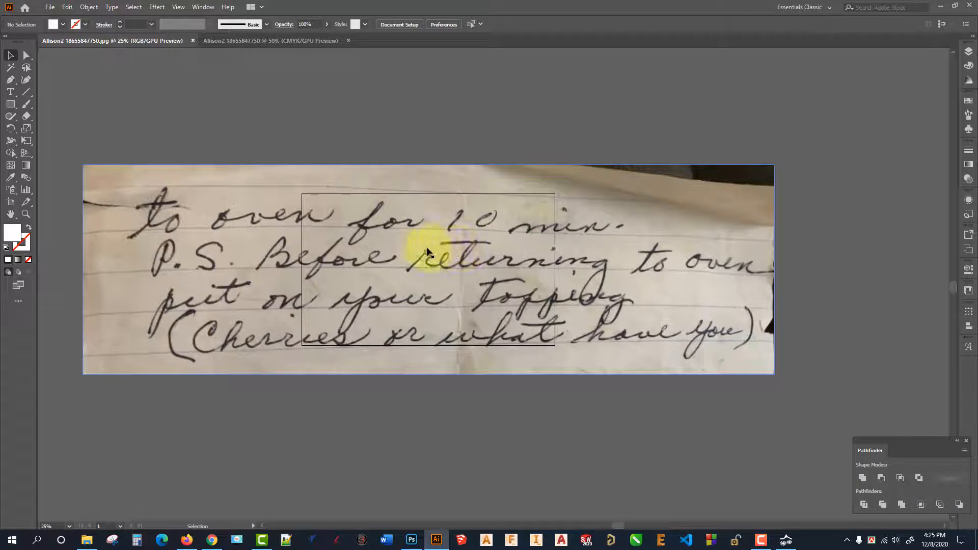
pyautogui.moveTo(450, 246); pyautogui.dragTo(400, 284)
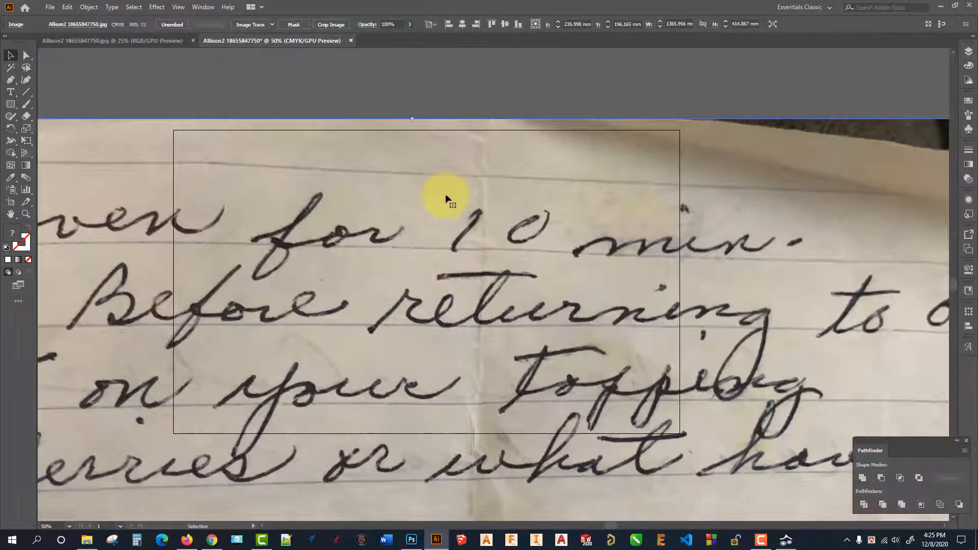
pyautogui.hotkey('ctrl', '-')
pyautogui.hotkey('ctrl', '-')
pyautogui.scroll(2, 442, 168)
pyautogui.click(437, 104)
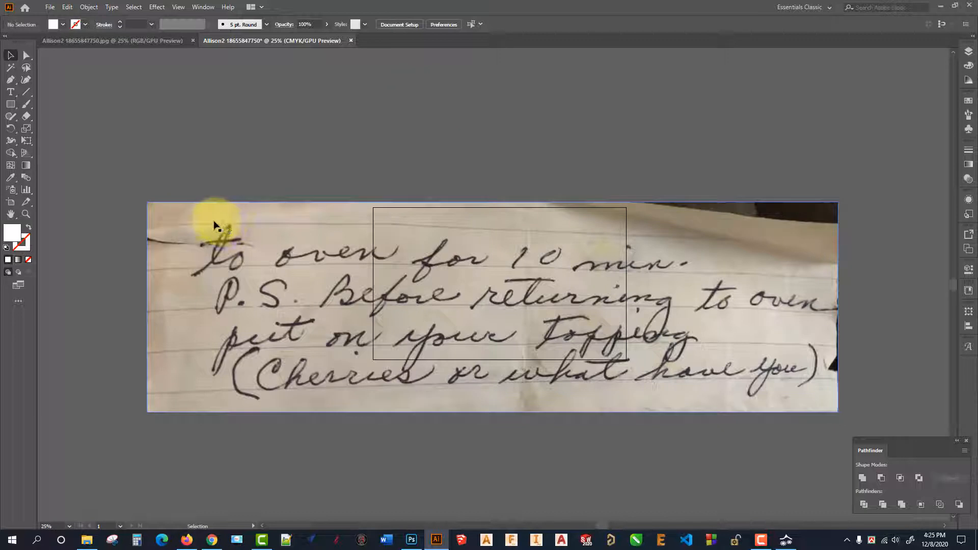
# Step: Close the RGB document with the handwritten note, and clear the selection in the CMYK document
pyautogui.click(157, 44)
pyautogui.click(192, 41)
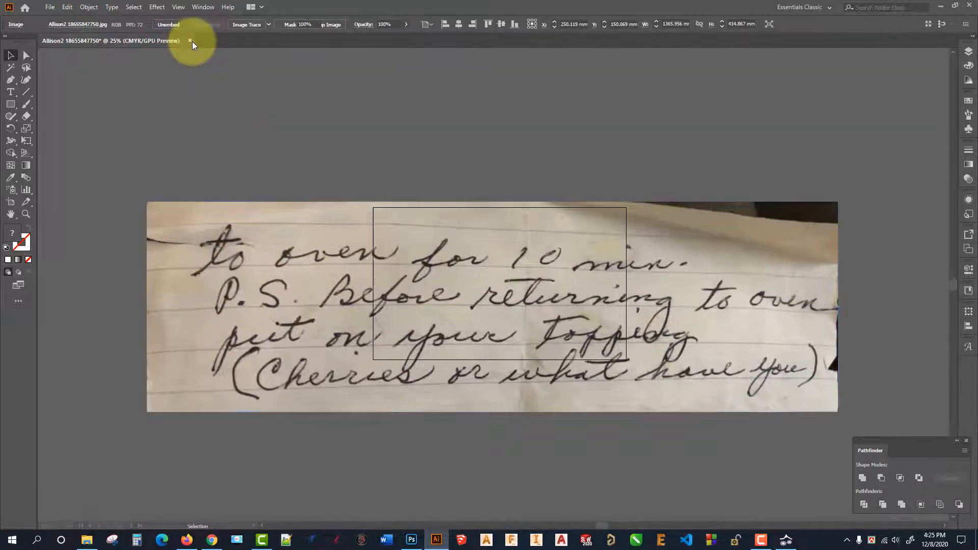
pyautogui.click(311, 131)
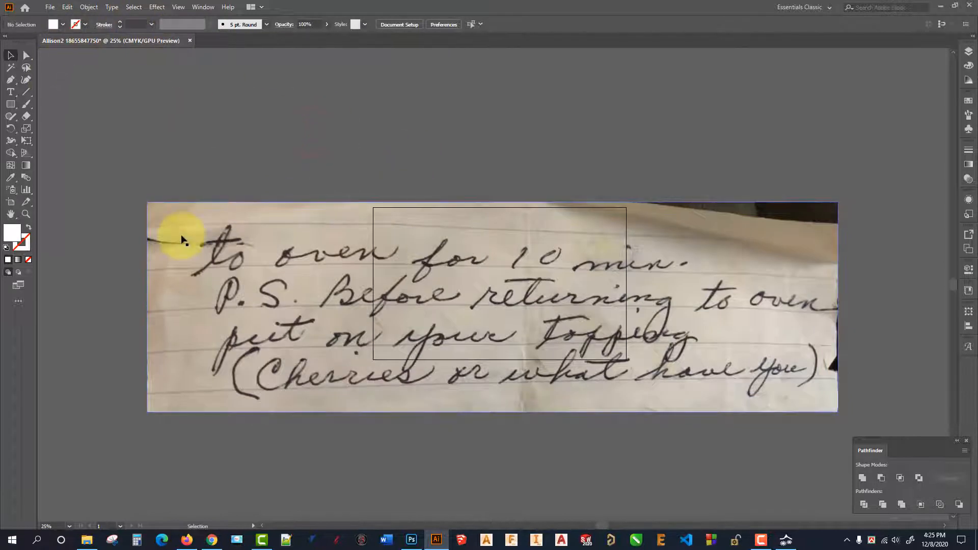
# Step: Move the note image down to uncover the white artboard, and place it back over the artboard
pyautogui.scroll(-1, 179, 193)
pyautogui.scroll(1, 229, 216)
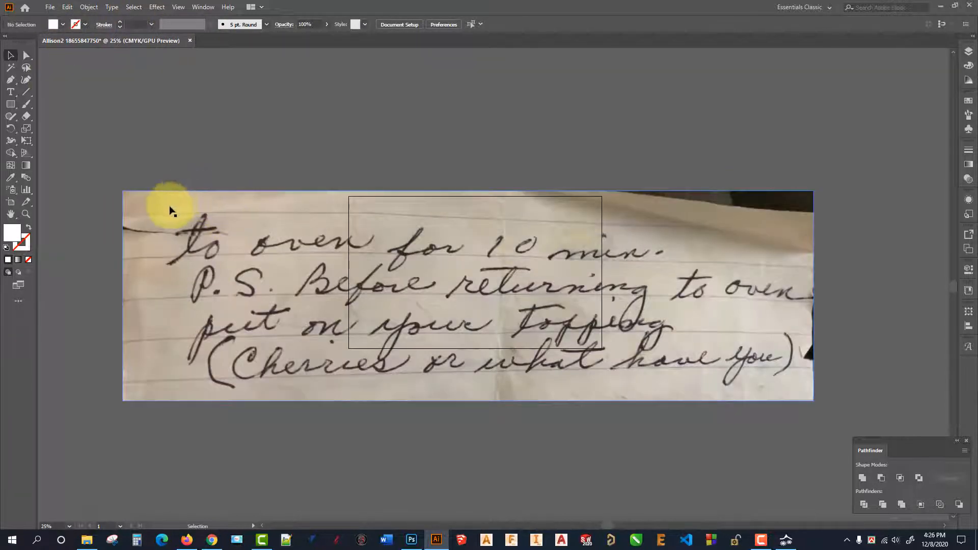
pyautogui.moveTo(213, 240); pyautogui.dragTo(273, 380)
pyautogui.moveTo(405, 240); pyautogui.dragTo(301, 152)
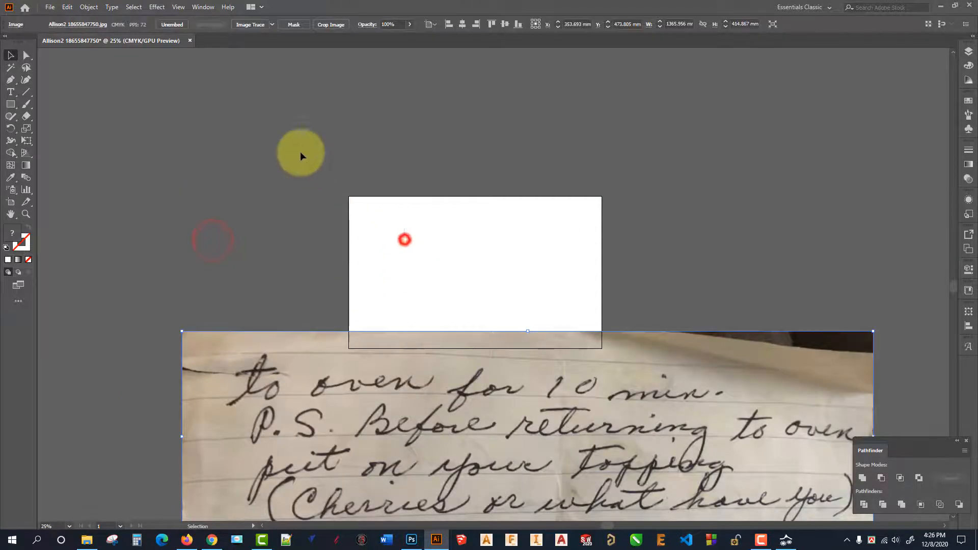
pyautogui.moveTo(234, 360); pyautogui.dragTo(202, 184)
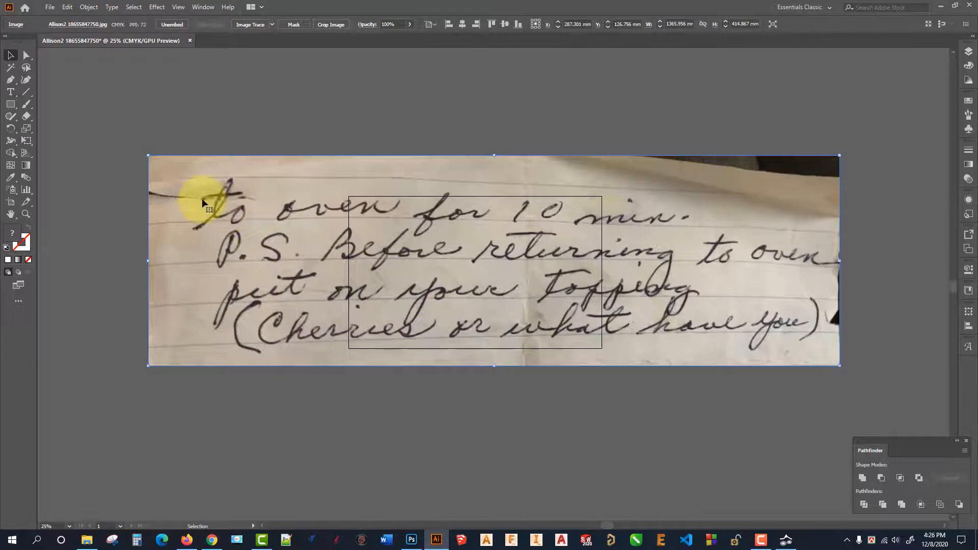
pyautogui.click(194, 188)
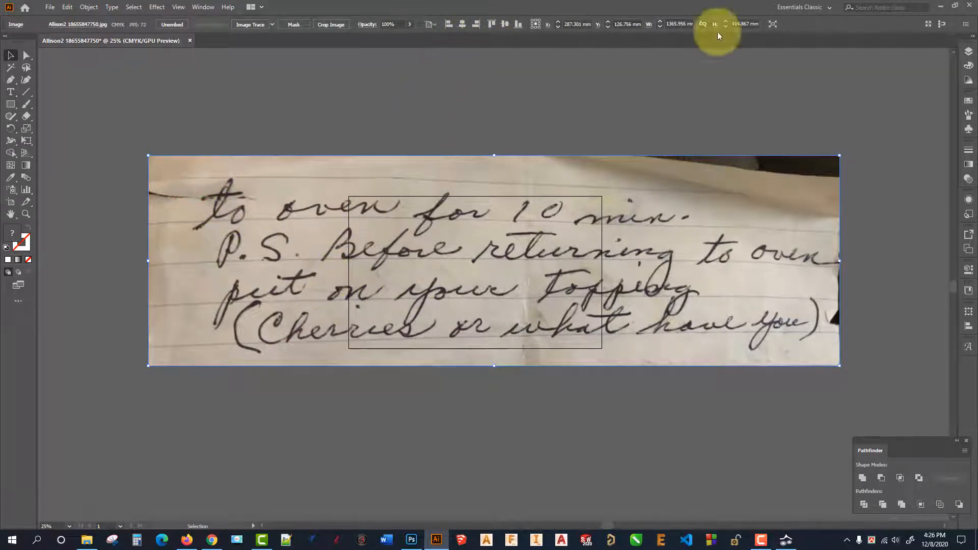
# Step: Check which workspace is active without switching to another one
pyautogui.click(821, 7)
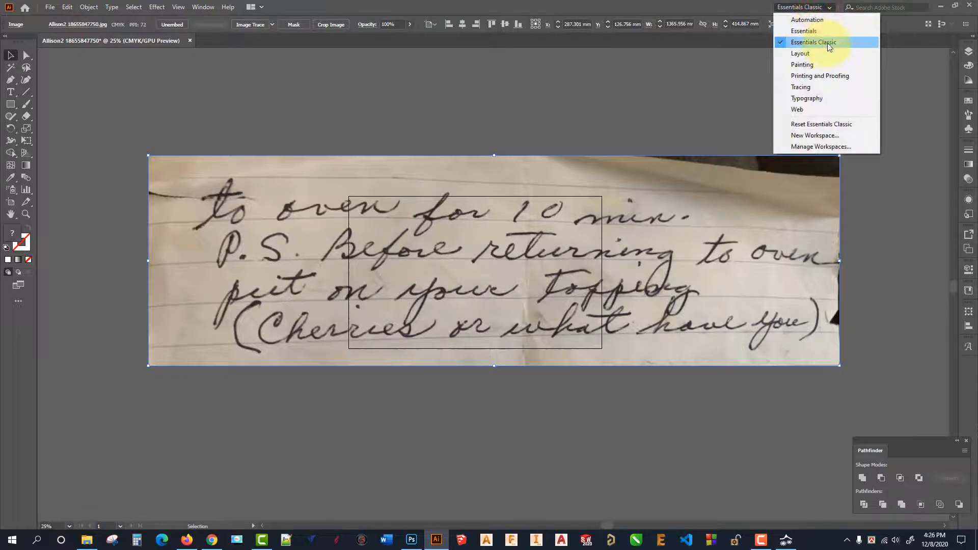
pyautogui.click(615, 4)
pyautogui.click(806, 8)
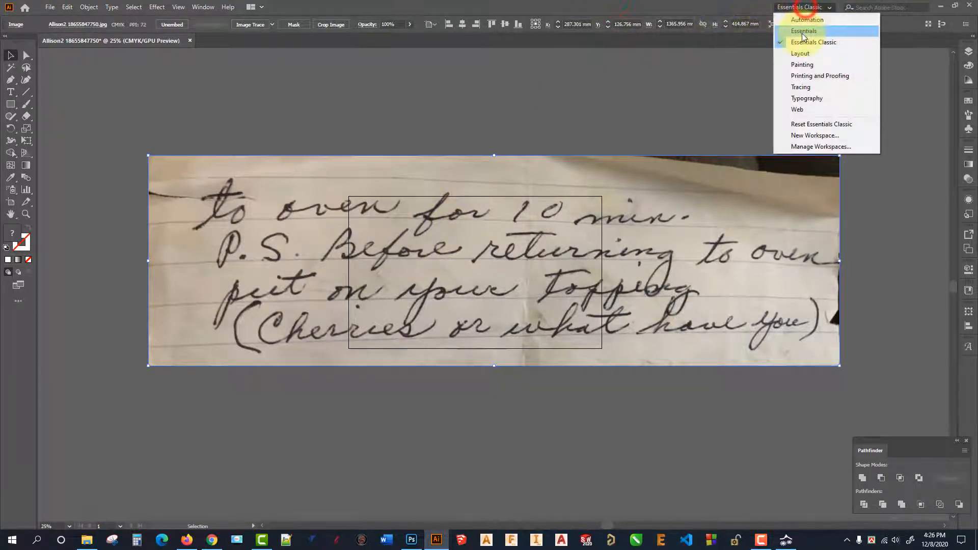
pyautogui.click(644, 4)
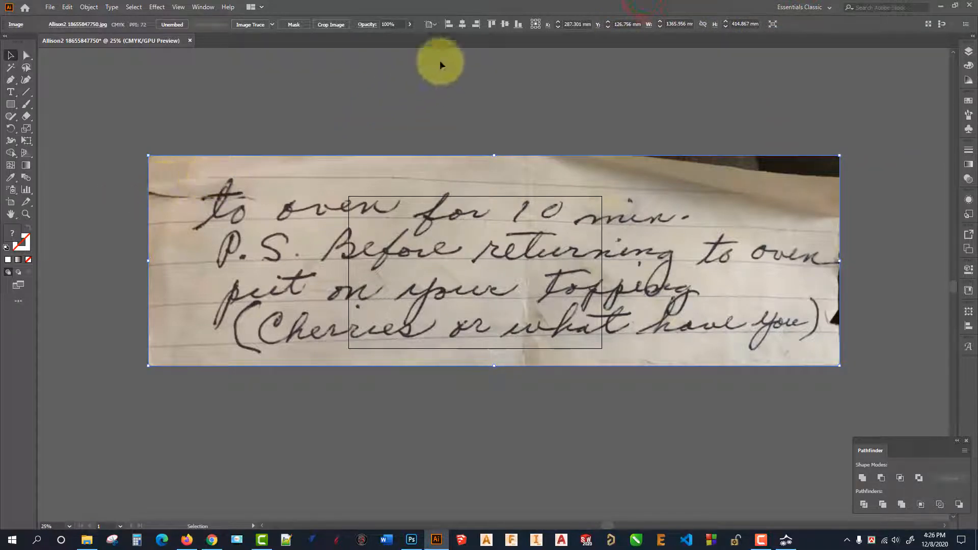
# Step: Switch the alignment reference for the note image to Align to Selection
pyautogui.click(432, 25)
pyautogui.click(458, 37)
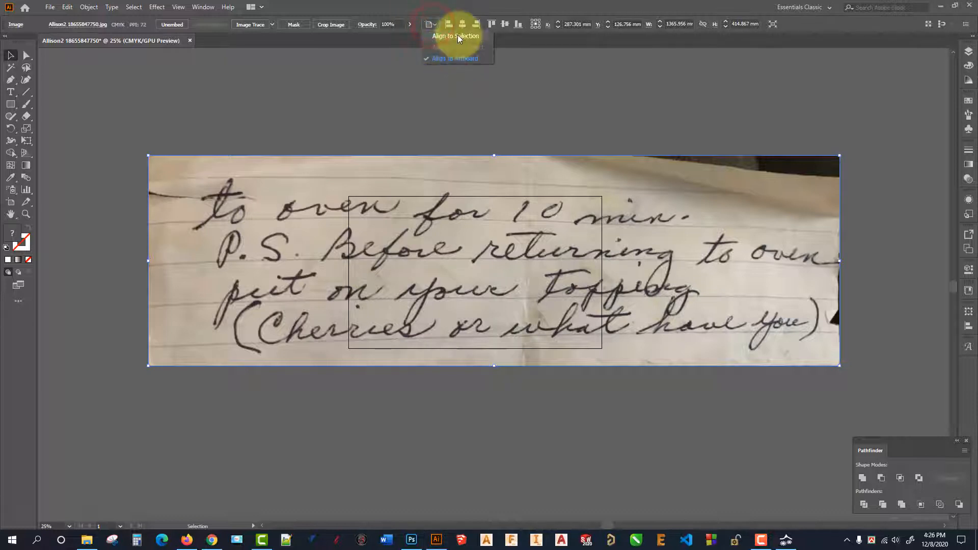
pyautogui.click(494, 79)
pyautogui.click(416, 169)
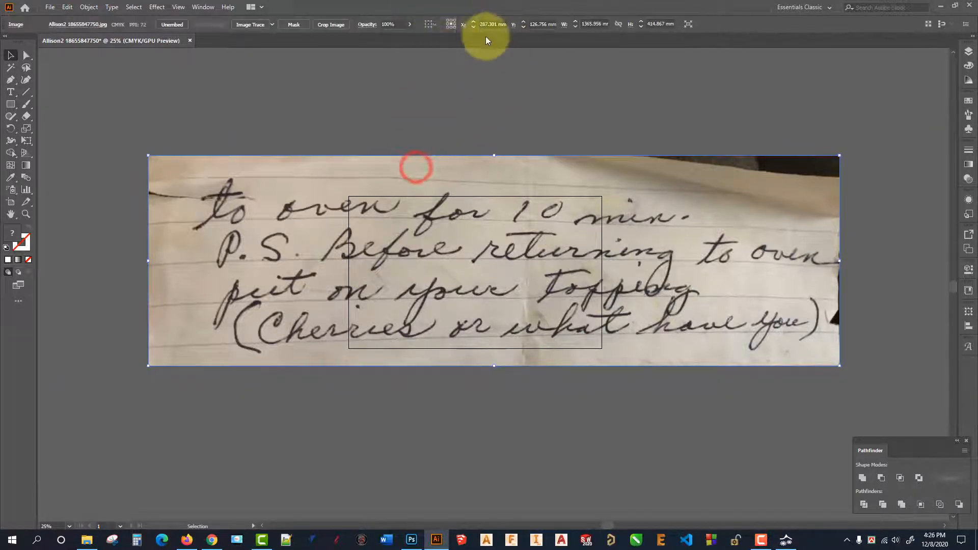
pyautogui.click(433, 25)
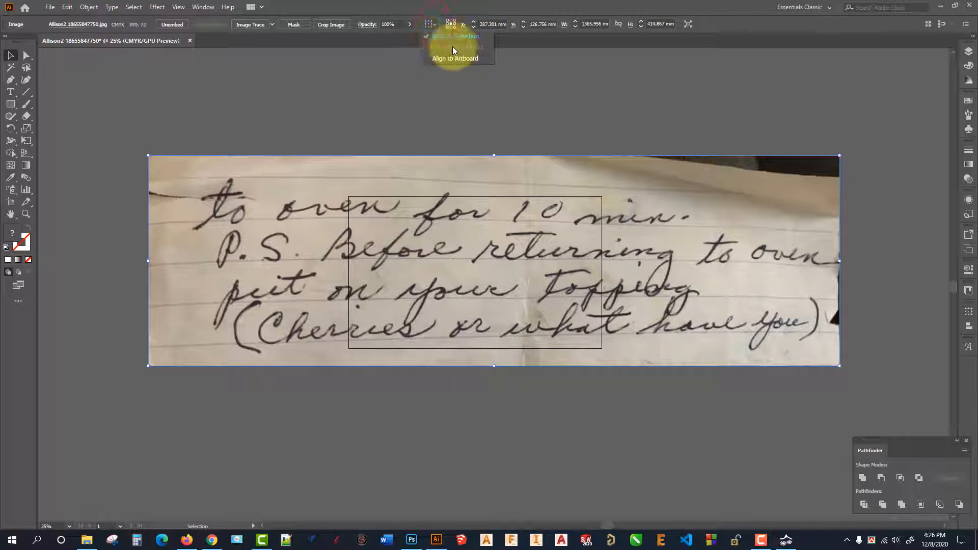
pyautogui.click(408, 131)
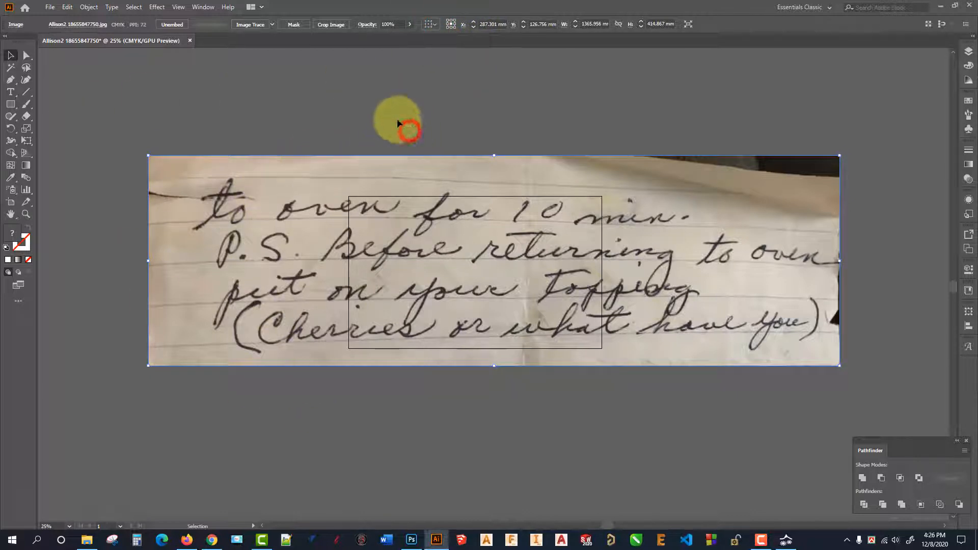
# Step: Set the alignment reference to Align to Artboard and align the note image to the artboard's left and top edges
pyautogui.click(437, 26)
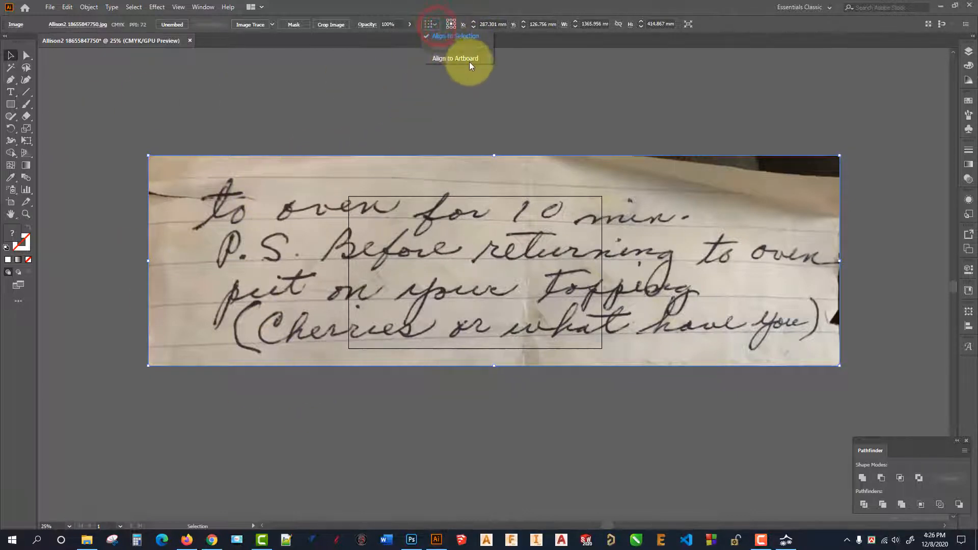
pyautogui.click(463, 58)
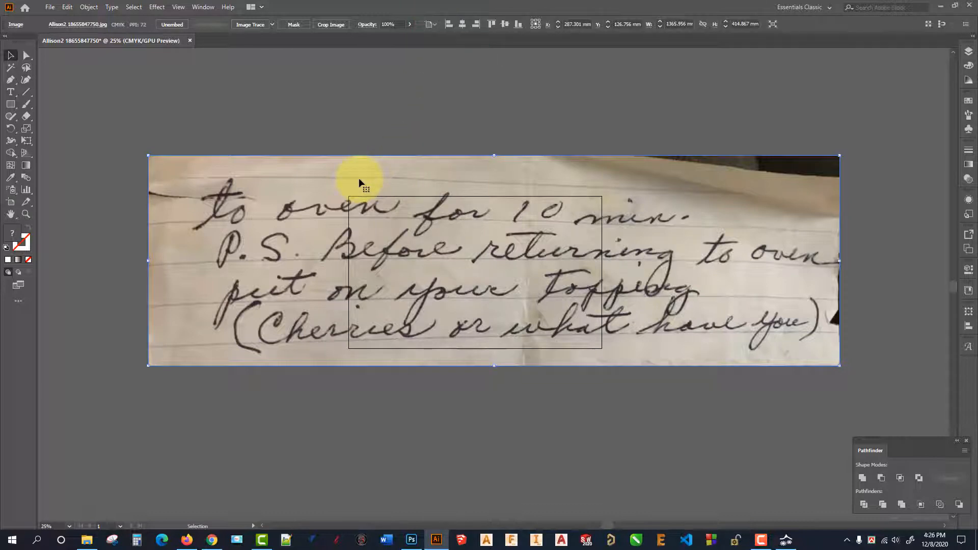
pyautogui.click(202, 189)
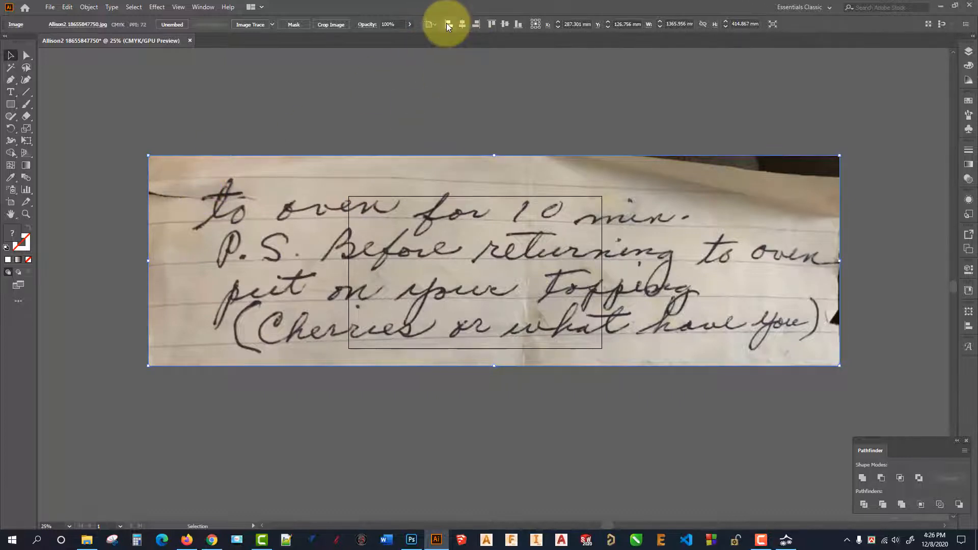
pyautogui.click(448, 24)
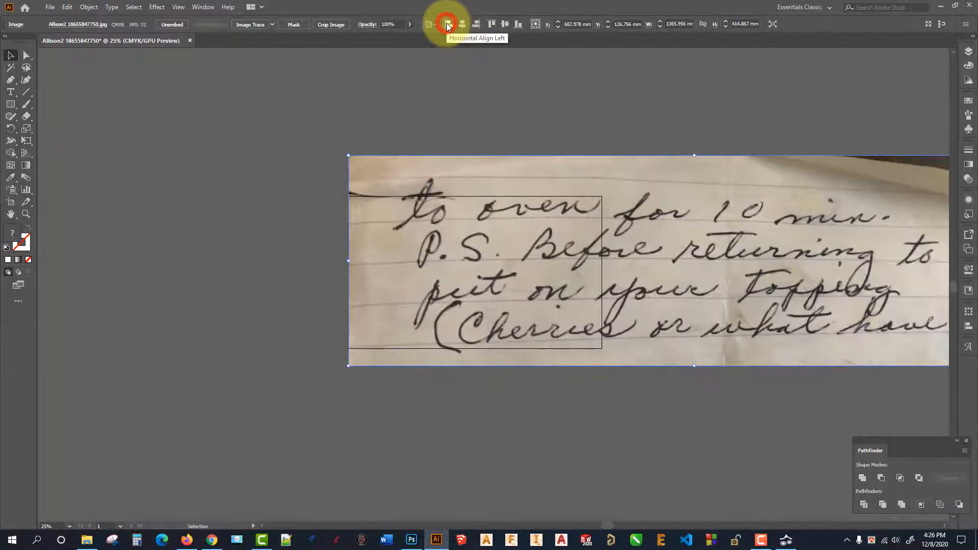
pyautogui.click(491, 23)
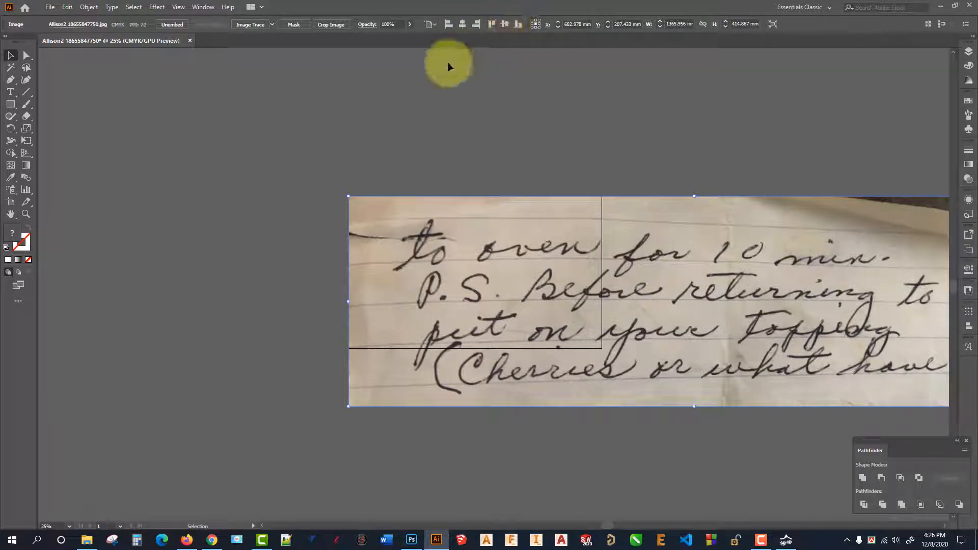
pyautogui.click(458, 119)
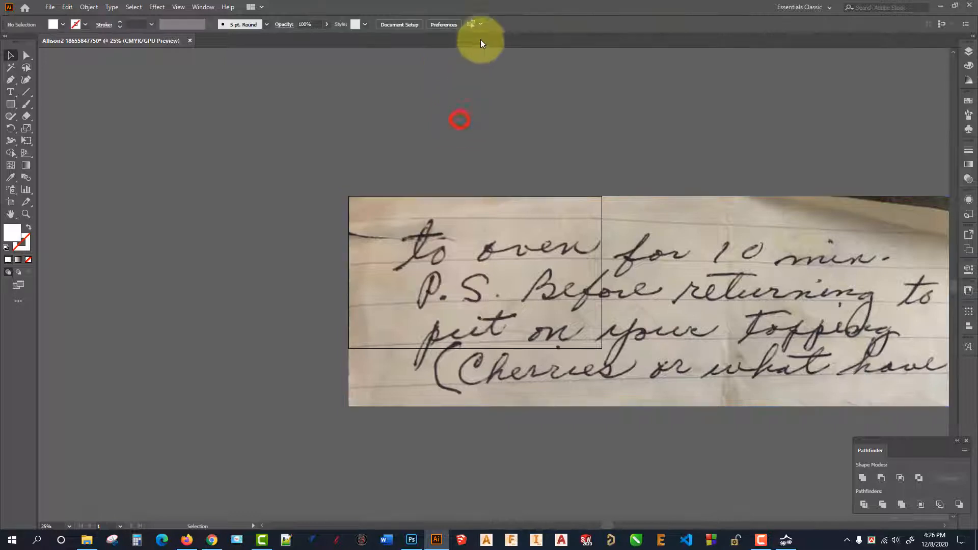
# Step: Examine the whole note image and its position relative to the artboard at several zoom levels
pyautogui.click(458, 214)
pyautogui.scroll(-1, 250, 173)
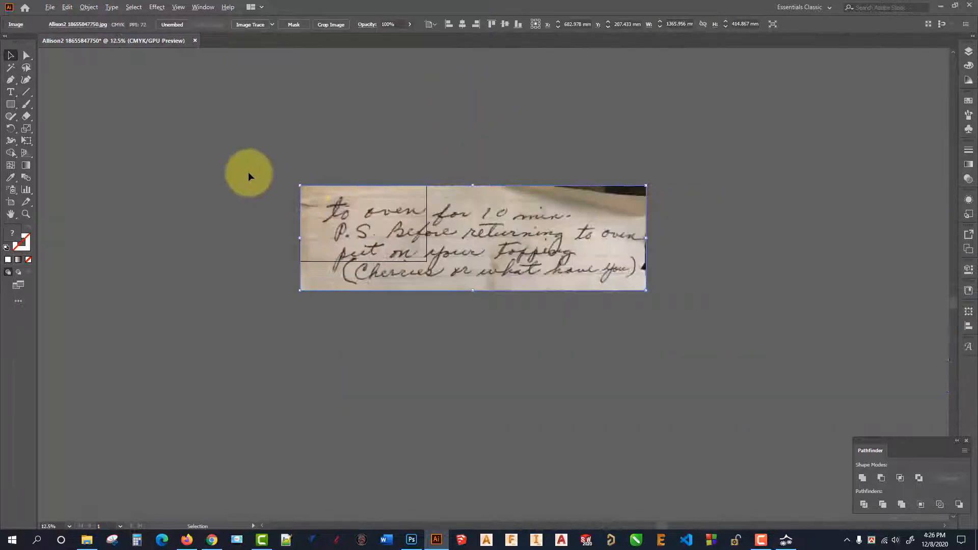
pyautogui.scroll(1, 320, 185)
pyautogui.scroll(-1, 397, 200)
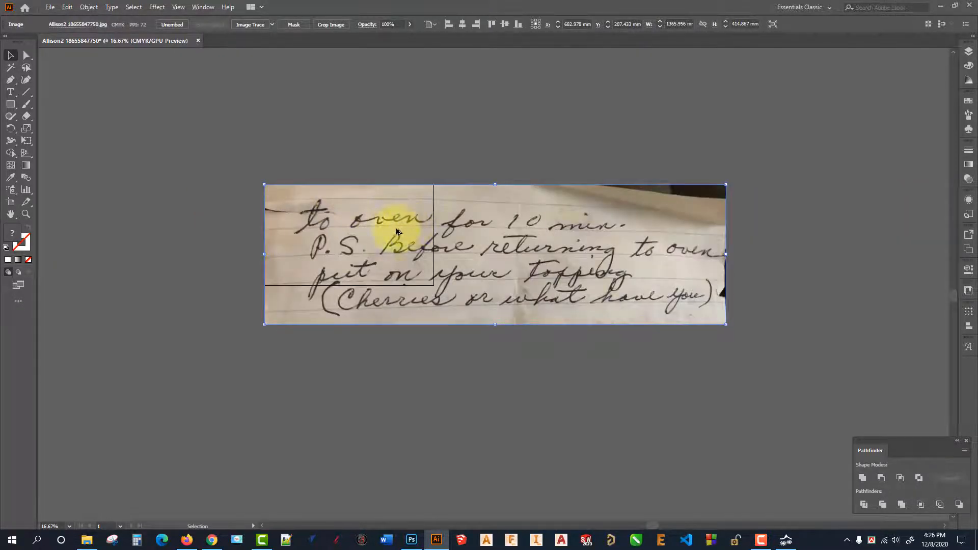
pyautogui.scroll(2, 573, 274)
pyautogui.scroll(-2, 504, 252)
pyautogui.scroll(3, 432, 247)
pyautogui.scroll(-3, 447, 255)
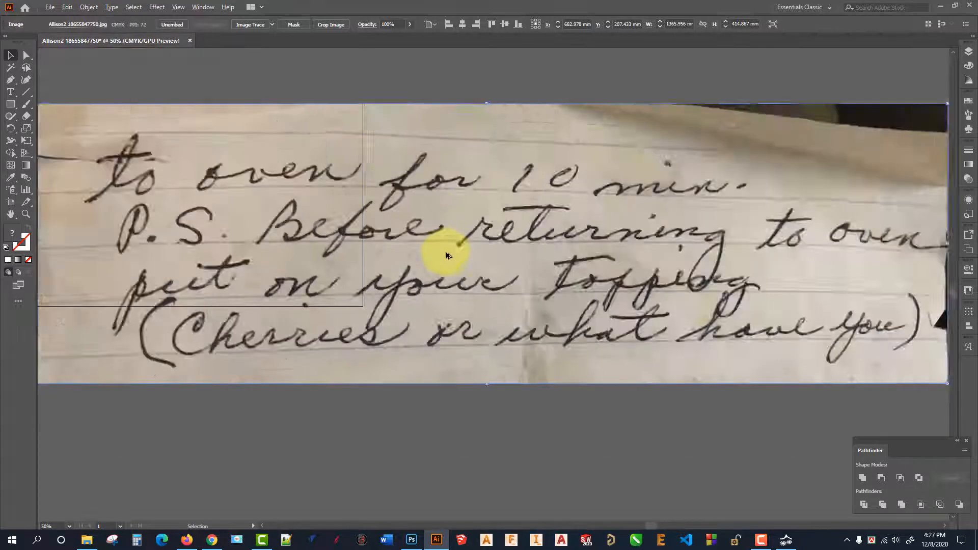
pyautogui.scroll(2, 317, 233)
pyautogui.scroll(-1, 317, 233)
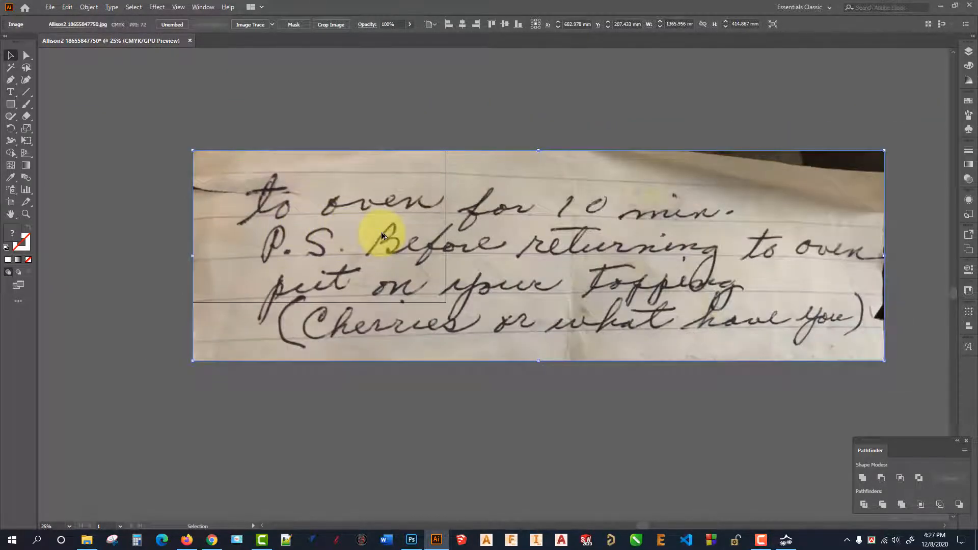
pyautogui.scroll(1, 384, 236)
pyautogui.scroll(-2, 361, 218)
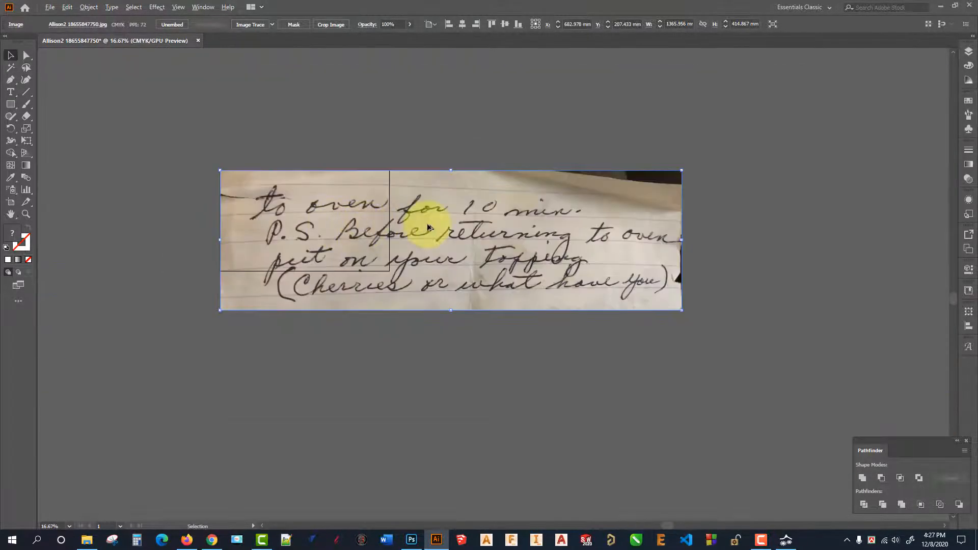
pyautogui.scroll(2, 430, 224)
pyautogui.scroll(-3, 312, 194)
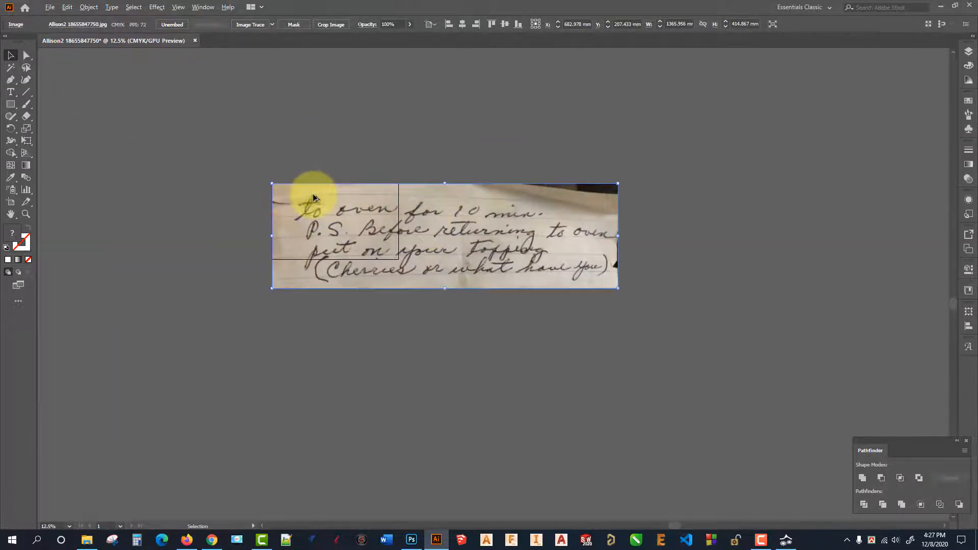
pyautogui.scroll(1, 315, 203)
pyautogui.scroll(6, 315, 202)
pyautogui.scroll(-7, 314, 200)
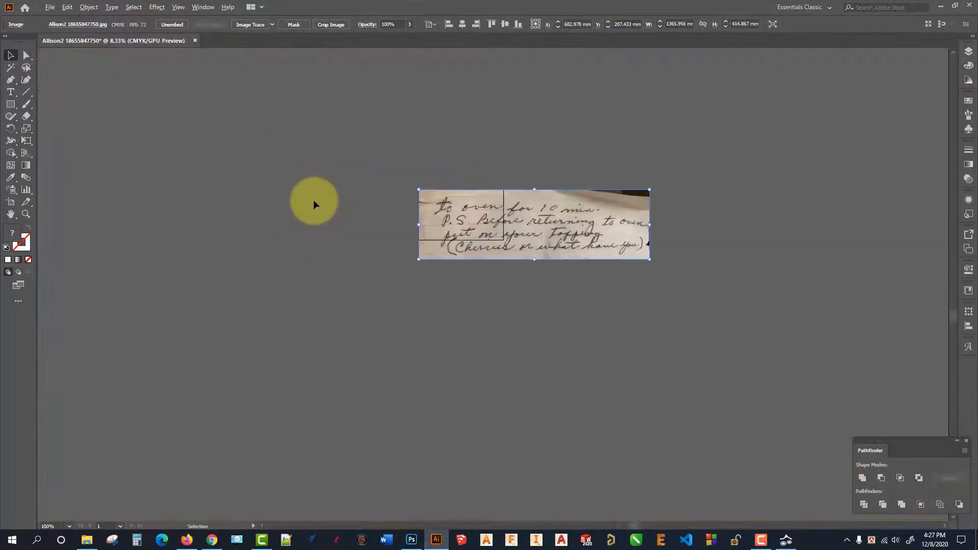
pyautogui.scroll(4, 516, 231)
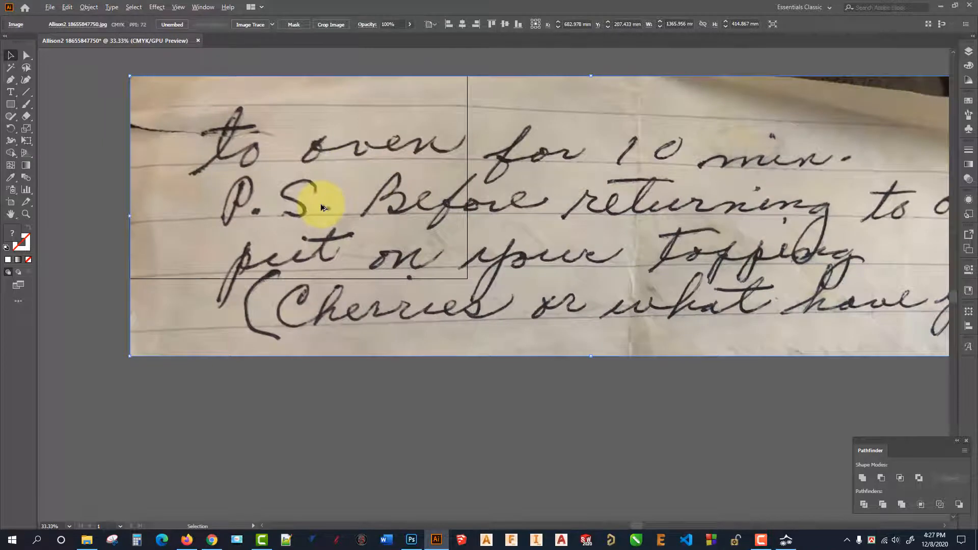
pyautogui.scroll(-4, 321, 208)
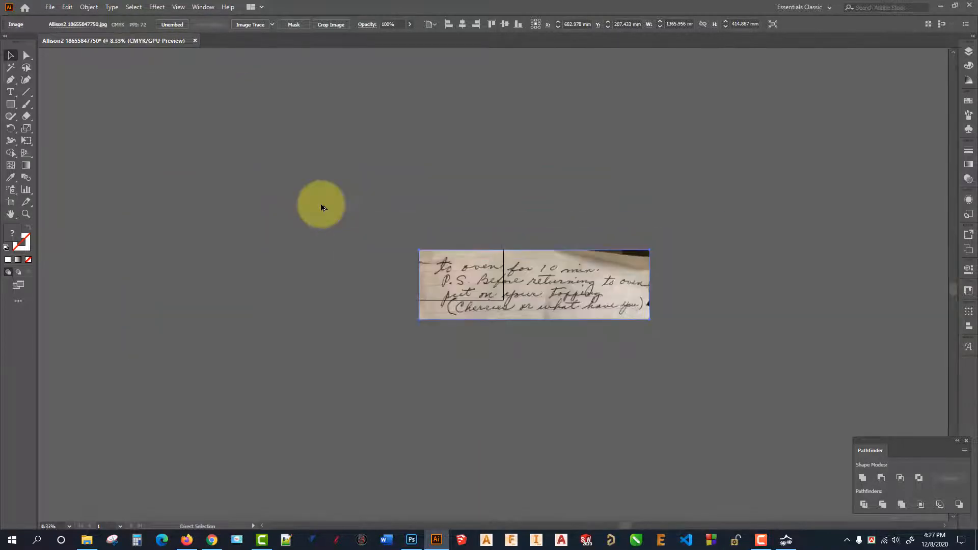
pyautogui.scroll(2, 321, 207)
pyautogui.scroll(1, 321, 208)
pyautogui.scroll(-5, 345, 192)
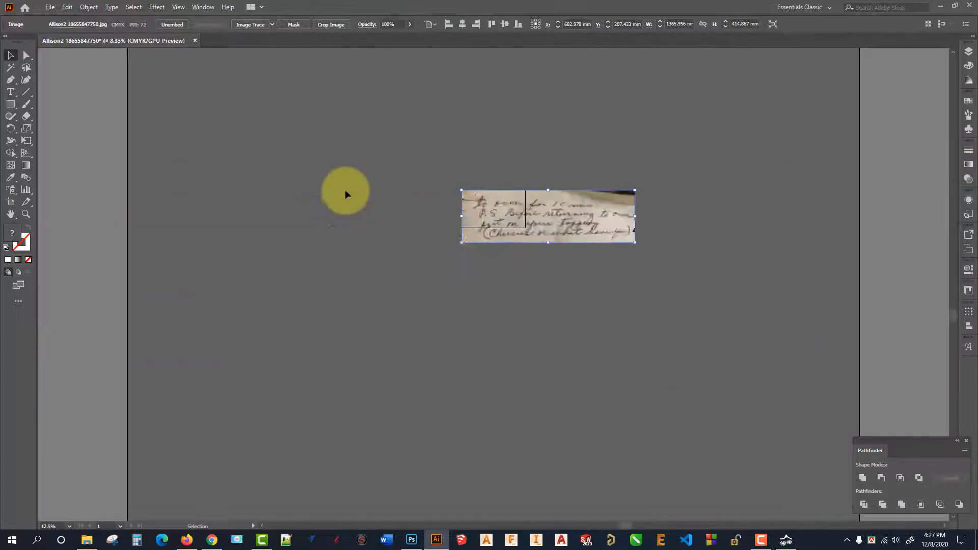
pyautogui.scroll(5, 604, 303)
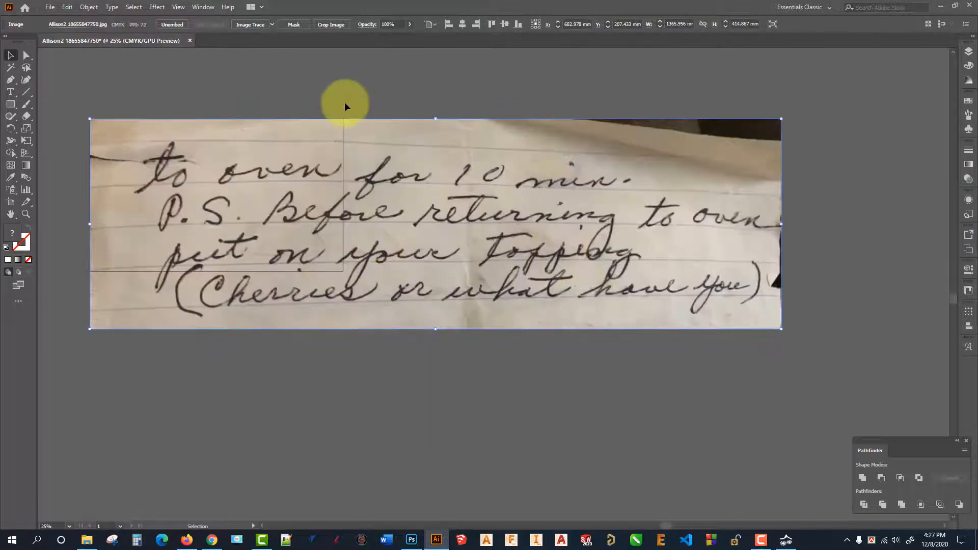
pyautogui.scroll(1, 356, 112)
pyautogui.click(371, 121)
pyautogui.click(404, 197)
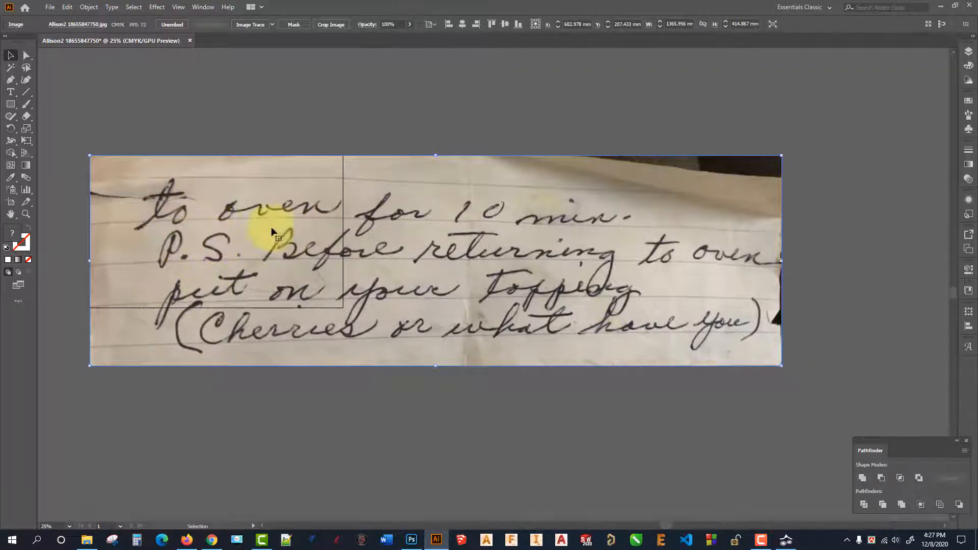
# Step: Select the whole note image on the artboard and lock it in place
pyautogui.click(250, 127)
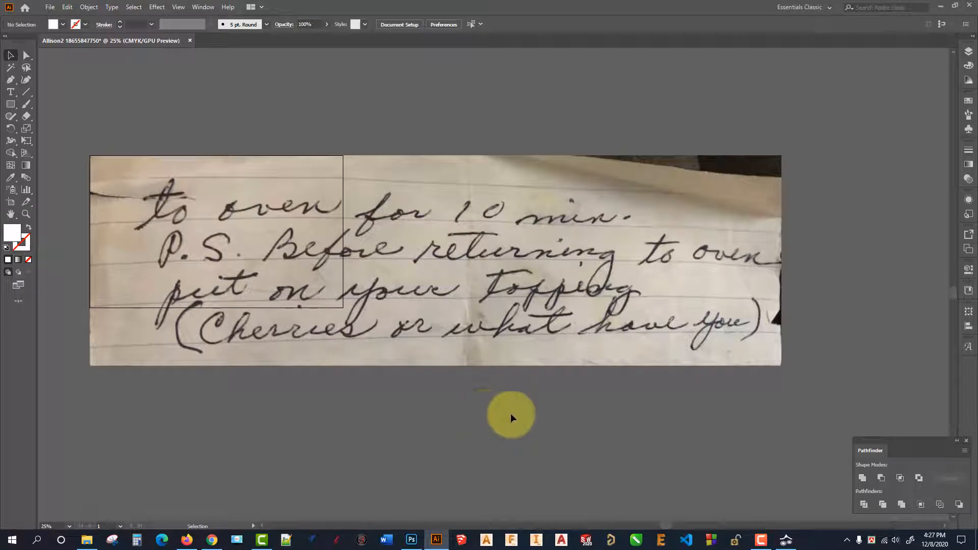
pyautogui.moveTo(626, 424); pyautogui.dragTo(461, 135)
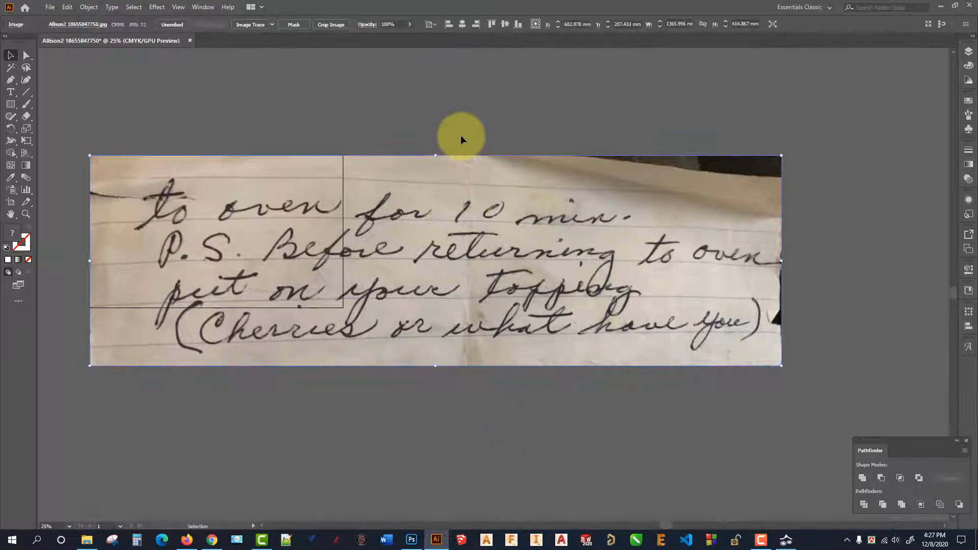
pyautogui.click(89, 6)
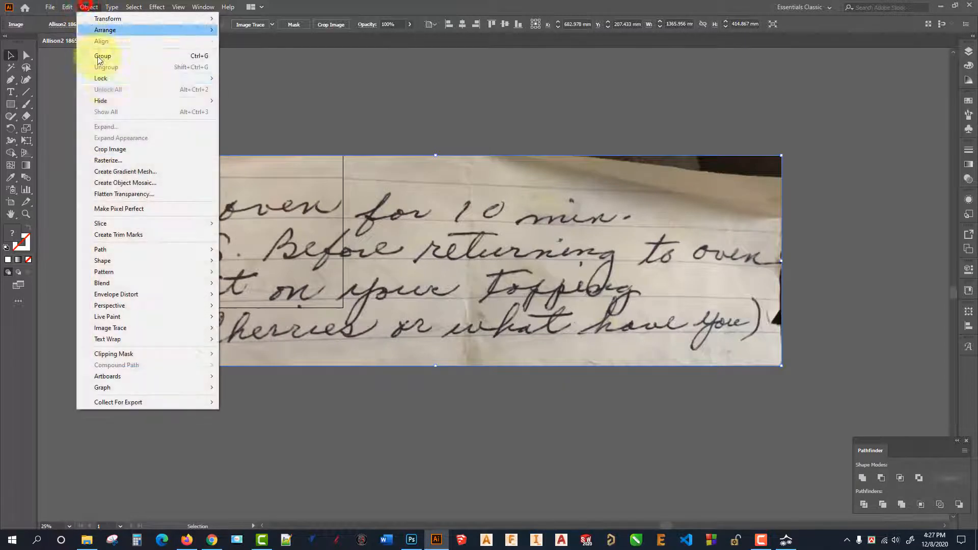
pyautogui.click(502, 69)
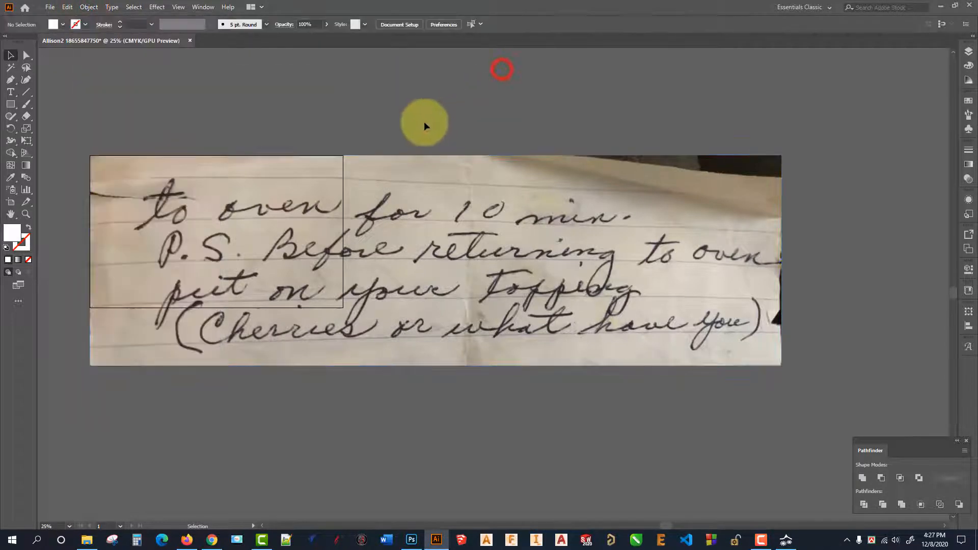
pyautogui.moveTo(423, 122); pyautogui.dragTo(402, 231)
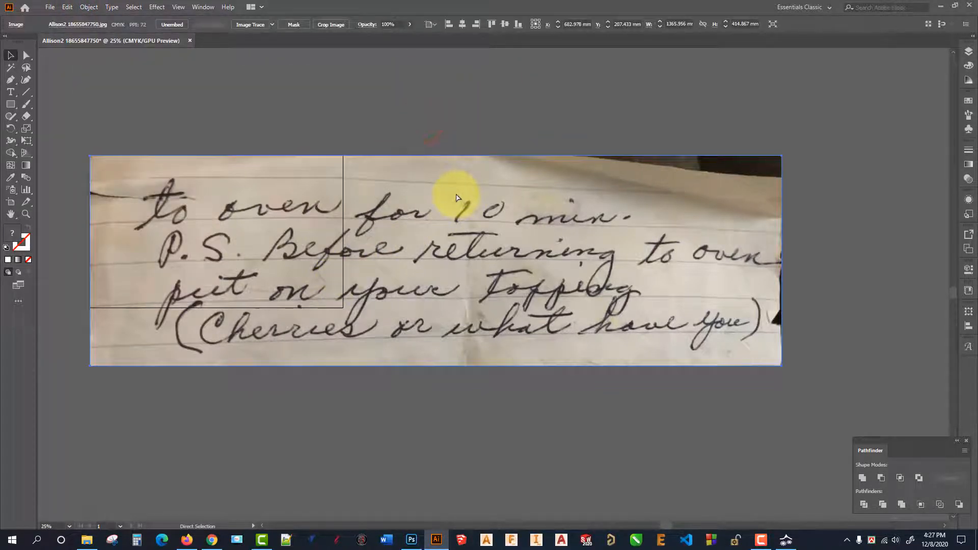
pyautogui.hotkey('ctrl', '2')
# Step: Test the lock by trying to select and move the note image at several spots
pyautogui.moveTo(415, 180); pyautogui.dragTo(438, 195)
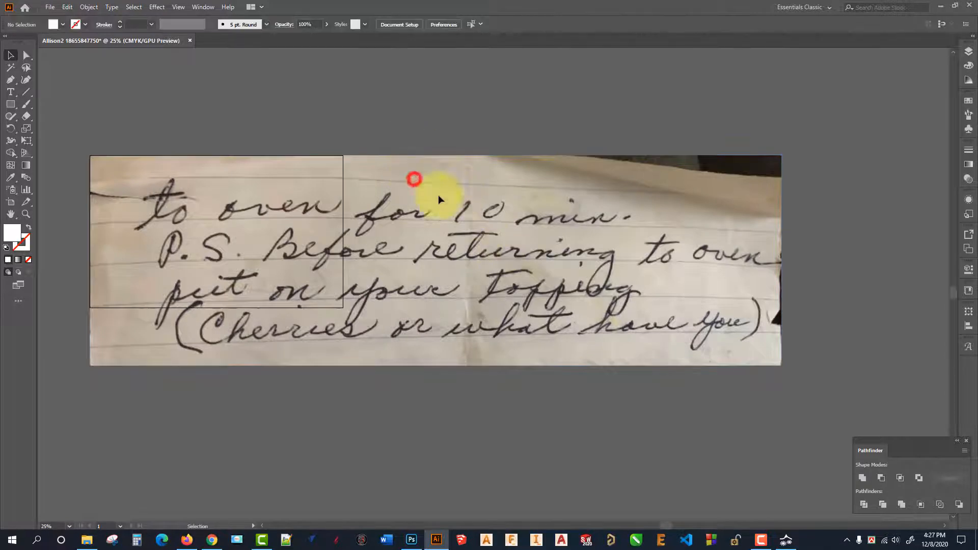
pyautogui.moveTo(390, 157); pyautogui.dragTo(569, 285)
pyautogui.moveTo(414, 184); pyautogui.dragTo(563, 296)
pyautogui.moveTo(289, 127); pyautogui.dragTo(465, 294)
pyautogui.moveTo(355, 153); pyautogui.dragTo(498, 268)
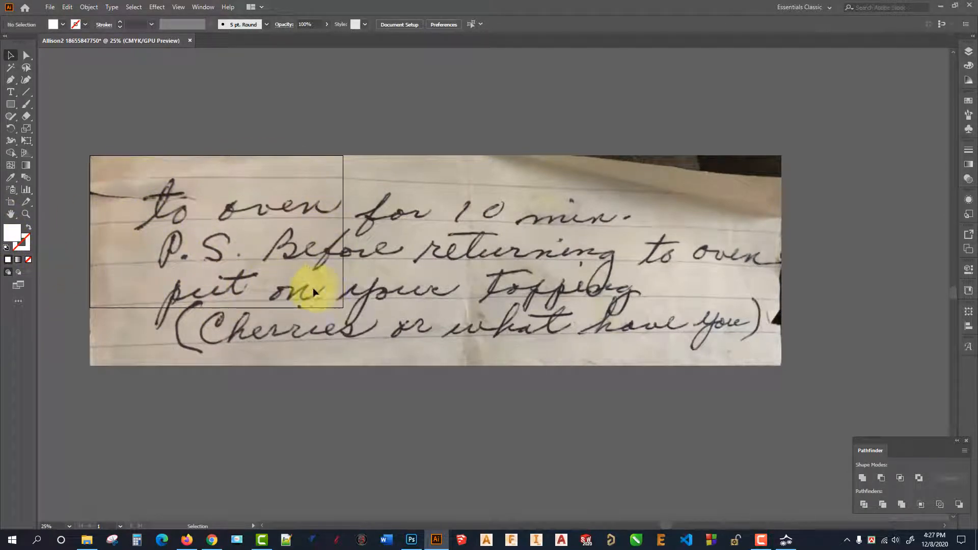
# Step: Resize the artboard from its lower-right corner to match the note image, about 1366 × 415 mm, and leave artboard editing
pyautogui.click(8, 203)
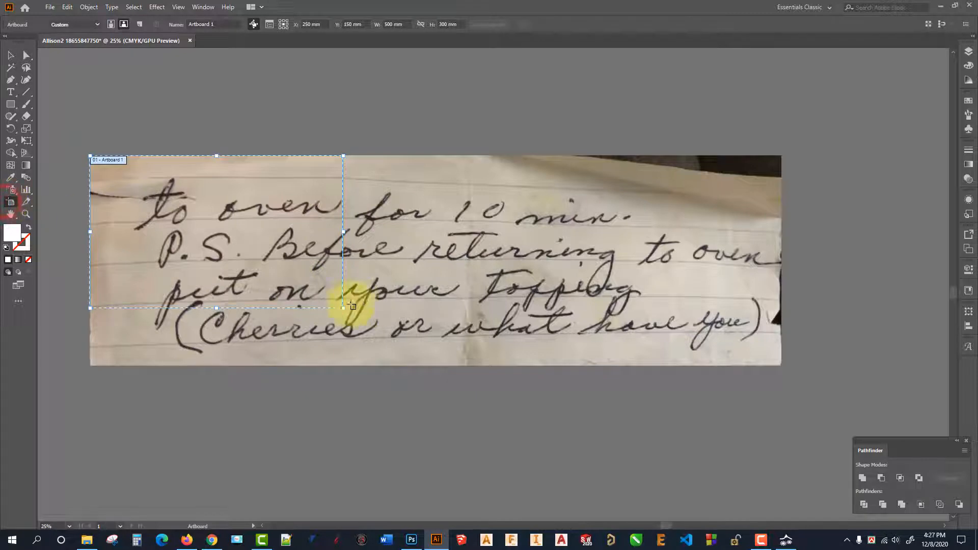
pyautogui.moveTo(343, 308); pyautogui.dragTo(343, 308)
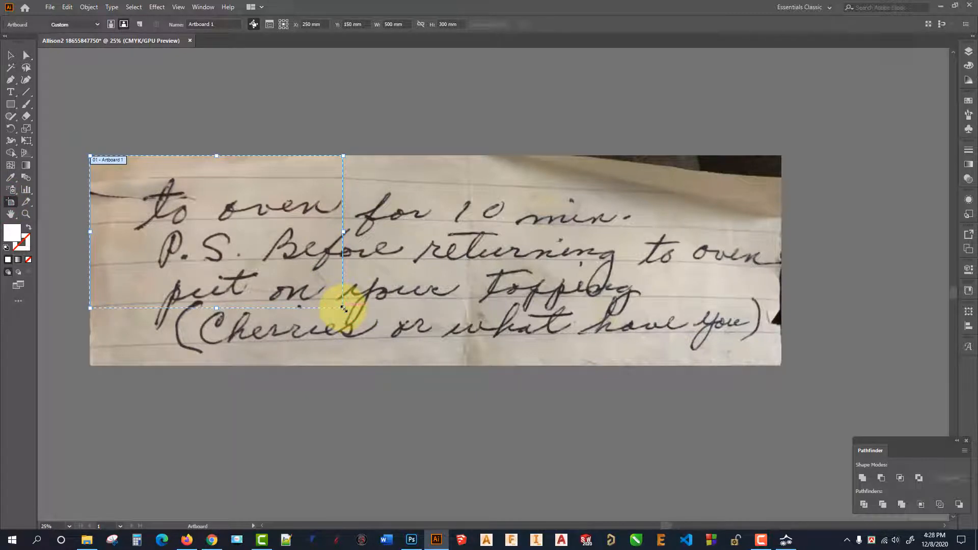
pyautogui.moveTo(343, 308); pyautogui.dragTo(783, 367)
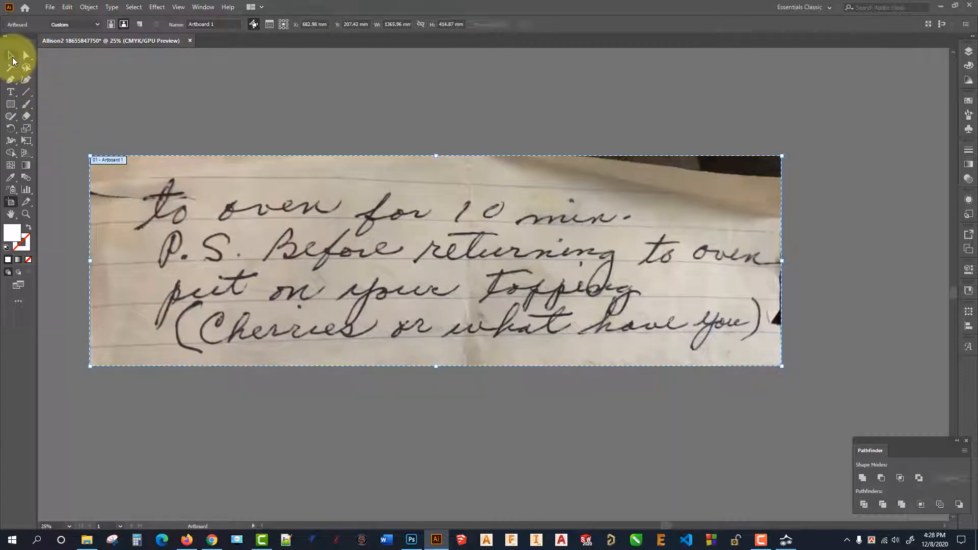
pyautogui.click(11, 55)
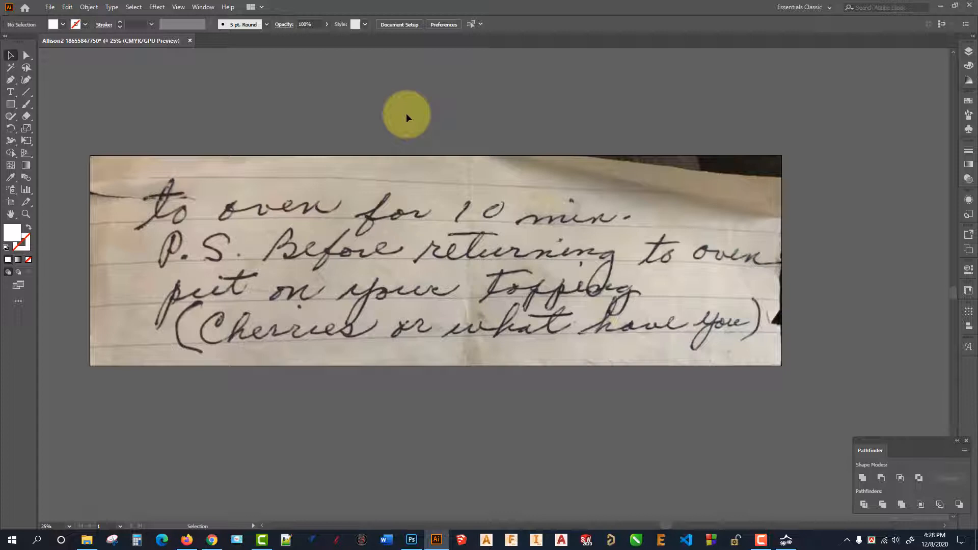
pyautogui.hotkey('ctrl', '0')
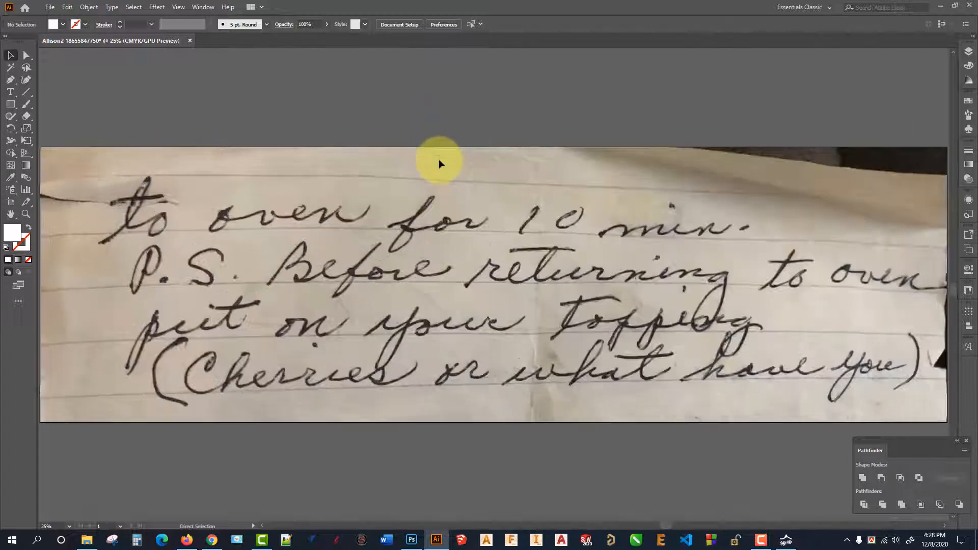
pyautogui.hotkey('ctrl', '-')
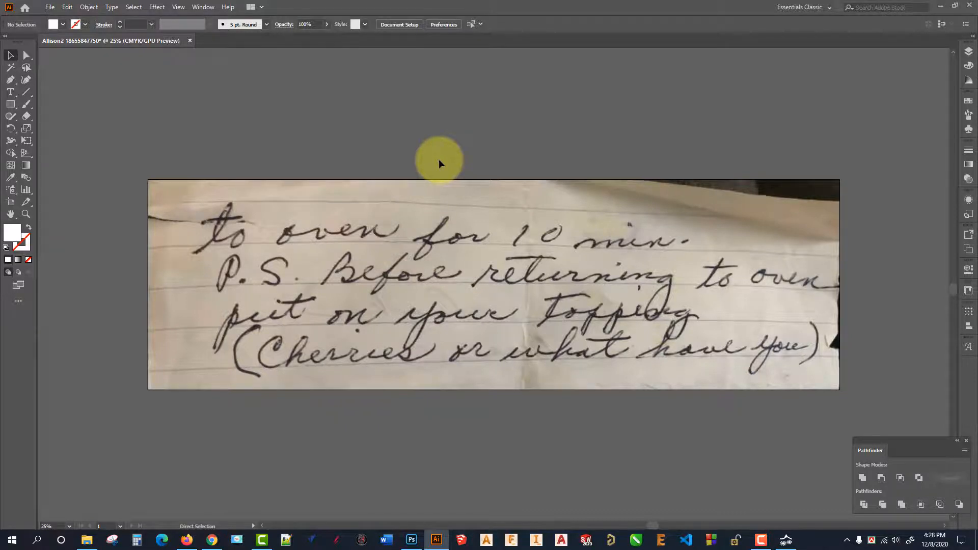
# Step: Start saving the document as a new file and choose the 0 Tuto folder as its destination
pyautogui.hotkey('ctrl', 's')
pyautogui.press('Return')
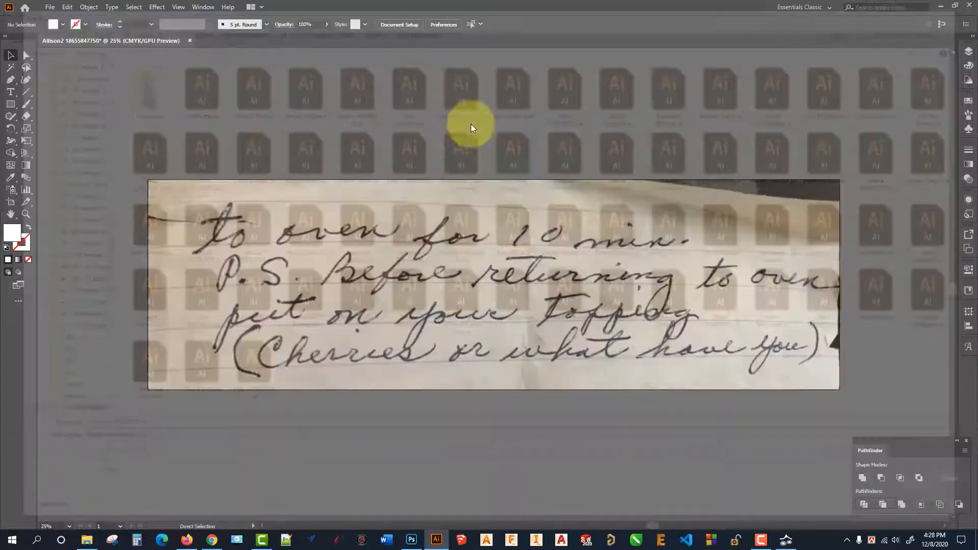
pyautogui.click(49, 8)
pyautogui.click(71, 89)
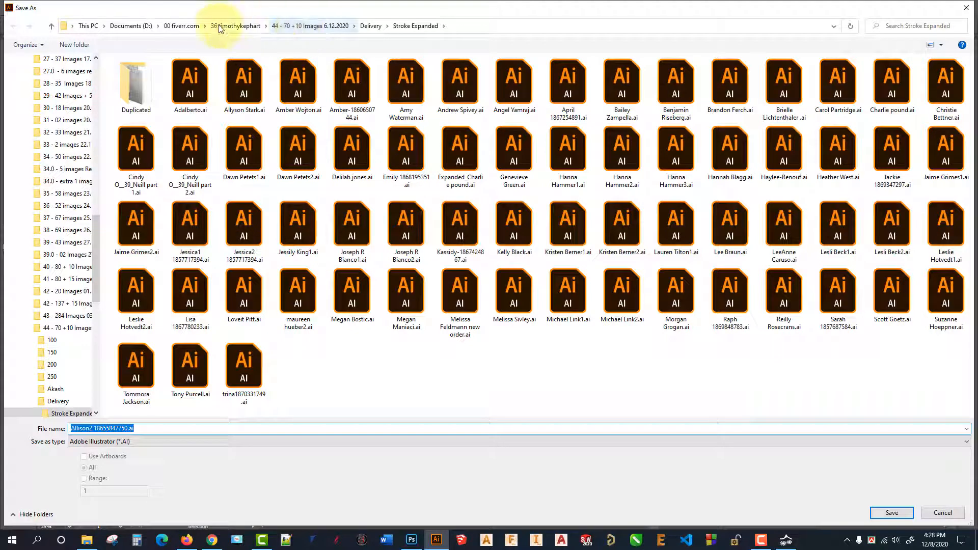
pyautogui.click(233, 27)
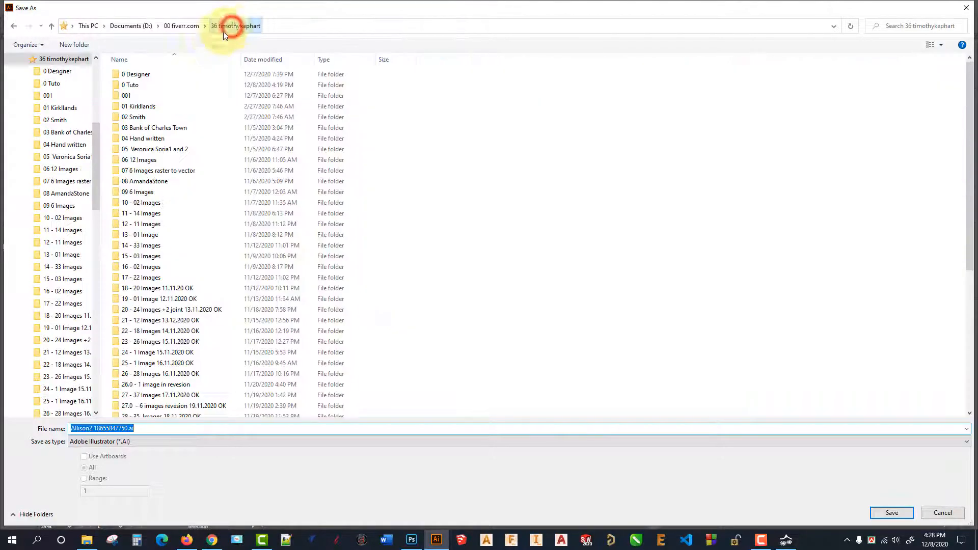
pyautogui.doubleClick(140, 85)
# Step: Choose Adobe PDF as the file format, keep the existing file name, and proceed to the PDF save options
pyautogui.click(147, 443)
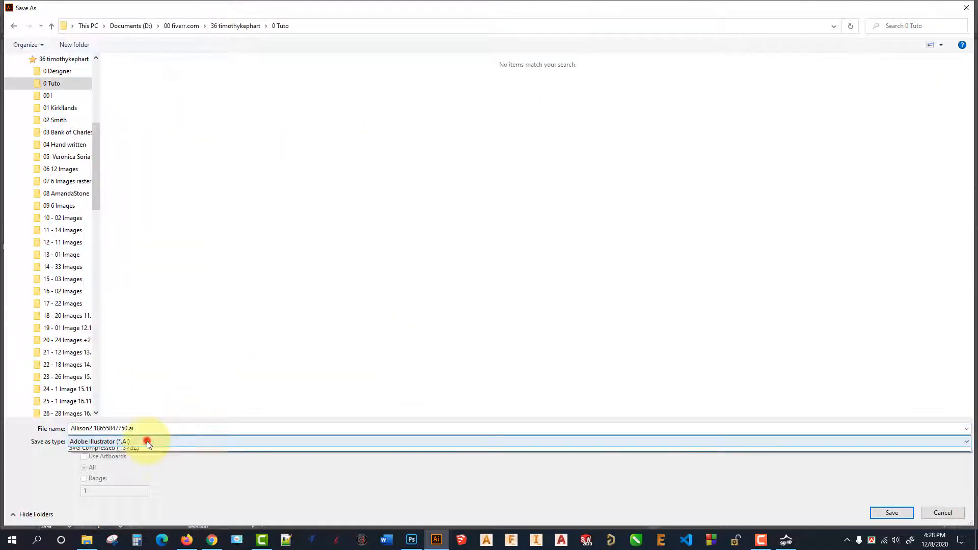
pyautogui.click(286, 340)
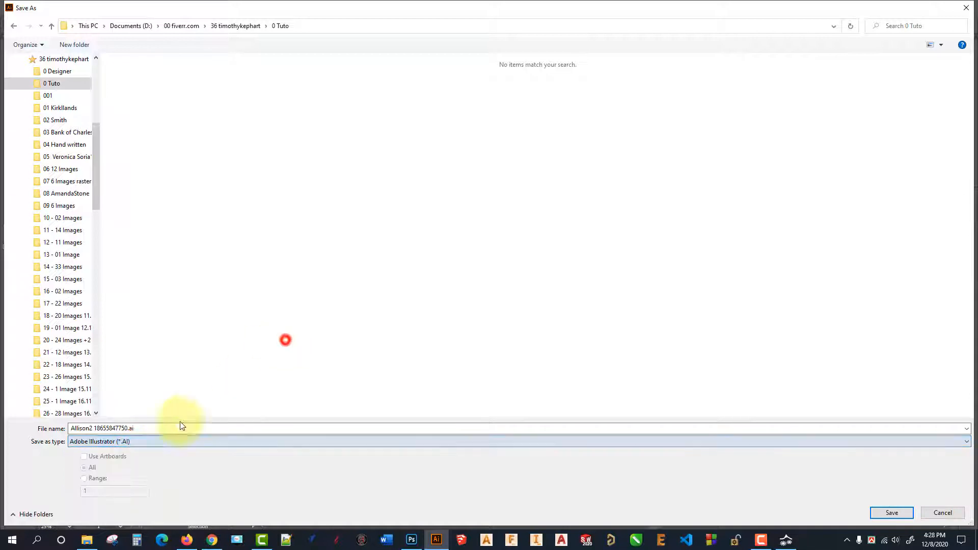
pyautogui.click(124, 442)
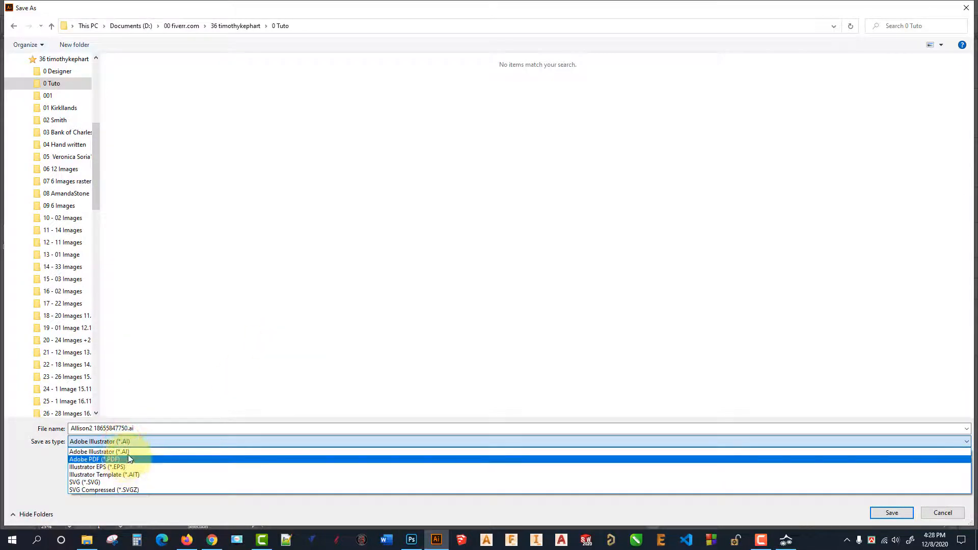
pyautogui.click(122, 459)
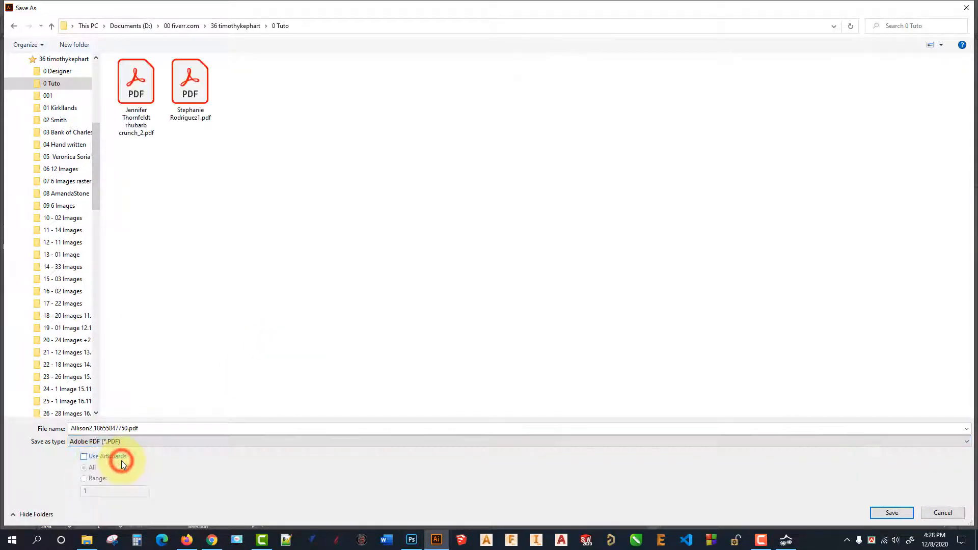
pyautogui.click(373, 254)
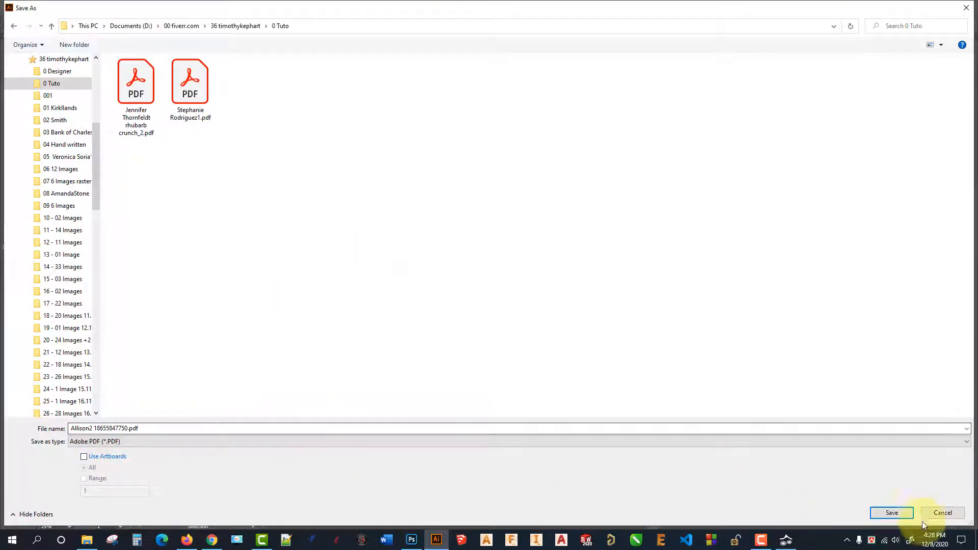
pyautogui.click(892, 511)
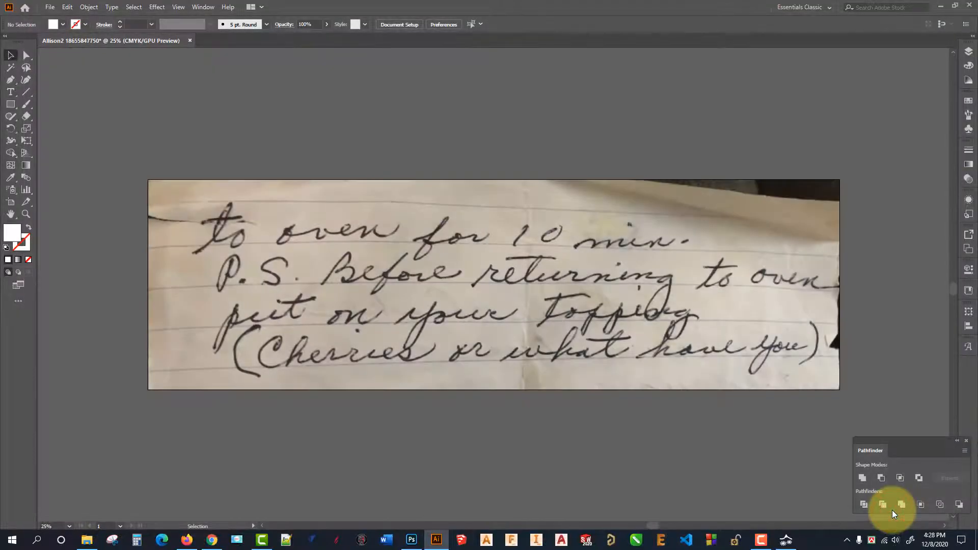
# Step: Set the PDF compatibility to Acrobat 8 (PDF 1.7) and save the PDF with Illustrator editing capabilities preserved
pyautogui.moveTo(430, 113); pyautogui.dragTo(408, 100)
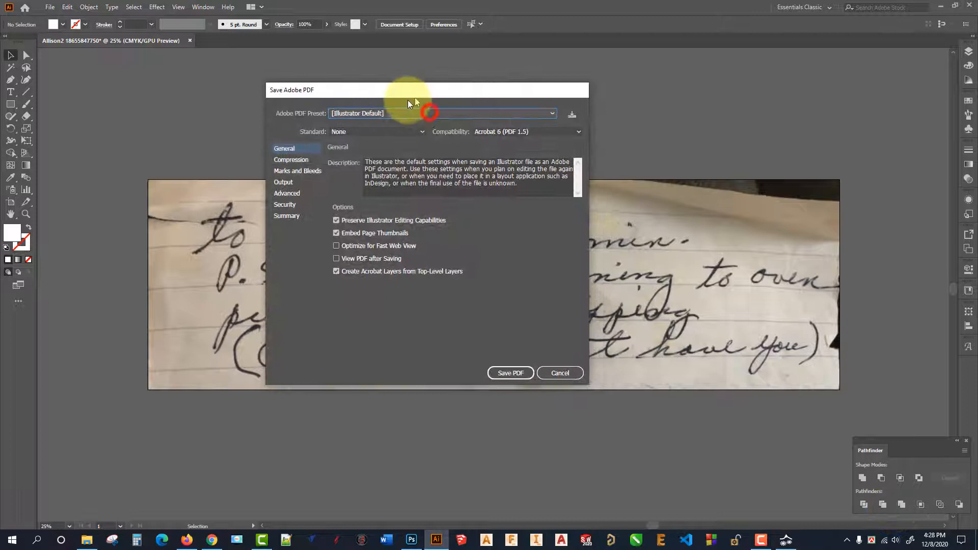
pyautogui.click(526, 136)
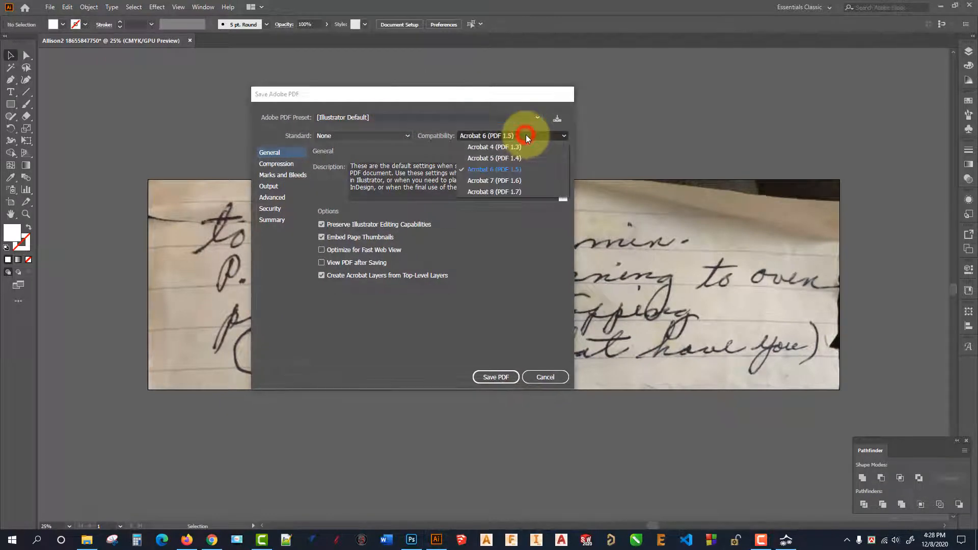
pyautogui.click(498, 192)
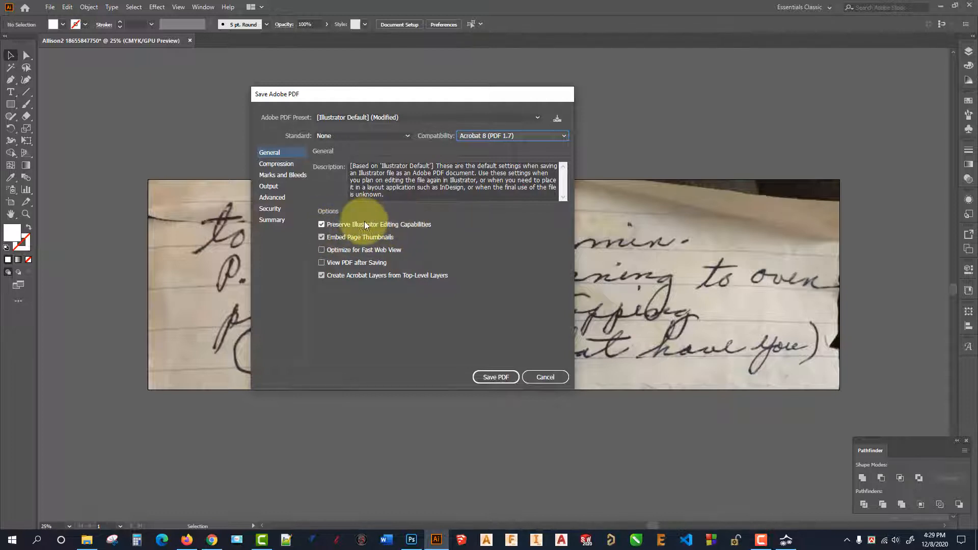
pyautogui.click(494, 377)
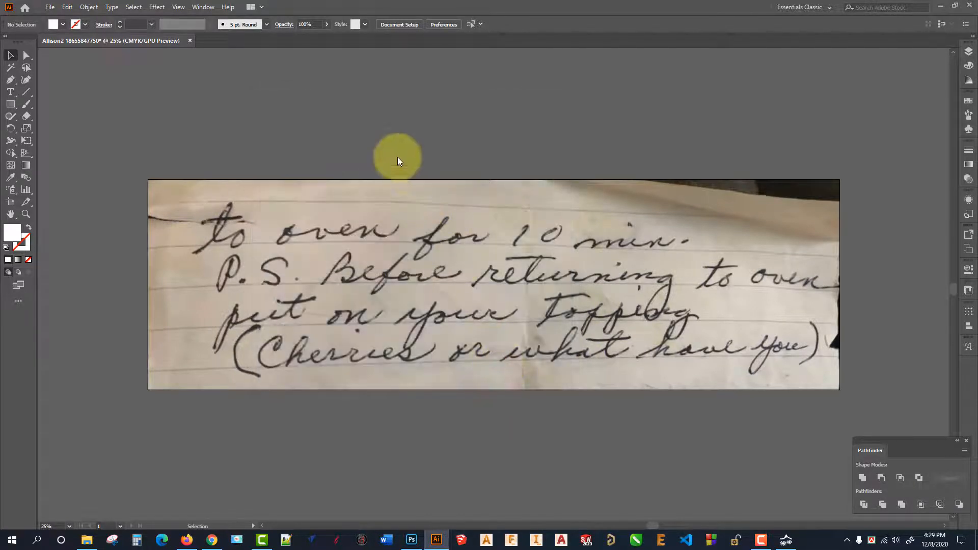
pyautogui.click(138, 175)
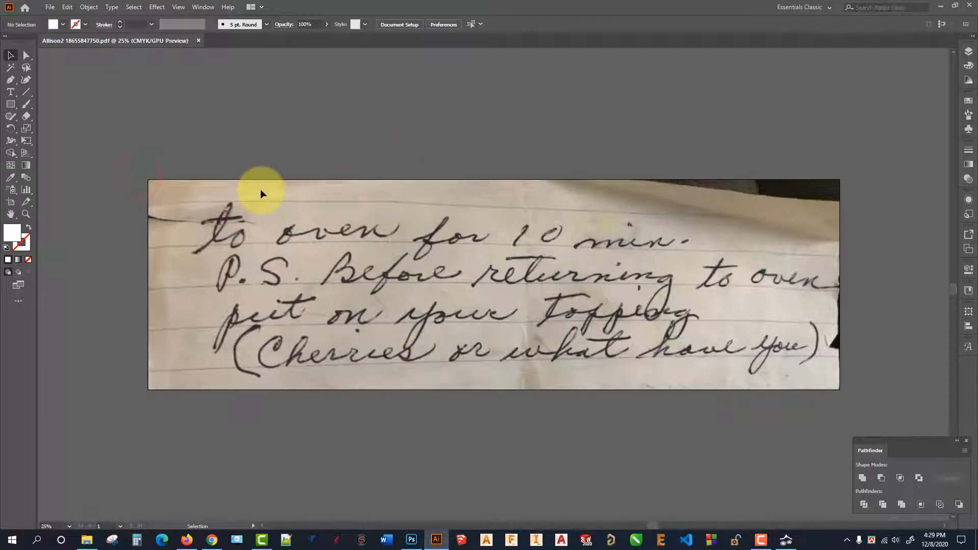
# Step: Choose the 5 pt. Round brush definition for tracing the handwriting, keeping the stroke weight at 1 pt
pyautogui.scroll(3, 204, 234)
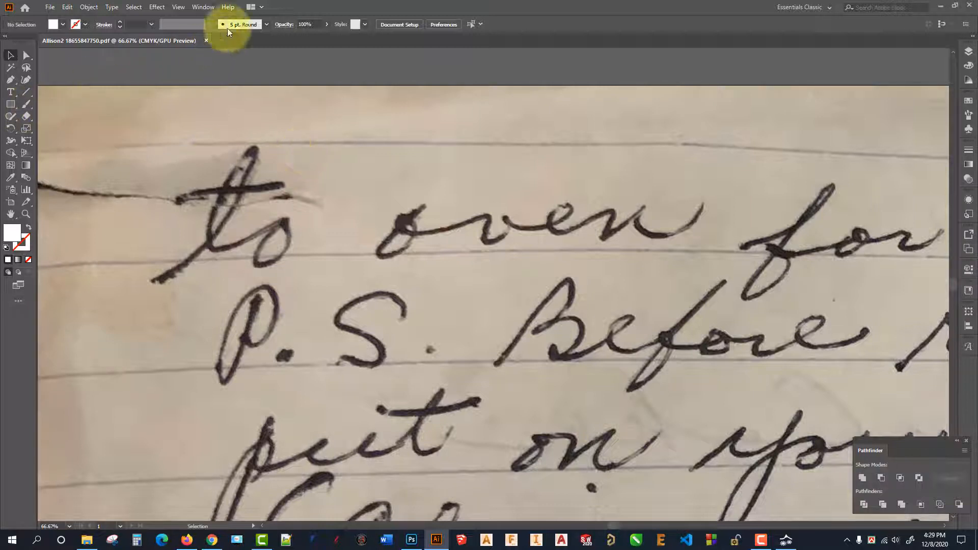
pyautogui.click(247, 24)
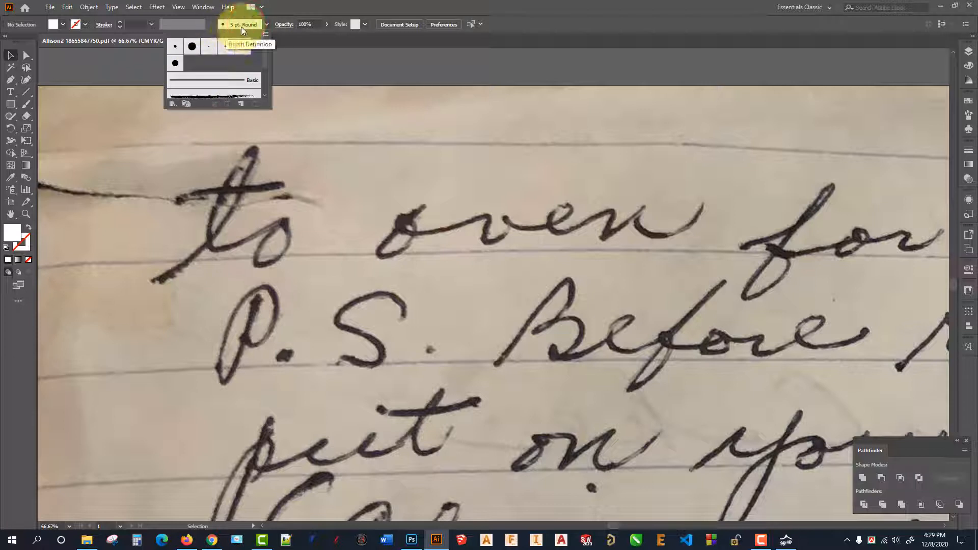
pyautogui.click(173, 46)
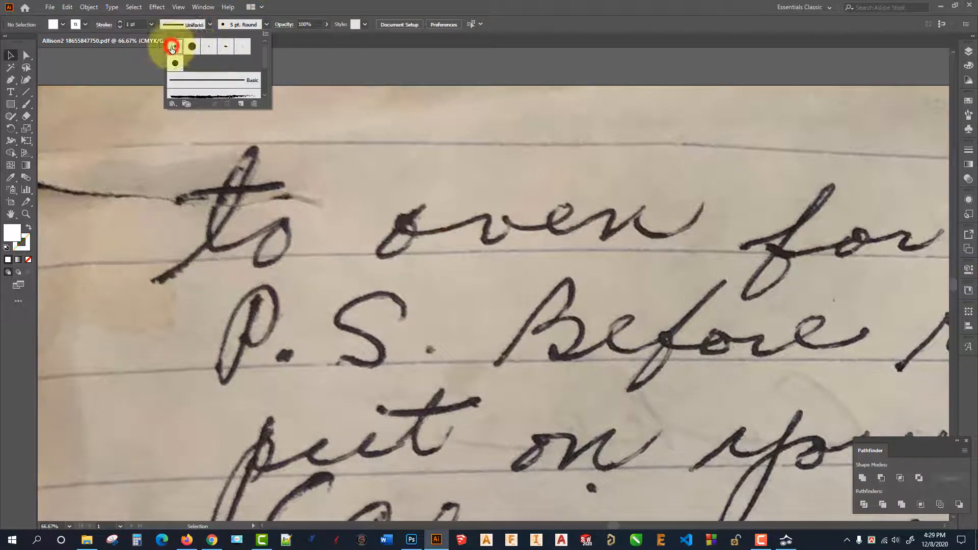
pyautogui.click(391, 7)
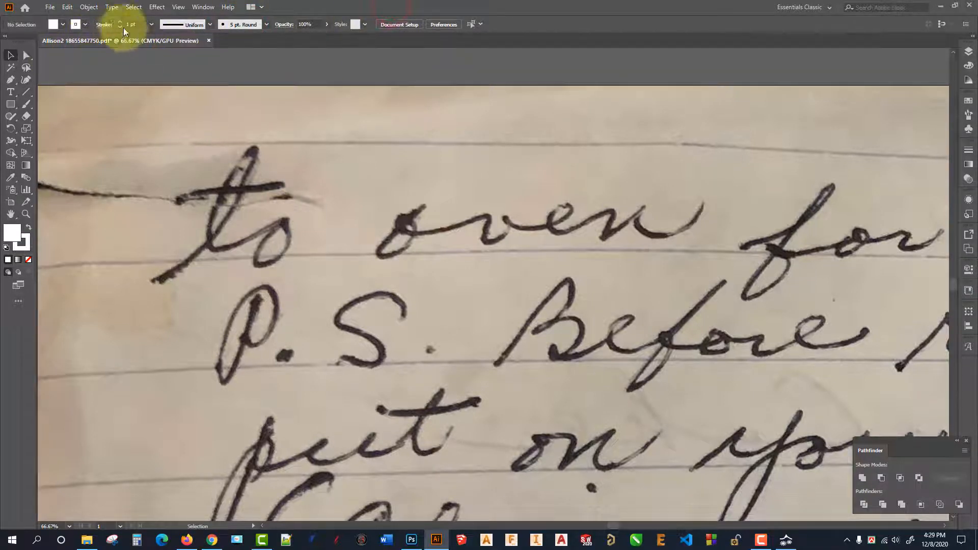
pyautogui.click(151, 24)
pyautogui.click(151, 24)
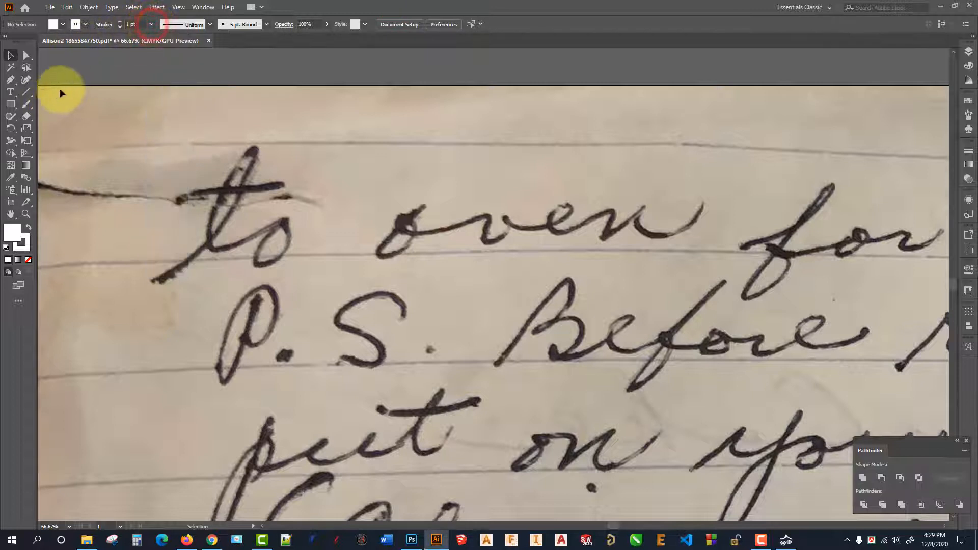
# Step: Set the stroke colour to red for the new brush strokes
pyautogui.click(86, 25)
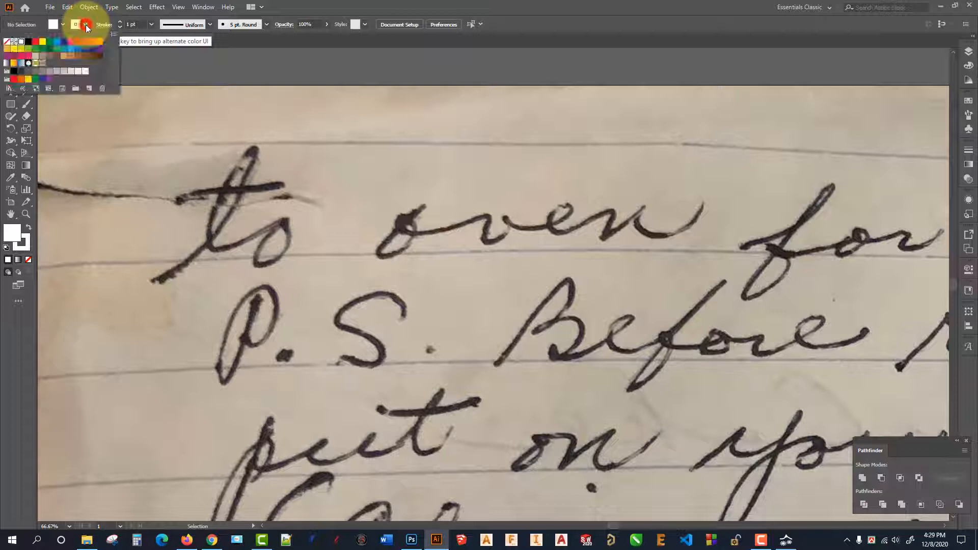
pyautogui.click(35, 46)
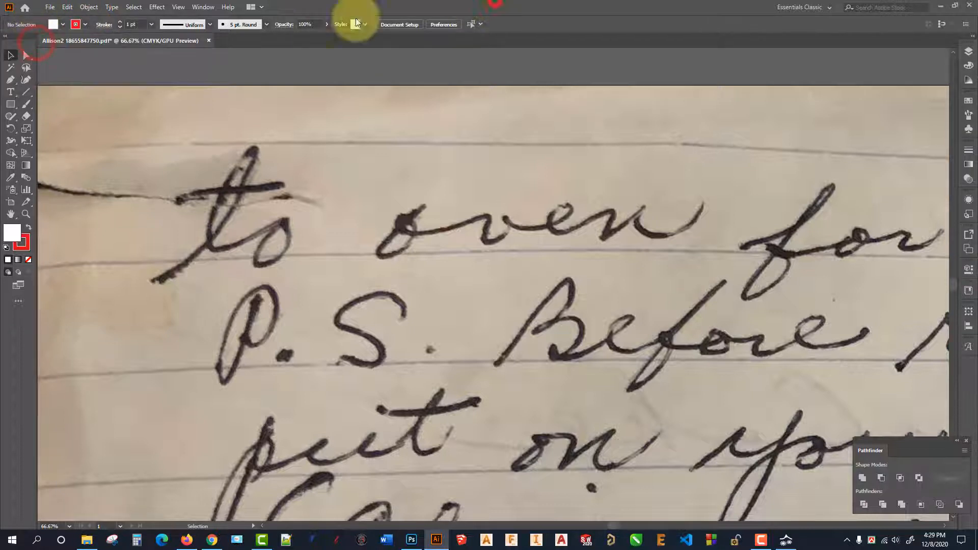
pyautogui.click(82, 24)
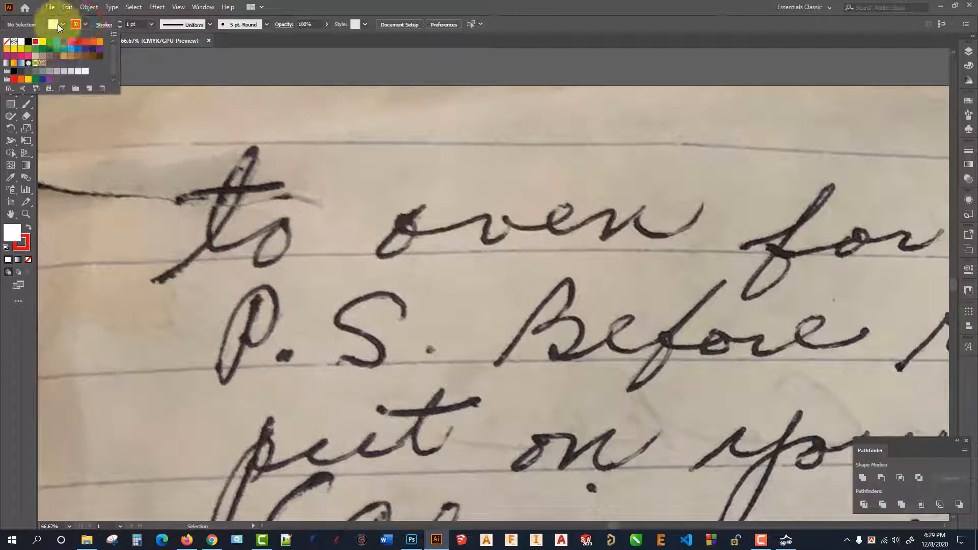
pyautogui.click(63, 24)
pyautogui.click(61, 23)
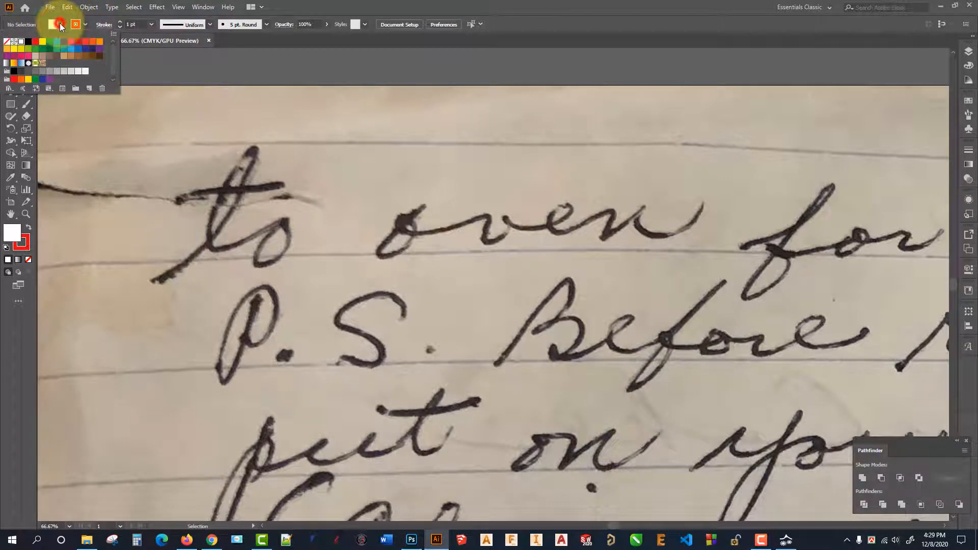
pyautogui.click(87, 24)
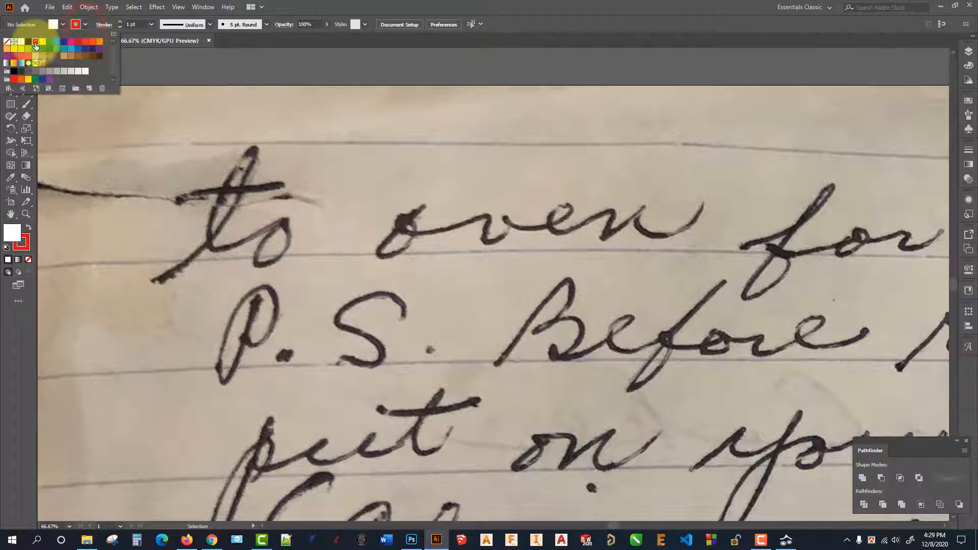
pyautogui.click(520, 10)
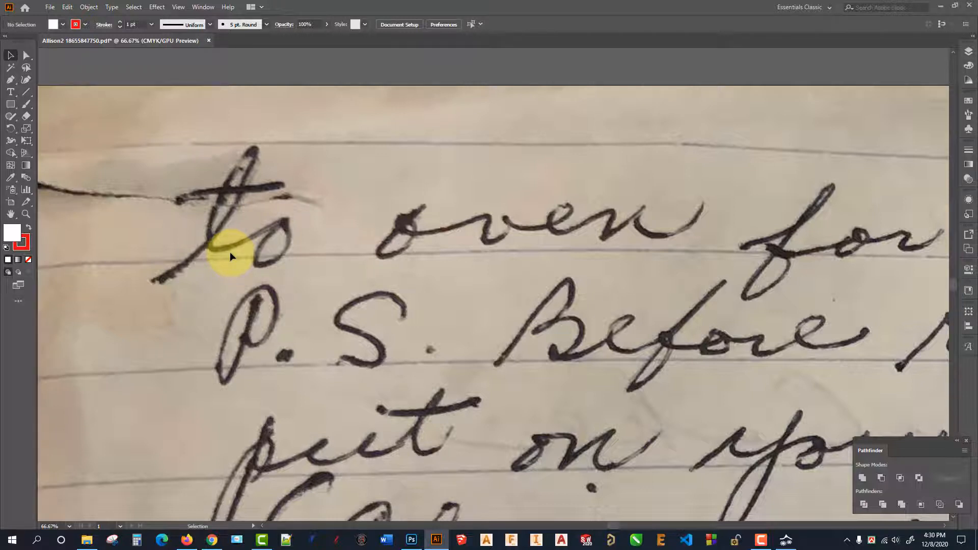
# Step: Activate the Paintbrush, try a more accurate fidelity, reset its options to the defaults, and accept them with Edit Selected Paths within 12 pixels
pyautogui.scroll(-3, 281, 208)
pyautogui.scroll(4, 259, 252)
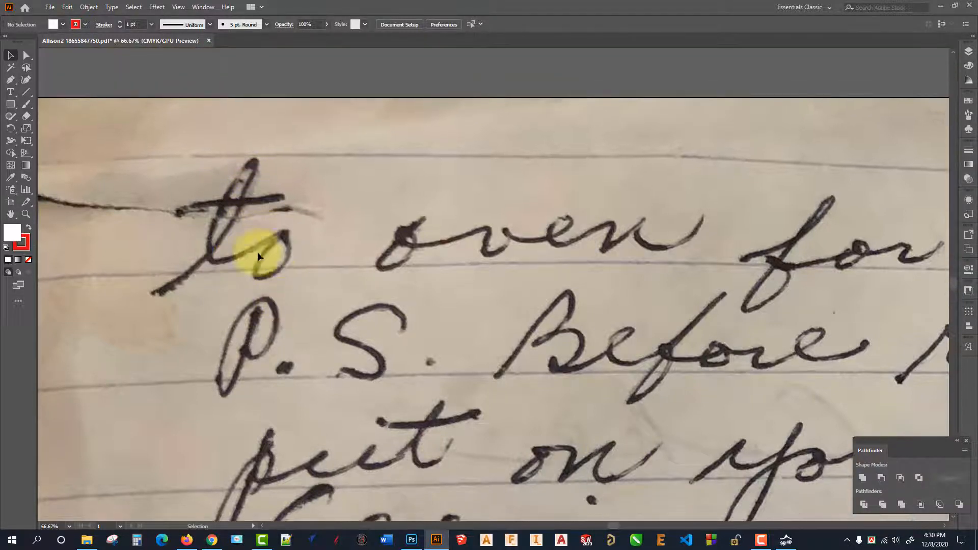
pyautogui.doubleClick(23, 104)
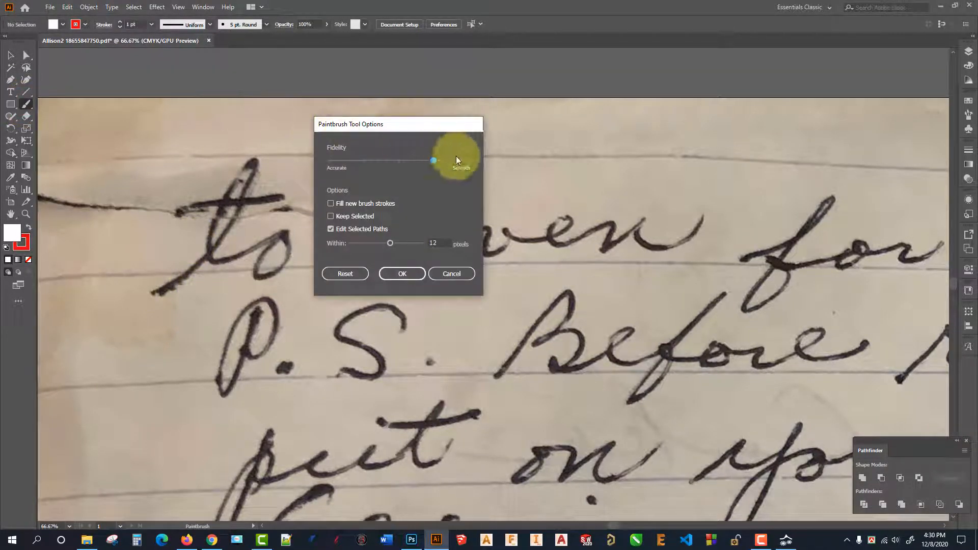
pyautogui.moveTo(430, 160); pyautogui.dragTo(363, 162)
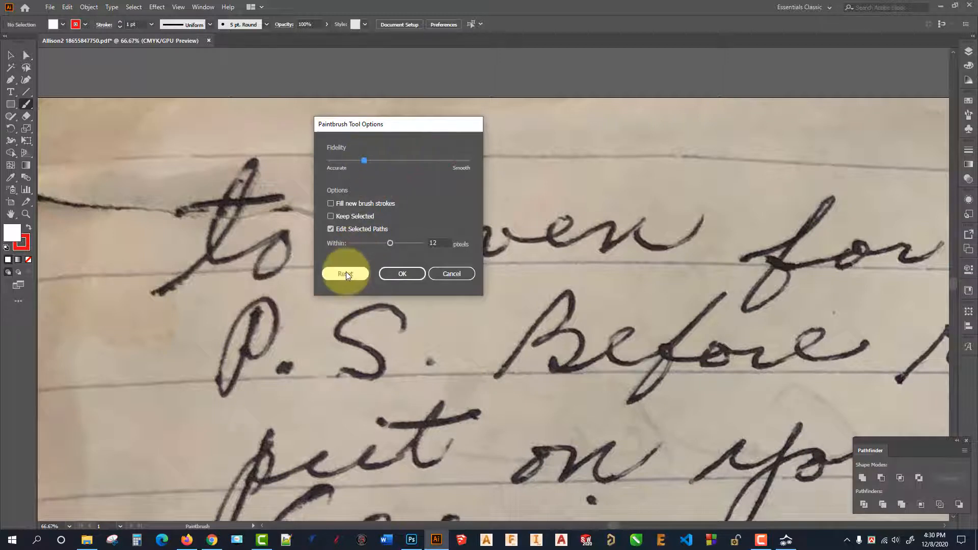
pyautogui.click(346, 274)
pyautogui.click(399, 161)
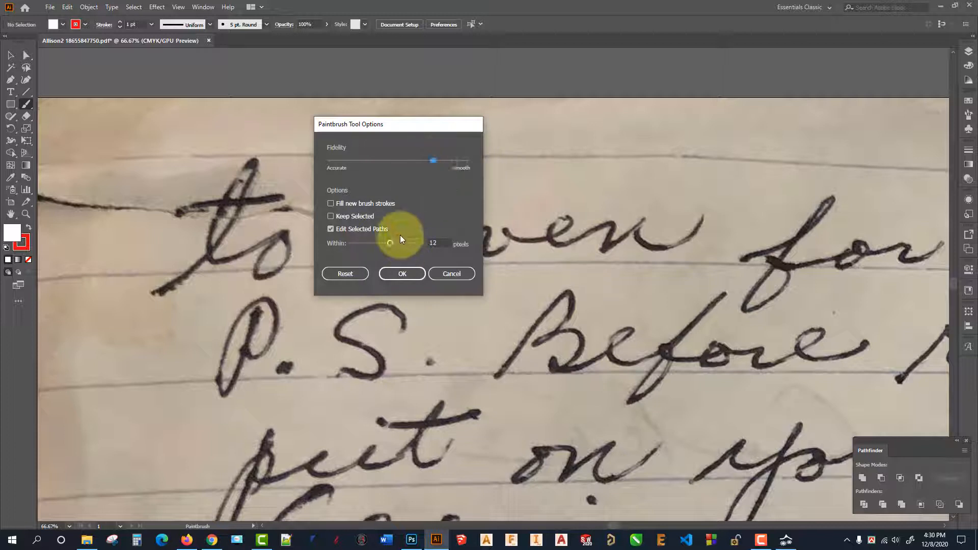
pyautogui.click(437, 243)
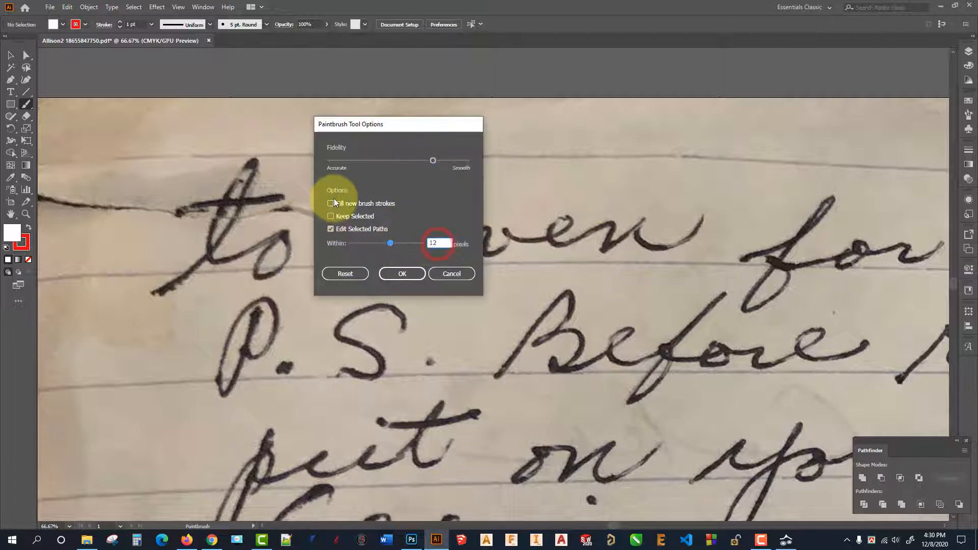
pyautogui.click(399, 274)
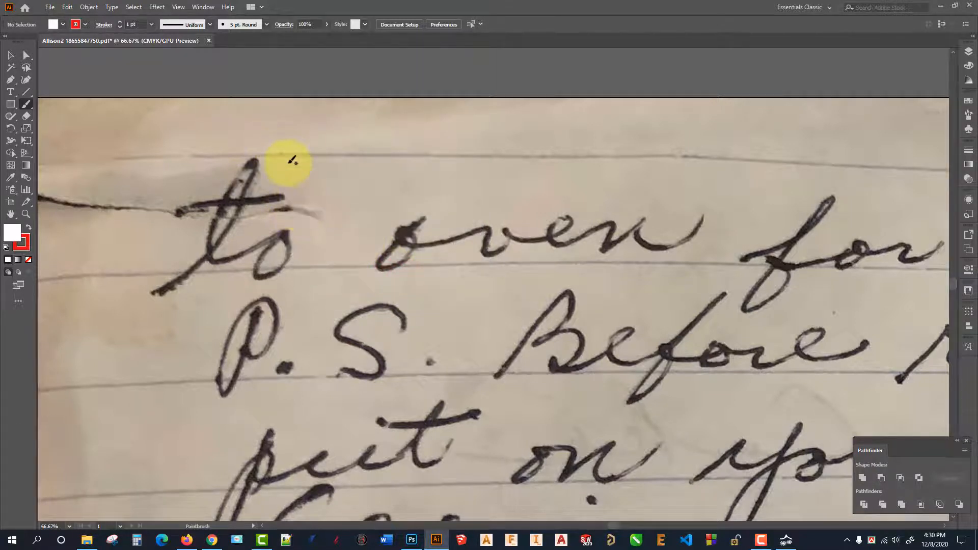
# Step: Paint a short curved test stroke above the note at 1 pt, and a second one beside it with the stroke weight set to 0.5 pt
pyautogui.scroll(2, 284, 158)
pyautogui.moveTo(319, 89)
pyautogui.mouseDown()
pyautogui.moveTo(302, 110)
pyautogui.moveTo(269, 114)
pyautogui.mouseUp()
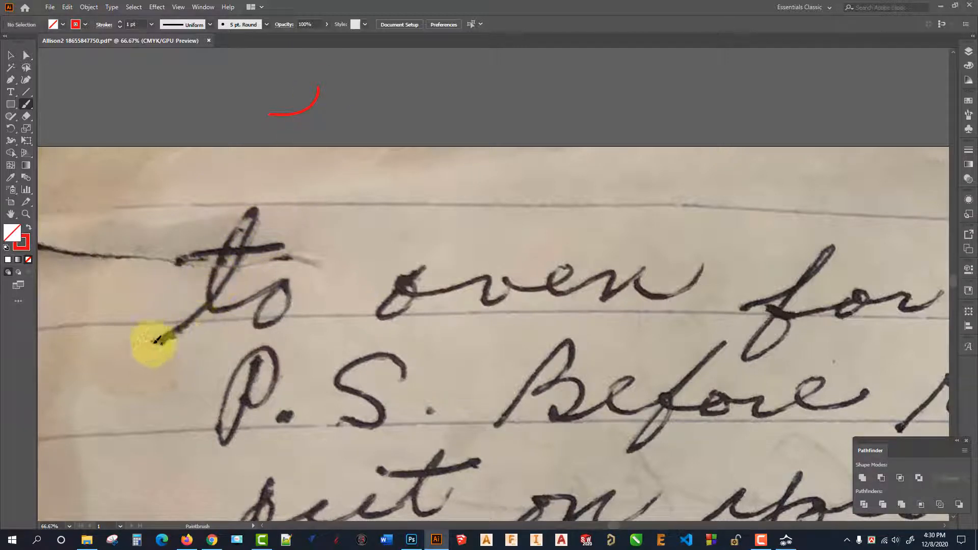
pyautogui.click(152, 24)
pyautogui.click(167, 46)
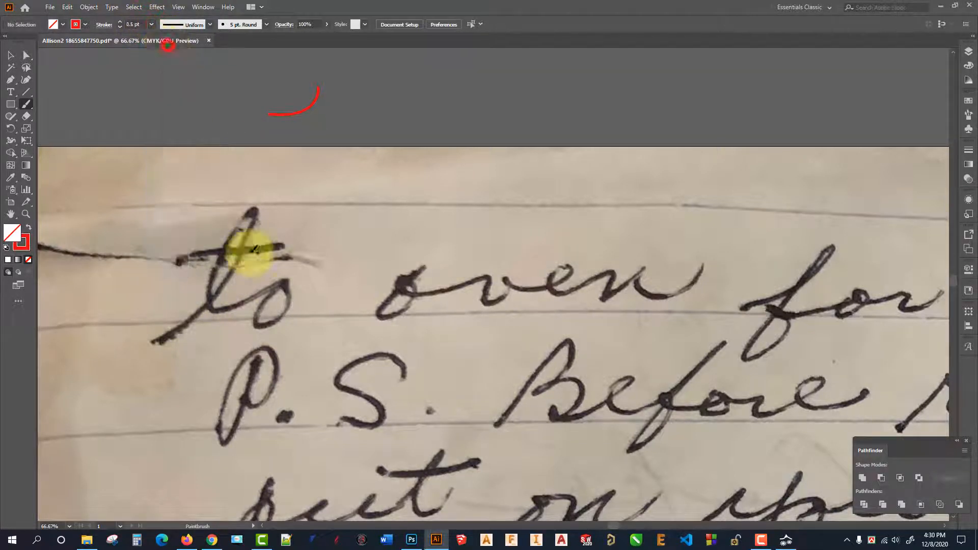
pyautogui.moveTo(341, 83); pyautogui.dragTo(296, 125)
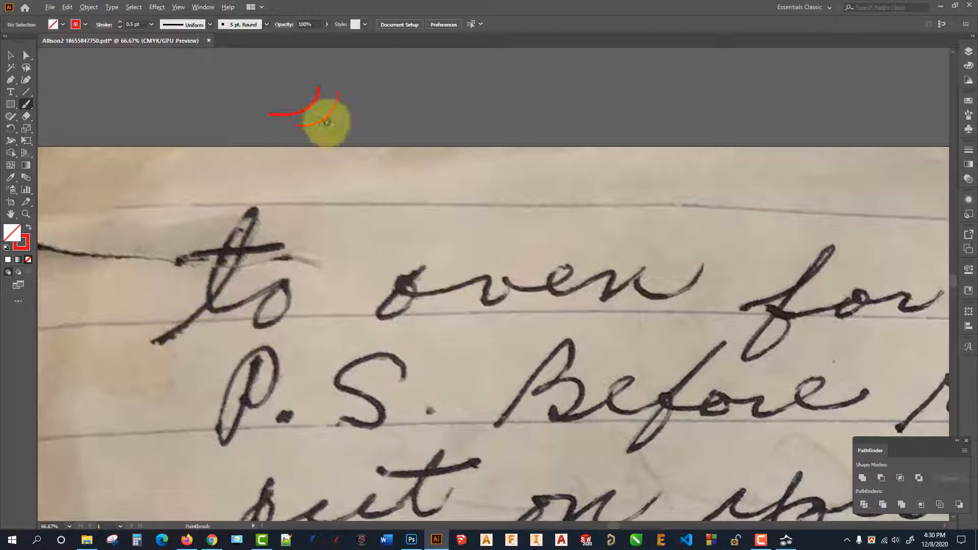
# Step: Examine the handwritten word "to" at several magnifications to judge a comfortable tracing view
pyautogui.scroll(-1, 416, 139)
pyautogui.scroll(4, 245, 260)
pyautogui.scroll(-3, 260, 258)
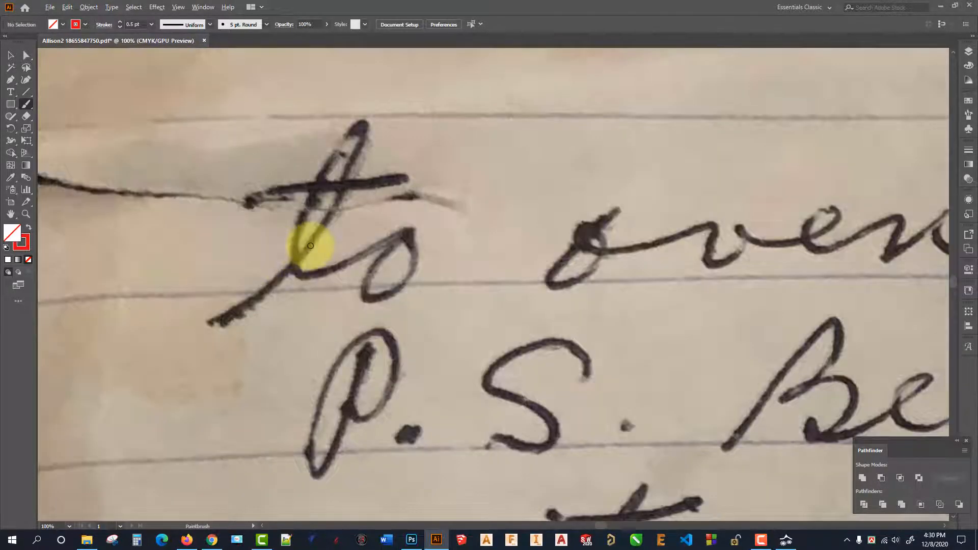
pyautogui.scroll(2, 312, 245)
pyautogui.scroll(-1, 254, 262)
pyautogui.scroll(1, 280, 267)
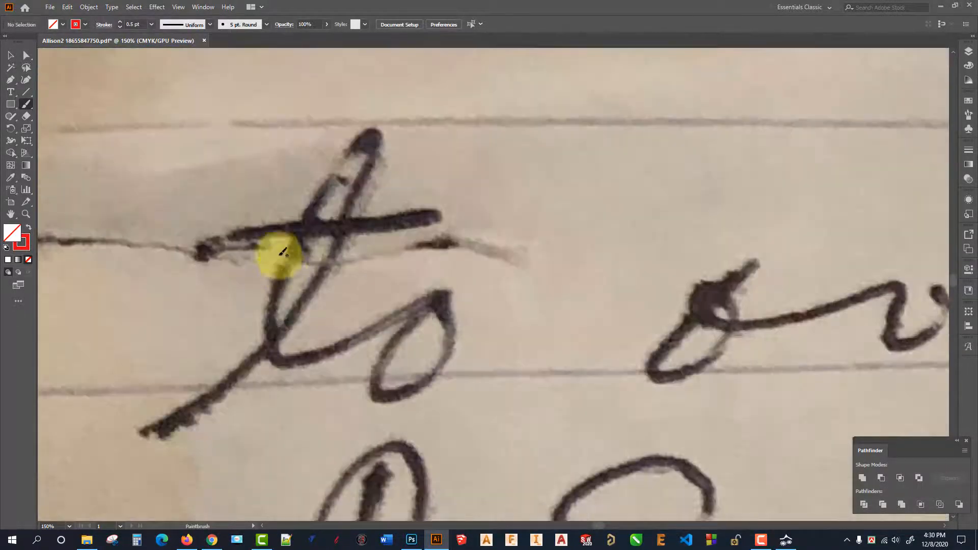
pyautogui.scroll(-1, 284, 240)
pyautogui.scroll(-1, 269, 220)
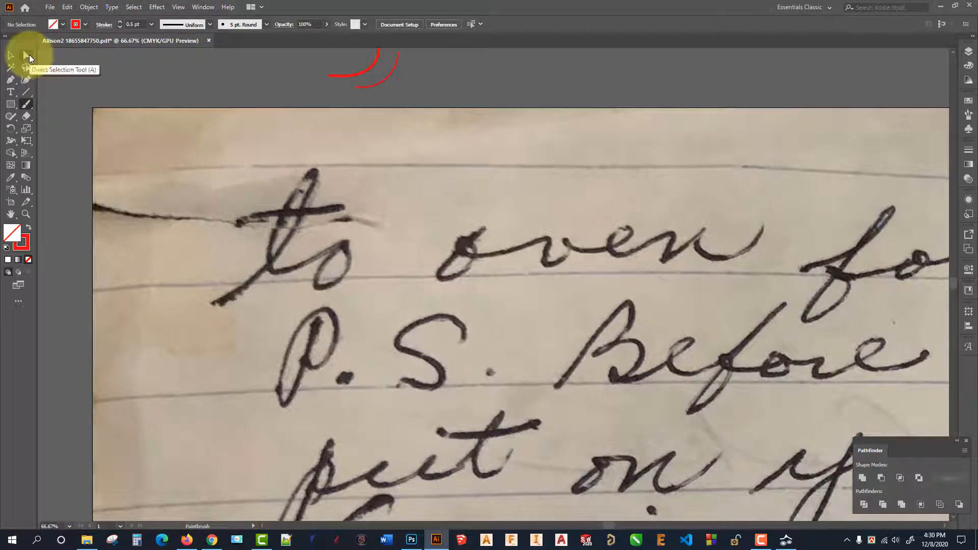
# Step: Trace the handwritten word "to" with one continuous Paintbrush stroke, undoing the first attempt and tracing it again
pyautogui.click(29, 56)
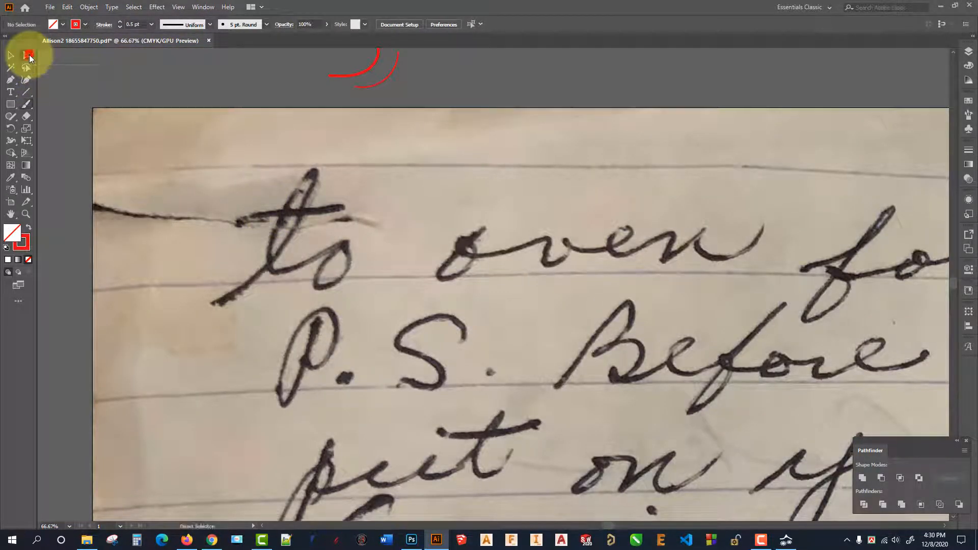
pyautogui.click(26, 105)
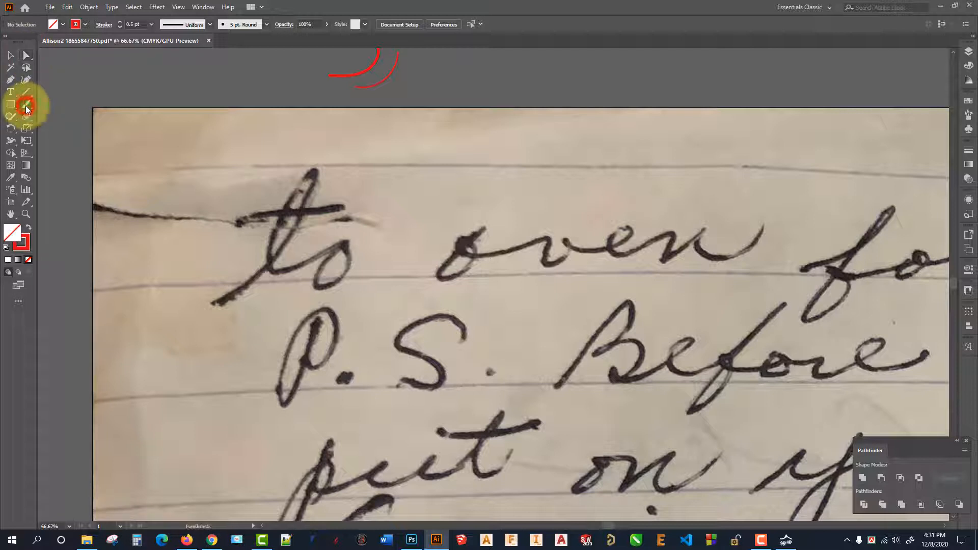
pyautogui.scroll(2, 339, 192)
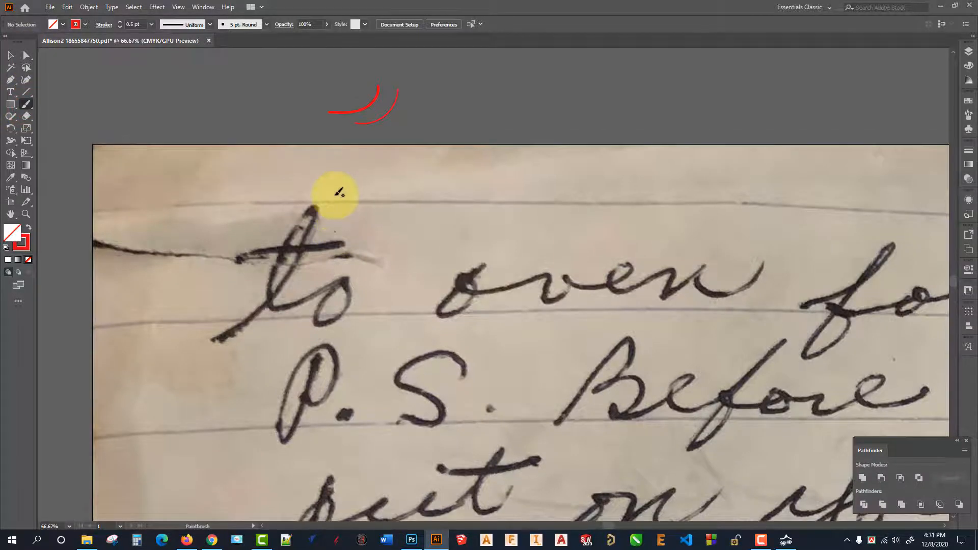
pyautogui.scroll(2, 336, 193)
pyautogui.scroll(-3, 311, 240)
pyautogui.moveTo(214, 312)
pyautogui.mouseDown()
pyautogui.moveTo(287, 241)
pyautogui.moveTo(316, 186)
pyautogui.moveTo(297, 202)
pyautogui.moveTo(276, 263)
pyautogui.moveTo(341, 246)
pyautogui.moveTo(324, 299)
pyautogui.moveTo(338, 255)
pyautogui.moveTo(350, 276)
pyautogui.moveTo(338, 249)
pyautogui.moveTo(355, 261)
pyautogui.mouseUp()
pyautogui.hotkey('ctrl', 'z')
pyautogui.moveTo(211, 317)
pyautogui.mouseDown()
pyautogui.moveTo(288, 249)
pyautogui.moveTo(312, 184)
pyautogui.moveTo(272, 254)
pyautogui.moveTo(275, 275)
pyautogui.moveTo(320, 272)
pyautogui.moveTo(317, 297)
pyautogui.moveTo(353, 290)
pyautogui.moveTo(312, 279)
pyautogui.moveTo(307, 297)
pyautogui.moveTo(338, 303)
pyautogui.moveTo(338, 275)
pyautogui.mouseUp()
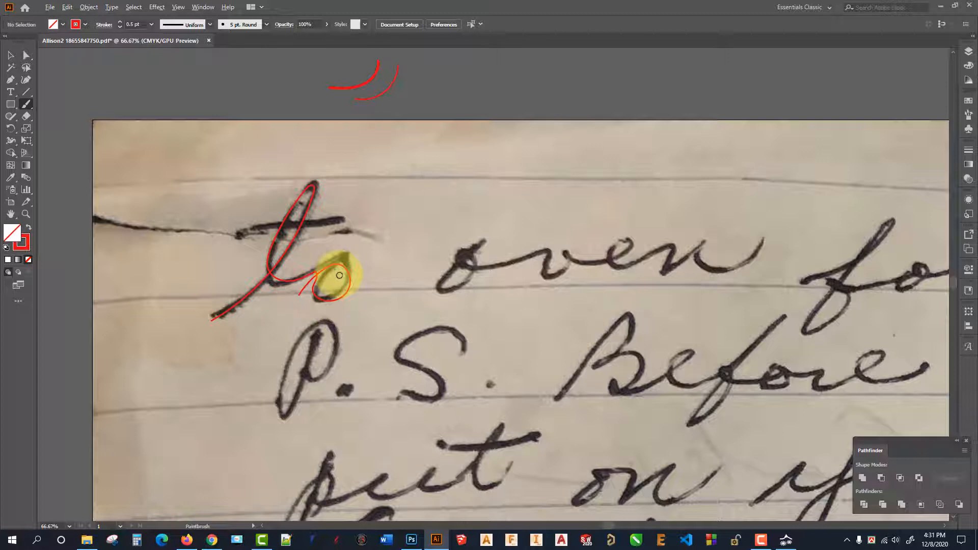
pyautogui.scroll(2, 340, 278)
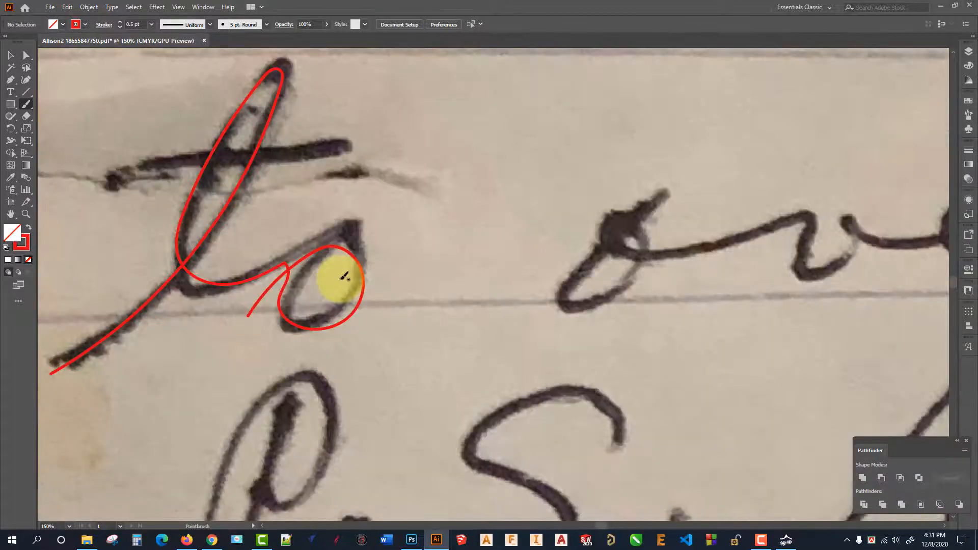
# Step: Paint a short hook-shaped practice stroke at the tail of the final "s" in "Cherries"
pyautogui.scroll(-5, 342, 276)
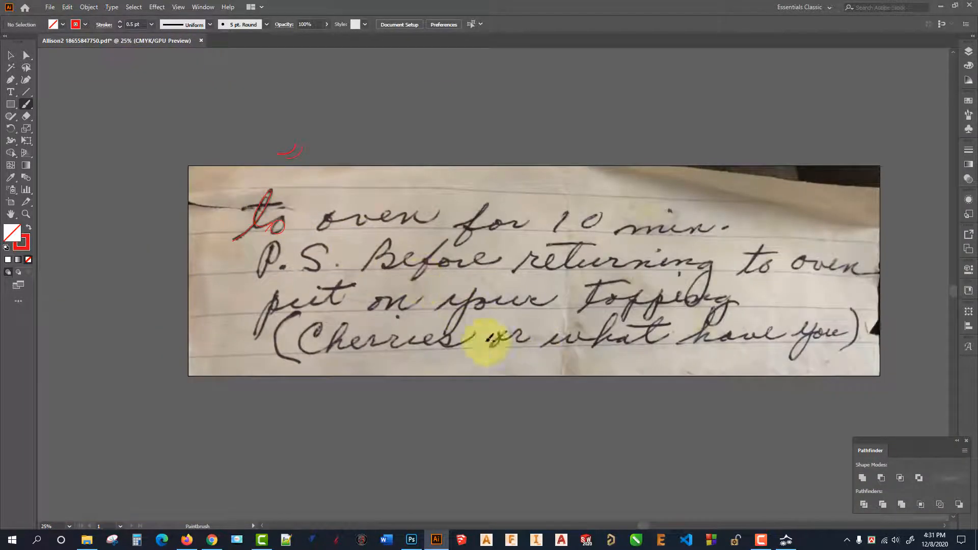
pyautogui.scroll(4, 472, 340)
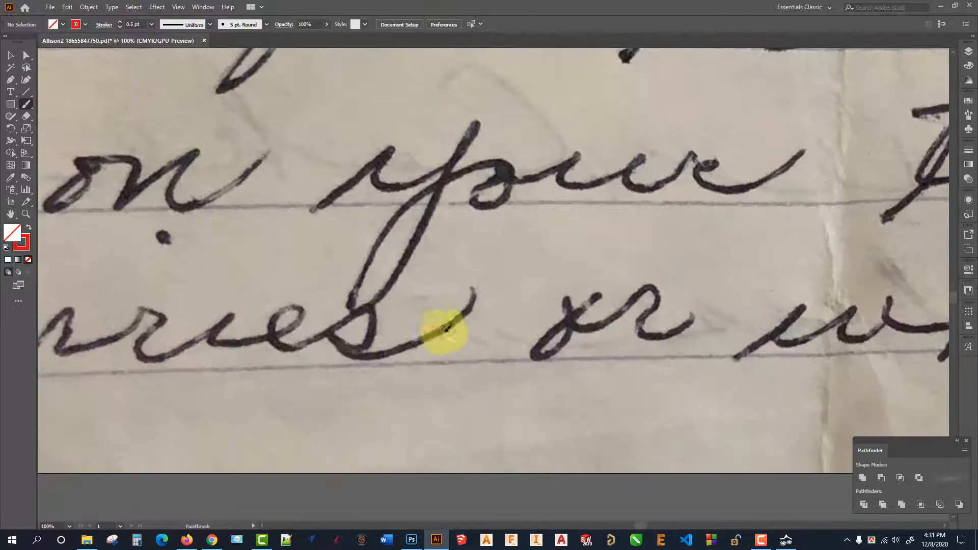
pyautogui.moveTo(443, 332); pyautogui.dragTo(469, 349)
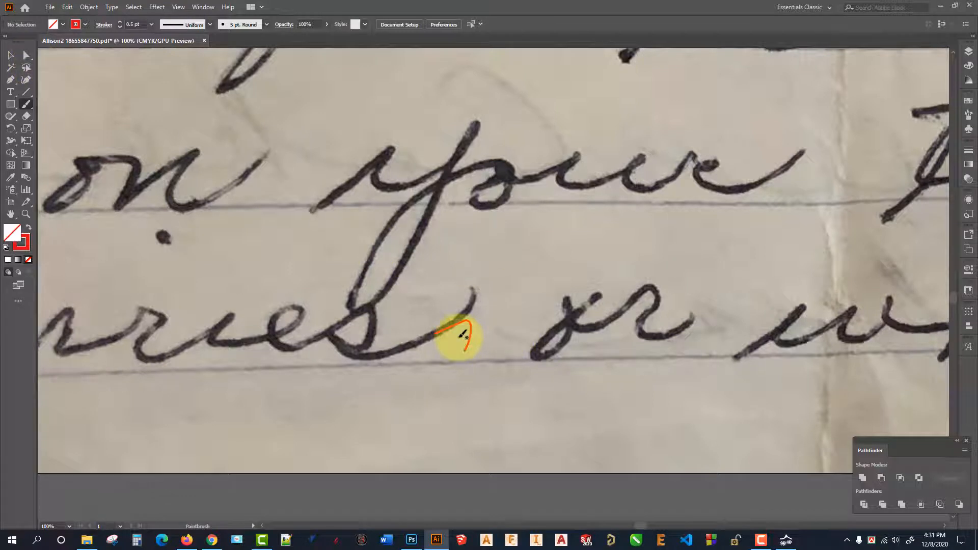
pyautogui.scroll(1, 469, 356)
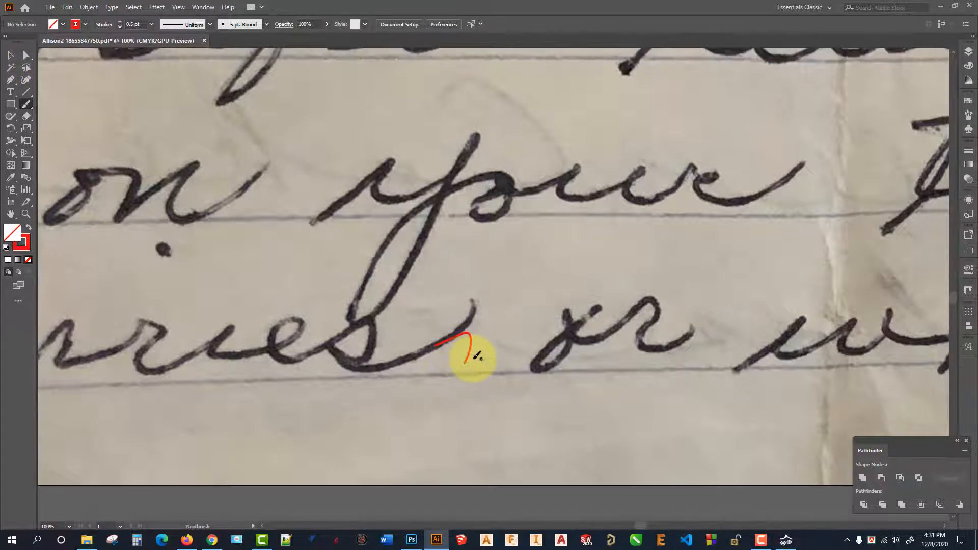
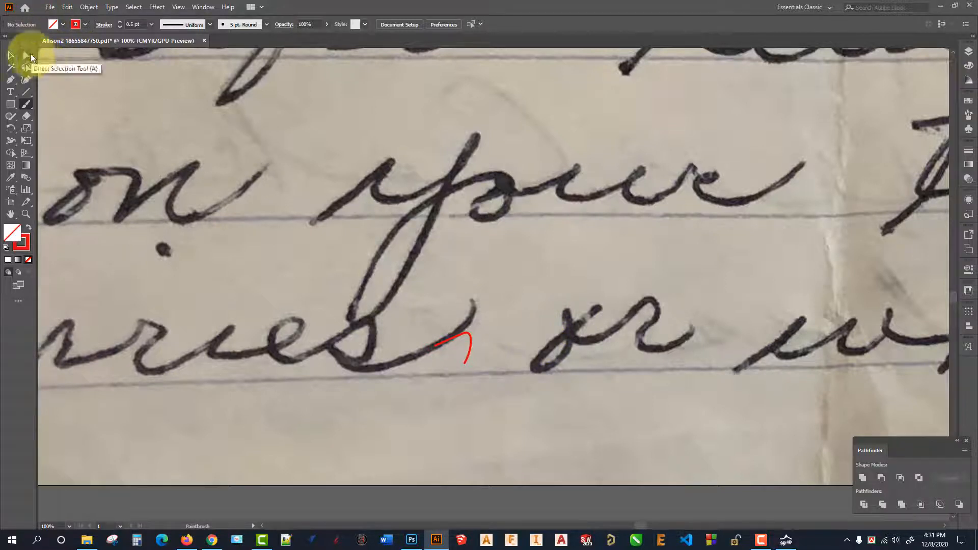
# Step: Activate Direct Selection and return to the Paintbrush, making Direct Selection its temporary selection tool
pyautogui.click(28, 55)
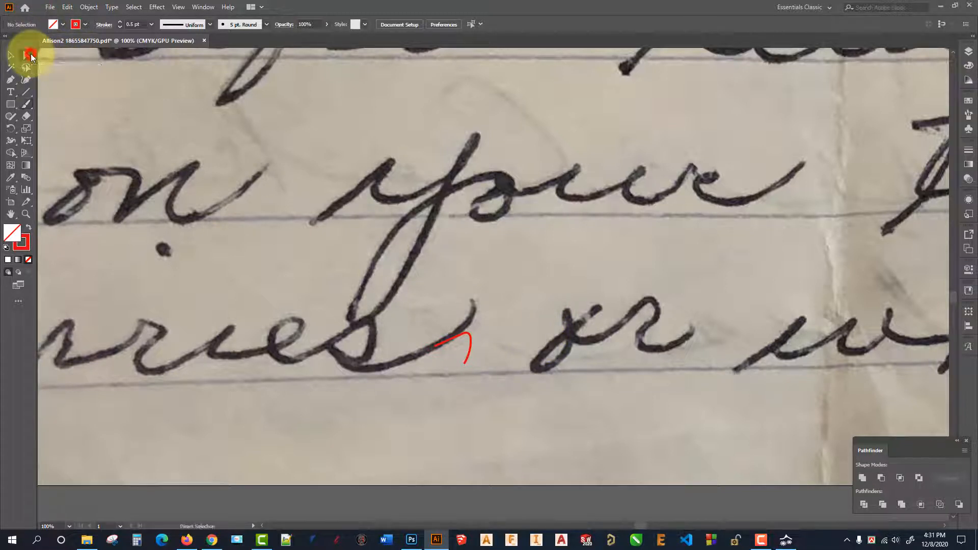
pyautogui.click(24, 105)
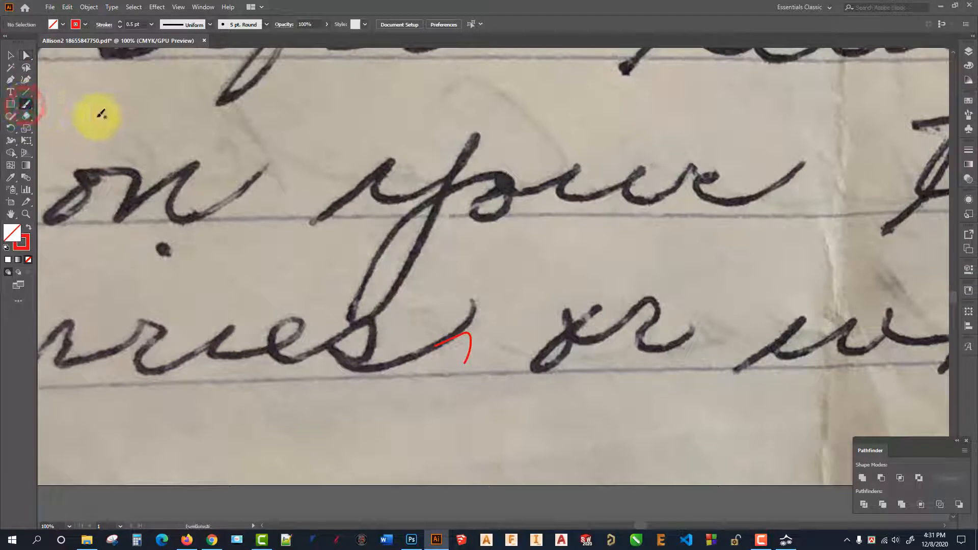
pyautogui.click(27, 56)
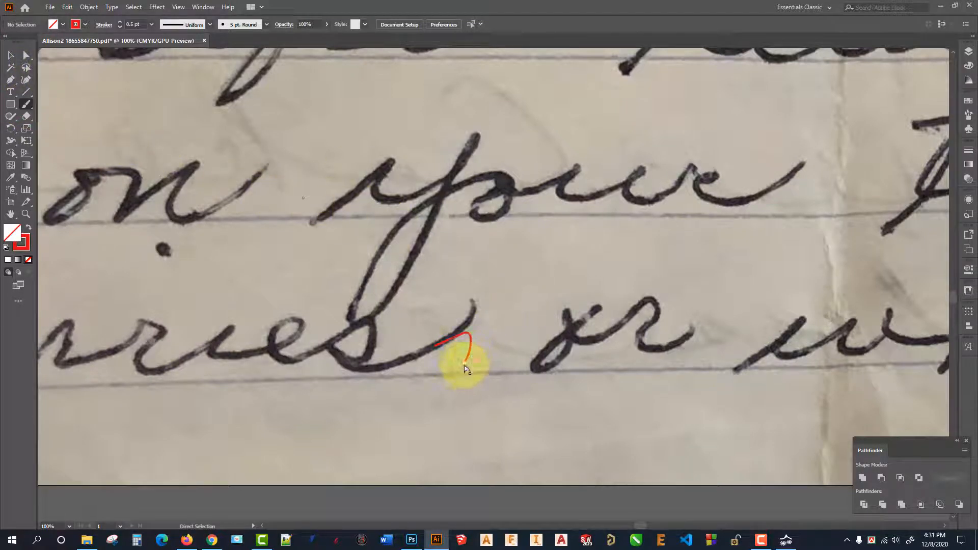
# Step: Remove two anchor points from the bend of the hook-shaped stroke at the tail of the "s" in "Cherries"
pyautogui.scroll(4, 491, 366)
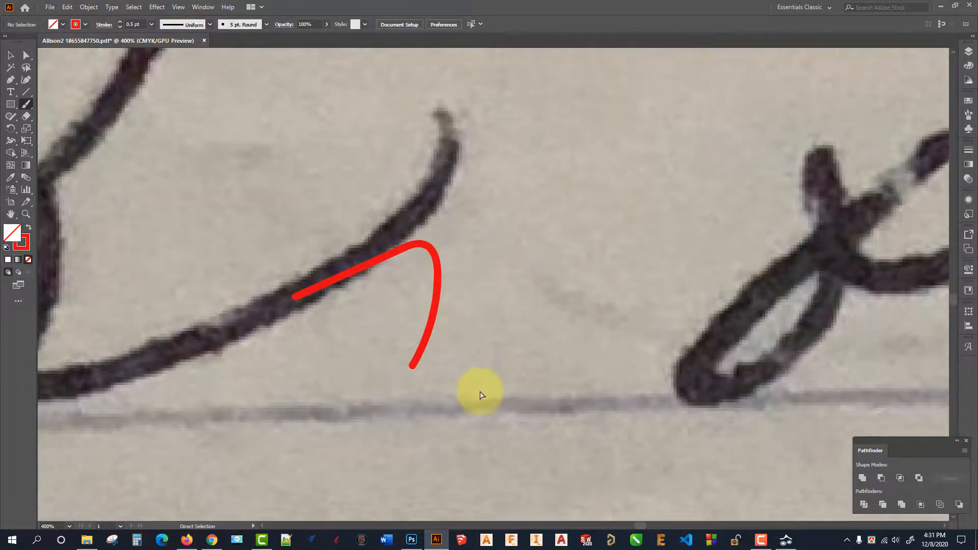
pyautogui.click(389, 367)
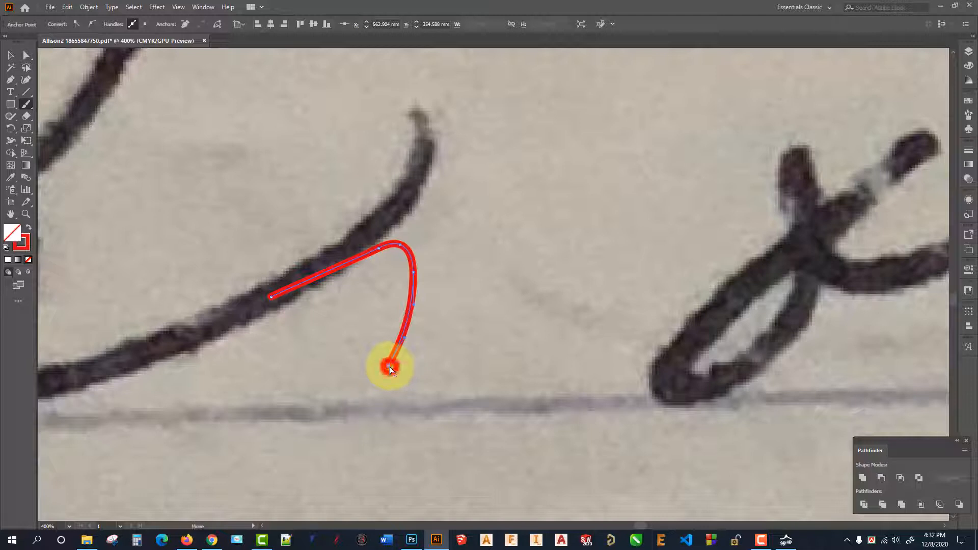
pyautogui.moveTo(430, 391); pyautogui.dragTo(391, 236)
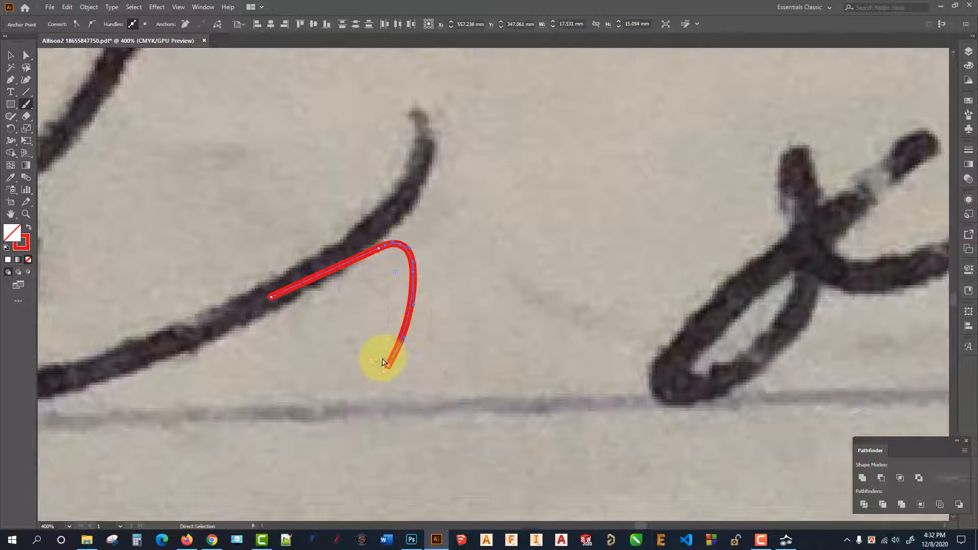
pyautogui.click(418, 366)
pyautogui.click(413, 263)
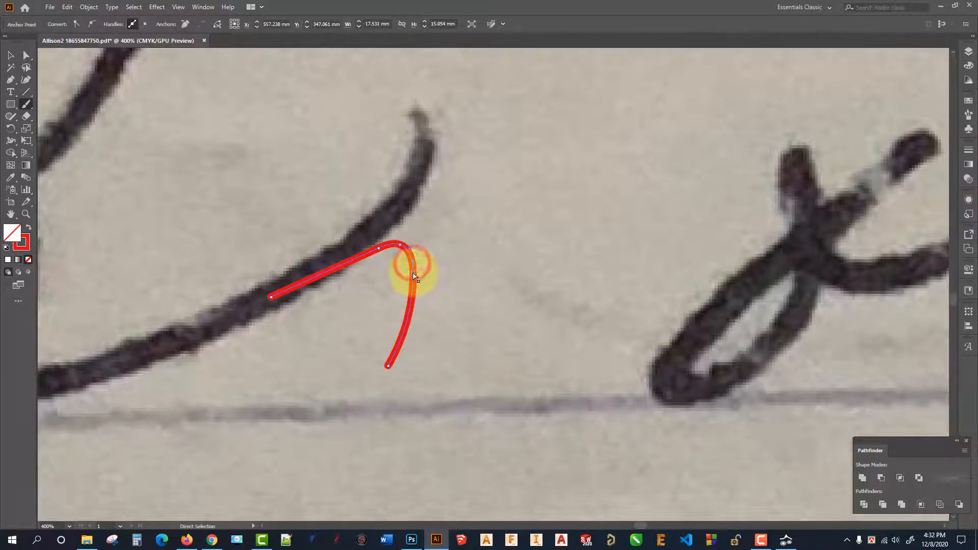
pyautogui.click(413, 273)
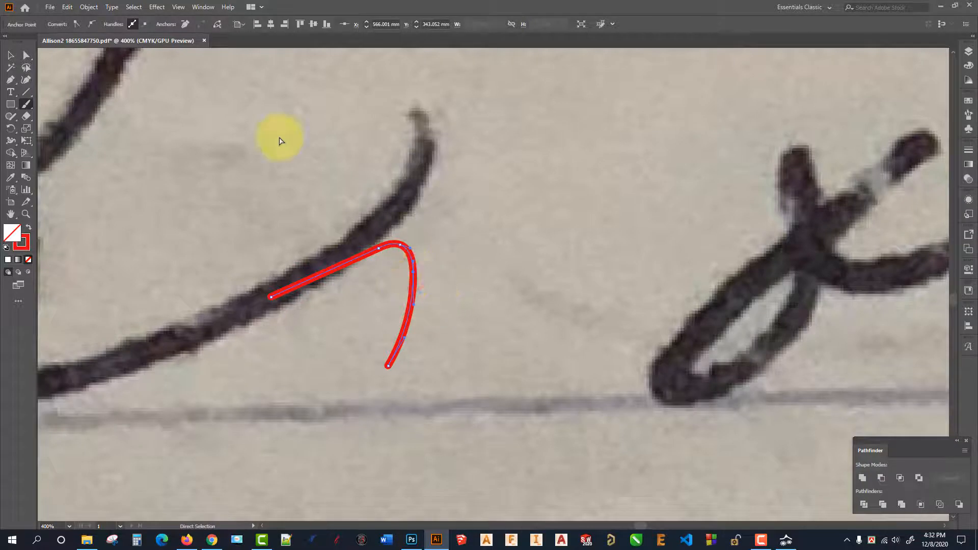
pyautogui.click(185, 23)
pyautogui.click(400, 245)
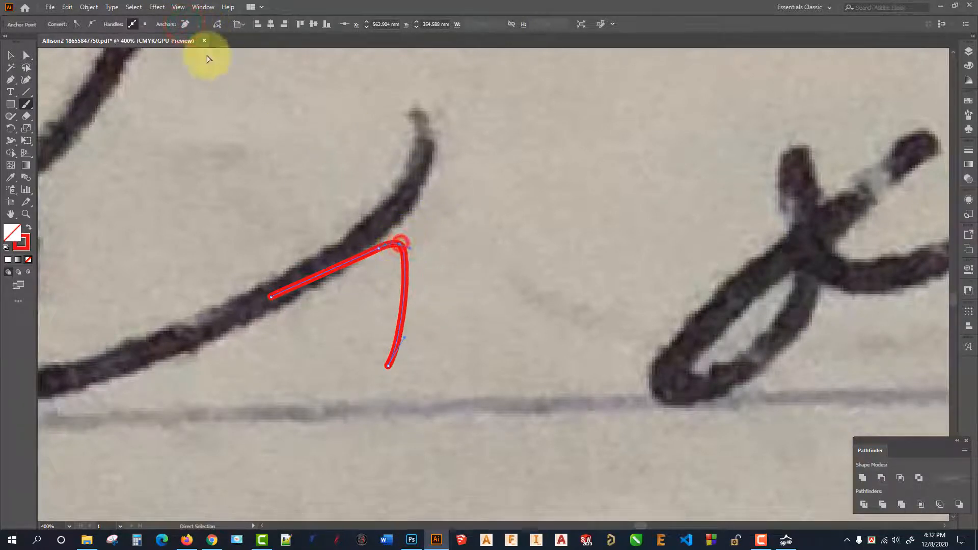
pyautogui.click(186, 25)
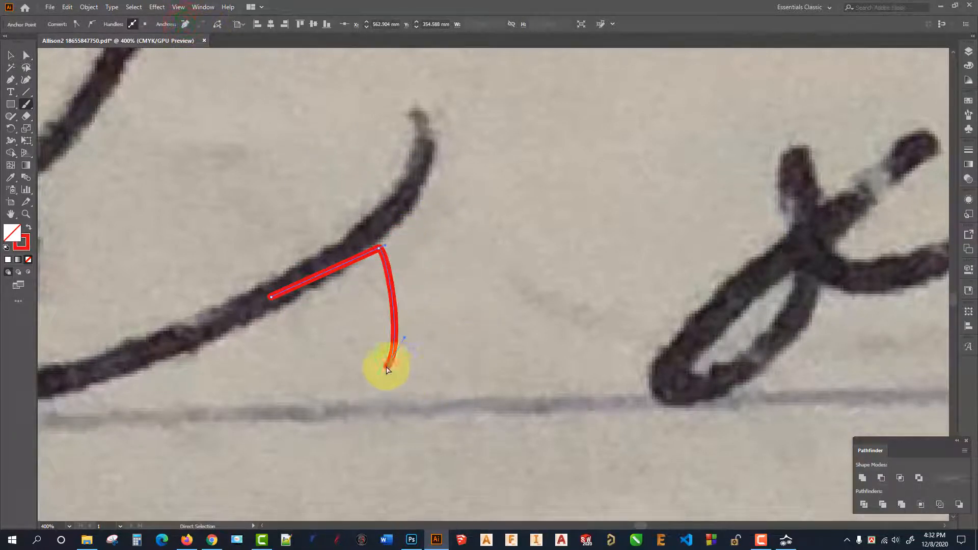
# Step: Move the hook stroke's lower endpoint to the tip of the "s" tail, remove the bend's anchor point and adjust the curve handle to follow the ink
pyautogui.moveTo(387, 370)
pyautogui.mouseDown()
pyautogui.moveTo(447, 187)
pyautogui.moveTo(419, 115)
pyautogui.moveTo(463, 130)
pyautogui.moveTo(445, 154)
pyautogui.mouseUp()
pyautogui.click(378, 249)
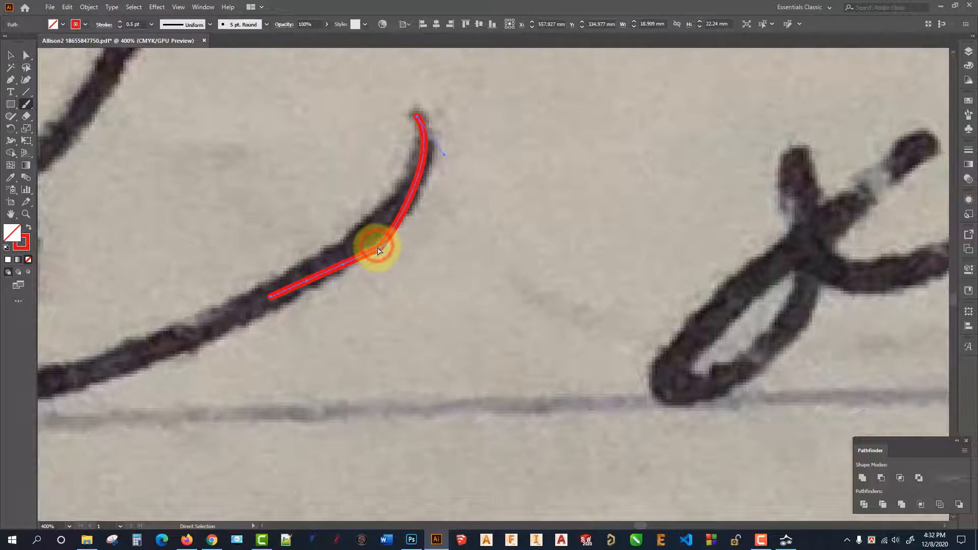
pyautogui.click(378, 249)
pyautogui.click(187, 24)
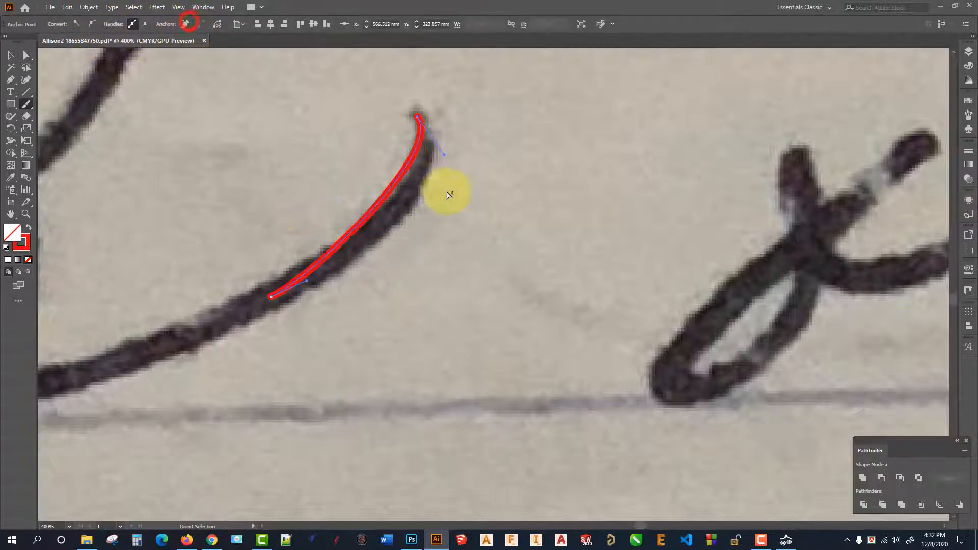
pyautogui.moveTo(308, 283); pyautogui.dragTo(412, 235)
pyautogui.keyDown('ctrl'); pyautogui.click(457, 247); pyautogui.keyUp('ctrl')
# Step: Move the anchor points along the top and right side of the traced "o" in "to" onto the ink
pyautogui.scroll(-6, 492, 273)
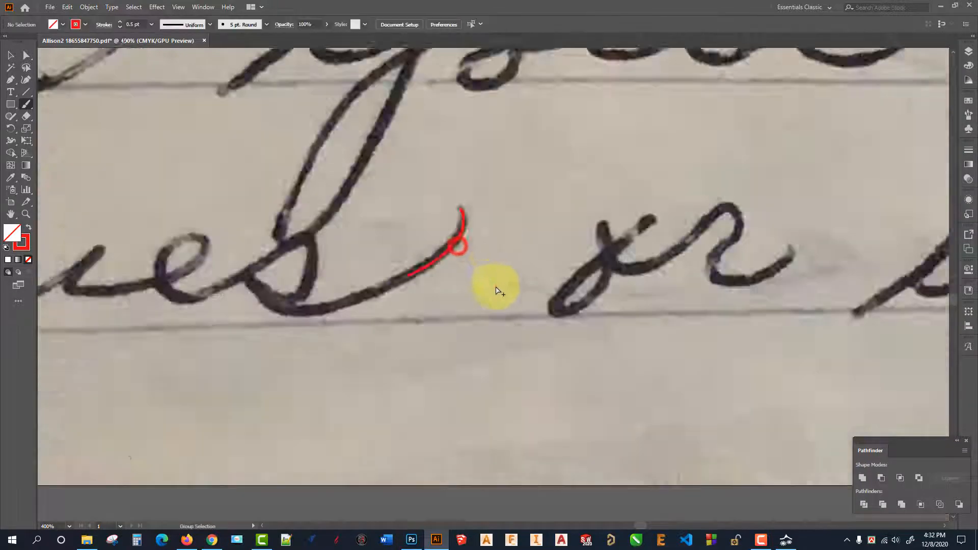
pyautogui.scroll(-2, 328, 295)
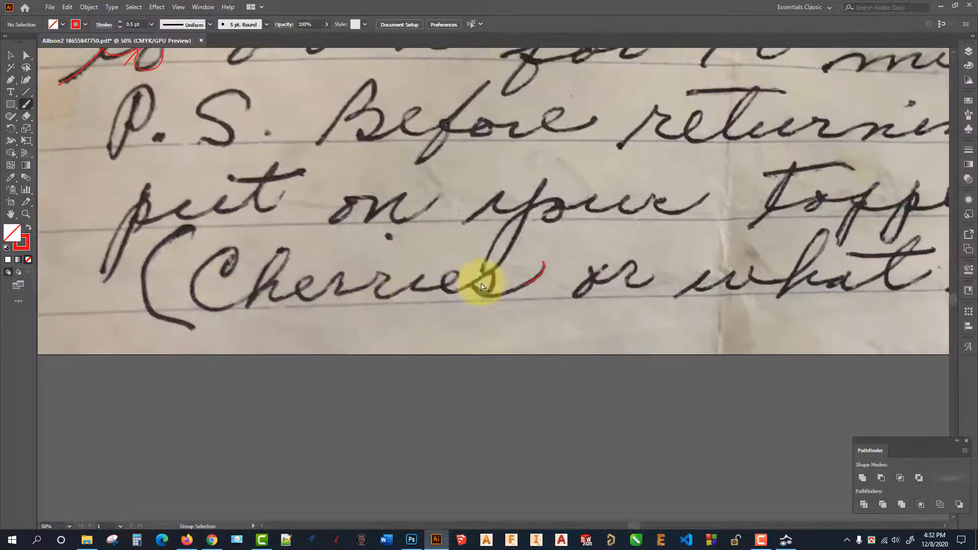
pyautogui.scroll(-1, 295, 176)
pyautogui.scroll(4, 294, 176)
pyautogui.scroll(-2, 371, 197)
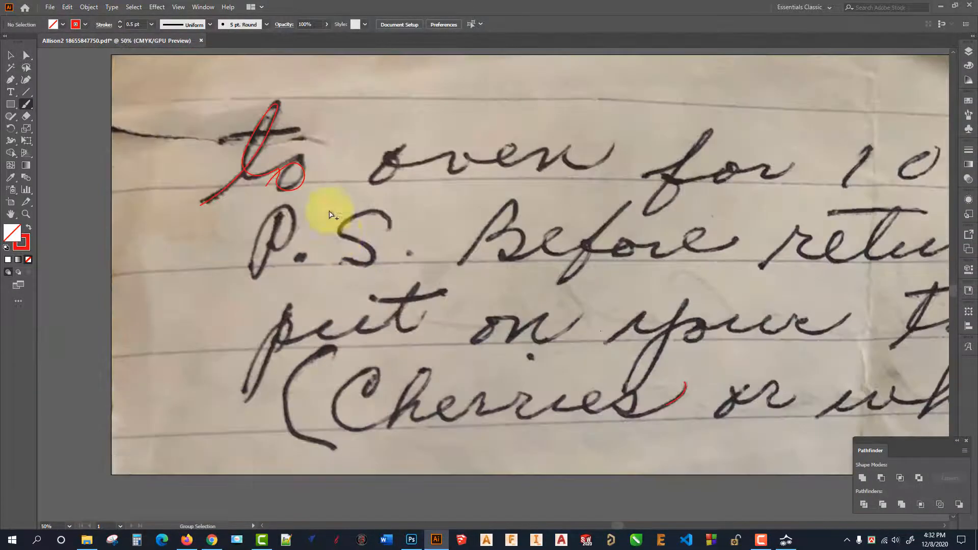
pyautogui.scroll(4, 328, 214)
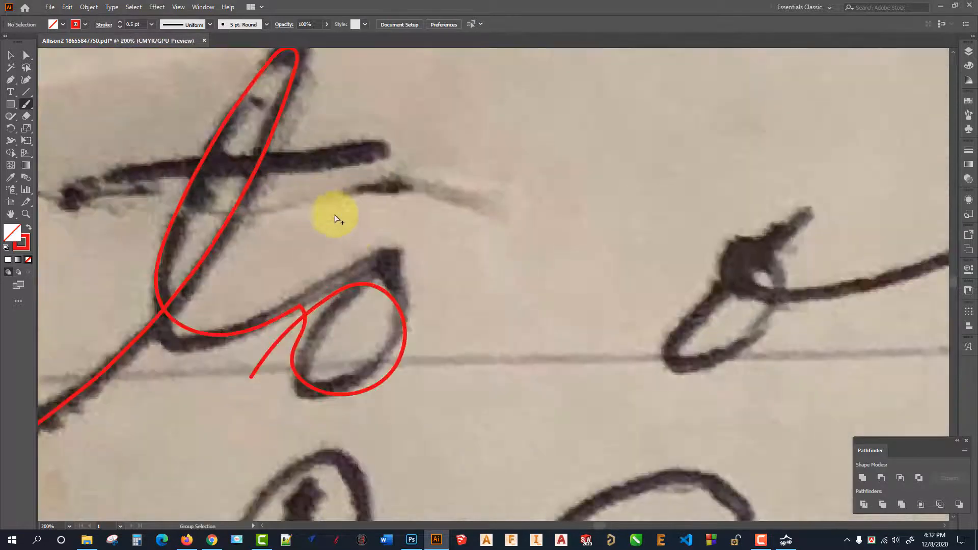
pyautogui.click(361, 284)
pyautogui.moveTo(363, 287); pyautogui.dragTo(389, 256)
pyautogui.moveTo(401, 312); pyautogui.dragTo(400, 307)
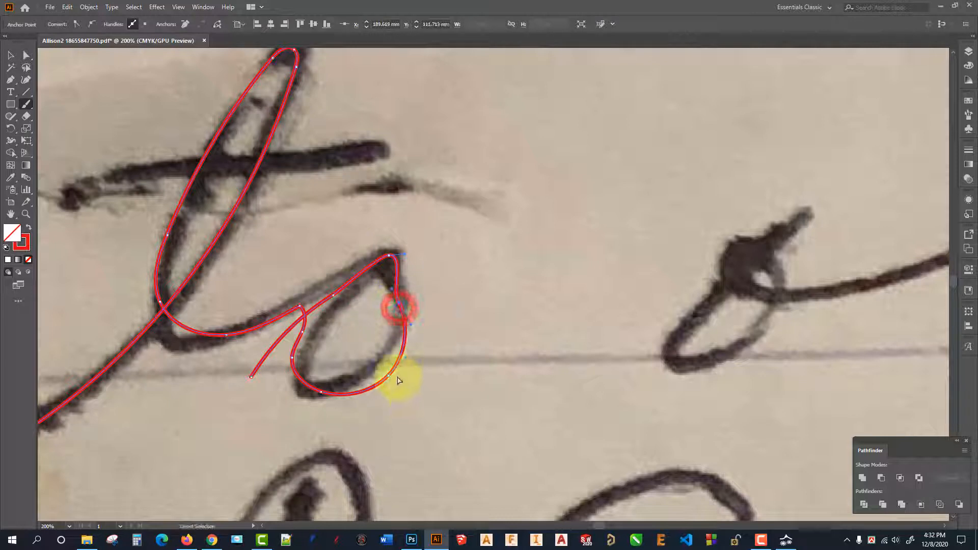
pyautogui.moveTo(387, 373); pyautogui.dragTo(392, 386)
pyautogui.keyDown('ctrl'); pyautogui.click(392, 386); pyautogui.keyUp('ctrl')
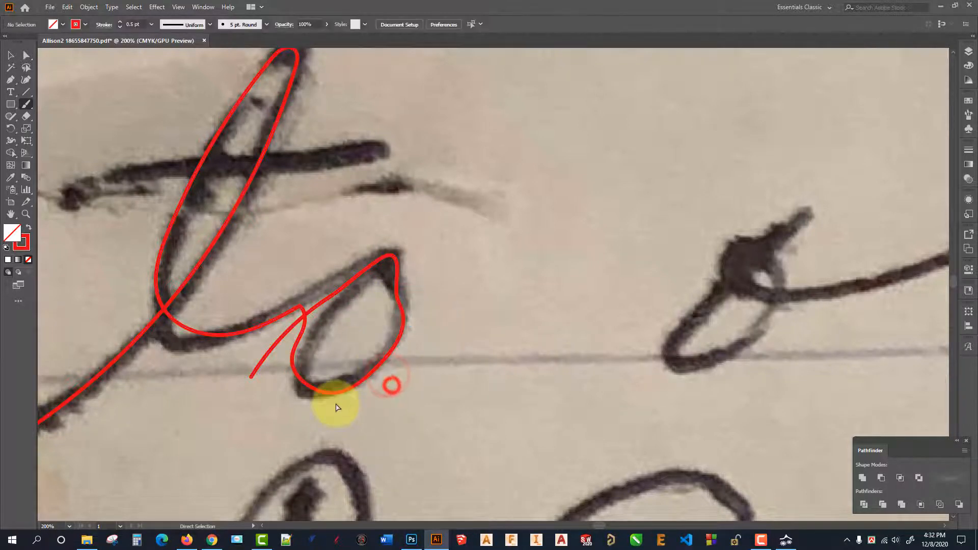
# Step: Move the bottom and left anchor points of the traced "o" in "to" closer to the handwriting
pyautogui.moveTo(333, 406); pyautogui.dragTo(278, 362)
pyautogui.moveTo(319, 391); pyautogui.dragTo(305, 392)
pyautogui.moveTo(292, 358); pyautogui.dragTo(309, 359)
pyautogui.click(309, 359)
pyautogui.click(323, 372)
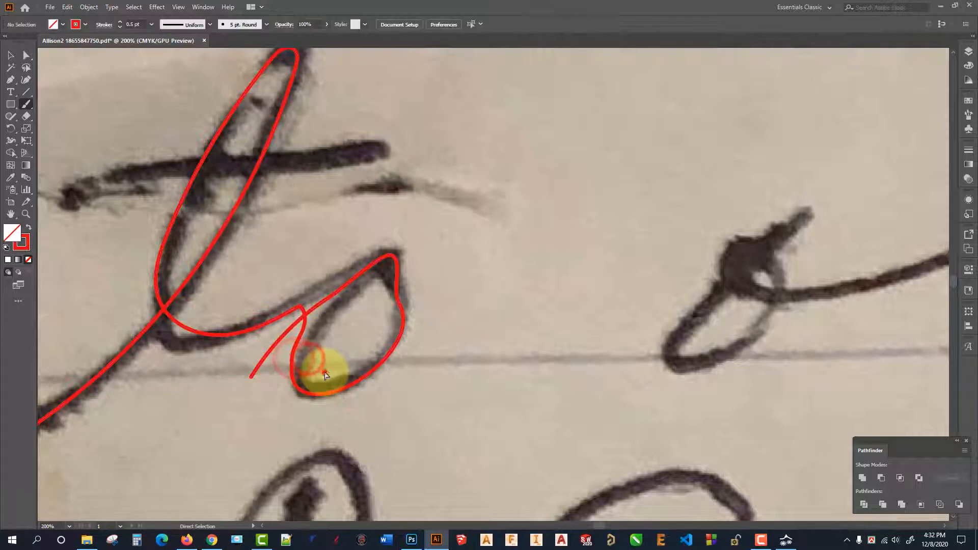
# Step: Move the loose end of the "to" stroke to the junction between the letters and remove the surplus anchor point beside it
pyautogui.moveTo(251, 378); pyautogui.dragTo(299, 307)
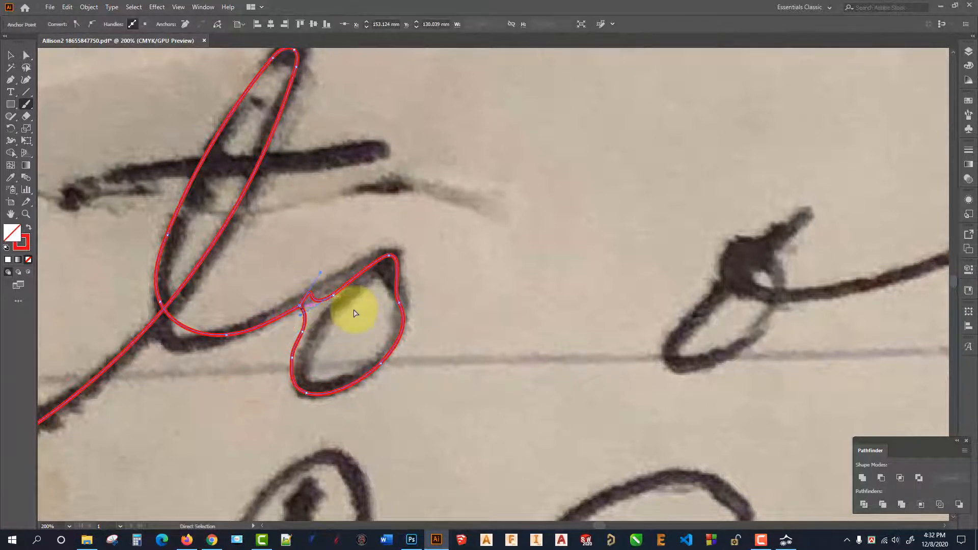
pyautogui.click(334, 296)
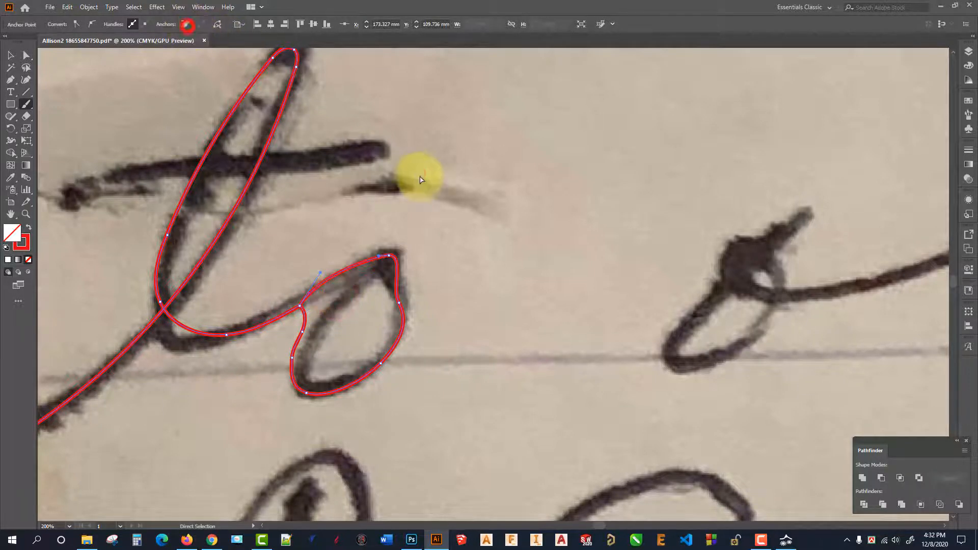
pyautogui.click(415, 174)
pyautogui.scroll(-3, 393, 170)
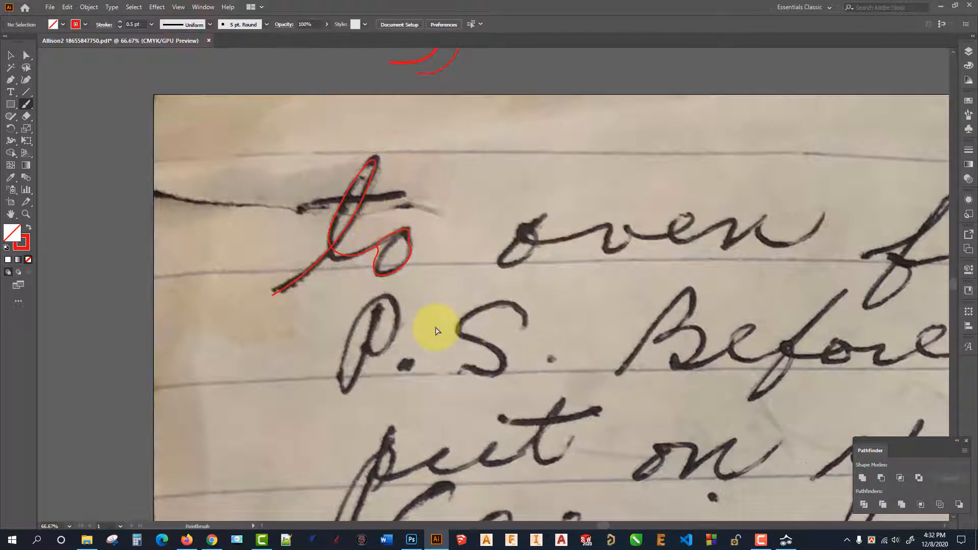
# Step: Select the red trace over the word "to" and delete it
pyautogui.scroll(2, 439, 326)
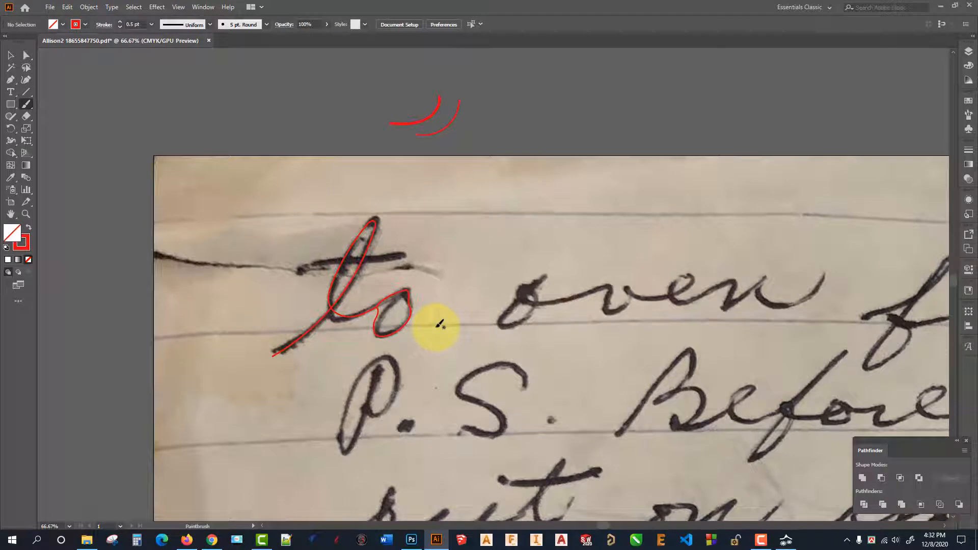
pyautogui.moveTo(590, 410); pyautogui.dragTo(108, 37)
pyautogui.hscroll(1, 488, 372)
pyautogui.click(488, 368)
pyautogui.scroll(-3, 468, 415)
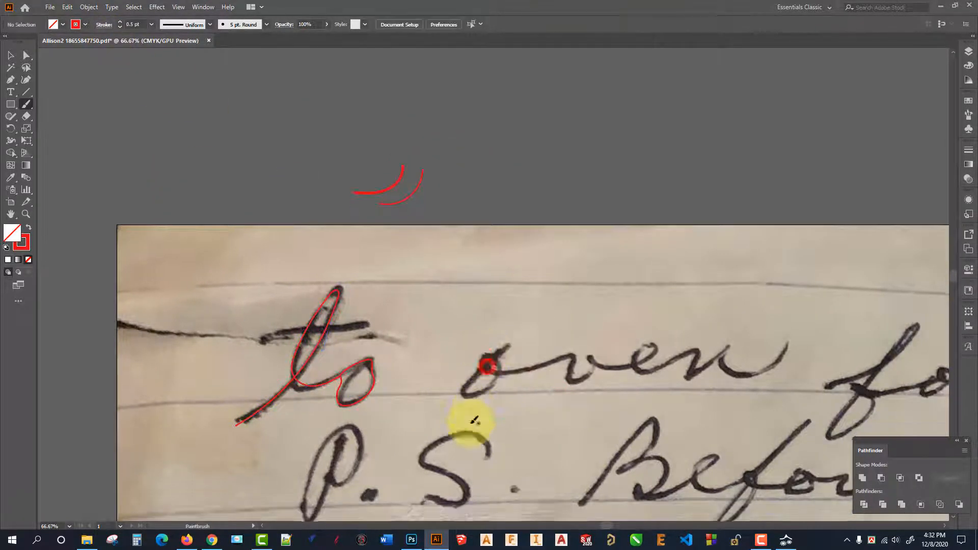
pyautogui.moveTo(479, 419); pyautogui.dragTo(163, 202)
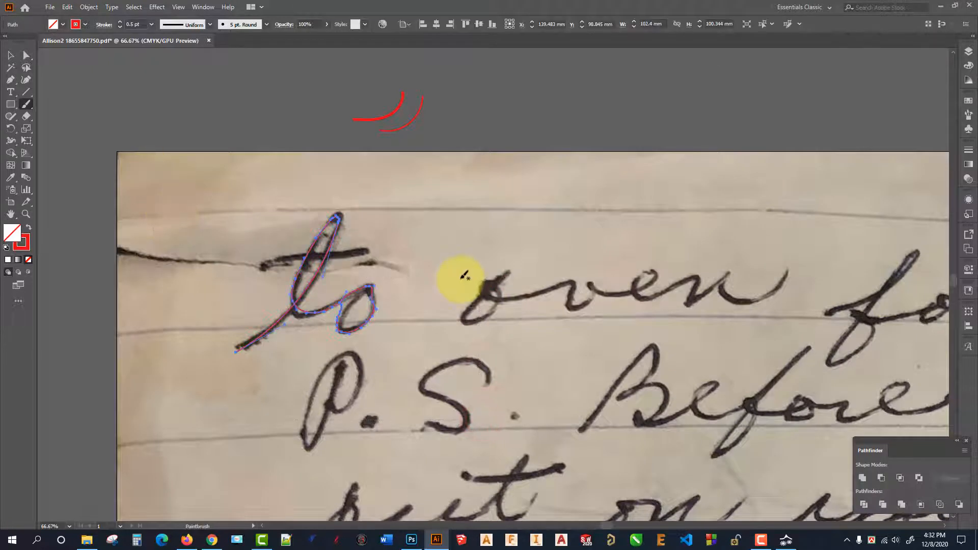
pyautogui.press('Delete')
# Step: Trace the handwritten "to" with one continuous Paintbrush stroke from the "t"'s lower tail through its loop and around the "o", omitting the crossbar
pyautogui.scroll(-1, 332, 269)
pyautogui.scroll(1, 355, 197)
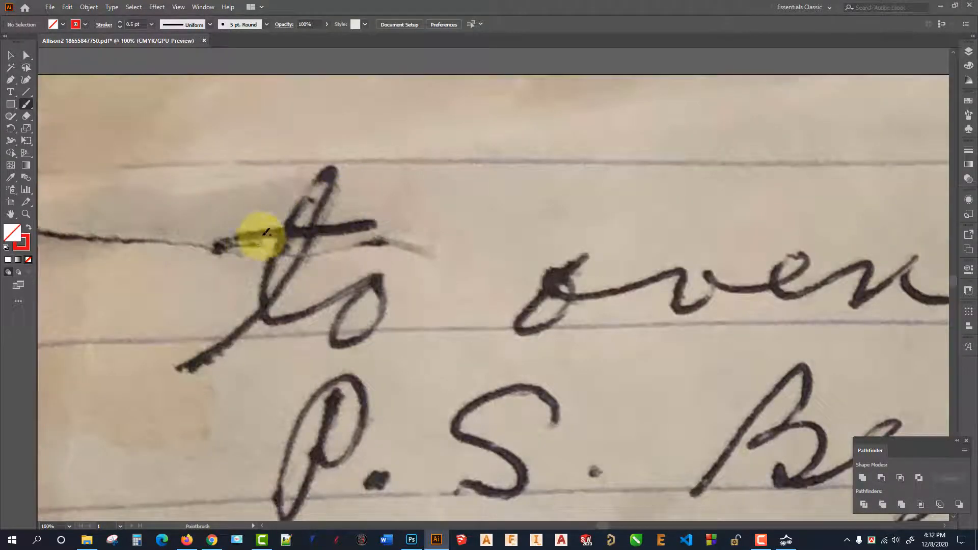
pyautogui.moveTo(265, 232); pyautogui.dragTo(332, 229)
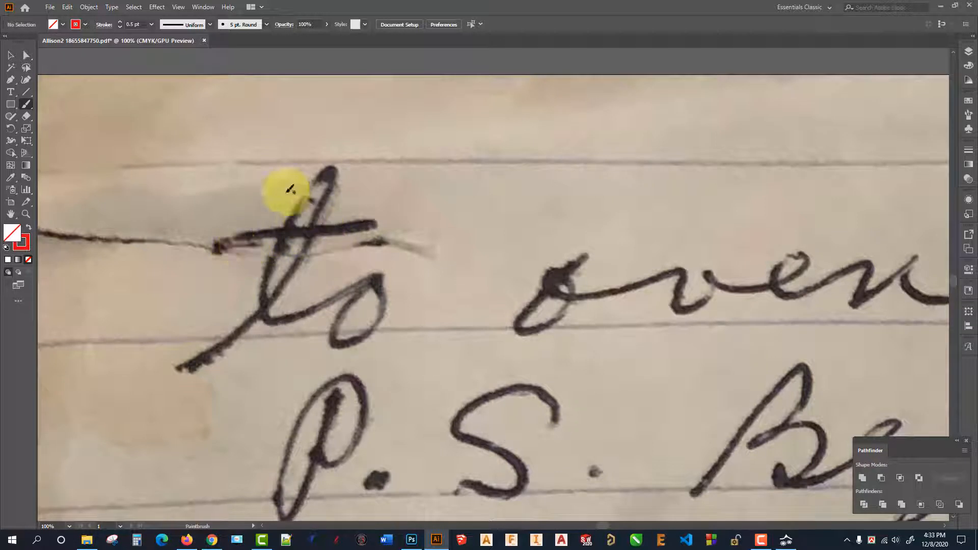
pyautogui.scroll(-1, 273, 200)
pyautogui.moveTo(247, 287); pyautogui.dragTo(176, 332)
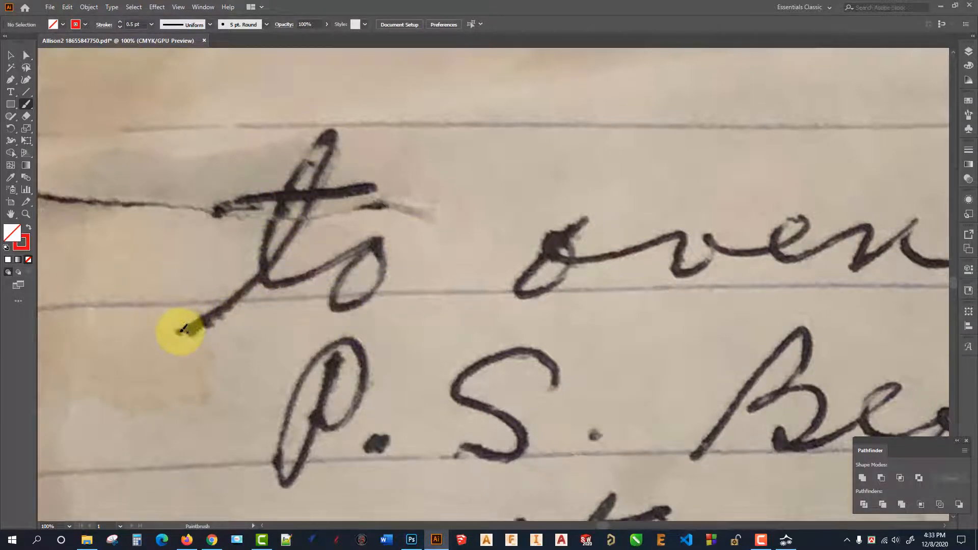
pyautogui.moveTo(181, 331)
pyautogui.mouseDown()
pyautogui.moveTo(262, 274)
pyautogui.moveTo(329, 164)
pyautogui.mouseUp()
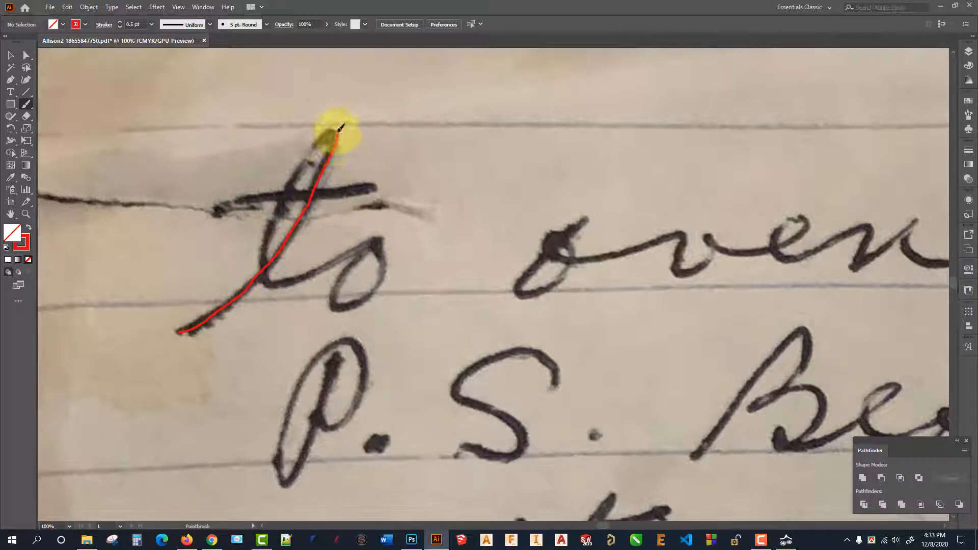
pyautogui.moveTo(327, 135)
pyautogui.mouseDown()
pyautogui.moveTo(301, 151)
pyautogui.moveTo(262, 273)
pyautogui.moveTo(320, 267)
pyautogui.moveTo(371, 238)
pyautogui.mouseUp()
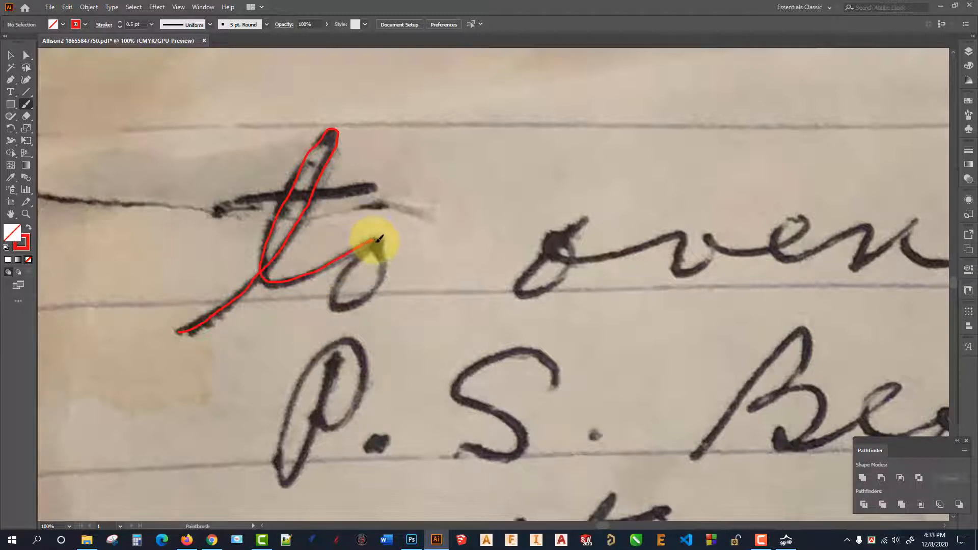
pyautogui.moveTo(385, 254)
pyautogui.mouseDown()
pyautogui.moveTo(361, 304)
pyautogui.moveTo(338, 310)
pyautogui.moveTo(334, 294)
pyautogui.moveTo(372, 238)
pyautogui.mouseUp()
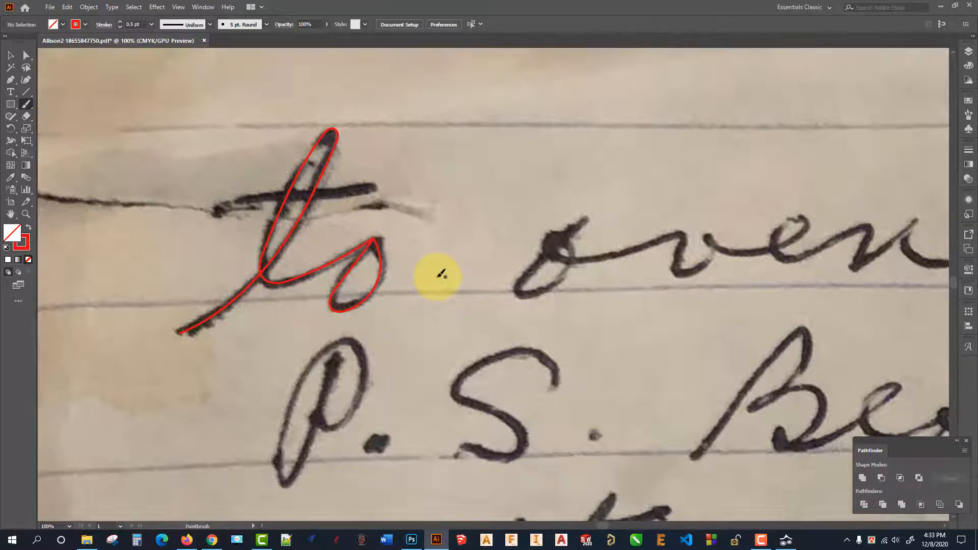
# Step: Remove the anchor point on the left side of the newly traced "o", deselect the path and return to the Paintbrush
pyautogui.scroll(3, 366, 263)
pyautogui.scroll(-3, 476, 297)
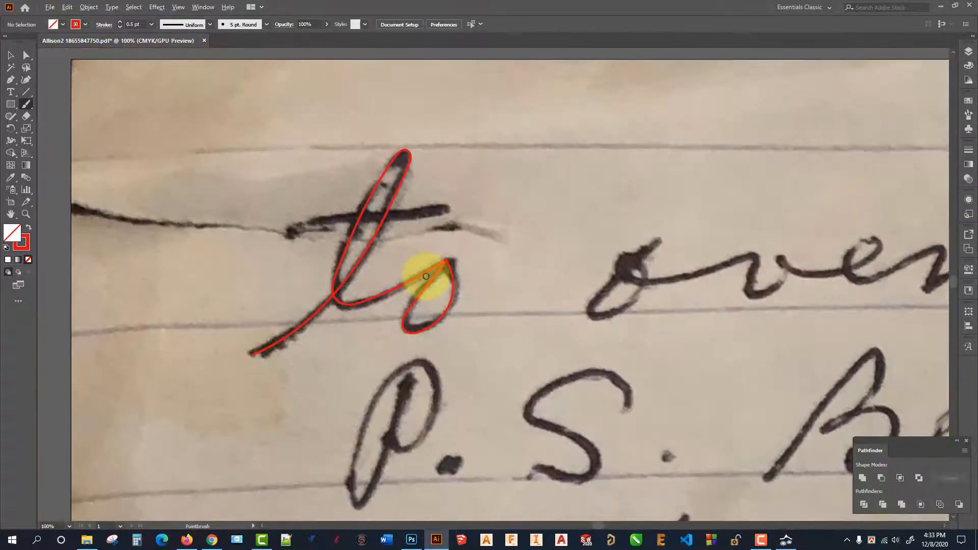
pyautogui.scroll(1, 426, 277)
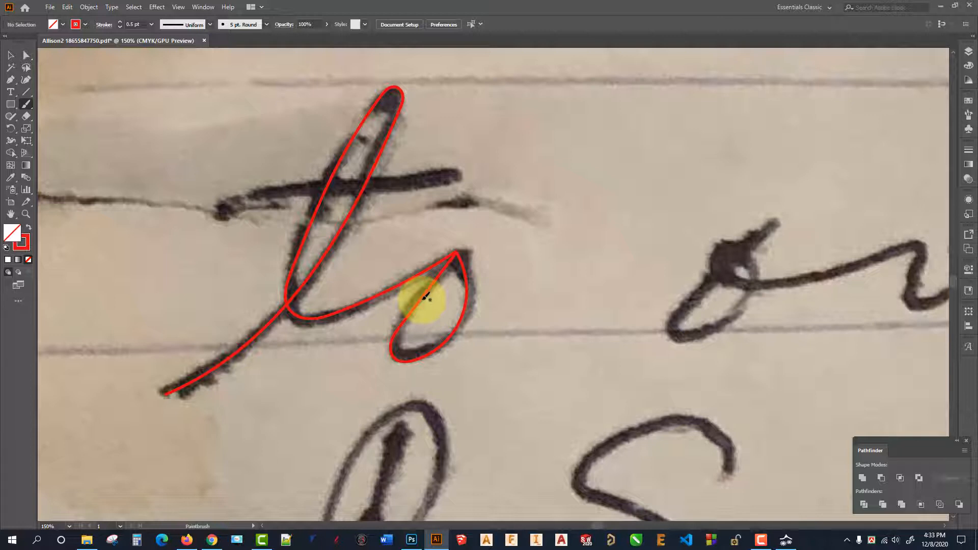
pyautogui.press('ctrl')
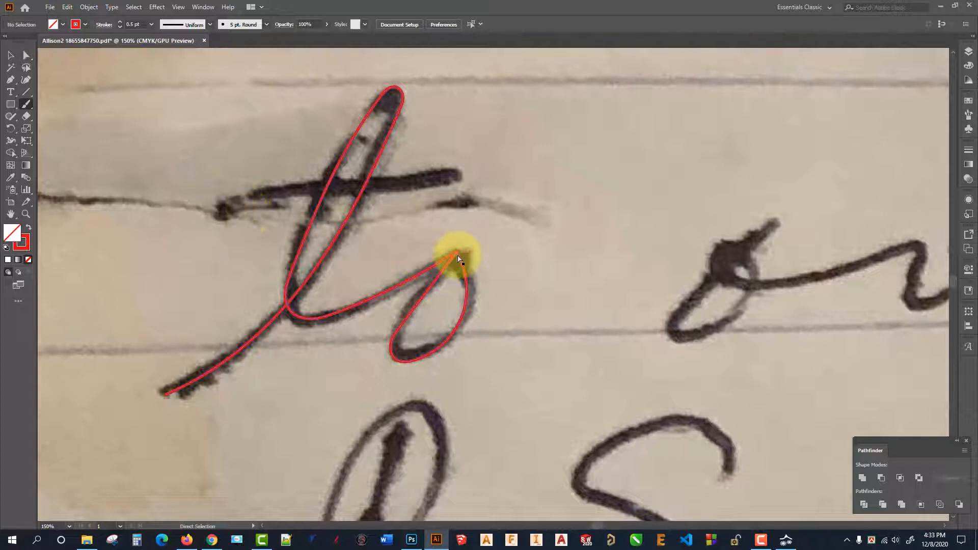
pyautogui.keyDown('ctrl'); pyautogui.click(457, 253); pyautogui.keyUp('ctrl')
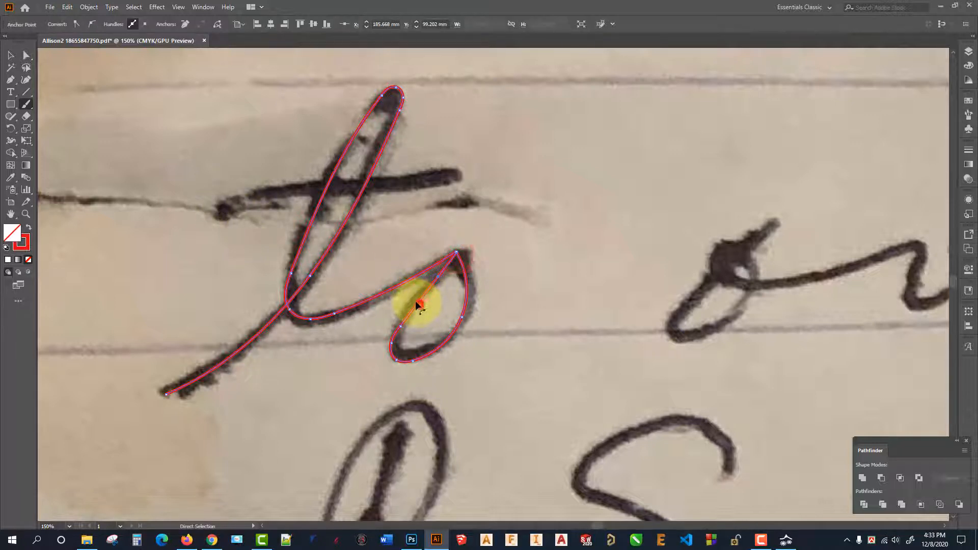
pyautogui.moveTo(417, 305); pyautogui.dragTo(411, 327)
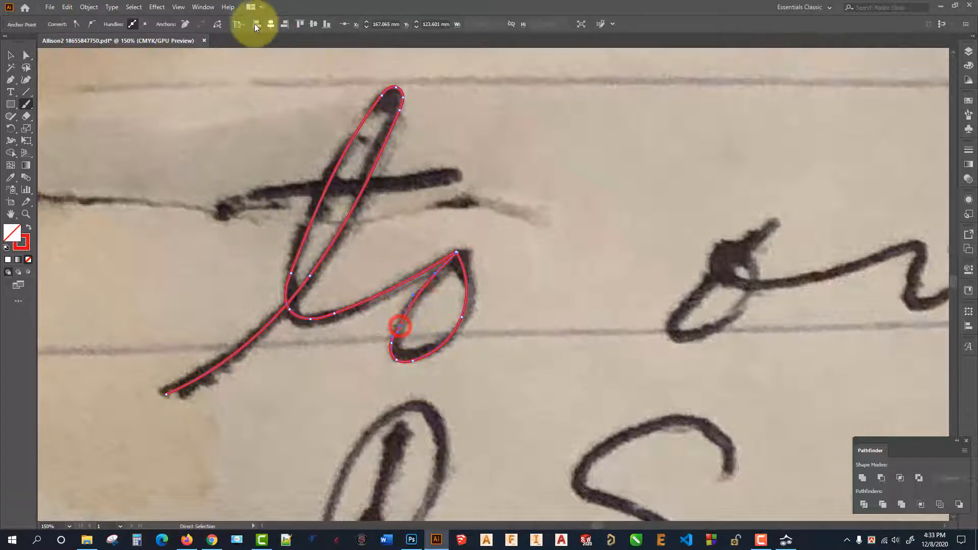
pyautogui.click(185, 24)
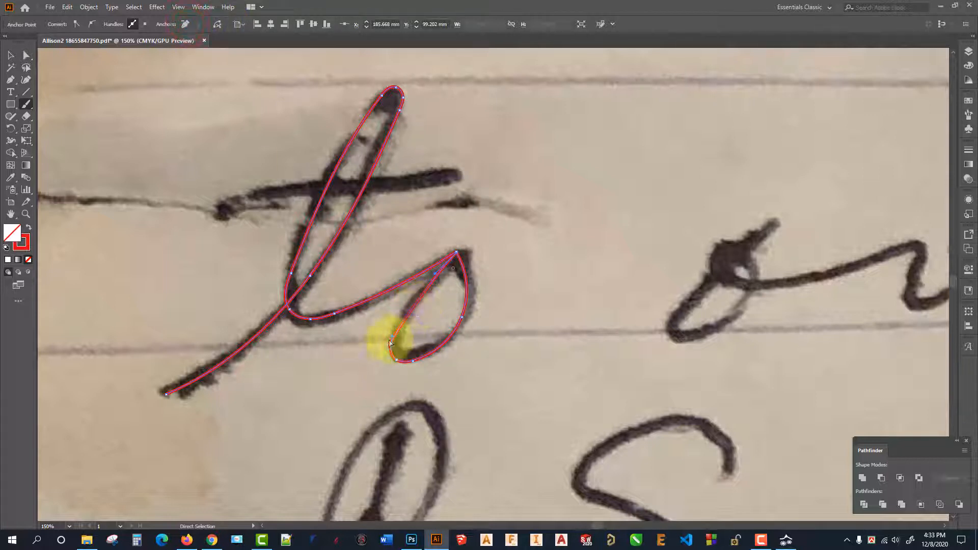
pyautogui.click(416, 343)
pyautogui.press('b')
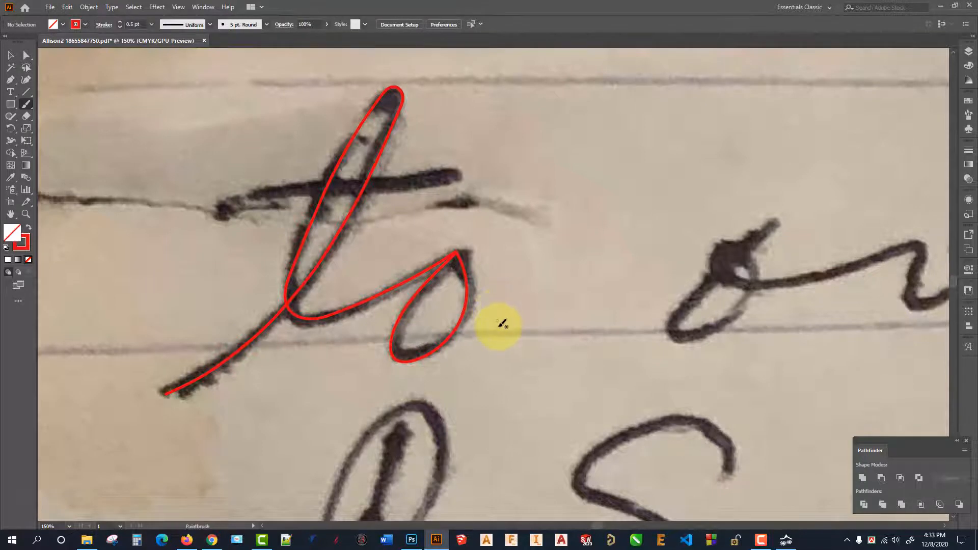
# Step: Trace the crossbar of the "t" in "to" with one Paintbrush stroke along its full length, undoing and redrawing inaccurate attempts
pyautogui.scroll(2, 502, 324)
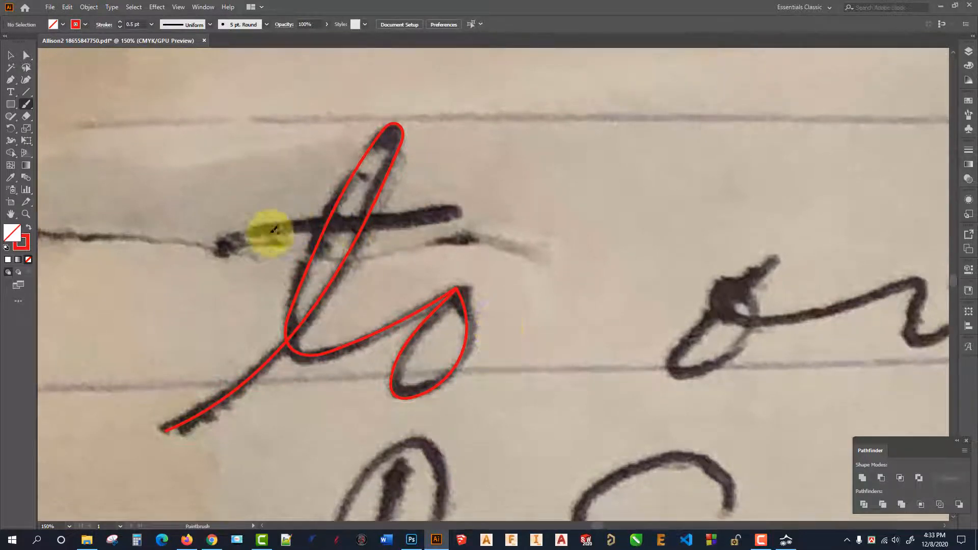
pyautogui.moveTo(225, 252)
pyautogui.mouseDown()
pyautogui.moveTo(321, 225)
pyautogui.moveTo(456, 215)
pyautogui.mouseUp()
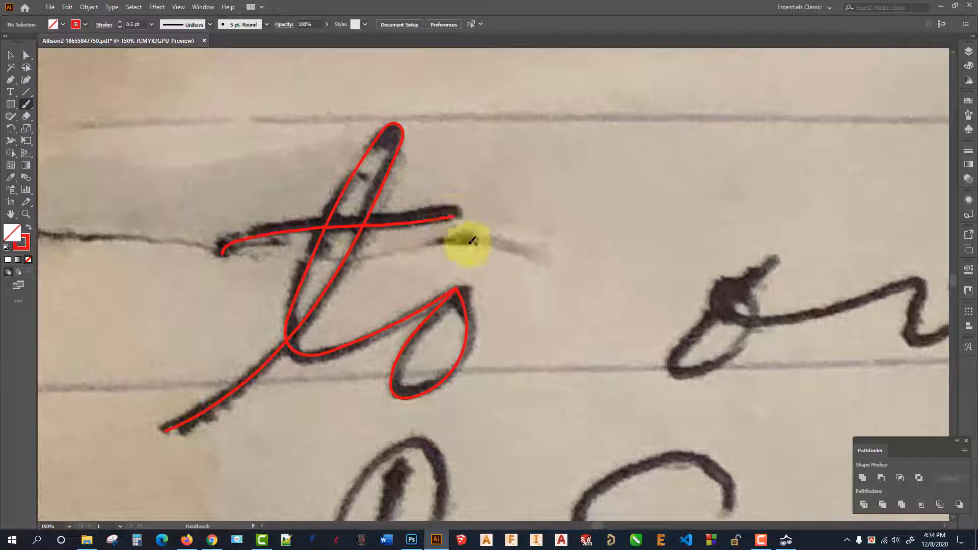
pyautogui.hotkey('ctrl', 'z')
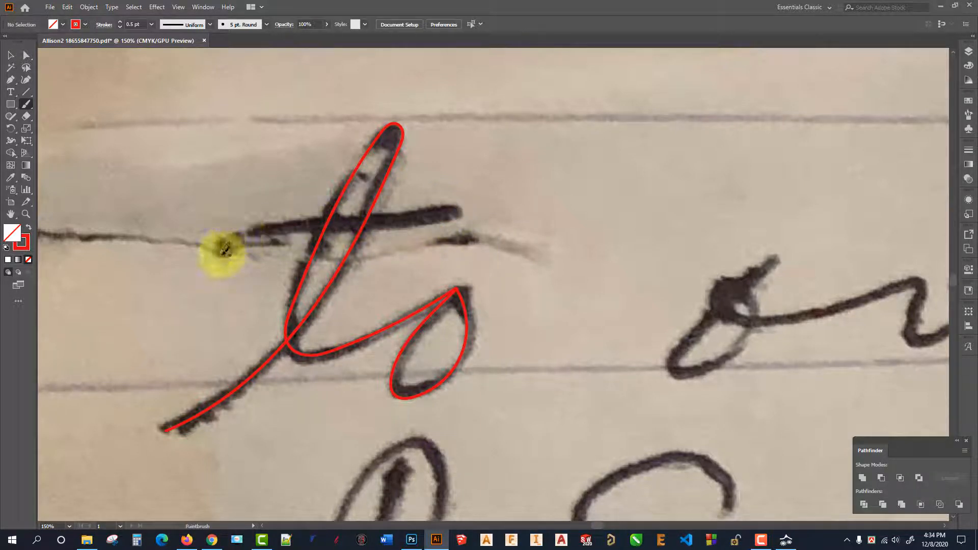
pyautogui.moveTo(223, 251)
pyautogui.mouseDown()
pyautogui.moveTo(323, 218)
pyautogui.moveTo(469, 214)
pyautogui.moveTo(459, 214)
pyautogui.mouseUp()
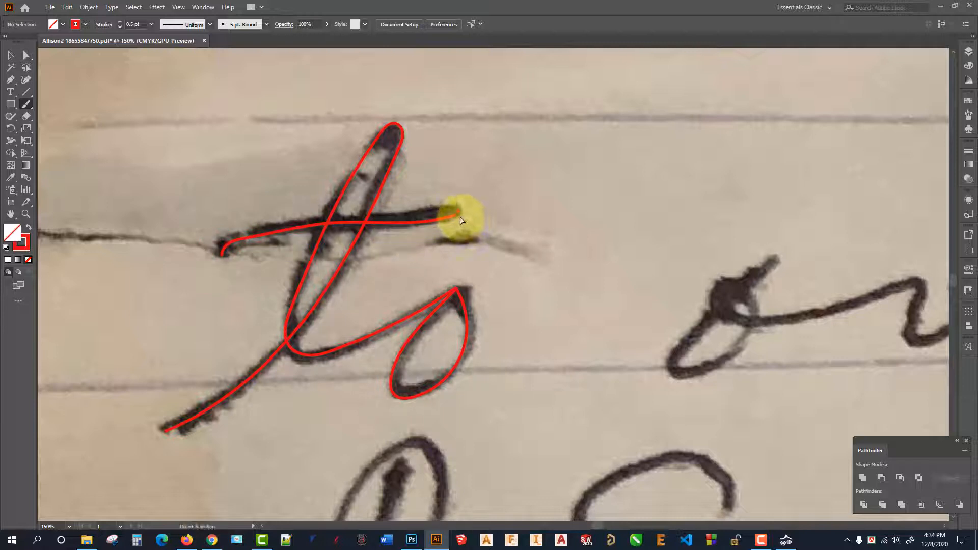
pyautogui.hotkey('ctrl', 'z')
pyautogui.moveTo(219, 251)
pyautogui.mouseDown()
pyautogui.moveTo(278, 231)
pyautogui.moveTo(452, 207)
pyautogui.mouseUp()
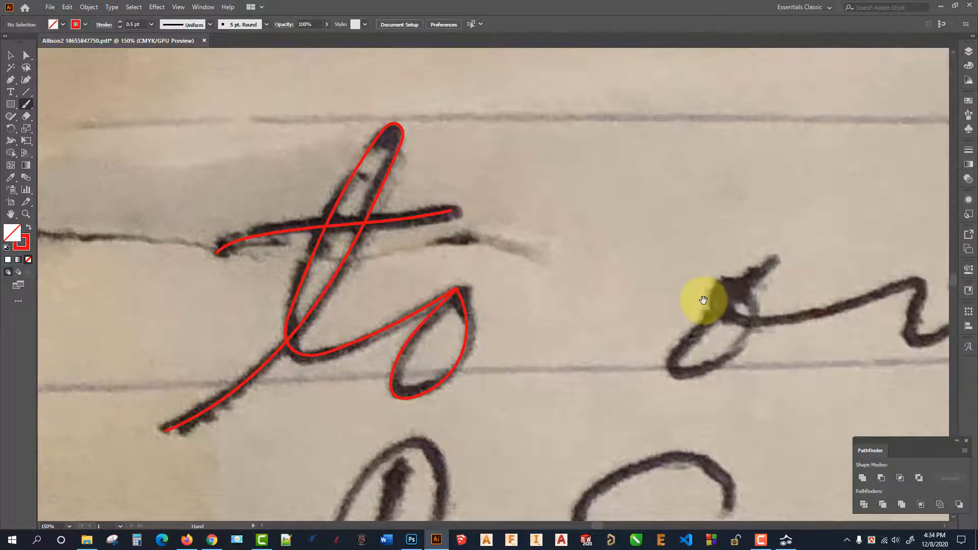
# Step: Set the stroke weight to 1 pt and trace the handwritten word "oven" with one continuous Paintbrush stroke
pyautogui.moveTo(703, 299)
pyautogui.mouseDown()
pyautogui.moveTo(542, 245)
pyautogui.moveTo(676, 296)
pyautogui.mouseUp()
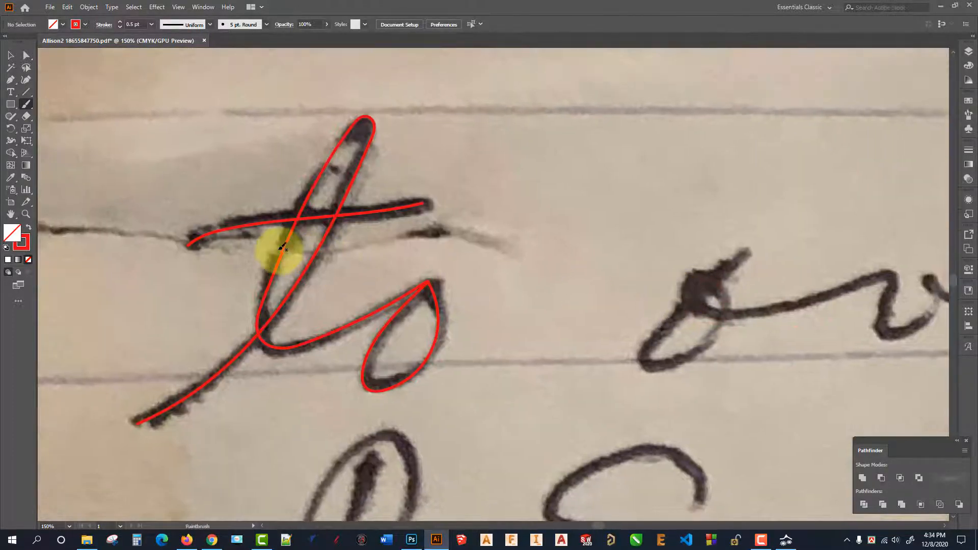
pyautogui.click(152, 25)
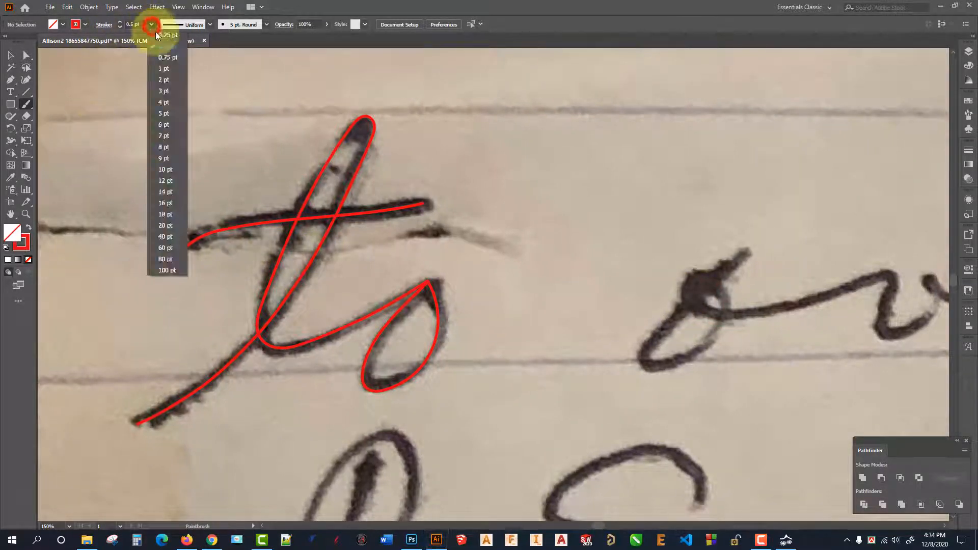
pyautogui.click(164, 69)
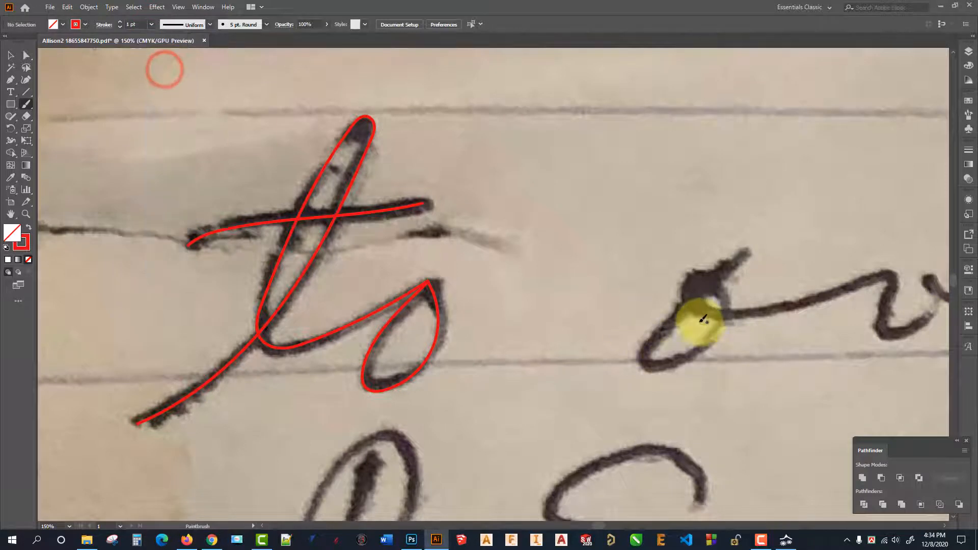
pyautogui.moveTo(766, 322)
pyautogui.mouseDown()
pyautogui.moveTo(533, 314)
pyautogui.moveTo(195, 267)
pyautogui.mouseUp()
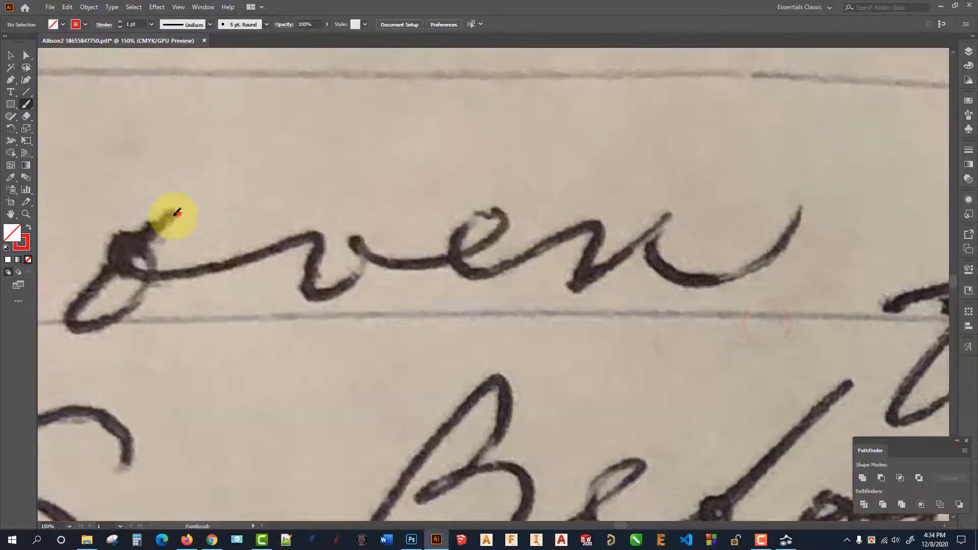
pyautogui.moveTo(178, 213)
pyautogui.mouseDown()
pyautogui.moveTo(94, 278)
pyautogui.moveTo(72, 321)
pyautogui.moveTo(110, 320)
pyautogui.moveTo(156, 284)
pyautogui.moveTo(149, 245)
pyautogui.moveTo(133, 240)
pyautogui.moveTo(117, 250)
pyautogui.moveTo(137, 266)
pyautogui.moveTo(173, 269)
pyautogui.moveTo(321, 233)
pyautogui.moveTo(309, 278)
pyautogui.moveTo(324, 293)
pyautogui.moveTo(357, 274)
pyautogui.moveTo(364, 239)
pyautogui.moveTo(376, 257)
pyautogui.moveTo(454, 252)
pyautogui.moveTo(511, 219)
pyautogui.moveTo(500, 211)
pyautogui.moveTo(464, 230)
pyautogui.moveTo(462, 261)
pyautogui.moveTo(477, 271)
pyautogui.moveTo(601, 221)
pyautogui.moveTo(581, 279)
pyautogui.moveTo(672, 209)
pyautogui.moveTo(658, 254)
pyautogui.moveTo(669, 269)
pyautogui.moveTo(700, 275)
pyautogui.moveTo(768, 255)
pyautogui.moveTo(800, 210)
pyautogui.mouseUp()
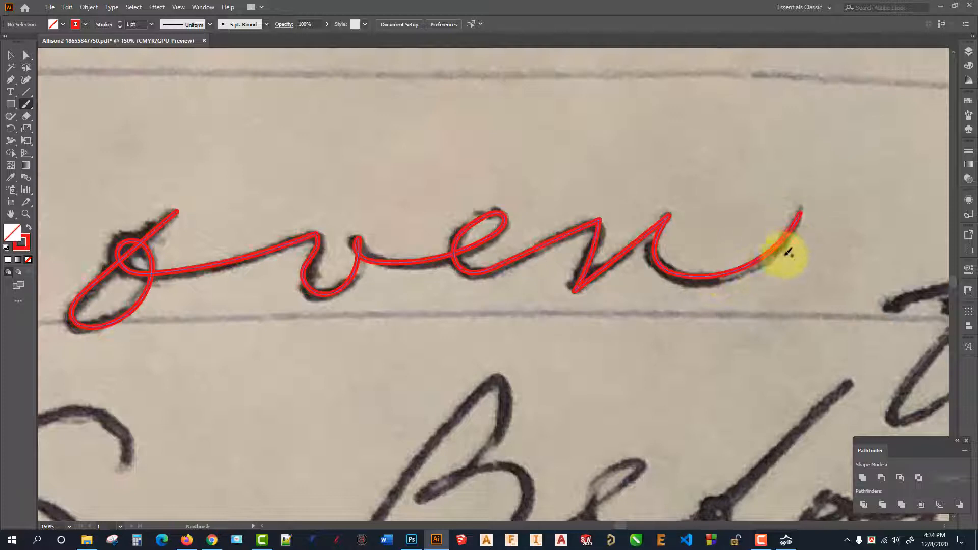
# Step: Select the "oven" trace with the Selection tool, set its stroke weight to 0.25 pt and deselect it
pyautogui.click(7, 59)
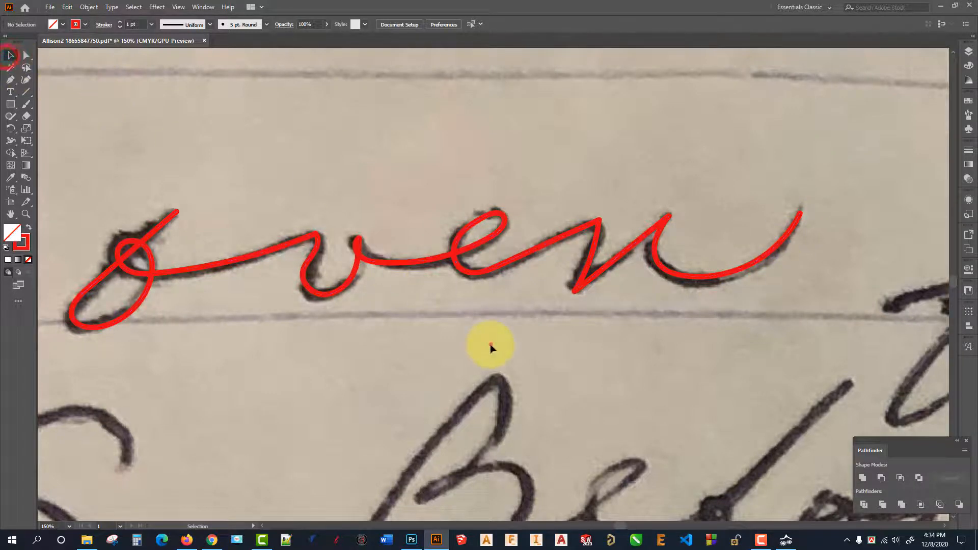
pyautogui.moveTo(490, 343); pyautogui.dragTo(262, 158)
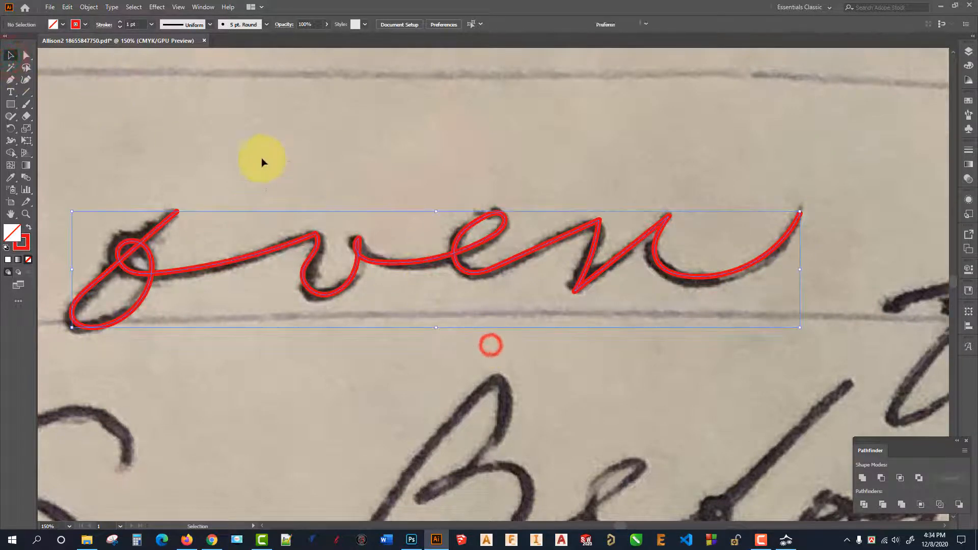
pyautogui.click(151, 24)
pyautogui.click(162, 35)
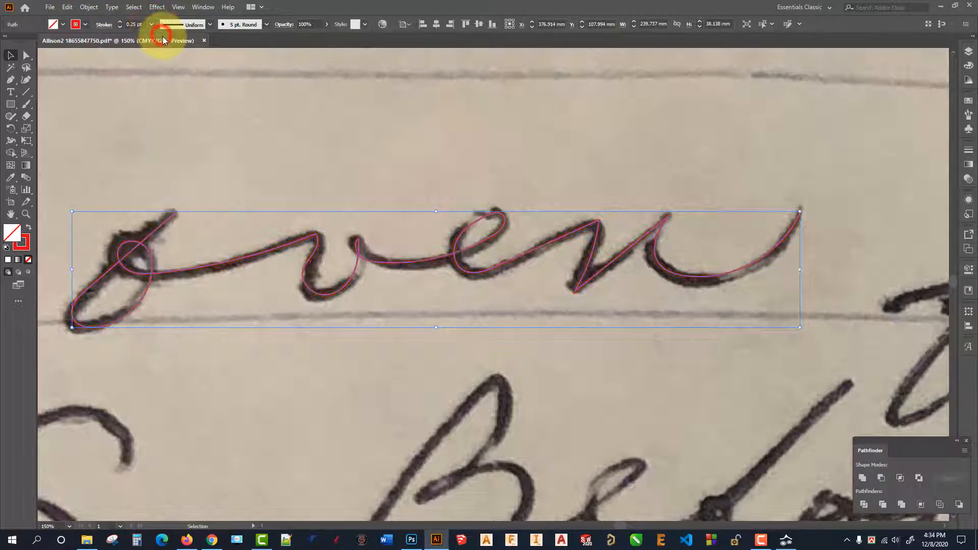
pyautogui.click(391, 163)
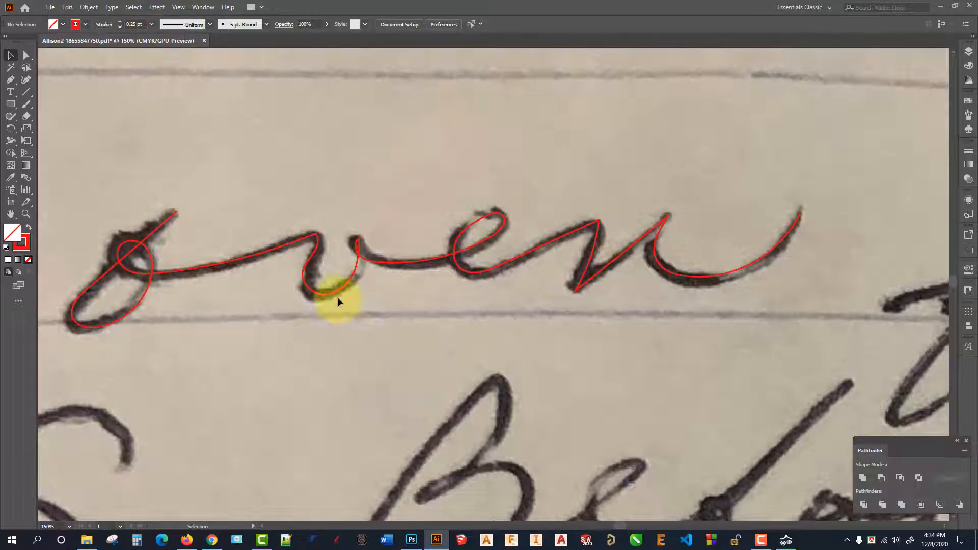
# Step: Try to shift the whole "oven" trace over the handwriting and undo the move
pyautogui.moveTo(333, 294)
pyautogui.mouseDown()
pyautogui.moveTo(370, 164)
pyautogui.moveTo(326, 298)
pyautogui.moveTo(329, 289)
pyautogui.mouseUp()
pyautogui.click(440, 327)
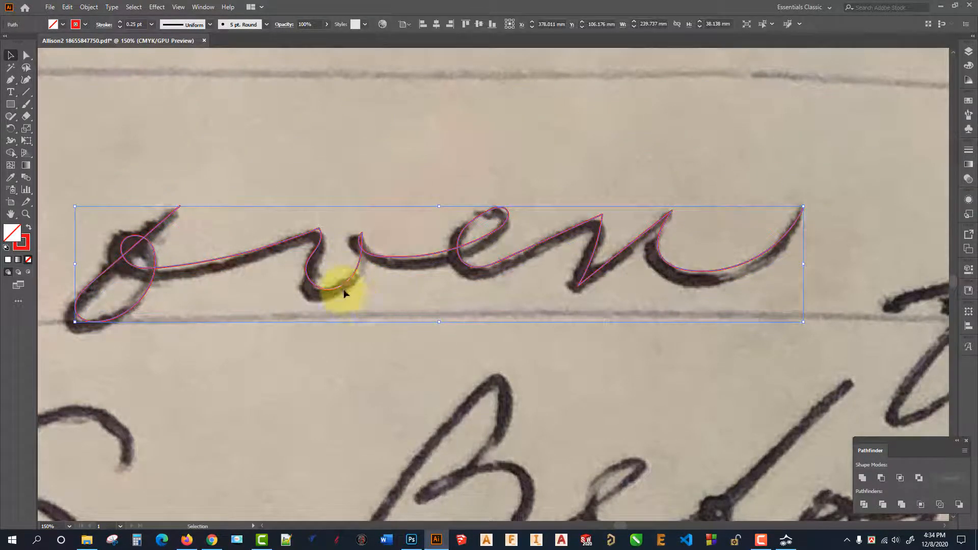
pyautogui.click(356, 342)
pyautogui.hotkey('ctrl', 'z')
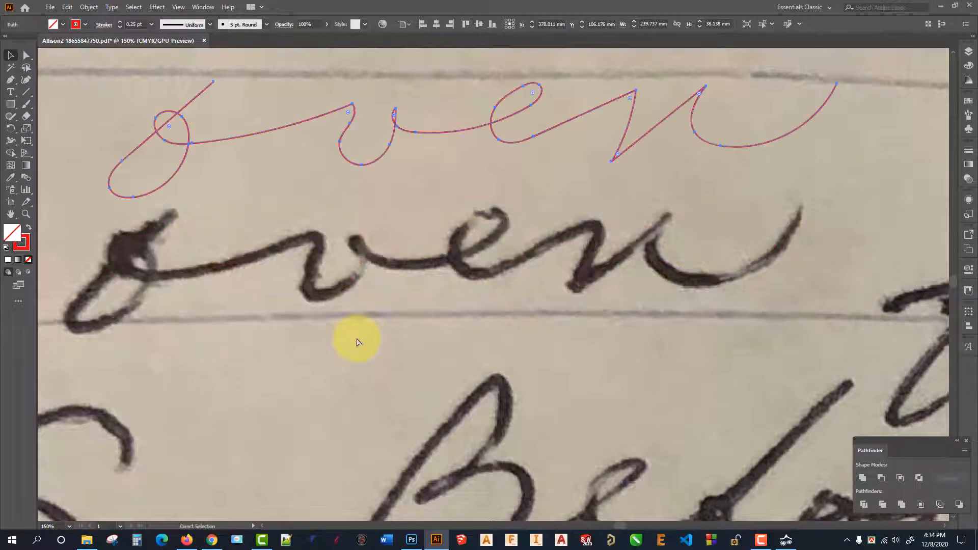
pyautogui.hotkey('ctrl', 'shift', 'z')
# Step: Select the red trace over the word "oven" and delete it
pyautogui.click(356, 345)
pyautogui.moveTo(392, 324); pyautogui.dragTo(321, 204)
pyautogui.press('Delete')
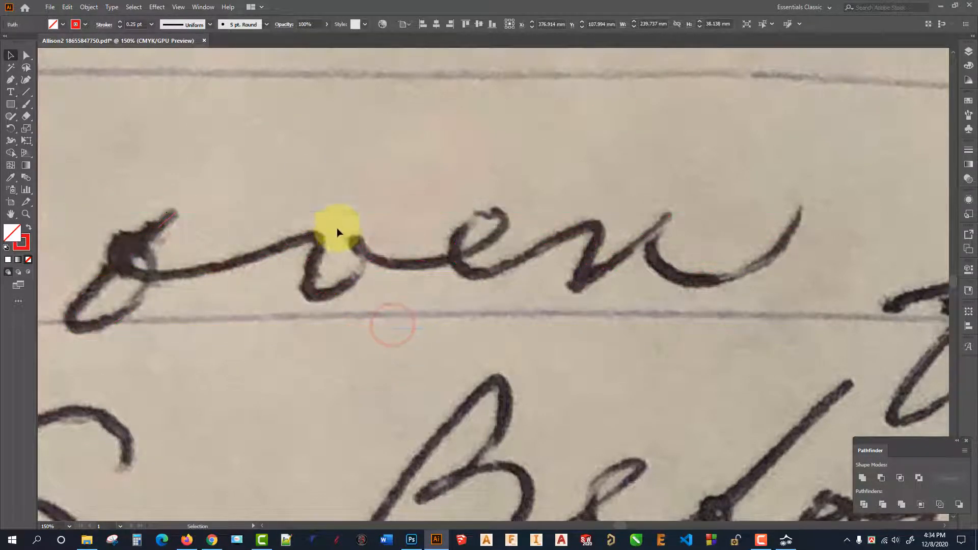
# Step: Trace the handwritten "oven" with one continuous 0.25 pt Paintbrush stroke from the "o"'s upper tip to the "n"'s final upstroke, undoing the partial attempt
pyautogui.click(26, 104)
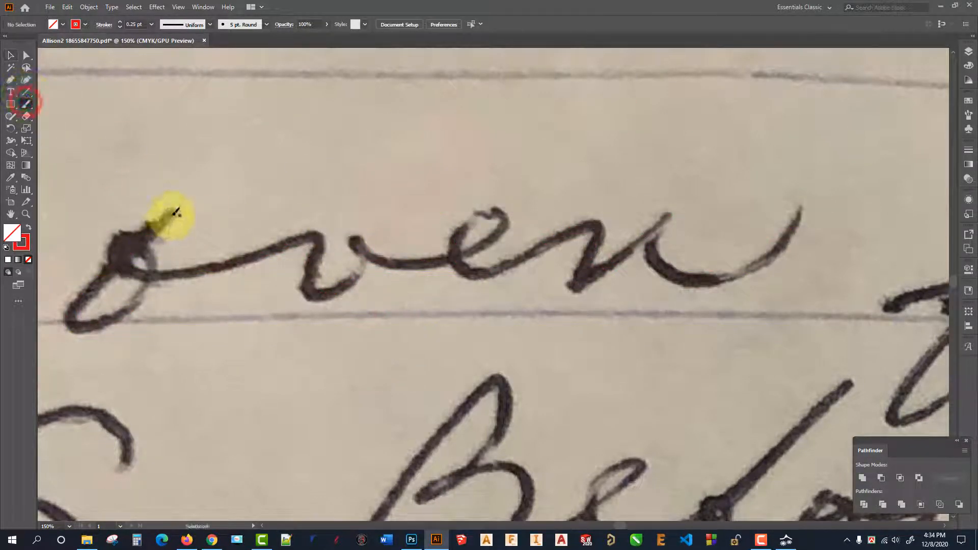
pyautogui.moveTo(172, 214)
pyautogui.mouseDown()
pyautogui.moveTo(79, 303)
pyautogui.moveTo(71, 324)
pyautogui.moveTo(95, 329)
pyautogui.moveTo(146, 292)
pyautogui.moveTo(151, 255)
pyautogui.moveTo(131, 241)
pyautogui.moveTo(124, 260)
pyautogui.moveTo(154, 273)
pyautogui.moveTo(220, 260)
pyautogui.moveTo(385, 259)
pyautogui.mouseUp()
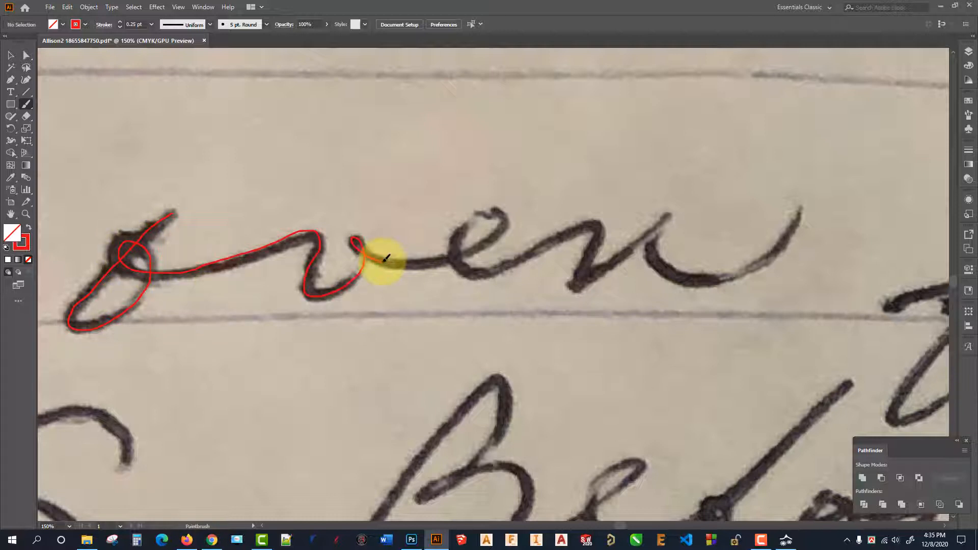
pyautogui.moveTo(414, 261)
pyautogui.mouseDown()
pyautogui.moveTo(443, 261)
pyautogui.moveTo(490, 233)
pyautogui.moveTo(500, 249)
pyautogui.moveTo(469, 267)
pyautogui.mouseUp()
pyautogui.hotkey('ctrl', 'z')
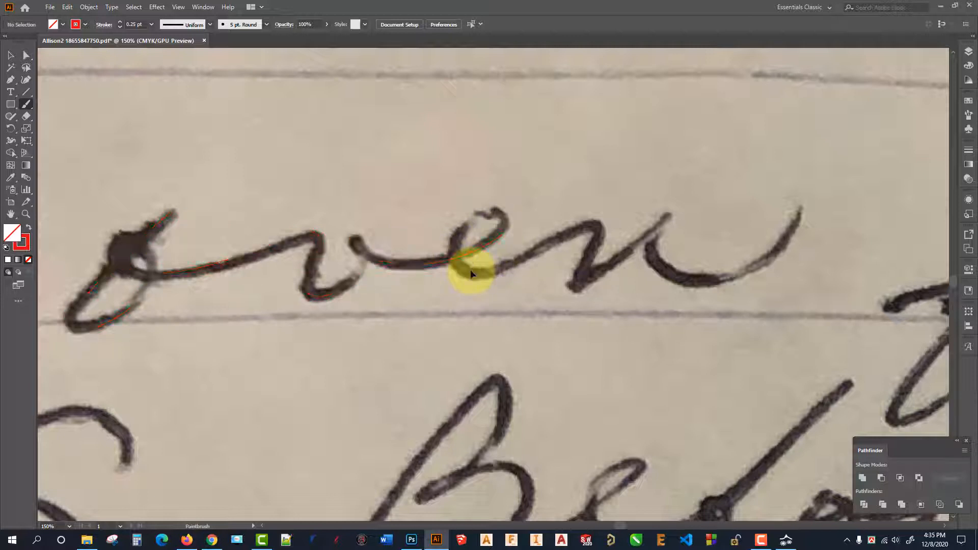
pyautogui.moveTo(173, 214)
pyautogui.mouseDown()
pyautogui.moveTo(109, 262)
pyautogui.moveTo(71, 315)
pyautogui.moveTo(92, 321)
pyautogui.moveTo(131, 299)
pyautogui.moveTo(148, 247)
pyautogui.moveTo(124, 234)
pyautogui.moveTo(114, 247)
pyautogui.moveTo(138, 269)
pyautogui.moveTo(315, 230)
pyautogui.moveTo(312, 271)
pyautogui.moveTo(339, 277)
pyautogui.moveTo(360, 257)
pyautogui.moveTo(358, 234)
pyautogui.moveTo(397, 265)
pyautogui.moveTo(442, 264)
pyautogui.moveTo(510, 220)
pyautogui.moveTo(465, 230)
pyautogui.moveTo(454, 258)
pyautogui.moveTo(493, 267)
pyautogui.moveTo(598, 219)
pyautogui.moveTo(581, 275)
pyautogui.moveTo(662, 219)
pyautogui.moveTo(654, 251)
pyautogui.moveTo(672, 271)
pyautogui.moveTo(704, 275)
pyautogui.moveTo(747, 270)
pyautogui.moveTo(794, 228)
pyautogui.mouseUp()
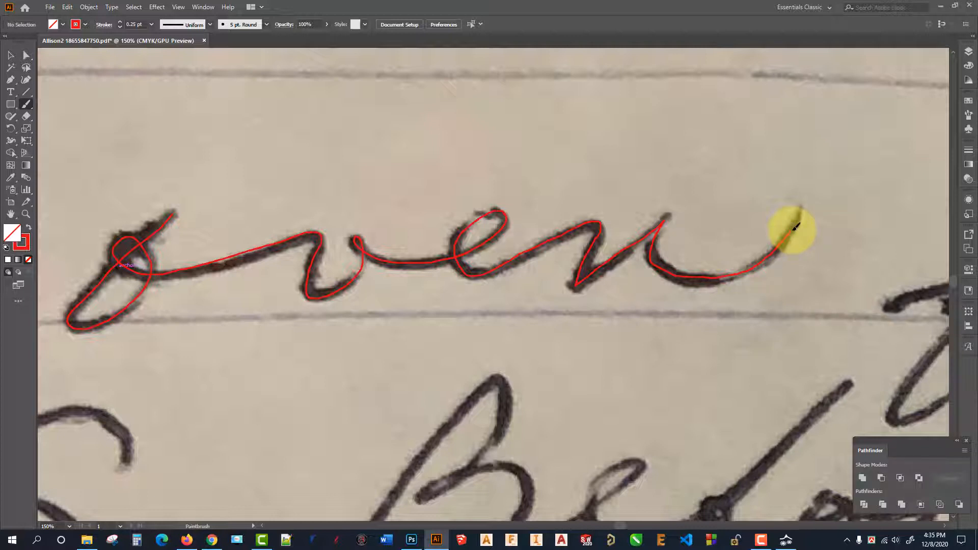
pyautogui.moveTo(800, 216); pyautogui.dragTo(801, 209)
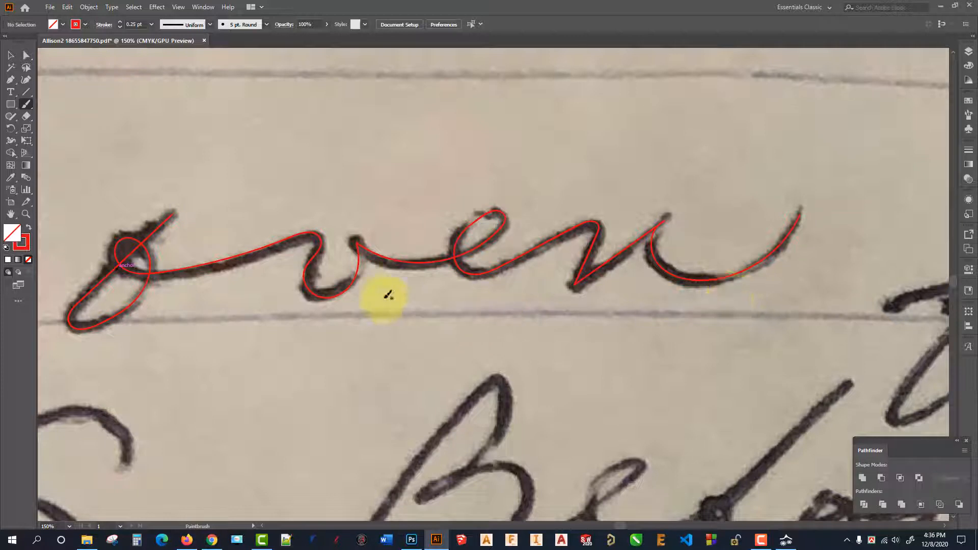
# Step: Reshape the lower curve of the "v" in the "oven" trace by adjusting its anchor points with Direct Selection, and deselect the path
pyautogui.click(14, 57)
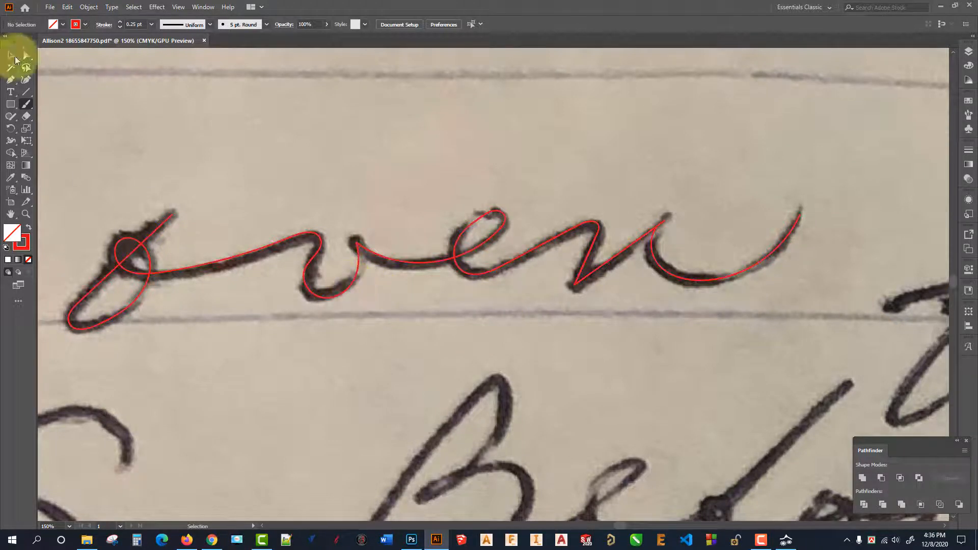
pyautogui.click(26, 57)
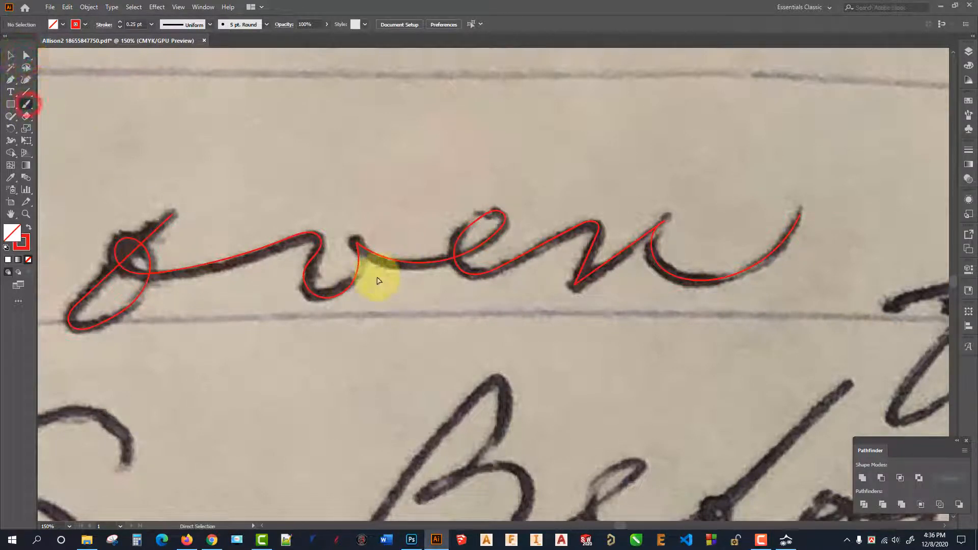
pyautogui.click(354, 283)
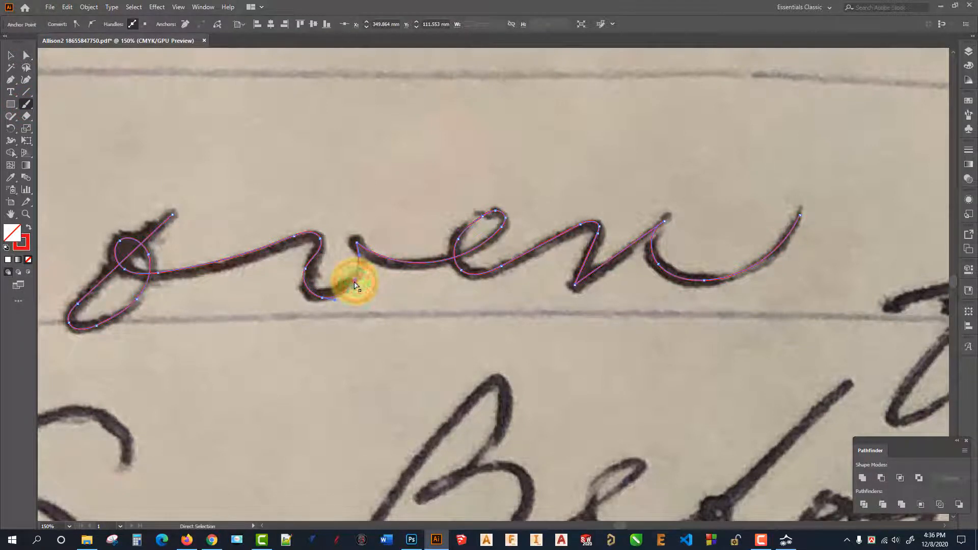
pyautogui.moveTo(354, 282)
pyautogui.mouseDown()
pyautogui.moveTo(359, 275)
pyautogui.moveTo(309, 294)
pyautogui.mouseUp()
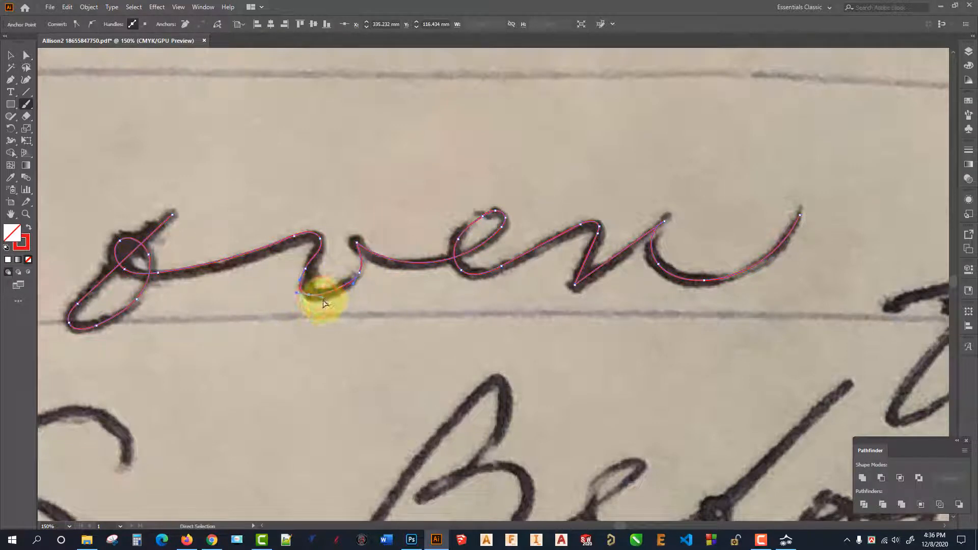
pyautogui.click(323, 300)
pyautogui.click(334, 317)
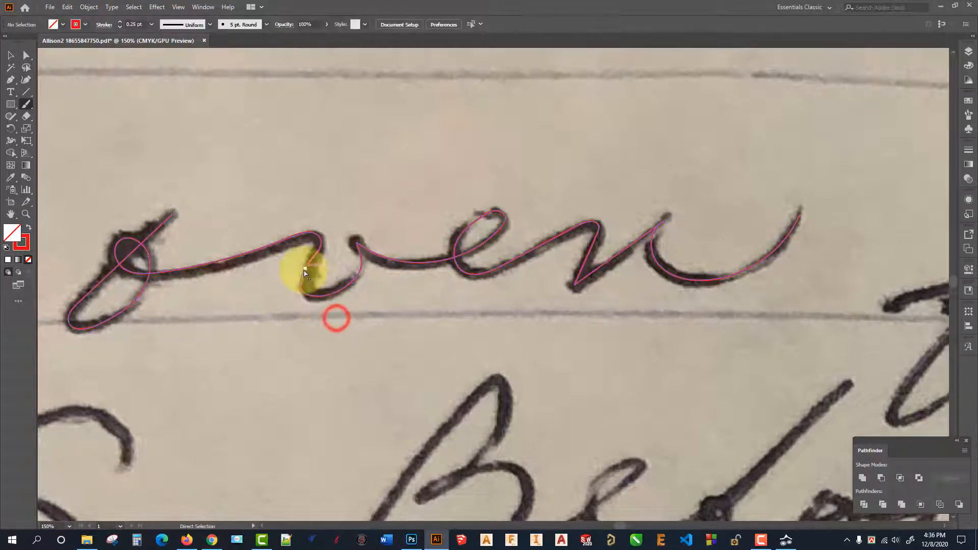
pyautogui.moveTo(304, 271); pyautogui.dragTo(321, 322)
pyautogui.click(322, 273)
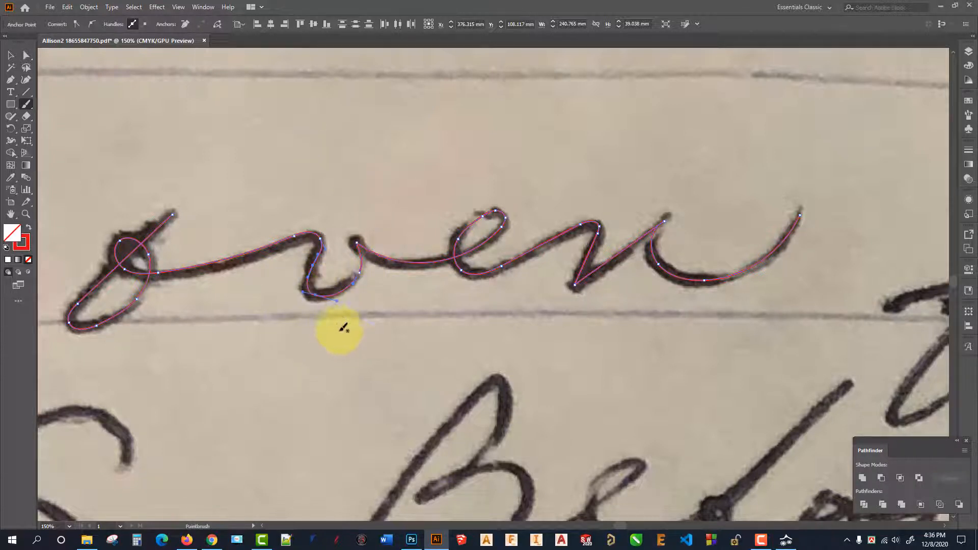
pyautogui.click(336, 330)
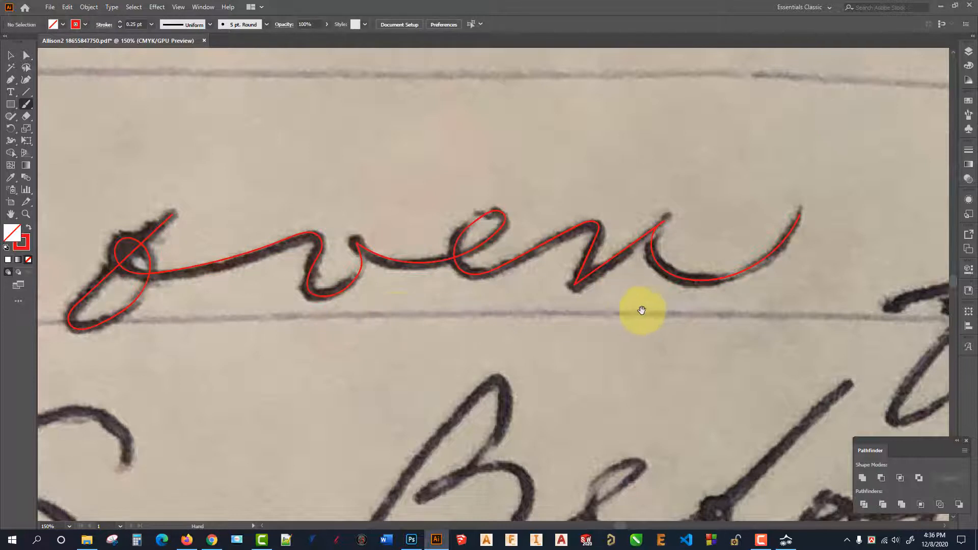
# Step: Try to reshape the sharp lower corner of the "n" in the "oven" trace through its anchor points, undo the change and deselect the path
pyautogui.moveTo(642, 310); pyautogui.dragTo(360, 310)
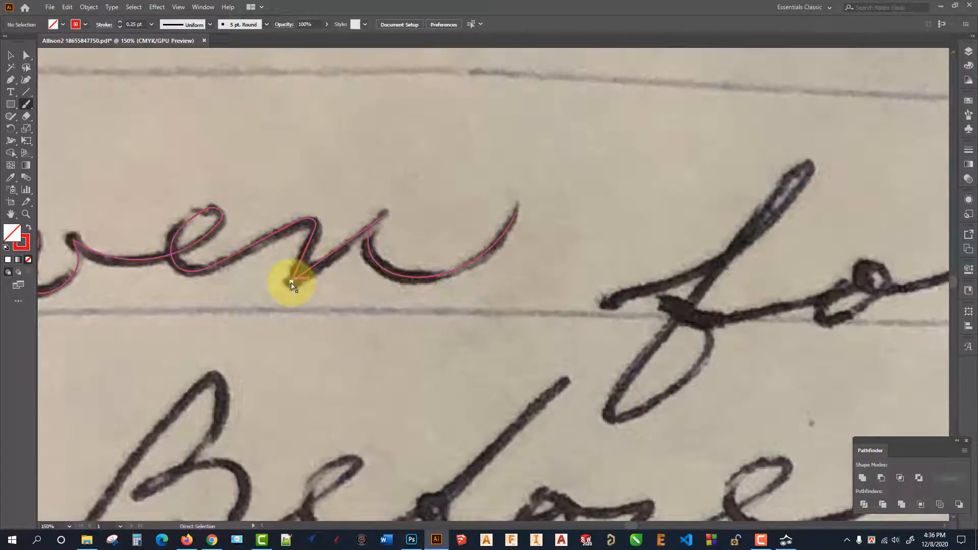
pyautogui.click(297, 279)
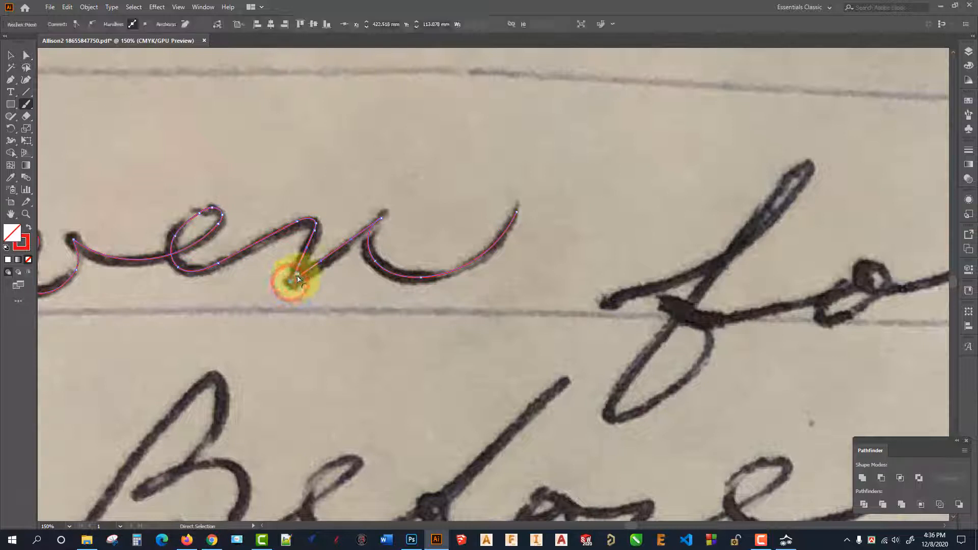
pyautogui.moveTo(300, 277); pyautogui.dragTo(302, 278)
pyautogui.keyDown('ctrl'); pyautogui.click(308, 289); pyautogui.keyUp('ctrl')
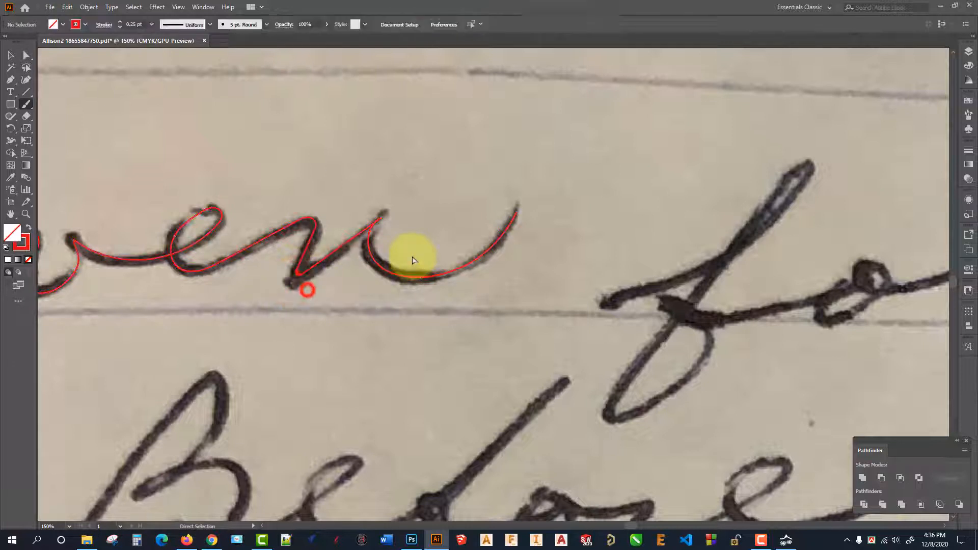
pyautogui.scroll(4, 292, 280)
pyautogui.keyDown('ctrl'); pyautogui.click(320, 261); pyautogui.keyUp('ctrl')
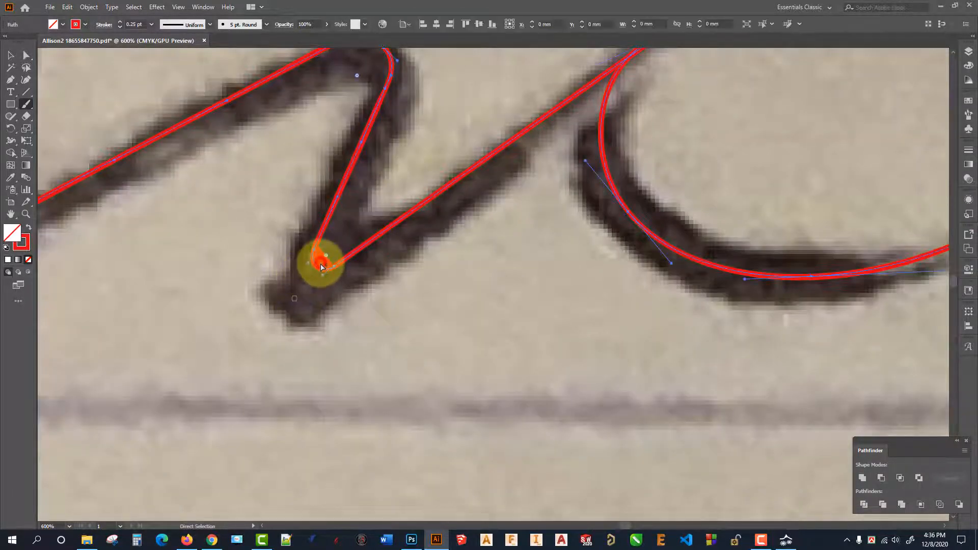
pyautogui.hotkey('ctrl', 'z')
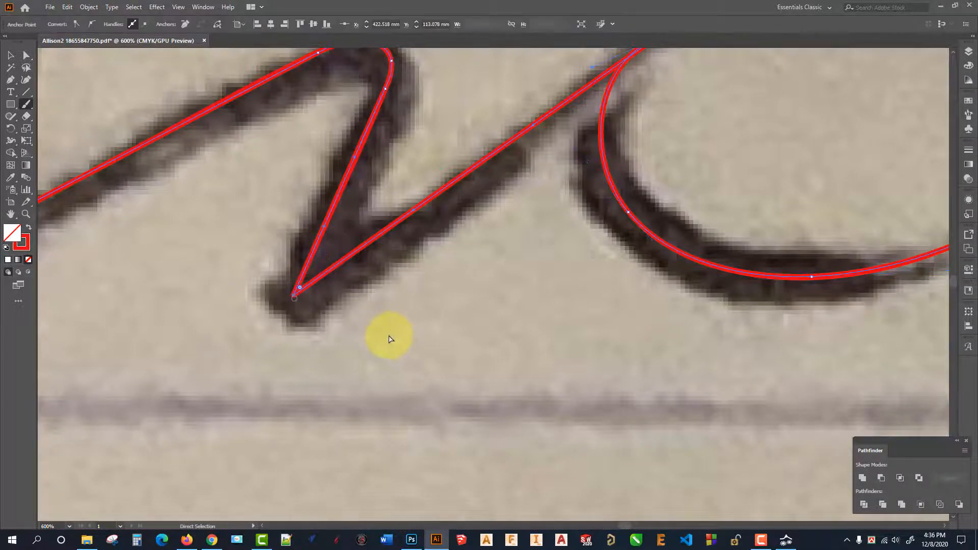
pyautogui.scroll(-2, 334, 312)
pyautogui.click(386, 316)
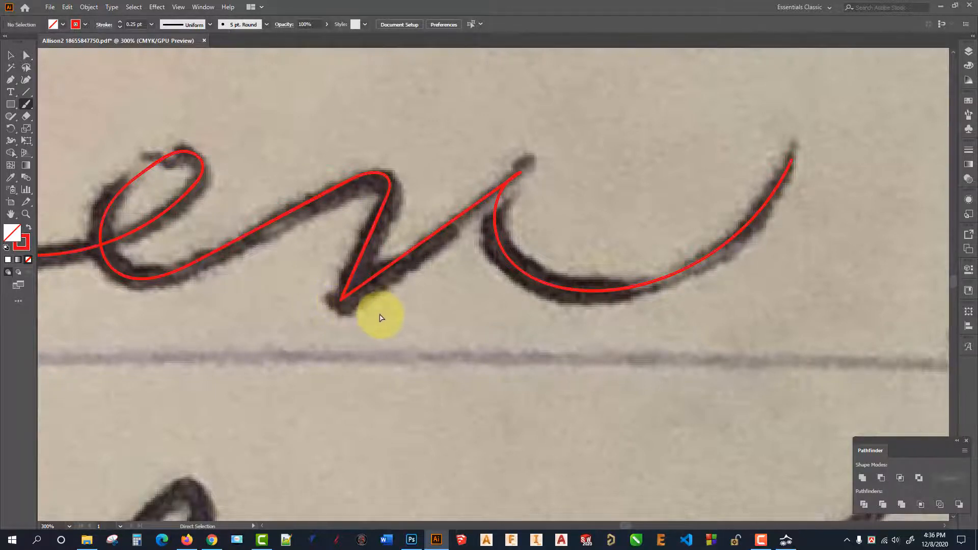
# Step: Round off the sharp lower corner of the "n" in the "oven" trace and deselect the path
pyautogui.keyDown('ctrl'); pyautogui.click(345, 296); pyautogui.keyUp('ctrl')
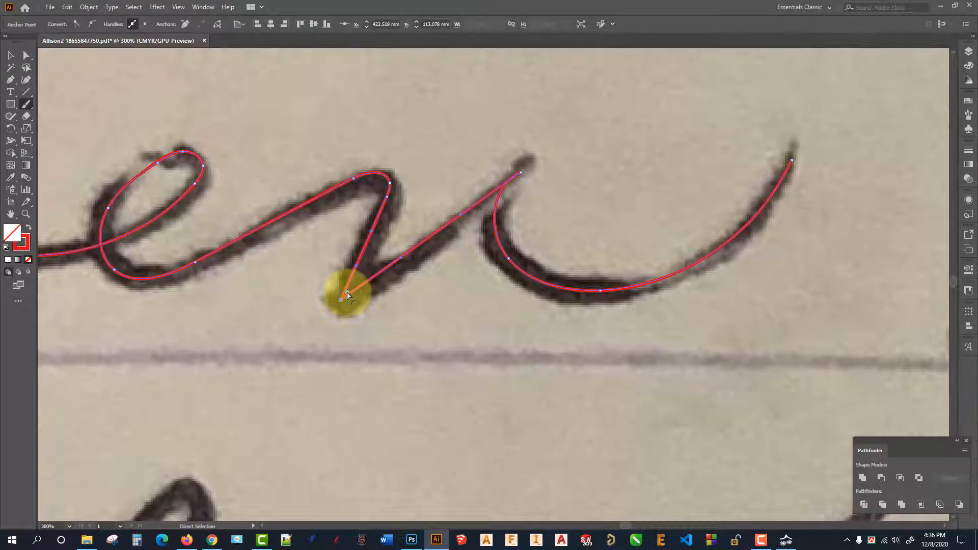
pyautogui.scroll(6, 347, 296)
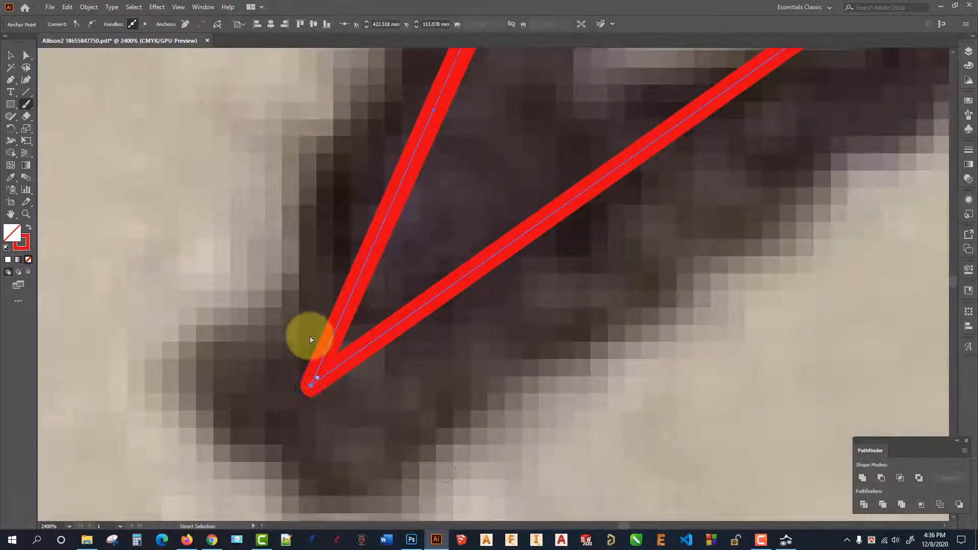
pyautogui.scroll(-3, 322, 379)
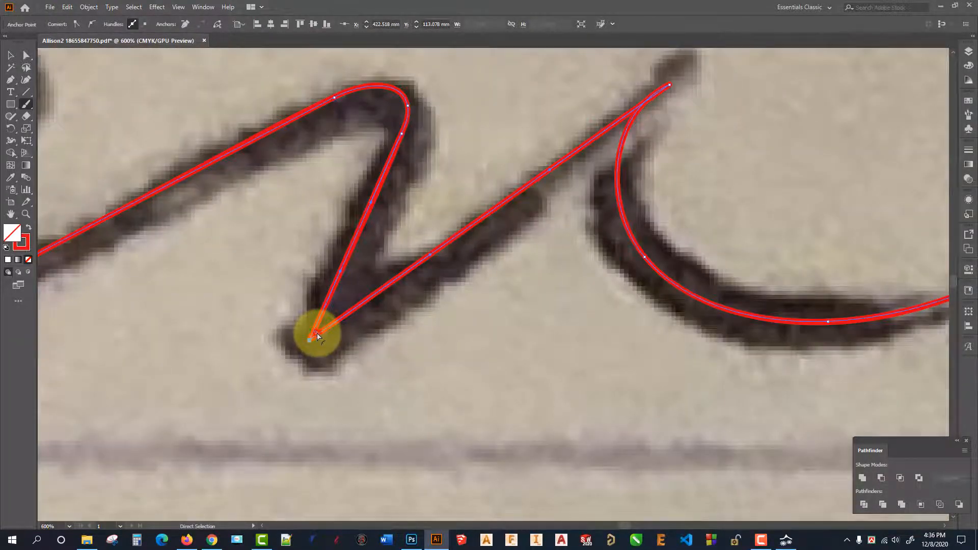
pyautogui.moveTo(317, 336); pyautogui.dragTo(329, 320)
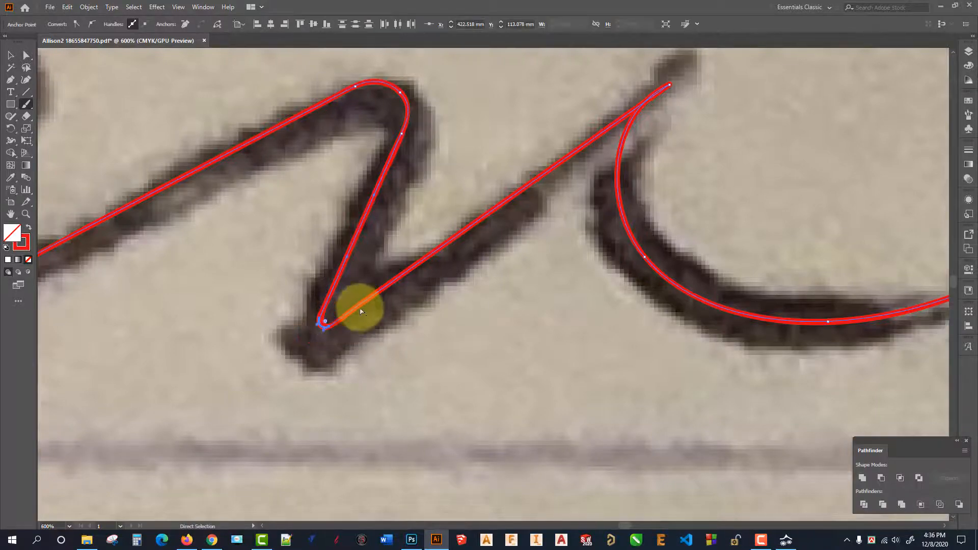
pyautogui.scroll(-4, 400, 278)
pyautogui.scroll(2, 397, 291)
pyautogui.scroll(2, 397, 288)
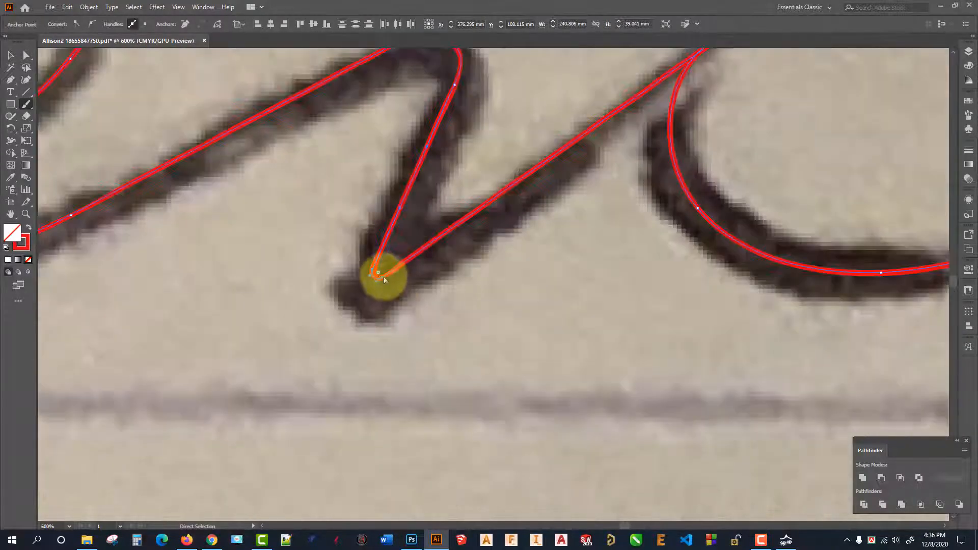
pyautogui.click(388, 310)
pyautogui.scroll(-4, 465, 271)
# Step: Select the whole "oven" trace and try stroke weights of 0.5 pt and 0.75 pt on it
pyautogui.click(11, 54)
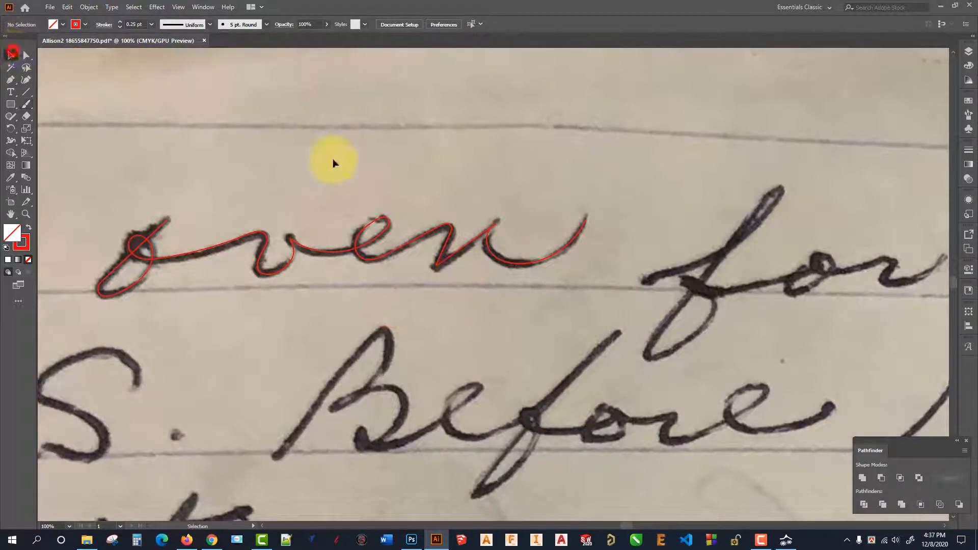
pyautogui.moveTo(514, 307); pyautogui.dragTo(338, 204)
pyautogui.scroll(3, 142, 232)
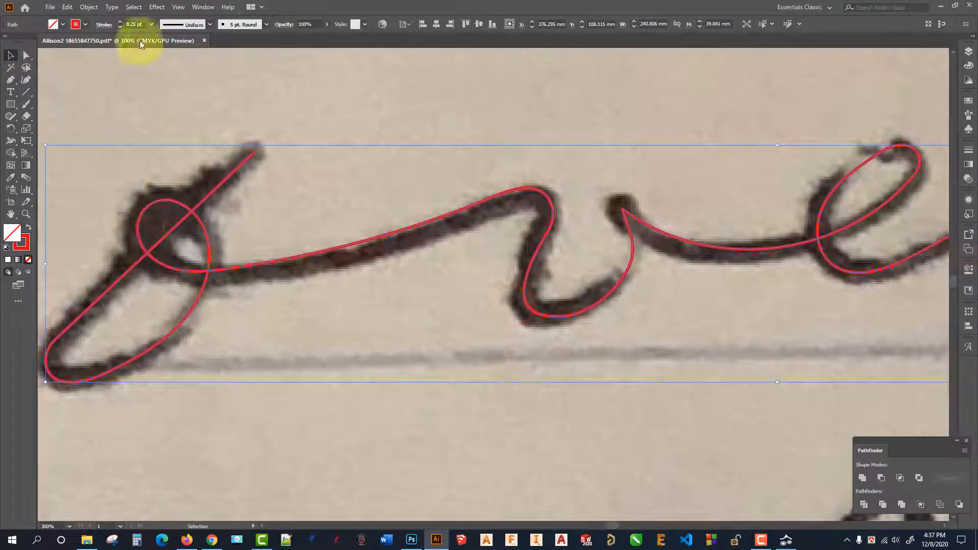
pyautogui.click(151, 25)
pyautogui.click(165, 48)
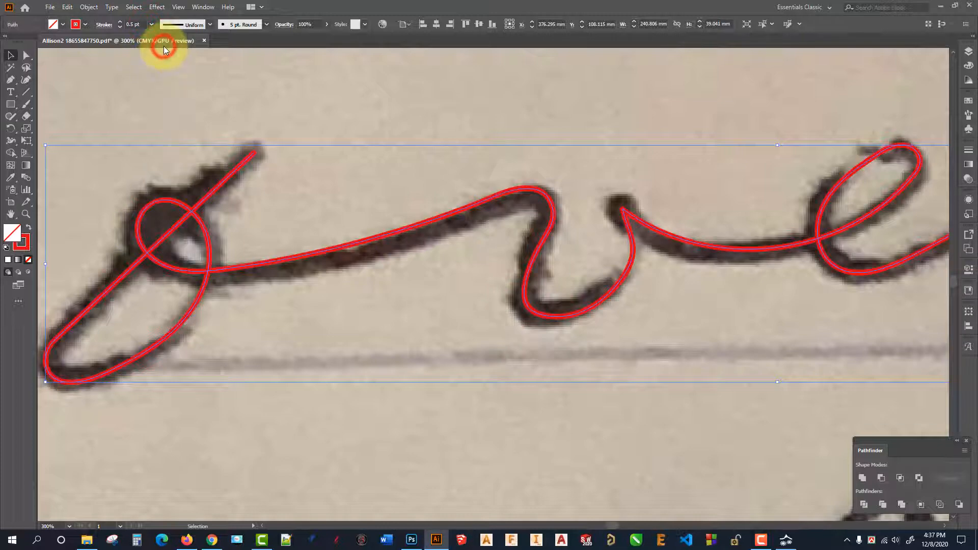
pyautogui.click(150, 24)
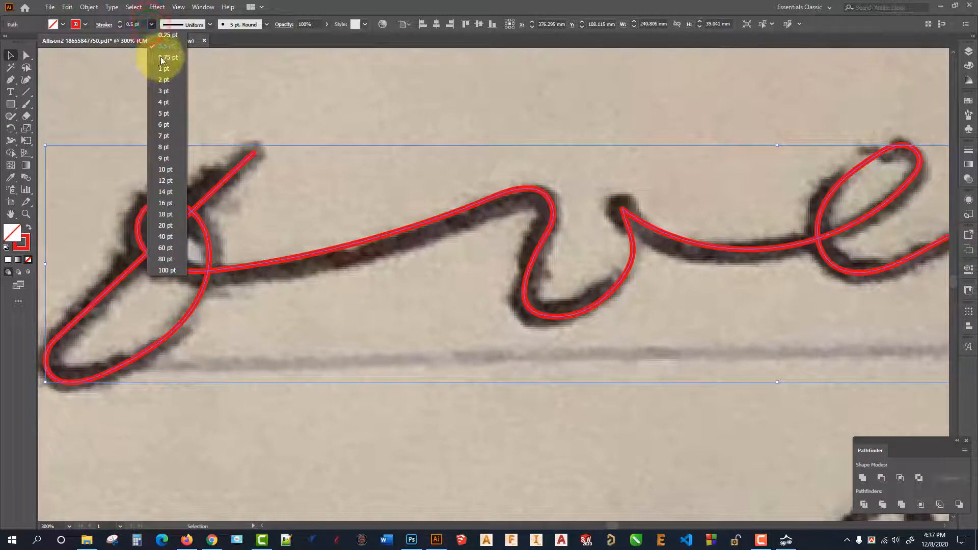
pyautogui.click(161, 58)
pyautogui.scroll(-3, 368, 241)
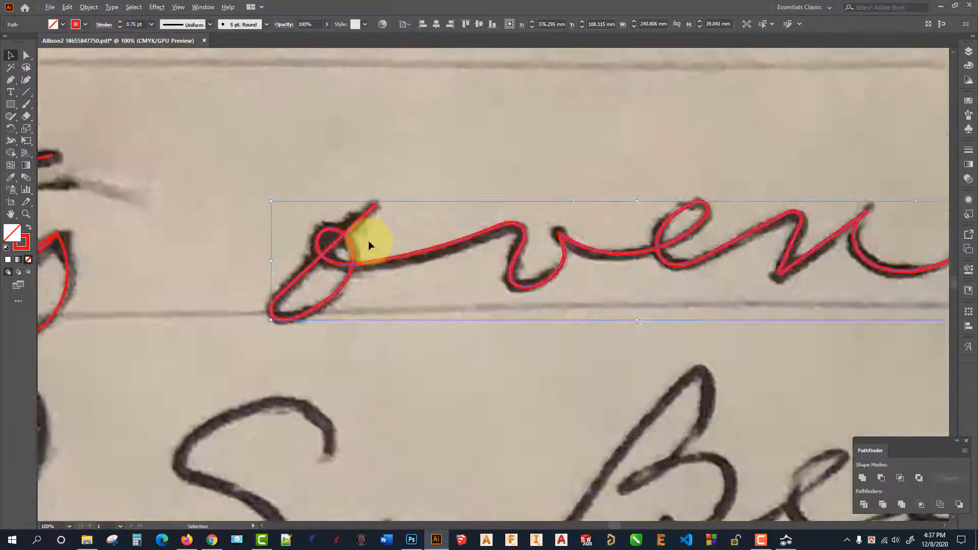
pyautogui.scroll(3, 369, 241)
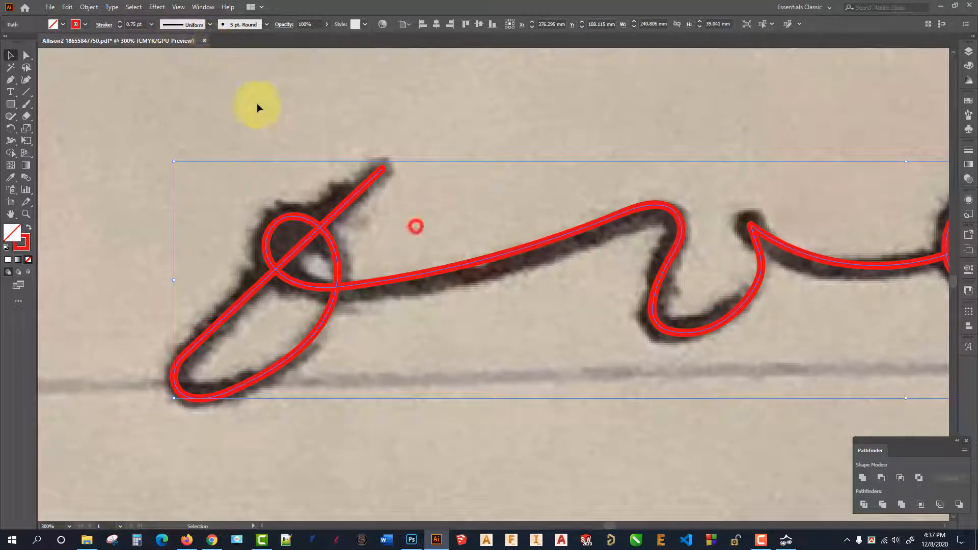
# Step: Try stroke weights of 1 pt and 1.1 pt on the "oven" trace and deselect it
pyautogui.click(126, 24)
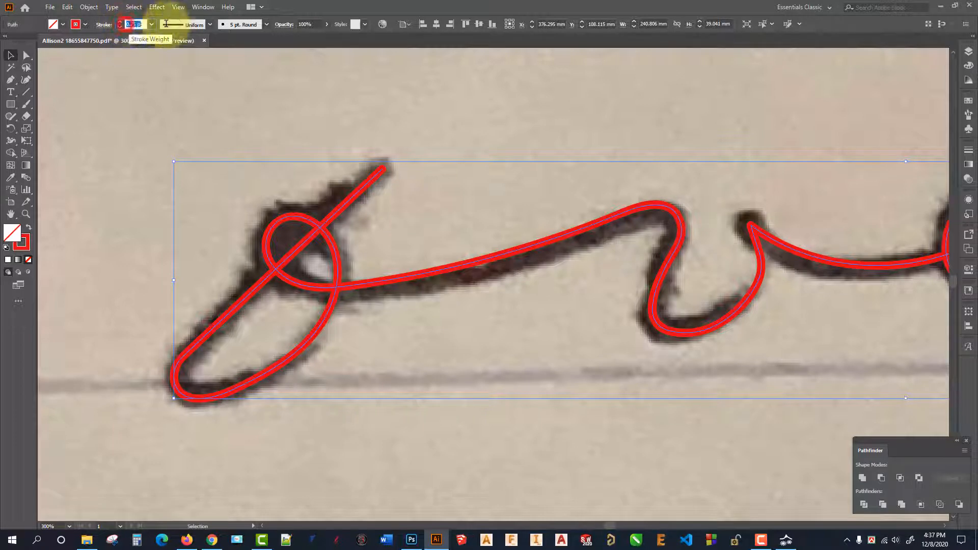
pyautogui.write('1')
pyautogui.press('Return')
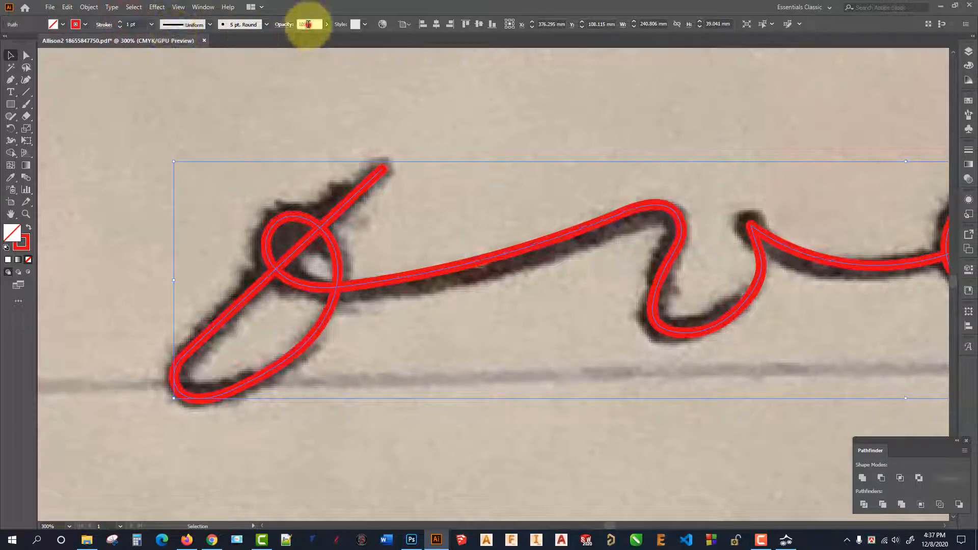
pyautogui.click(308, 24)
pyautogui.click(139, 25)
pyautogui.write('1')
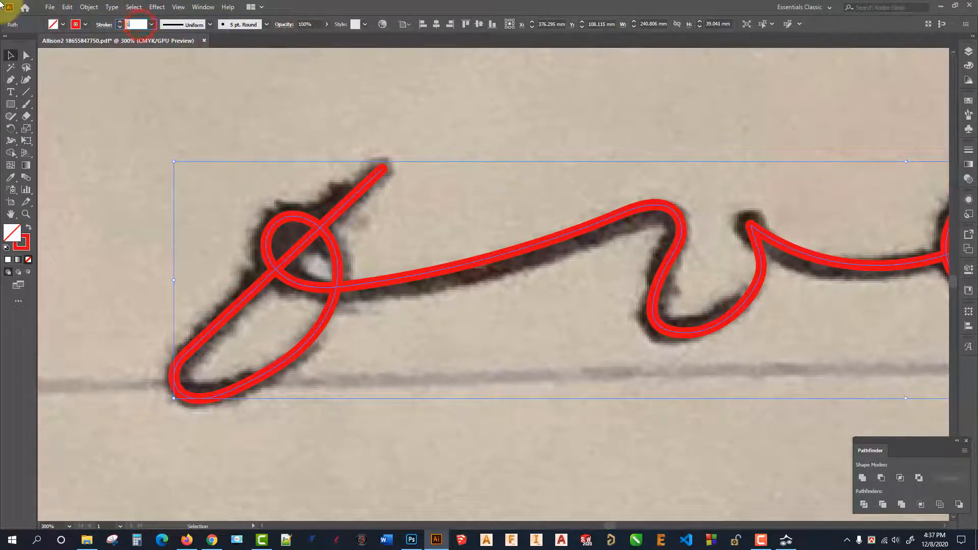
pyautogui.write('.1')
pyautogui.click(308, 24)
pyautogui.click(362, 71)
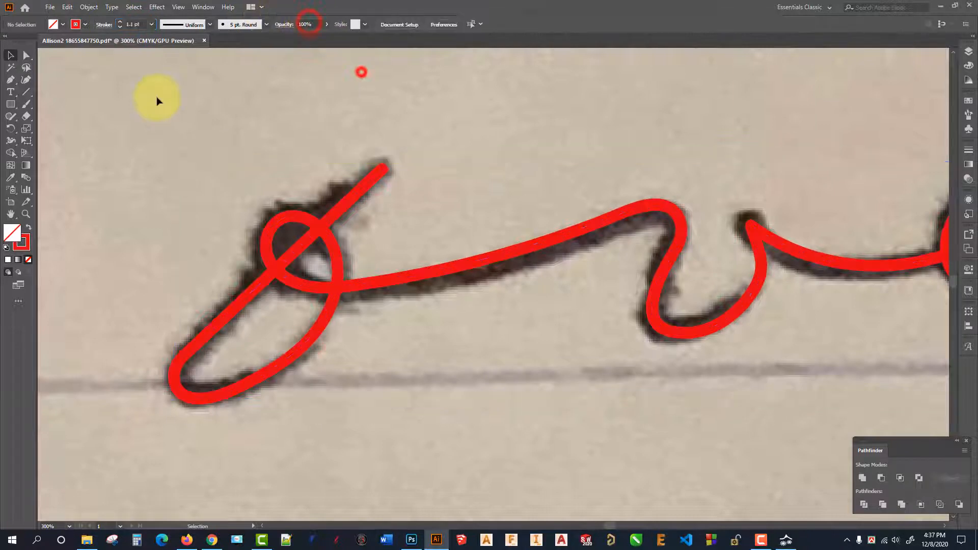
# Step: Reselect the "oven" trace, set its stroke weight to 1.3 pt and deselect it
pyautogui.click(151, 24)
pyautogui.click(249, 81)
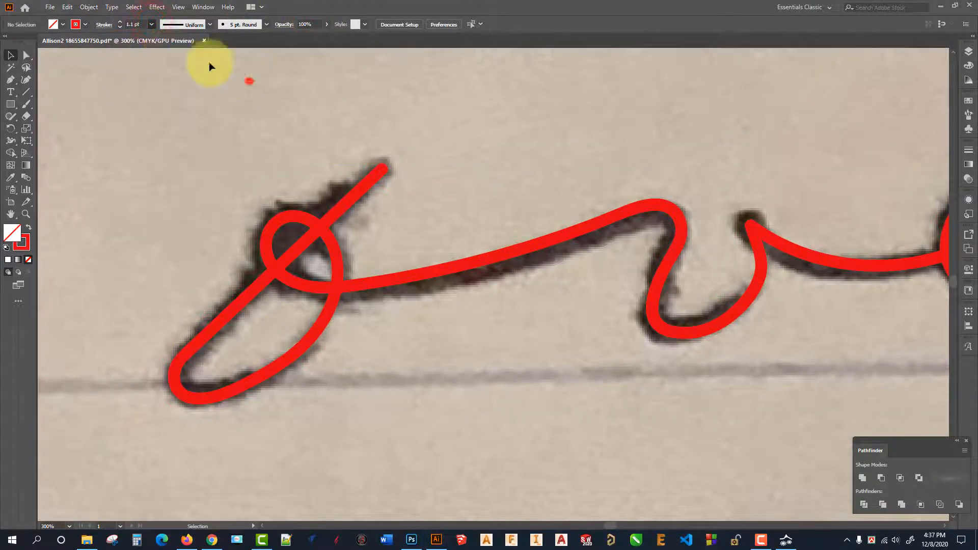
pyautogui.moveTo(283, 192); pyautogui.dragTo(417, 284)
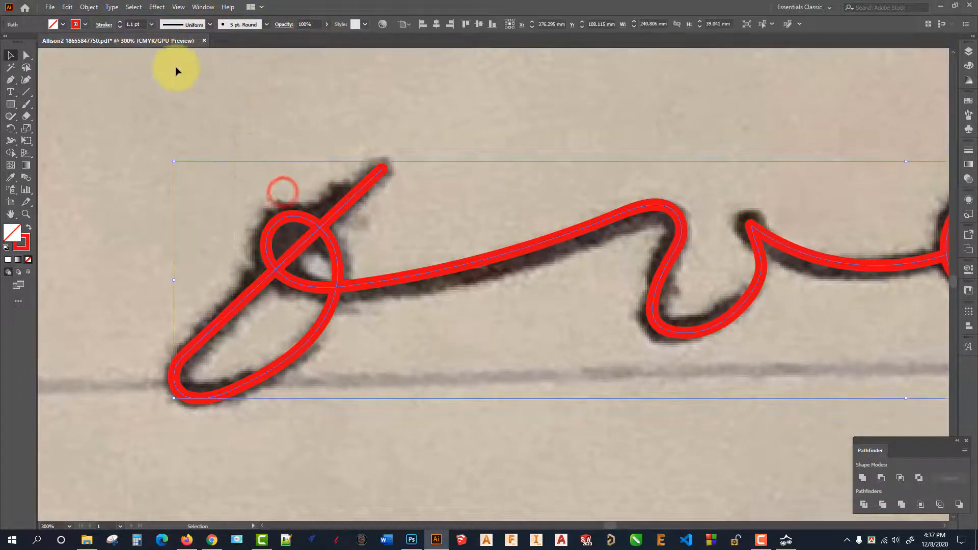
pyautogui.click(142, 24)
pyautogui.press('Return')
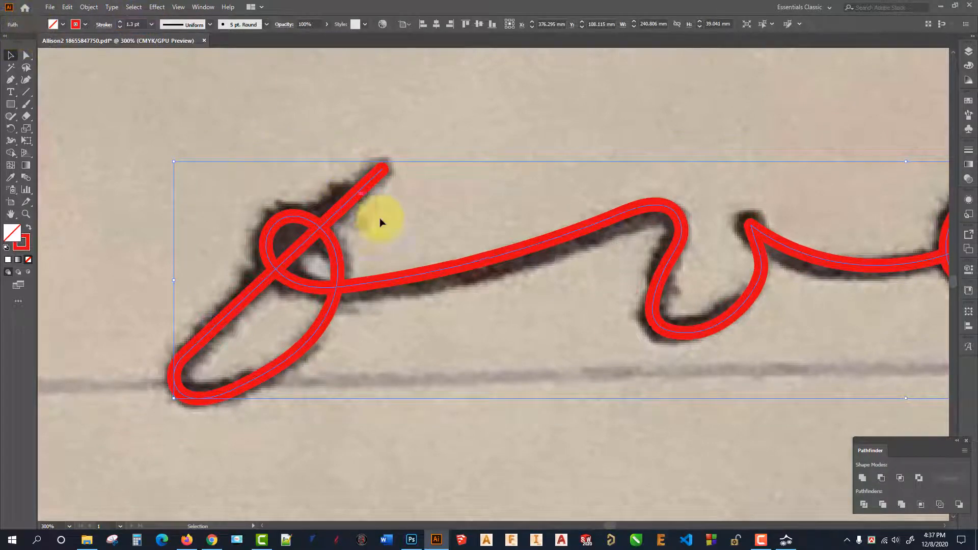
pyautogui.click(460, 227)
pyautogui.scroll(-2, 328, 255)
pyautogui.scroll(2, 347, 260)
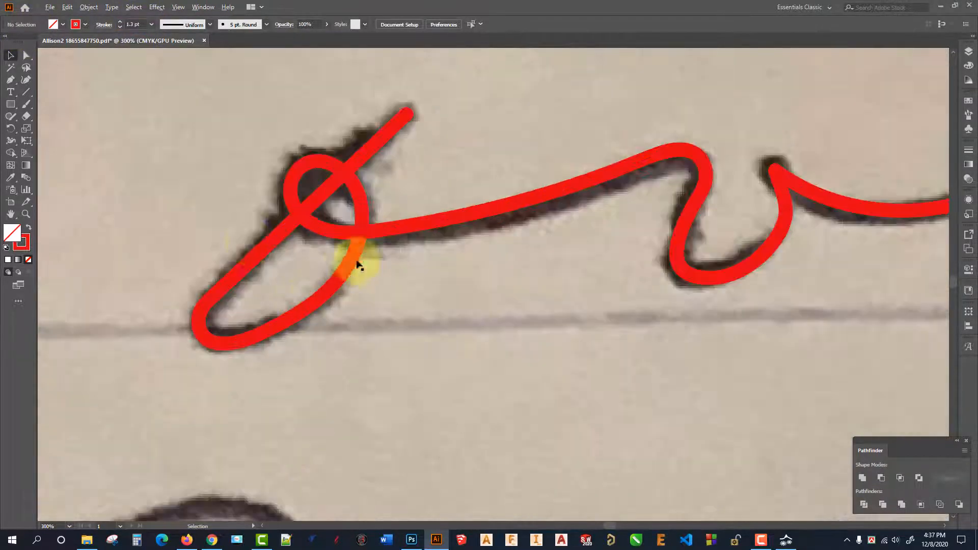
# Step: Move the "oven" trace off the handwriting to compare the two, undo the moves and deselect the trace
pyautogui.scroll(-2, 364, 245)
pyautogui.moveTo(375, 228); pyautogui.dragTo(354, 326)
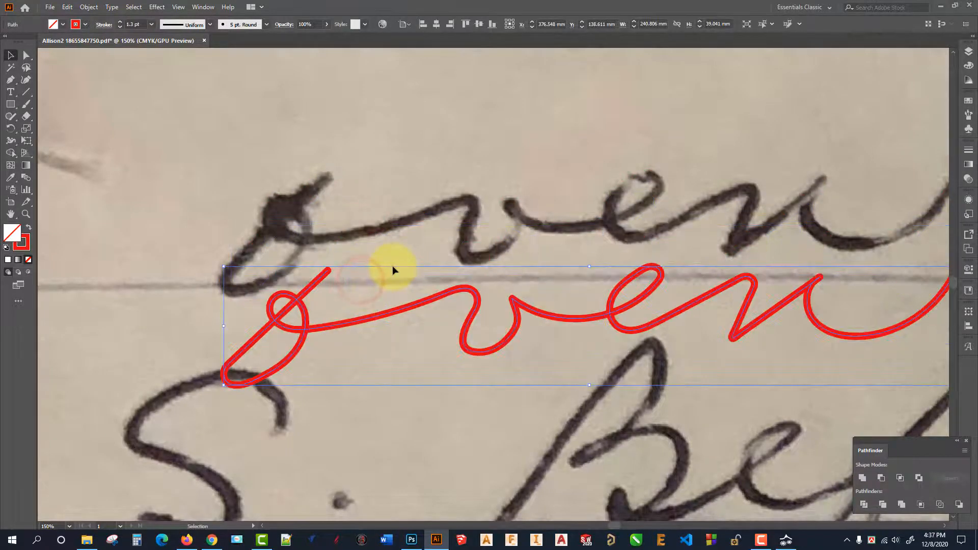
pyautogui.hotkey('ctrl', 'z')
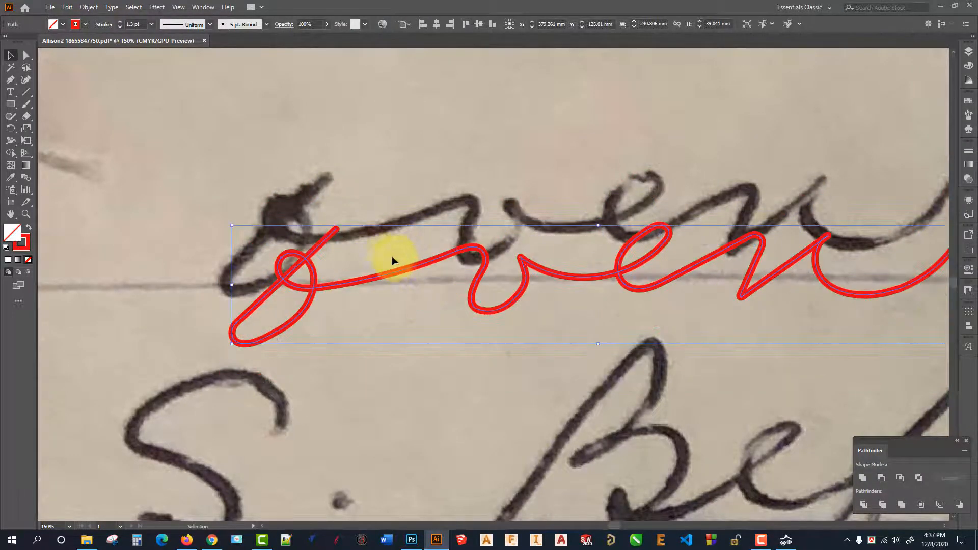
pyautogui.hotkey('ctrl', 'z')
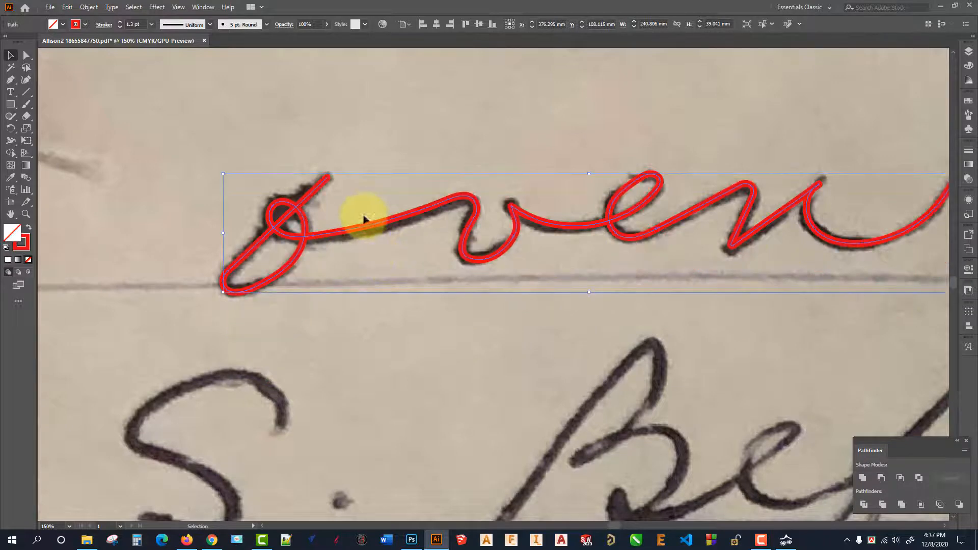
pyautogui.scroll(3, 327, 244)
pyautogui.scroll(-3, 282, 258)
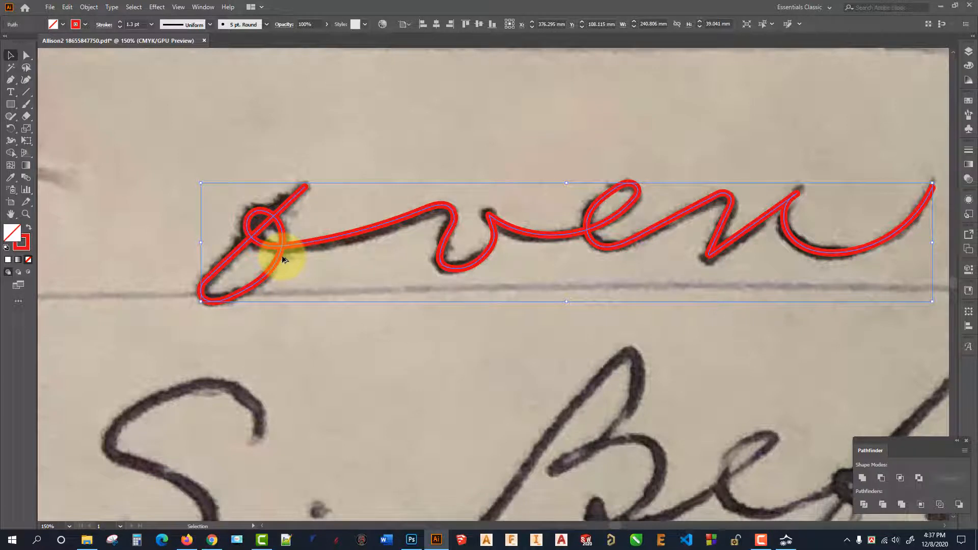
pyautogui.scroll(1, 295, 230)
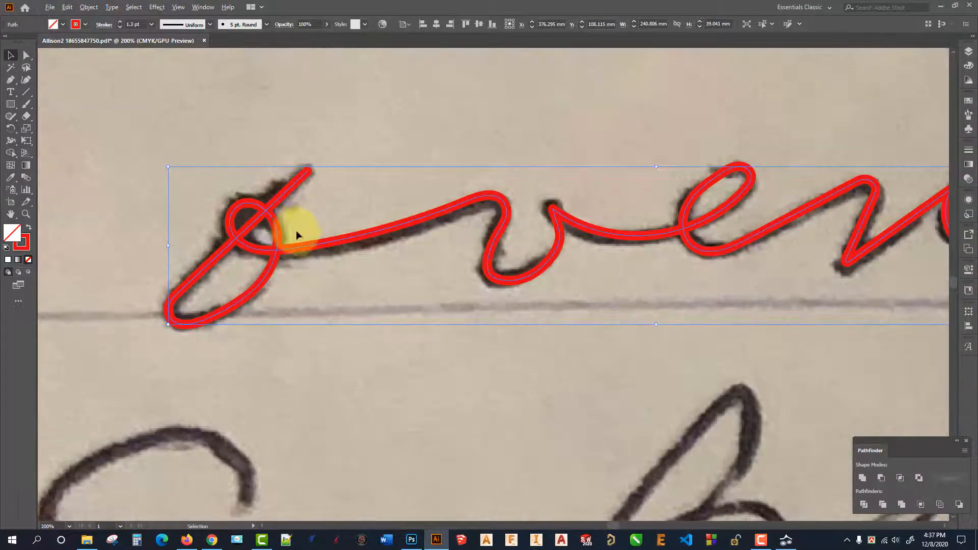
pyautogui.moveTo(360, 239); pyautogui.dragTo(459, 278)
pyautogui.click(360, 233)
pyautogui.hotkey('ctrl', 'z')
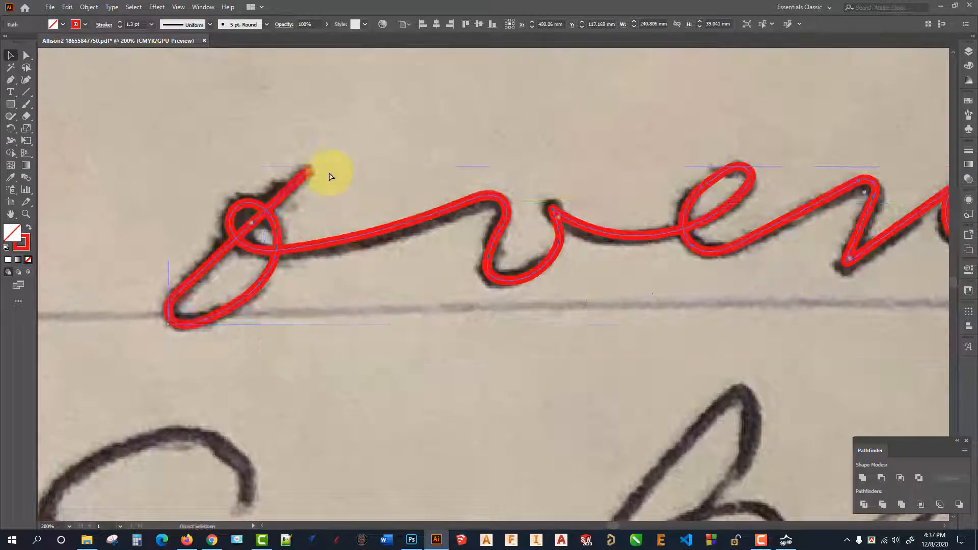
pyautogui.click(336, 157)
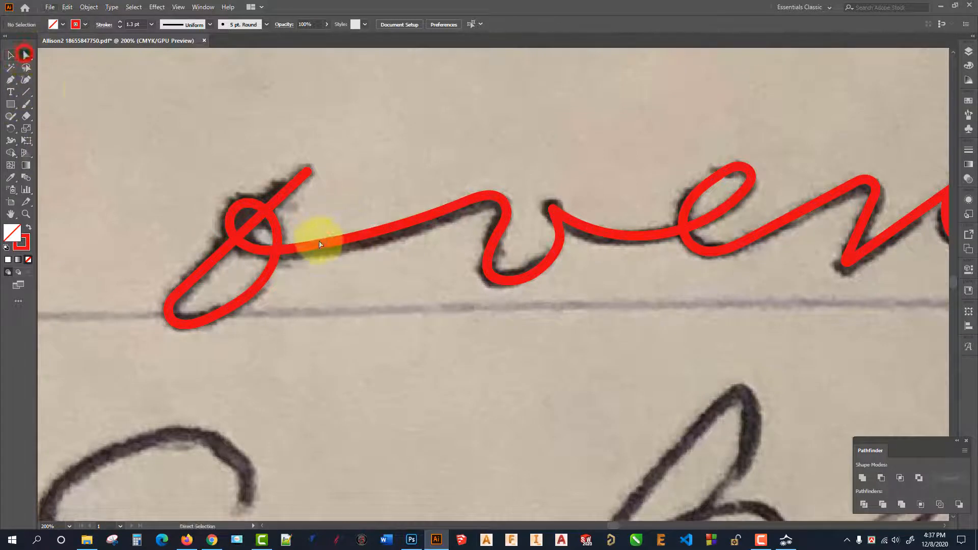
# Step: Reshape the connecting stroke between the "o" and "v" by adjusting its anchor points with Direct Selection, and deselect the path
pyautogui.moveTo(306, 251); pyautogui.dragTo(288, 253)
pyautogui.moveTo(472, 204); pyautogui.dragTo(474, 211)
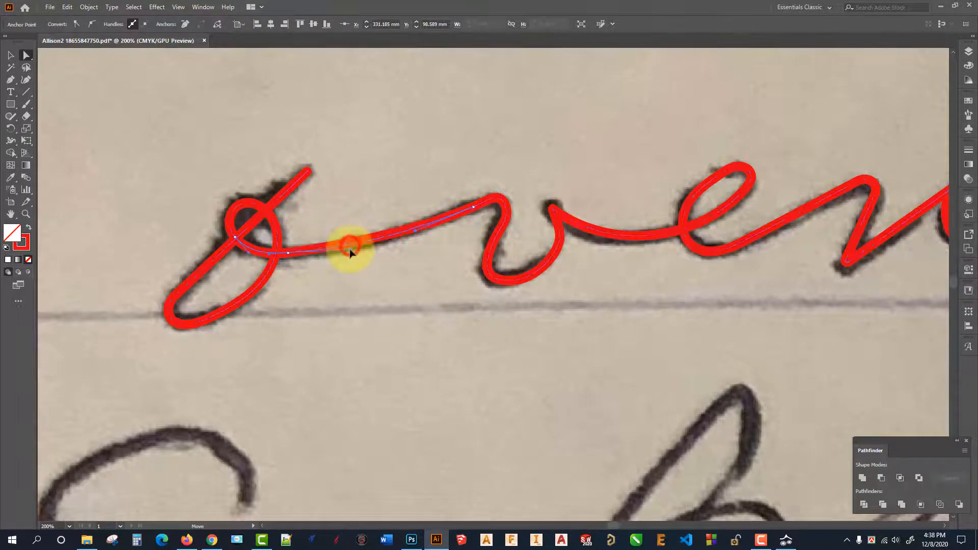
pyautogui.click(356, 268)
pyautogui.scroll(-3, 351, 210)
pyautogui.scroll(1, 351, 210)
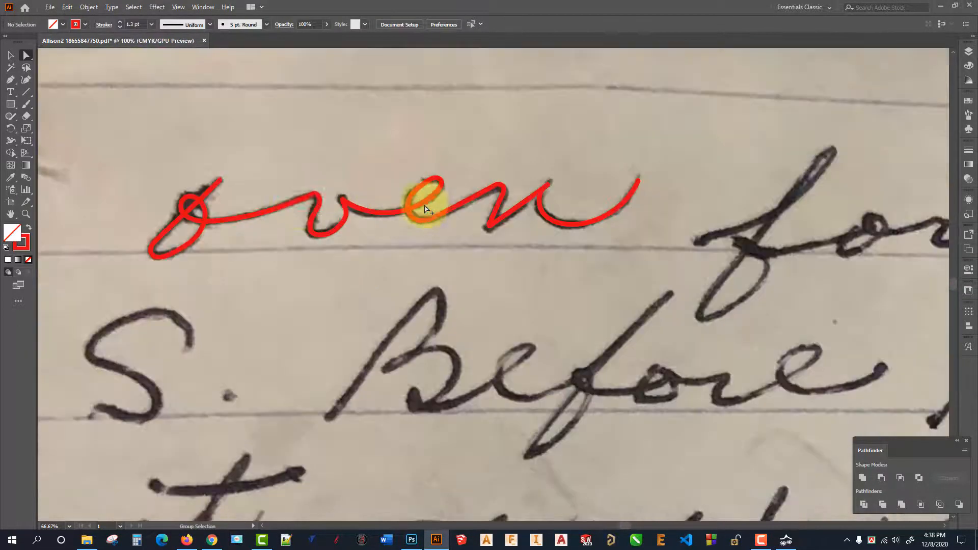
pyautogui.scroll(-2, 426, 208)
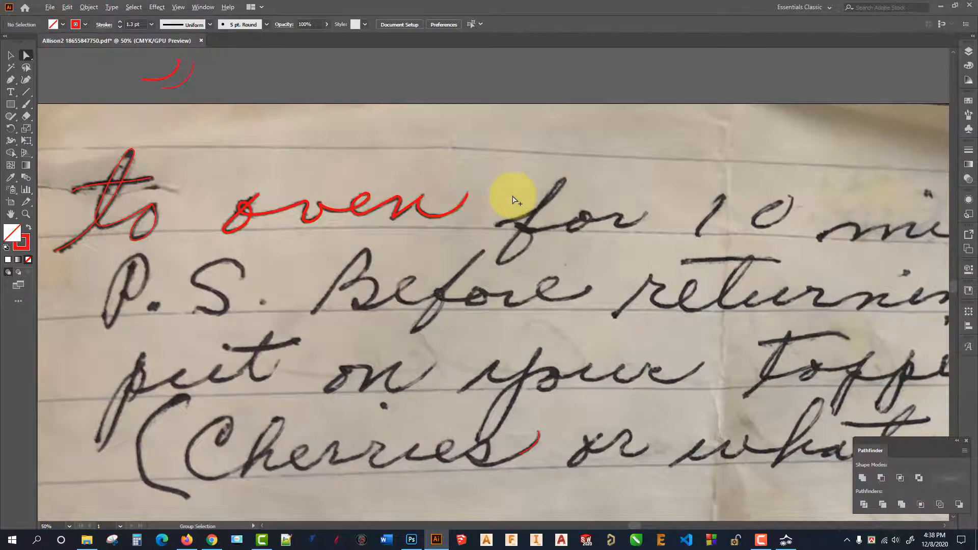
pyautogui.scroll(1, 516, 201)
pyautogui.scroll(-1, 470, 201)
pyautogui.scroll(2, 275, 199)
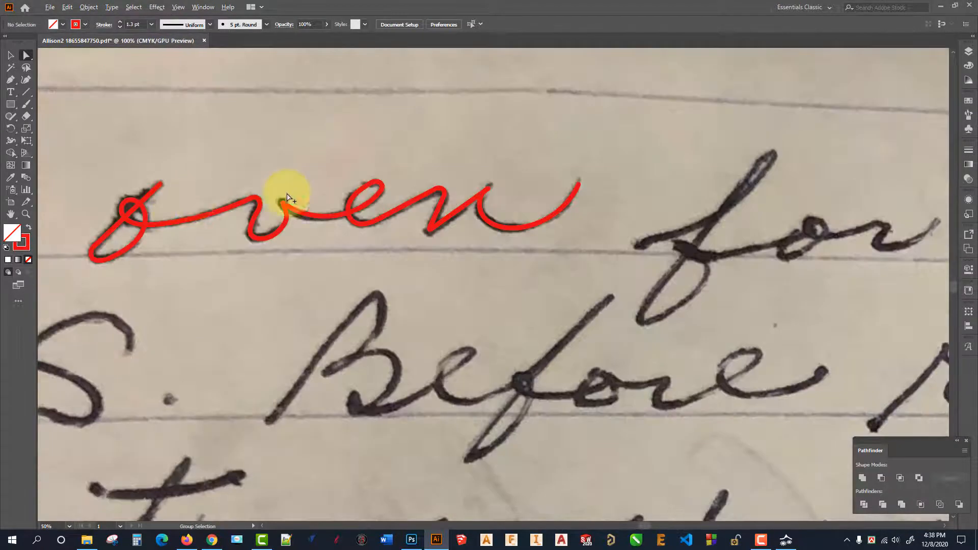
# Step: Trace the start of the handwritten word "Before" with two red Paintbrush strokes, from the B to the o
pyautogui.scroll(-1, 301, 193)
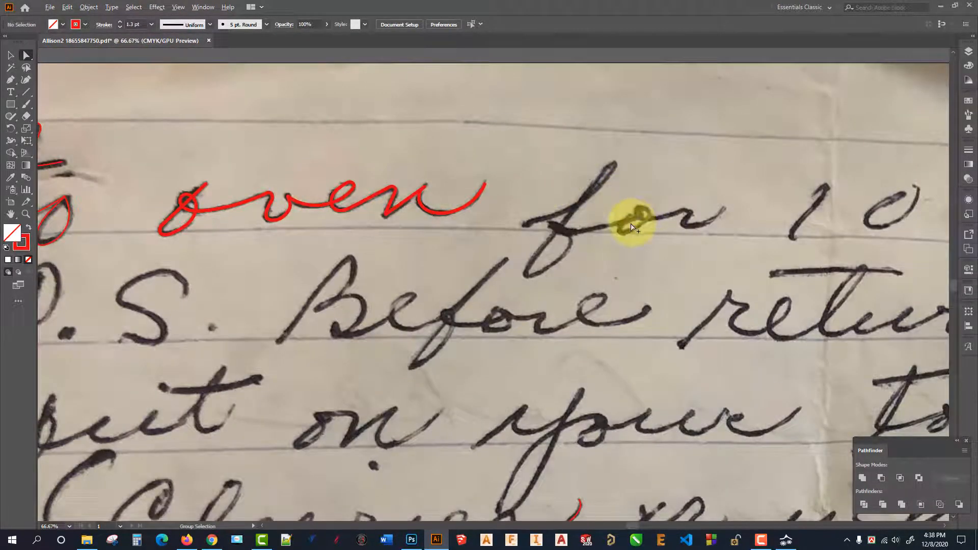
pyautogui.scroll(1, 563, 338)
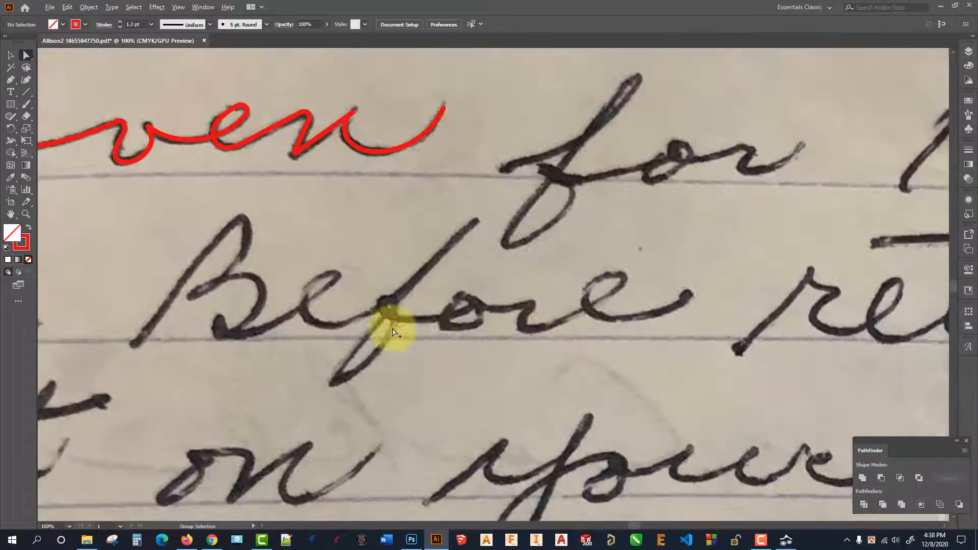
pyautogui.scroll(1, 309, 348)
pyautogui.scroll(-1, 546, 280)
pyautogui.moveTo(465, 279); pyautogui.dragTo(454, 257)
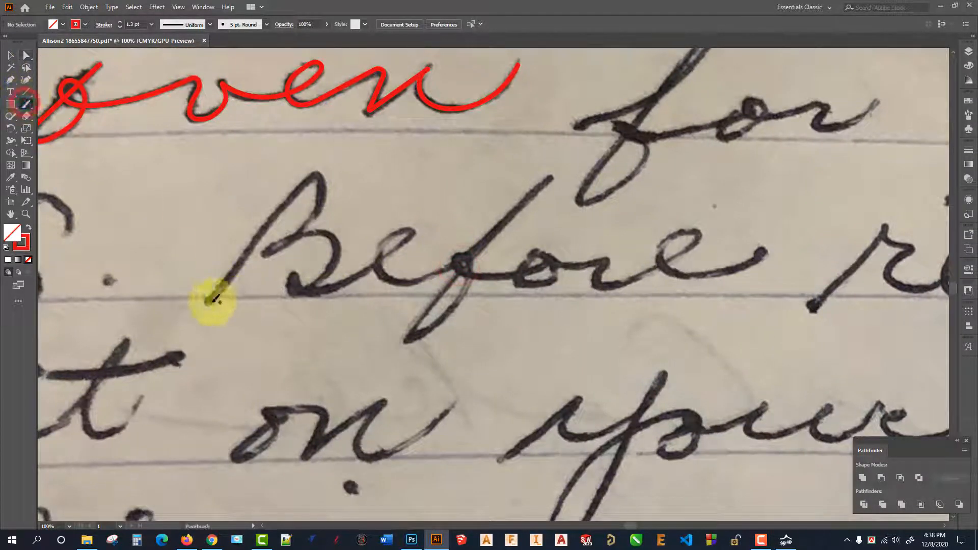
pyautogui.moveTo(210, 301)
pyautogui.mouseDown()
pyautogui.moveTo(321, 172)
pyautogui.moveTo(307, 224)
pyautogui.moveTo(271, 251)
pyautogui.moveTo(321, 231)
pyautogui.moveTo(308, 290)
pyautogui.moveTo(368, 283)
pyautogui.moveTo(393, 250)
pyautogui.mouseUp()
pyautogui.moveTo(363, 280)
pyautogui.mouseDown()
pyautogui.moveTo(404, 230)
pyautogui.moveTo(382, 273)
pyautogui.moveTo(474, 247)
pyautogui.moveTo(459, 259)
pyautogui.moveTo(484, 273)
pyautogui.moveTo(524, 273)
pyautogui.moveTo(507, 273)
pyautogui.moveTo(556, 259)
pyautogui.mouseUp()
# Step: Delete the red strokes traced over the word "Before"
pyautogui.click(11, 54)
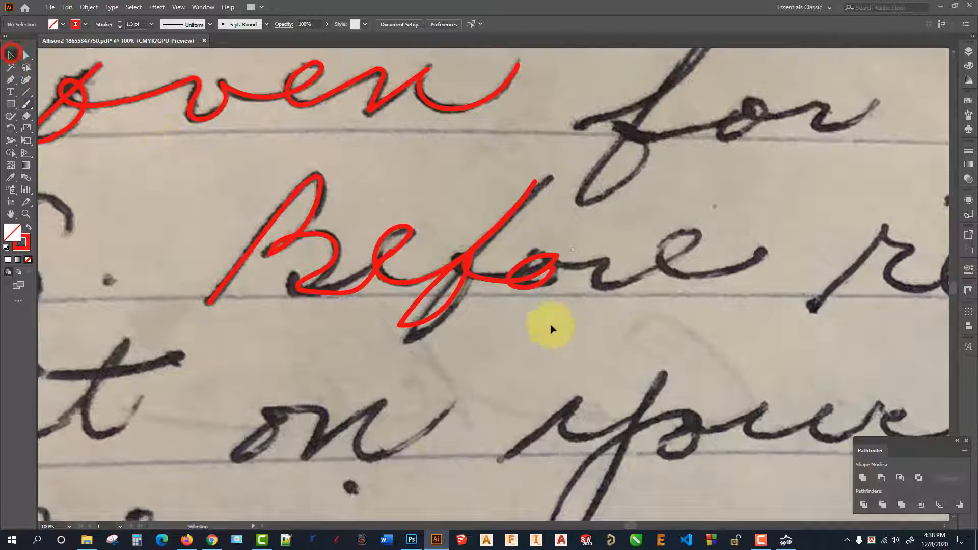
pyautogui.moveTo(204, 204); pyautogui.dragTo(275, 224)
pyautogui.press('Delete')
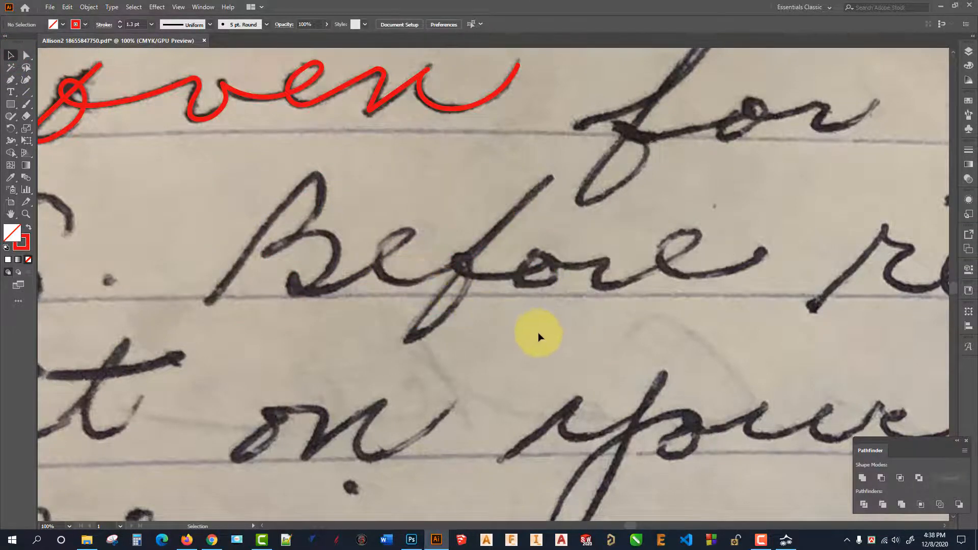
# Step: Examine up close how the red tracing of "oven" follows the handwriting beneath it
pyautogui.scroll(-1, 538, 332)
pyautogui.scroll(3, 133, 114)
pyautogui.moveTo(802, 346); pyautogui.dragTo(535, 342)
pyautogui.moveTo(715, 338); pyautogui.dragTo(614, 215)
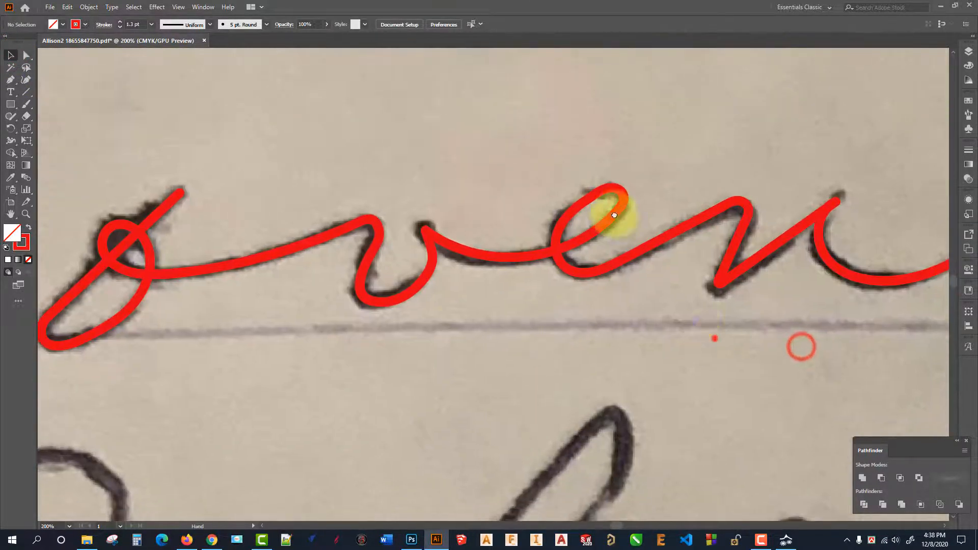
pyautogui.scroll(-3, 660, 278)
pyautogui.scroll(-3, 574, 214)
pyautogui.scroll(2, 647, 297)
pyautogui.click(591, 231)
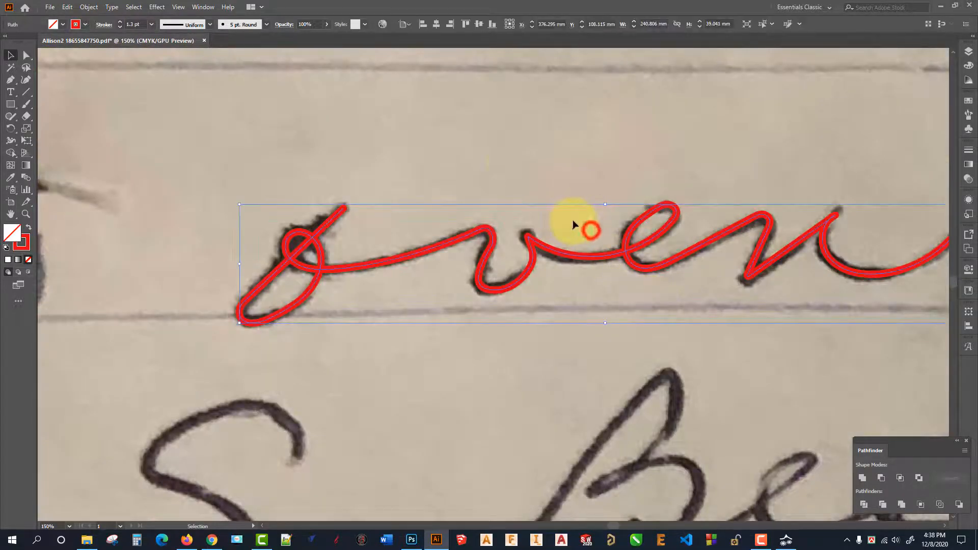
pyautogui.click(510, 160)
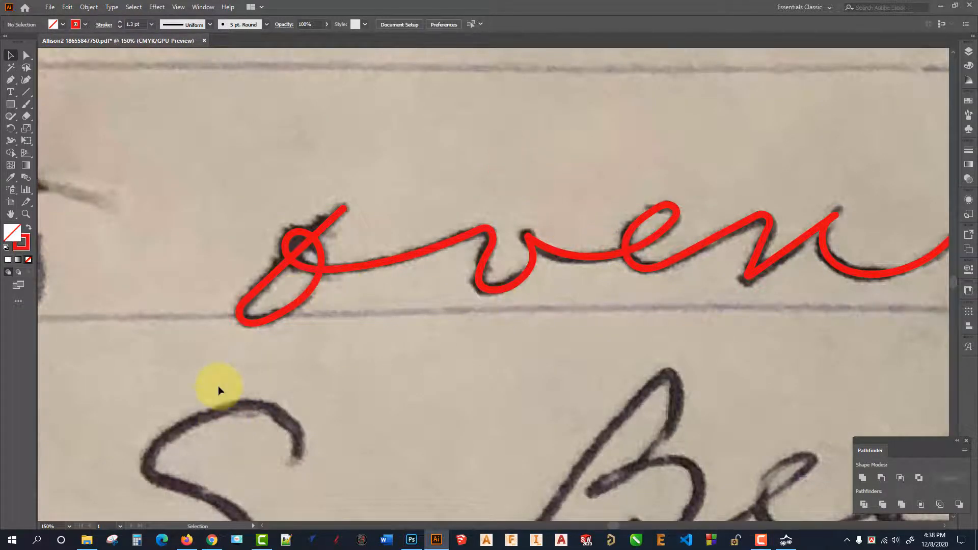
pyautogui.scroll(-1, 306, 247)
pyautogui.scroll(1, 370, 259)
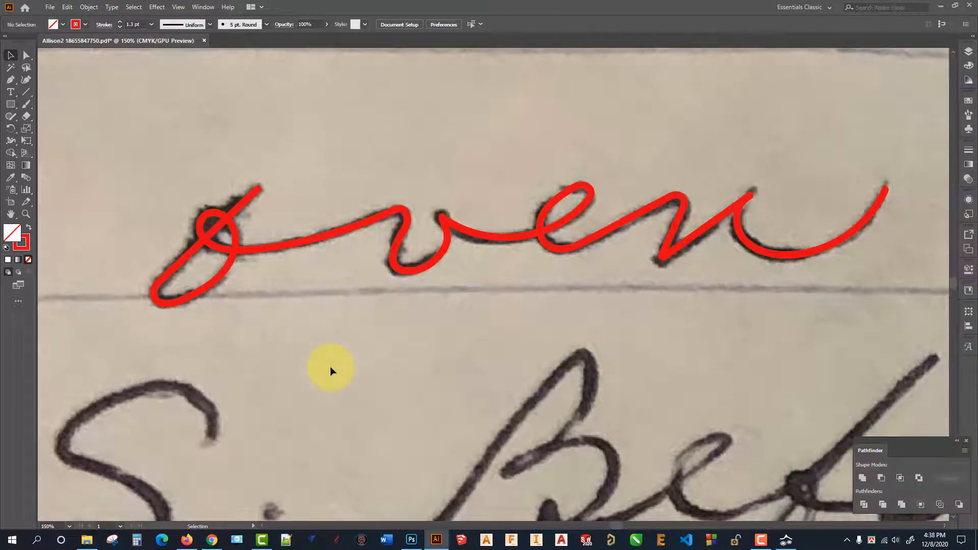
# Step: Switch to File Explorer and browse to the 0 Tuto folder
pyautogui.click(88, 541)
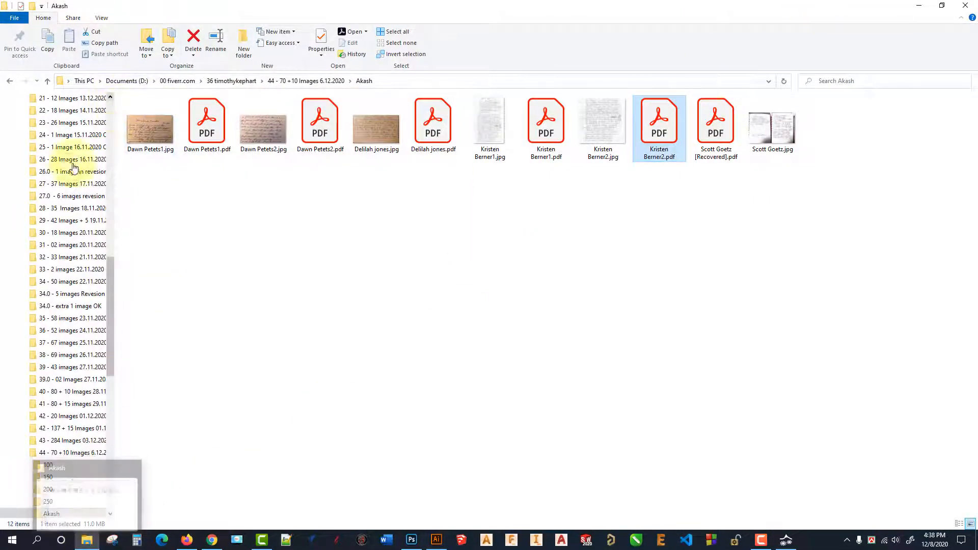
pyautogui.scroll(7, 82, 170)
pyautogui.moveTo(111, 201); pyautogui.dragTo(115, 174)
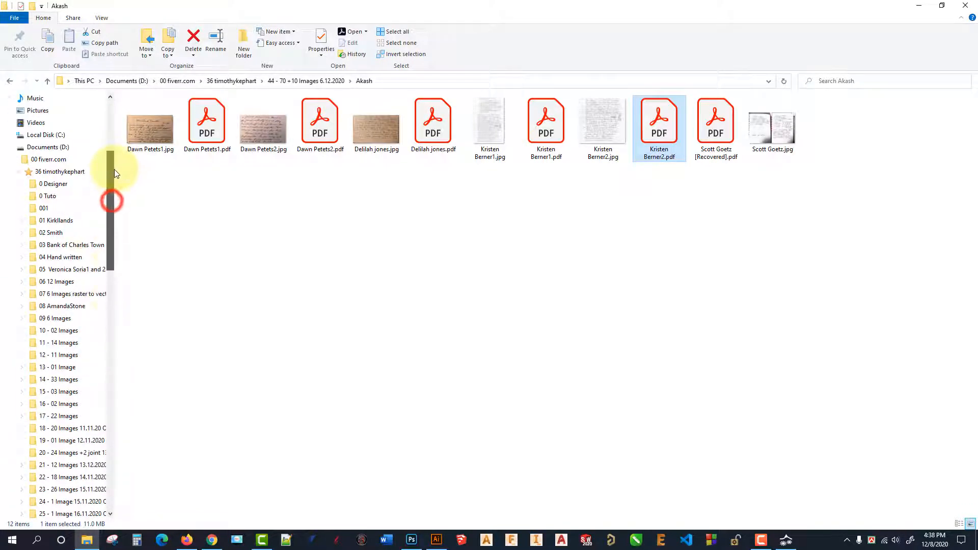
pyautogui.click(54, 186)
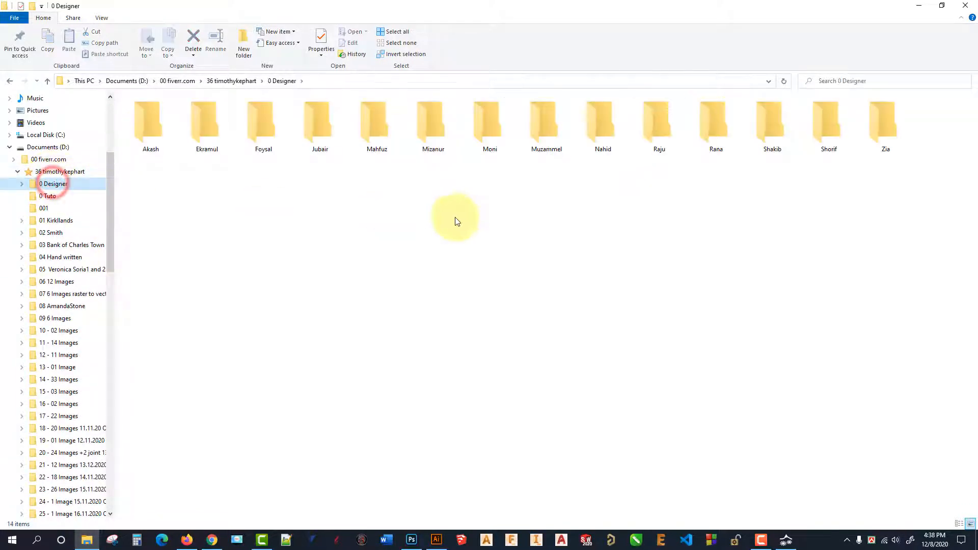
pyautogui.click(49, 197)
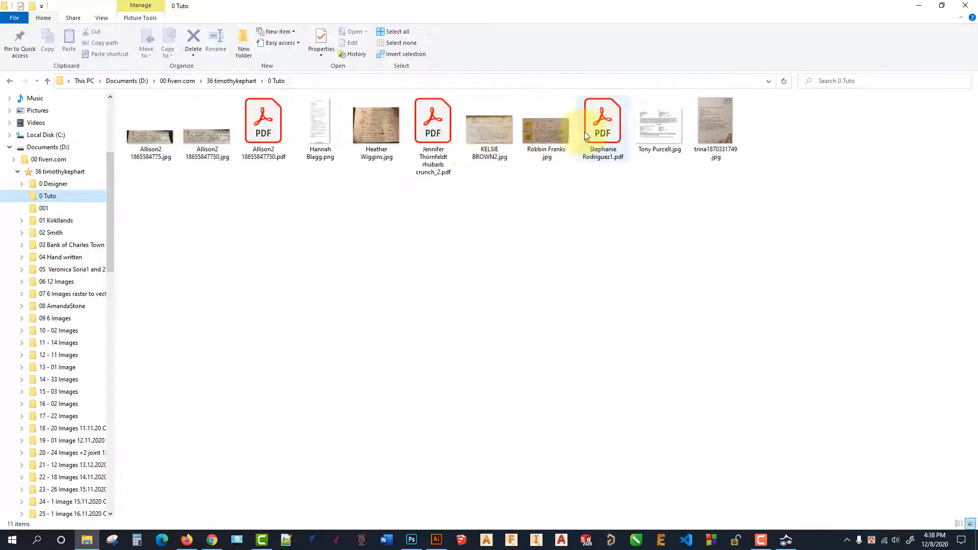
# Step: Open the almond cookie recipe card PDF, the client-named file ending in 1, in Illustrator
pyautogui.rightClick(607, 135)
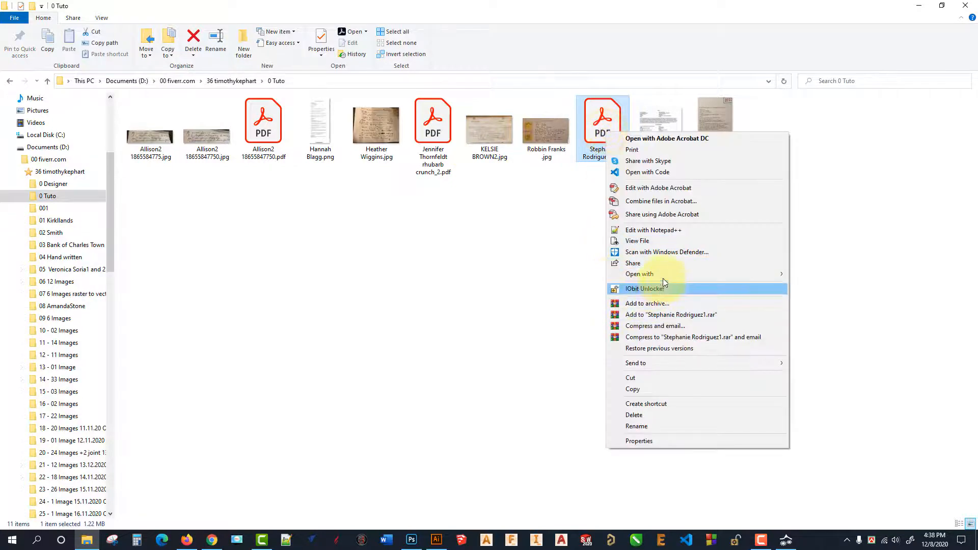
pyautogui.click(666, 274)
pyautogui.click(803, 318)
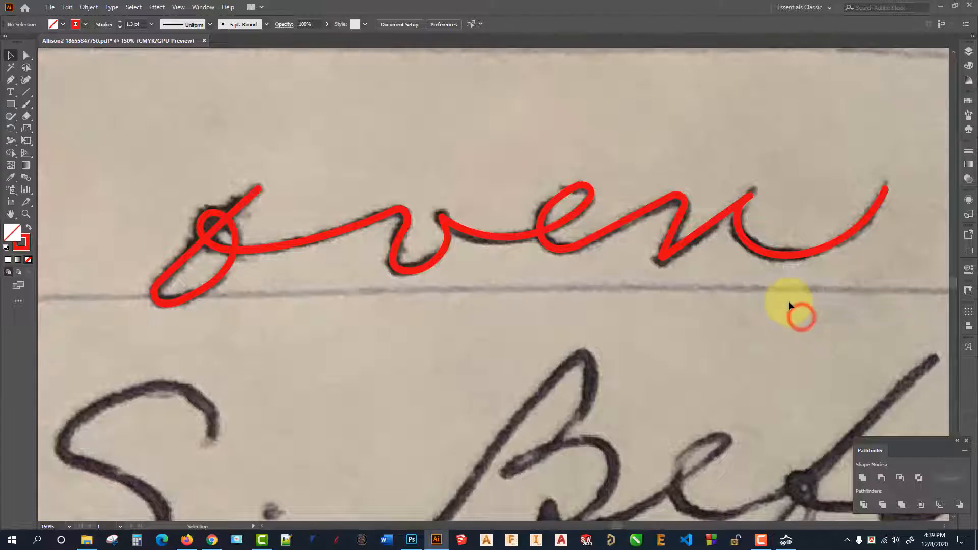
pyautogui.hotkey('ctrl', '1')
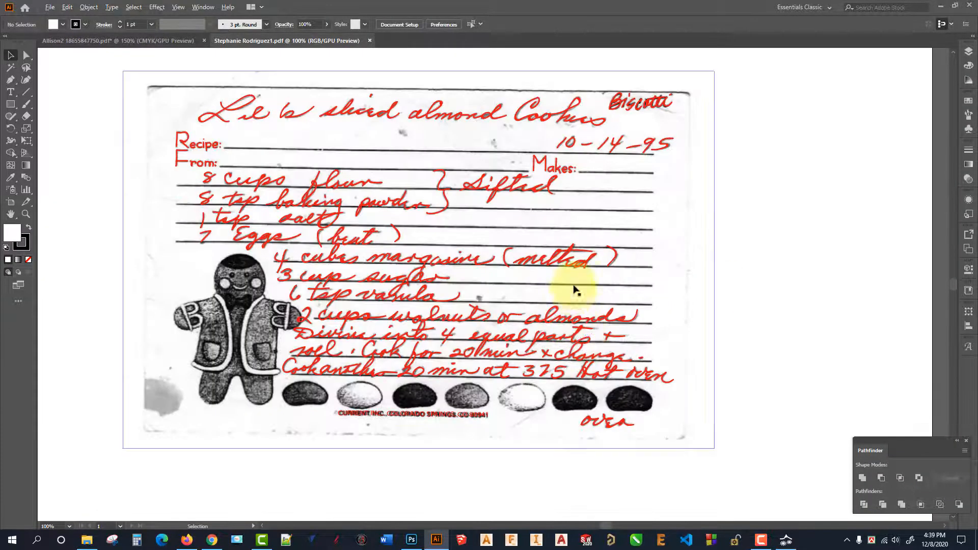
# Step: Move the scanned recipe card image off the artboard, away from the red traced lettering
pyautogui.scroll(-1, 619, 275)
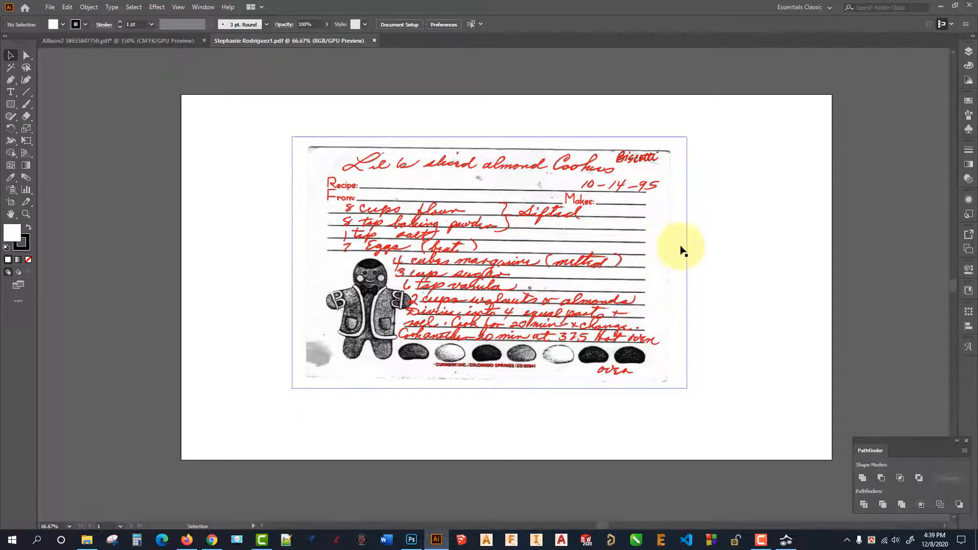
pyautogui.moveTo(682, 249); pyautogui.dragTo(135, 222)
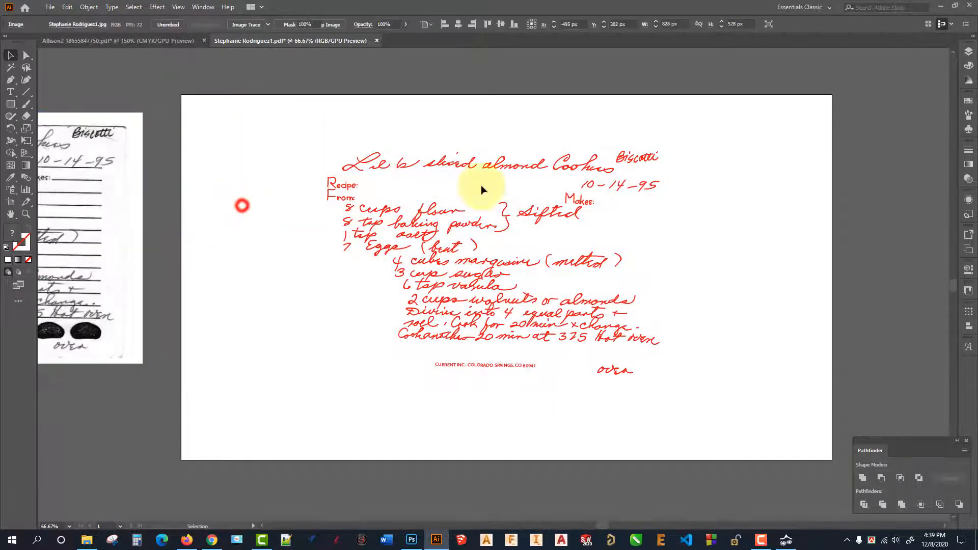
pyautogui.scroll(-1, 483, 190)
pyautogui.moveTo(719, 372); pyautogui.dragTo(641, 322)
pyautogui.scroll(3, 481, 225)
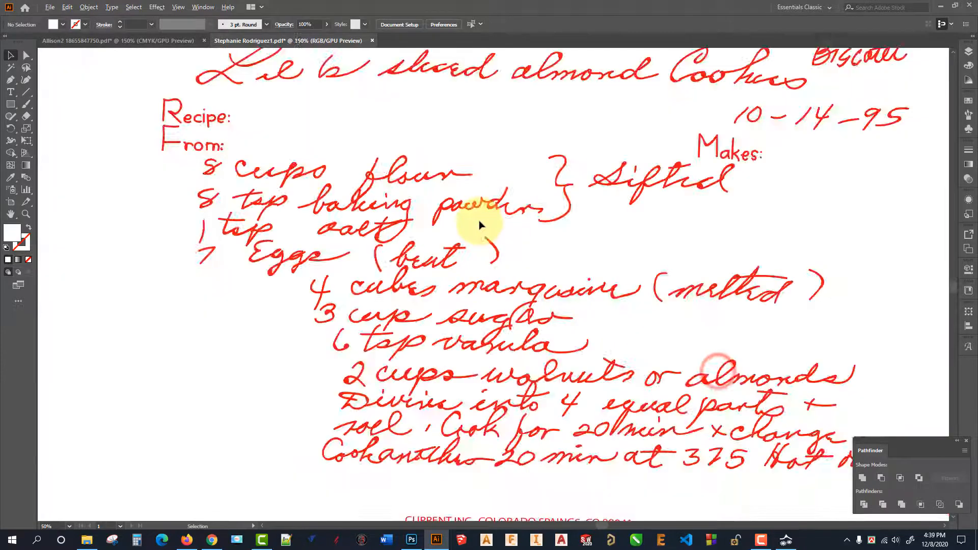
# Step: Select all the traced recipe lettering and set its stroke color to black
pyautogui.scroll(-1, 496, 186)
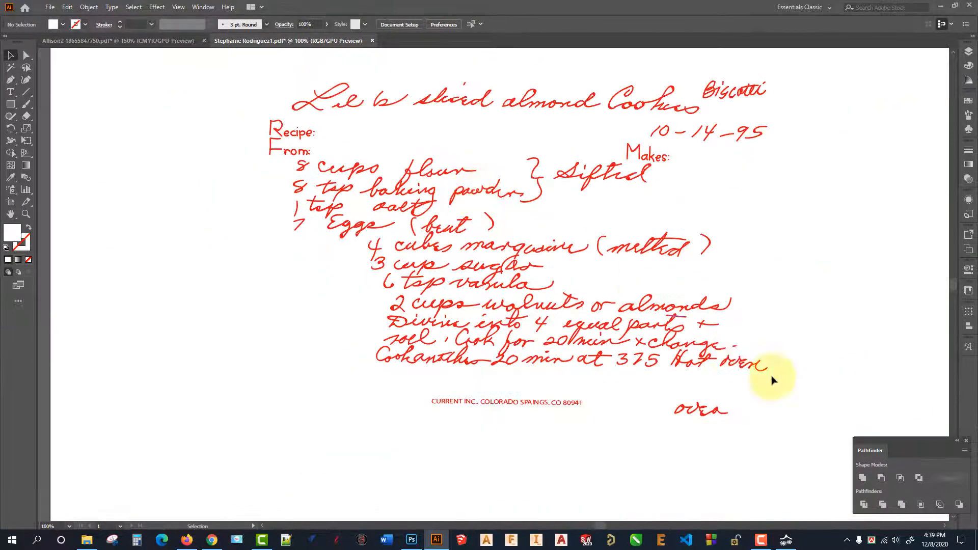
pyautogui.moveTo(802, 450); pyautogui.dragTo(220, 56)
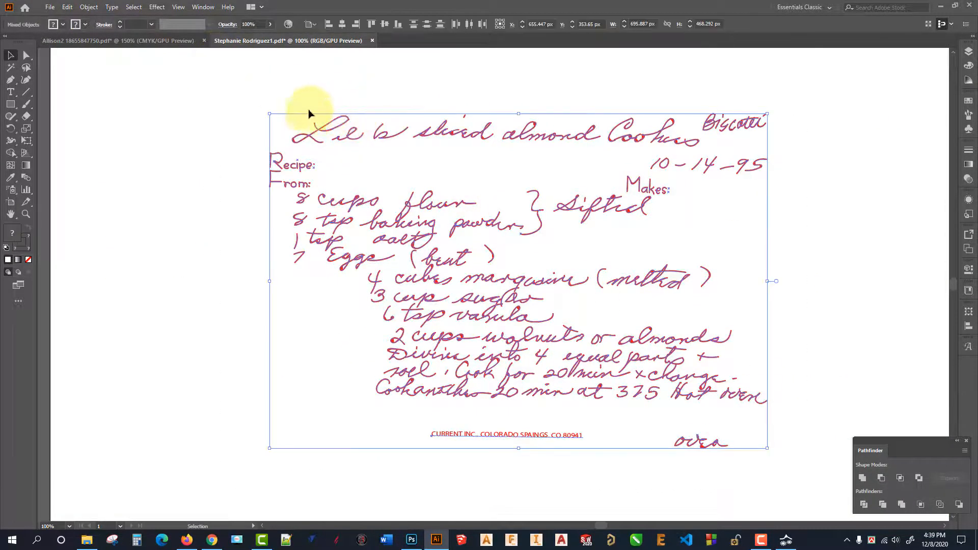
pyautogui.scroll(3, 285, 102)
pyautogui.scroll(-1, 299, 120)
pyautogui.scroll(2, 305, 131)
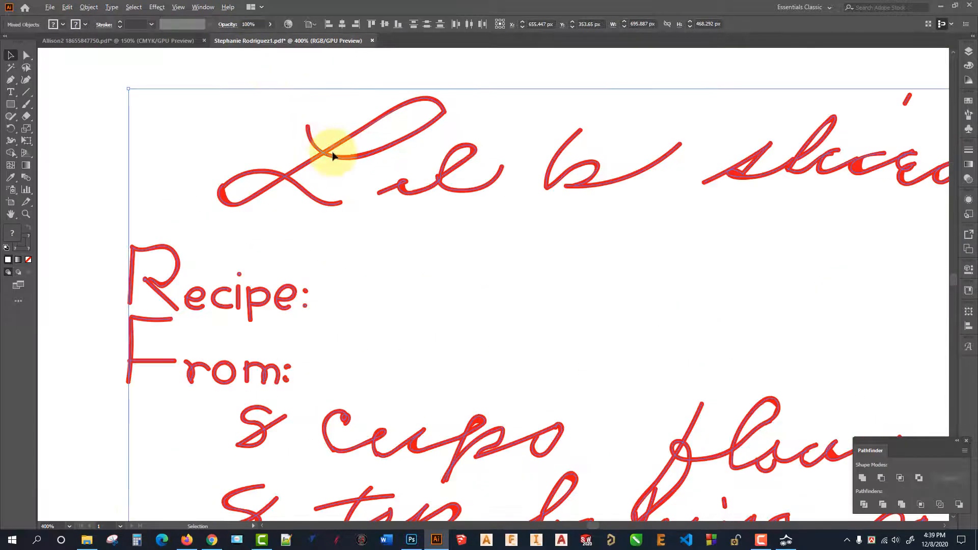
pyautogui.scroll(1, 306, 155)
pyautogui.click(79, 26)
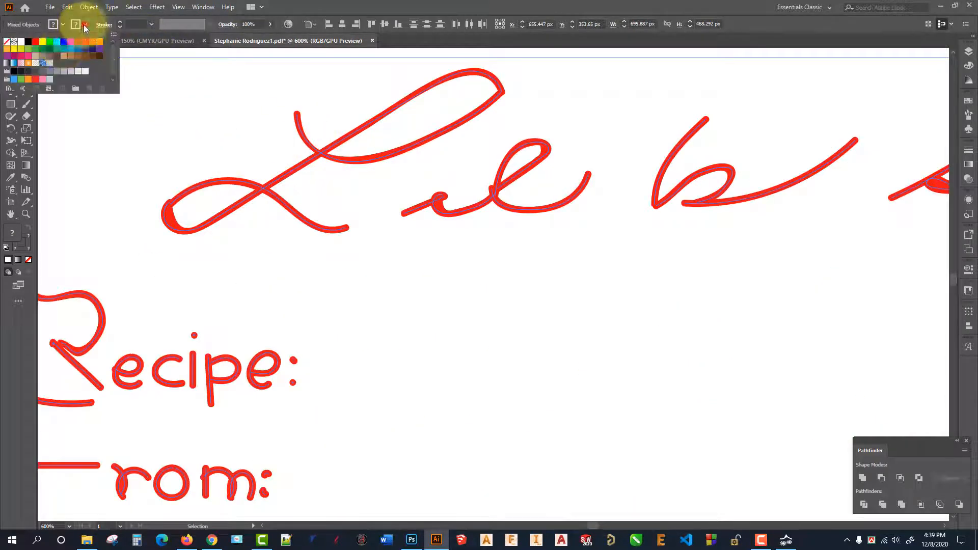
pyautogui.click(28, 43)
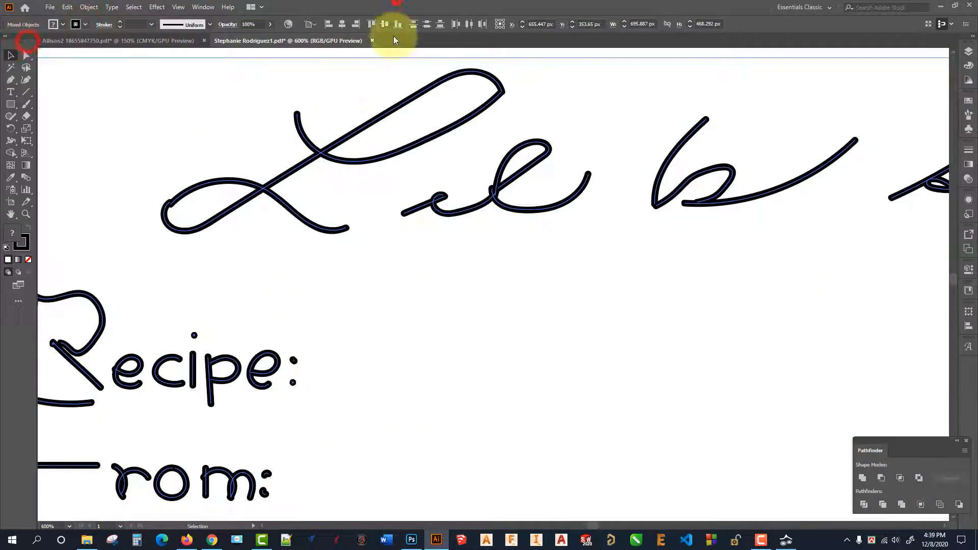
pyautogui.click(263, 97)
# Step: Try shifting the separate strokes that form the letter k in "baking"
pyautogui.scroll(-2, 299, 119)
pyautogui.scroll(2, 415, 400)
pyautogui.moveTo(585, 322); pyautogui.dragTo(410, 182)
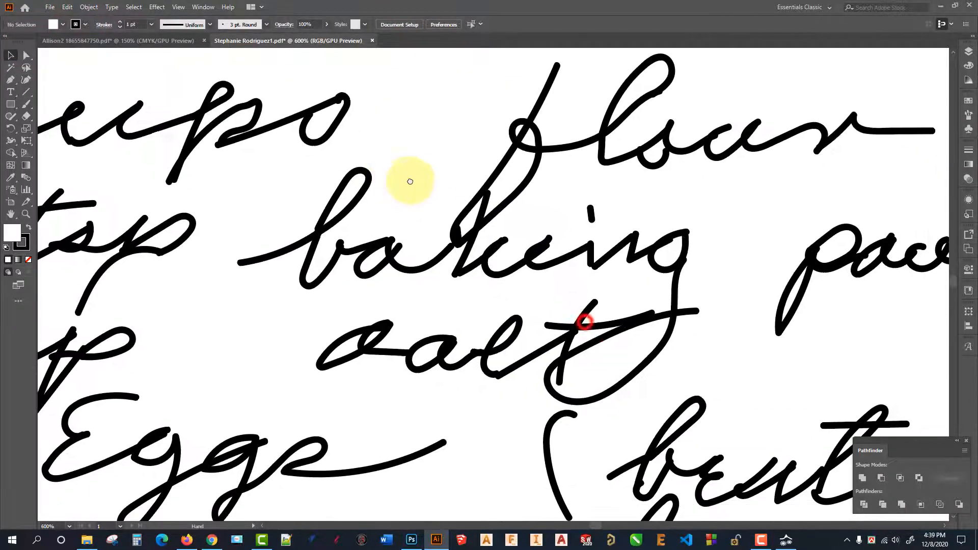
pyautogui.scroll(2, 529, 224)
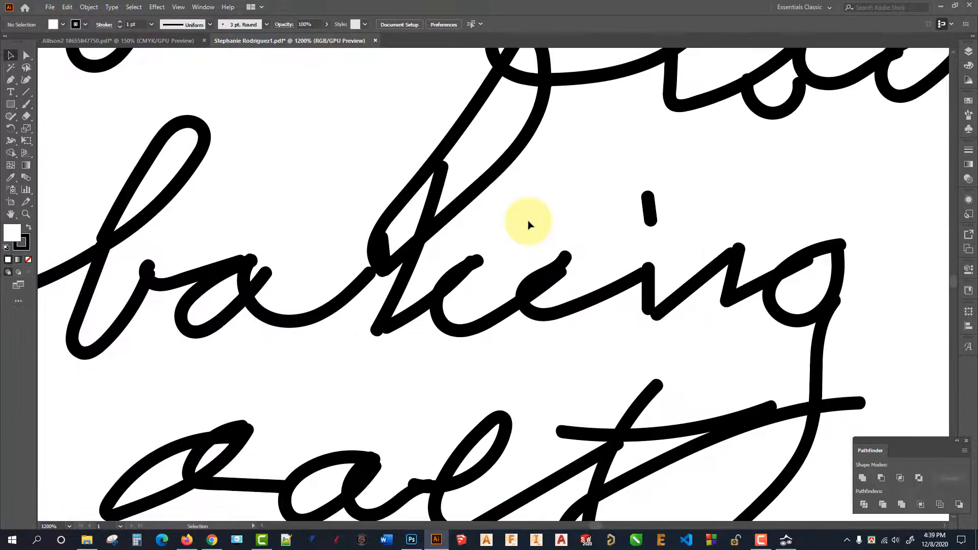
pyautogui.click(401, 285)
pyautogui.click(430, 297)
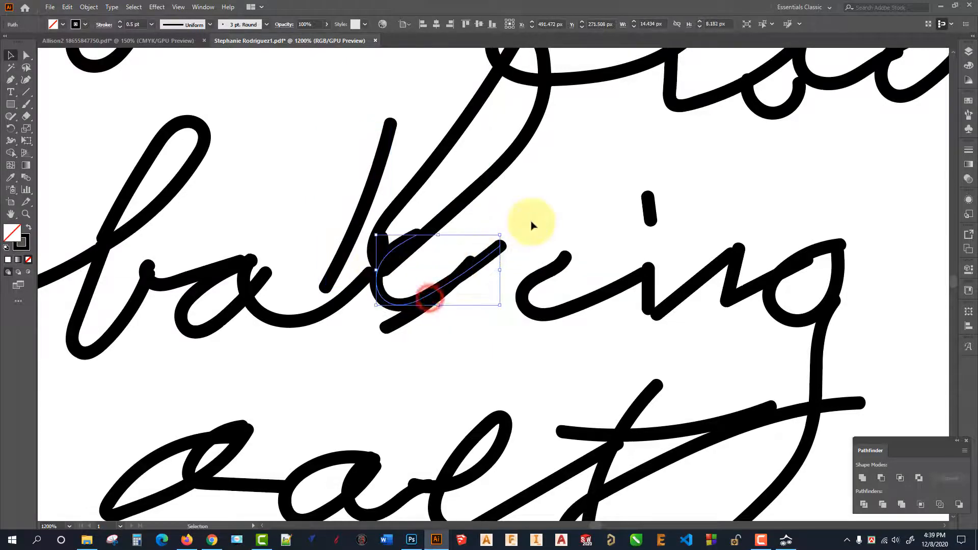
# Step: Undo both moves of the k strokes in "baking" and clear the selection
pyautogui.hotkey('ctrl', 'z')
pyautogui.hotkey('ctrl', 'z')
pyautogui.click(531, 225)
# Step: Examine the black recipe lettering up close and as a whole, especially the lines around "beat" and "cubes"
pyautogui.scroll(-5, 469, 253)
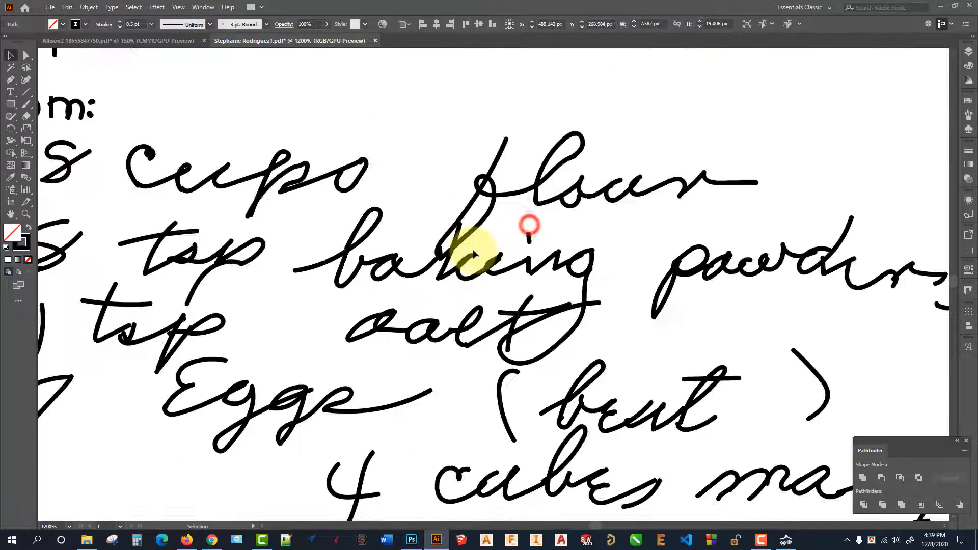
pyautogui.scroll(2, 419, 259)
pyautogui.scroll(-5, 361, 258)
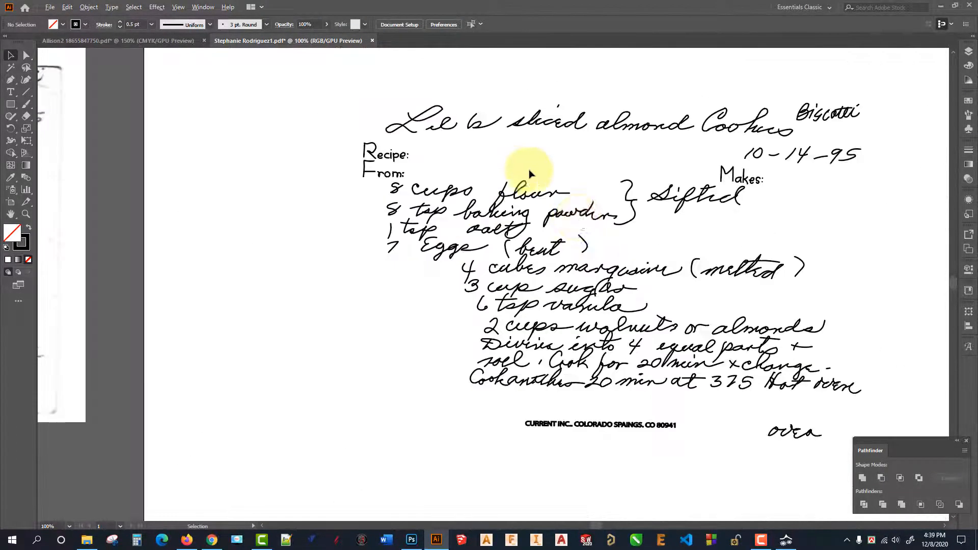
pyautogui.scroll(4, 524, 164)
pyautogui.scroll(2, 547, 252)
pyautogui.scroll(-3, 515, 246)
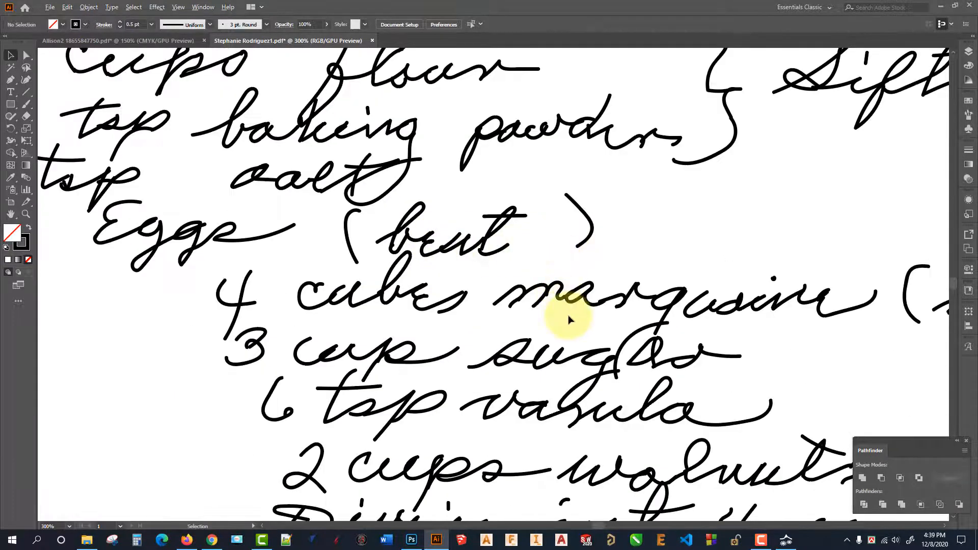
pyautogui.scroll(4, 561, 311)
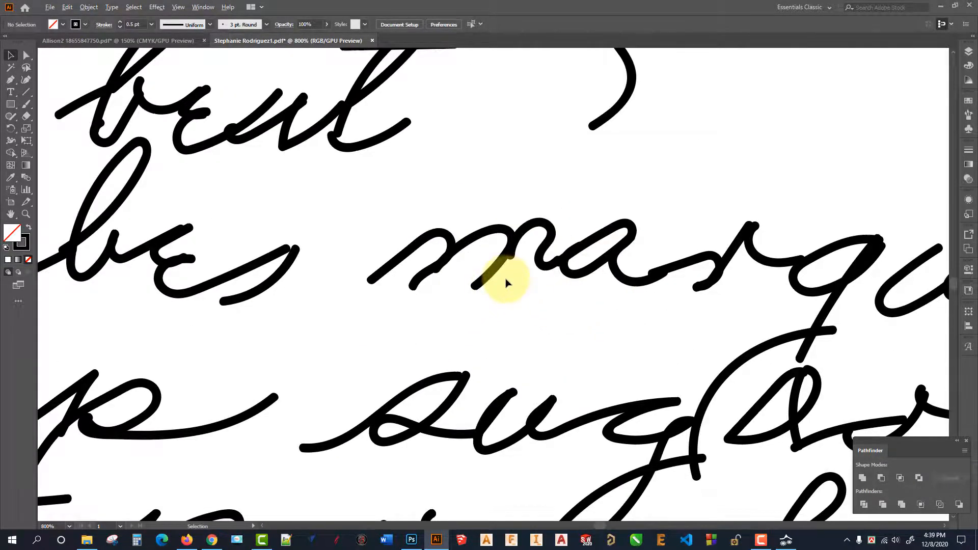
pyautogui.scroll(-3, 339, 273)
pyautogui.scroll(2, 328, 273)
pyautogui.scroll(-2, 360, 267)
pyautogui.scroll(2, 351, 270)
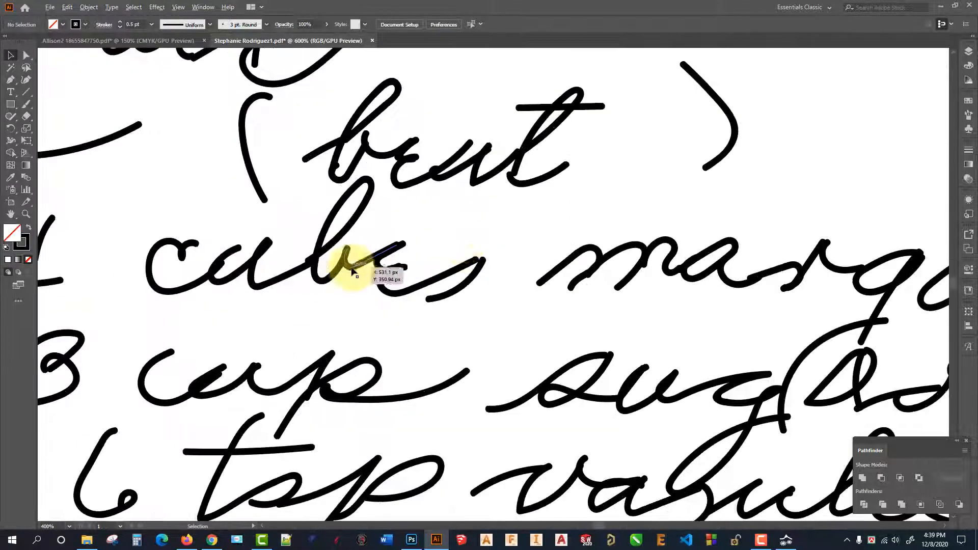
pyautogui.scroll(-3, 484, 229)
pyautogui.scroll(3, 479, 151)
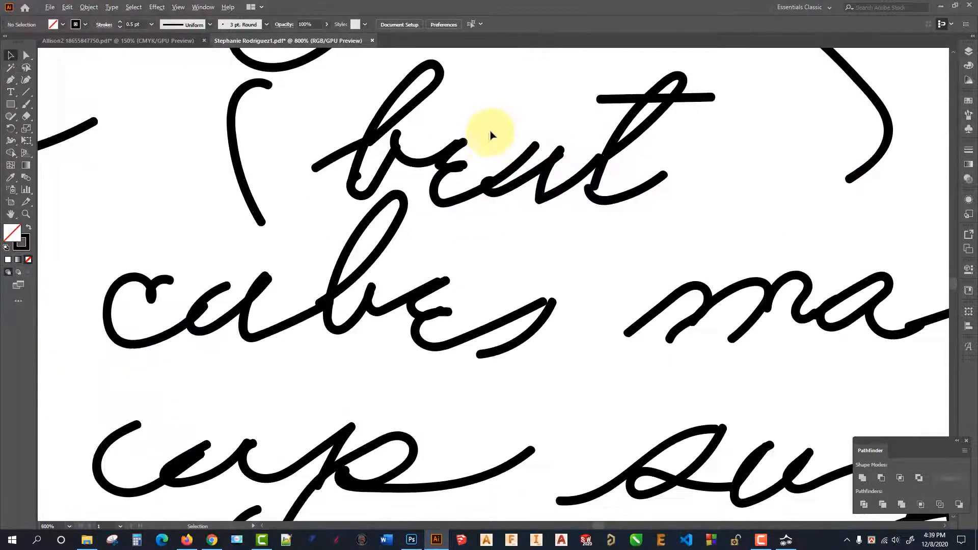
pyautogui.scroll(-2, 491, 135)
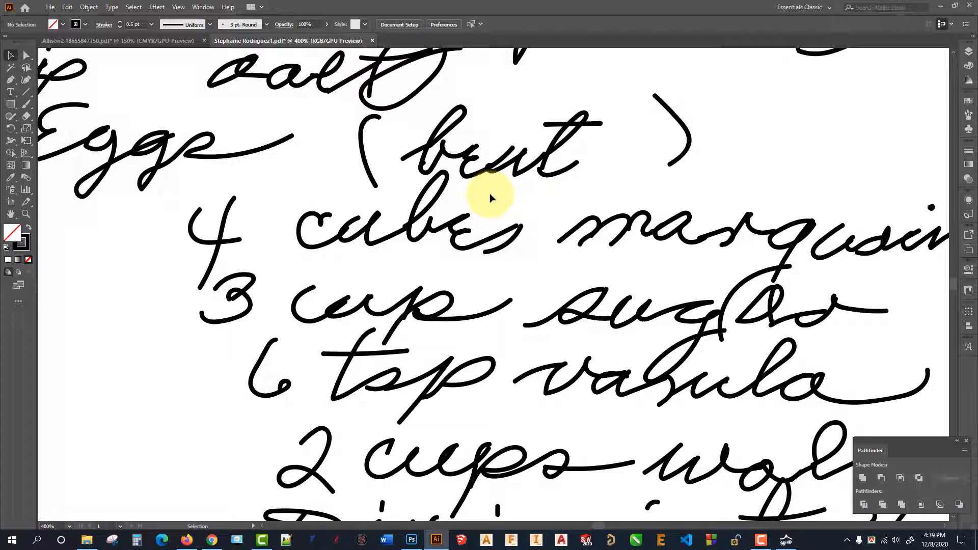
pyautogui.scroll(-5, 479, 205)
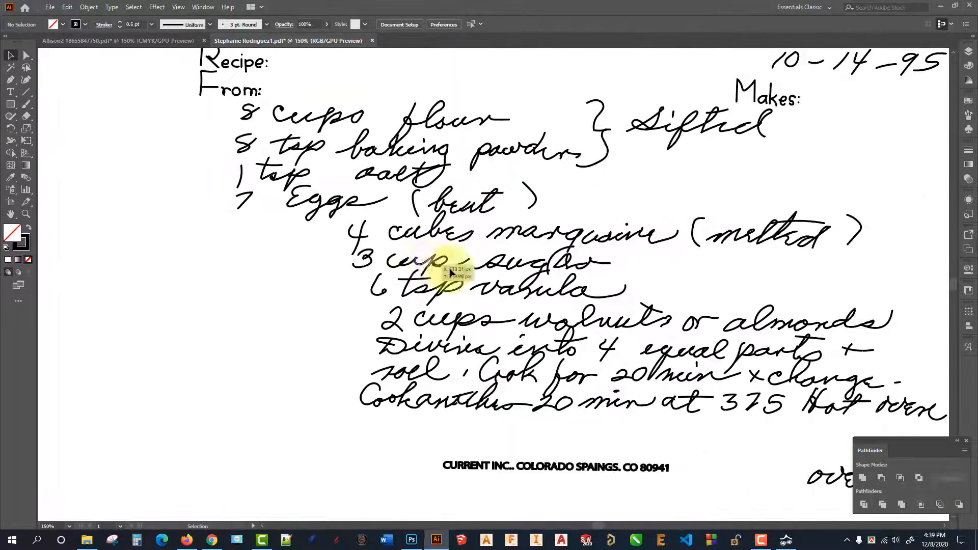
# Step: Compare the scanned recipe card with the black traced lettering beside it, from the title down to the last line
pyautogui.scroll(2, 533, 186)
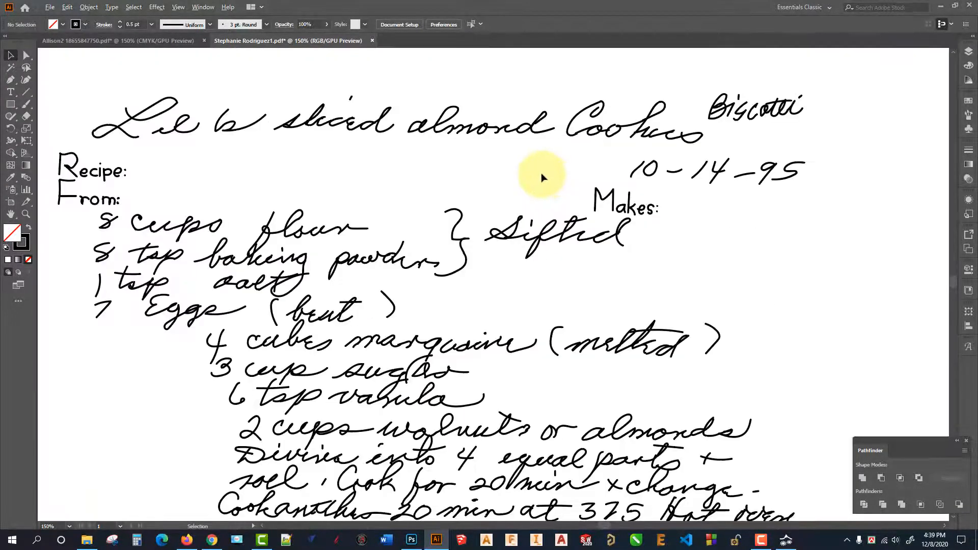
pyautogui.scroll(-2, 574, 229)
pyautogui.scroll(-2, 574, 230)
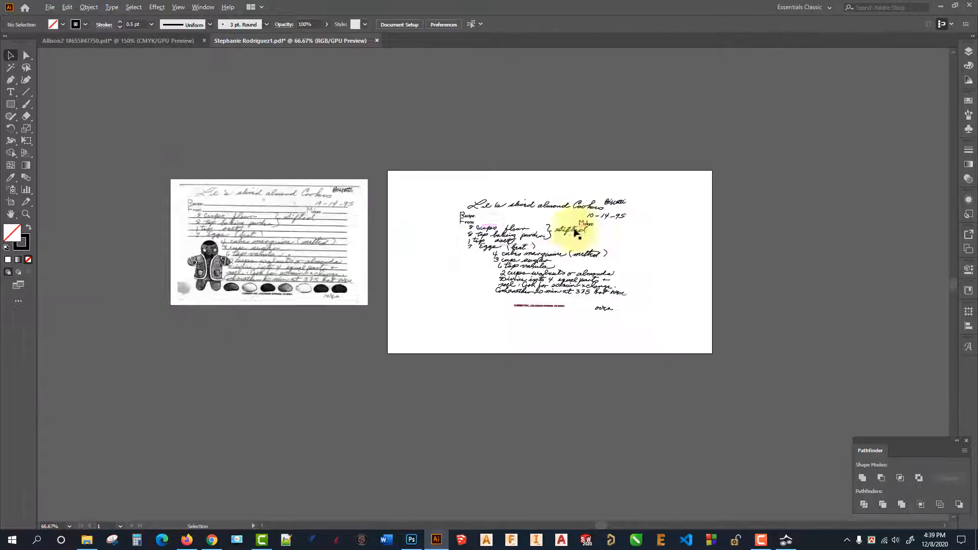
pyautogui.scroll(2, 321, 239)
pyautogui.moveTo(269, 248)
pyautogui.mouseDown()
pyautogui.moveTo(415, 275)
pyautogui.moveTo(280, 248)
pyautogui.mouseUp()
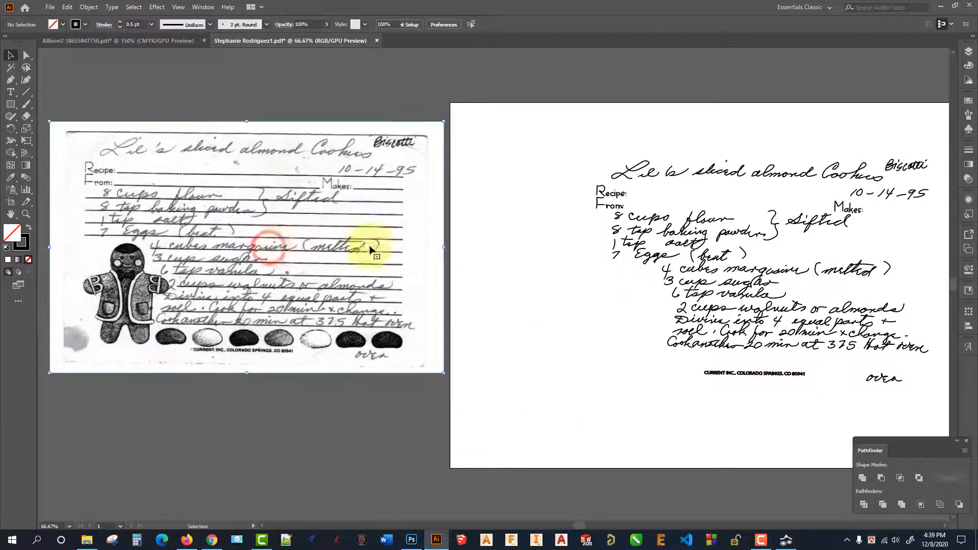
pyautogui.click(512, 259)
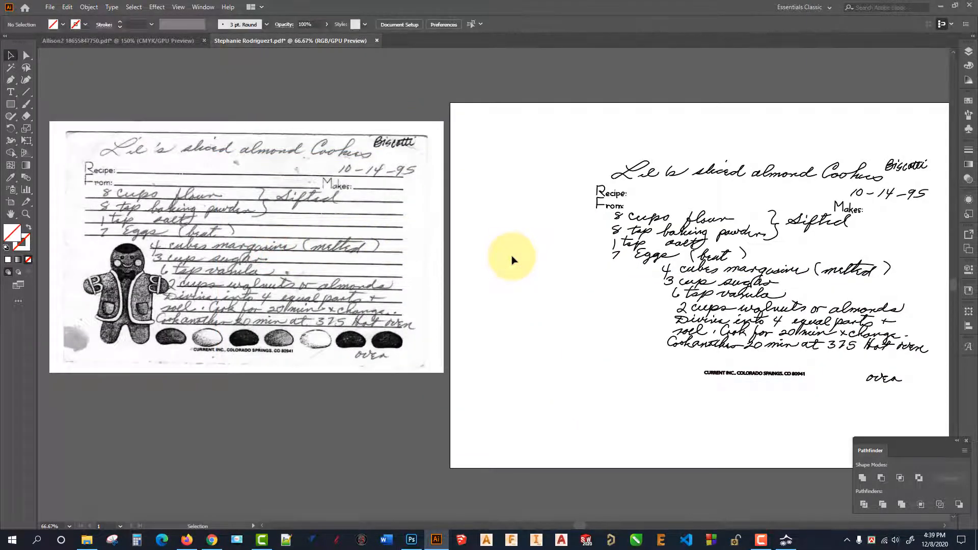
pyautogui.scroll(-1, 301, 189)
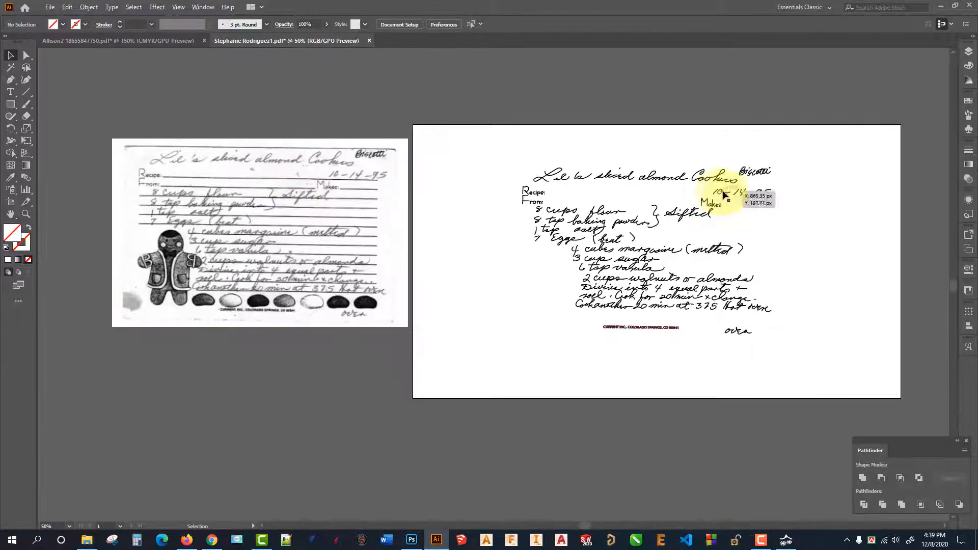
pyautogui.scroll(2, 706, 219)
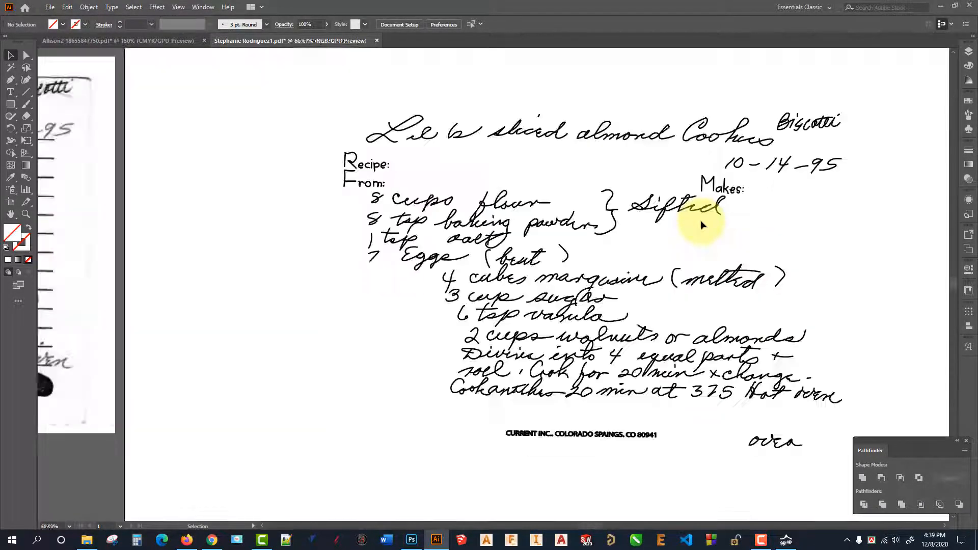
pyautogui.scroll(1, 759, 227)
pyautogui.scroll(-1, 563, 240)
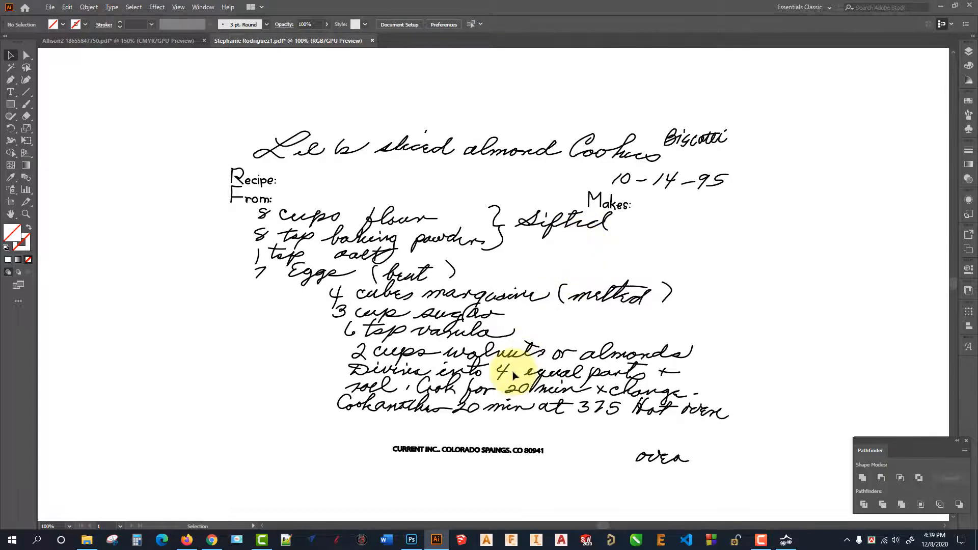
# Step: Examine the traced strokes up close, especially the letter p in the walnuts line's "cups" and the ingredient lines above it
pyautogui.scroll(2, 535, 367)
pyautogui.scroll(2, 345, 331)
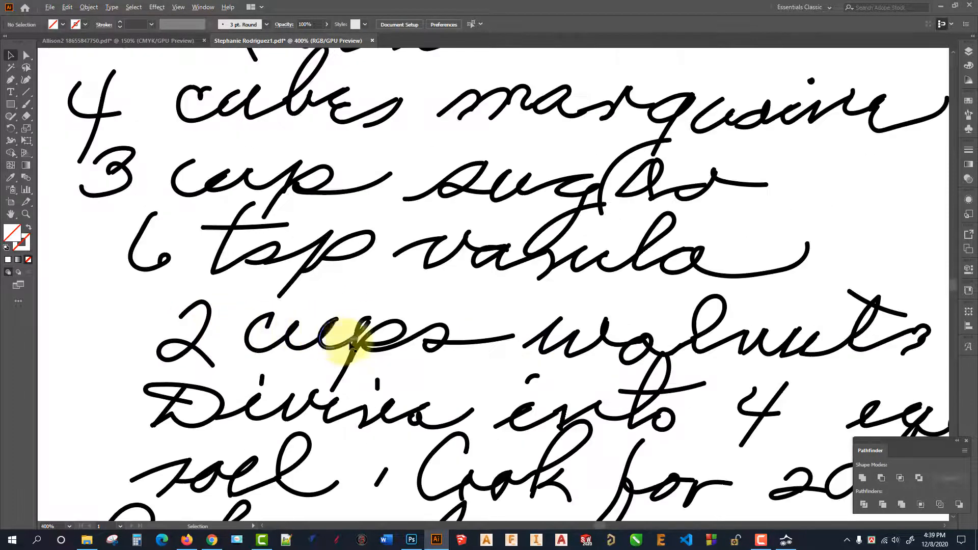
pyautogui.scroll(1, 341, 318)
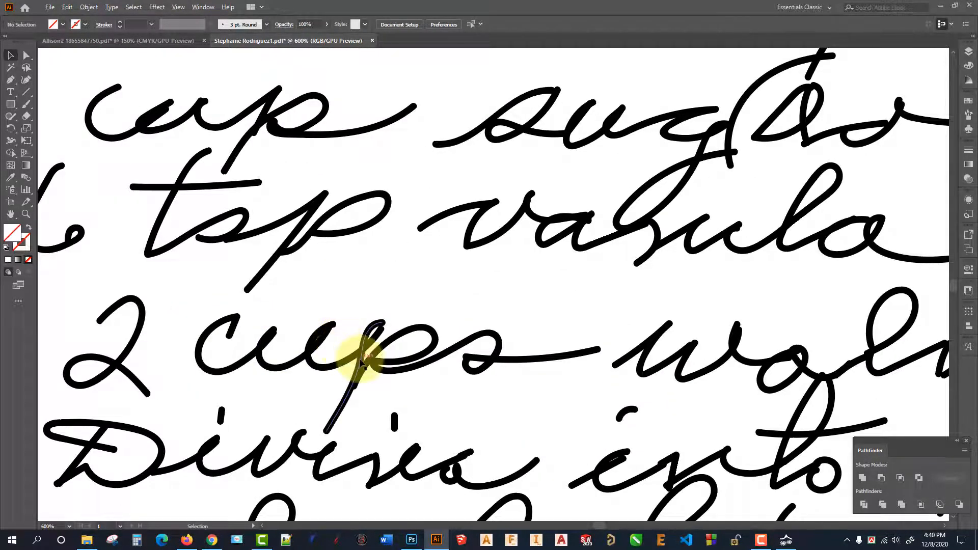
pyautogui.scroll(2, 426, 299)
pyautogui.scroll(-1, 437, 291)
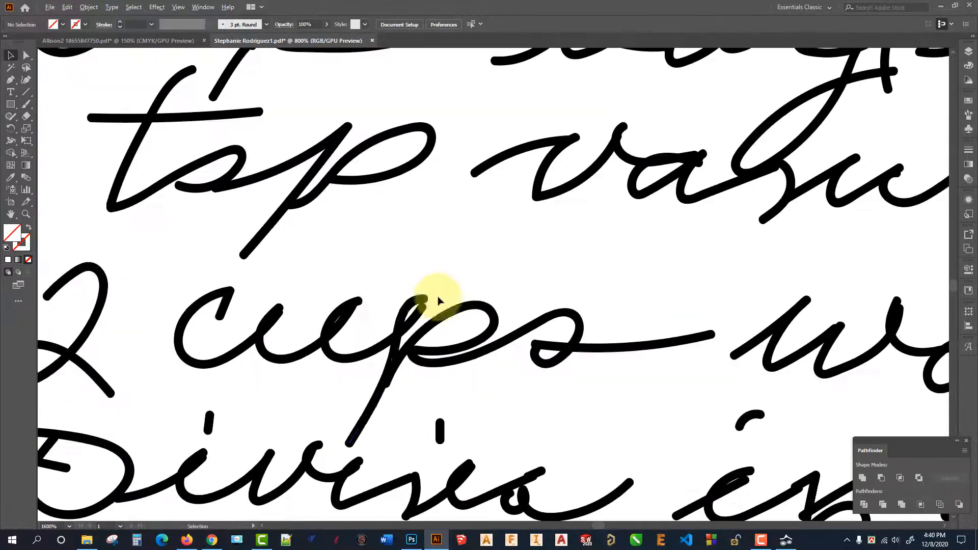
pyautogui.scroll(-4, 373, 320)
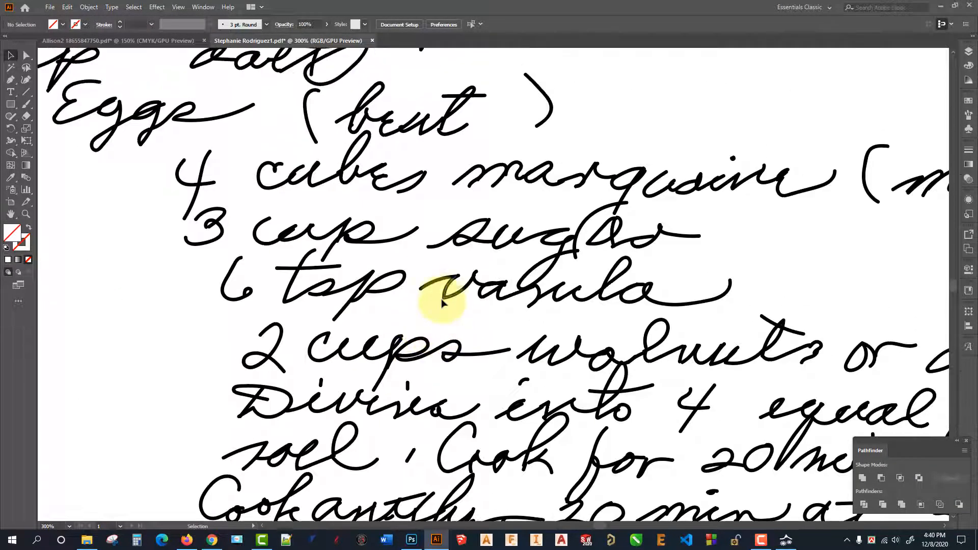
pyautogui.scroll(5, 442, 302)
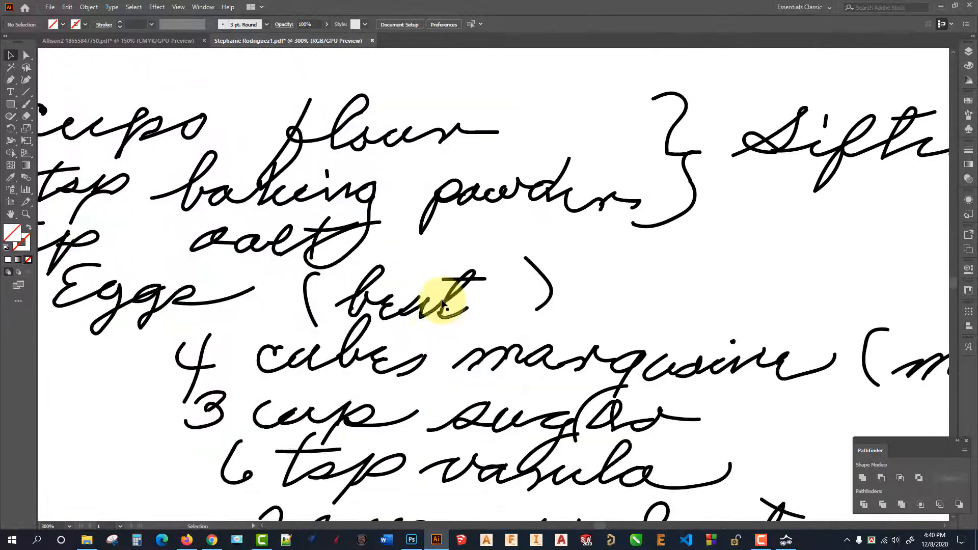
pyautogui.scroll(-1, 502, 262)
pyautogui.scroll(2, 219, 191)
pyautogui.scroll(-2, 404, 230)
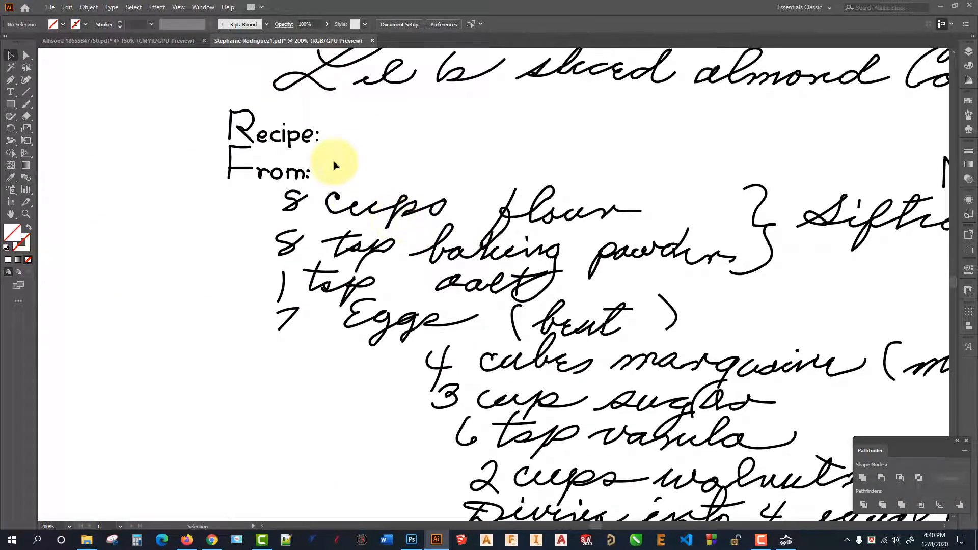
# Step: Examine the traced "Recipe:" and "From:" headings up close, then the complete lettering beside the original scan
pyautogui.scroll(3, 352, 194)
pyautogui.scroll(4, 247, 212)
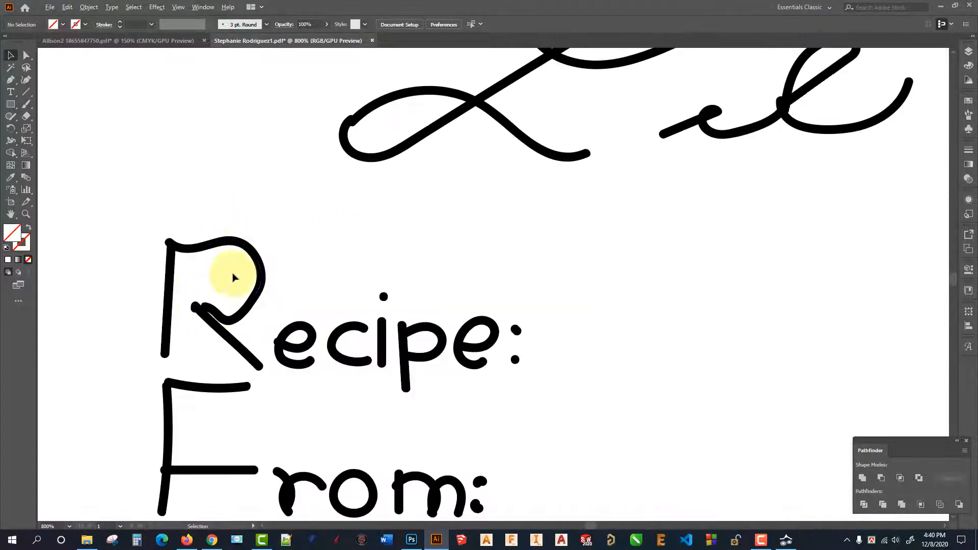
pyautogui.scroll(-3, 224, 278)
pyautogui.scroll(3, 416, 278)
pyautogui.scroll(-2, 410, 260)
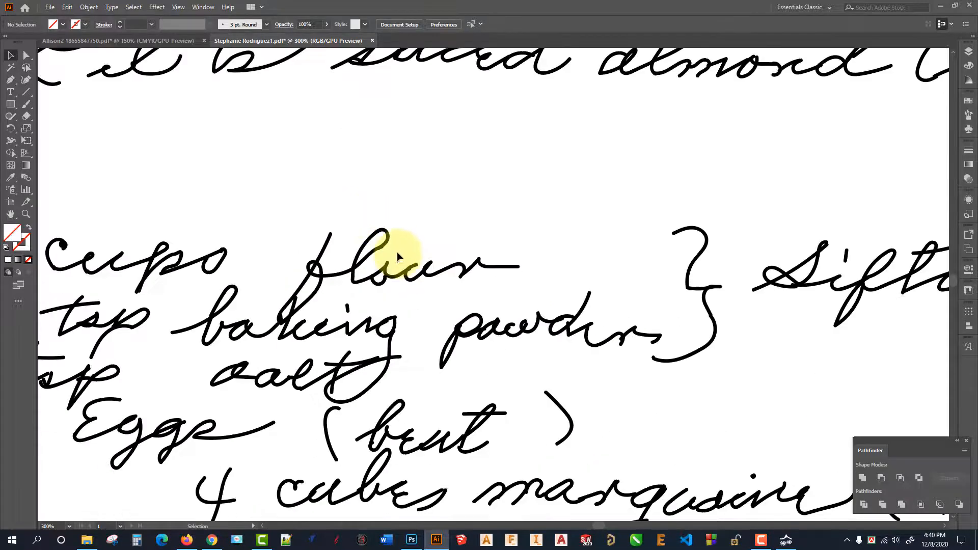
pyautogui.scroll(2, 433, 253)
pyautogui.scroll(-5, 432, 253)
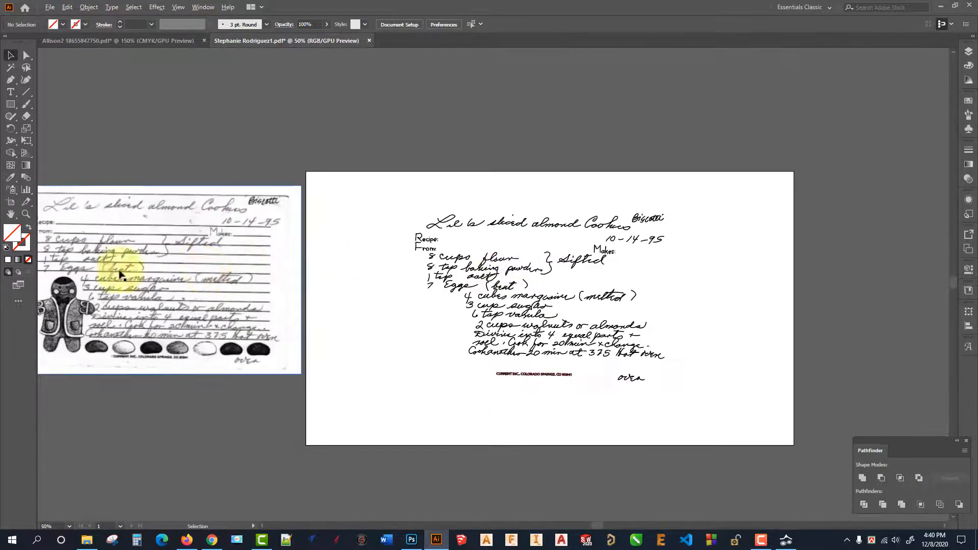
pyautogui.scroll(-1, 606, 276)
pyautogui.scroll(5, 606, 277)
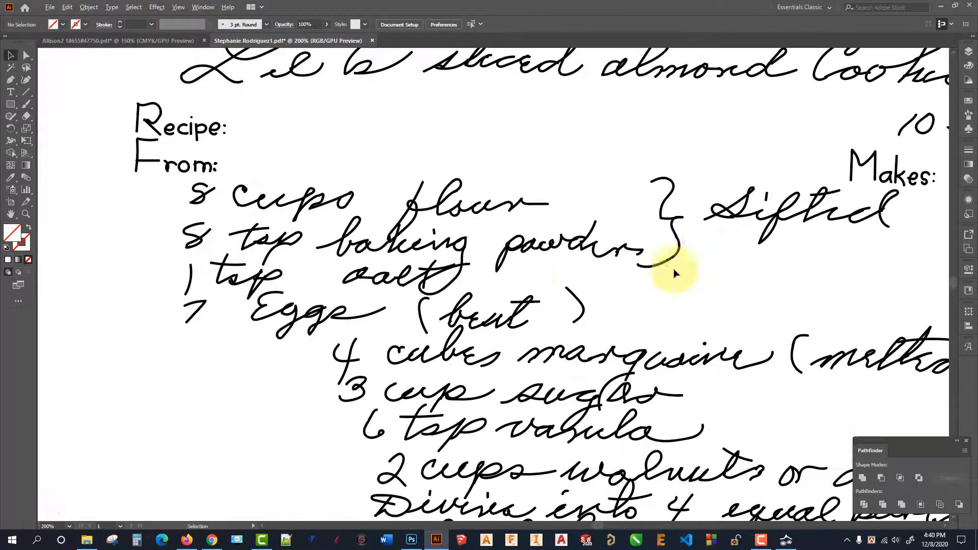
# Step: Switch to the other open document with the handwritten note and review the red traced words "to oven"
pyautogui.click(136, 42)
pyautogui.scroll(-3, 408, 194)
pyautogui.scroll(2, 408, 193)
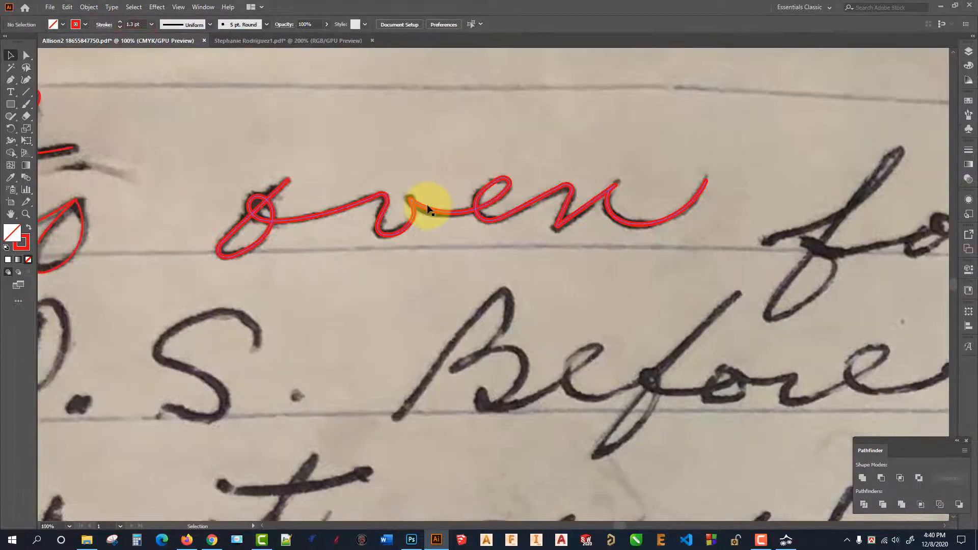
pyautogui.scroll(-4, 430, 209)
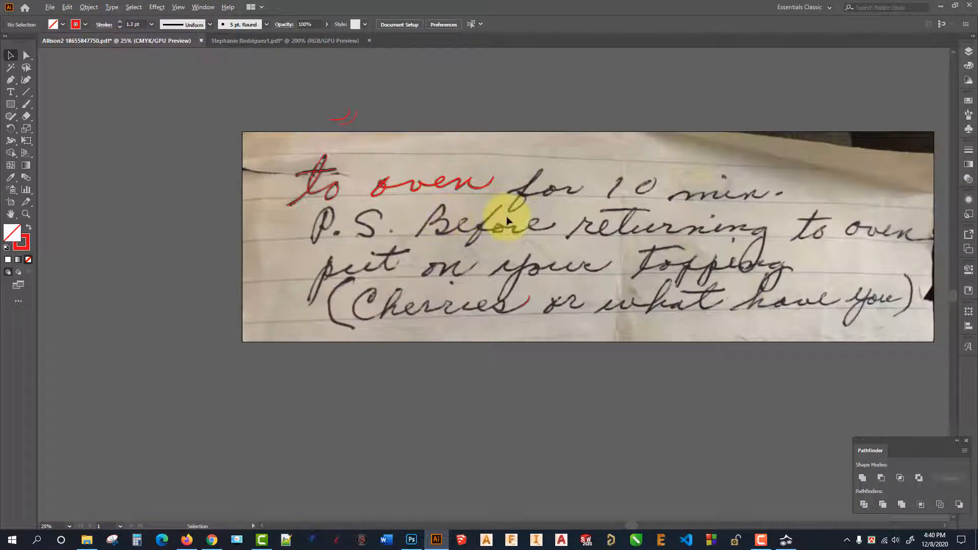
pyautogui.scroll(1, 507, 216)
pyautogui.scroll(2, 402, 163)
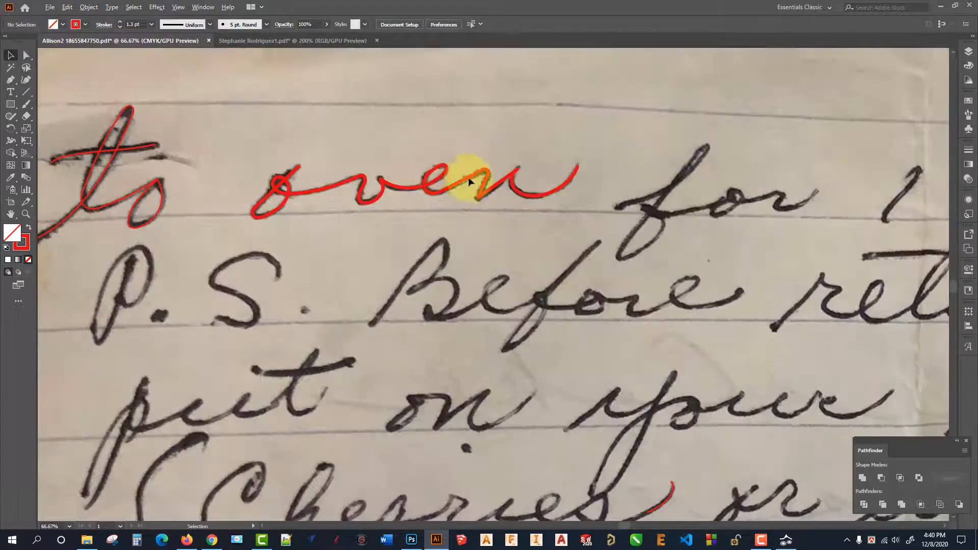
# Step: Bring the untraced word "for" into view and, with nothing selected, set the stroke weight to 0.25 pt
pyautogui.scroll(2, 902, 183)
pyautogui.press('space')
pyautogui.moveTo(481, 180); pyautogui.dragTo(344, 193)
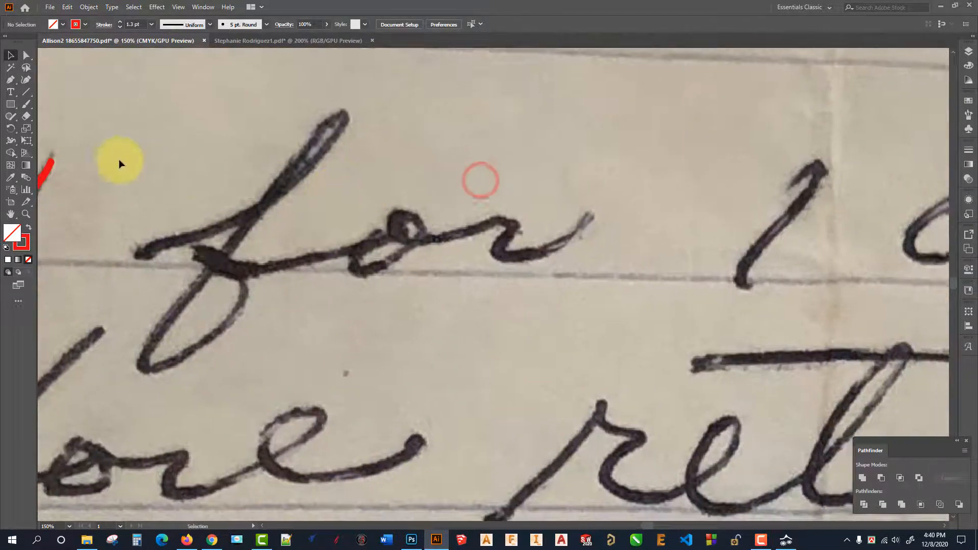
pyautogui.moveTo(62, 177); pyautogui.dragTo(36, 166)
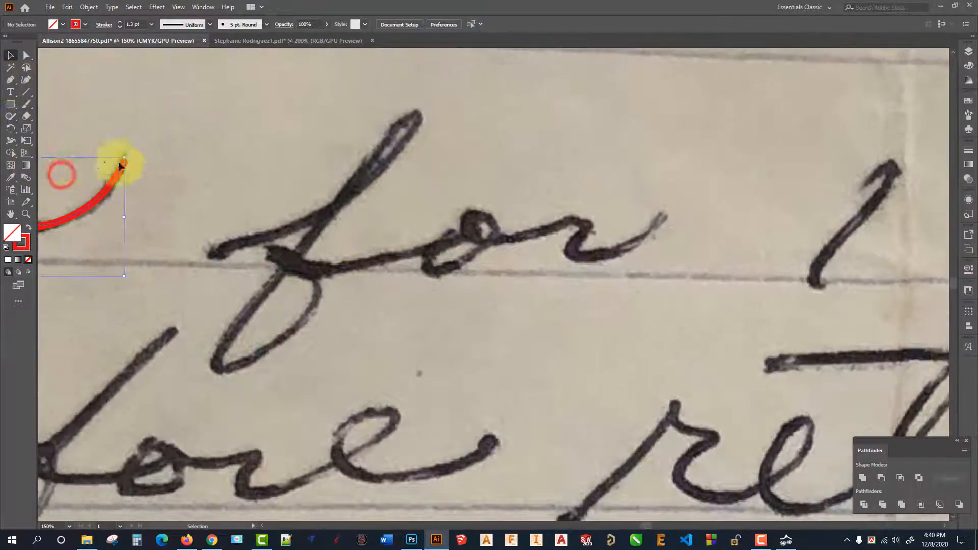
pyautogui.click(222, 177)
pyautogui.click(152, 24)
pyautogui.click(162, 36)
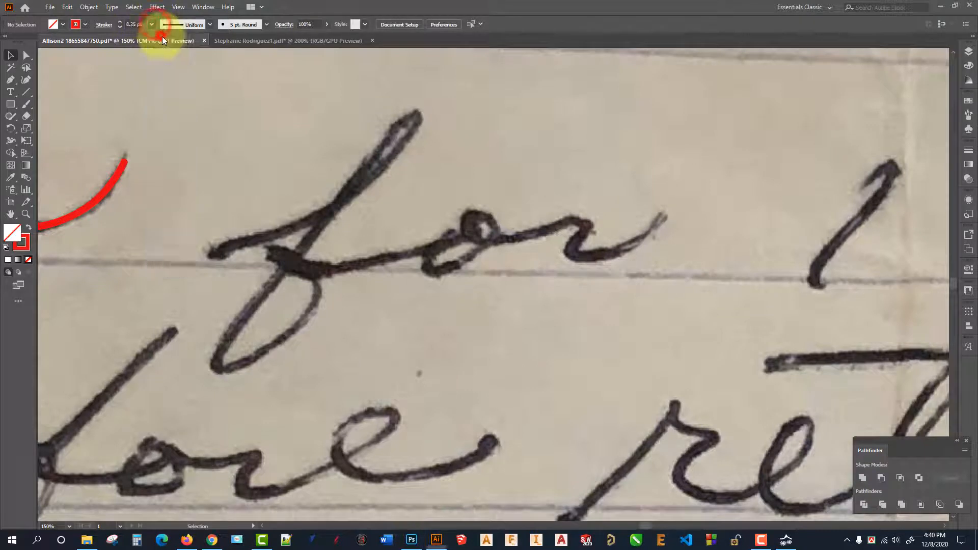
# Step: Trace the handwritten word "for" with the Paintbrush in one continuous red stroke, from the f to the end of the r
pyautogui.press('b')
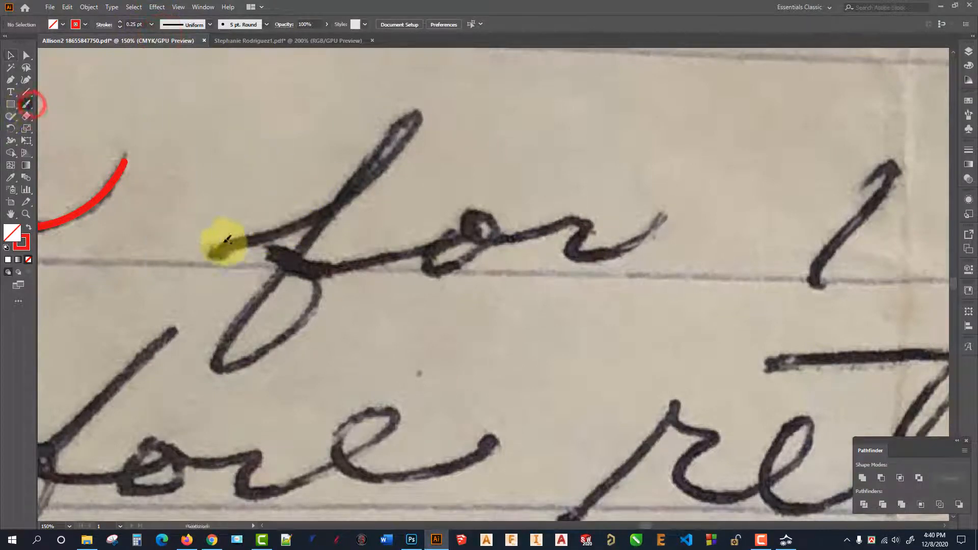
pyautogui.scroll(3, 197, 114)
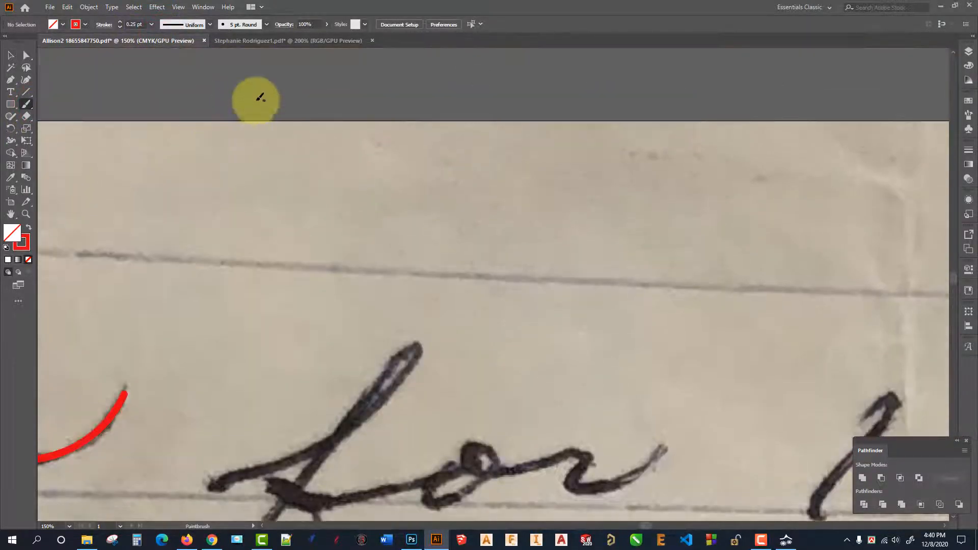
pyautogui.scroll(-5, 308, 155)
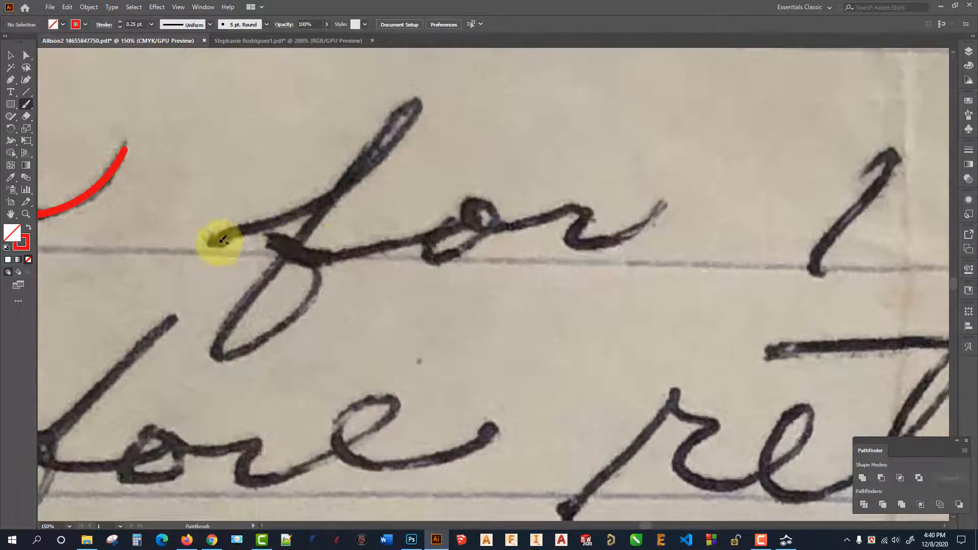
pyautogui.moveTo(212, 240)
pyautogui.mouseDown()
pyautogui.moveTo(357, 176)
pyautogui.moveTo(411, 128)
pyautogui.moveTo(418, 100)
pyautogui.moveTo(399, 110)
pyautogui.moveTo(266, 278)
pyautogui.moveTo(219, 355)
pyautogui.moveTo(282, 338)
pyautogui.moveTo(306, 309)
pyautogui.moveTo(315, 260)
pyautogui.moveTo(275, 241)
pyautogui.moveTo(311, 254)
pyautogui.moveTo(353, 252)
pyautogui.moveTo(460, 217)
pyautogui.moveTo(424, 242)
pyautogui.moveTo(439, 257)
pyautogui.moveTo(492, 225)
pyautogui.moveTo(492, 202)
pyautogui.moveTo(473, 200)
pyautogui.moveTo(465, 216)
pyautogui.moveTo(500, 225)
pyautogui.moveTo(576, 205)
pyautogui.mouseUp()
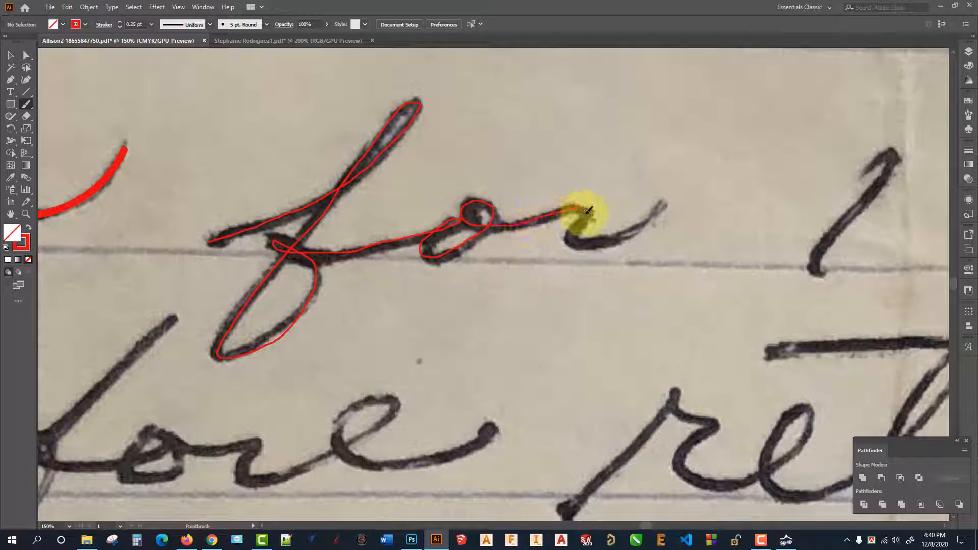
pyautogui.moveTo(579, 239)
pyautogui.mouseDown()
pyautogui.moveTo(614, 240)
pyautogui.moveTo(664, 205)
pyautogui.mouseUp()
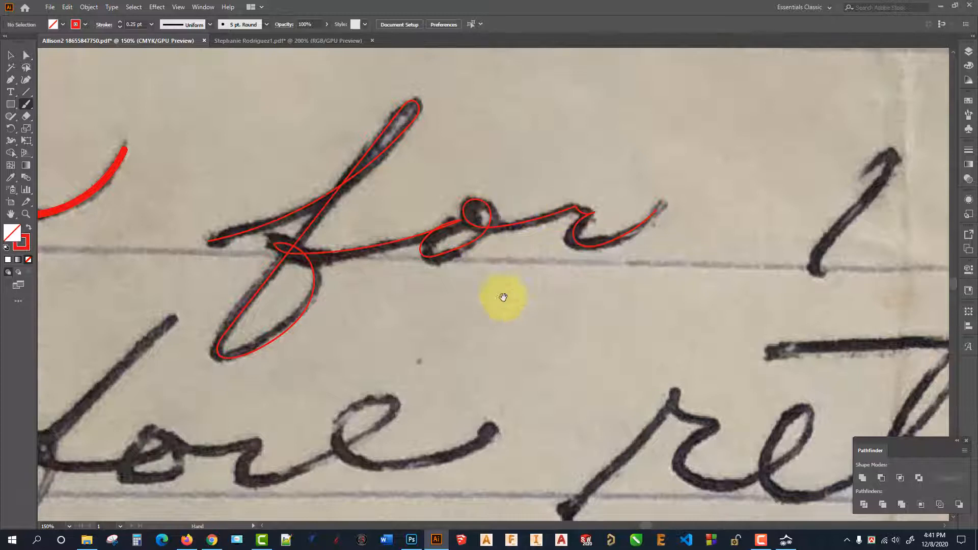
# Step: Match the traced "for" path to the thicker red stroke of "oven" with the Eyedropper, and clear the selection
pyautogui.moveTo(518, 327); pyautogui.dragTo(459, 320)
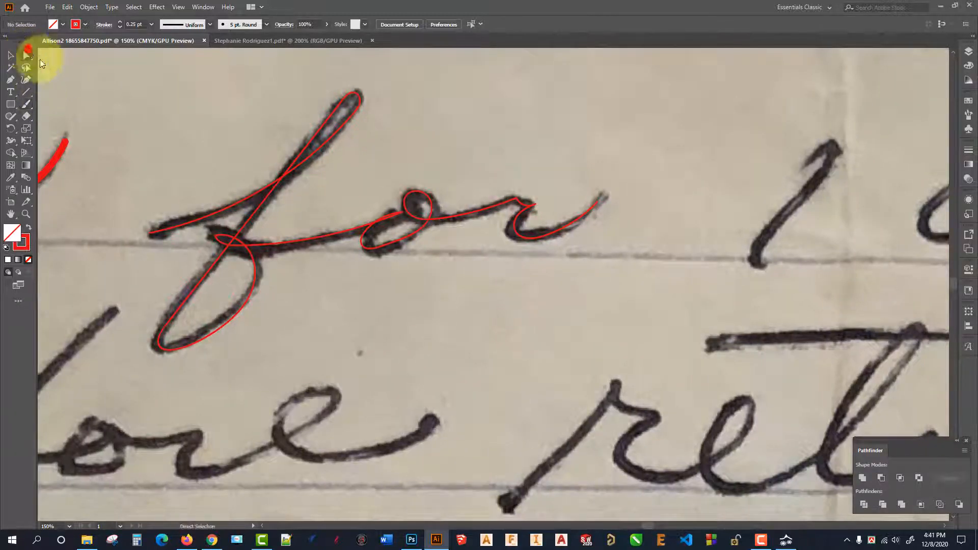
pyautogui.click(11, 55)
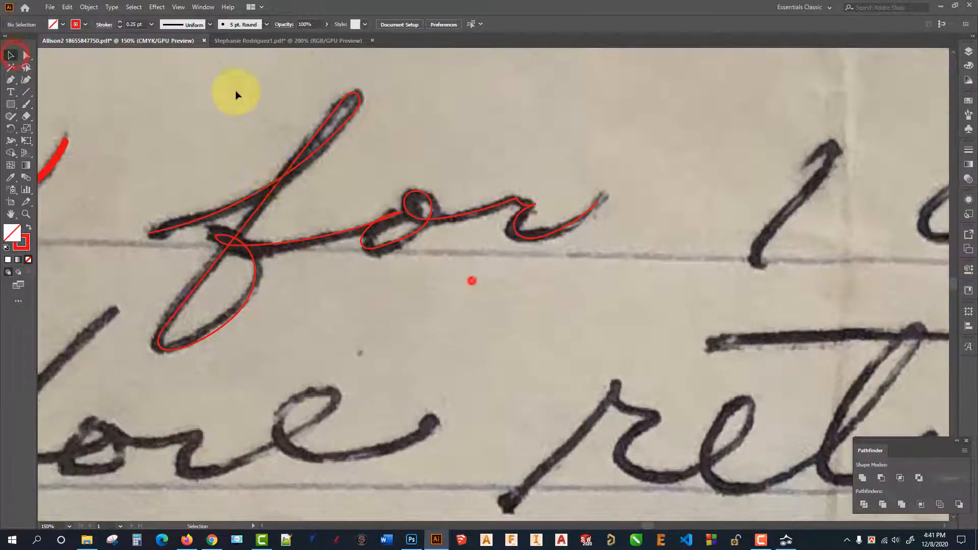
pyautogui.click(511, 197)
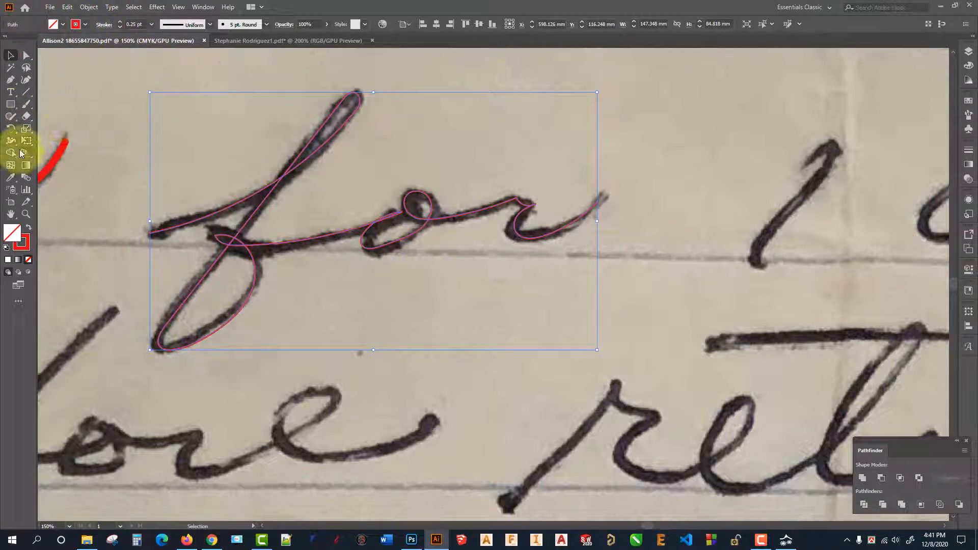
pyautogui.click(9, 178)
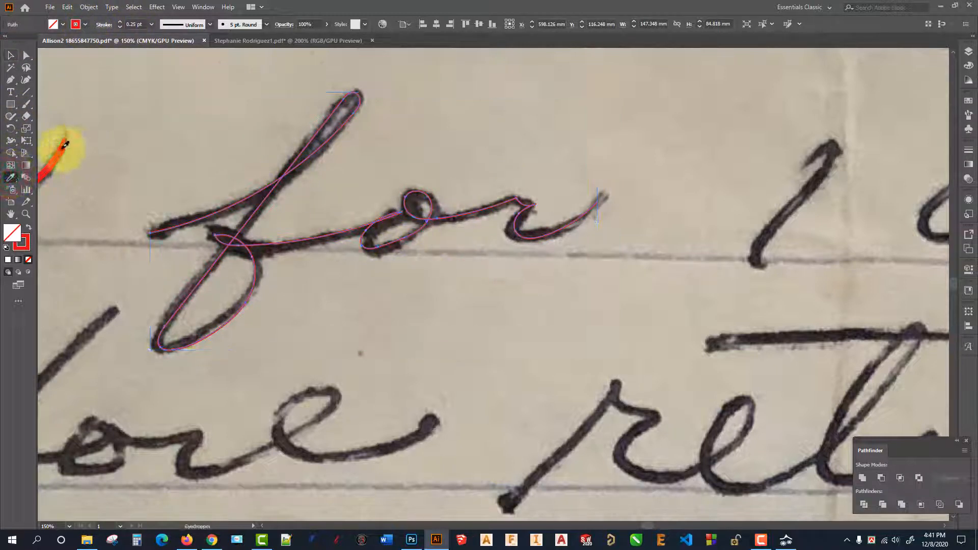
pyautogui.click(65, 144)
pyautogui.click(10, 54)
pyautogui.click(25, 55)
pyautogui.click(135, 76)
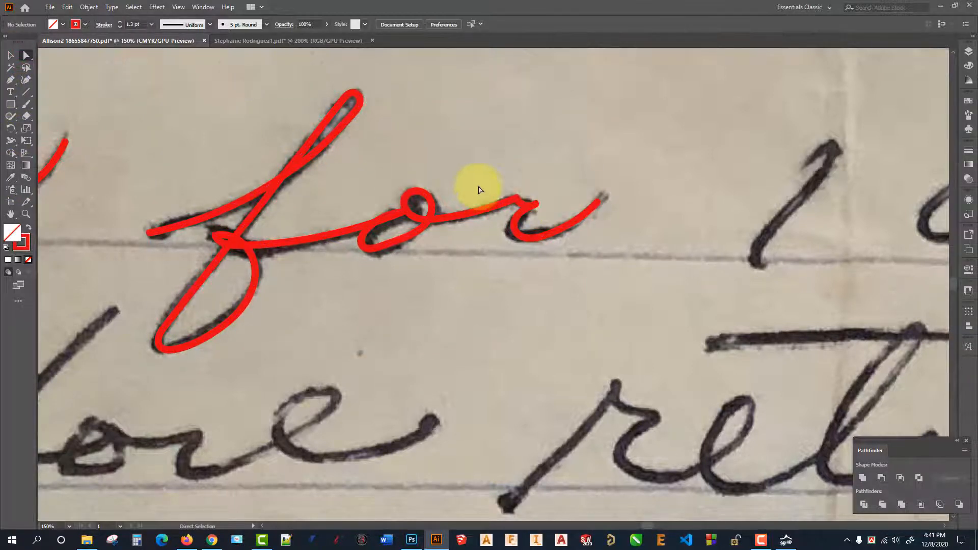
# Step: Check how closely the red "for" stroke follows the original handwriting, particularly around the o and r
pyautogui.scroll(-3, 361, 164)
pyautogui.scroll(3, 694, 251)
pyautogui.scroll(2, 586, 270)
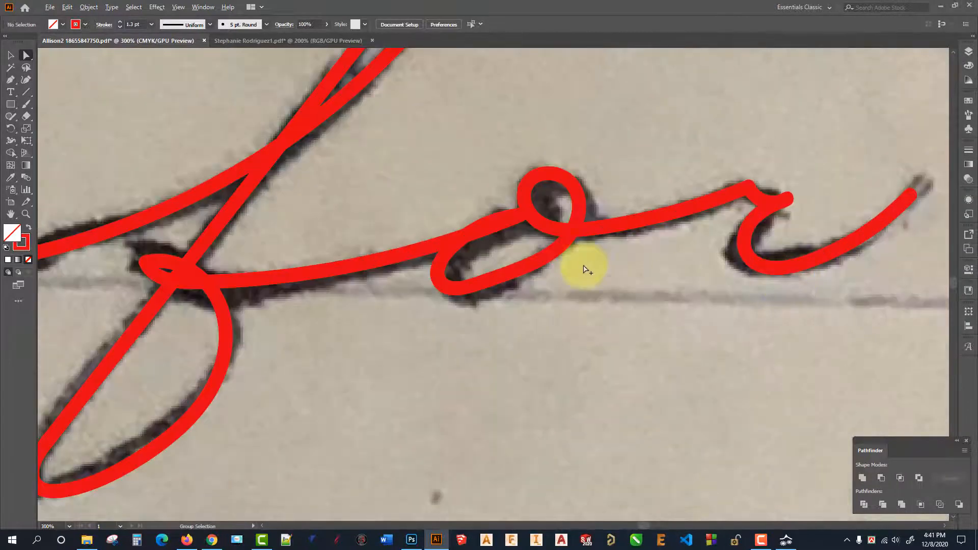
pyautogui.scroll(-3, 393, 236)
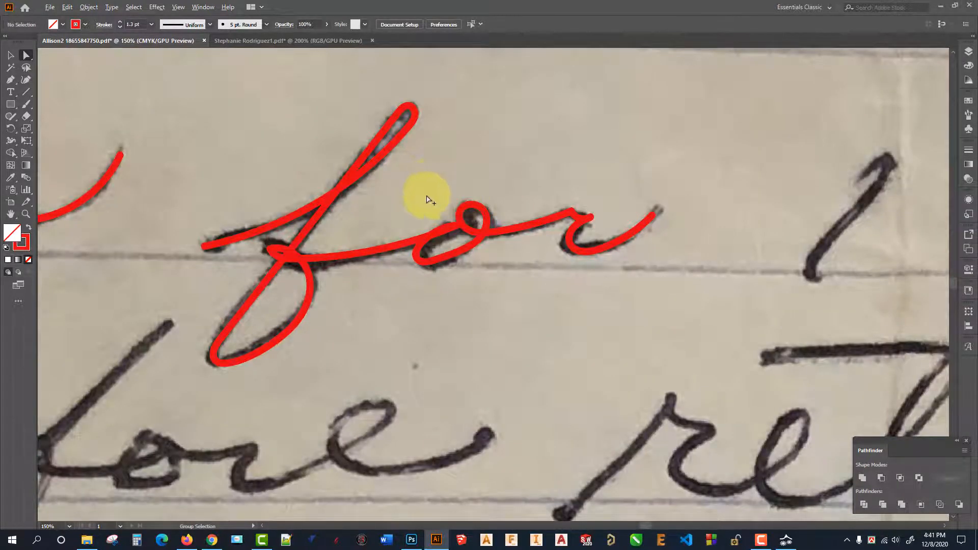
# Step: Examine the full traced "for" up close, comparing the red stroke with the ink of each letter
pyautogui.scroll(1, 417, 202)
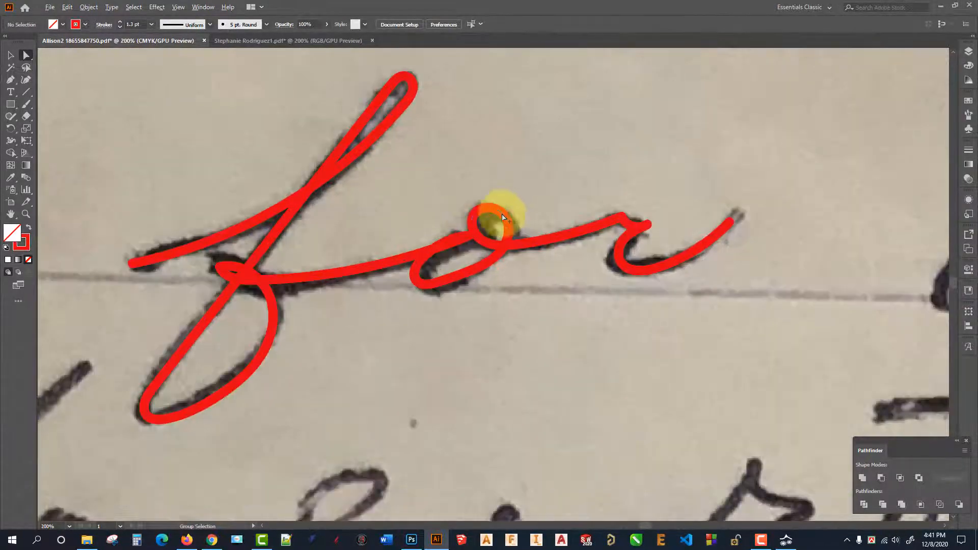
pyautogui.scroll(-2, 448, 218)
pyautogui.scroll(2, 581, 237)
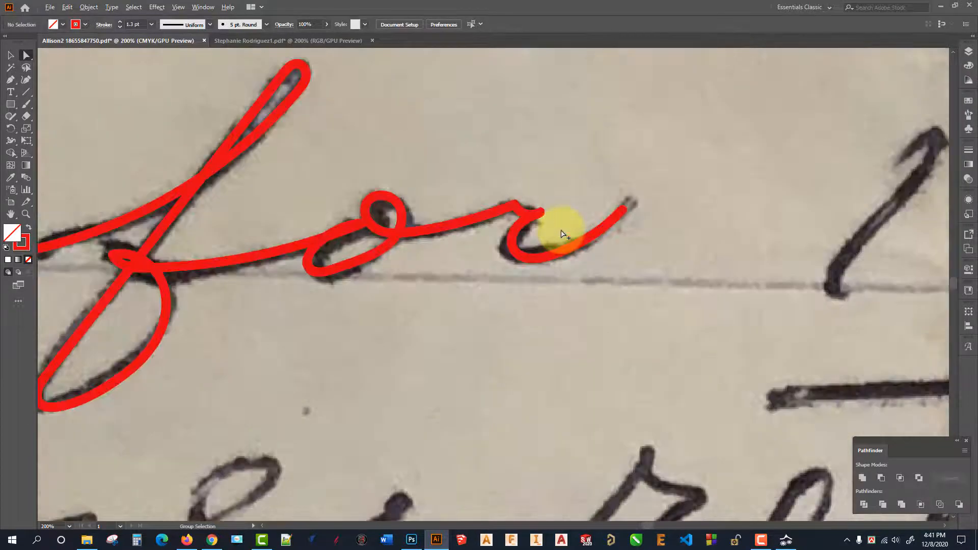
pyautogui.scroll(-1, 586, 230)
pyautogui.scroll(1, 458, 225)
pyautogui.scroll(-2, 439, 234)
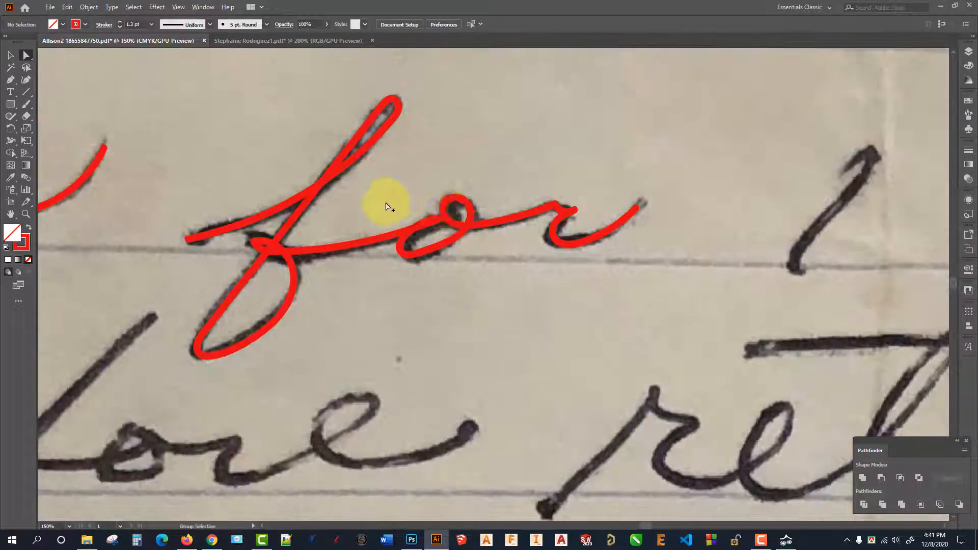
pyautogui.scroll(1, 547, 186)
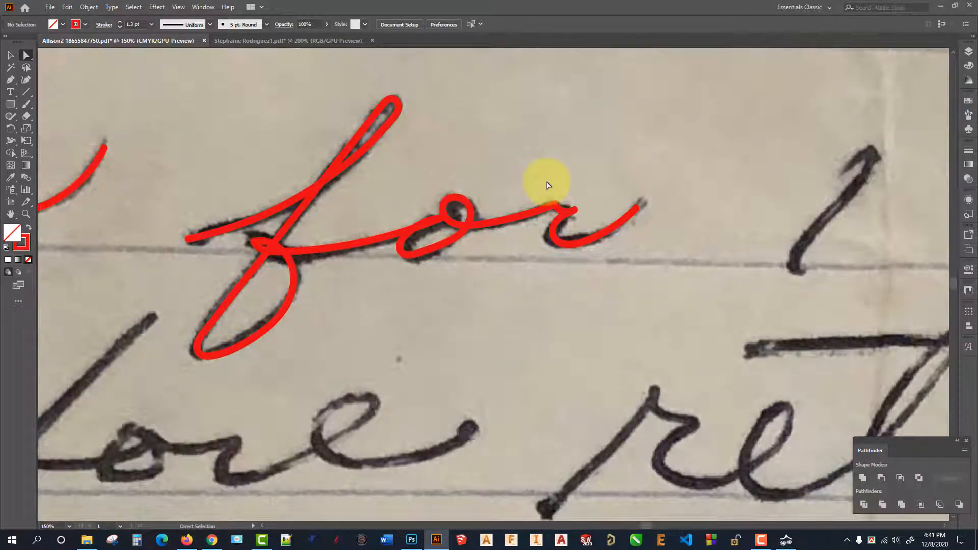
pyautogui.moveTo(624, 171); pyautogui.dragTo(640, 181)
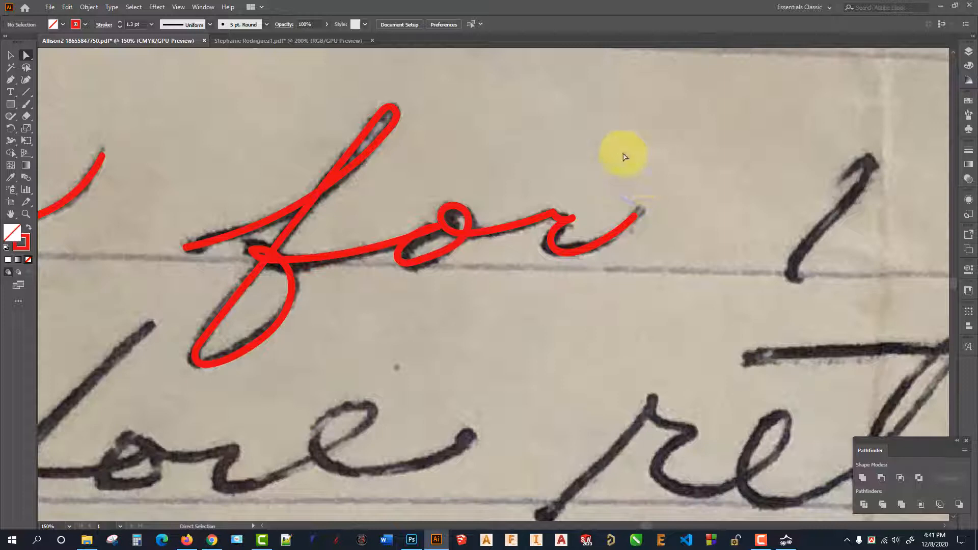
# Step: Look over the untraced handwriting beyond "for", including "10 min." and the word "returning" on the line below
pyautogui.moveTo(550, 109)
pyautogui.mouseDown()
pyautogui.moveTo(141, 139)
pyautogui.moveTo(79, 135)
pyautogui.mouseUp()
pyautogui.moveTo(393, 234)
pyautogui.mouseDown()
pyautogui.moveTo(276, 223)
pyautogui.moveTo(288, 210)
pyautogui.moveTo(759, 92)
pyautogui.mouseUp()
pyautogui.moveTo(369, 201); pyautogui.dragTo(126, 165)
pyautogui.moveTo(503, 325); pyautogui.dragTo(450, 280)
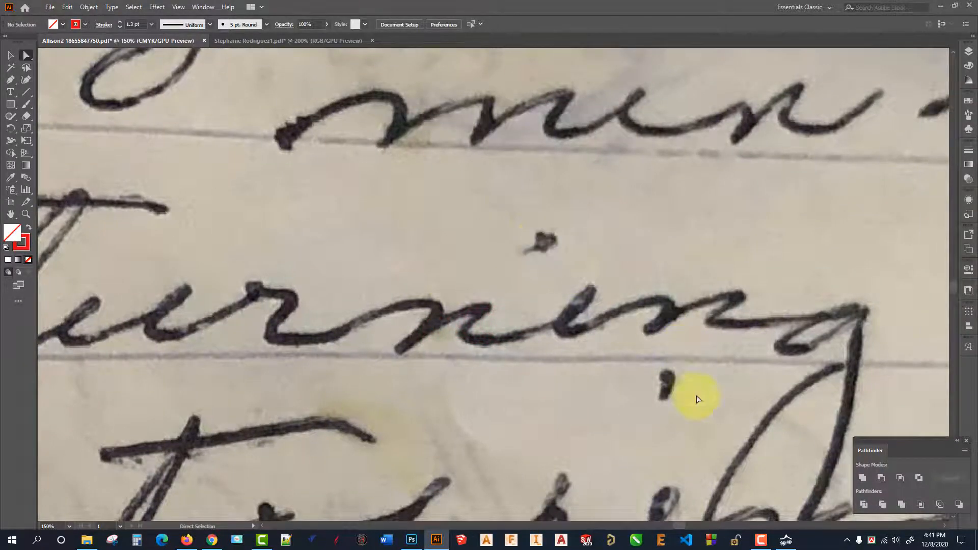
pyautogui.moveTo(360, 212); pyautogui.dragTo(865, 286)
pyautogui.moveTo(542, 208)
pyautogui.mouseDown()
pyautogui.moveTo(620, 174)
pyautogui.moveTo(714, 191)
pyautogui.mouseUp()
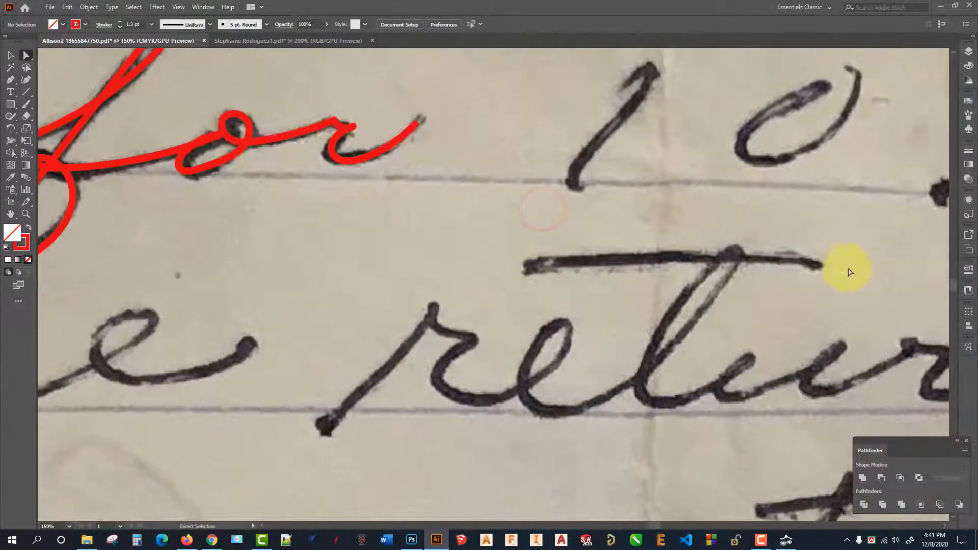
pyautogui.moveTo(234, 227); pyautogui.dragTo(589, 161)
pyautogui.scroll(-4, 330, 227)
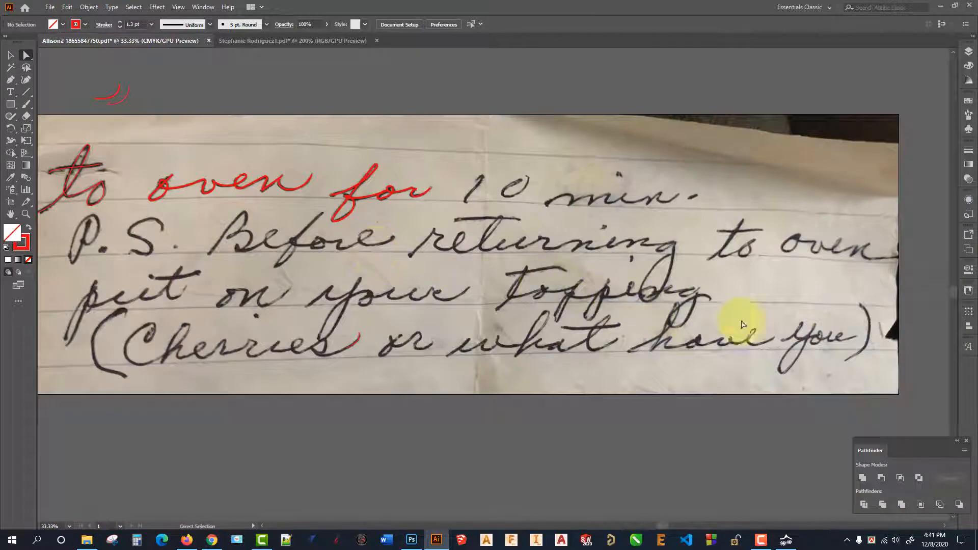
# Step: Examine the untraced "P.S. Before" lettering up close, including the dot after the S, and view the note as a whole
pyautogui.scroll(3, 132, 240)
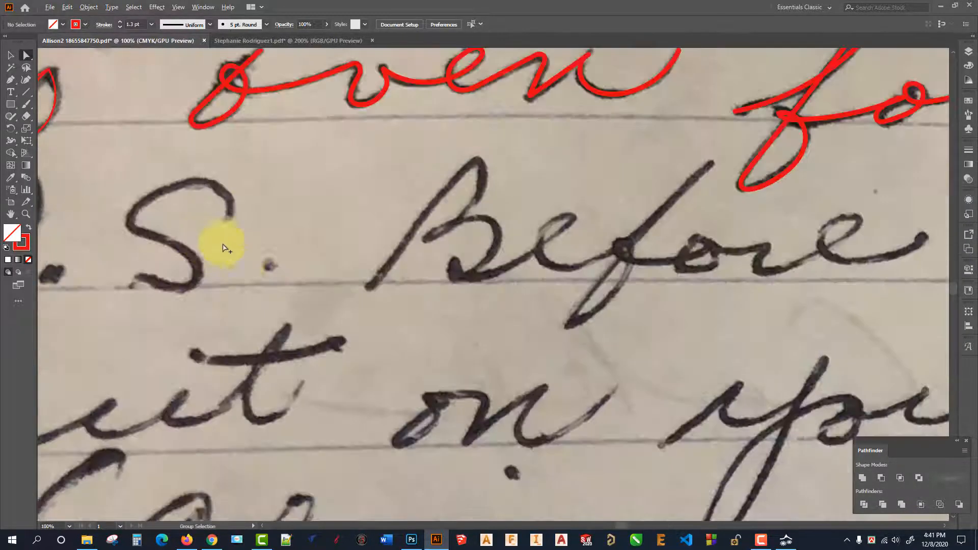
pyautogui.scroll(-2, 265, 268)
pyautogui.scroll(2, 270, 260)
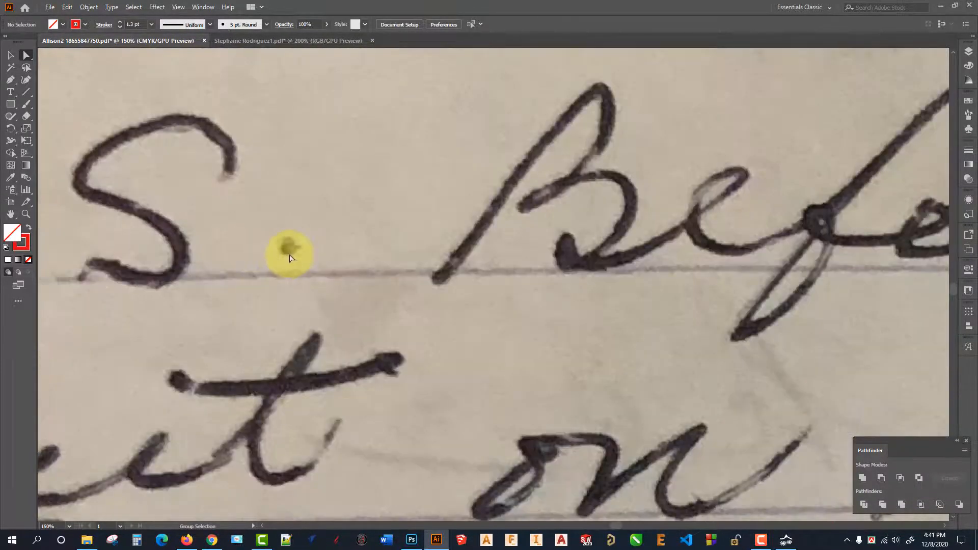
pyautogui.scroll(-2, 257, 255)
pyautogui.scroll(-2, 338, 256)
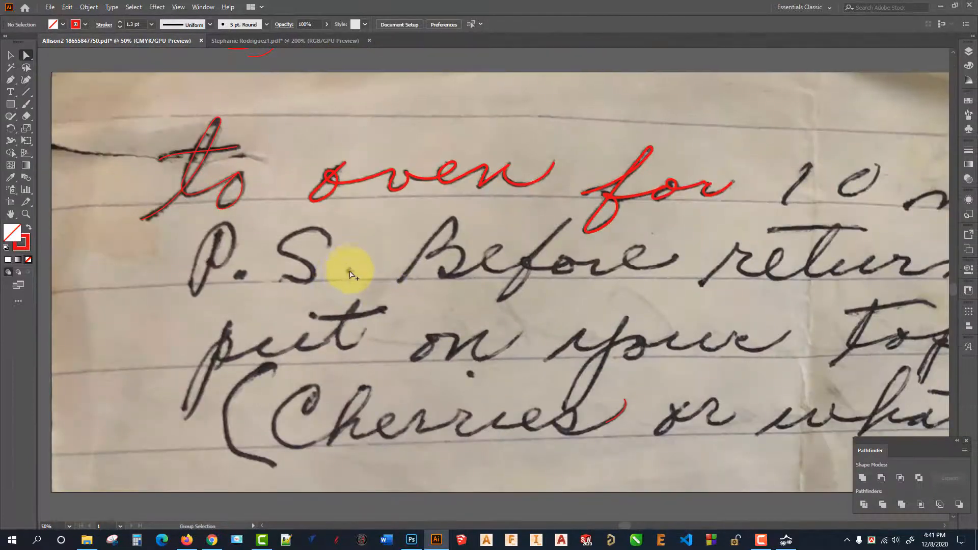
pyautogui.scroll(1, 316, 465)
pyautogui.scroll(1, 428, 274)
pyautogui.scroll(-3, 448, 316)
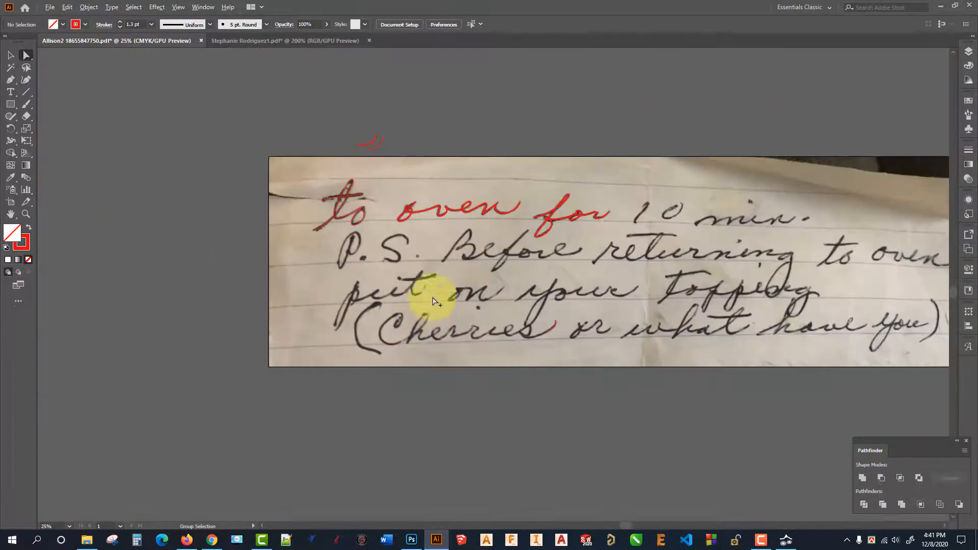
# Step: Switch to the almond cookie recipe document and examine the handwriting and printed labels on the scanned card
pyautogui.click(318, 44)
pyautogui.scroll(-4, 387, 178)
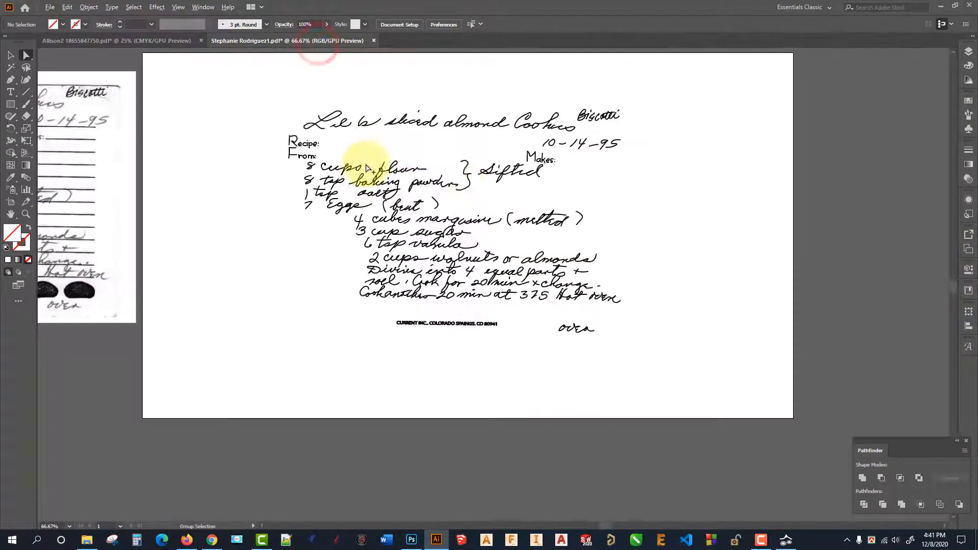
pyautogui.scroll(-2, 429, 183)
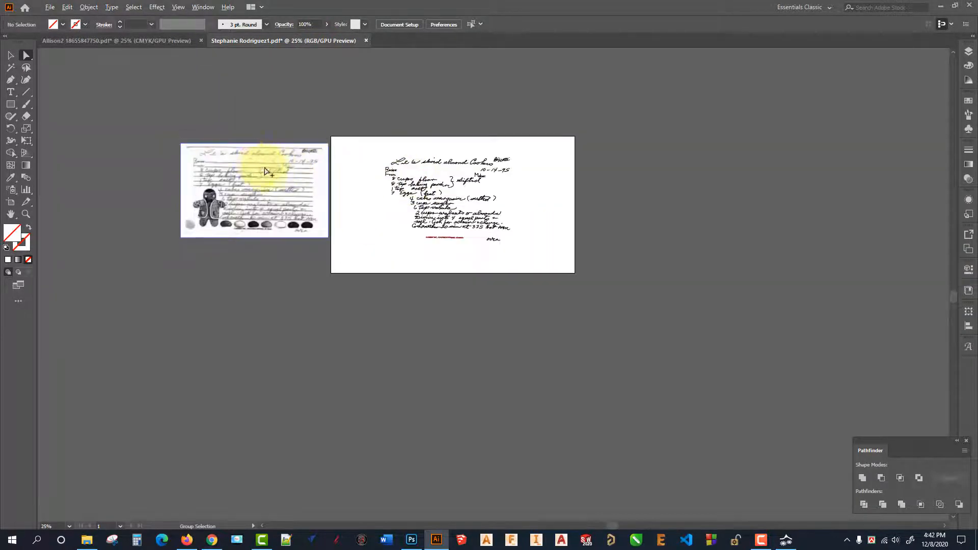
pyautogui.scroll(3, 264, 166)
pyautogui.scroll(3, 327, 153)
pyautogui.scroll(-3, 87, 207)
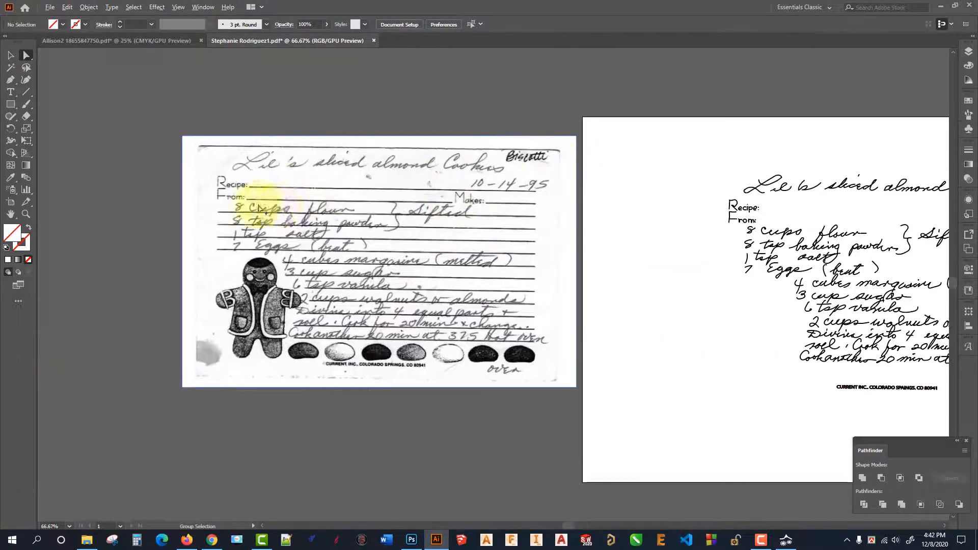
pyautogui.scroll(4, 219, 148)
pyautogui.scroll(-4, 186, 185)
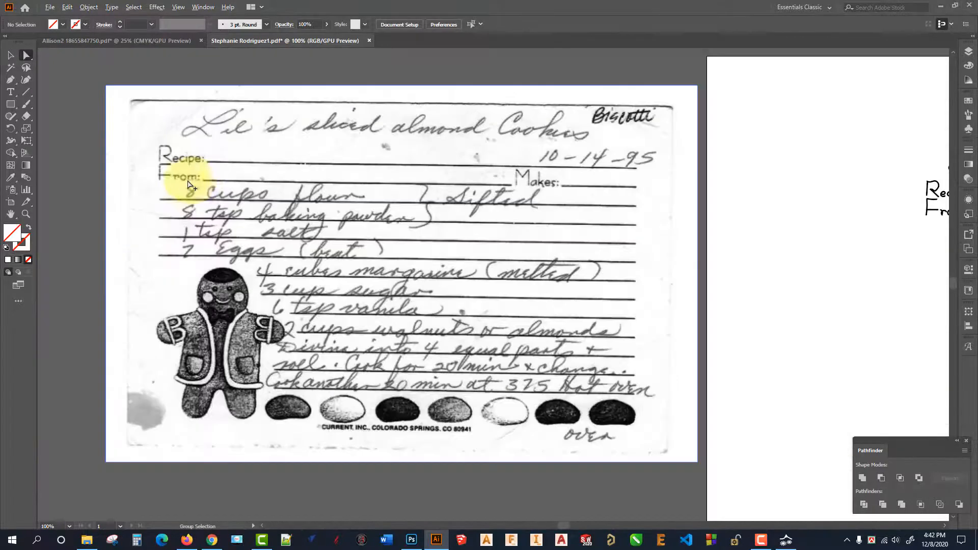
# Step: Select the traced "Recipe:" and "From:" labels on the artboard to inspect their stroke paths, and clear the selection
pyautogui.scroll(3, 757, 205)
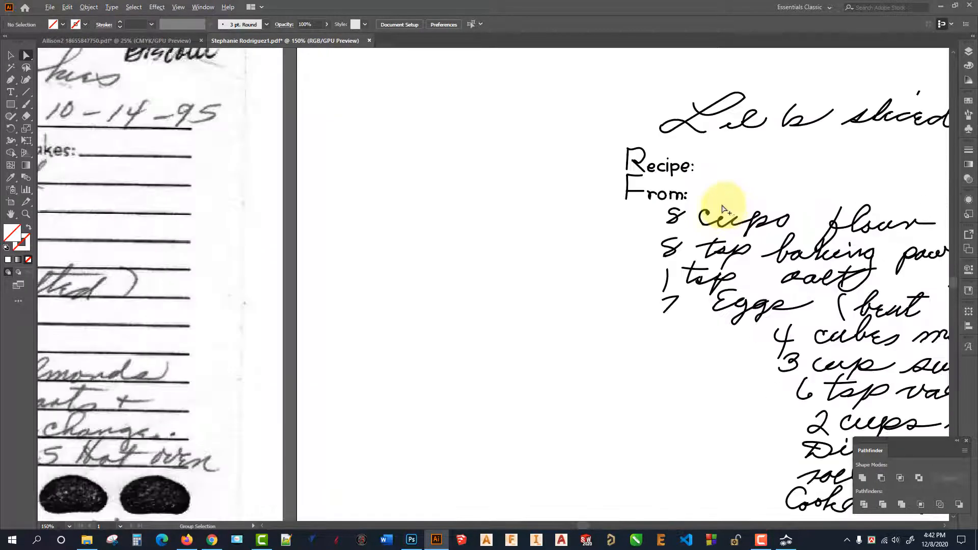
pyautogui.scroll(4, 677, 157)
pyautogui.moveTo(429, 93); pyautogui.dragTo(776, 334)
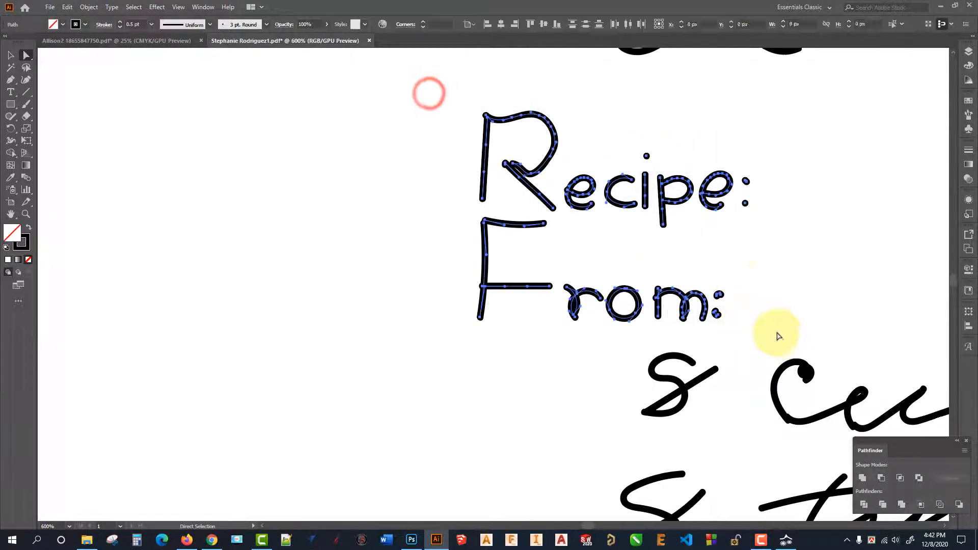
pyautogui.scroll(-2, 775, 236)
pyautogui.scroll(3, 773, 237)
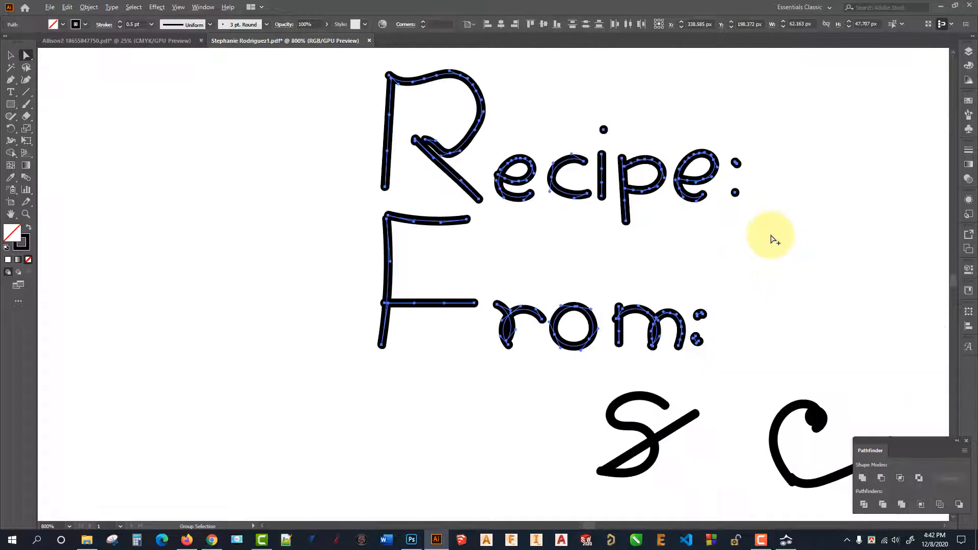
pyautogui.click(744, 246)
pyautogui.scroll(-2, 646, 234)
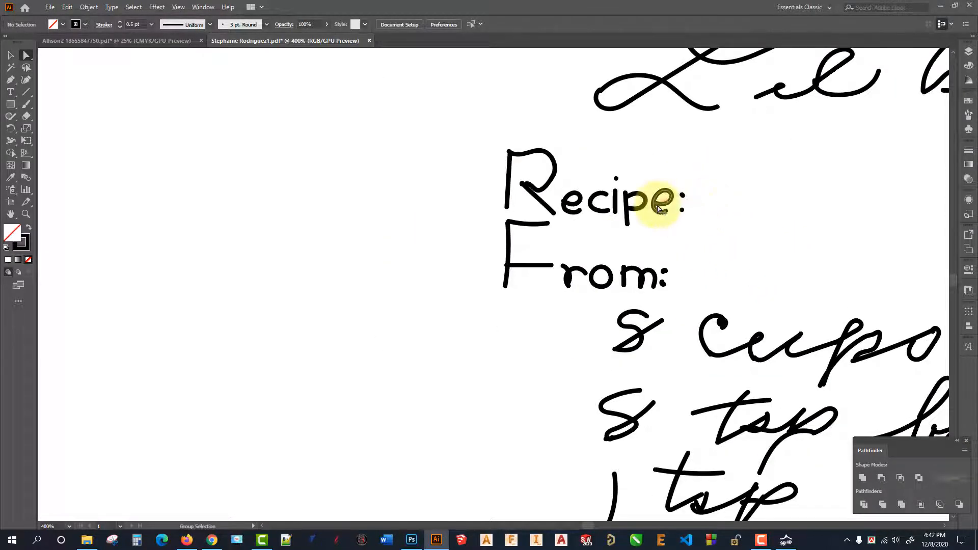
pyautogui.scroll(2, 650, 214)
pyautogui.scroll(-3, 687, 210)
pyautogui.scroll(-4, 652, 211)
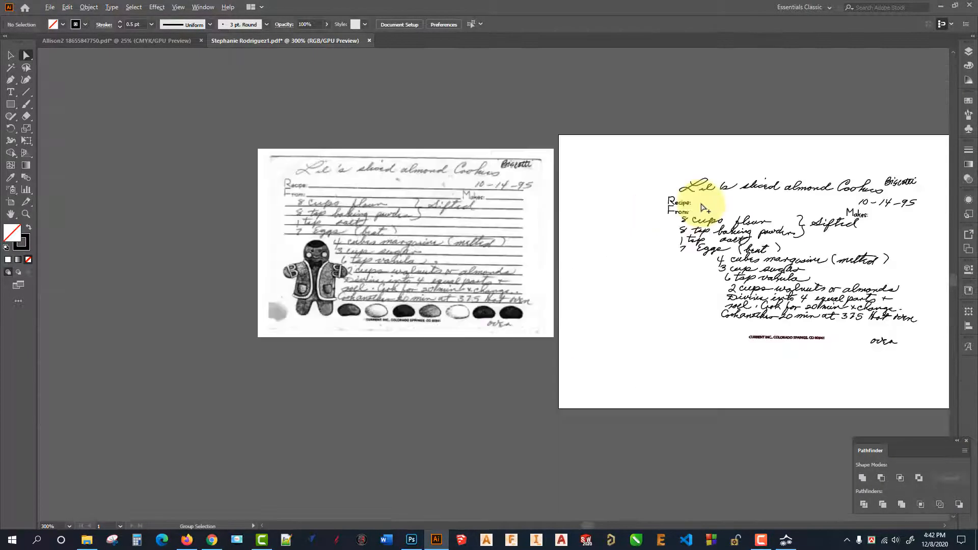
# Step: Add the text "Rercipe:" on the scanned card and place it just above the printed "Recipe:" label
pyautogui.scroll(1, 618, 216)
pyautogui.scroll(3, 163, 194)
pyautogui.scroll(1, 163, 194)
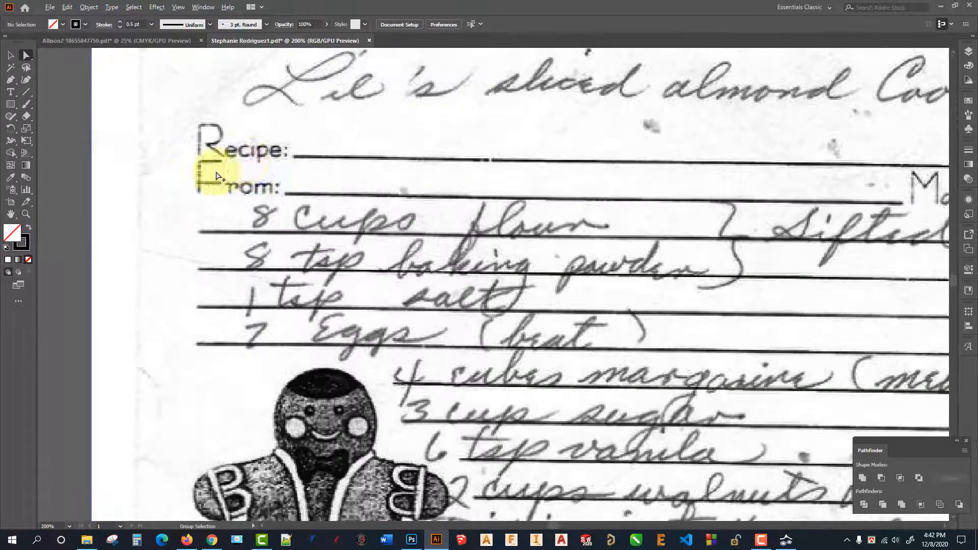
pyautogui.scroll(1, 245, 161)
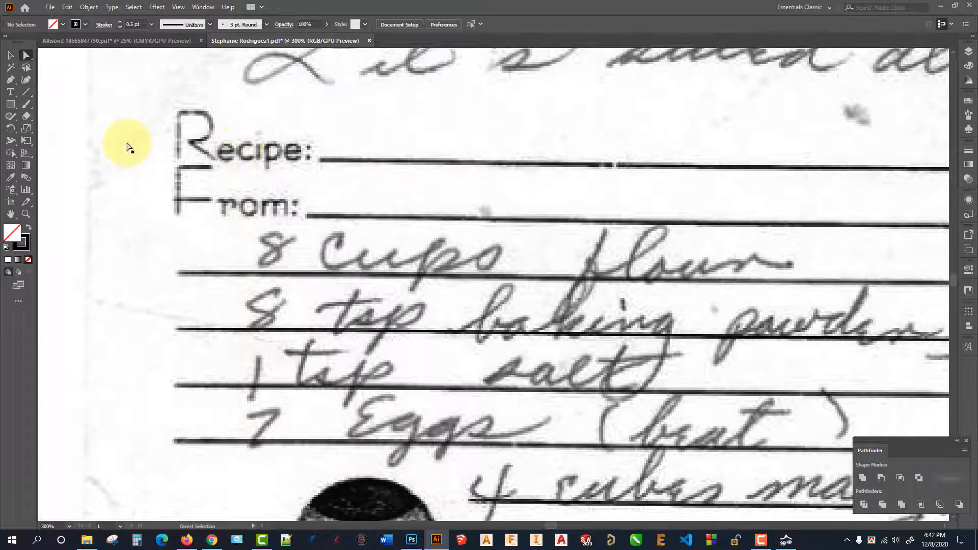
pyautogui.click(11, 91)
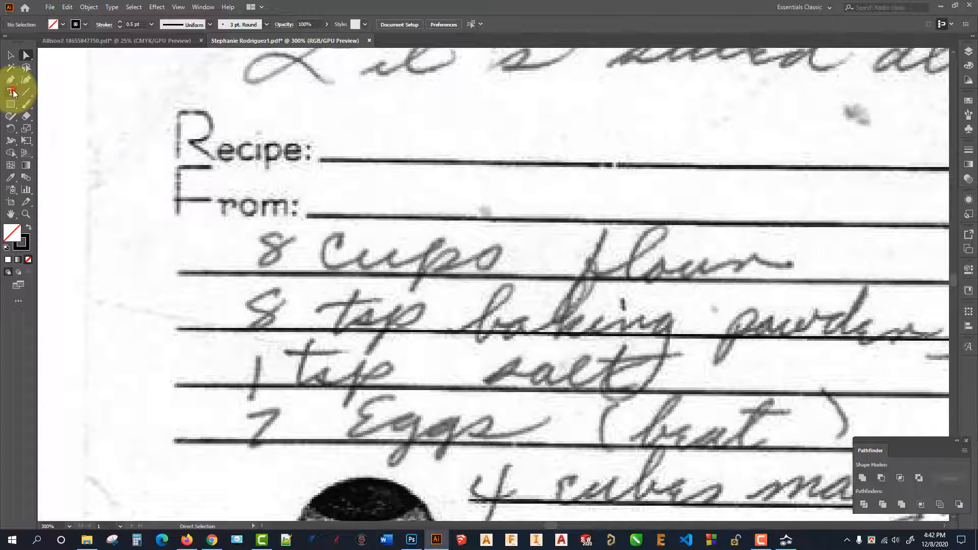
pyautogui.click(363, 148)
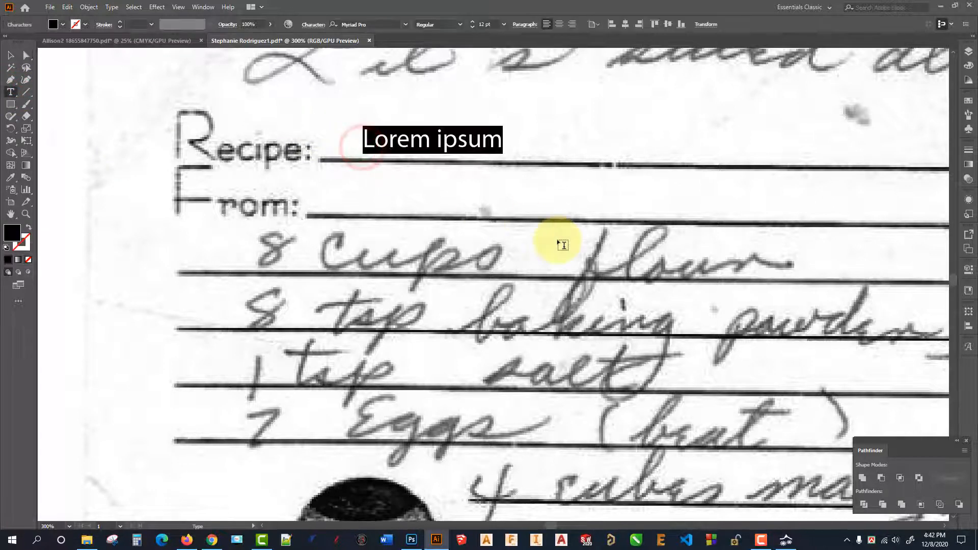
pyautogui.write('Rercipe:')
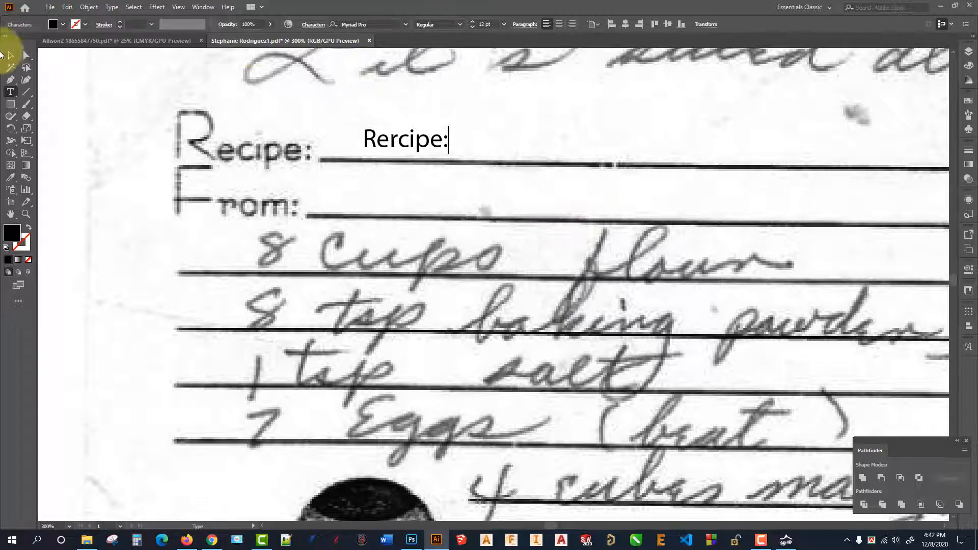
pyautogui.moveTo(382, 138); pyautogui.dragTo(238, 111)
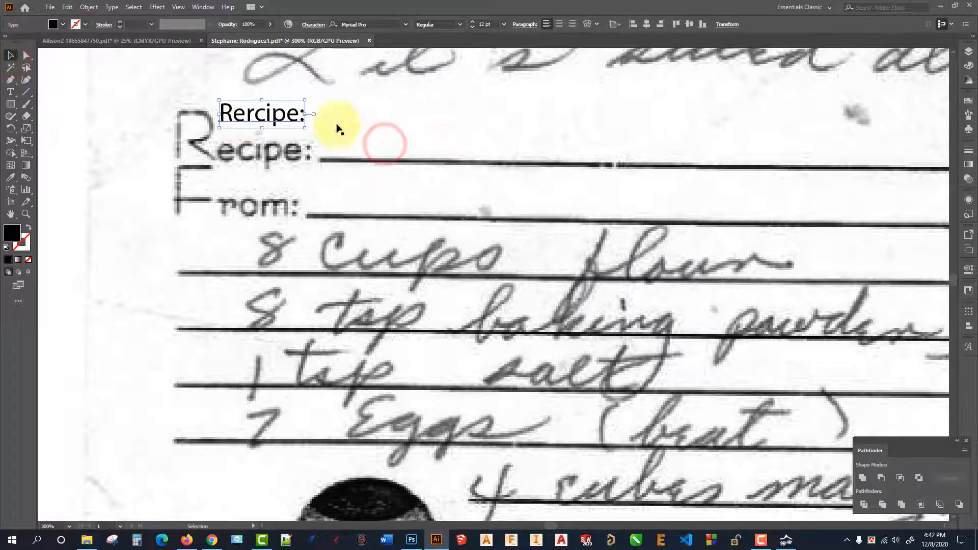
# Step: Enlarge the "Rercipe:" text to about 30 pt and position it over the printed "Recipe:" label, starting at its capital R
pyautogui.scroll(-2, 340, 217)
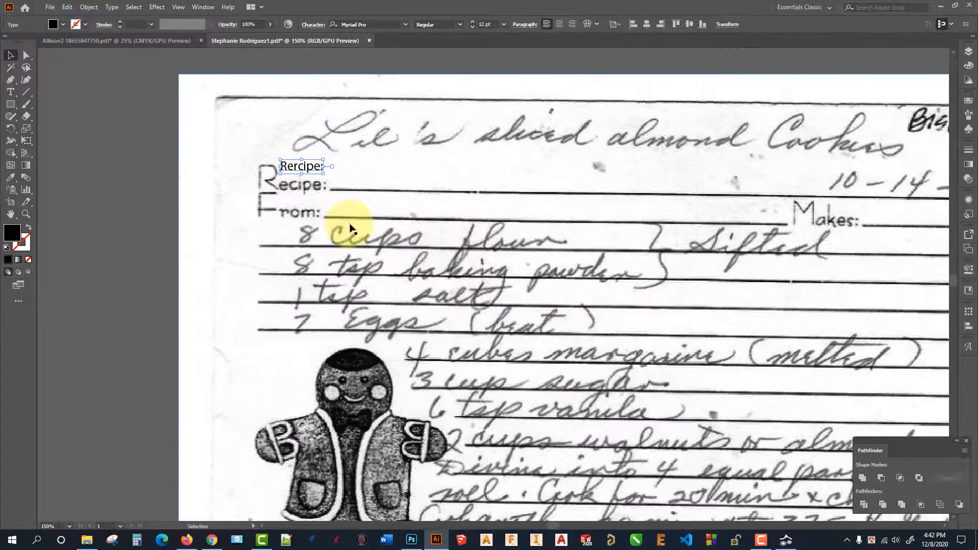
pyautogui.scroll(2, 351, 225)
pyautogui.click(370, 94)
pyautogui.scroll(3, 306, 240)
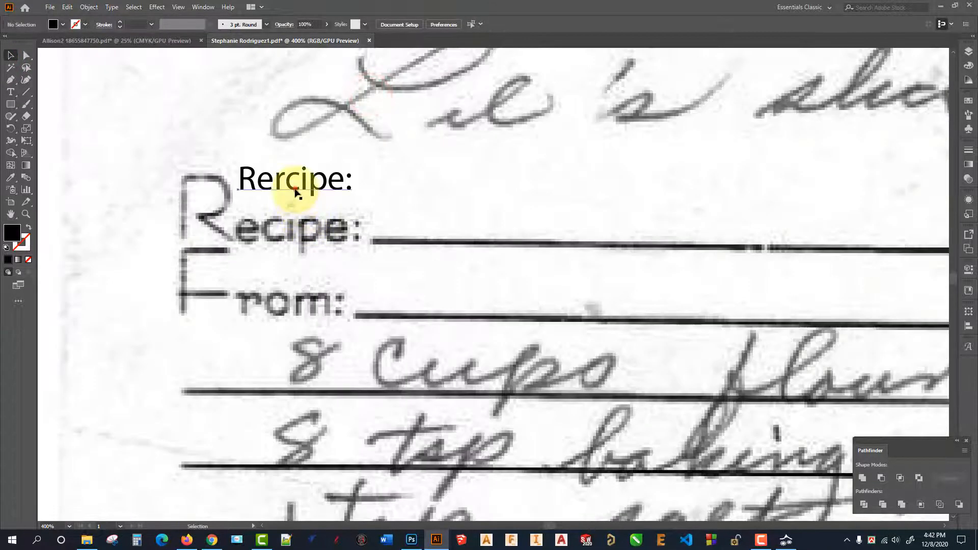
pyautogui.click(295, 189)
pyautogui.moveTo(352, 162); pyautogui.dragTo(590, 104)
pyautogui.moveTo(445, 172); pyautogui.dragTo(455, 198)
pyautogui.scroll(-3, 360, 218)
pyautogui.scroll(3, 385, 202)
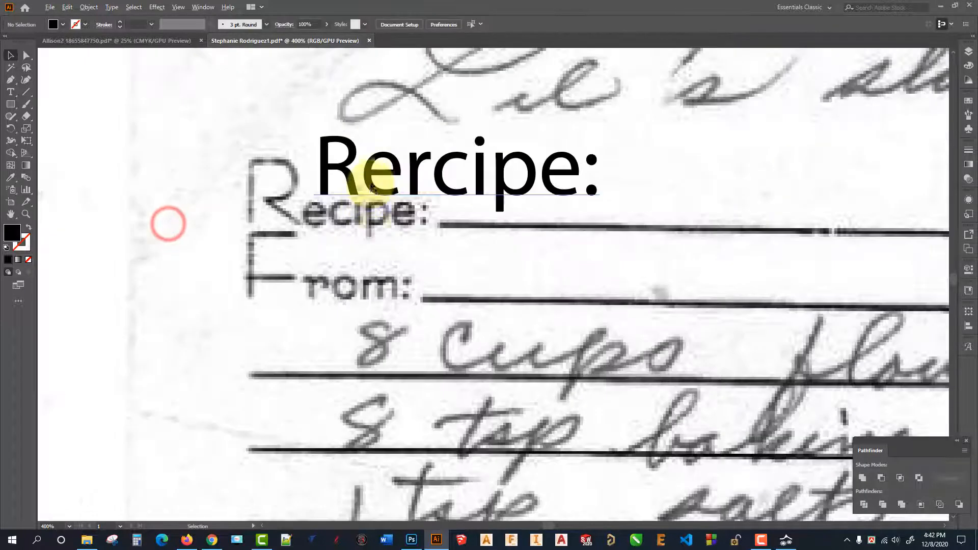
pyautogui.moveTo(372, 174); pyautogui.dragTo(302, 200)
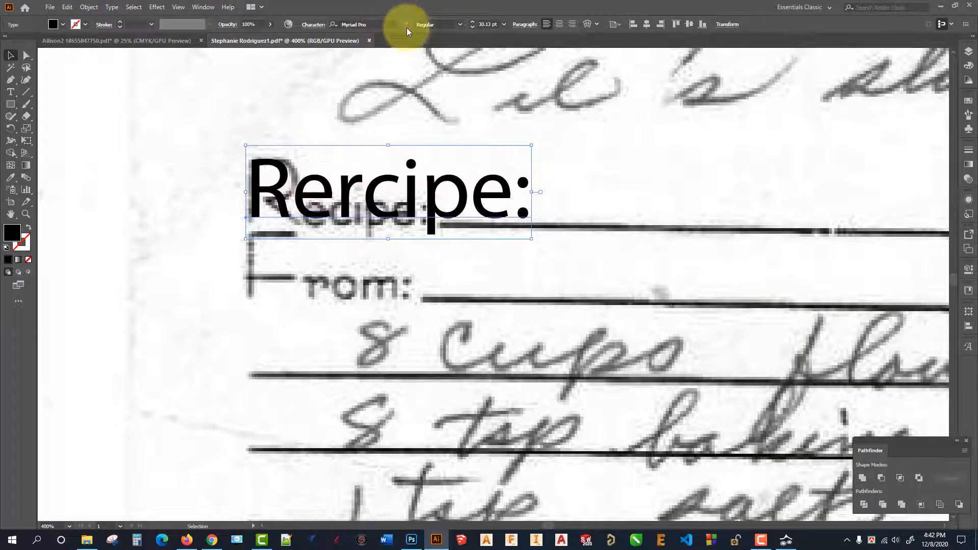
# Step: Change the "Rercipe:" text's font to Script MT Bold and shift it slightly left over the printed label
pyautogui.click(406, 24)
pyautogui.click(469, 105)
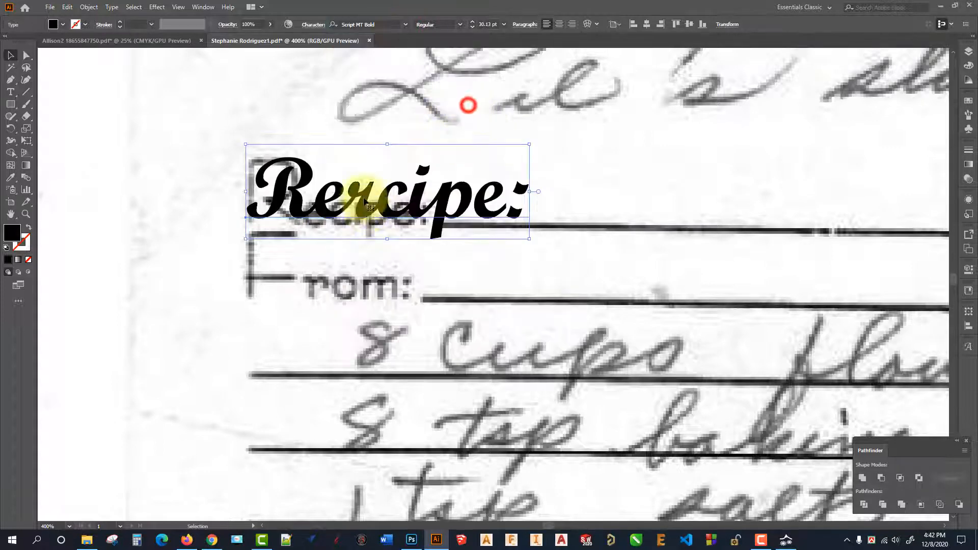
pyautogui.moveTo(371, 205)
pyautogui.mouseDown()
pyautogui.moveTo(350, 192)
pyautogui.moveTo(355, 204)
pyautogui.mouseUp()
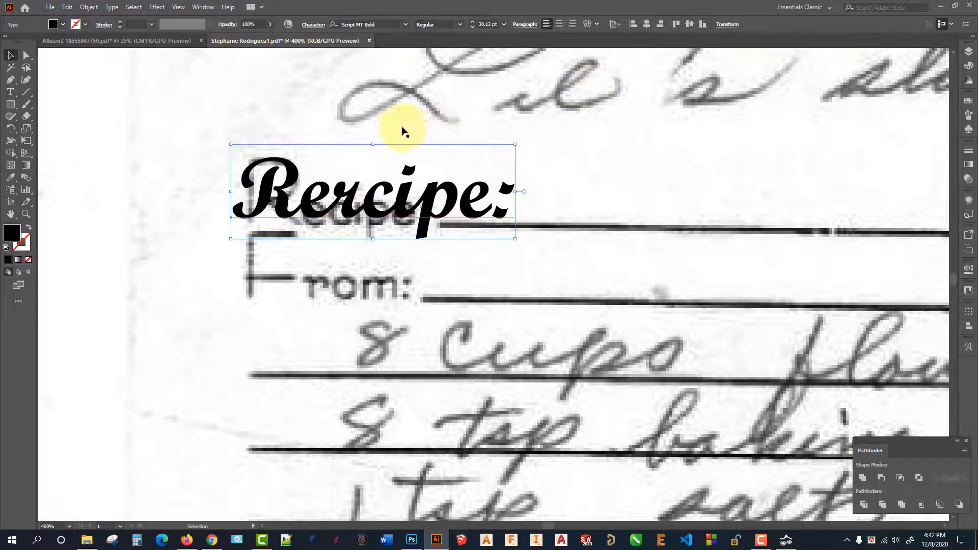
# Step: Clear the text selection, view the scanned card as a whole, and switch back to the handwritten note document
pyautogui.scroll(-3, 368, 135)
pyautogui.click(188, 179)
pyautogui.hotkey('ctrl', '-')
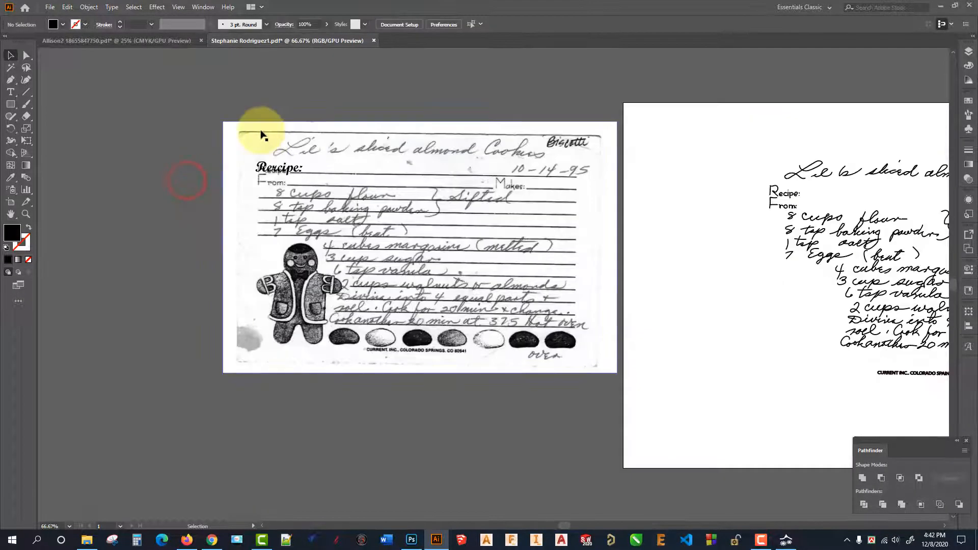
pyautogui.click(146, 39)
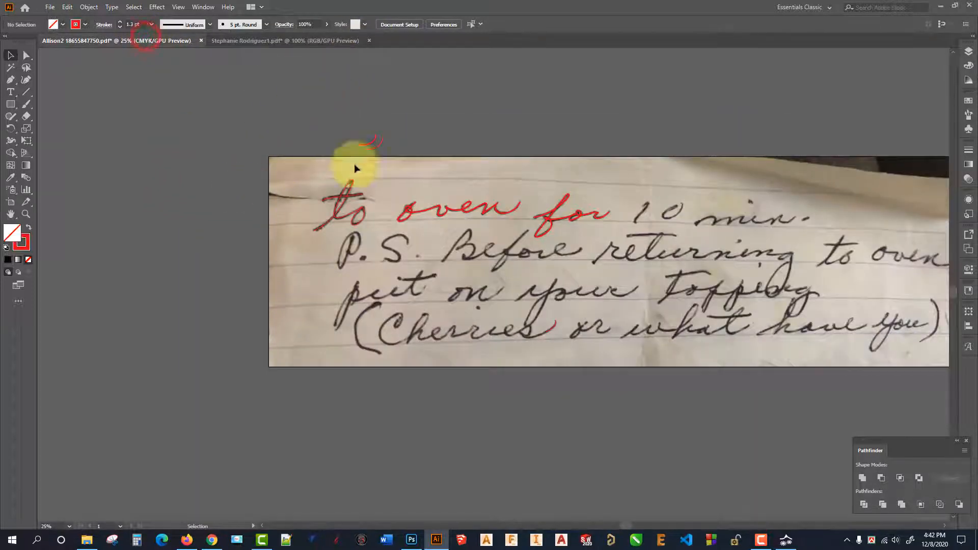
# Step: Examine the untraced words in the handwritten note and compare them with the handwriting and printed artwork on the scanned recipe card
pyautogui.scroll(-1, 307, 193)
pyautogui.scroll(1, 416, 207)
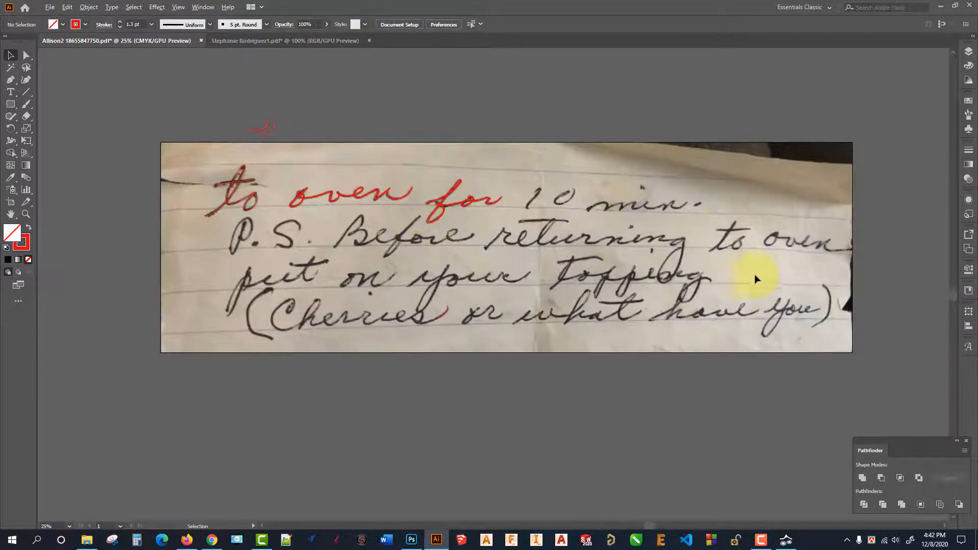
pyautogui.scroll(1, 681, 292)
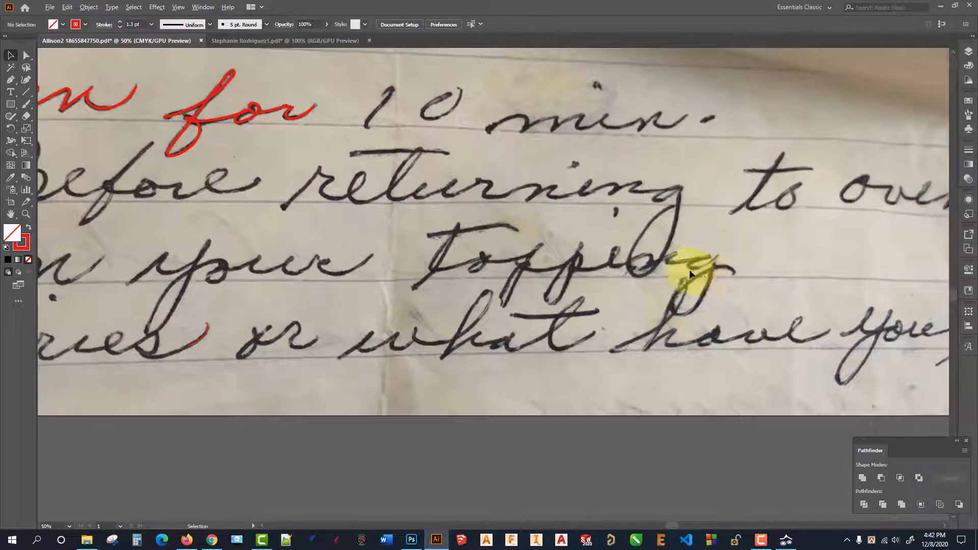
pyautogui.click(304, 43)
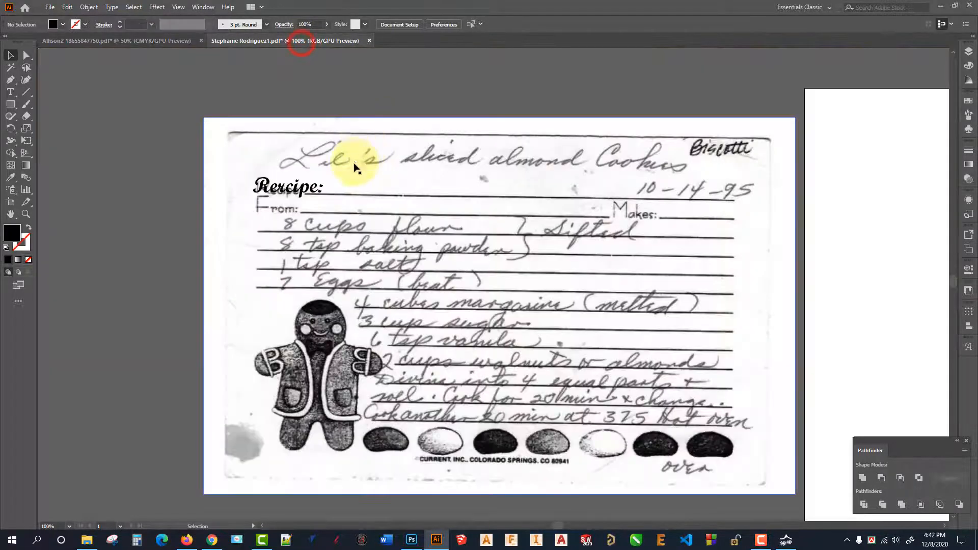
pyautogui.scroll(-1, 229, 142)
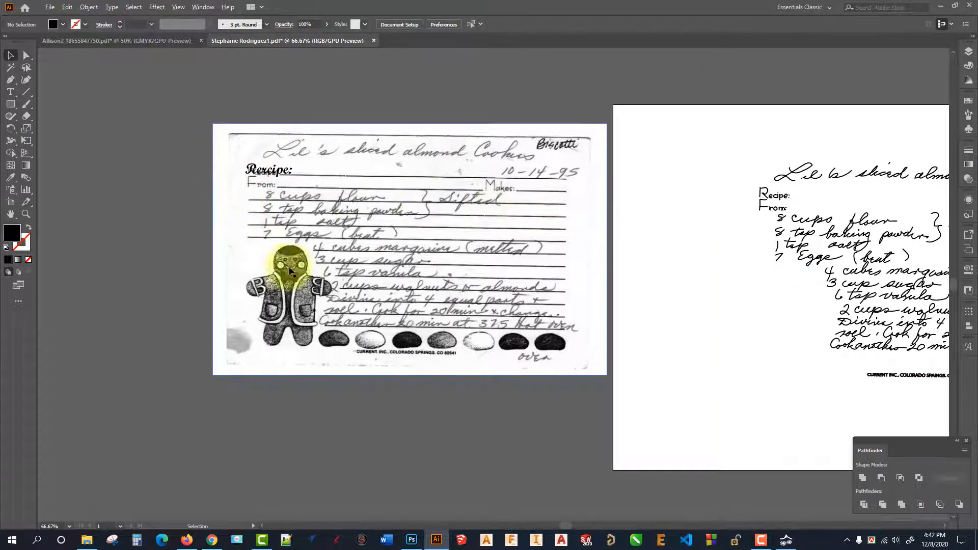
pyautogui.scroll(3, 359, 264)
pyautogui.scroll(-2, 385, 255)
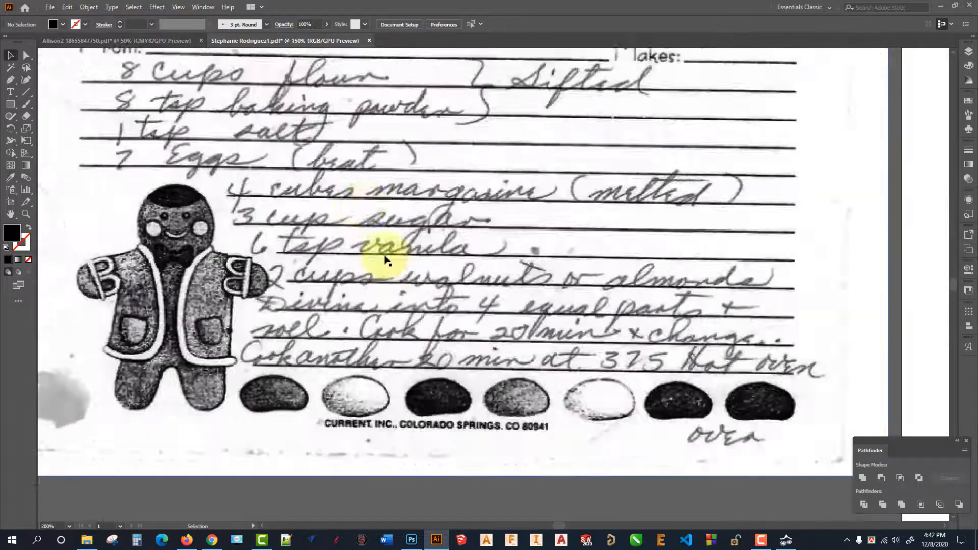
pyautogui.scroll(1, 390, 334)
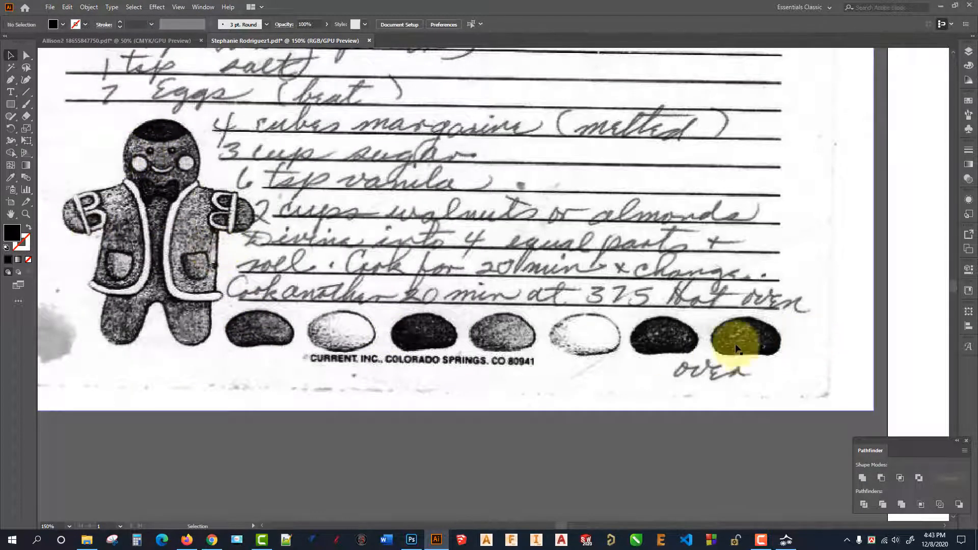
pyautogui.scroll(2, 427, 263)
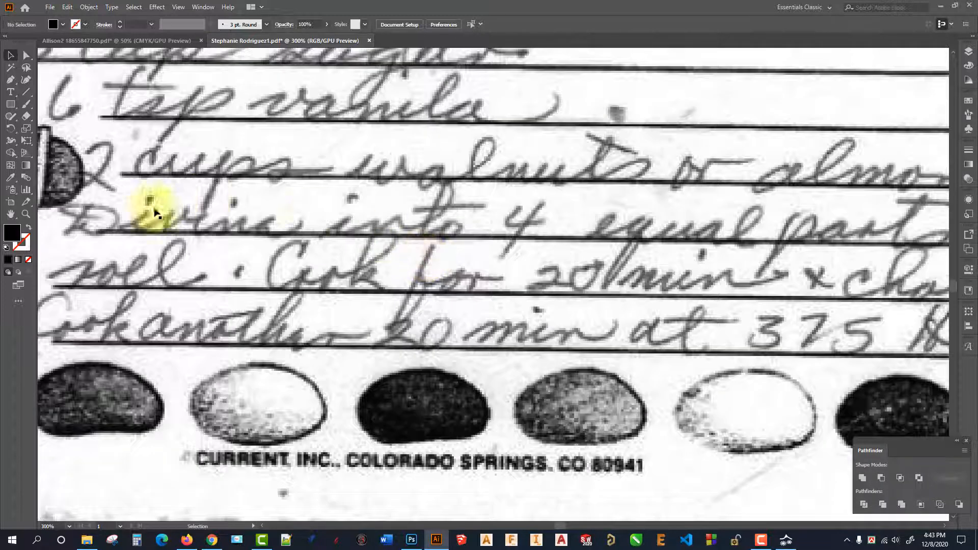
pyautogui.scroll(-2, 450, 214)
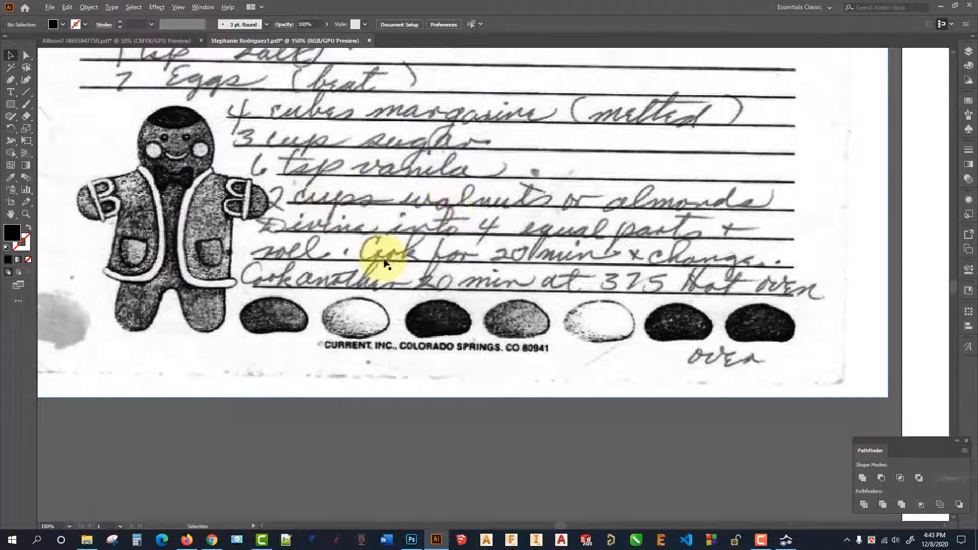
# Step: Return to the handwritten note document and switch to the 0 Tuto folder in File Explorer
pyautogui.click(147, 48)
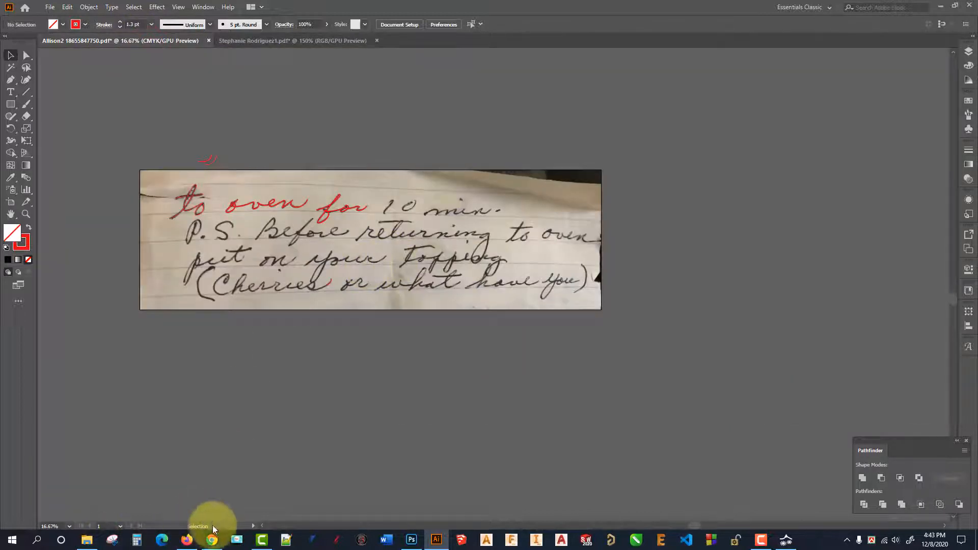
pyautogui.click(87, 539)
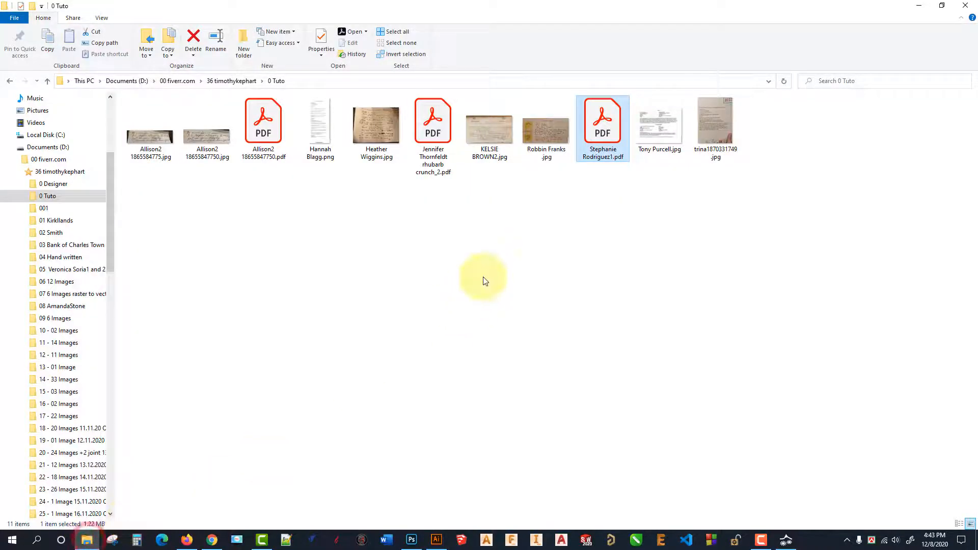
pyautogui.doubleClick(266, 134)
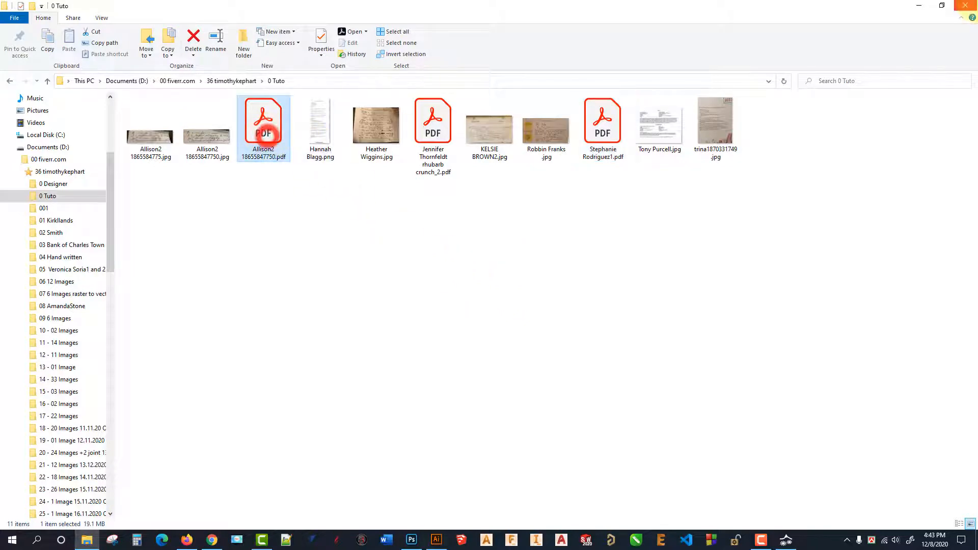
pyautogui.click(974, 2)
pyautogui.doubleClick(427, 135)
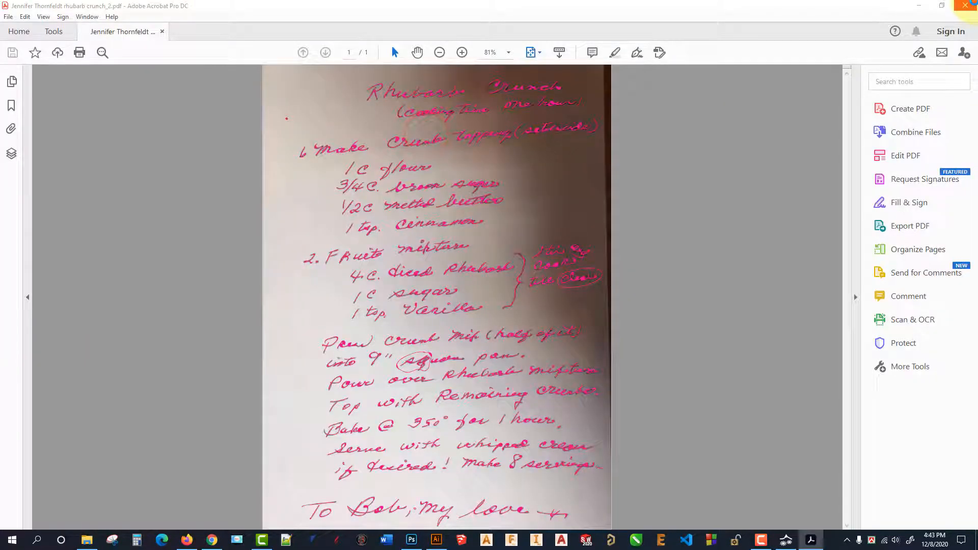
pyautogui.click(965, 6)
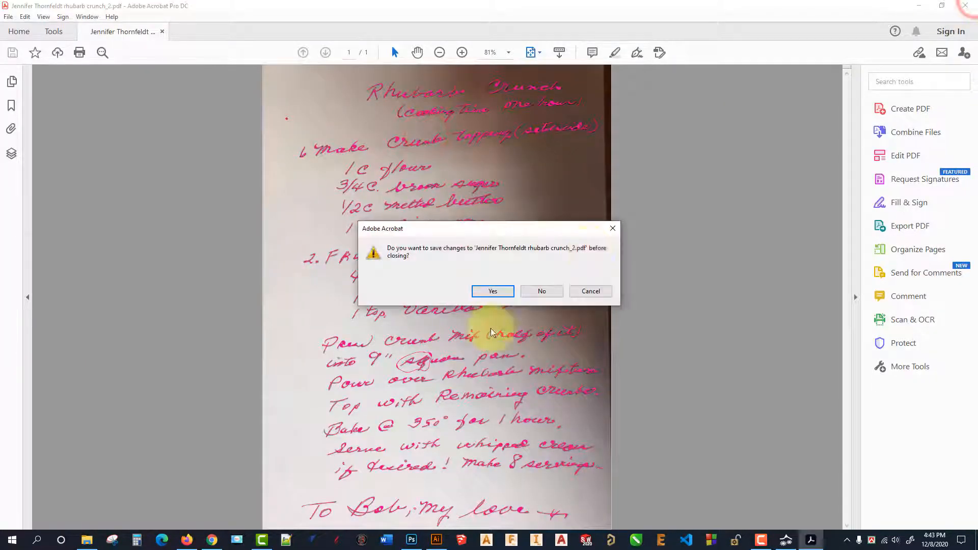
pyautogui.click(540, 292)
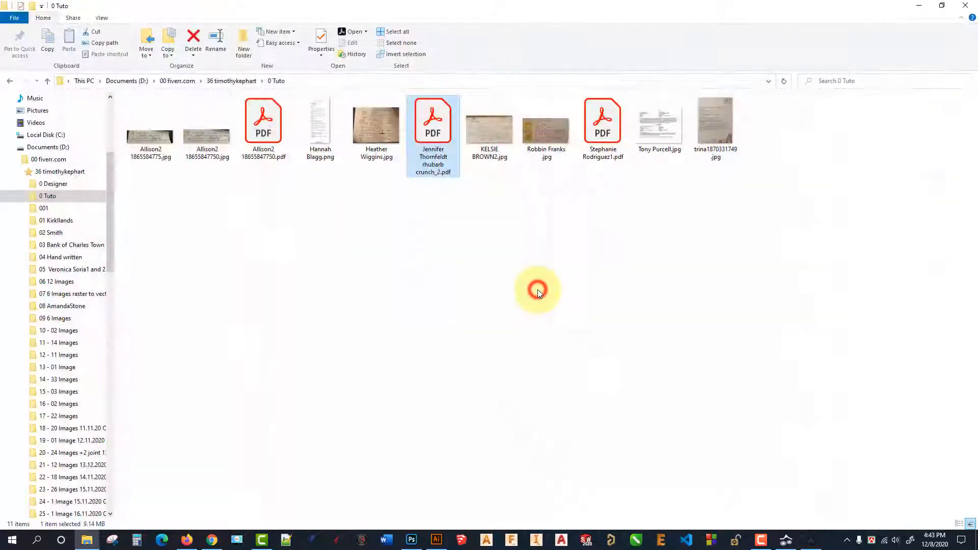
# Step: Open the rhubarb crunch PDF from the 0 Tuto folder in Illustrator
pyautogui.rightClick(443, 140)
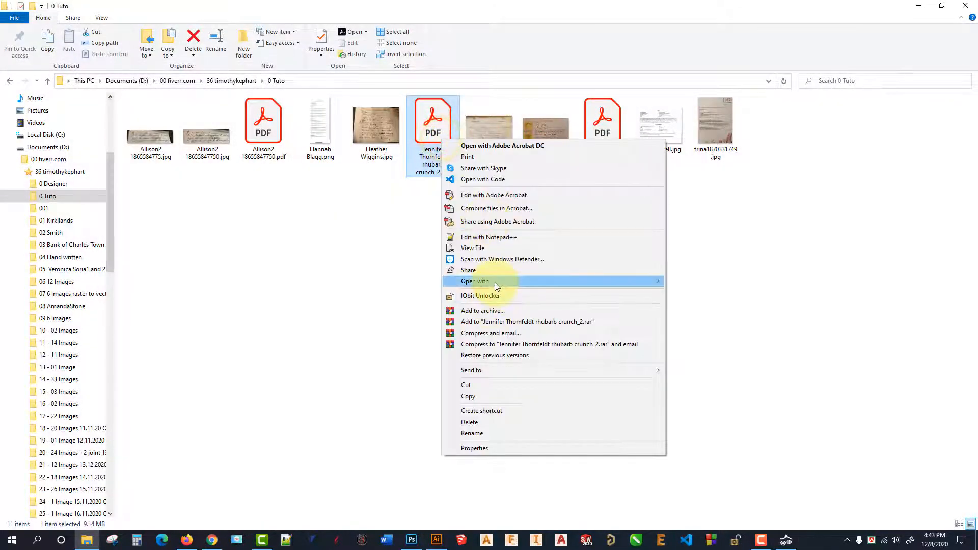
pyautogui.click(495, 281)
pyautogui.click(713, 326)
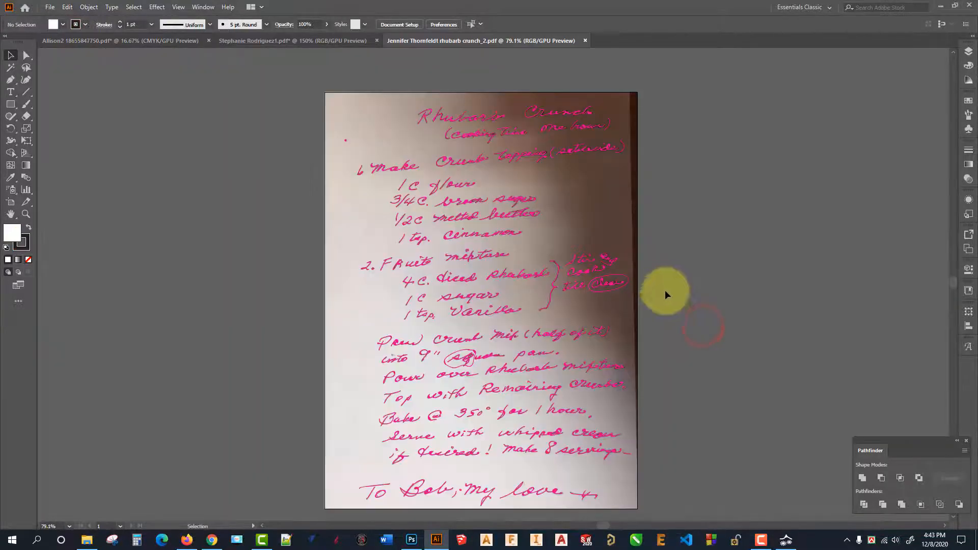
# Step: Lock the background recipe photo and delete the pink oval drawn around the "sq" letters after 9"
pyautogui.scroll(-1, 532, 439)
pyautogui.scroll(5, 472, 300)
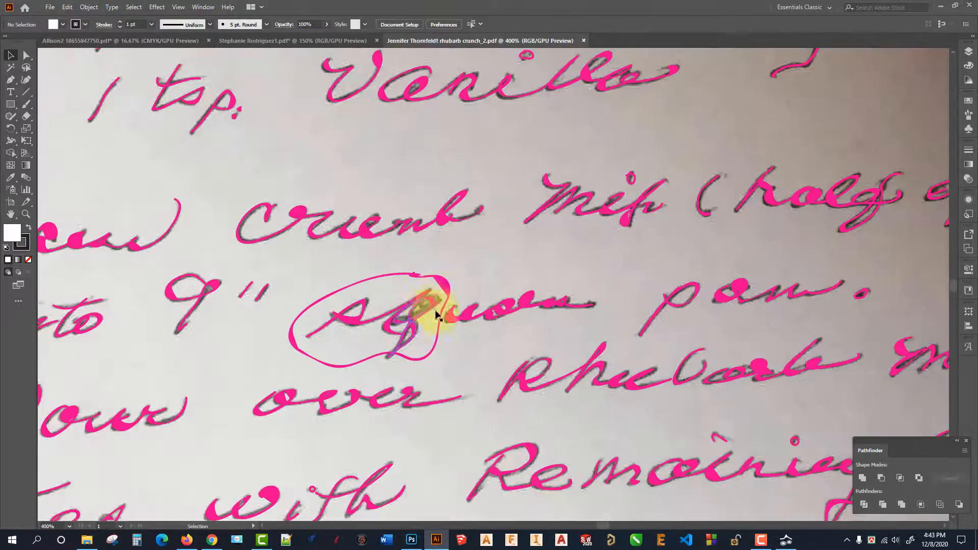
pyautogui.scroll(-1, 469, 288)
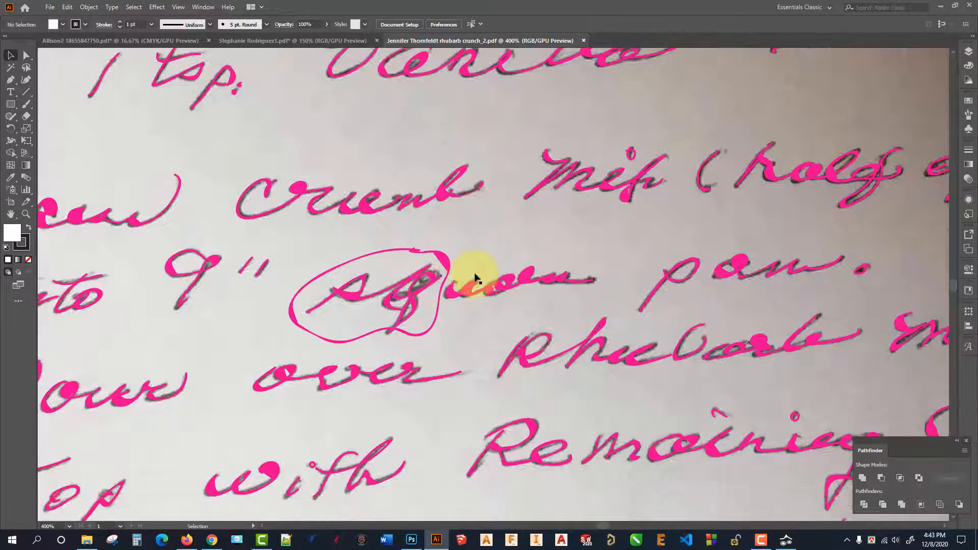
pyautogui.click(497, 250)
pyautogui.hotkey('ctrl', '2')
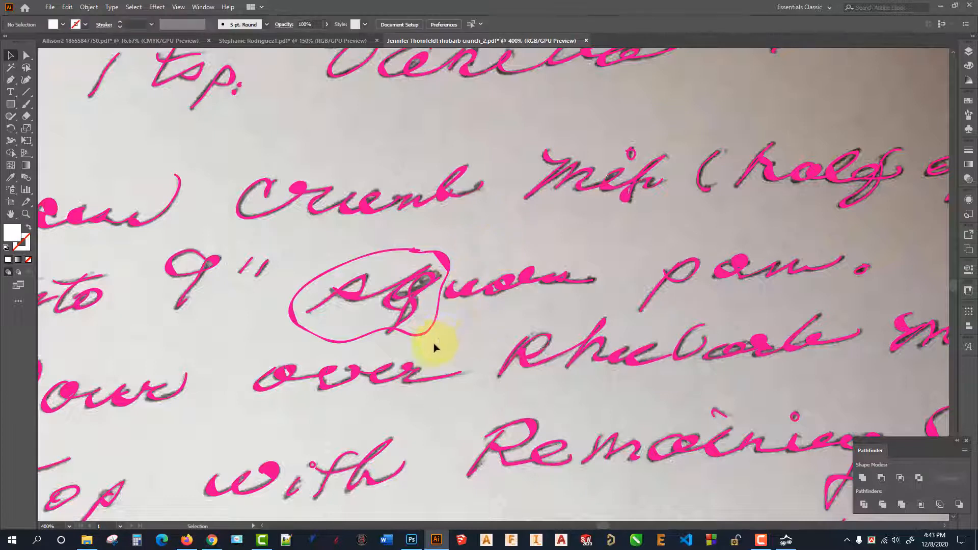
pyautogui.click(429, 332)
pyautogui.press('Delete')
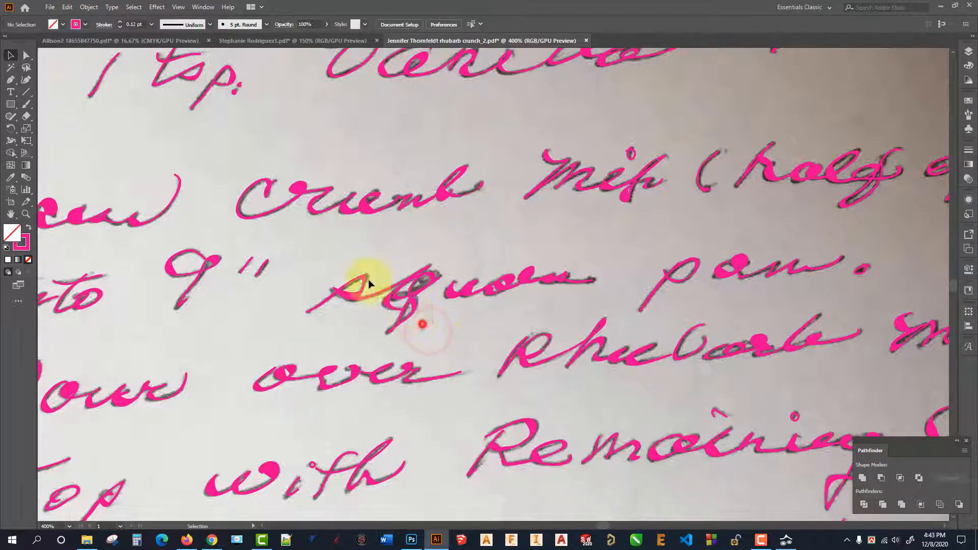
# Step: Change the stroke colour of the traced "sq" path after 9" from pink to yellow
pyautogui.moveTo(305, 224); pyautogui.dragTo(305, 225)
pyautogui.click(76, 24)
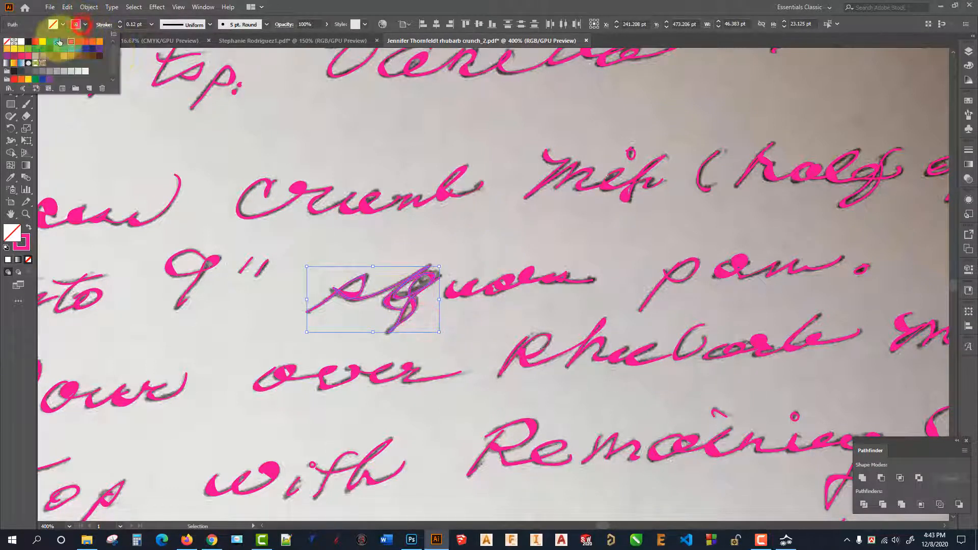
pyautogui.click(42, 46)
pyautogui.click(338, 113)
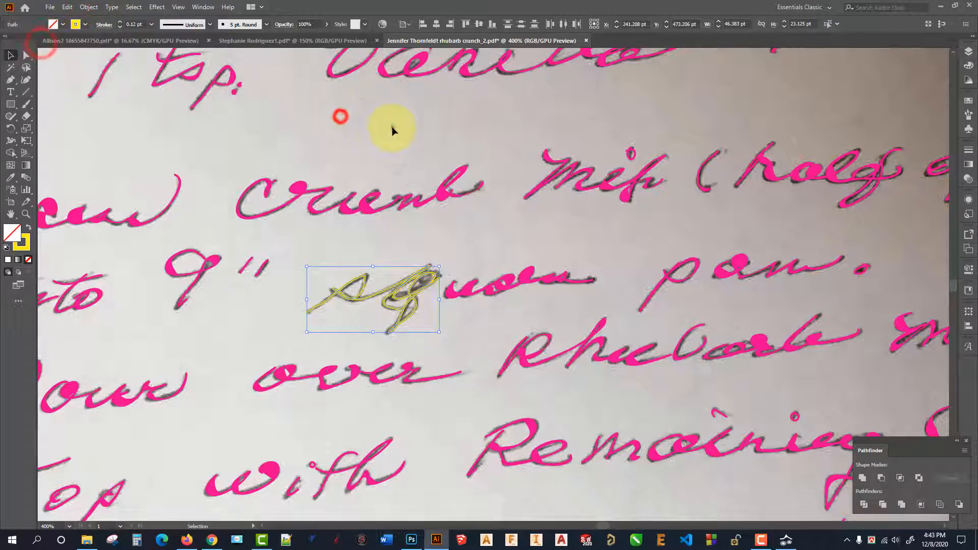
pyautogui.click(393, 126)
# Step: Move the yellow "sq" path off the handwriting, back over it, and finally aside to its lower left to expose the original letters
pyautogui.click(430, 317)
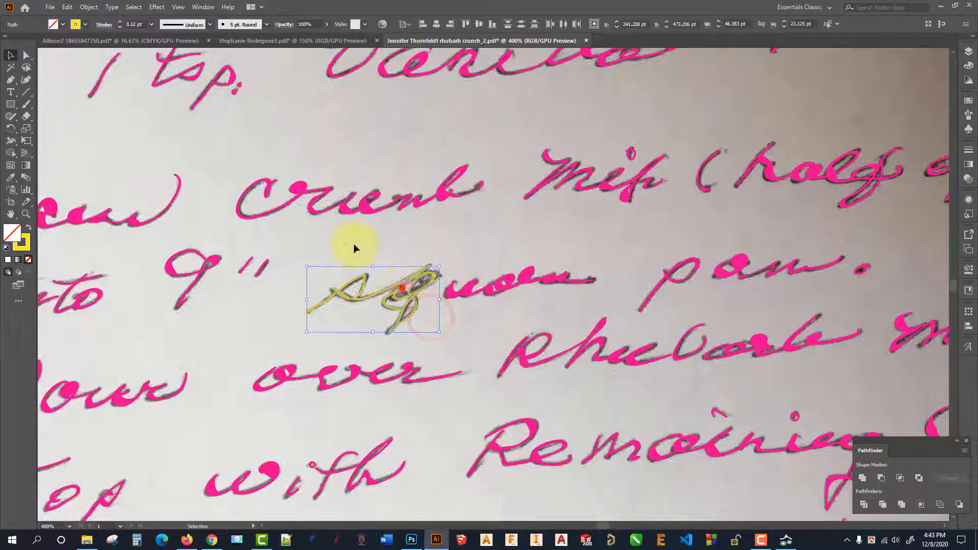
pyautogui.moveTo(402, 288); pyautogui.dragTo(325, 219)
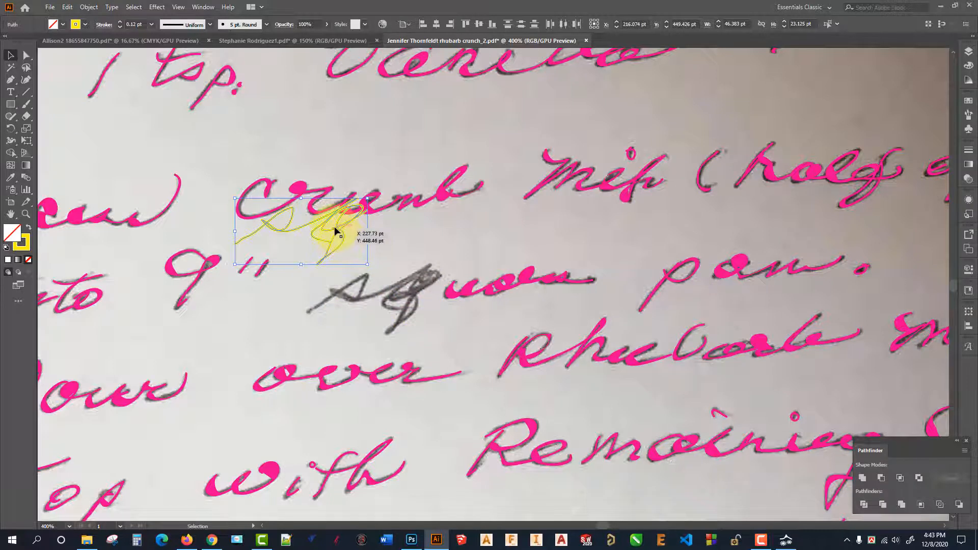
pyautogui.moveTo(336, 230); pyautogui.dragTo(408, 299)
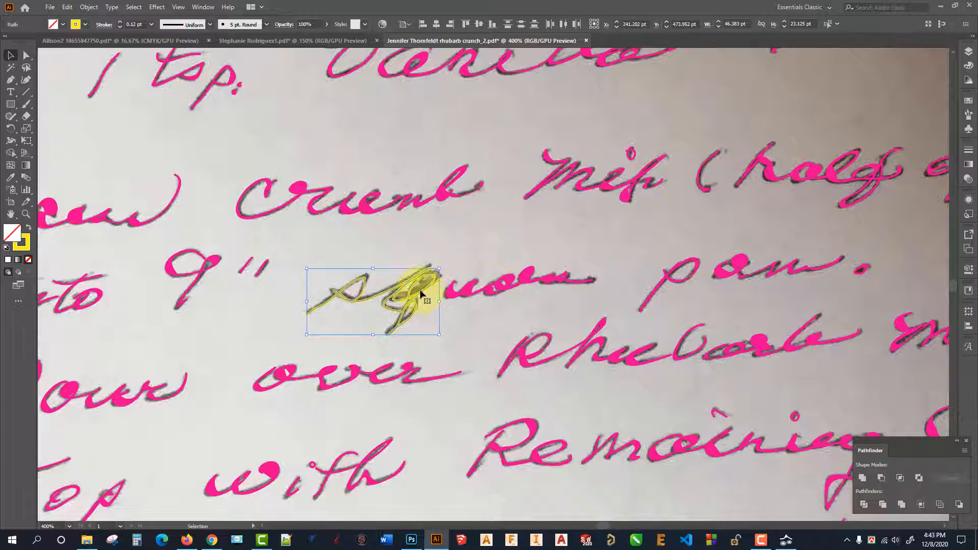
pyautogui.moveTo(420, 293); pyautogui.dragTo(335, 314)
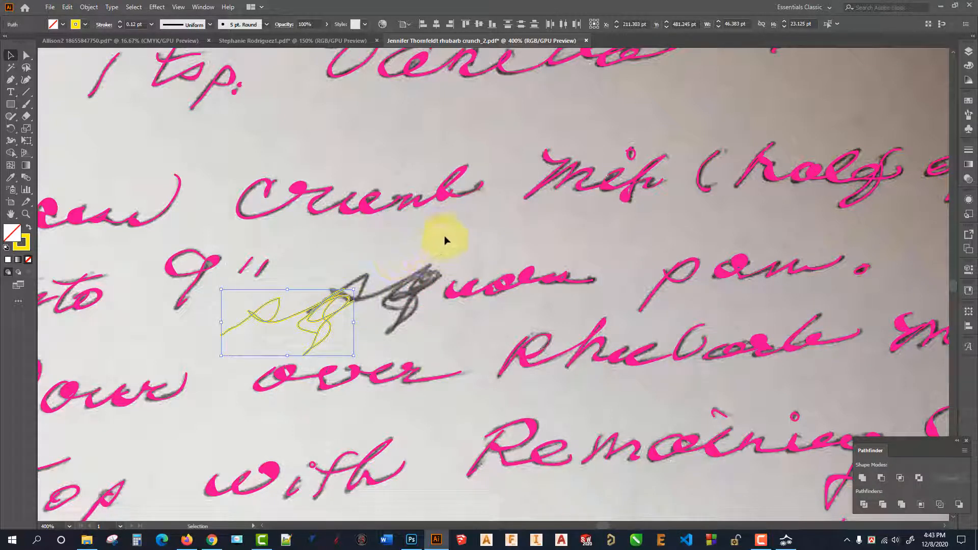
# Step: Examine the exposed "sq" handwriting beside its yellow path and the surrounding pink traced words in the baking instructions
pyautogui.scroll(-3, 444, 236)
pyautogui.scroll(3, 440, 211)
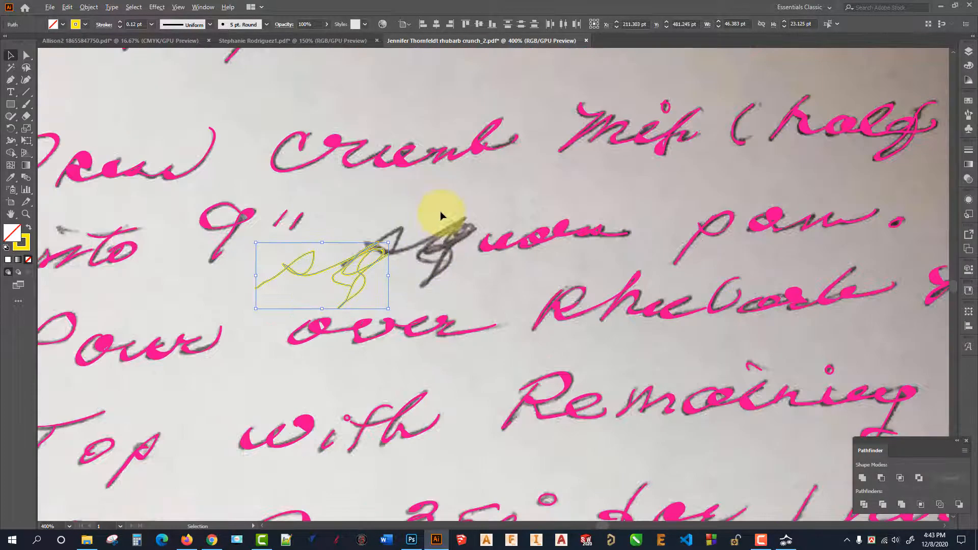
pyautogui.scroll(-1, 349, 230)
pyautogui.scroll(3, 126, 240)
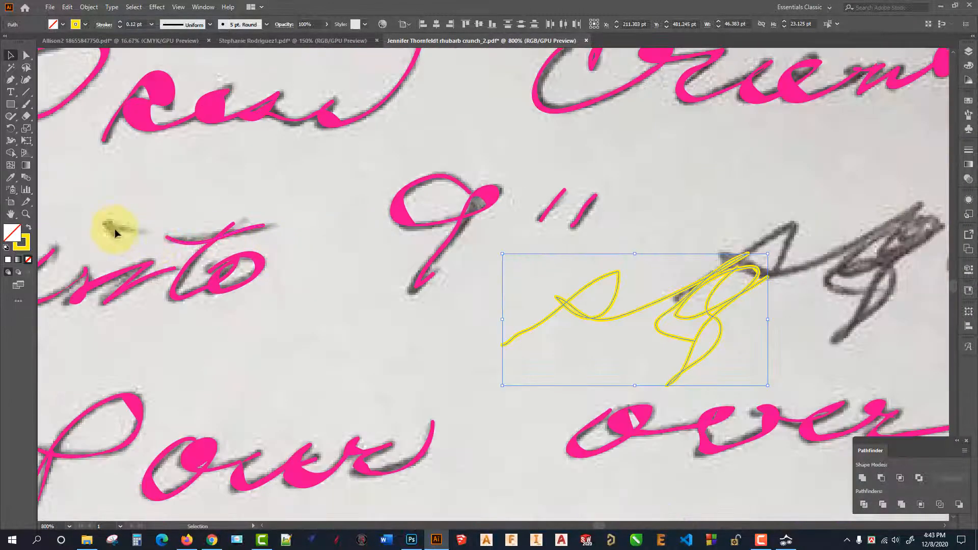
pyautogui.scroll(-6, 306, 219)
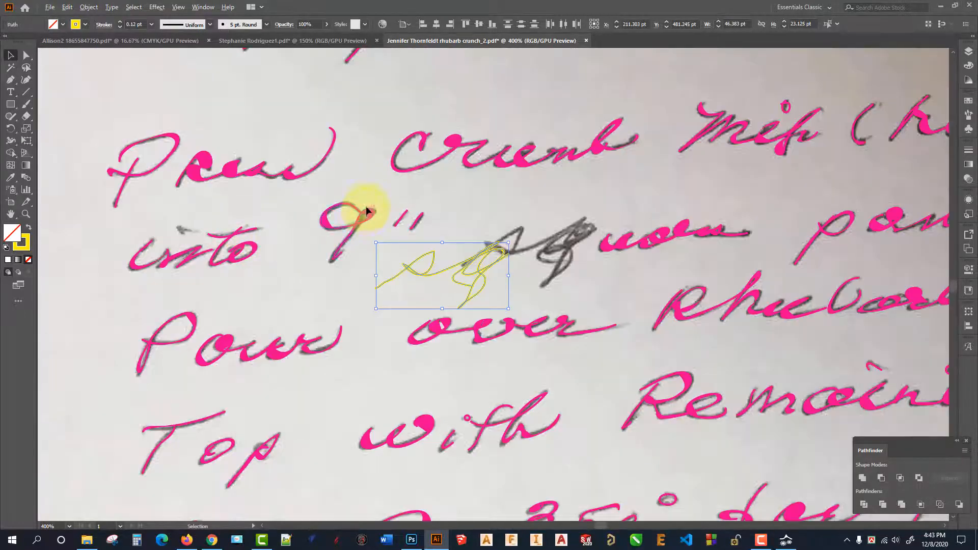
pyautogui.scroll(3, 465, 421)
pyautogui.scroll(-3, 461, 301)
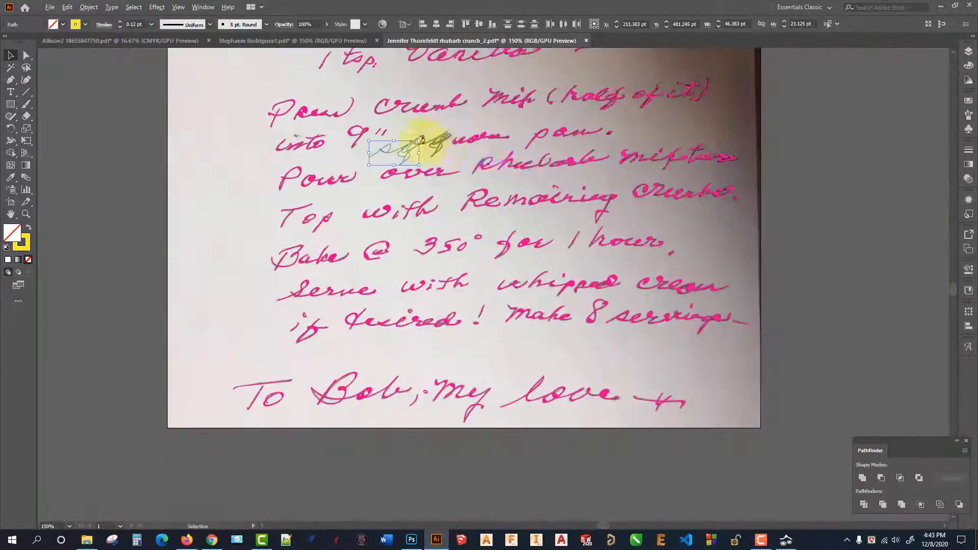
pyautogui.scroll(3, 429, 118)
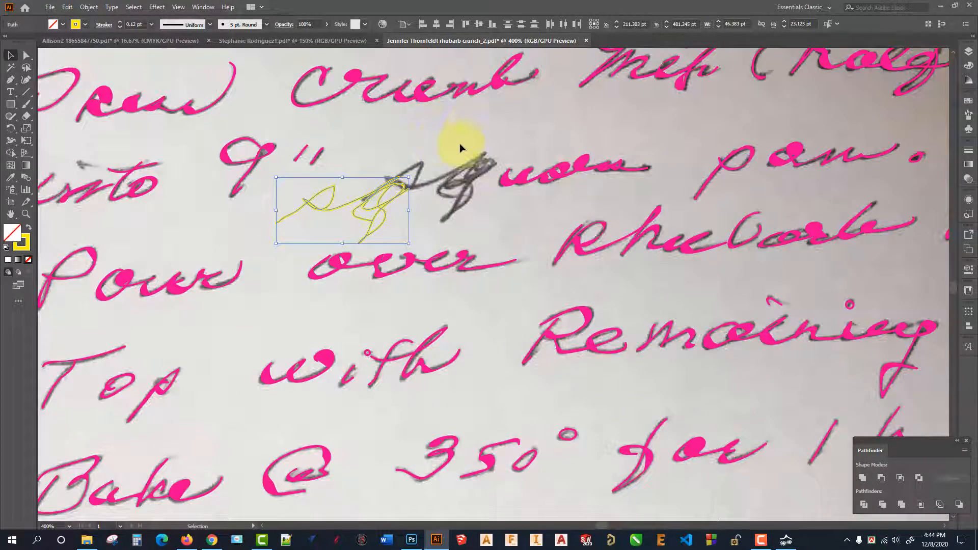
# Step: Switch to the scanned recipe card and move the "Rercipe:" text up off the printed "Recipe:" label, over the start of the handwritten title
pyautogui.click(243, 44)
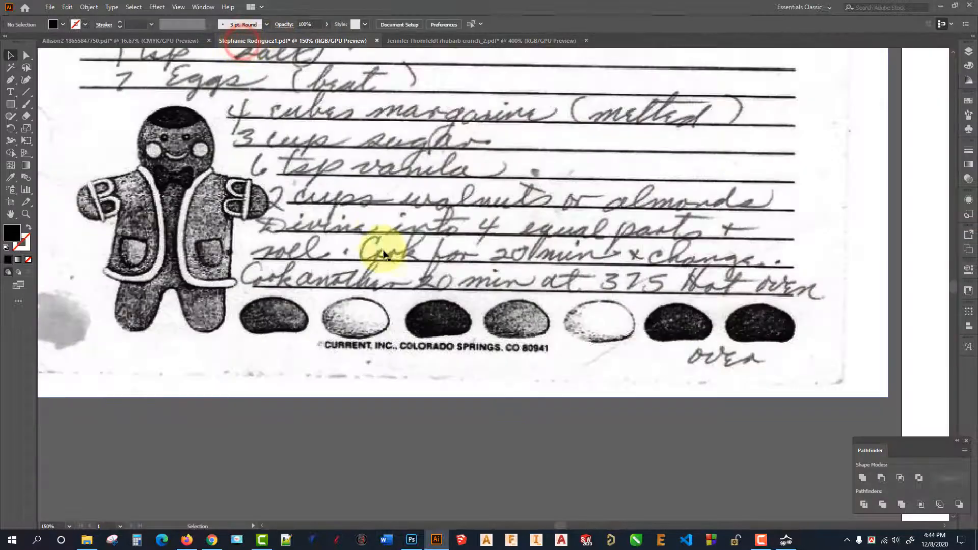
pyautogui.scroll(-2, 383, 258)
pyautogui.scroll(4, 448, 277)
pyautogui.scroll(-4, 509, 314)
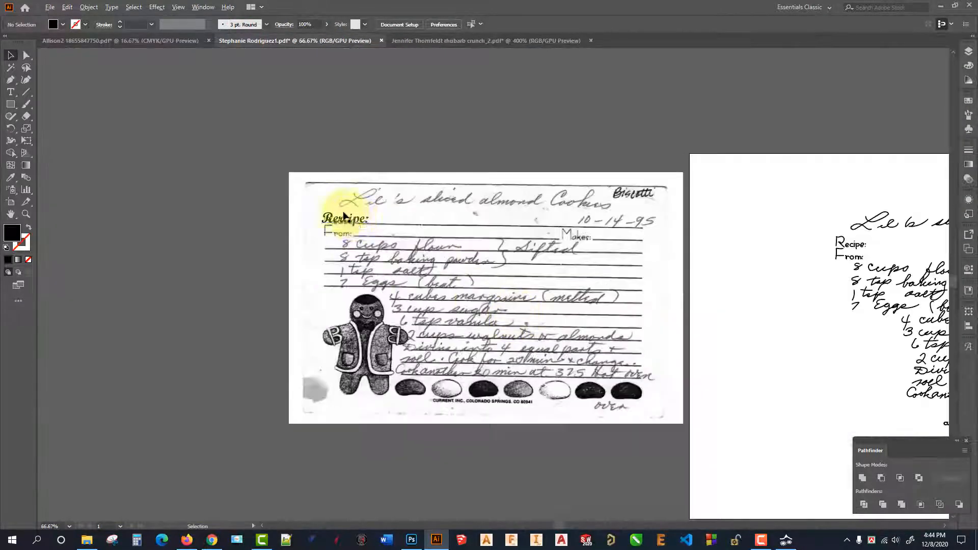
pyautogui.scroll(4, 343, 217)
pyautogui.moveTo(351, 263); pyautogui.dragTo(376, 140)
pyautogui.click(354, 238)
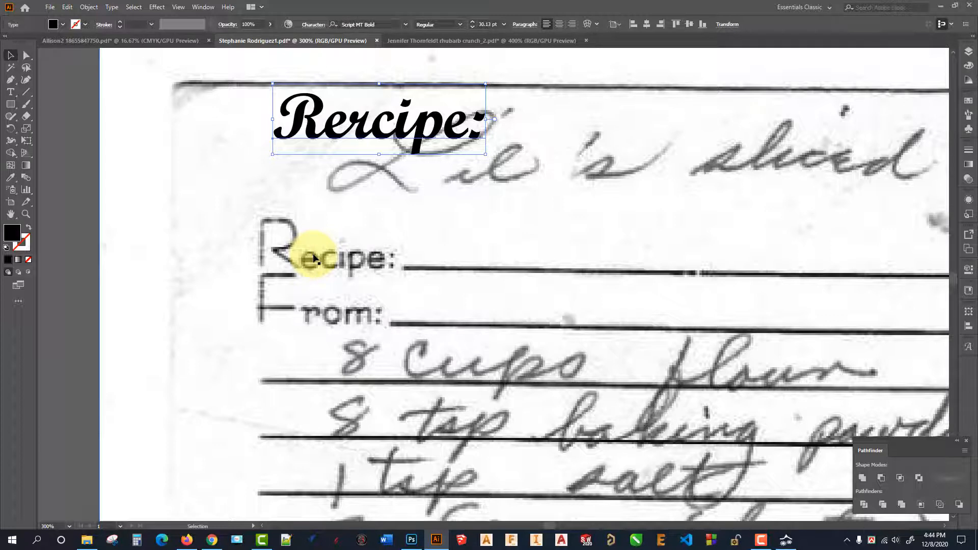
pyautogui.keyDown('alt'); pyautogui.scroll(-2, 273, 266); pyautogui.keyUp('alt')
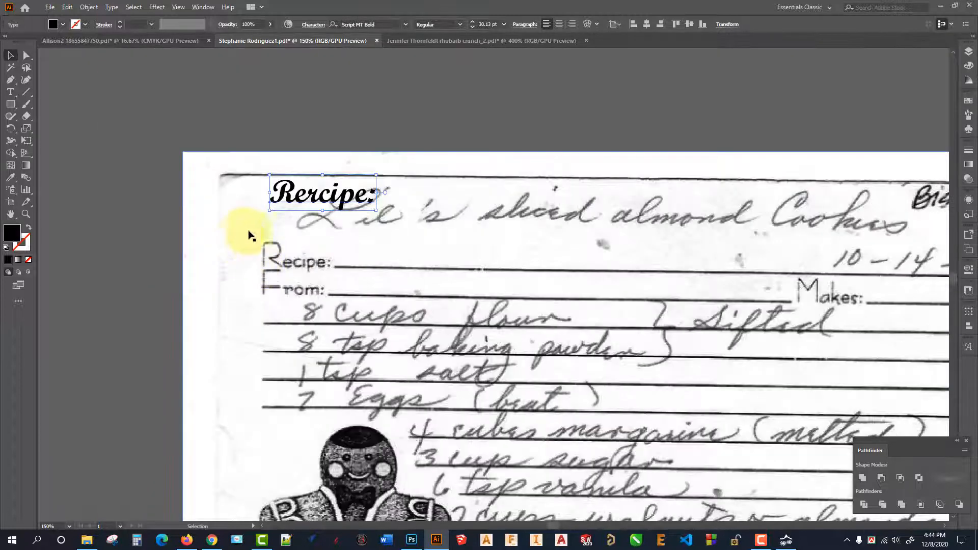
# Step: Switch to the handwritten oven note and examine how the red "oven" tracing follows the original handwriting
pyautogui.click(164, 42)
pyautogui.keyDown('alt'); pyautogui.scroll(2, 151, 196); pyautogui.keyUp('alt')
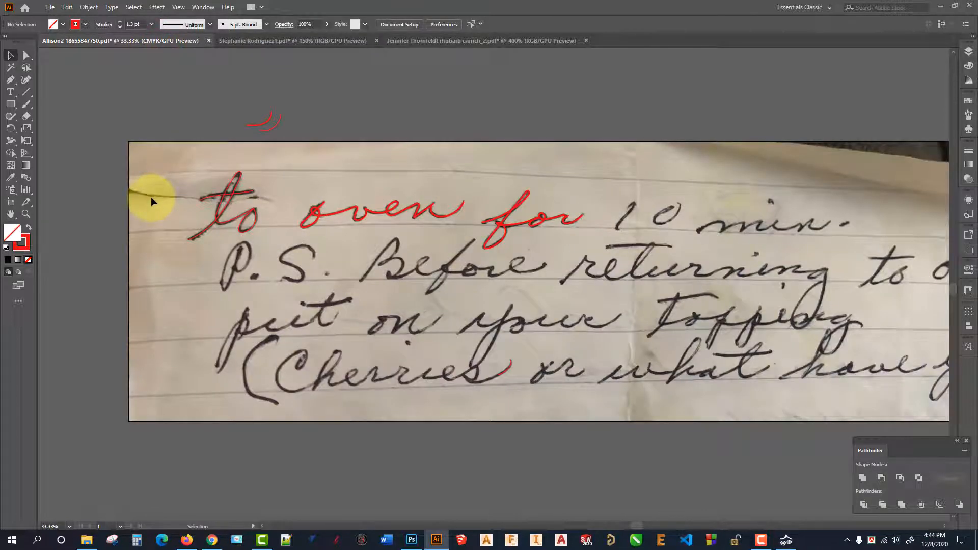
pyautogui.keyDown('alt'); pyautogui.scroll(3, 359, 200); pyautogui.keyUp('alt')
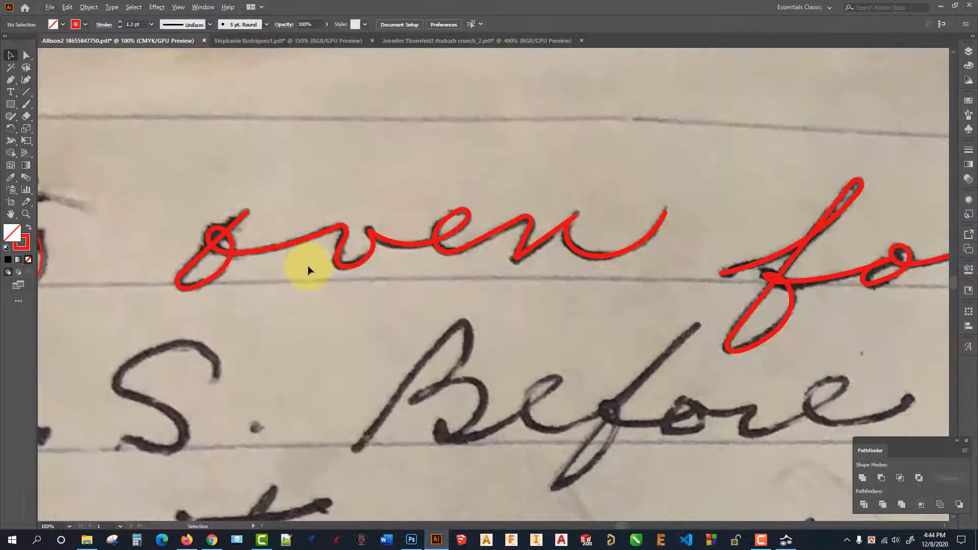
pyautogui.keyDown('alt'); pyautogui.scroll(-3, 307, 273); pyautogui.keyUp('alt')
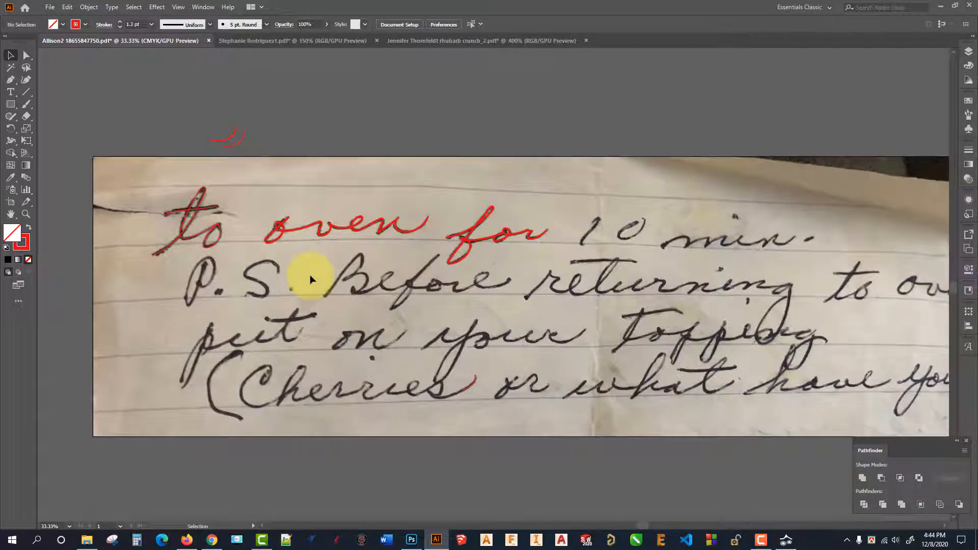
# Step: Switch to Firefox to view the Fiverr seller profile and its gigs, and return to the Illustrator note
pyautogui.click(187, 541)
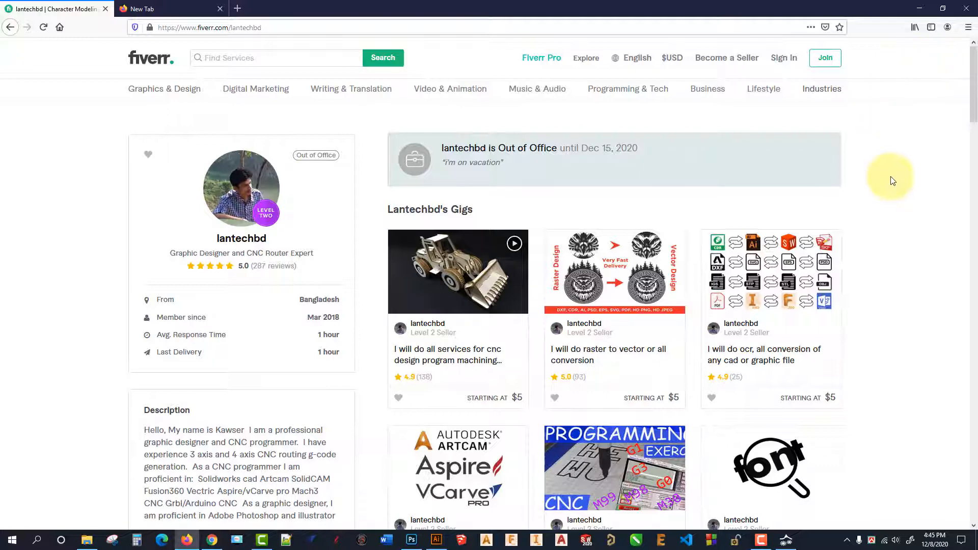
pyautogui.click(920, 8)
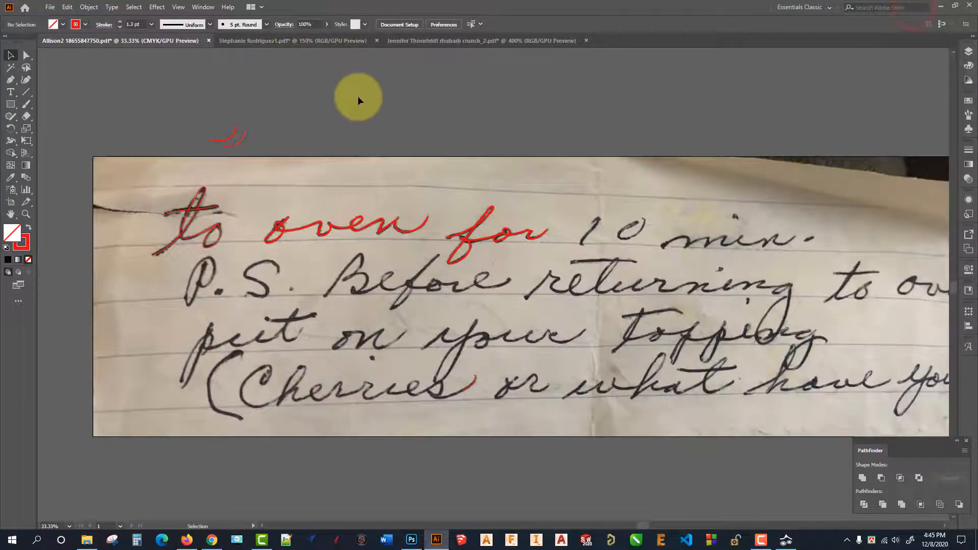
# Step: Inspect the red "to oven for" tracing up close and within the whole note, and save the document
pyautogui.scroll(3, 267, 236)
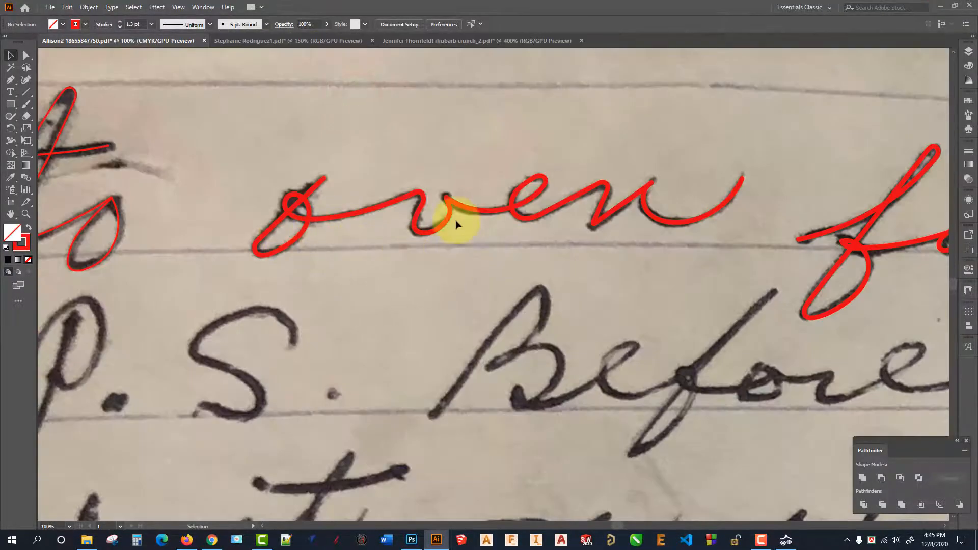
pyautogui.scroll(-3, 288, 167)
pyautogui.scroll(1, 324, 211)
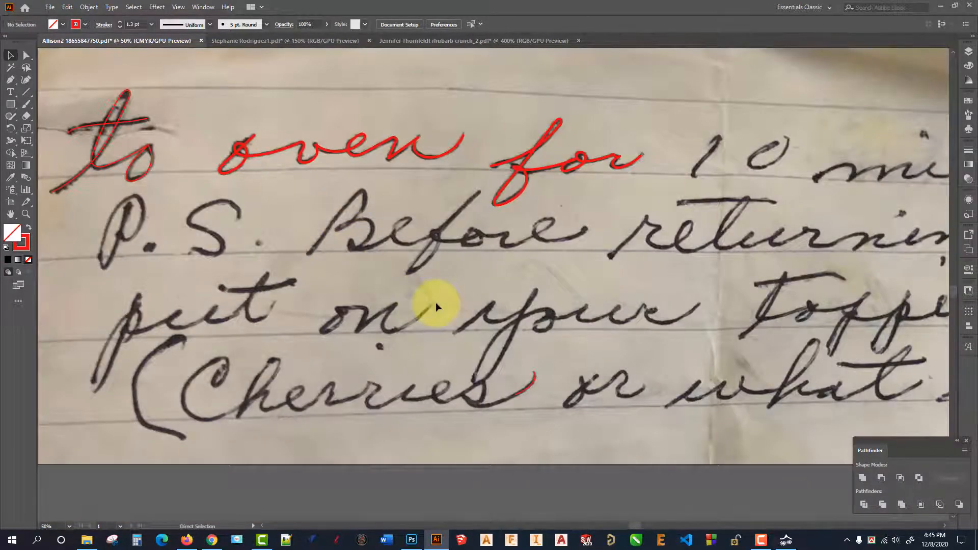
pyautogui.scroll(-2, 435, 302)
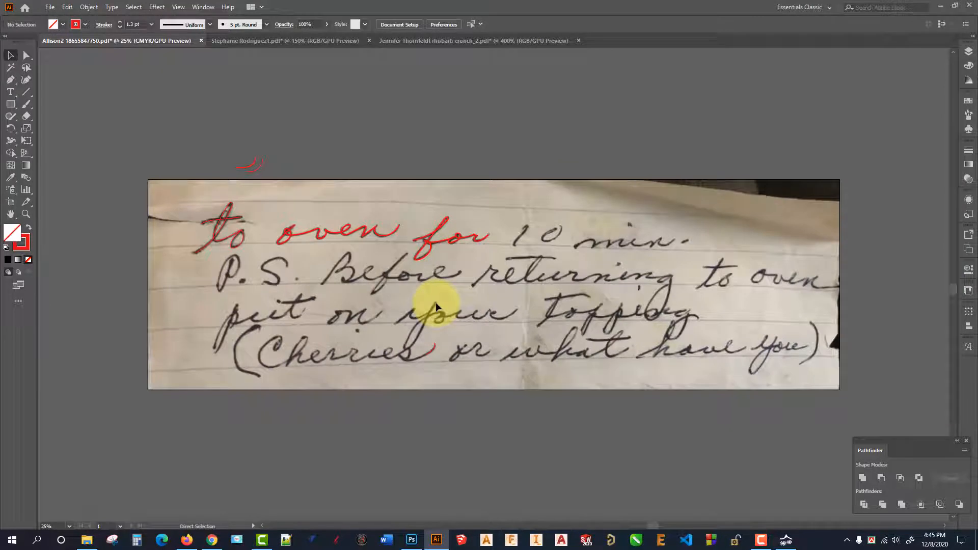
pyautogui.hotkey('ctrl', 's')
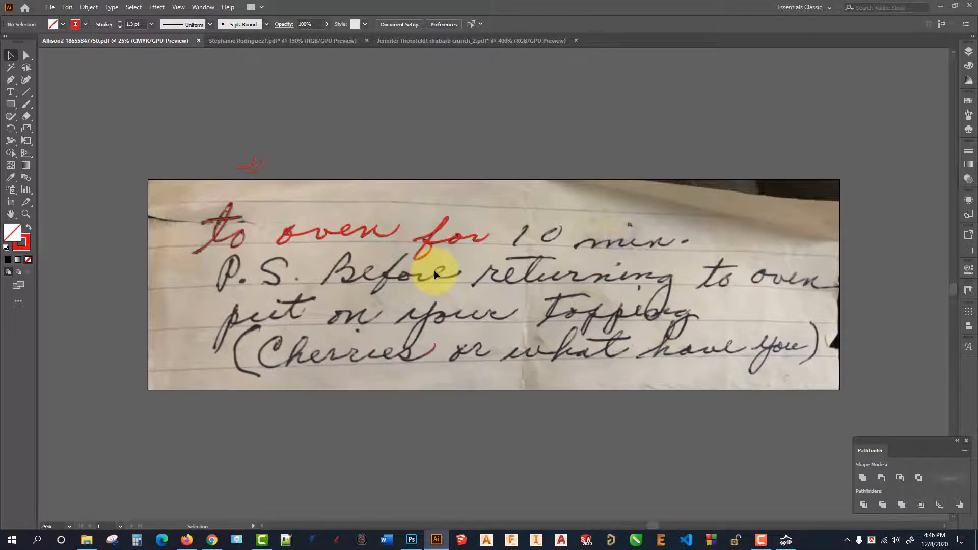
# Step: Select the traced "oven" path to inspect its single line over the handwriting, and deselect it
pyautogui.scroll(6, 349, 265)
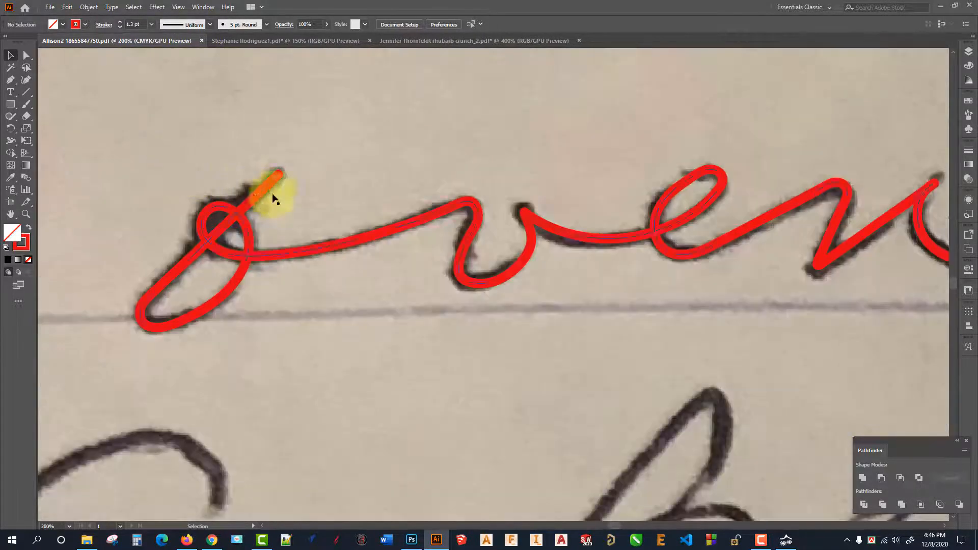
pyautogui.click(243, 172)
pyautogui.scroll(-2, 250, 184)
pyautogui.scroll(1, 254, 188)
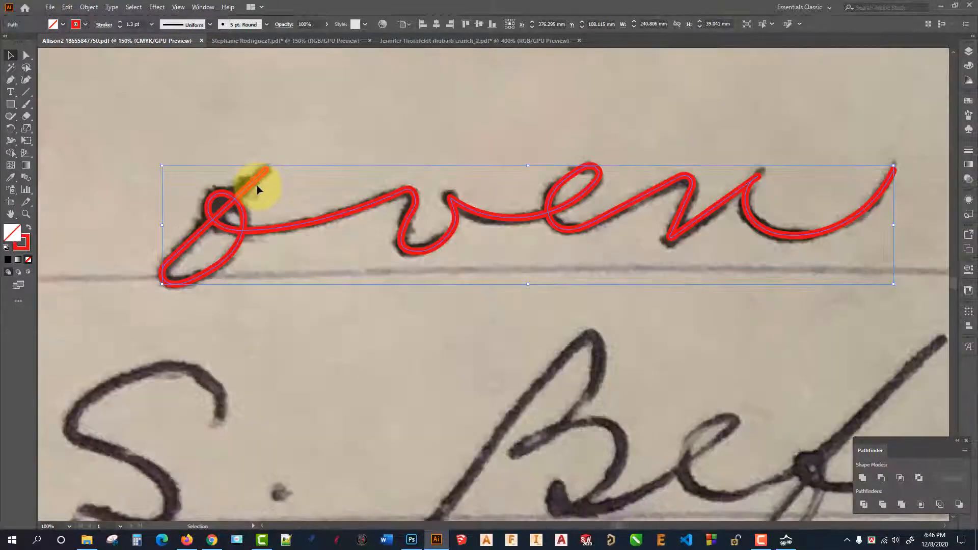
pyautogui.click(325, 287)
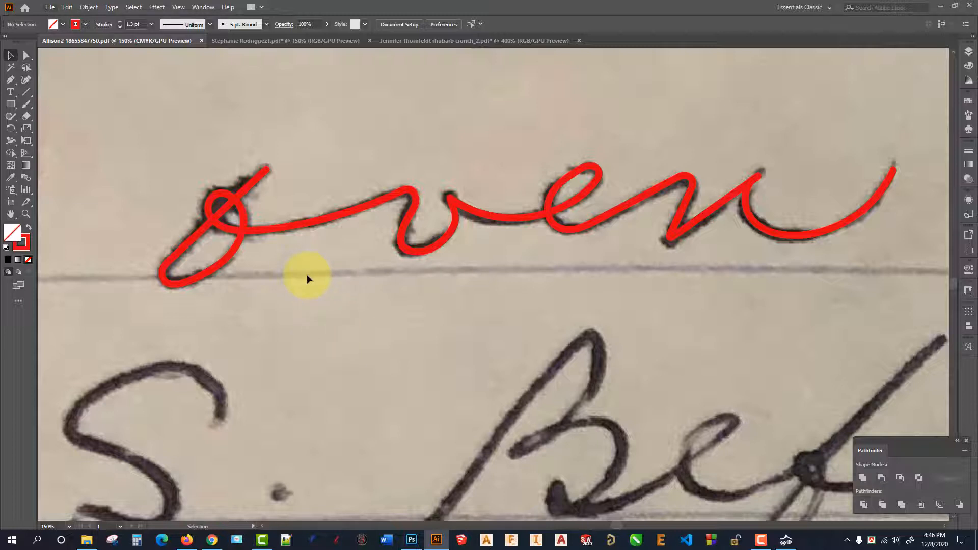
# Step: Examine the red "to oven for" paths against the handwriting beneath them and the untraced lines of the note
pyautogui.scroll(-1, 292, 231)
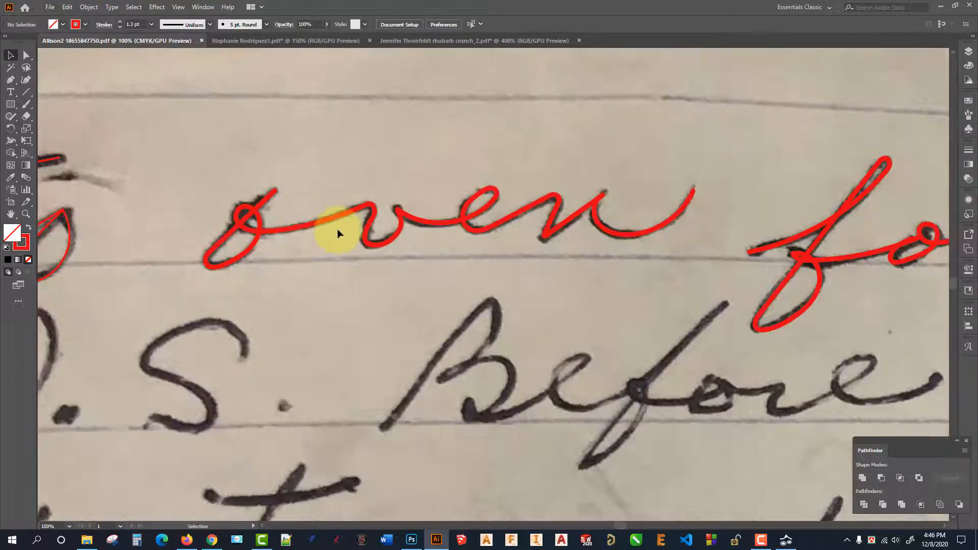
pyautogui.scroll(-1, 351, 214)
pyautogui.scroll(1, 365, 202)
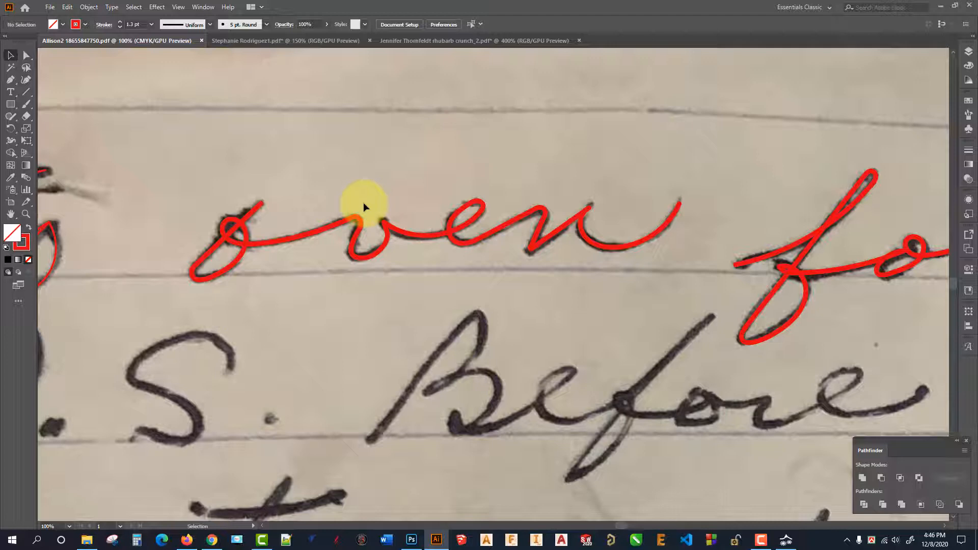
pyautogui.keyDown('alt'); pyautogui.scroll(-2, 363, 202); pyautogui.keyUp('alt')
pyautogui.scroll(-1, 295, 218)
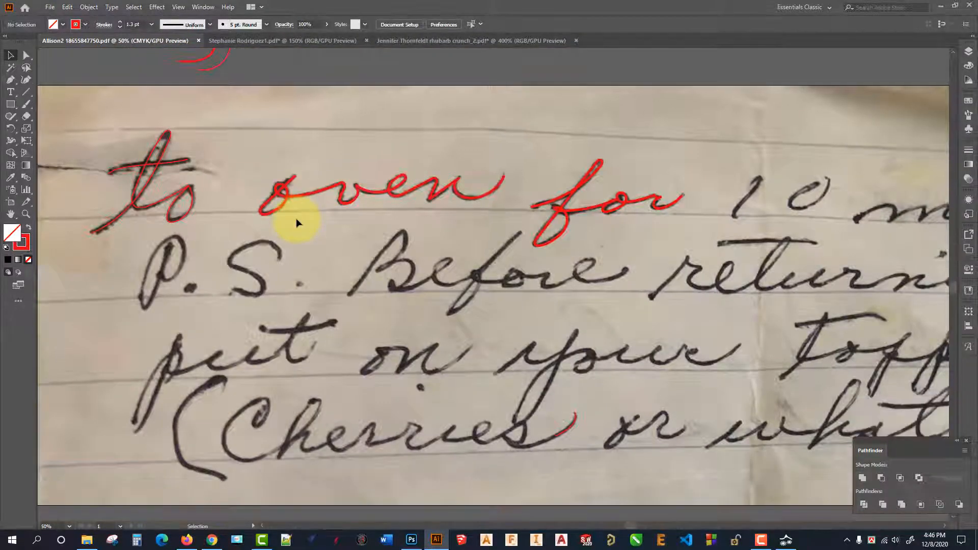
pyautogui.keyDown('alt'); pyautogui.scroll(1, 389, 170); pyautogui.keyUp('alt')
pyautogui.keyDown('alt'); pyautogui.scroll(-2, 362, 218); pyautogui.keyUp('alt')
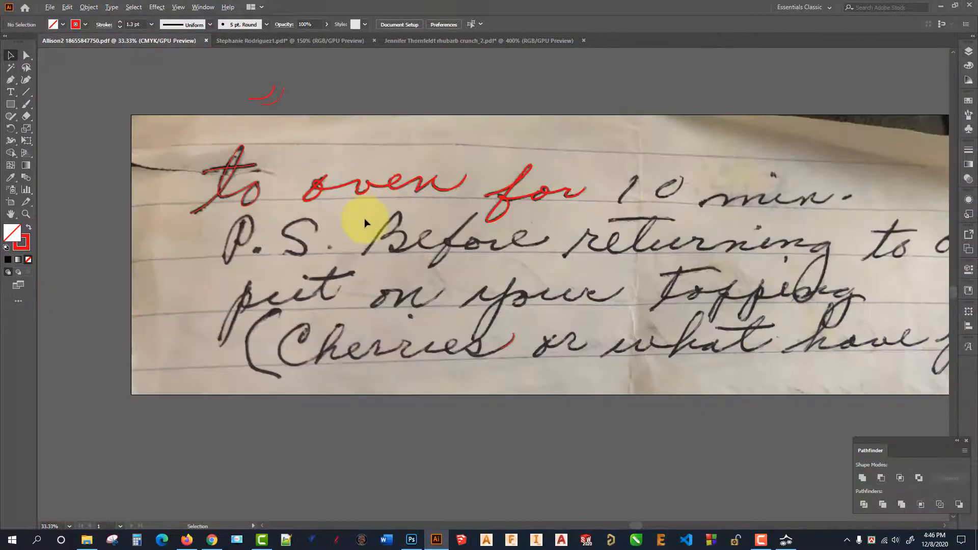
pyautogui.keyDown('alt'); pyautogui.scroll(1, 365, 218); pyautogui.keyUp('alt')
pyautogui.keyDown('alt'); pyautogui.scroll(-1, 365, 218); pyautogui.keyUp('alt')
pyautogui.moveTo(497, 232); pyautogui.dragTo(411, 242)
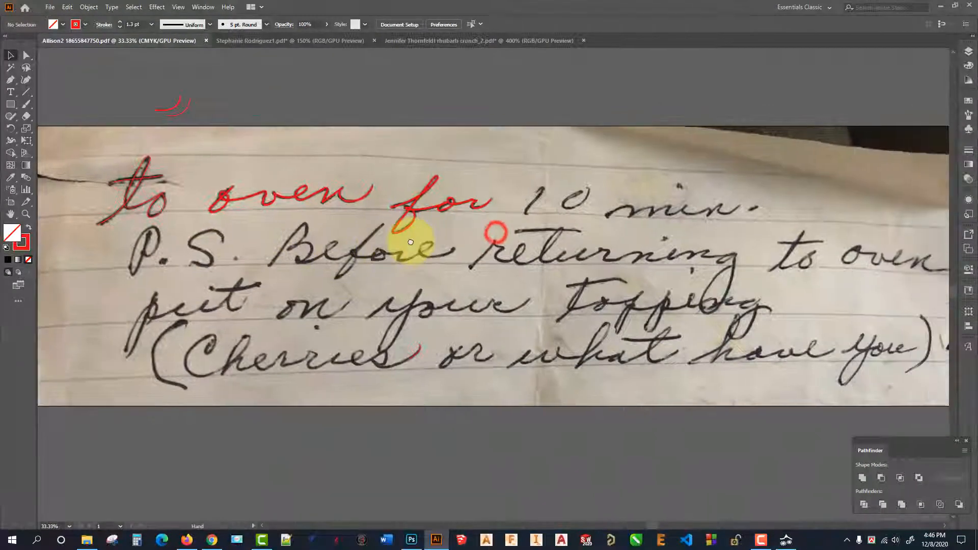
pyautogui.keyDown('alt'); pyautogui.scroll(-2, 407, 190); pyautogui.keyUp('alt')
pyautogui.keyDown('alt'); pyautogui.scroll(2, 432, 173); pyautogui.keyUp('alt')
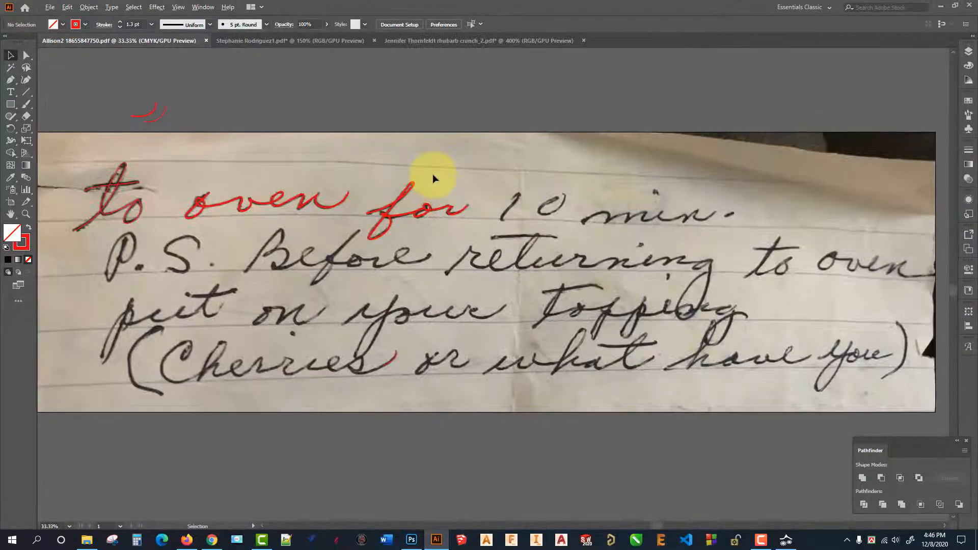
pyautogui.moveTo(436, 174); pyautogui.dragTo(479, 190)
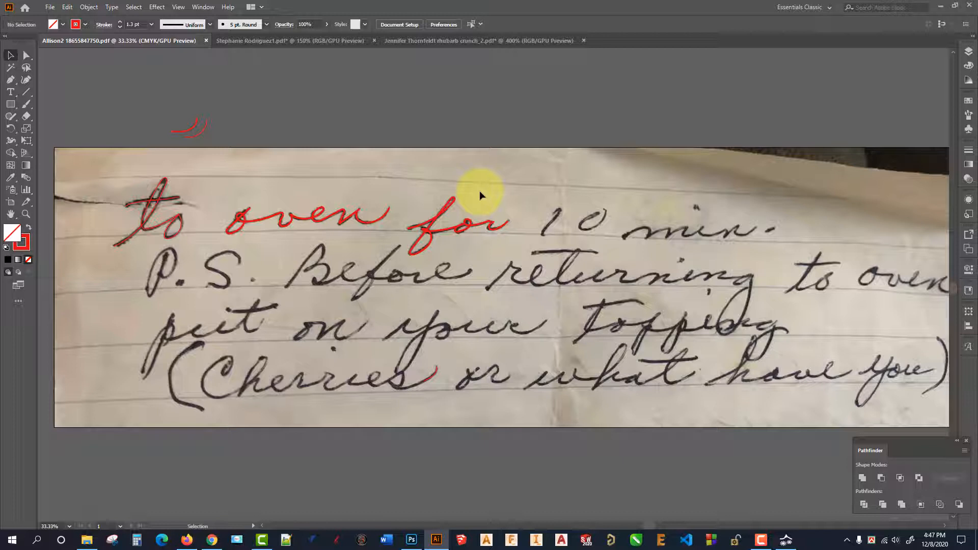
pyautogui.scroll(2, 325, 179)
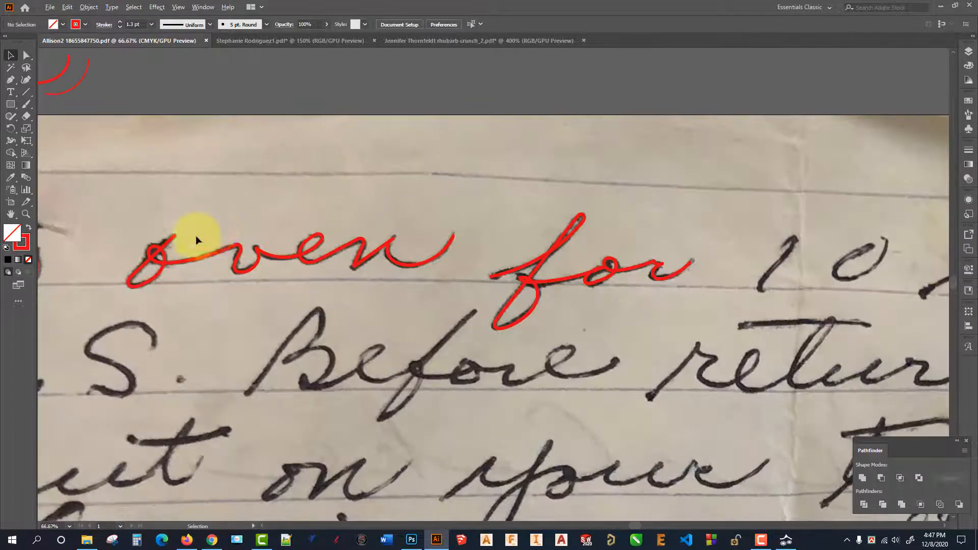
pyautogui.scroll(2, 195, 236)
pyautogui.scroll(2, 338, 186)
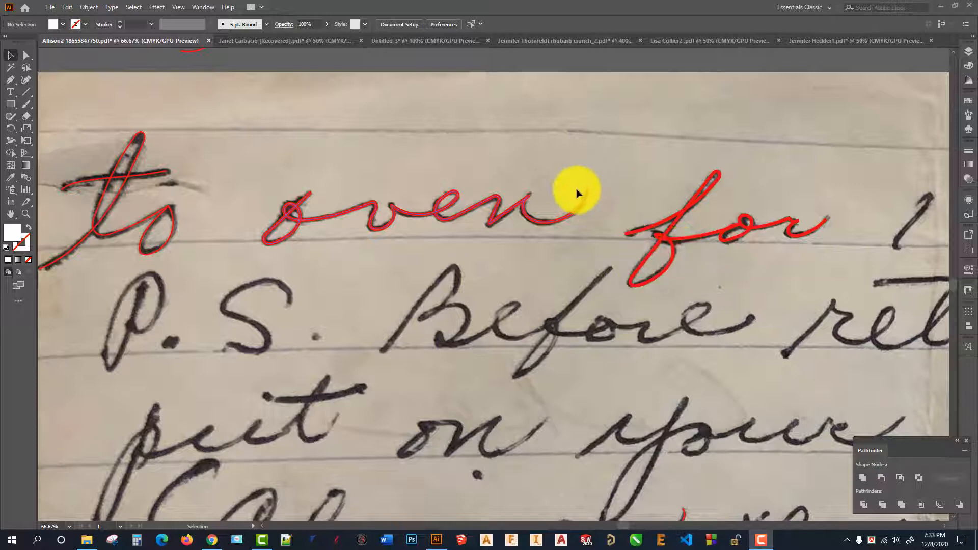
# Step: Delete the small "Dads Fudge" recipe photo below the handwritten note
pyautogui.scroll(-3, 385, 182)
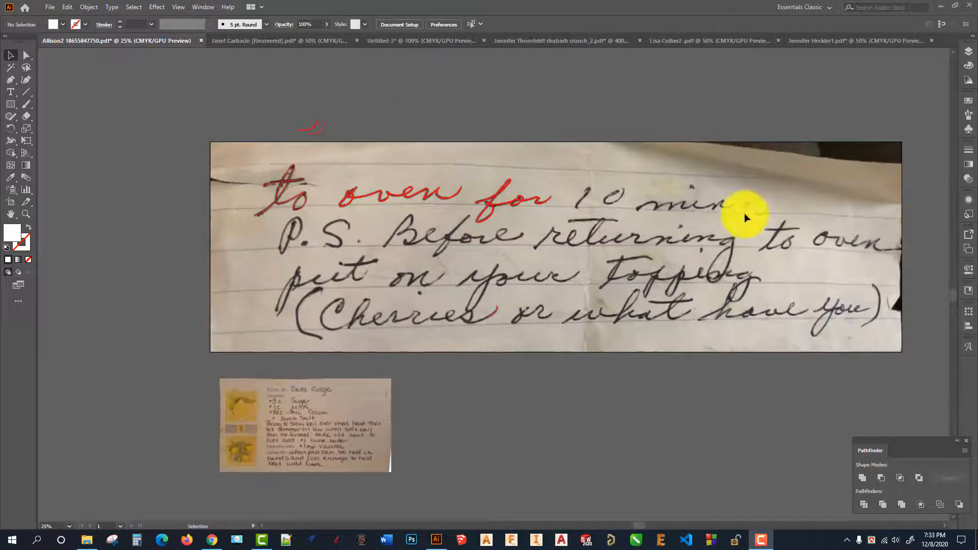
pyautogui.scroll(2, 400, 213)
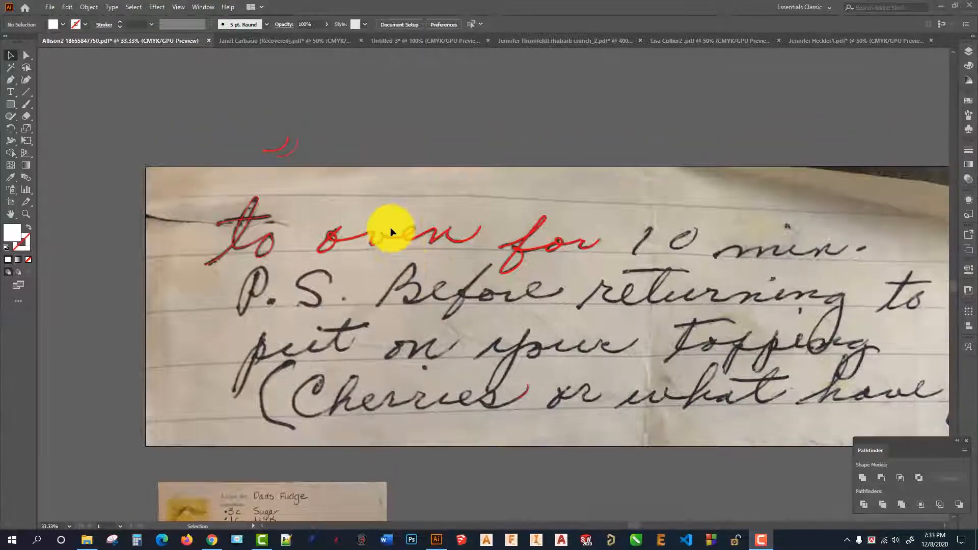
pyautogui.scroll(-2, 380, 235)
pyautogui.scroll(2, 339, 171)
pyautogui.scroll(-3, 345, 219)
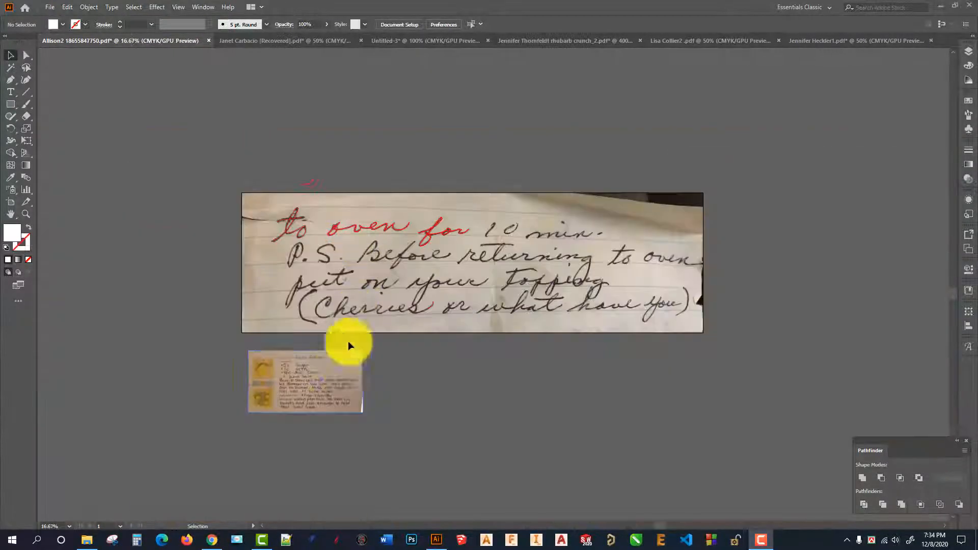
pyautogui.click(341, 363)
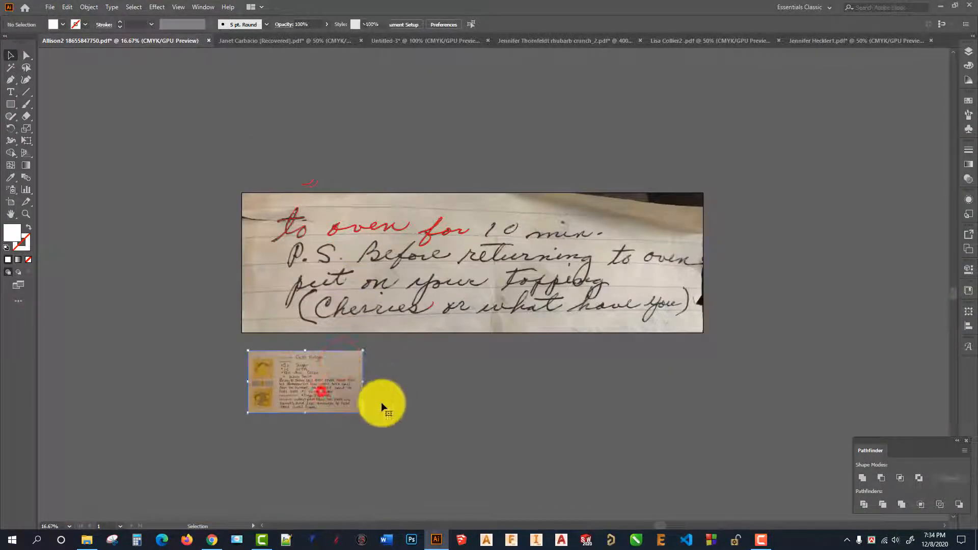
pyautogui.press('Delete')
pyautogui.click(463, 411)
# Step: Delete the stray red arcs above the handwritten note
pyautogui.scroll(1, 454, 368)
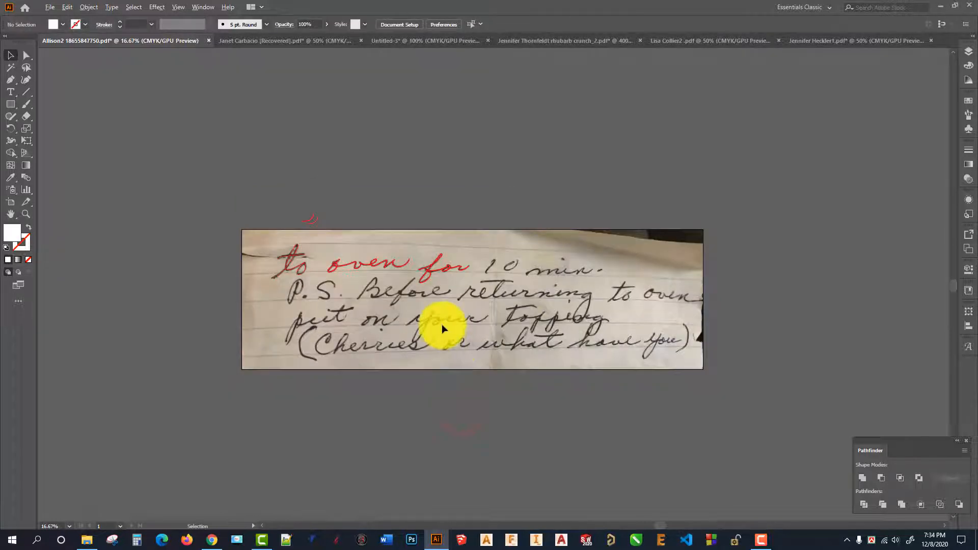
pyautogui.scroll(2, 441, 325)
pyautogui.scroll(-1, 542, 181)
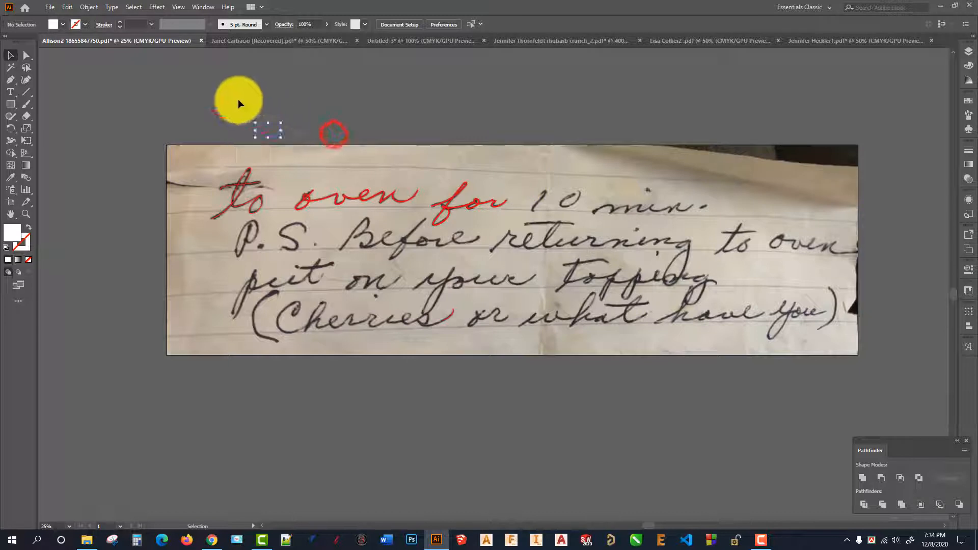
pyautogui.moveTo(238, 100); pyautogui.dragTo(335, 135)
pyautogui.press('Delete')
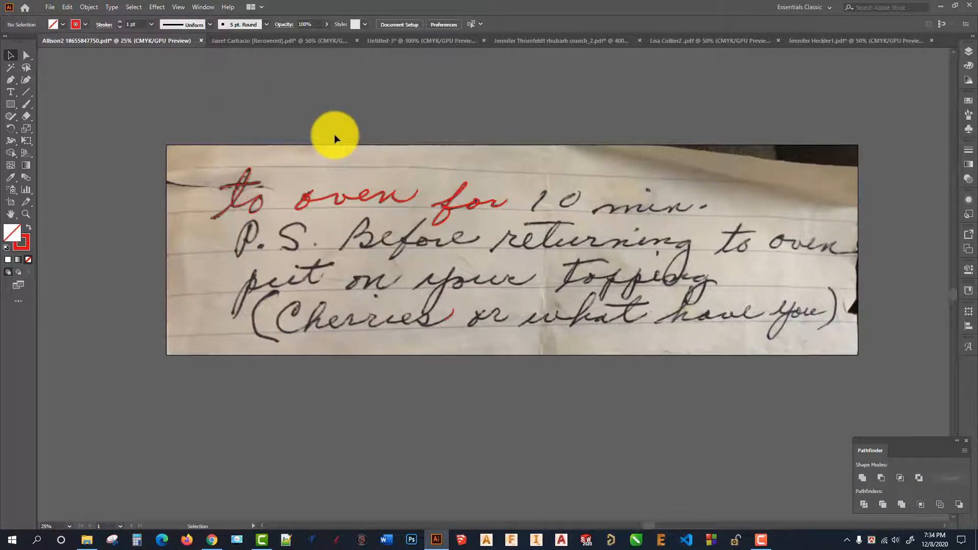
# Step: Select all remaining traced paths on the note to inspect them, and deselect them
pyautogui.press('a')
pyautogui.press('v')
pyautogui.hotkey('ctrl', 'a')
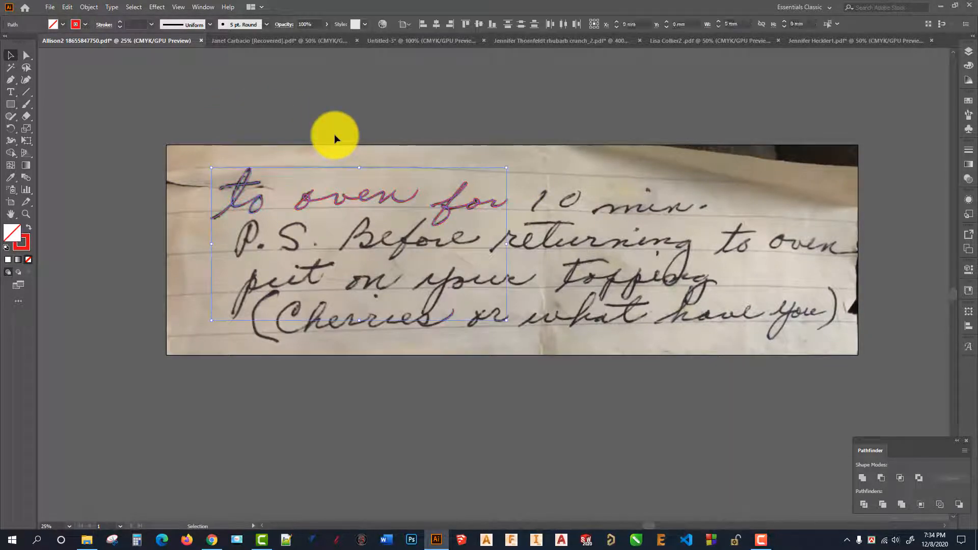
pyautogui.click(344, 112)
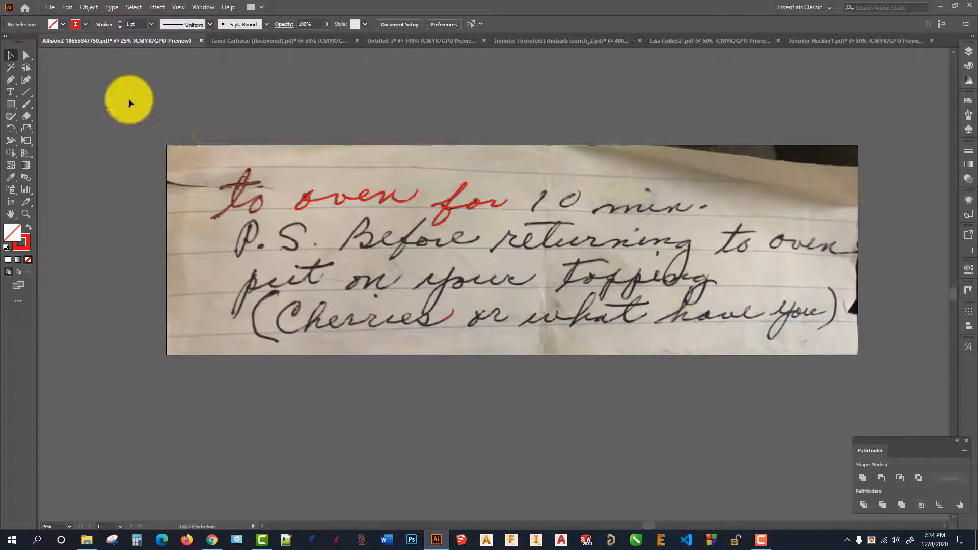
# Step: Undo the deletions of the red arcs and the recipe photo, and select both together with the traced paths
pyautogui.hotkey('ctrl', 'z')
pyautogui.click(155, 99)
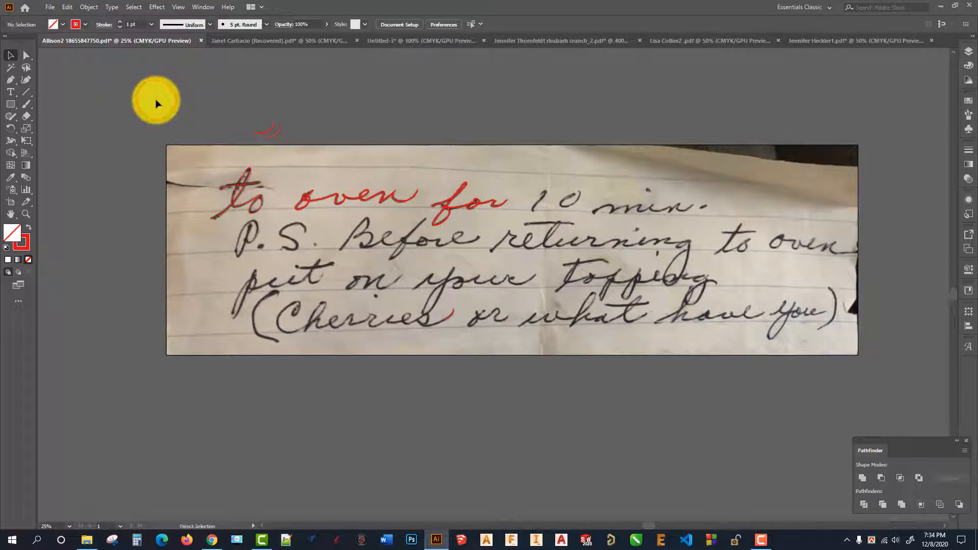
pyautogui.hotkey('ctrl', 'z')
pyautogui.moveTo(155, 99); pyautogui.dragTo(524, 419)
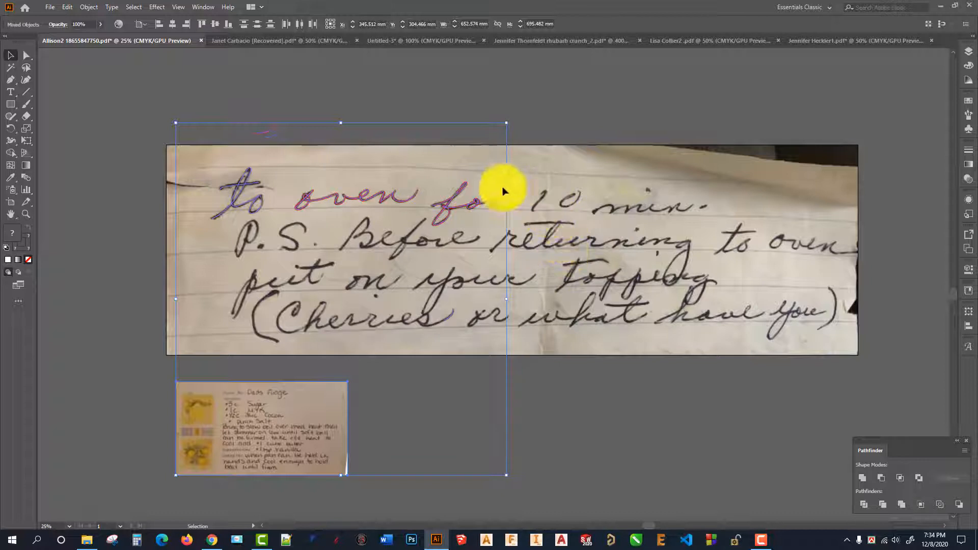
# Step: Delete the stray red arcs above the note and the recipe photo below it, and select all the traced paths
pyautogui.click(348, 150)
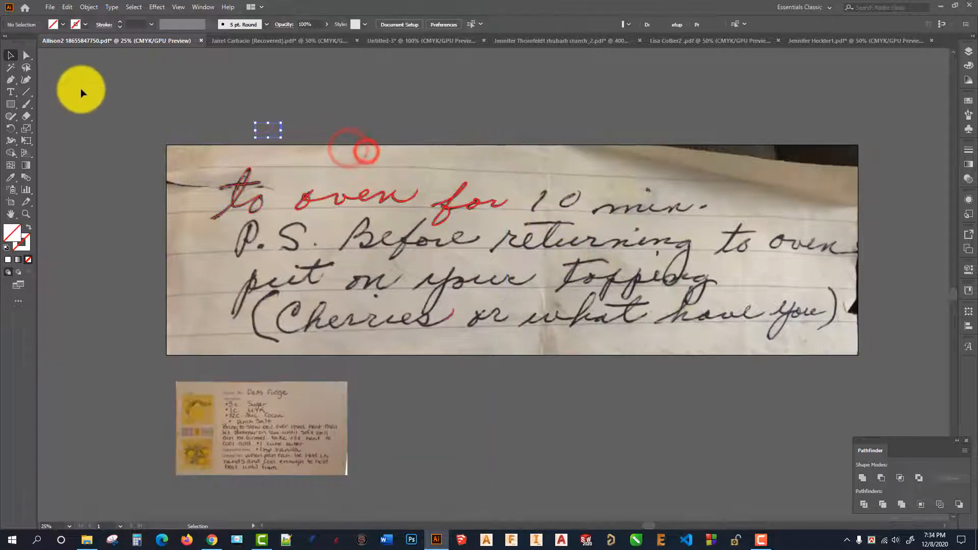
pyautogui.moveTo(430, 492); pyautogui.dragTo(338, 430)
pyautogui.press('Delete')
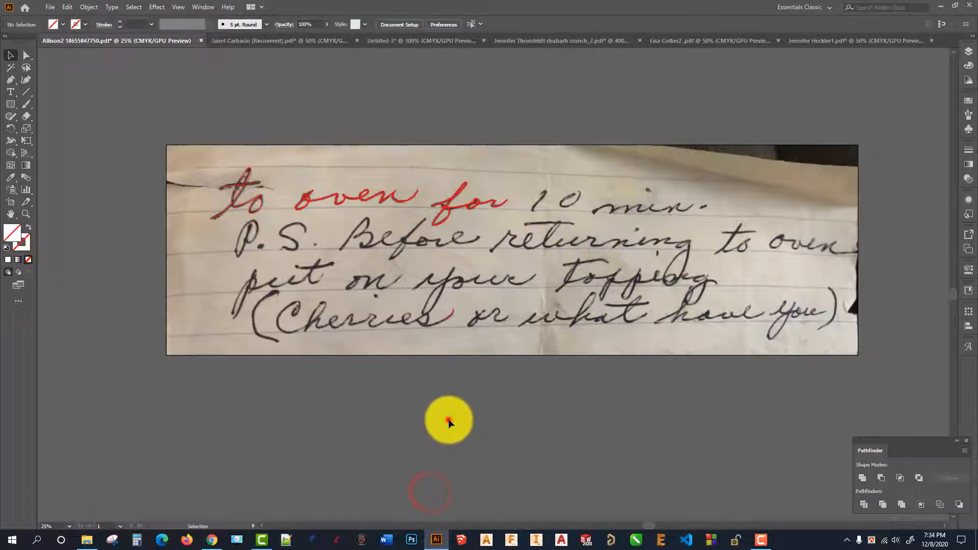
pyautogui.hotkey('ctrl', 'a')
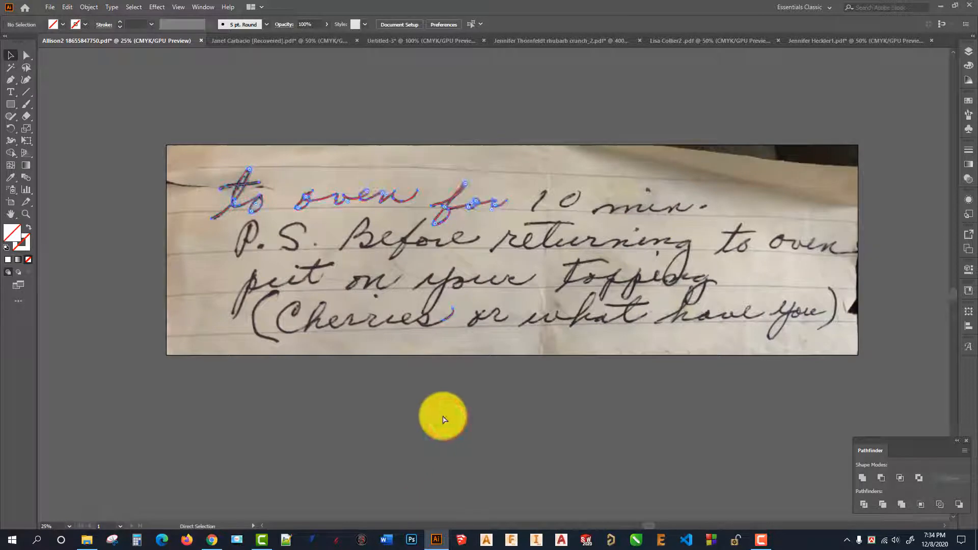
# Step: Deselect the traced paths and save the "to oven for 10 min." document
pyautogui.press('v')
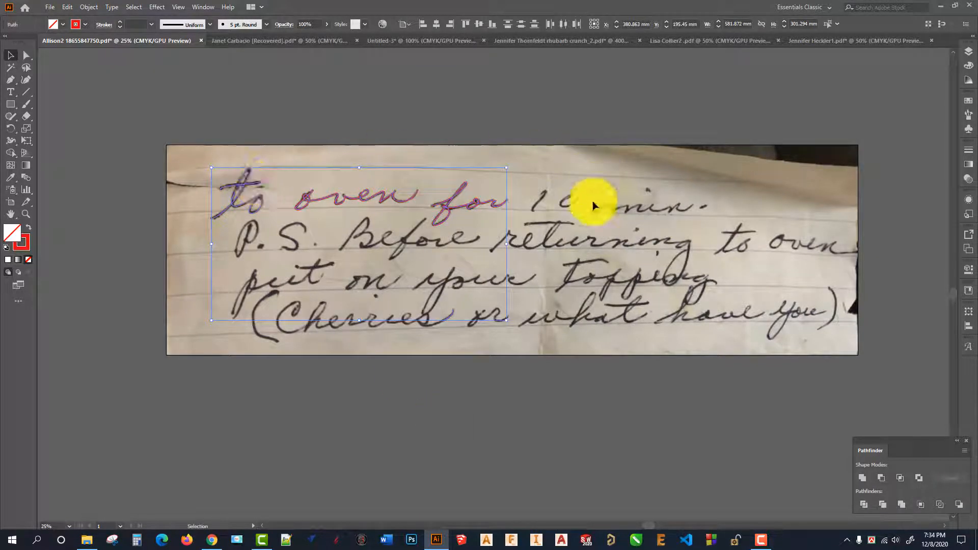
pyautogui.click(586, 220)
pyautogui.hotkey('ctrl', '0')
pyautogui.hotkey('ctrl', '-')
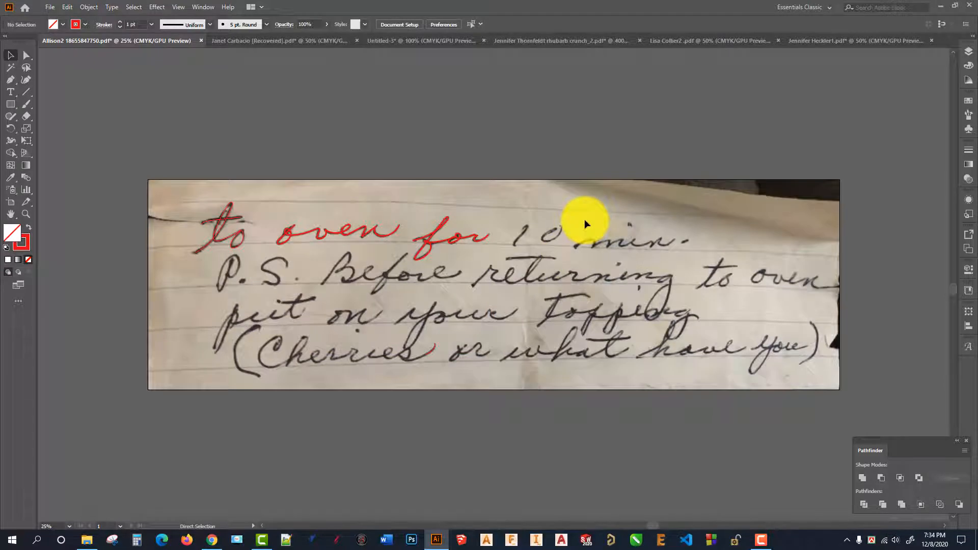
pyautogui.hotkey('ctrl', 's')
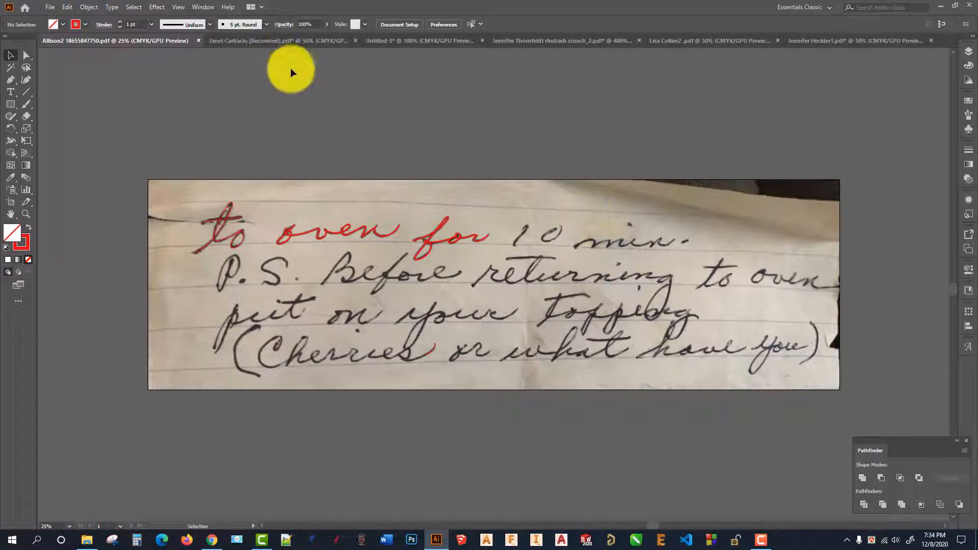
# Step: Switch to the "Mammy & Poppy Veg. Soup" document and select all its objects to check for strays outside the note
pyautogui.click(282, 43)
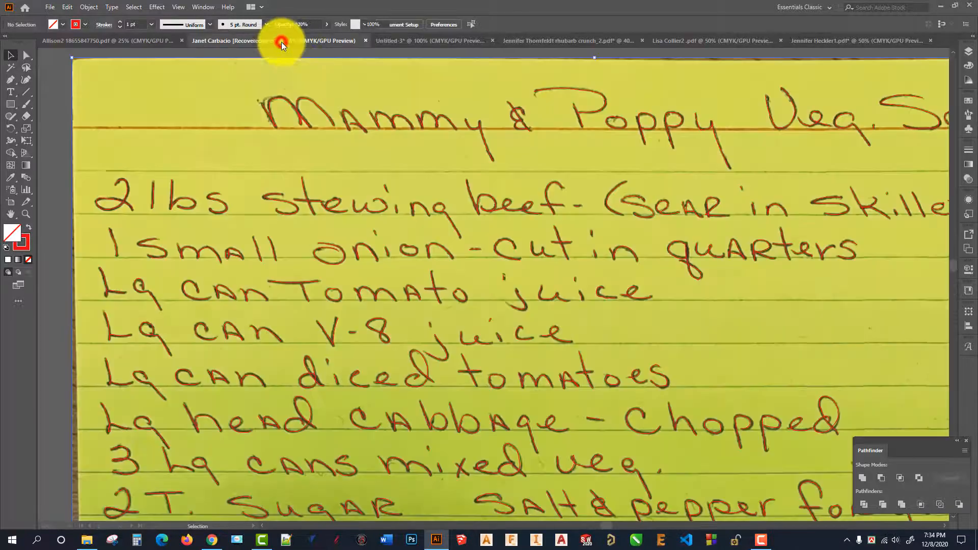
pyautogui.scroll(-4, 433, 215)
pyautogui.scroll(1, 470, 268)
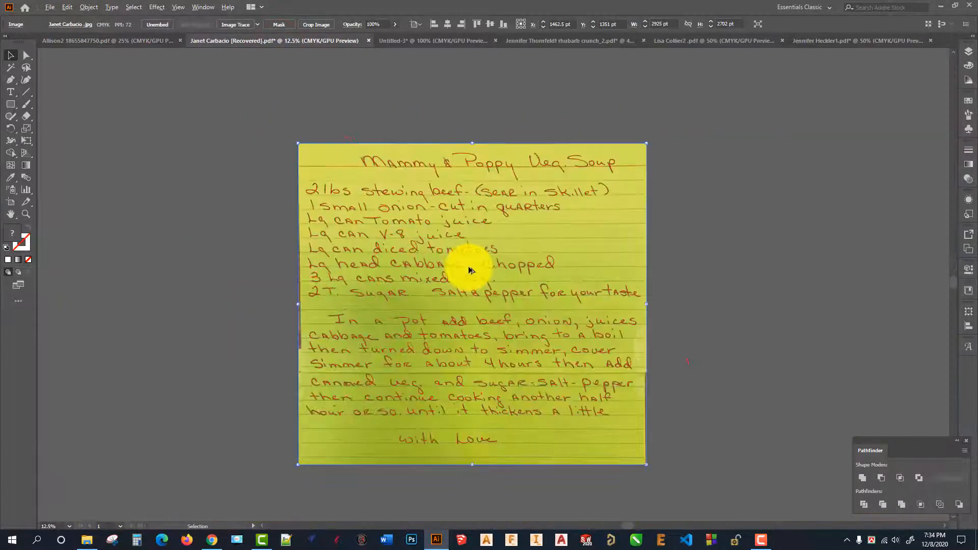
pyautogui.scroll(-1, 476, 229)
pyautogui.scroll(1, 508, 287)
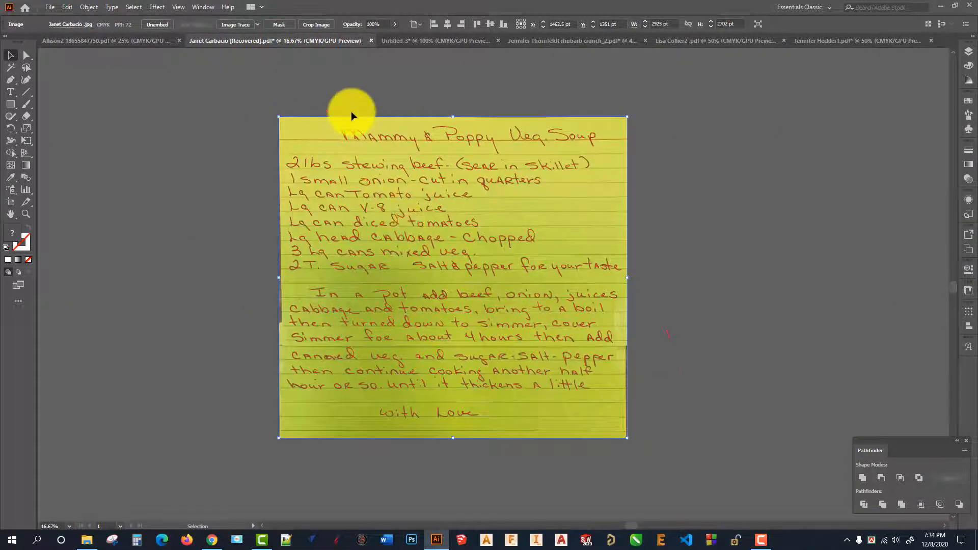
pyautogui.hotkey('ctrl', 'a')
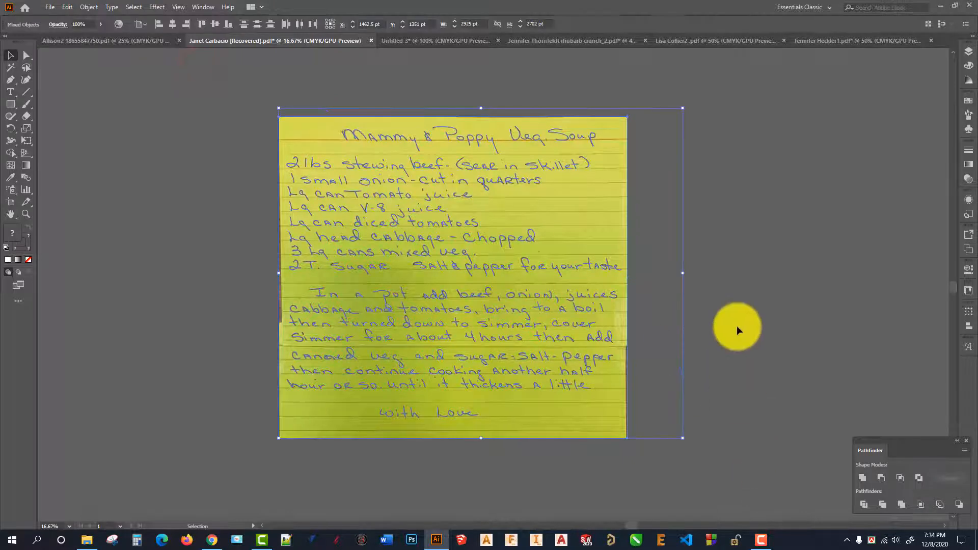
pyautogui.click(726, 279)
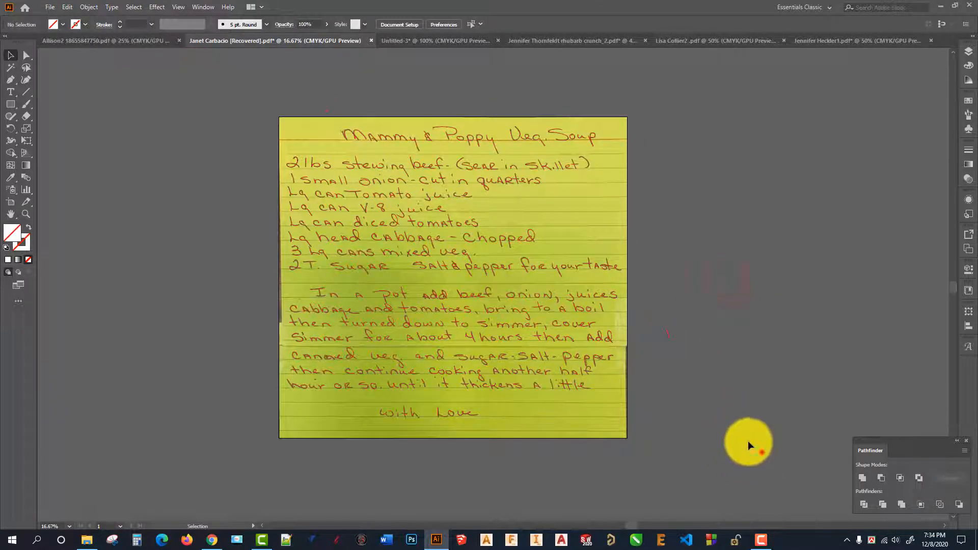
# Step: Delete the stray paths beside and above the yellow recipe note, and select everything again to check the extents
pyautogui.click(668, 335)
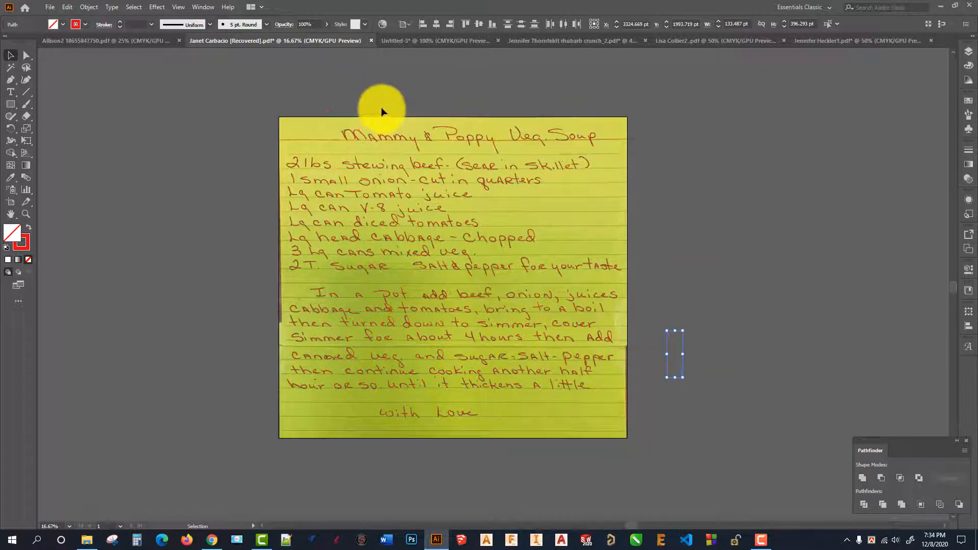
pyautogui.click(205, 64)
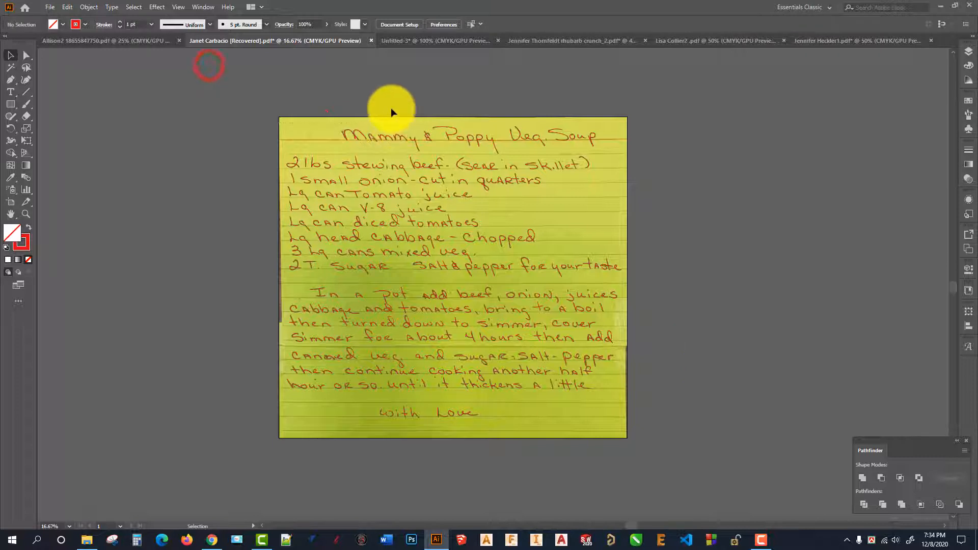
pyautogui.click(377, 87)
pyautogui.click(581, 189)
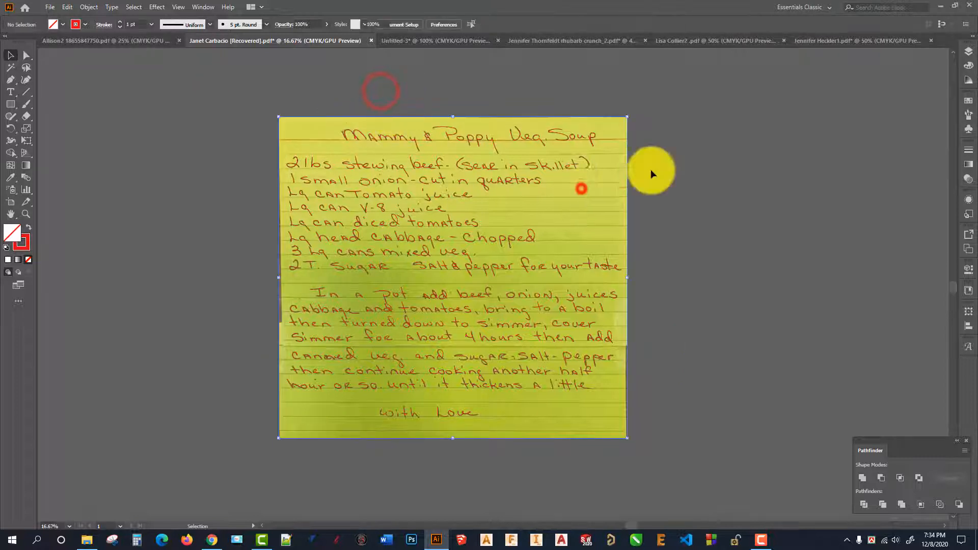
pyautogui.hotkey('ctrl', 'a')
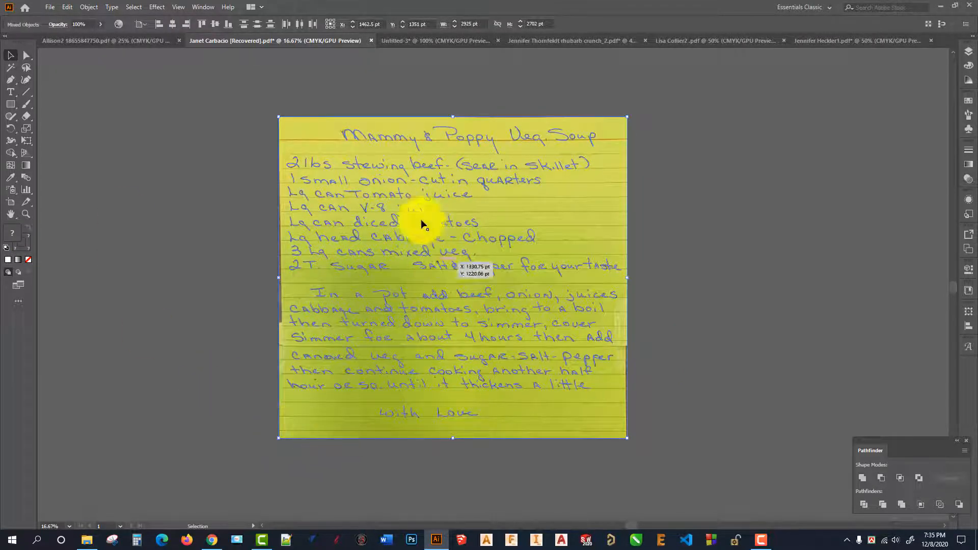
pyautogui.click(691, 248)
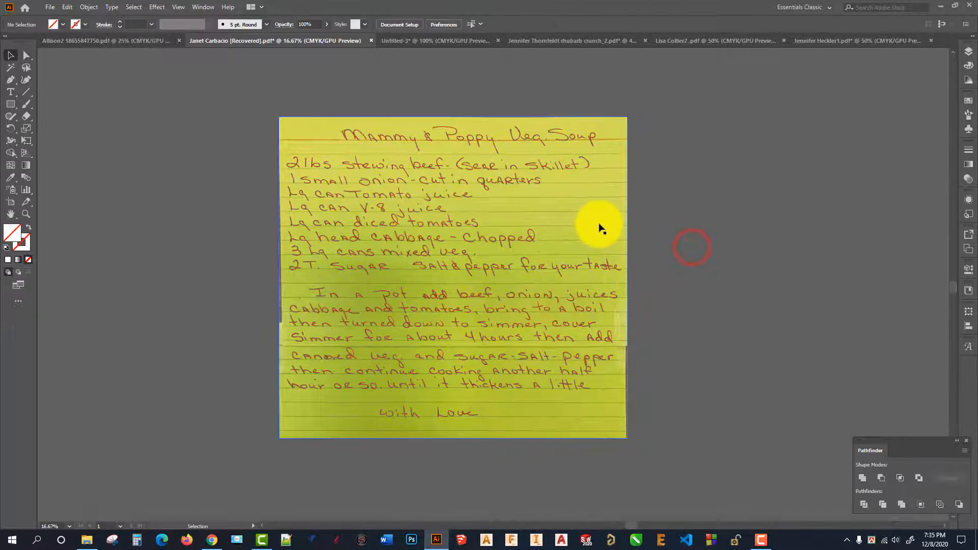
pyautogui.moveTo(619, 218); pyautogui.dragTo(635, 198)
pyautogui.hotkey('ctrl', 'z')
pyautogui.click(744, 222)
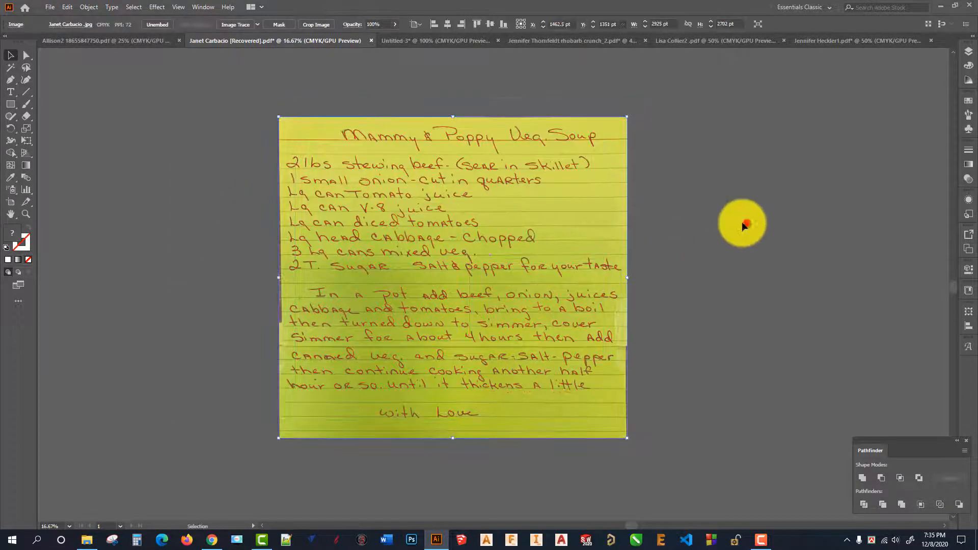
# Step: Move the yellow recipe photo off the artboard to the left, away from the traced lettering
pyautogui.scroll(5, 407, 123)
pyautogui.scroll(-3, 562, 165)
pyautogui.scroll(-2, 566, 171)
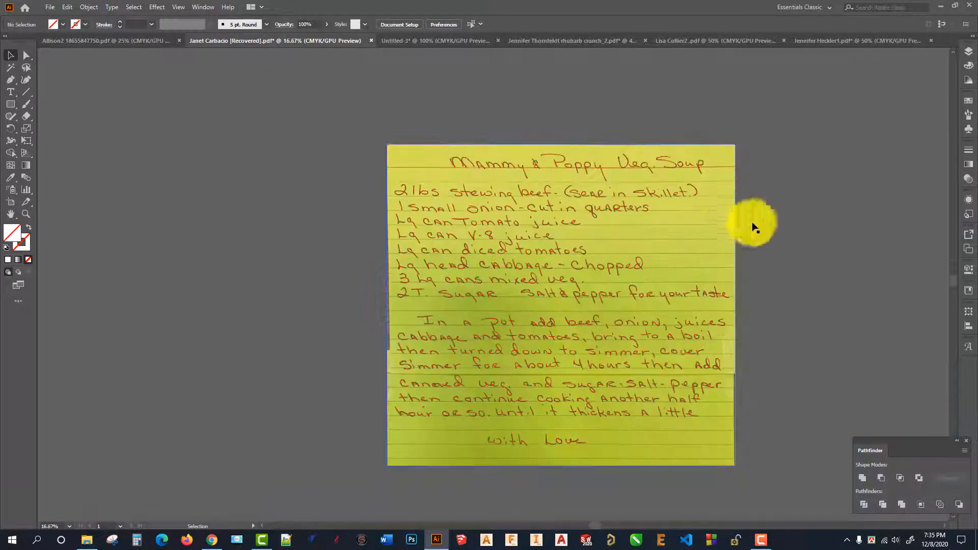
pyautogui.moveTo(706, 225); pyautogui.dragTo(355, 204)
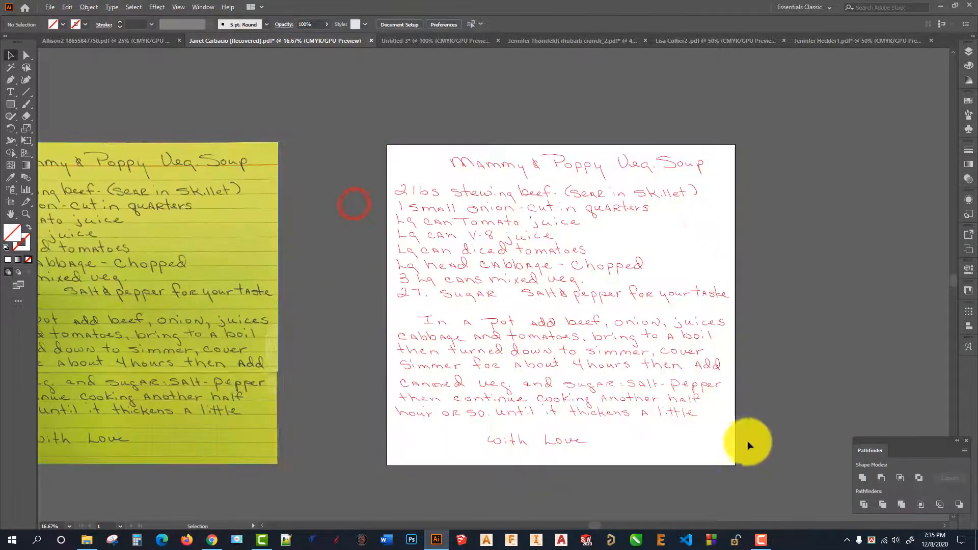
# Step: Select all the traced lettering on the artboard and set its stroke color to black
pyautogui.moveTo(780, 489); pyautogui.dragTo(314, 80)
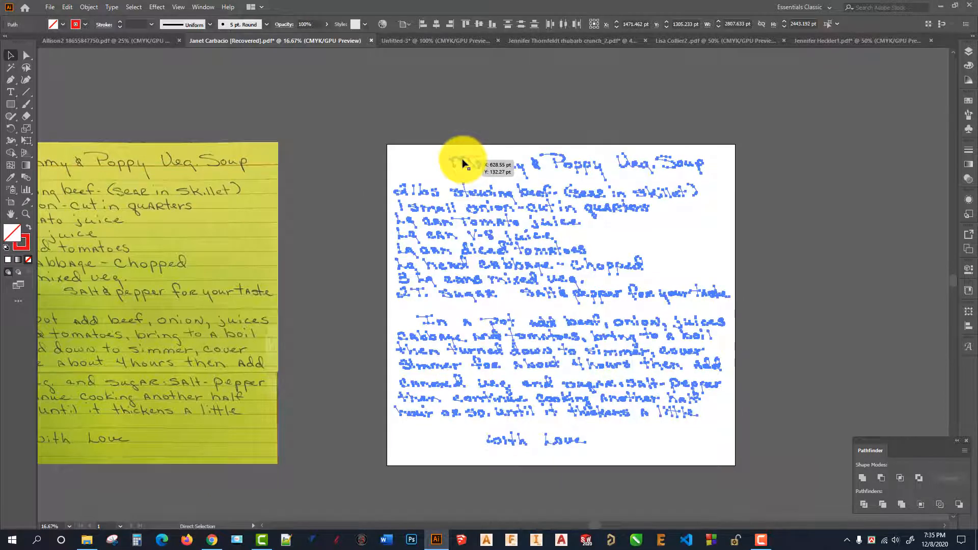
pyautogui.press('v')
pyautogui.click(84, 24)
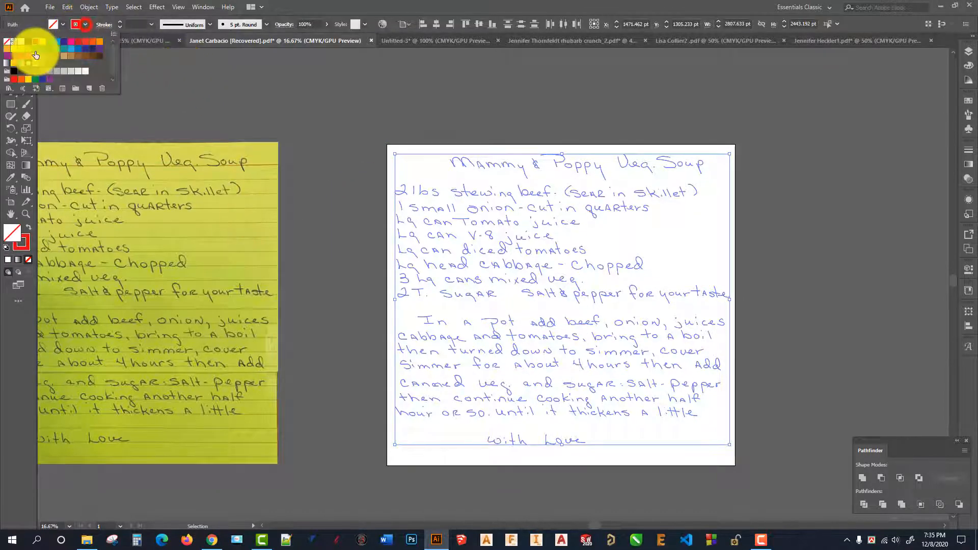
pyautogui.click(340, 200)
# Step: Move the recipe photo close beside the artboard and compare its handwriting with the traced lettering
pyautogui.moveTo(230, 181); pyautogui.dragTo(326, 181)
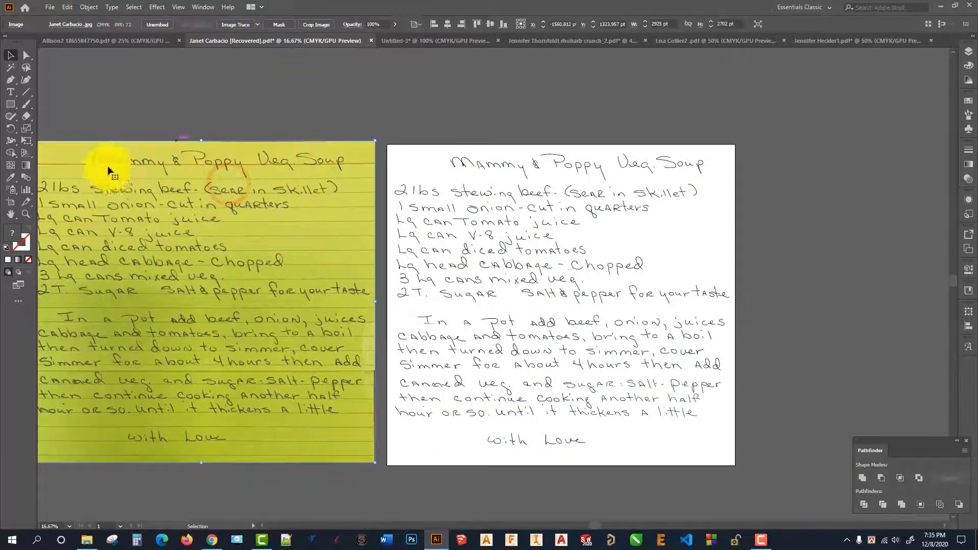
pyautogui.scroll(1, 214, 159)
pyautogui.scroll(3, 785, 181)
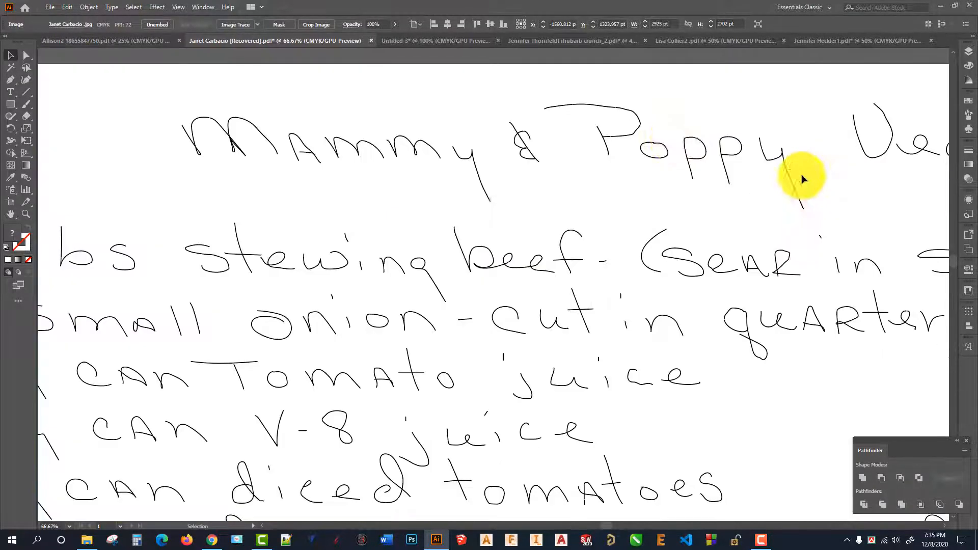
pyautogui.scroll(3, 668, 136)
pyautogui.scroll(-8, 597, 137)
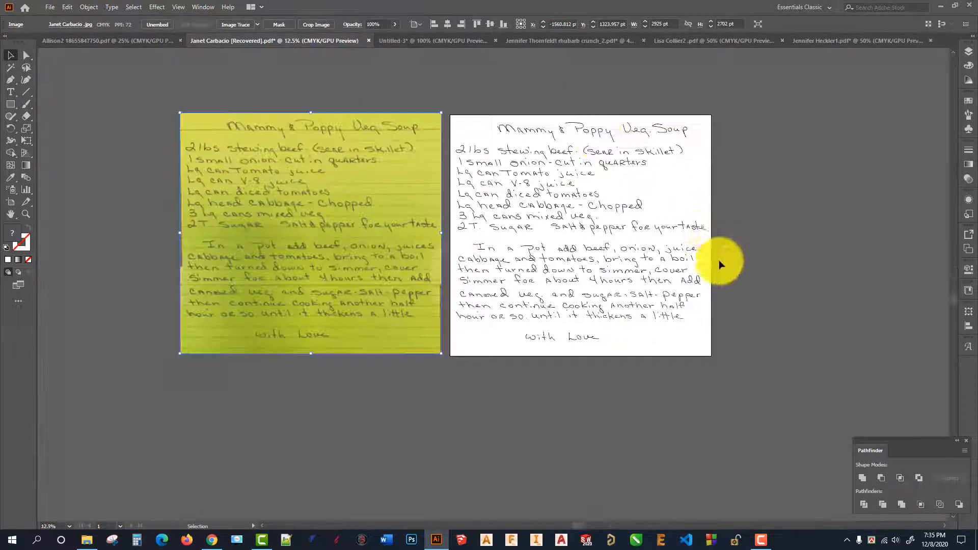
pyautogui.scroll(2, 771, 429)
# Step: Select the traced recipe paths and examine the title's stroke quality up close, particularly the P in "Poppy"
pyautogui.moveTo(771, 442); pyautogui.dragTo(450, 107)
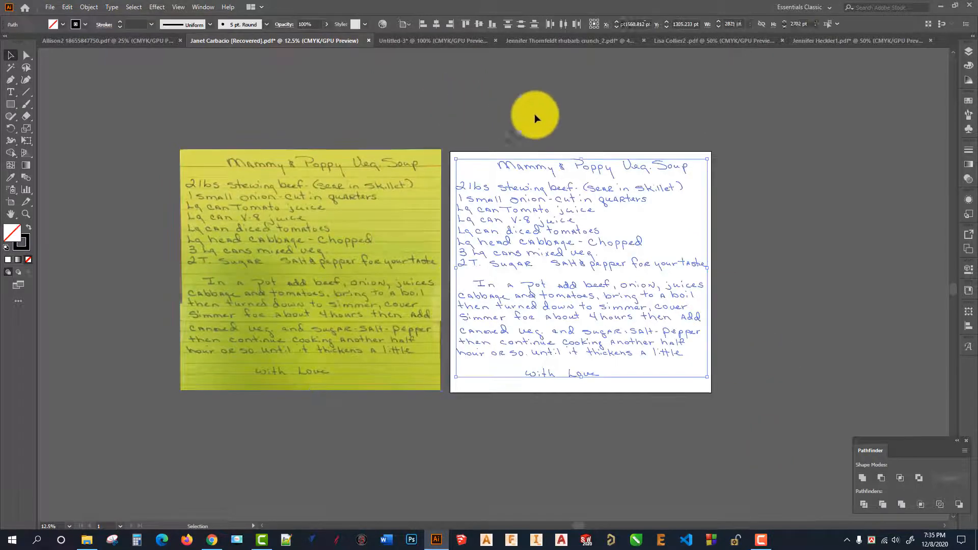
pyautogui.scroll(3, 607, 136)
pyautogui.scroll(2, 543, 199)
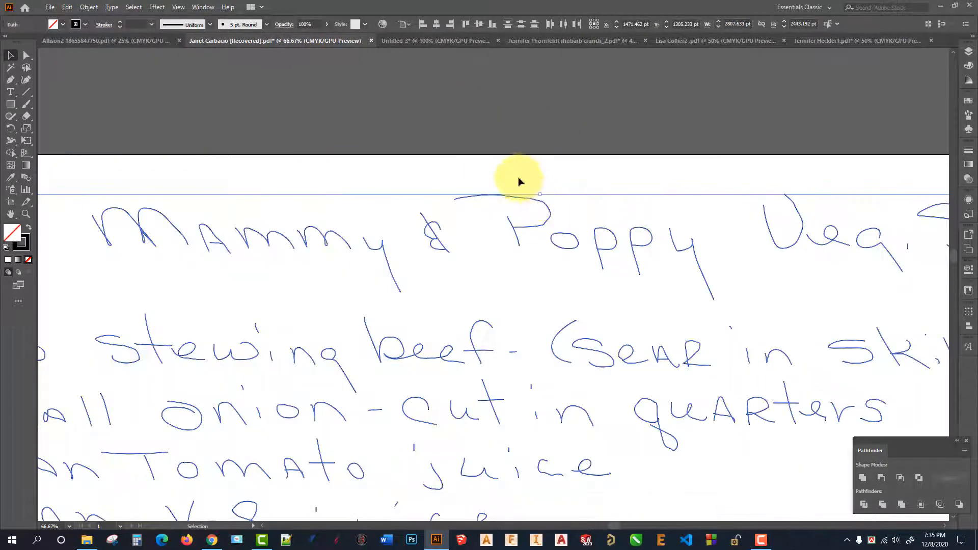
pyautogui.scroll(3, 520, 181)
pyautogui.scroll(-4, 542, 173)
pyautogui.scroll(-2, 543, 176)
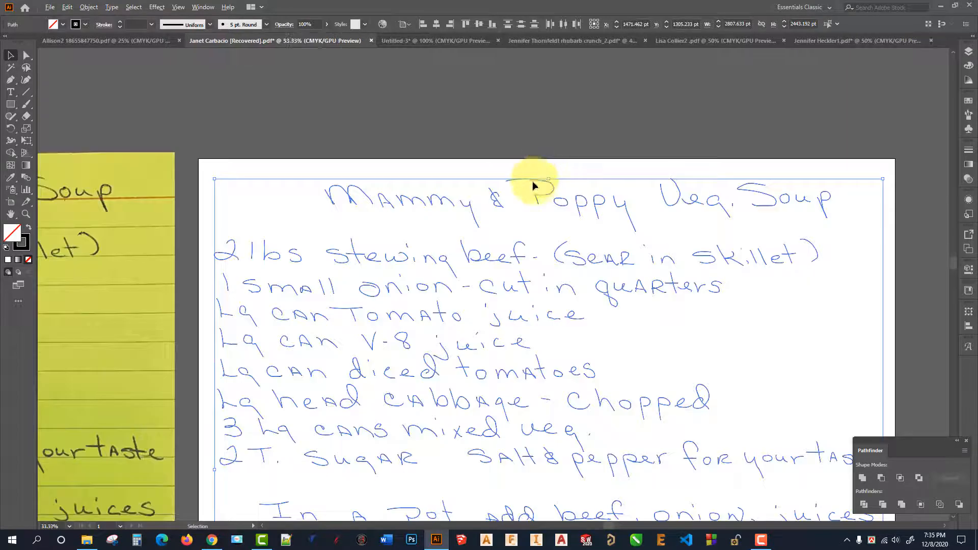
pyautogui.scroll(3, 533, 184)
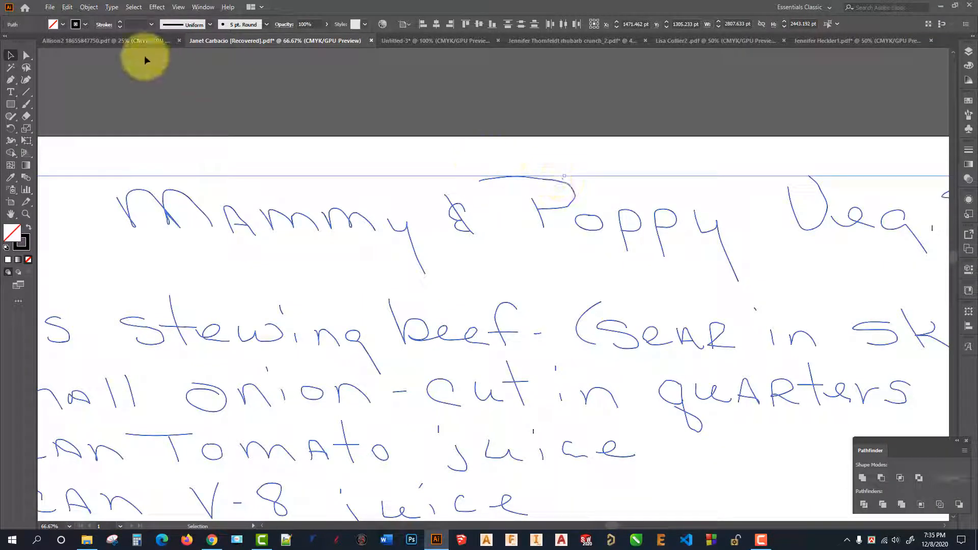
pyautogui.scroll(3, 573, 153)
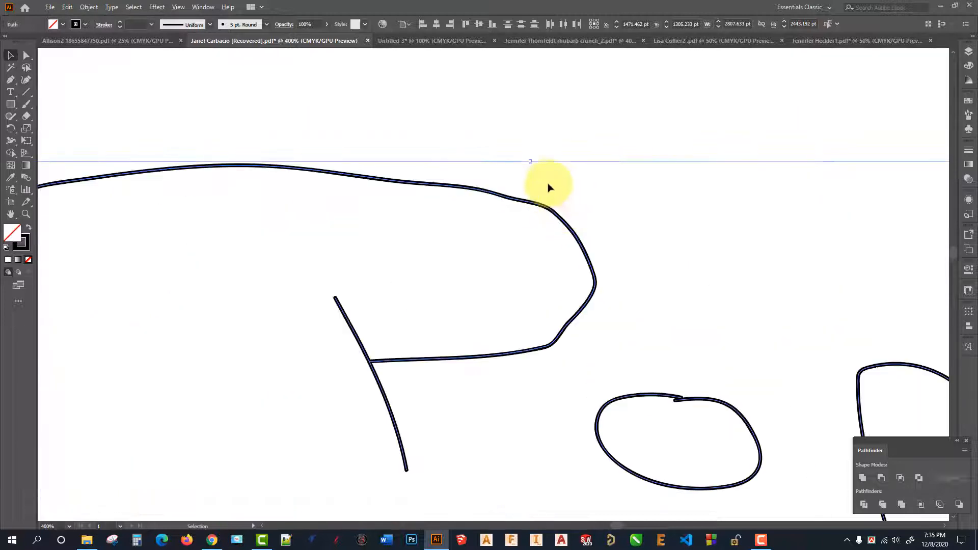
pyautogui.click(608, 225)
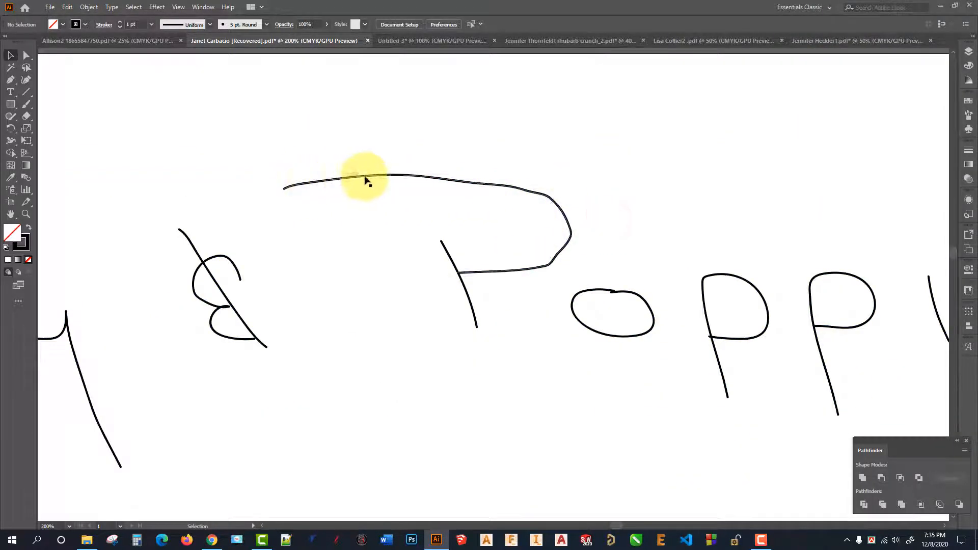
pyautogui.scroll(1, 552, 201)
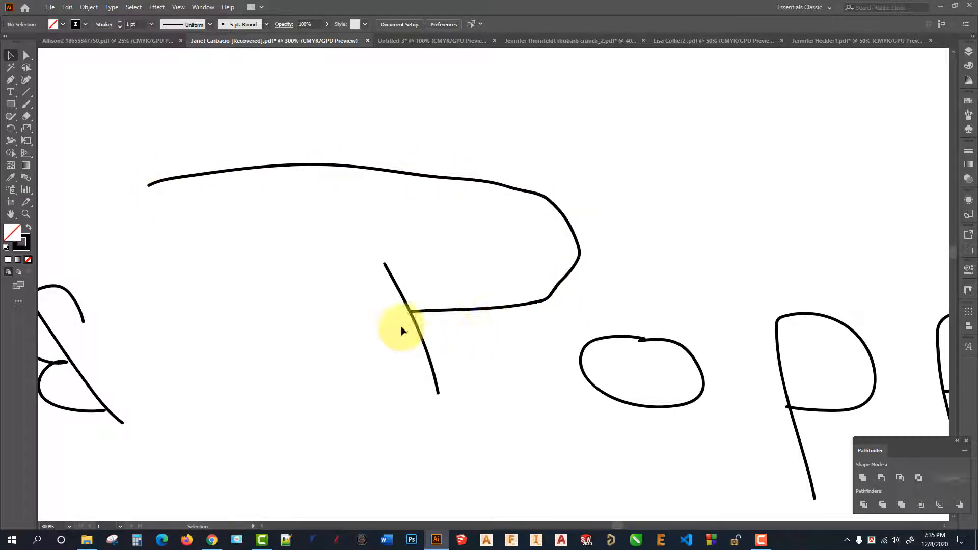
# Step: Try to redraw the curved upper stroke of the P in "Poppy" with the Paintbrush, check the tool's options, and undo the stroke
pyautogui.click(25, 104)
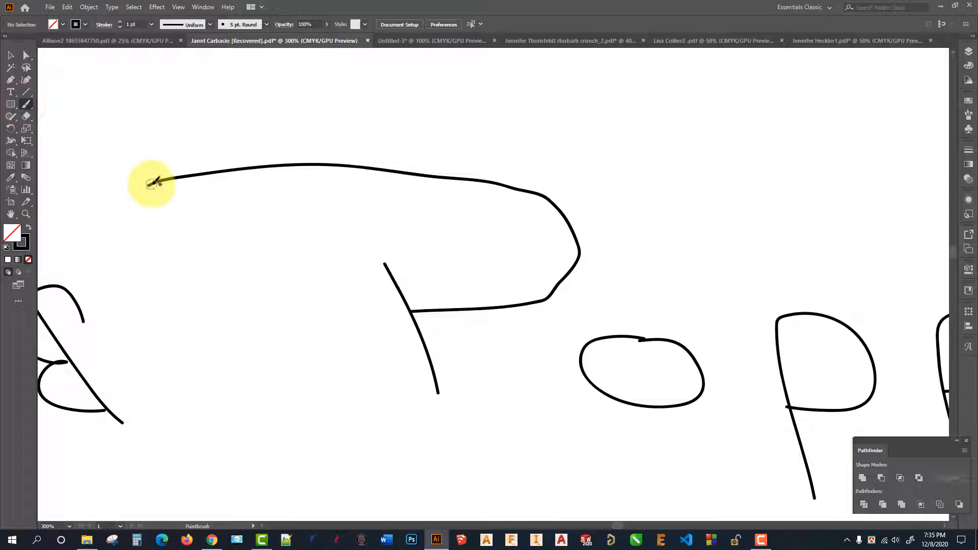
pyautogui.moveTo(152, 183)
pyautogui.mouseDown()
pyautogui.moveTo(218, 166)
pyautogui.moveTo(349, 160)
pyautogui.moveTo(530, 185)
pyautogui.moveTo(568, 203)
pyautogui.moveTo(577, 250)
pyautogui.moveTo(548, 299)
pyautogui.moveTo(409, 314)
pyautogui.mouseUp()
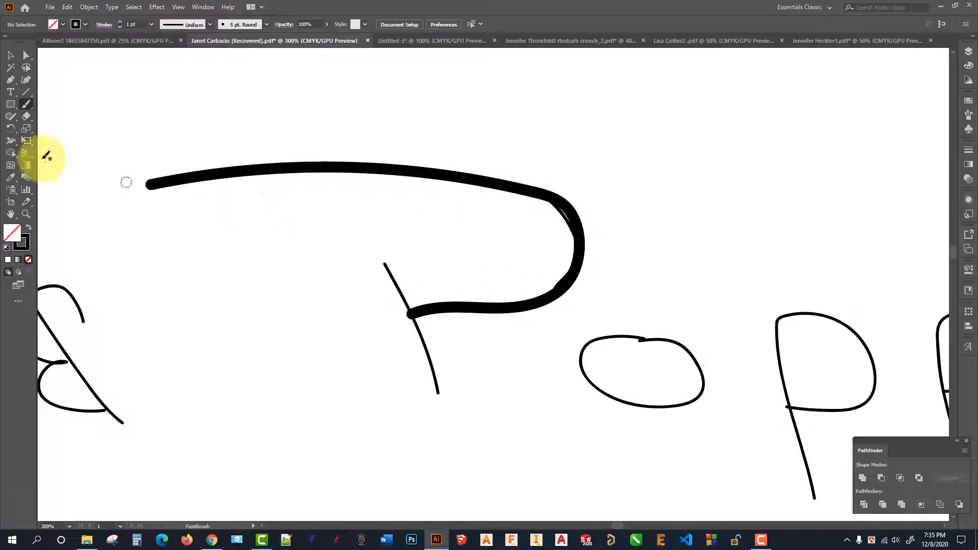
pyautogui.doubleClick(29, 105)
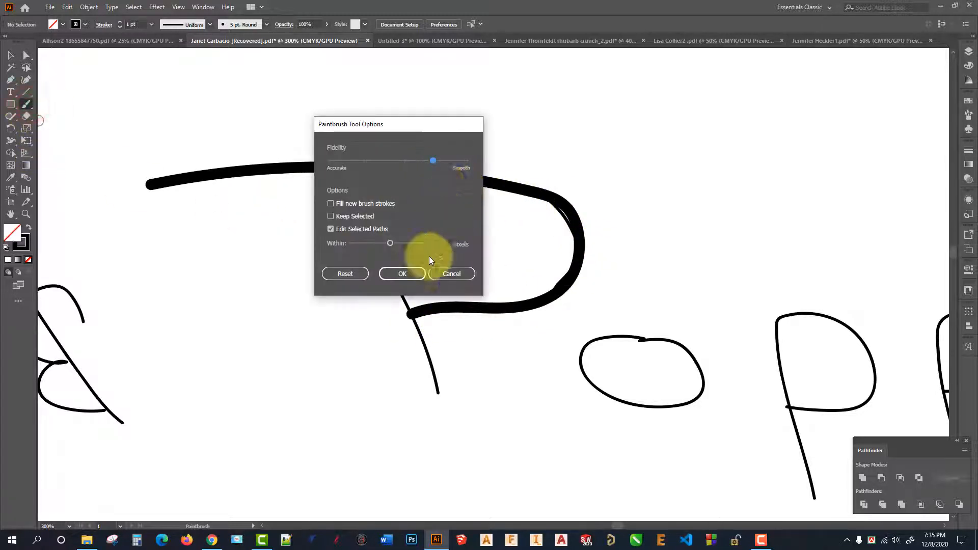
pyautogui.click(451, 274)
pyautogui.click(10, 54)
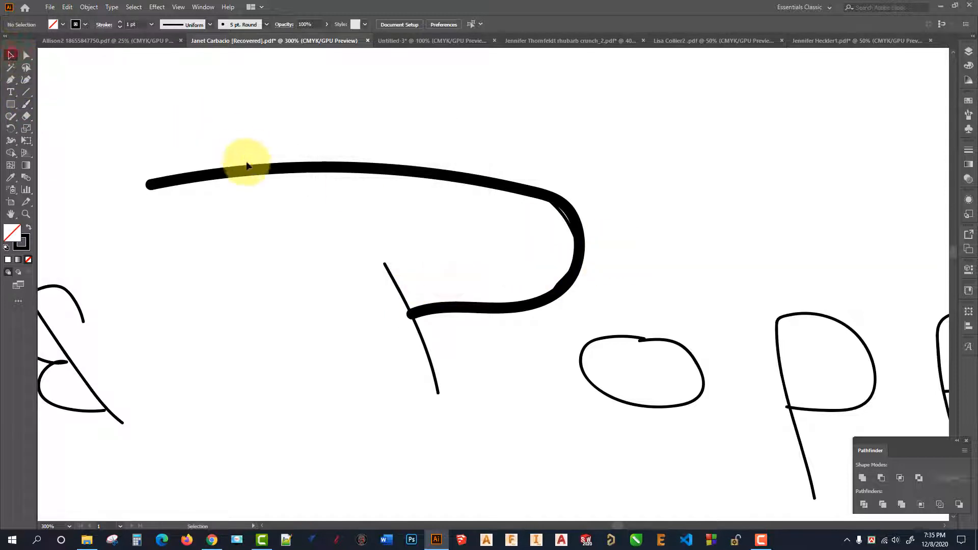
pyautogui.click(212, 177)
pyautogui.hotkey('ctrl', 'z')
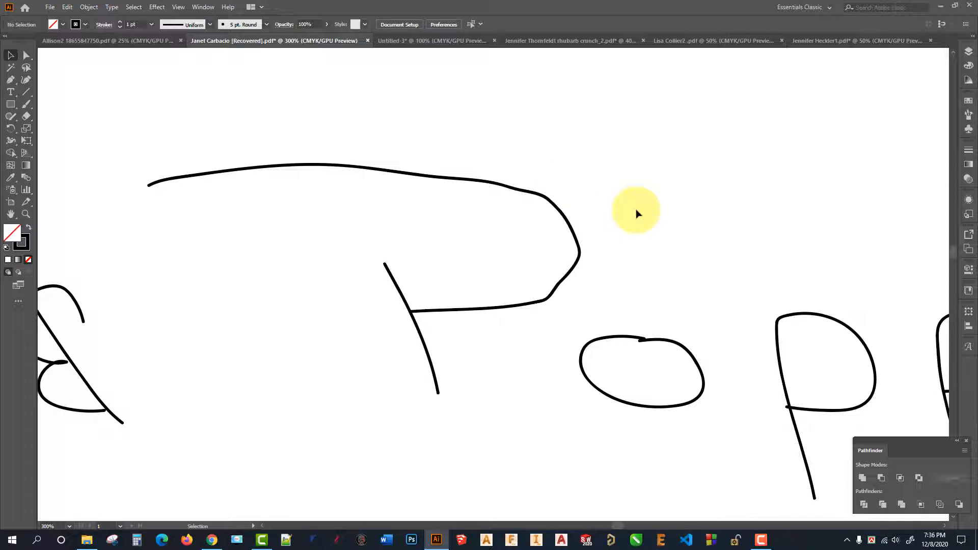
pyautogui.scroll(-7, 637, 213)
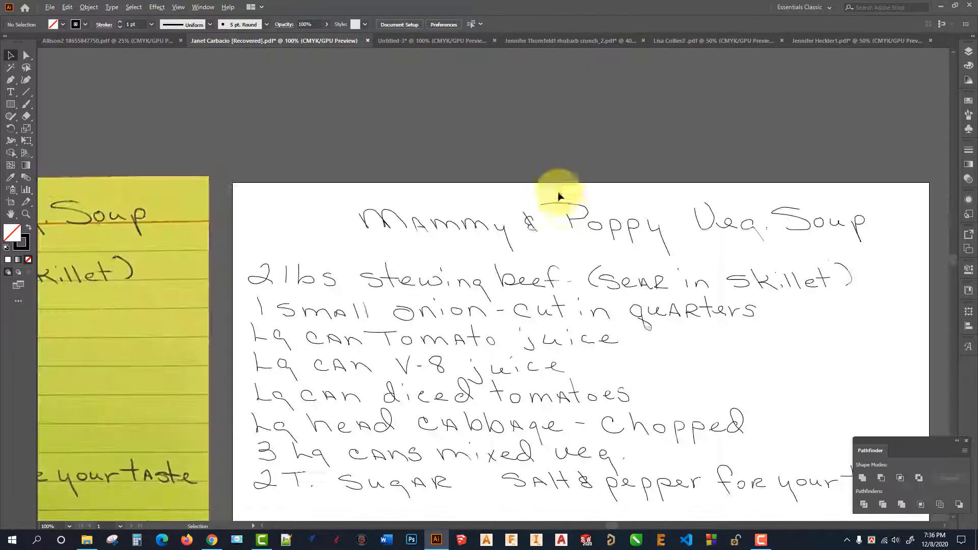
pyautogui.scroll(-2, 515, 176)
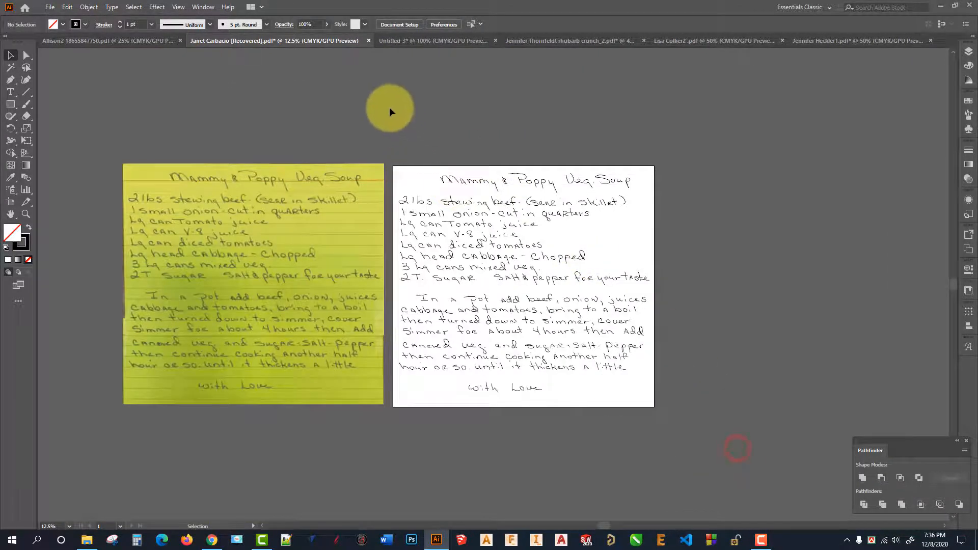
# Step: Select the traced "Mammy & Poppy Veg. Soup" lettering, apply a heavier preset stroke weight, and deselect it
pyautogui.click(444, 159)
pyautogui.scroll(6, 448, 152)
pyautogui.scroll(2, 432, 148)
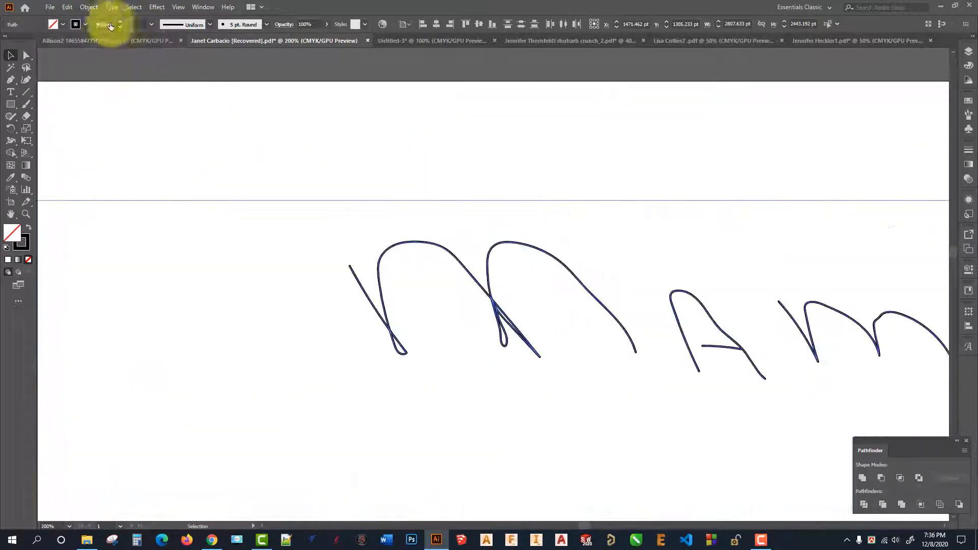
pyautogui.click(152, 24)
pyautogui.click(159, 68)
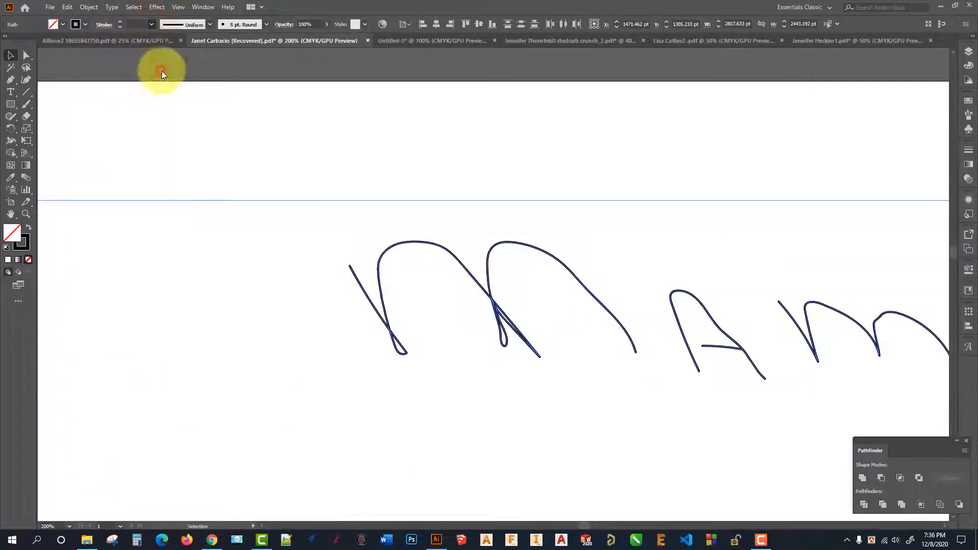
pyautogui.click(443, 168)
# Step: Examine the rounded, thickened strokes of the "2 lbs" line up close and in the context of the full recipe
pyautogui.scroll(-4, 399, 146)
pyautogui.scroll(-1, 469, 164)
pyautogui.scroll(2, 214, 207)
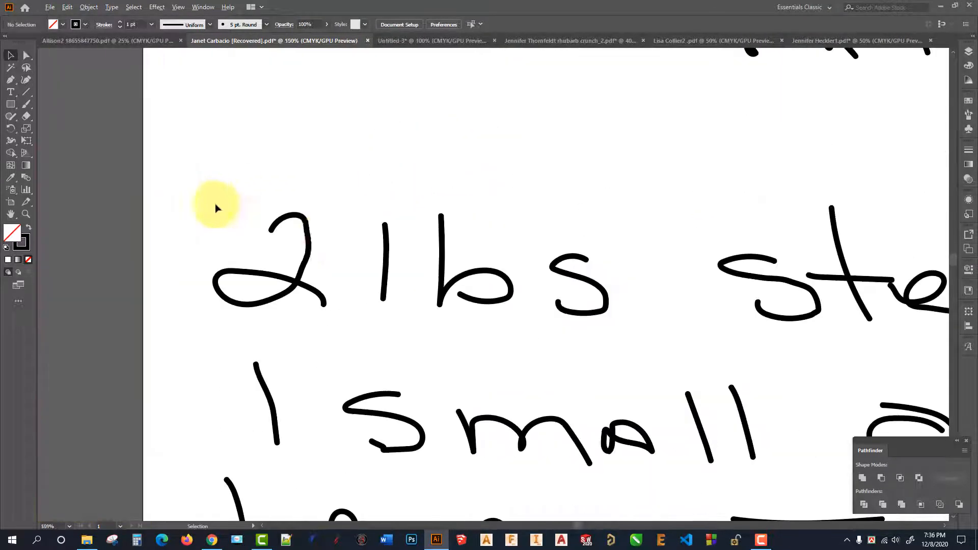
pyautogui.scroll(2, 327, 240)
pyautogui.scroll(-2, 332, 219)
pyautogui.scroll(3, 351, 220)
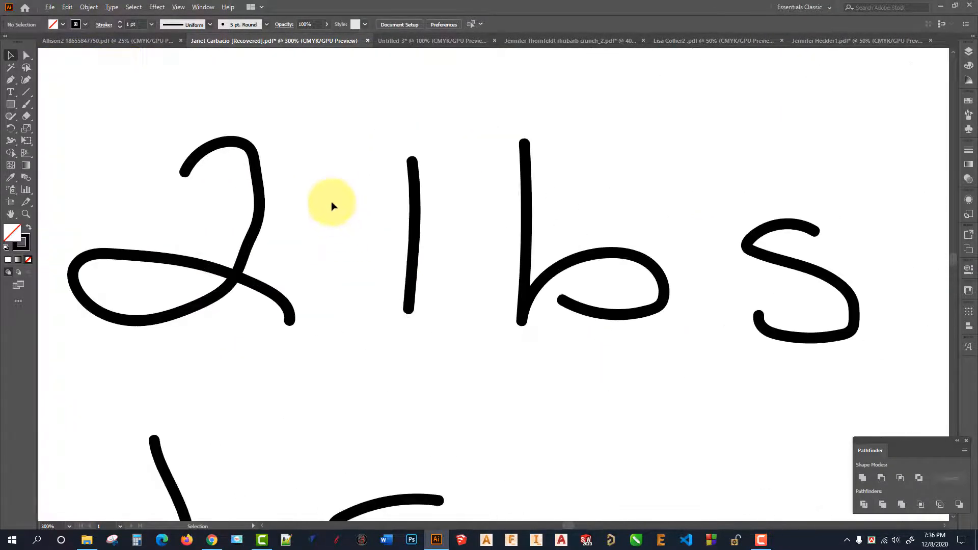
pyautogui.scroll(-4, 332, 203)
pyautogui.scroll(-2, 273, 207)
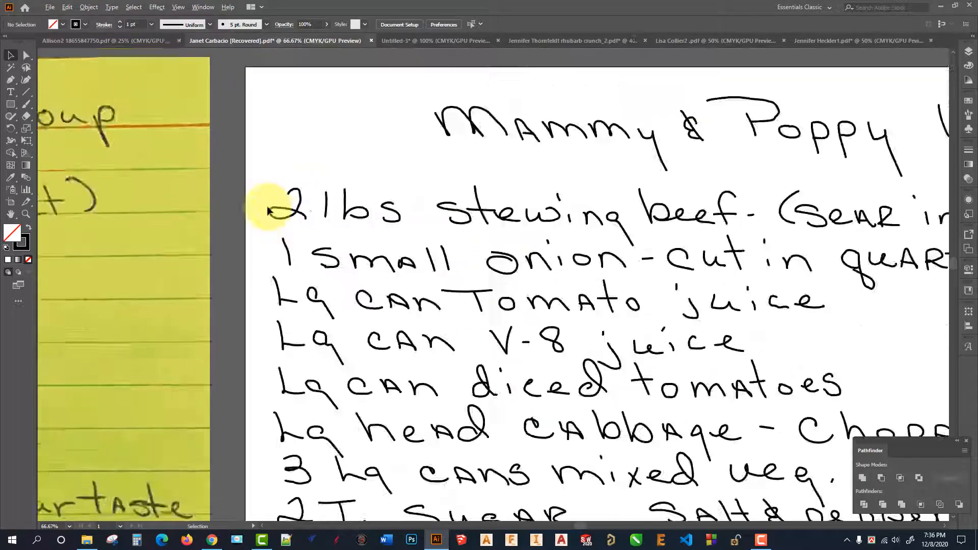
pyautogui.scroll(-2, 432, 200)
pyautogui.scroll(-1, 590, 218)
pyautogui.scroll(-2, 578, 213)
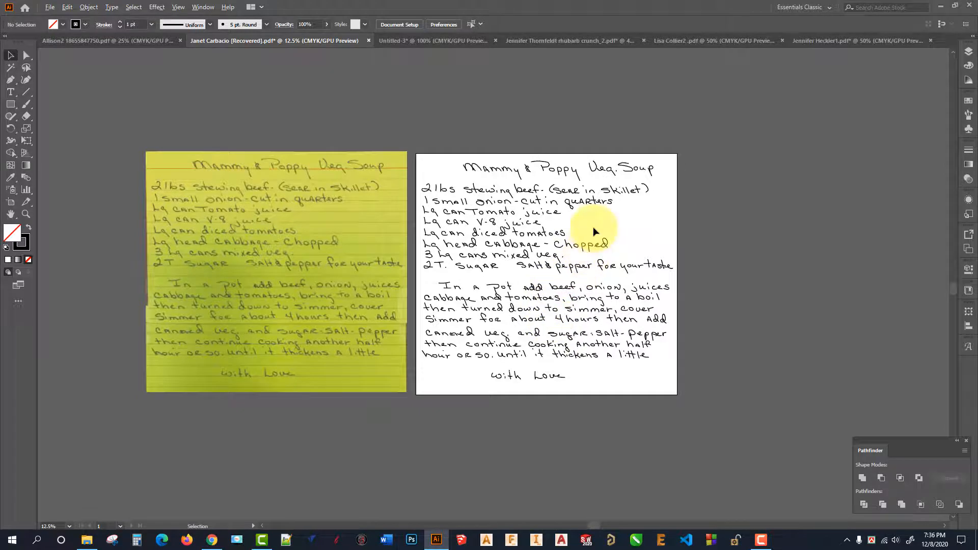
# Step: Compare the thickened title and ingredient lines with the handwriting on the yellow recipe photo
pyautogui.scroll(2, 525, 192)
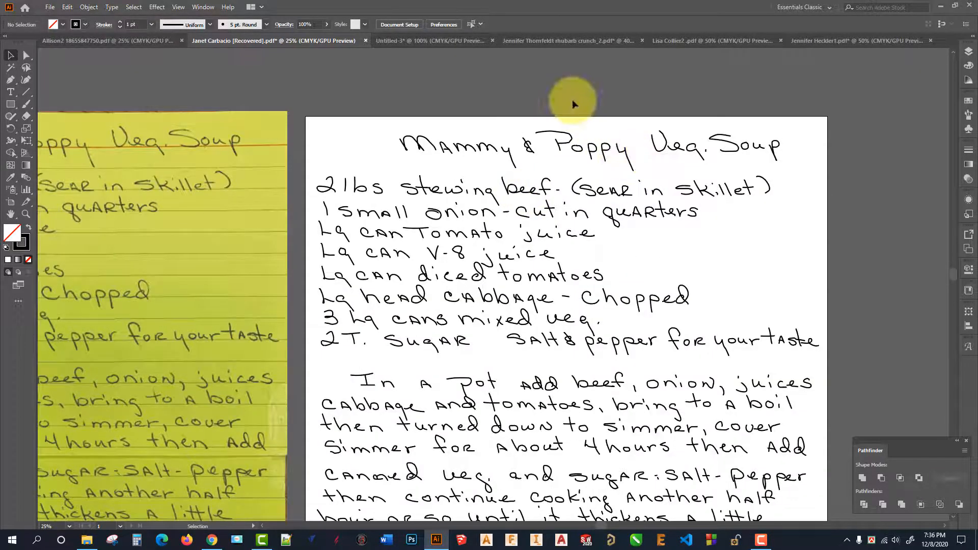
pyautogui.scroll(-1, 613, 129)
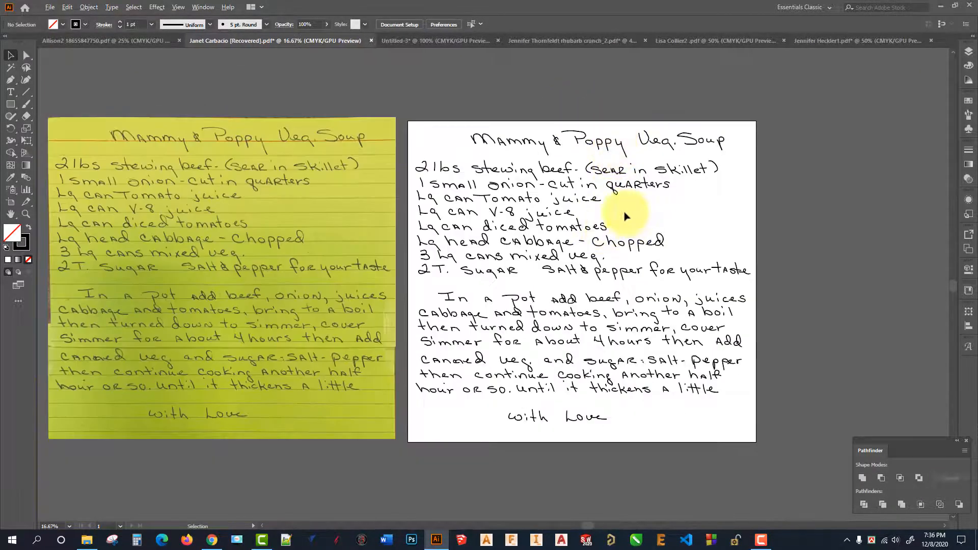
pyautogui.scroll(1, 327, 230)
pyautogui.scroll(-1, 611, 190)
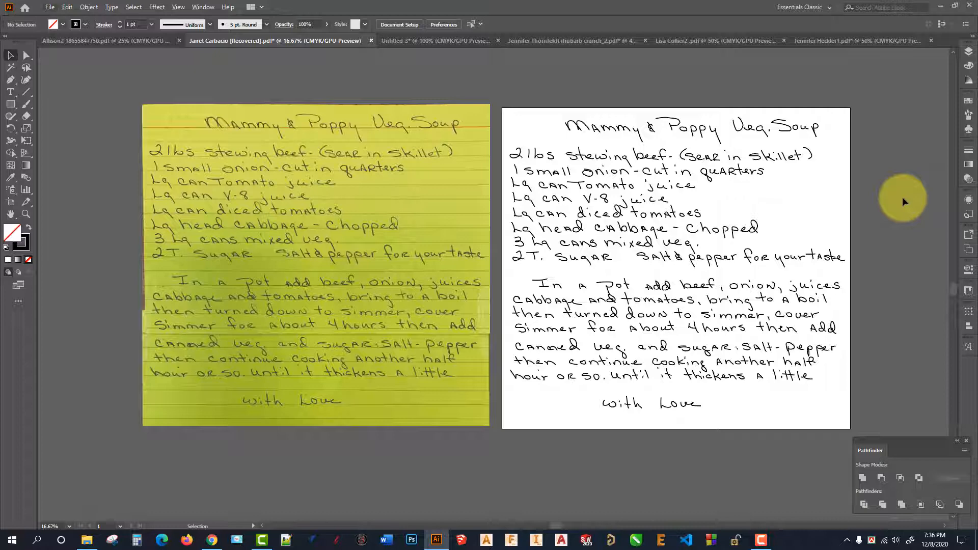
pyautogui.scroll(-1, 407, 185)
pyautogui.scroll(3, 651, 170)
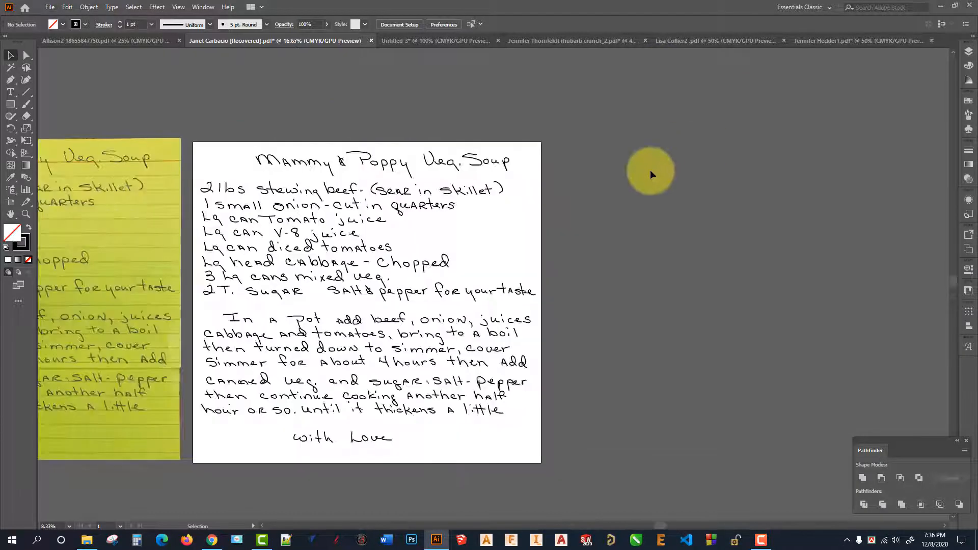
pyautogui.scroll(1, 325, 105)
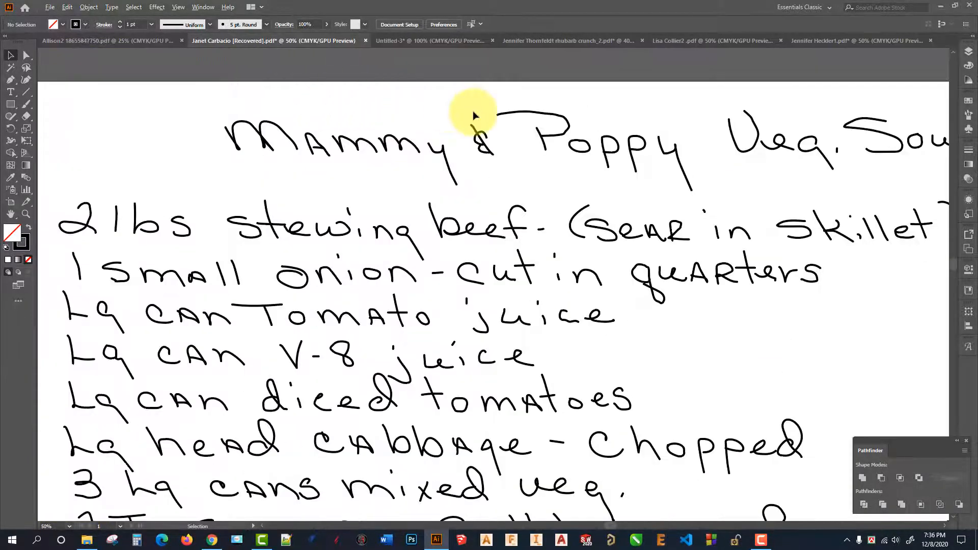
pyautogui.scroll(2, 557, 109)
pyautogui.scroll(-1, 564, 109)
pyautogui.scroll(-1, 461, 145)
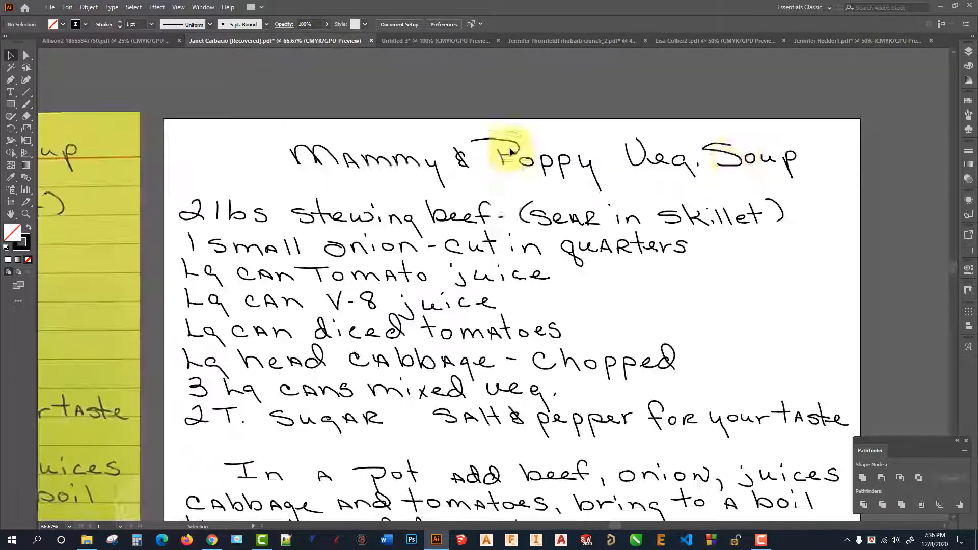
pyautogui.scroll(-1, 647, 159)
pyautogui.scroll(1, 647, 159)
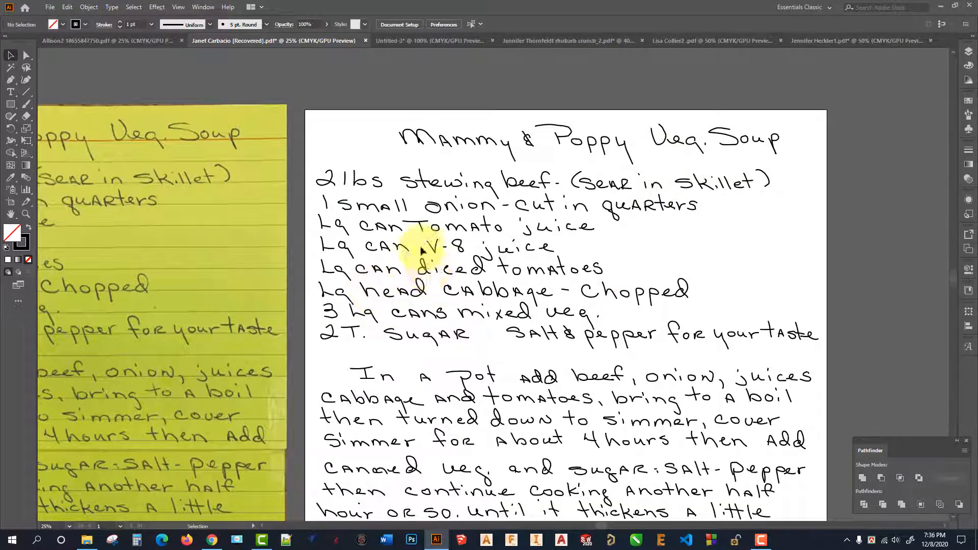
pyautogui.scroll(-2, 438, 247)
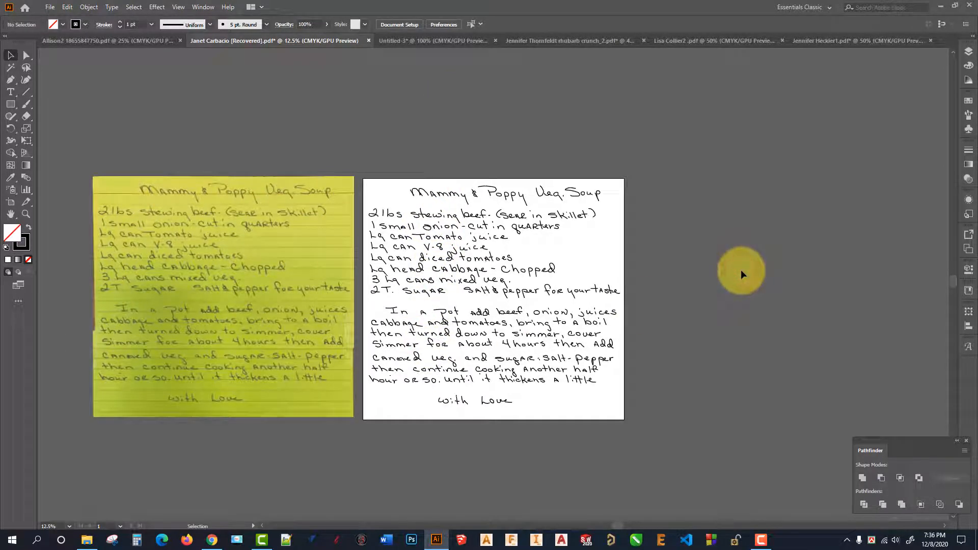
# Step: Switch to the Untitled-3 document and view its "Dads Fudge" recipe card photo
pyautogui.click(445, 40)
pyautogui.scroll(-1, 425, 115)
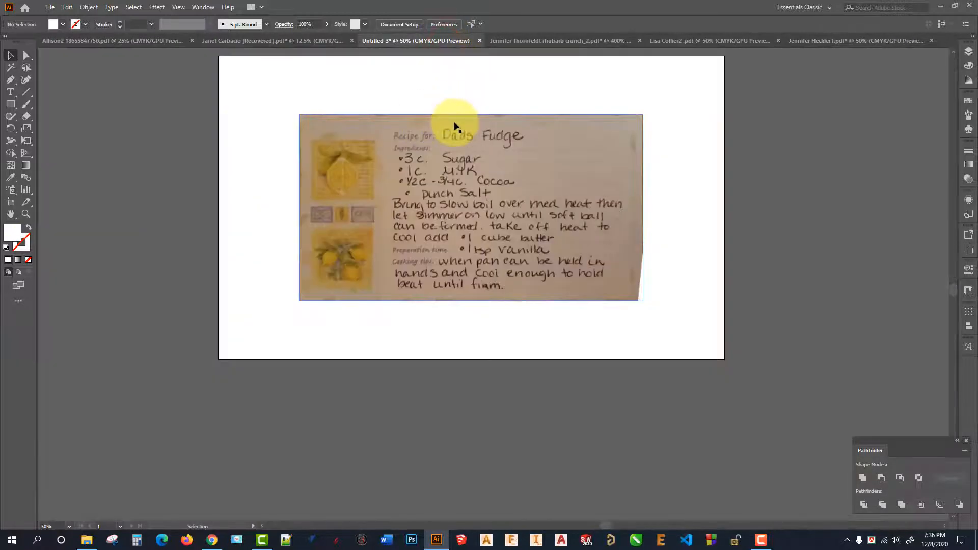
pyautogui.scroll(1, 454, 123)
# Step: Switch to the rhubarb crunch document and inspect its traced lettering and the small circle in the page margin
pyautogui.click(539, 37)
pyautogui.scroll(-3, 376, 214)
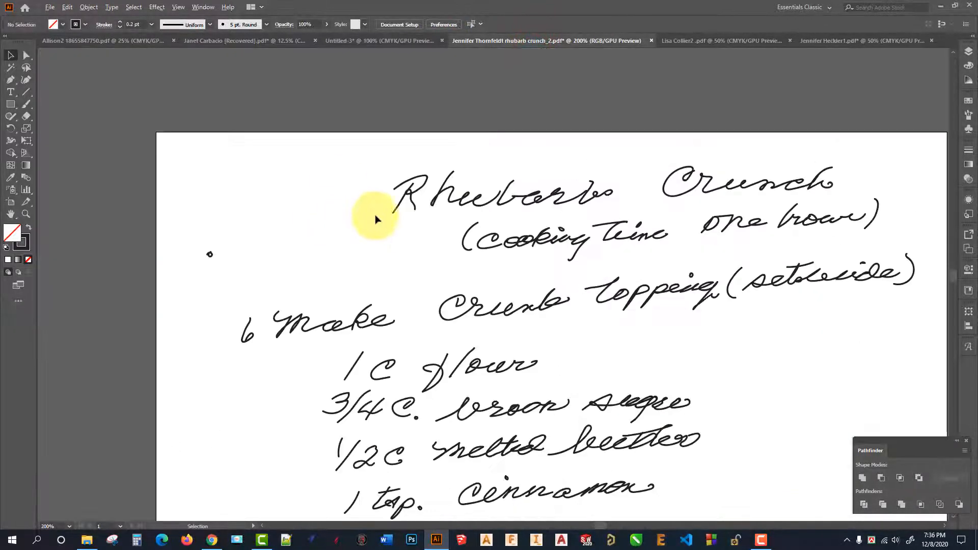
pyautogui.scroll(3, 317, 219)
pyautogui.scroll(-2, 383, 176)
pyautogui.scroll(-3, 383, 177)
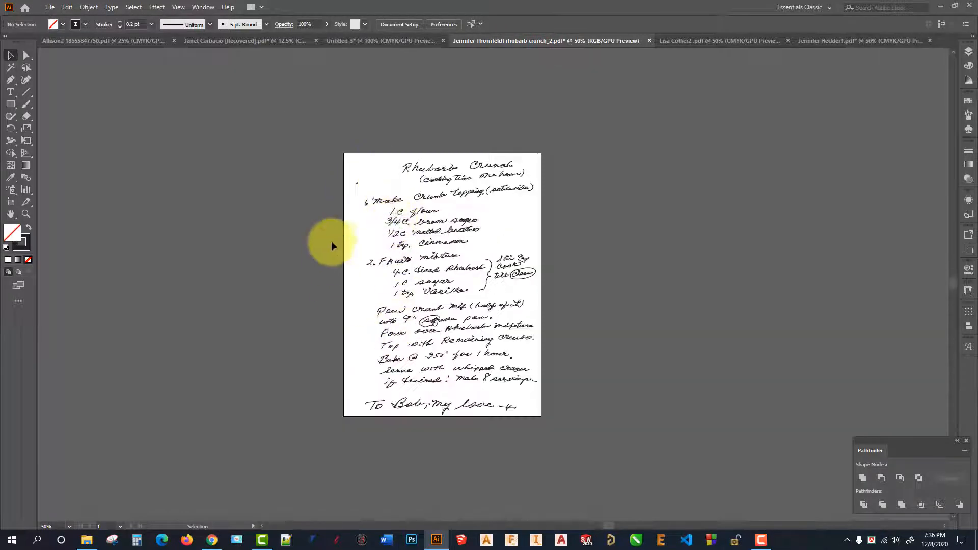
pyautogui.scroll(2, 377, 152)
pyautogui.scroll(3, 426, 157)
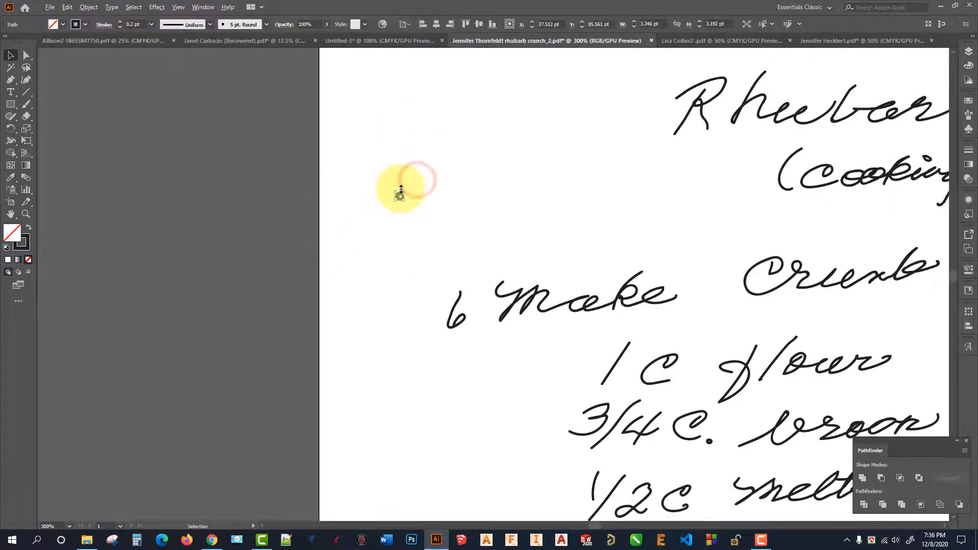
pyautogui.scroll(-4, 402, 192)
pyautogui.scroll(3, 416, 185)
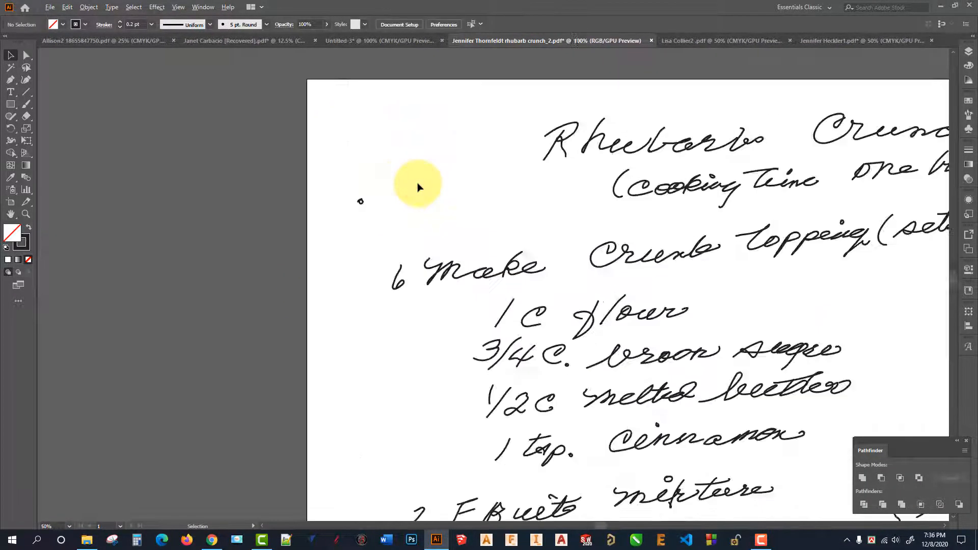
pyautogui.scroll(-3, 474, 201)
pyautogui.scroll(3, 474, 200)
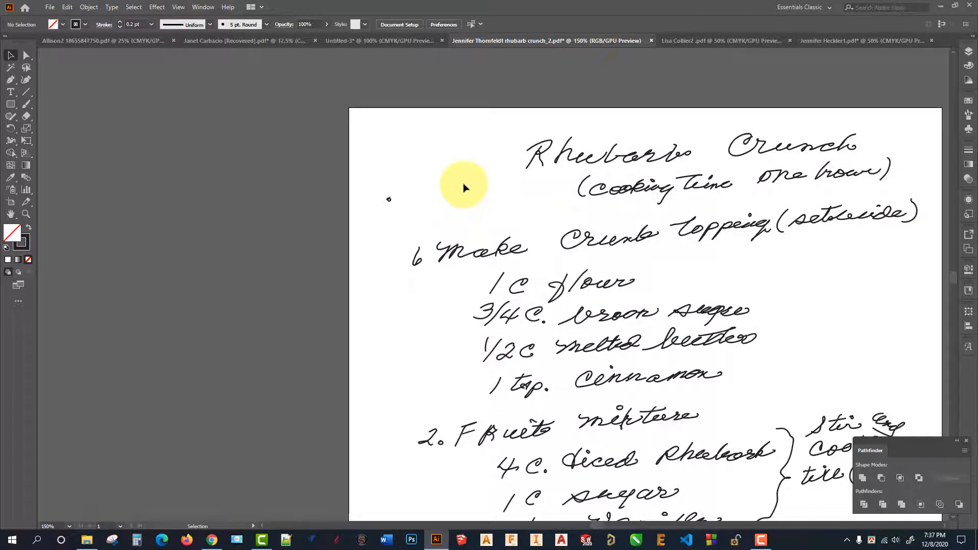
pyautogui.scroll(3, 433, 181)
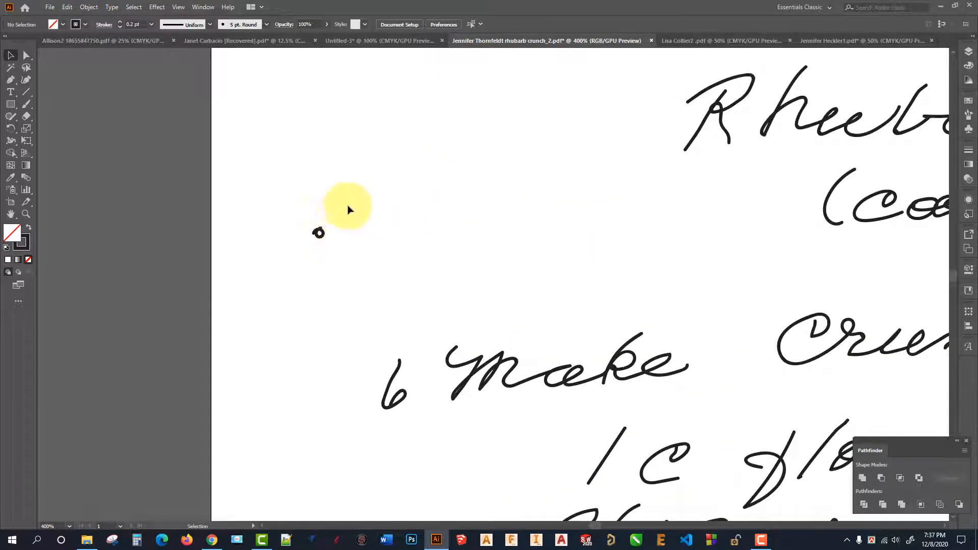
pyautogui.scroll(-3, 349, 209)
pyautogui.scroll(1, 418, 182)
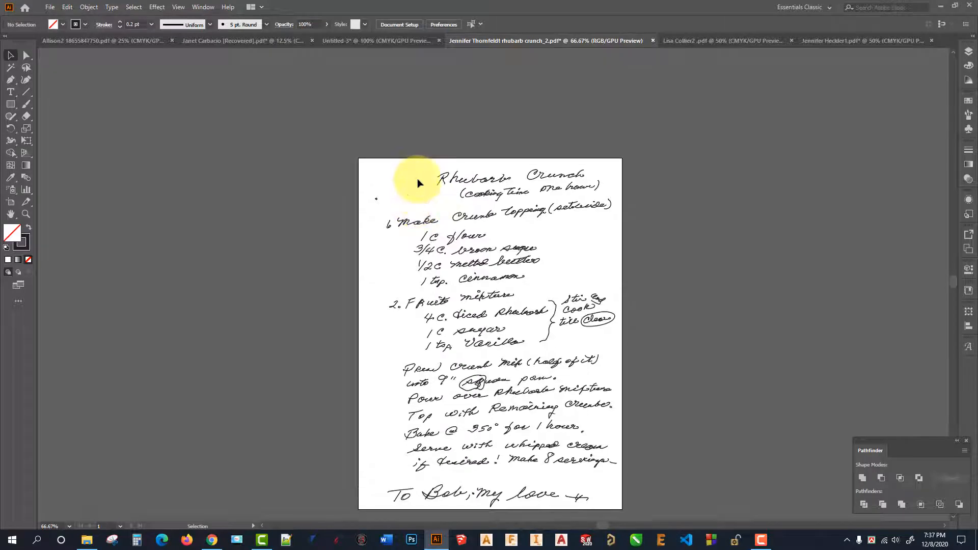
pyautogui.scroll(-1, 421, 182)
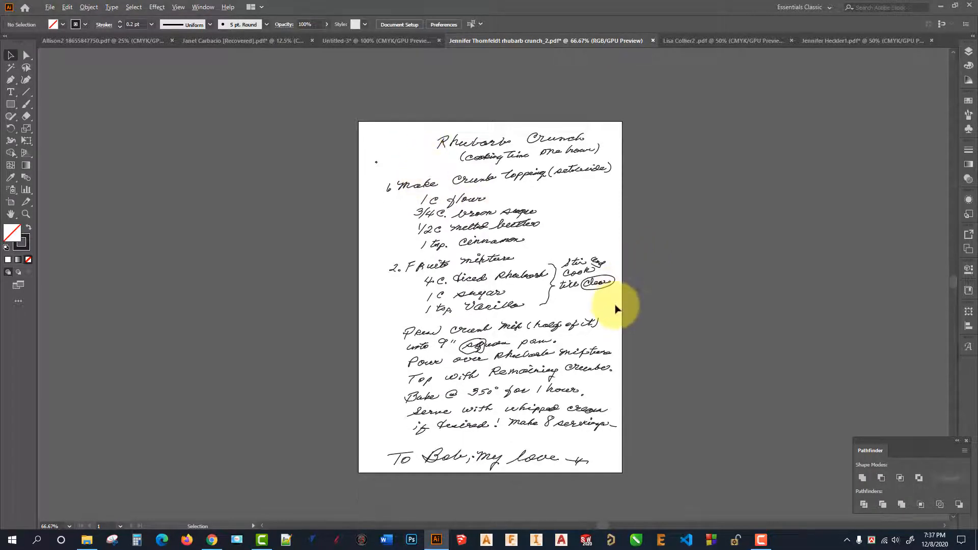
# Step: Set the stroke color of the word "clear" to red and delete the oval drawn around it
pyautogui.scroll(6, 615, 308)
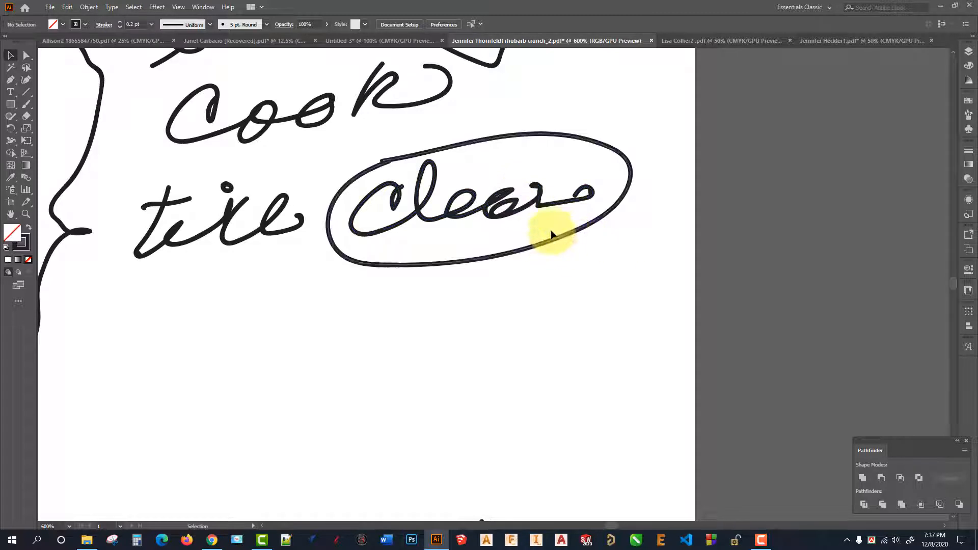
pyautogui.click(371, 203)
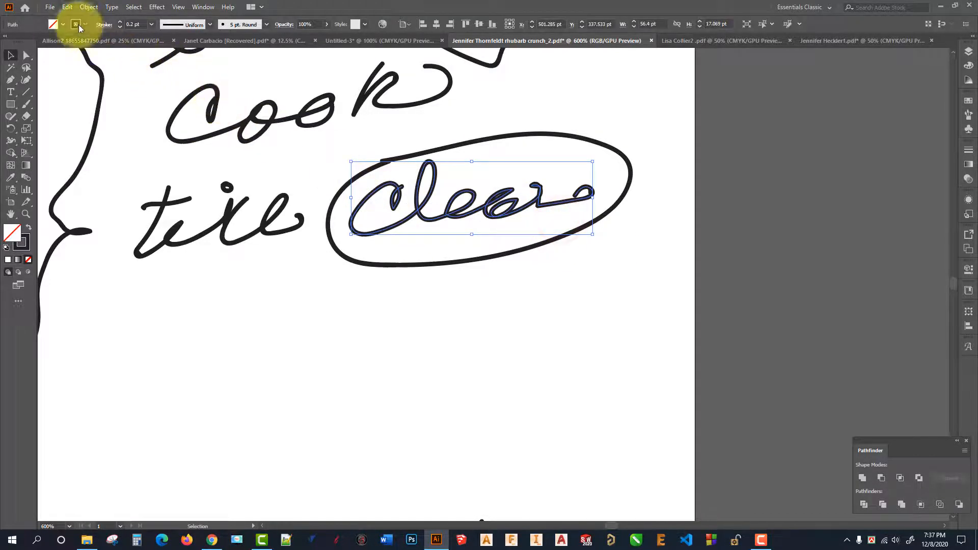
pyautogui.click(77, 25)
pyautogui.click(33, 41)
pyautogui.click(249, 287)
pyautogui.click(691, 285)
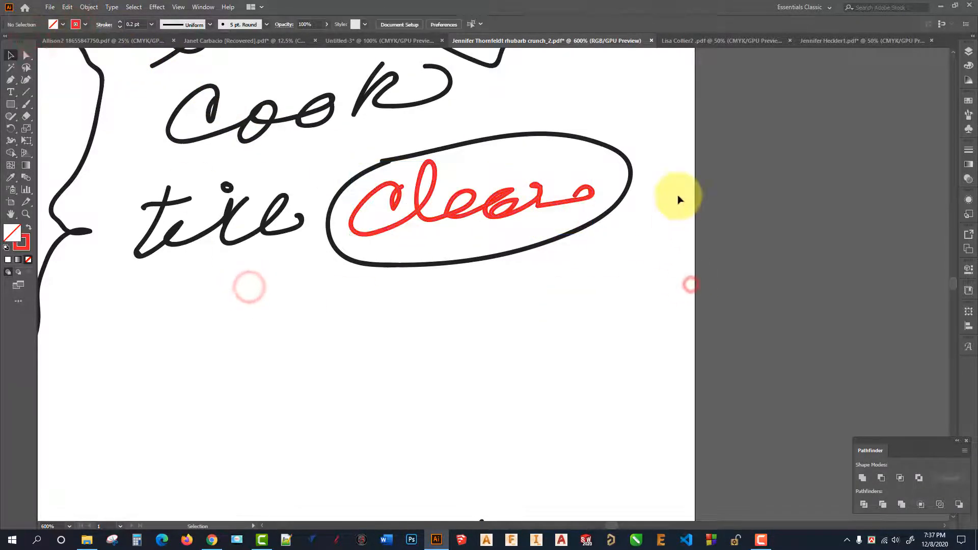
pyautogui.moveTo(678, 196); pyautogui.dragTo(640, 181)
pyautogui.press('Delete')
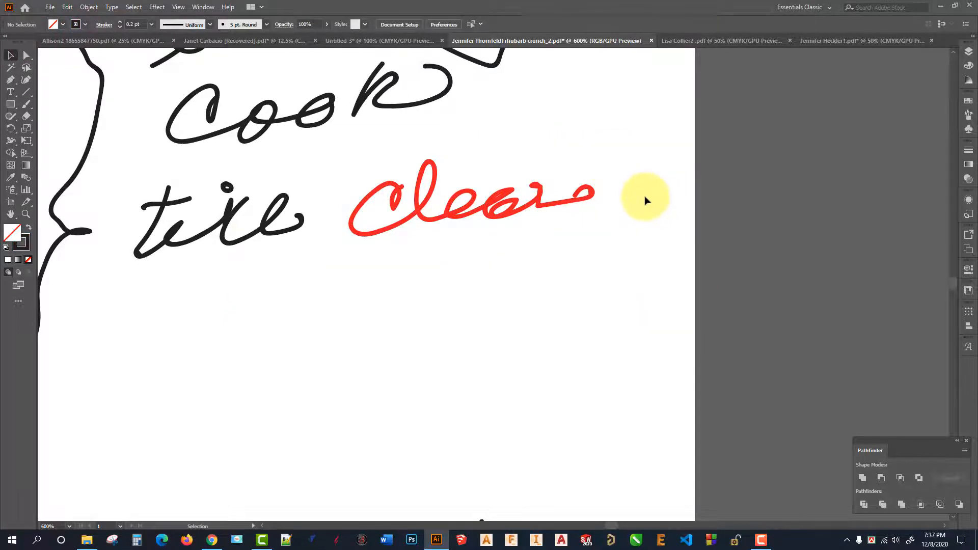
# Step: Select and deselect all the traced lettering, and examine the red word "clear" and the circled start of "square" in the instructions
pyautogui.scroll(-6, 649, 189)
pyautogui.scroll(2, 623, 182)
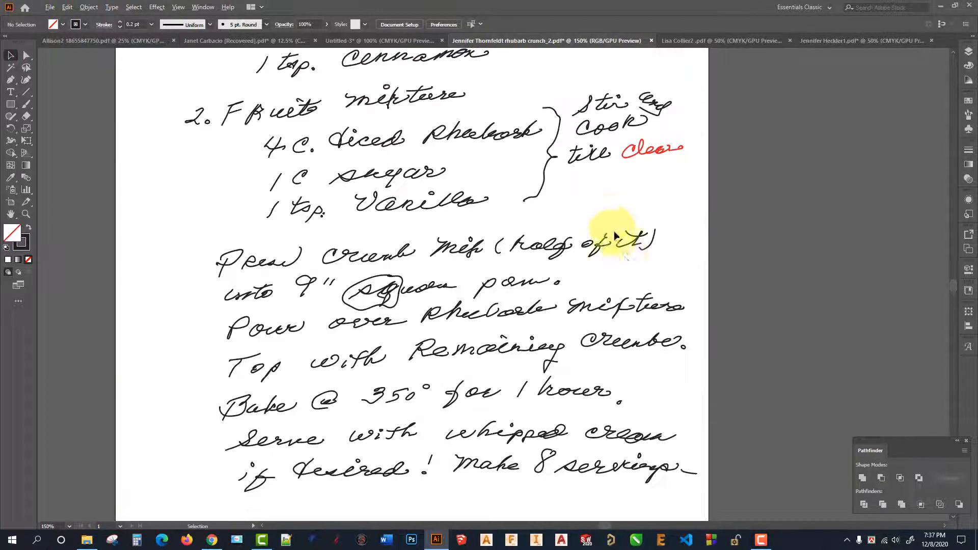
pyautogui.hotkey('ctrl', 'a')
pyautogui.press('v')
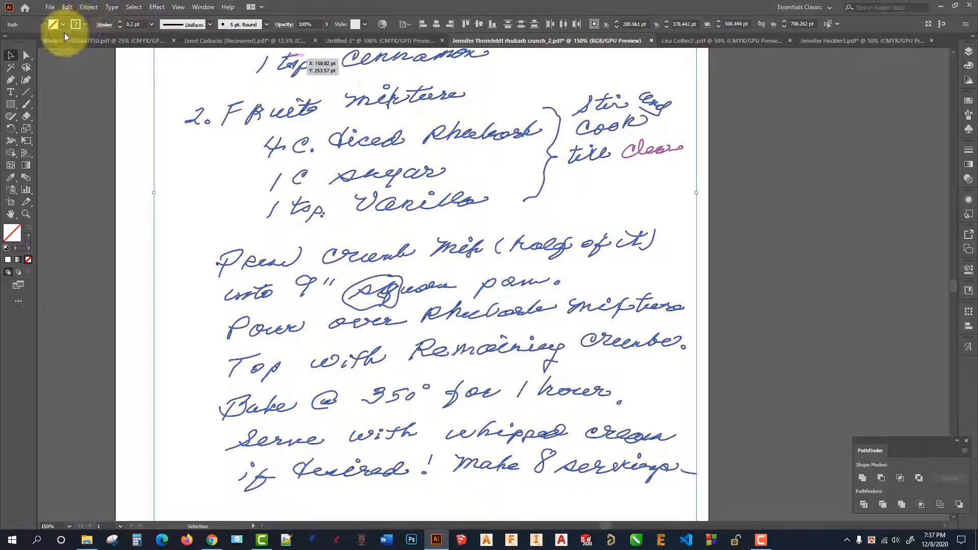
pyautogui.scroll(-2, 470, 211)
pyautogui.click(741, 288)
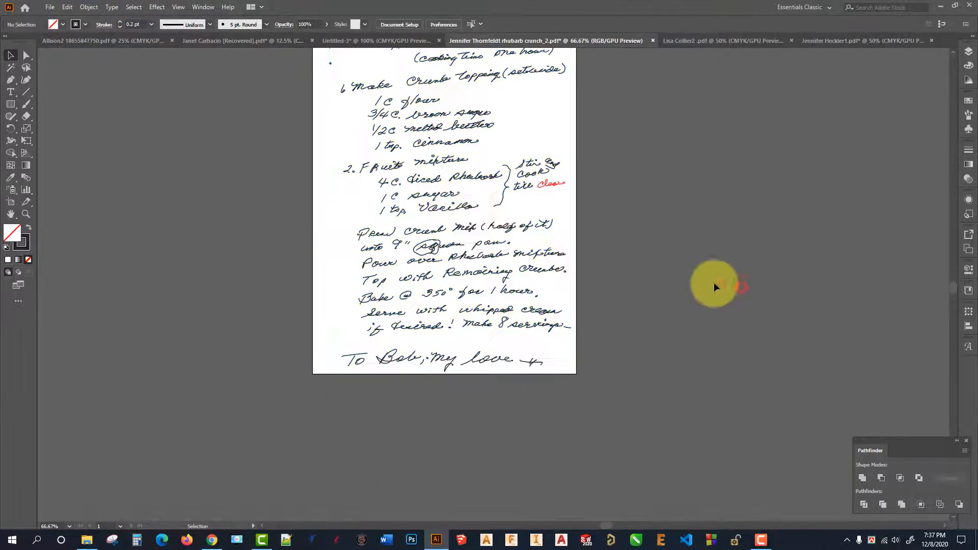
pyautogui.scroll(2, 714, 286)
pyautogui.scroll(1, 555, 254)
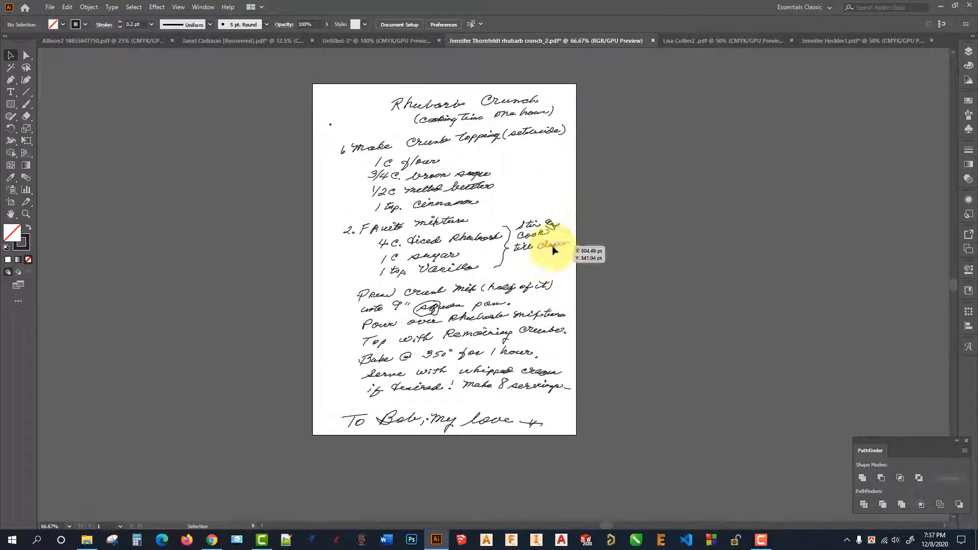
pyautogui.scroll(3, 448, 313)
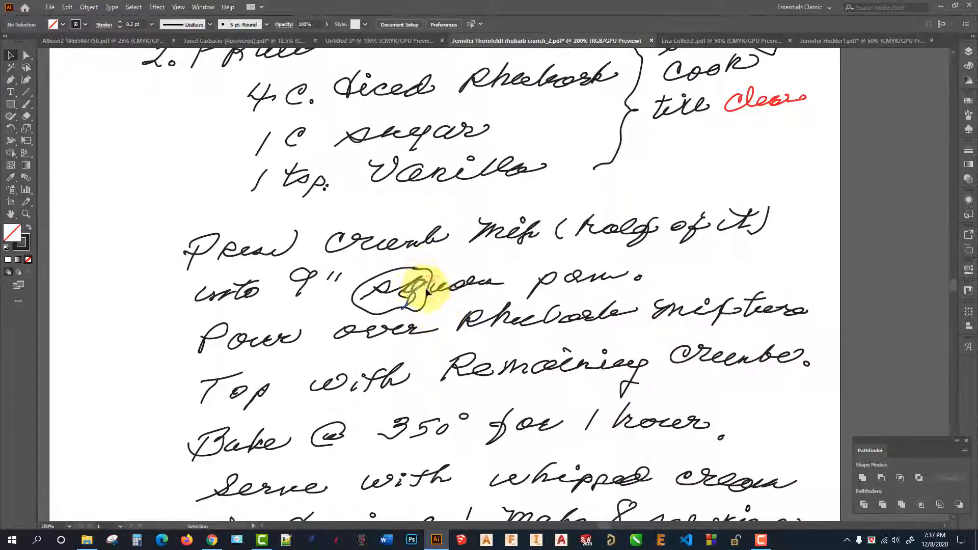
pyautogui.scroll(2, 427, 291)
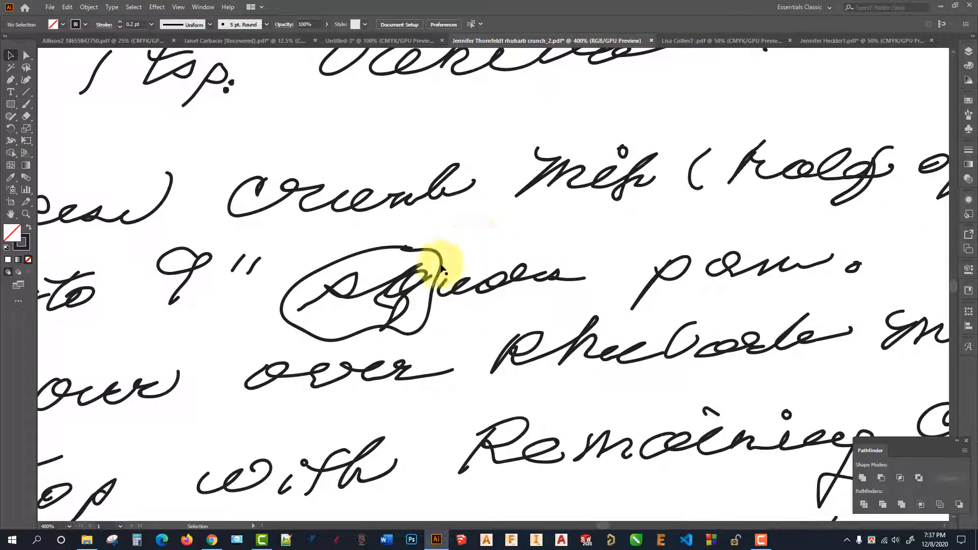
pyautogui.scroll(-4, 449, 238)
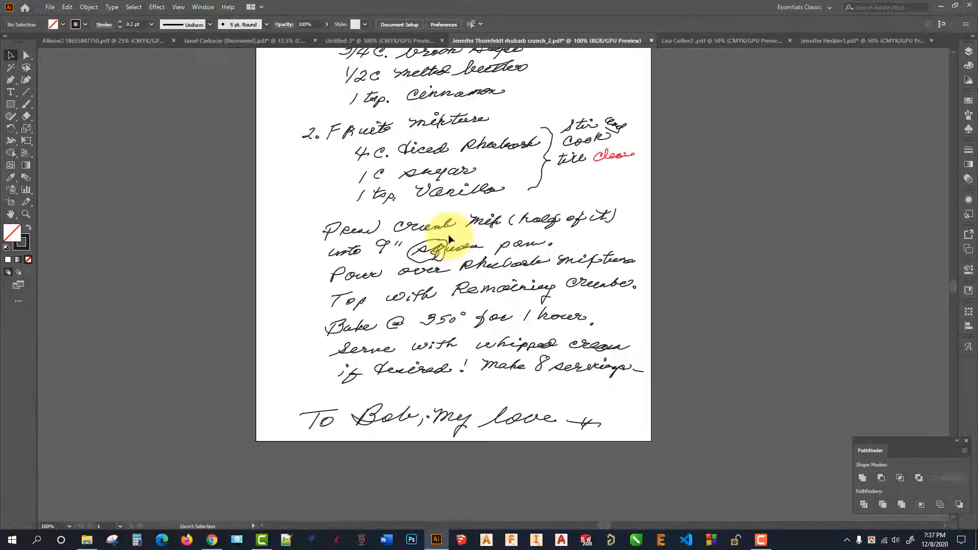
# Step: Undo the latest edits in the rhubarb crunch document back to the original recipe photo
pyautogui.hotkey('ctrl', 'z')
pyautogui.hotkey('ctrl', 'z')
pyautogui.hotkey('ctrl', 'z')
pyautogui.hotkey('ctrl', 'z')
pyautogui.hotkey('ctrl', 'z')
pyautogui.hotkey('ctrl', 'z')
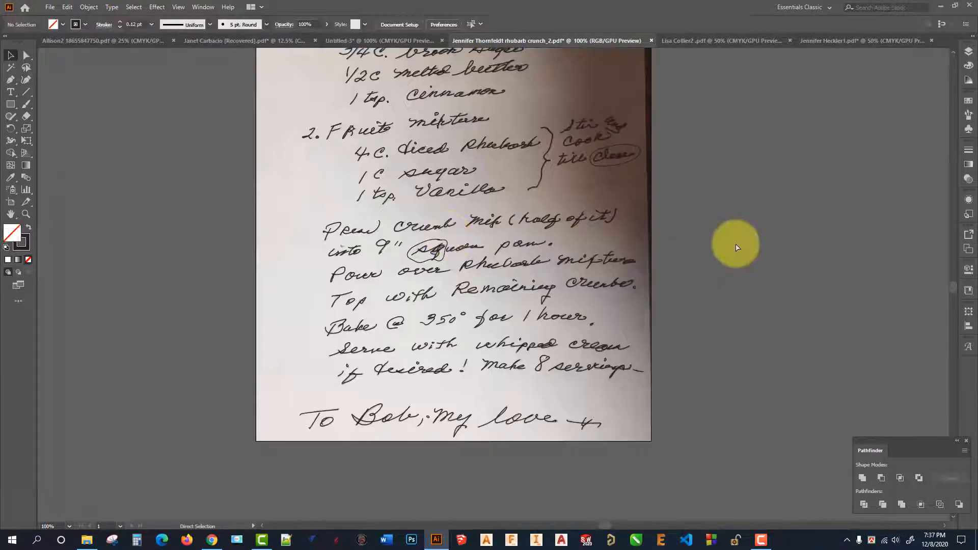
# Step: Undo one more edit in the rhubarb crunch document, deselect everything, and switch to the document with the red-traced roll dough recipe
pyautogui.hotkey('ctrl', 'z')
pyautogui.click(736, 247)
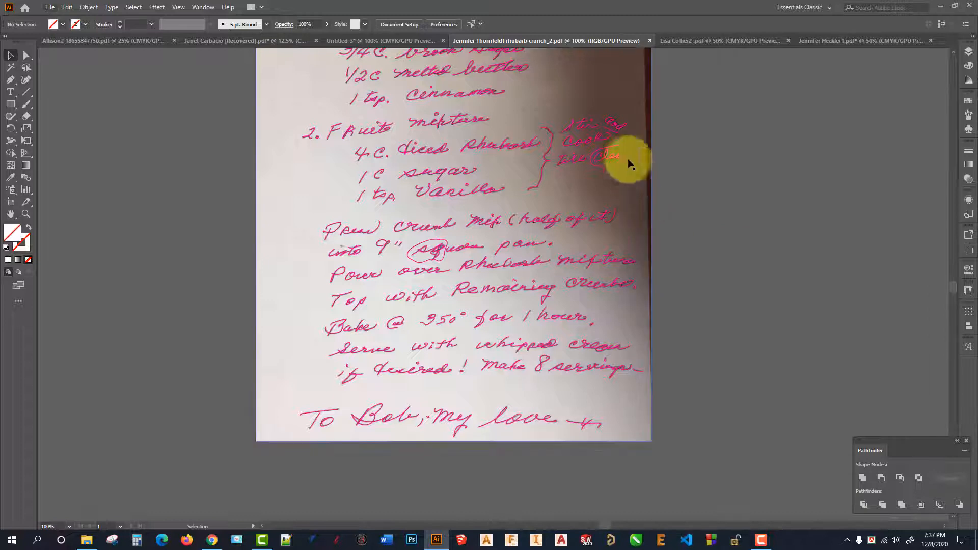
pyautogui.click(723, 41)
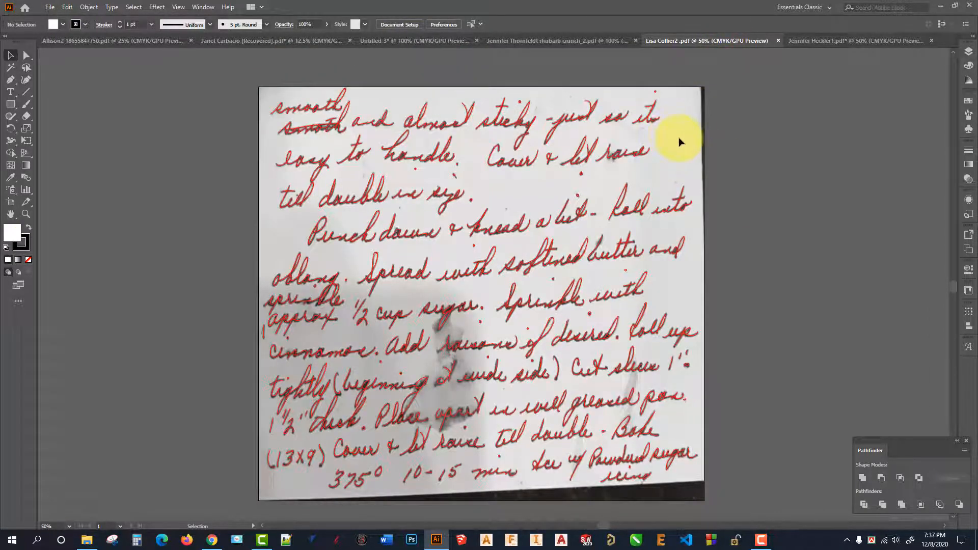
# Step: Examine how the red traced strokes follow the handwriting across the dough recipe, including the crossed-out "smooth" in its first lines
pyautogui.scroll(3, 477, 342)
pyautogui.scroll(-1, 523, 352)
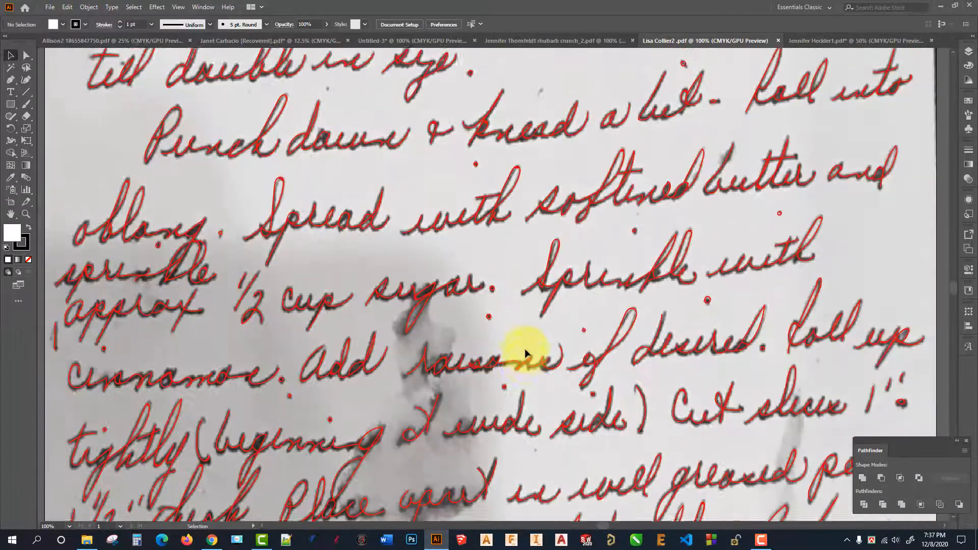
pyautogui.scroll(3, 522, 331)
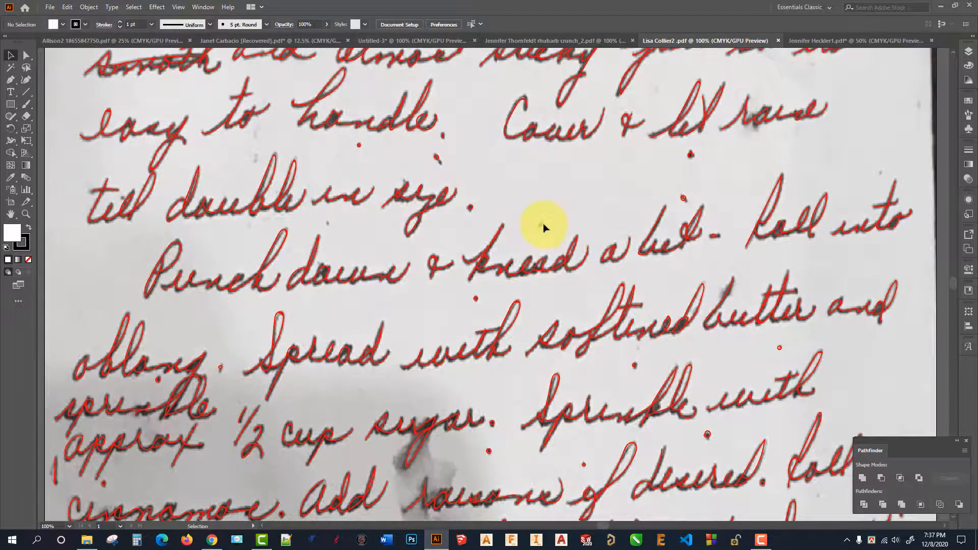
pyautogui.scroll(-3, 543, 223)
pyautogui.scroll(5, 545, 238)
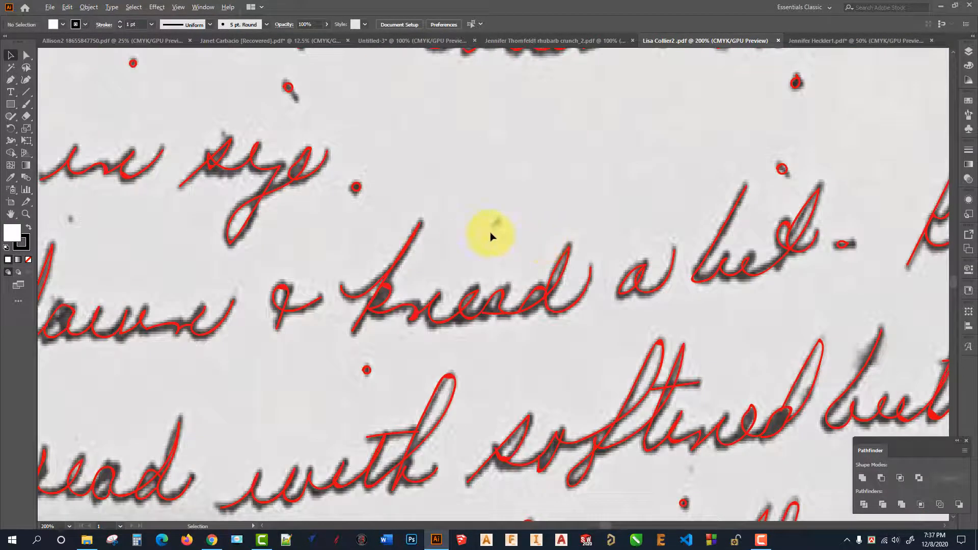
pyautogui.scroll(-2, 490, 235)
pyautogui.scroll(2, 458, 265)
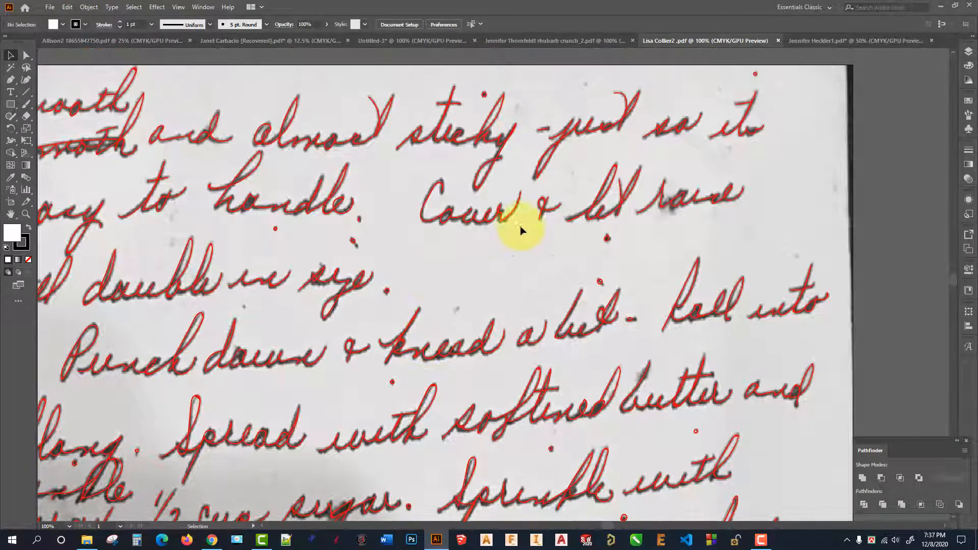
pyautogui.scroll(3, 596, 122)
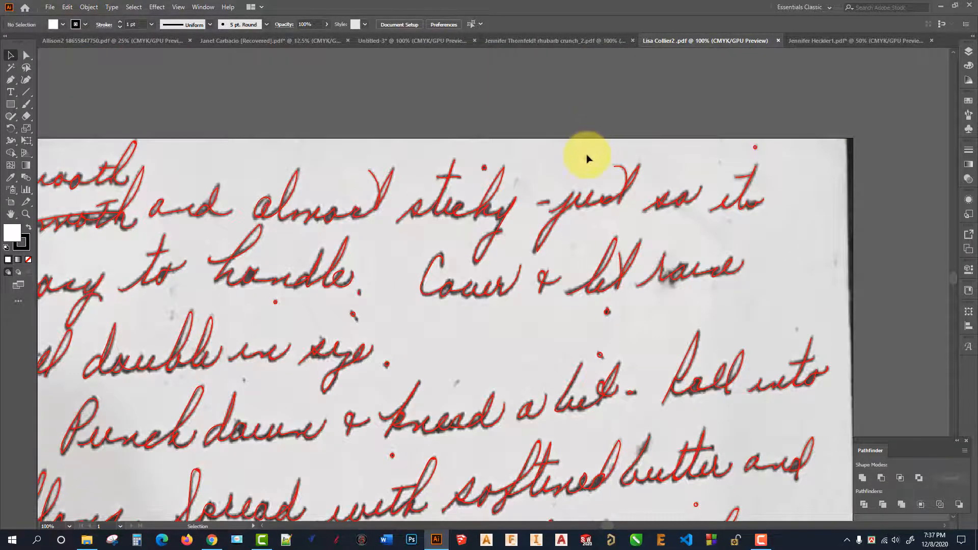
pyautogui.scroll(-2, 586, 154)
pyautogui.scroll(-3, 576, 156)
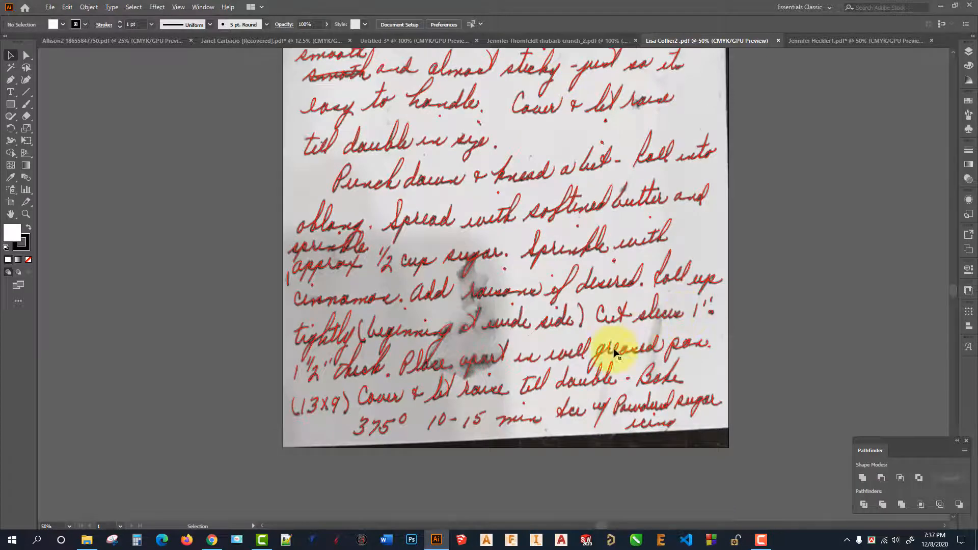
pyautogui.scroll(-2, 452, 354)
pyautogui.scroll(1, 575, 327)
pyautogui.scroll(3, 333, 138)
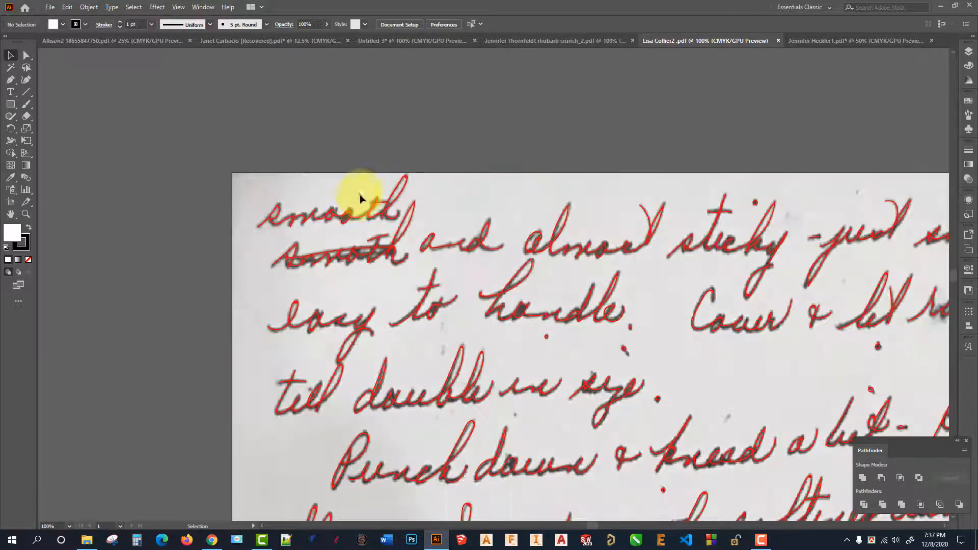
pyautogui.scroll(2, 360, 197)
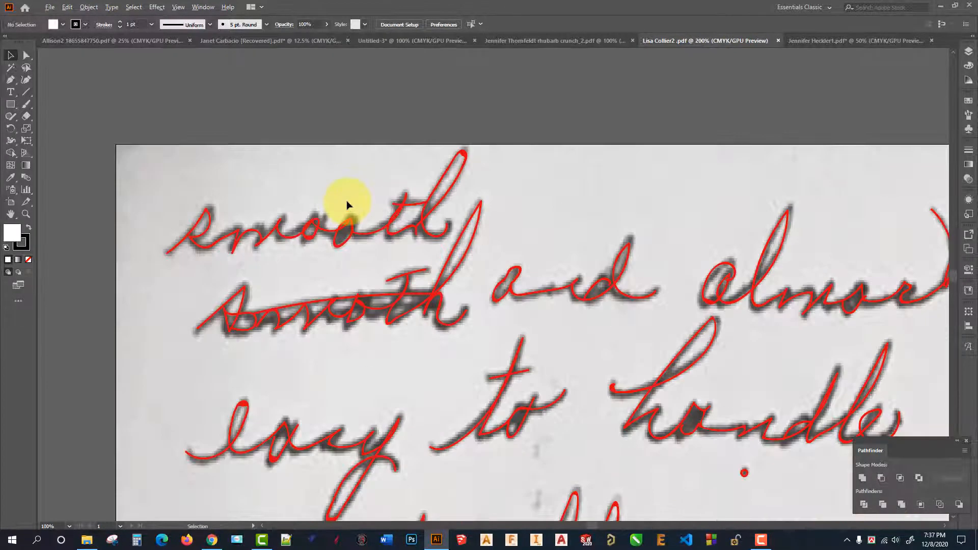
# Step: Try moving the traced strokes of the crossed-out "smooth" above the page, and undo the move
pyautogui.click(358, 296)
pyautogui.click(324, 344)
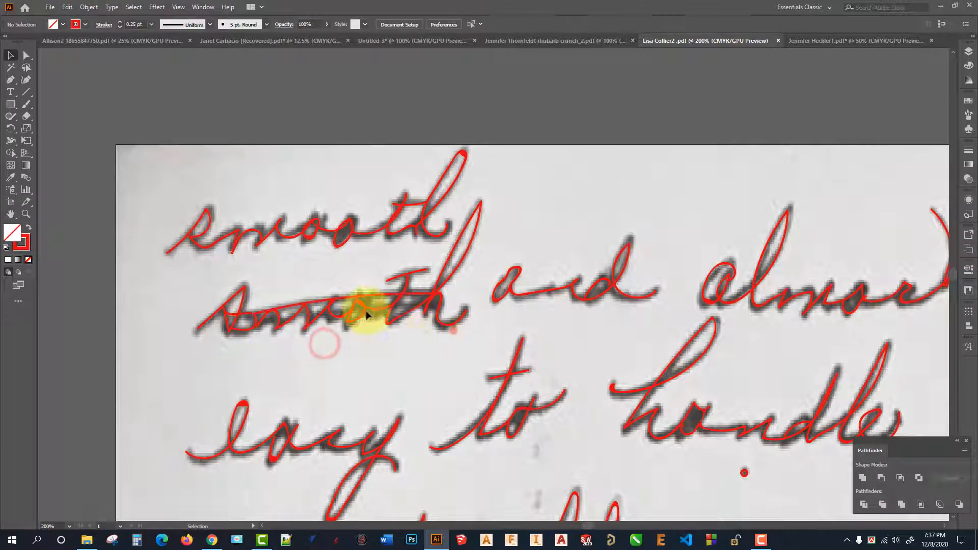
pyautogui.moveTo(453, 331); pyautogui.dragTo(170, 275)
pyautogui.moveTo(243, 301); pyautogui.dragTo(244, 300)
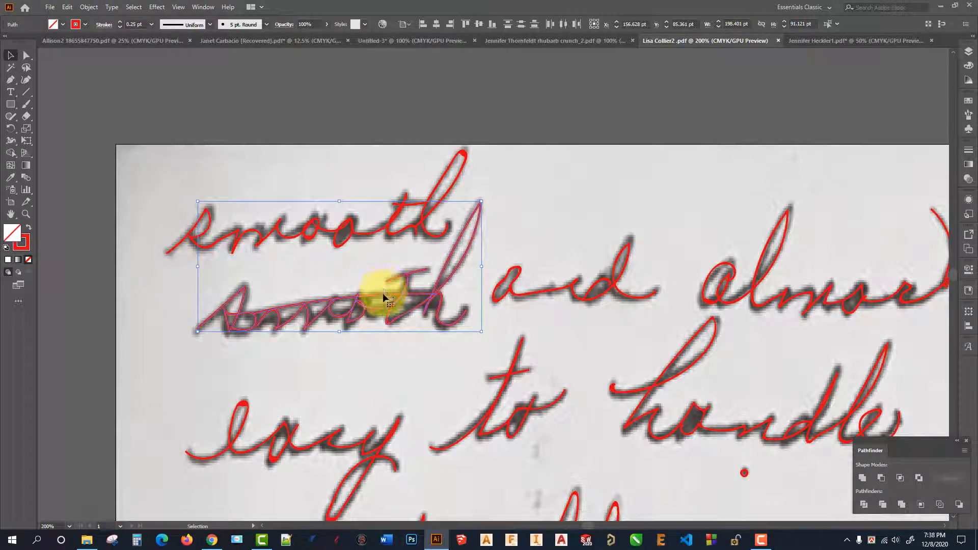
pyautogui.moveTo(384, 297); pyautogui.dragTo(364, 167)
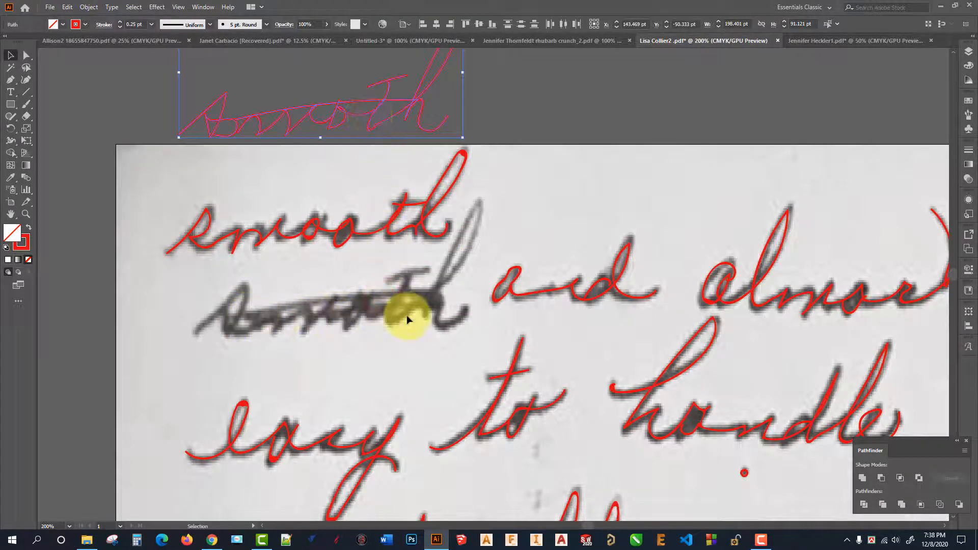
pyautogui.hotkey('ctrl', 'z')
pyautogui.click(569, 182)
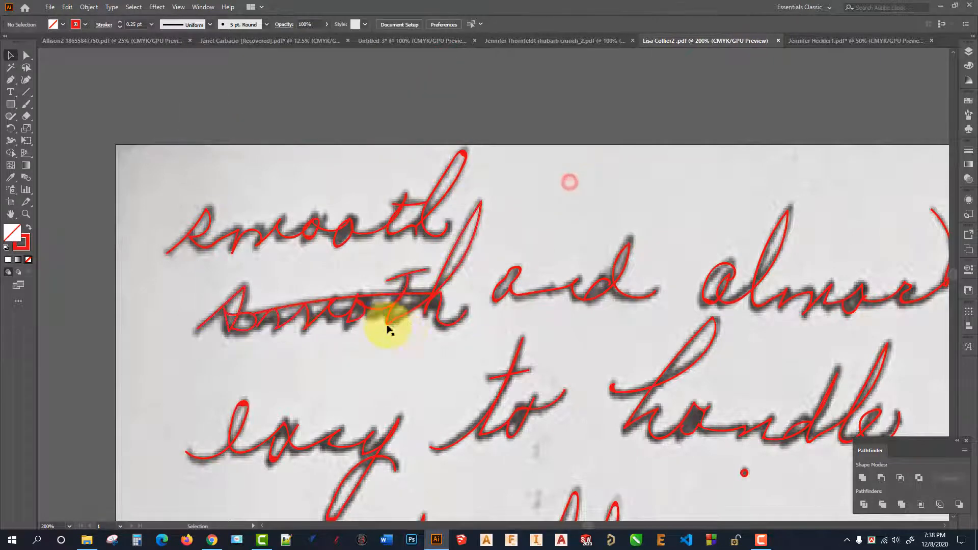
# Step: Unlock all objects and move the recipe photo off the artboard so it sits beside the red traced lettering
pyautogui.scroll(-5, 389, 142)
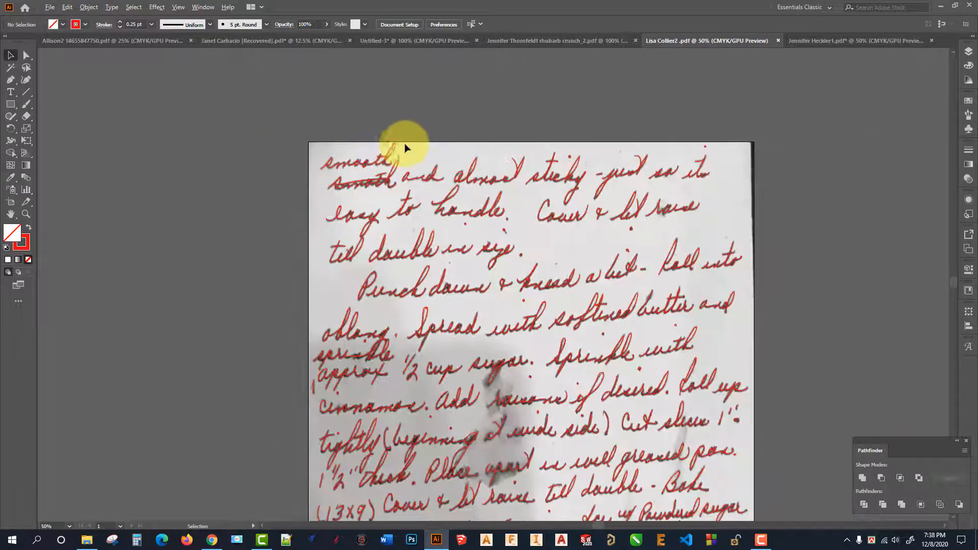
pyautogui.scroll(-4, 465, 158)
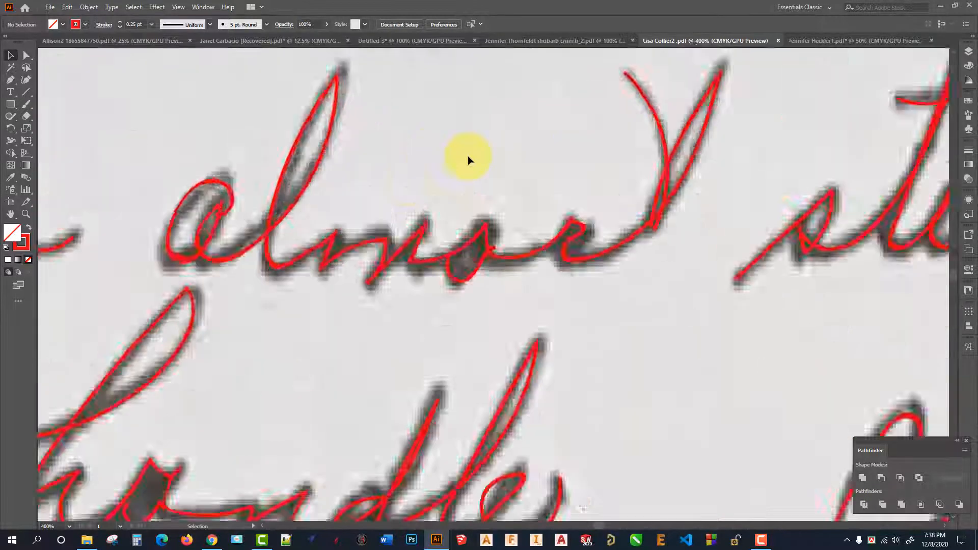
pyautogui.scroll(2, 468, 160)
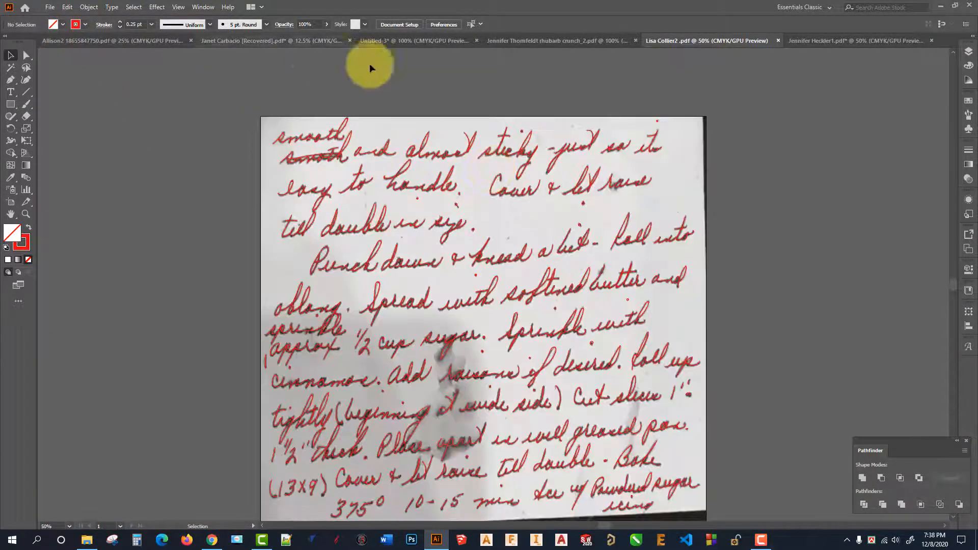
pyautogui.click(89, 6)
pyautogui.click(114, 87)
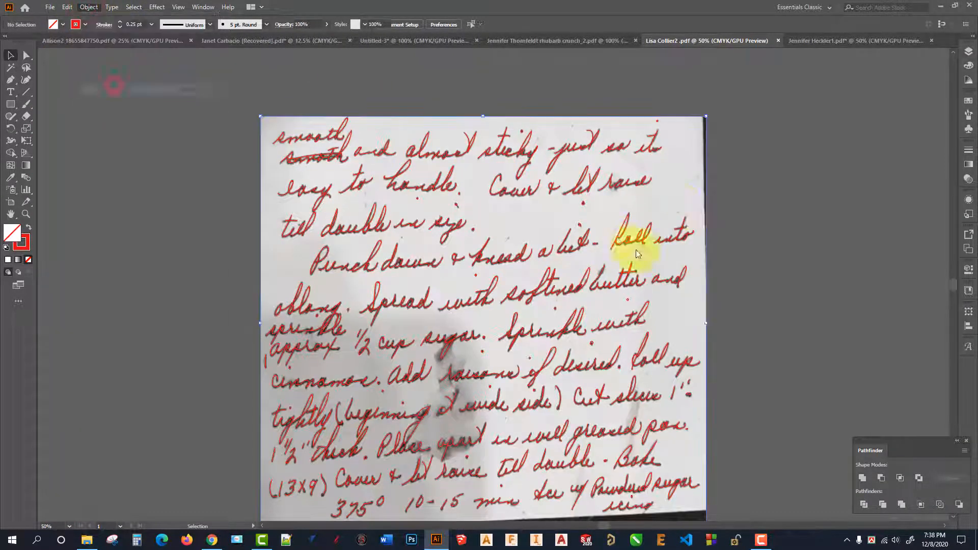
pyautogui.scroll(5, 461, 134)
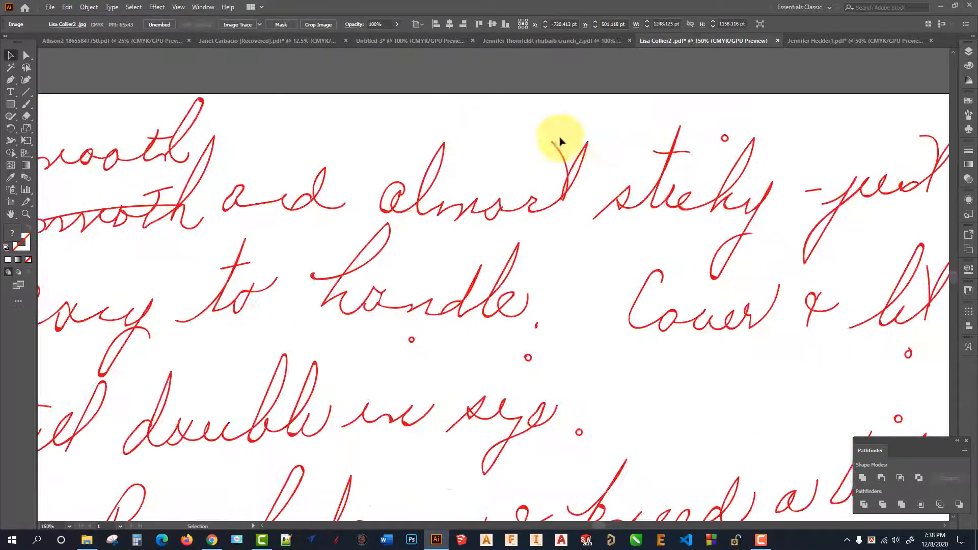
pyautogui.scroll(-8, 594, 157)
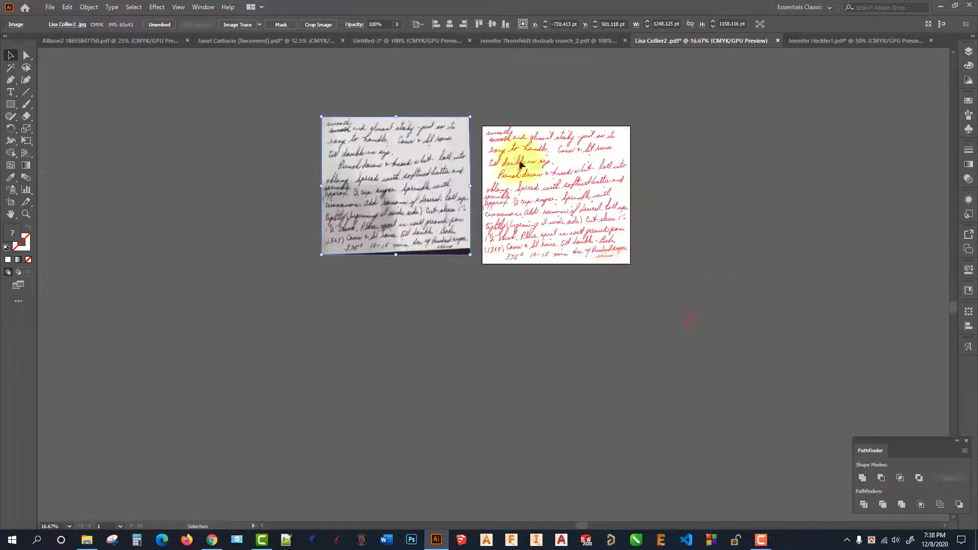
# Step: Set the stroke color of all the traced lettering to black and deselect it
pyautogui.moveTo(476, 77); pyautogui.dragTo(472, 75)
pyautogui.click(85, 25)
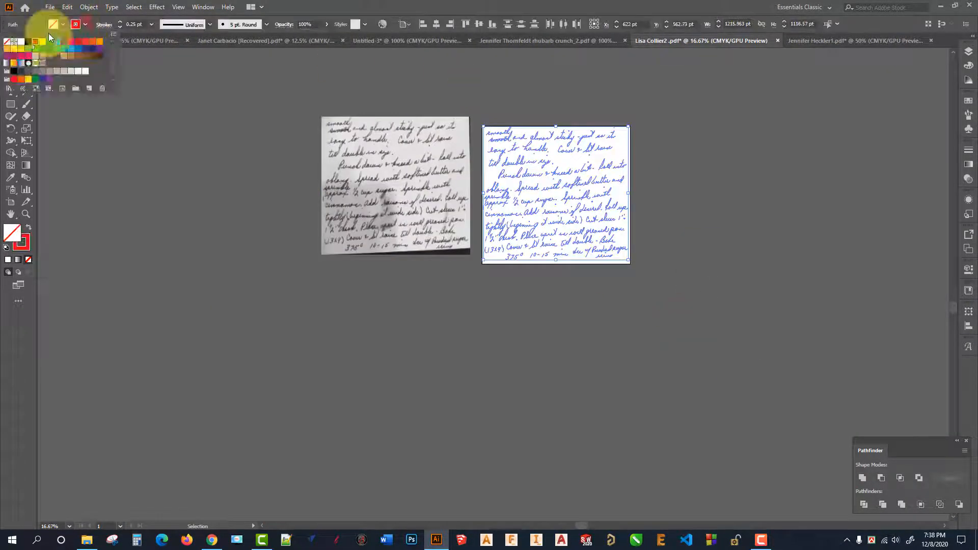
pyautogui.click(142, 174)
# Step: Examine the black traced lettering up close, especially the word "sticky" and the small circle serving as its i-dot
pyautogui.scroll(6, 614, 111)
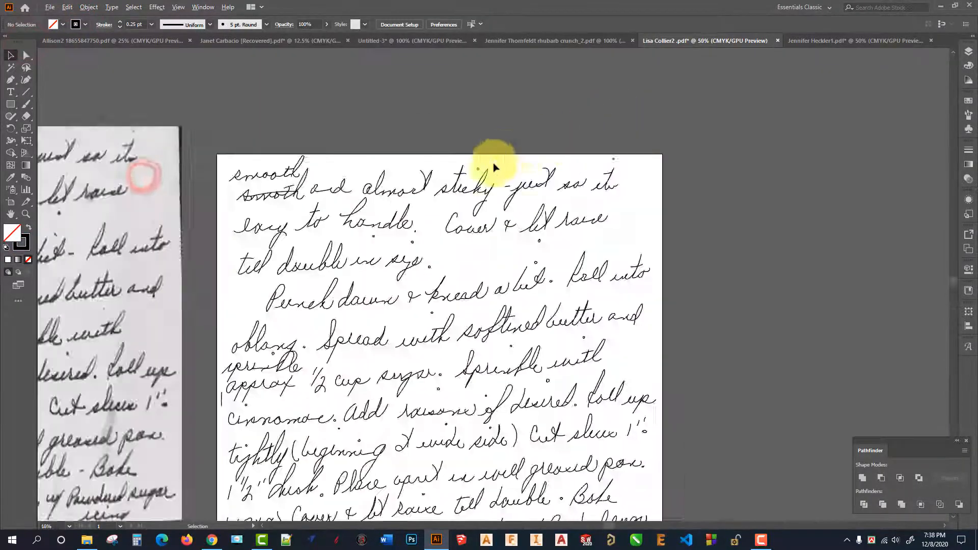
pyautogui.scroll(3, 509, 172)
pyautogui.scroll(-5, 540, 176)
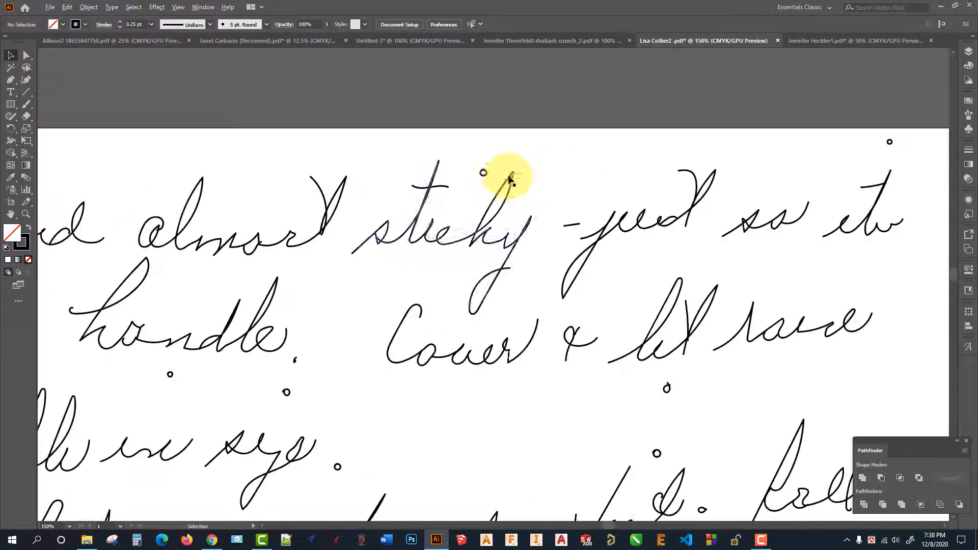
pyautogui.scroll(4, 489, 167)
pyautogui.scroll(-3, 474, 167)
pyautogui.scroll(3, 524, 164)
pyautogui.scroll(-1, 524, 164)
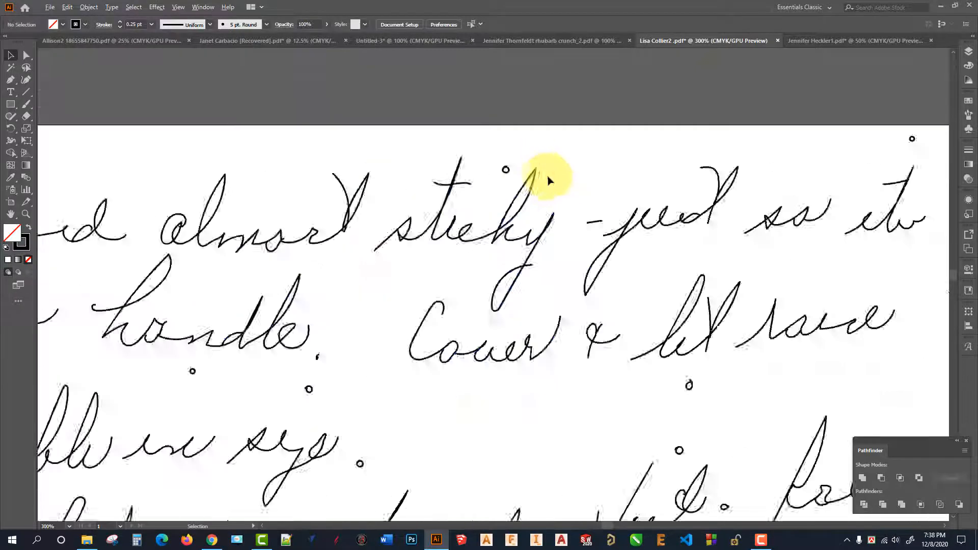
pyautogui.scroll(4, 546, 185)
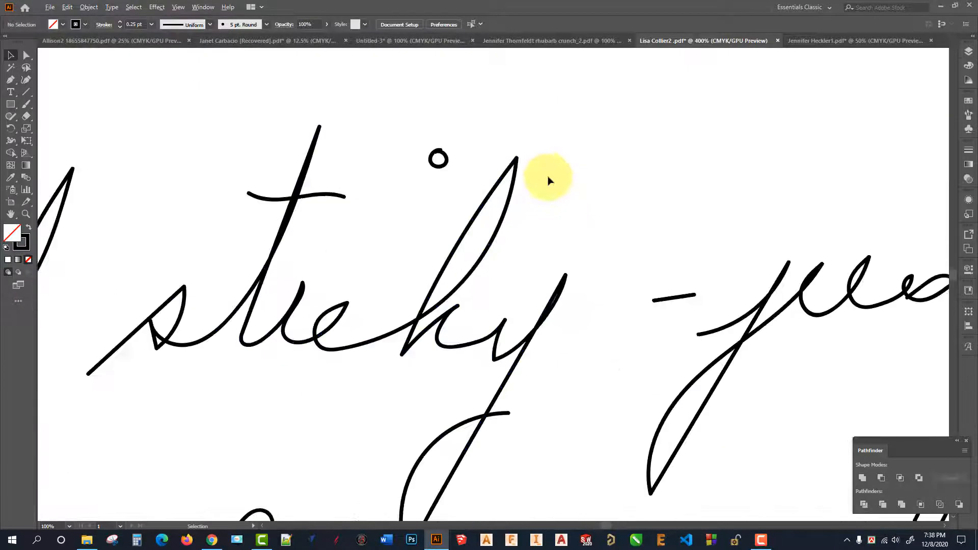
# Step: Paint a short dab with the Paintbrush tool beside the small circle above "sticky"
pyautogui.click(412, 222)
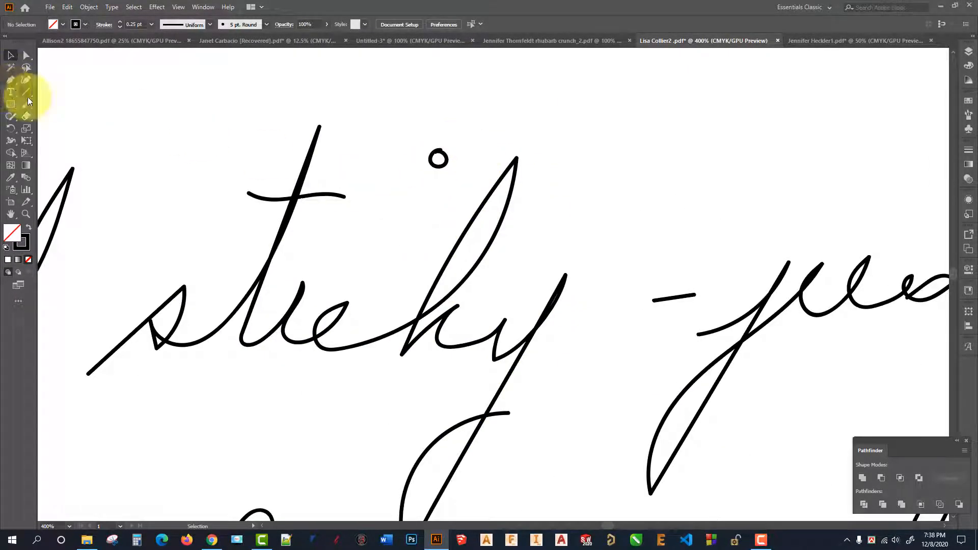
pyautogui.click(397, 185)
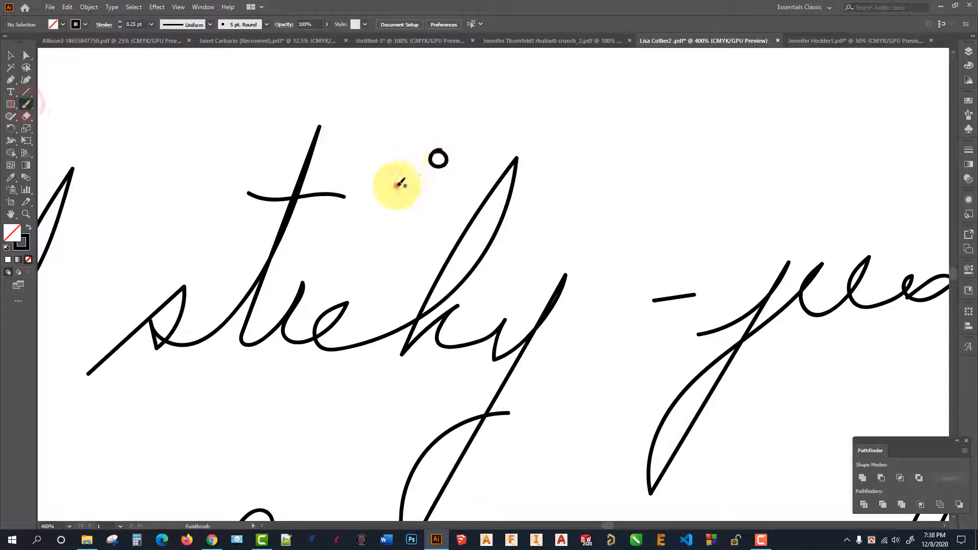
pyautogui.keyDown('ctrl'); pyautogui.click(495, 220); pyautogui.keyUp('ctrl')
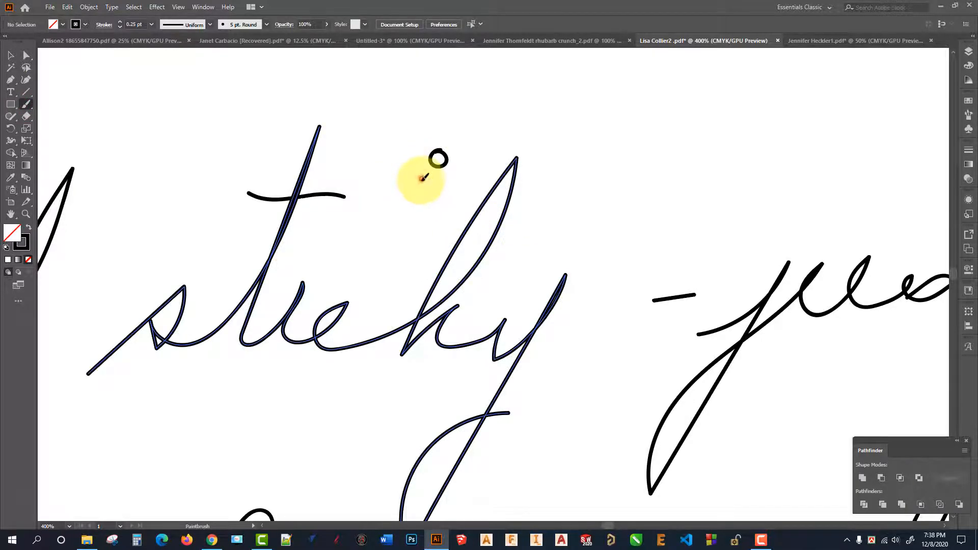
pyautogui.click(422, 178)
# Step: Examine the periods and i-dots in the original recipe photo for comparison with the traced lettering
pyautogui.scroll(-7, 569, 122)
pyautogui.scroll(2, 220, 148)
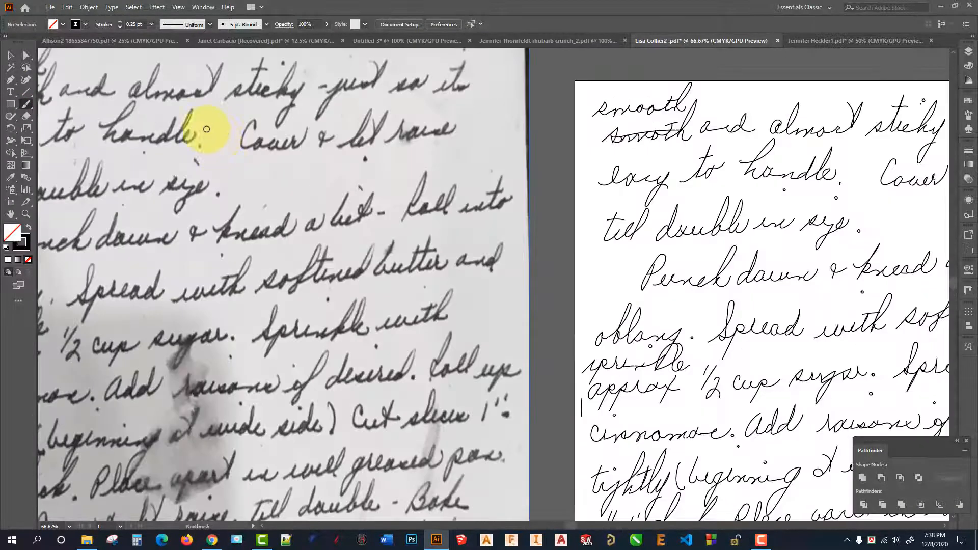
pyautogui.scroll(3, 207, 129)
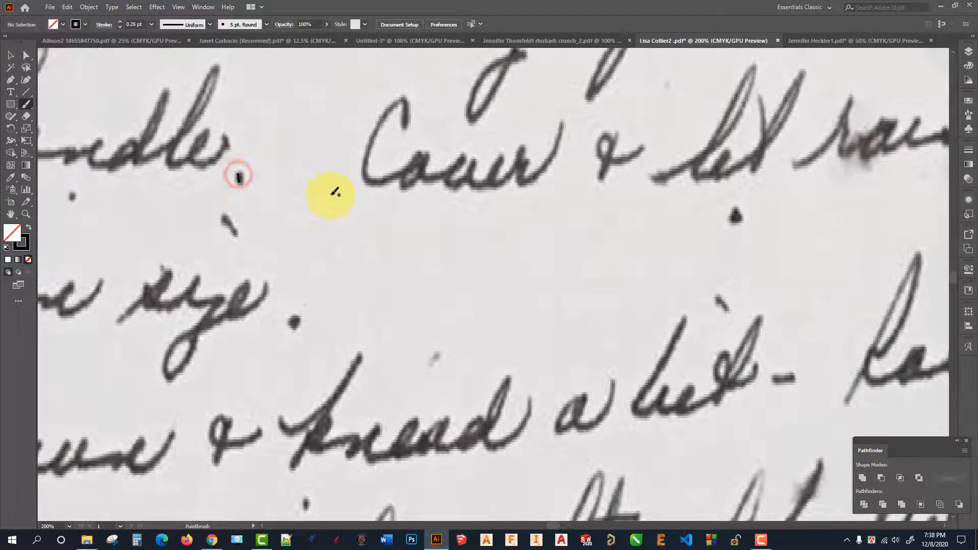
pyautogui.scroll(-3, 589, 175)
pyautogui.scroll(4, 565, 223)
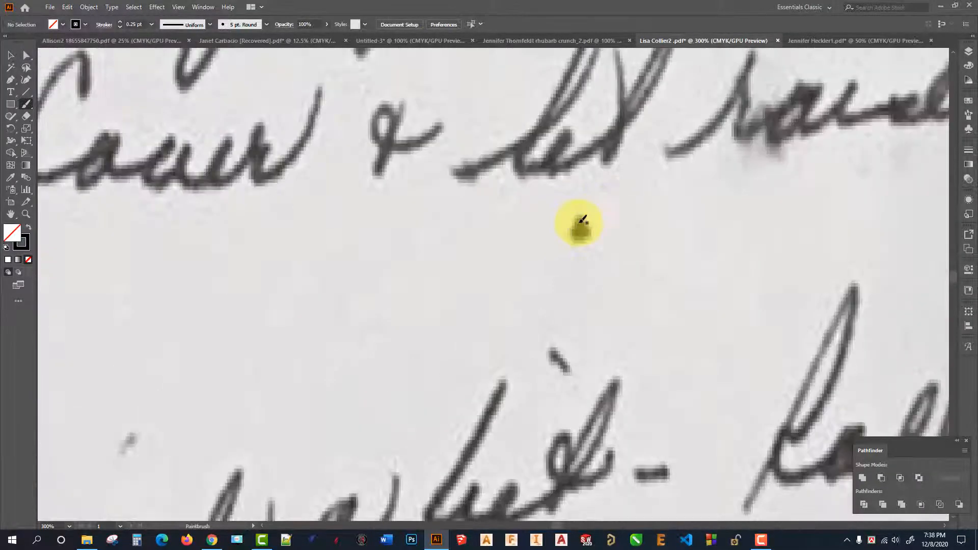
pyautogui.scroll(-5, 581, 222)
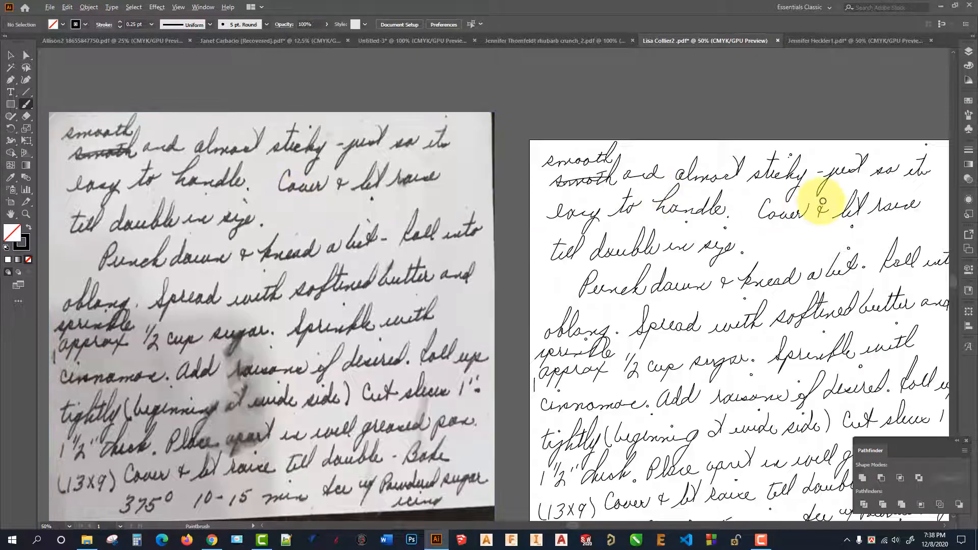
# Step: Paint more solid dots with the Paintbrush tool around the hollow i-dot circle above "sticky"
pyautogui.scroll(5, 804, 61)
pyautogui.scroll(3, 725, 159)
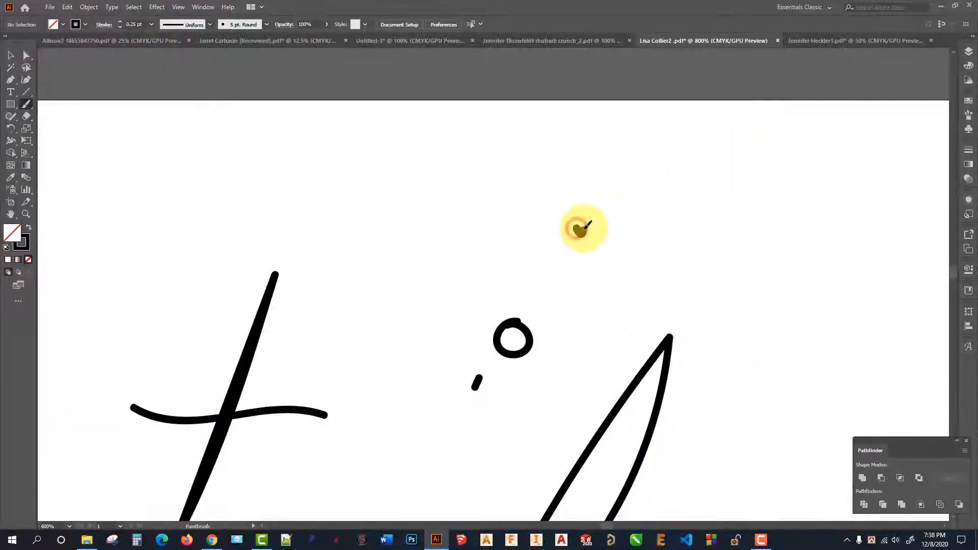
pyautogui.scroll(-3, 606, 220)
pyautogui.scroll(2, 636, 216)
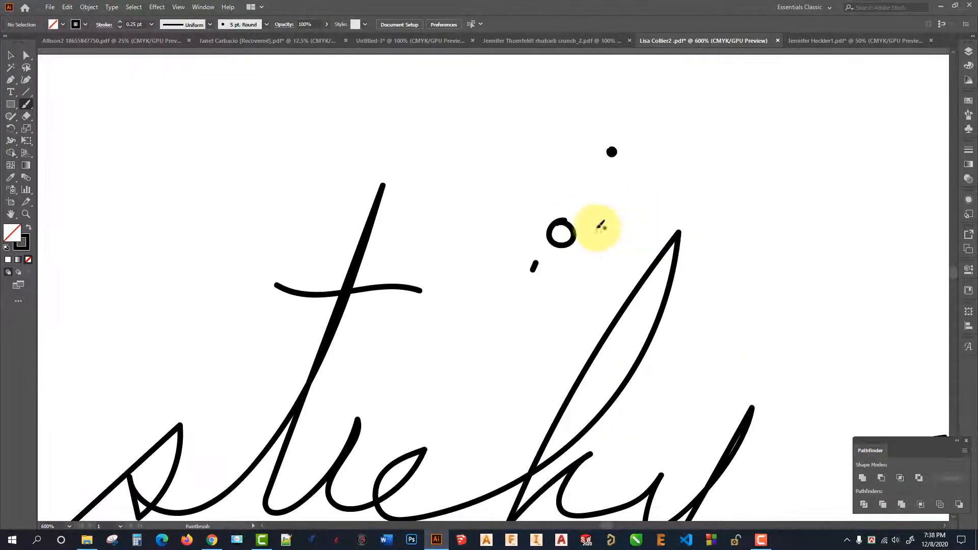
pyautogui.scroll(-3, 738, 186)
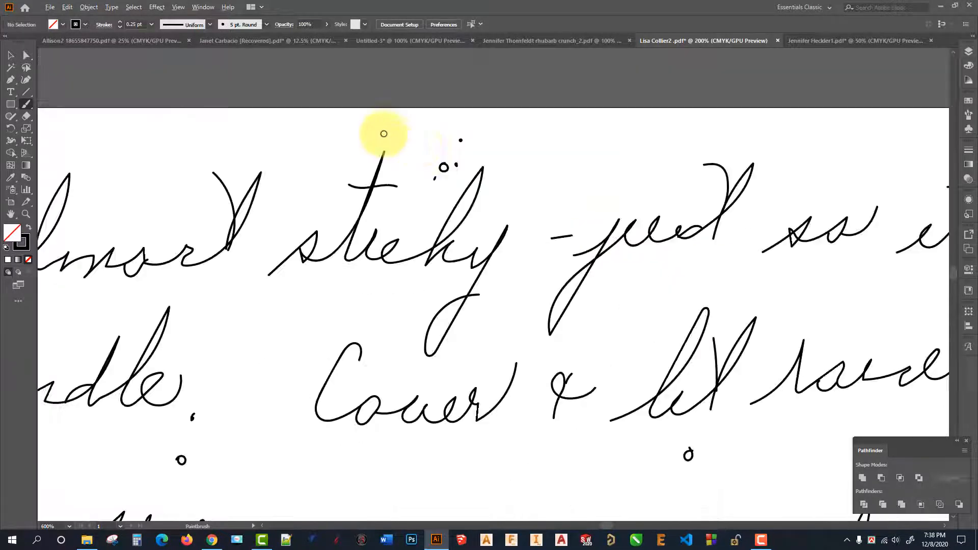
# Step: Paint another small hollow circle with the Paintbrush tool beside the solid dots above "sticky"
pyautogui.scroll(4, 444, 171)
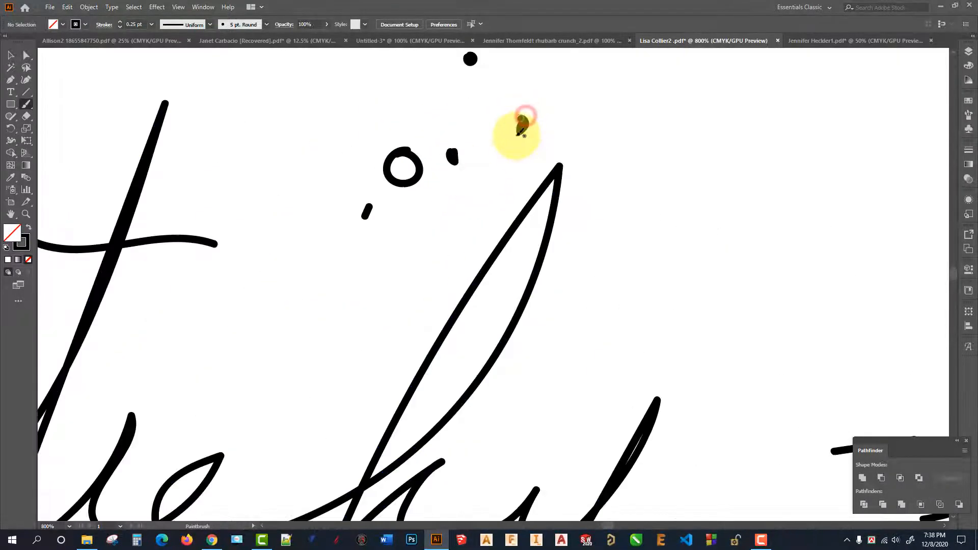
pyautogui.click(574, 109)
pyautogui.scroll(-6, 464, 109)
pyautogui.scroll(4, 530, 138)
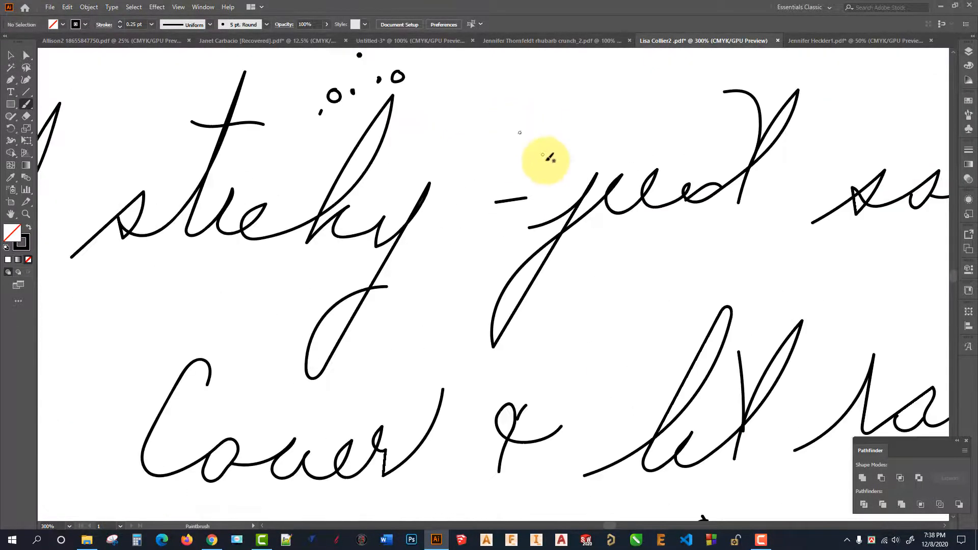
pyautogui.scroll(-2, 509, 133)
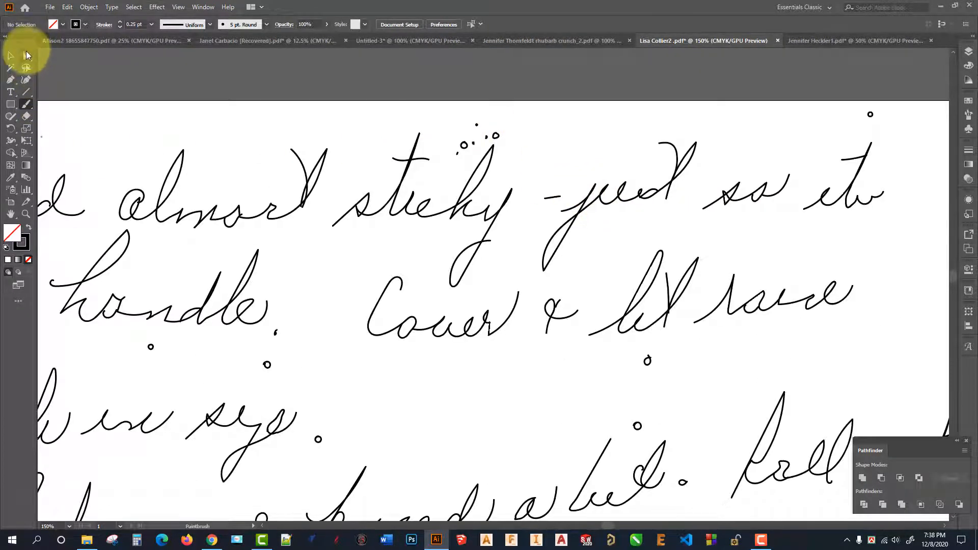
# Step: Paint a red stroke with the Paintbrush tool over the tall loop of the "l" in "almost"
pyautogui.scroll(-2, 633, 240)
pyautogui.scroll(2, 367, 207)
pyautogui.scroll(4, 555, 187)
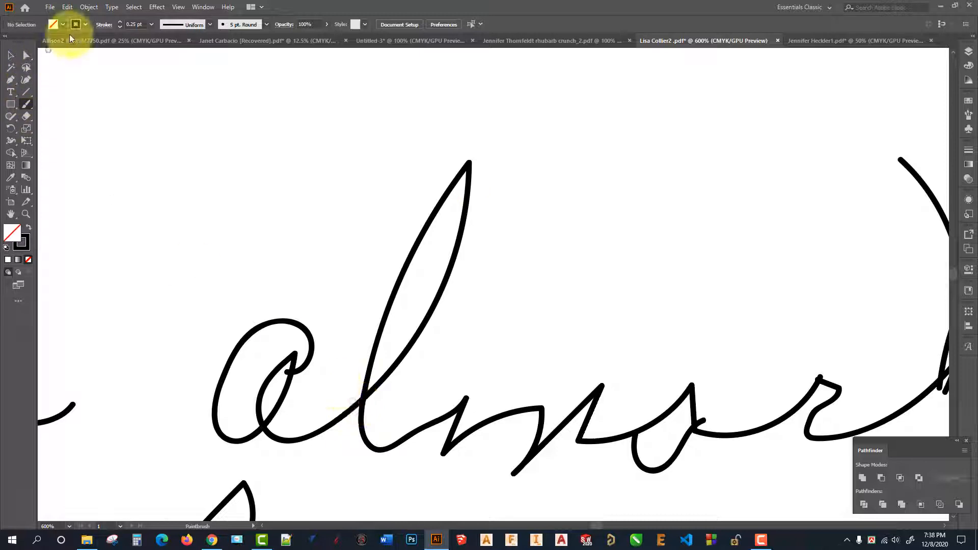
pyautogui.click(84, 24)
pyautogui.click(35, 41)
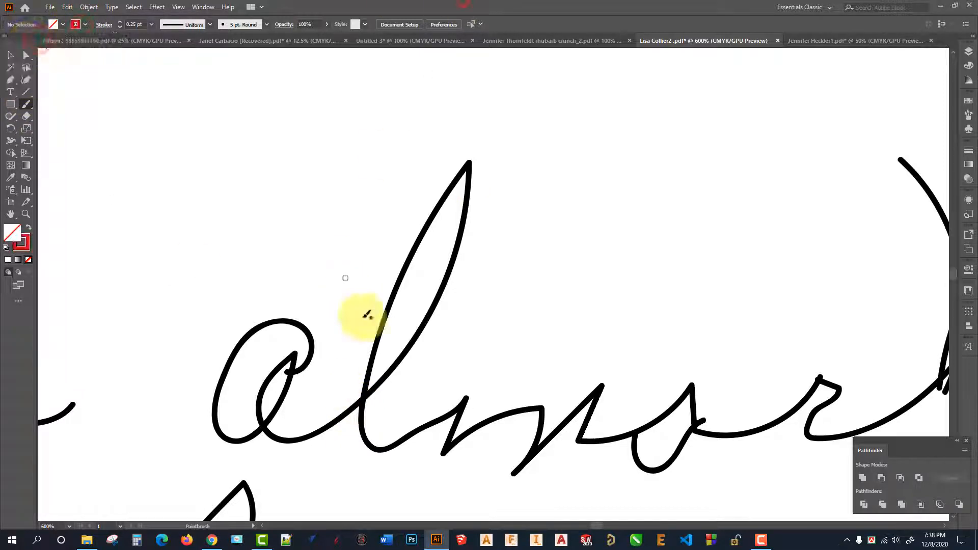
pyautogui.moveTo(351, 412); pyautogui.dragTo(457, 245)
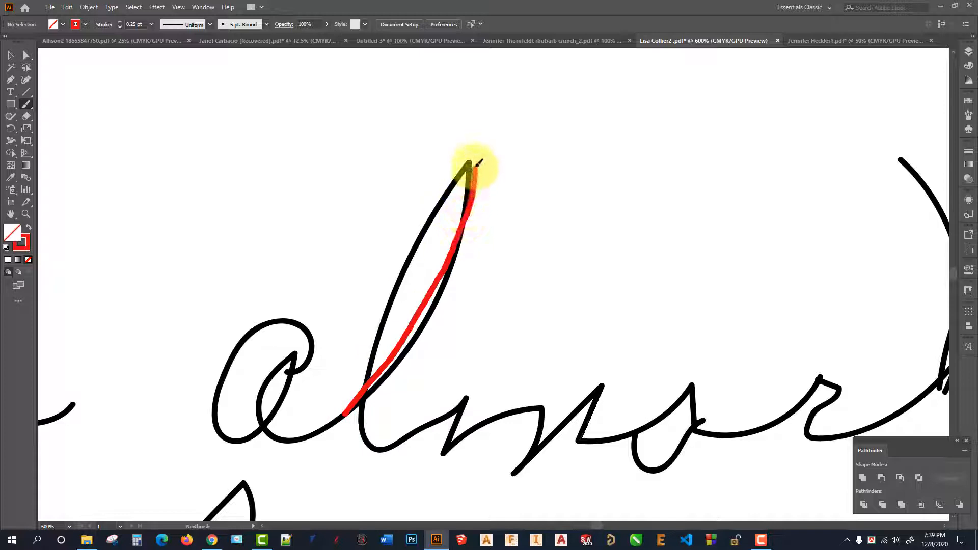
pyautogui.moveTo(439, 201)
pyautogui.mouseDown()
pyautogui.moveTo(377, 337)
pyautogui.moveTo(366, 399)
pyautogui.moveTo(374, 454)
pyautogui.moveTo(393, 449)
pyautogui.mouseUp()
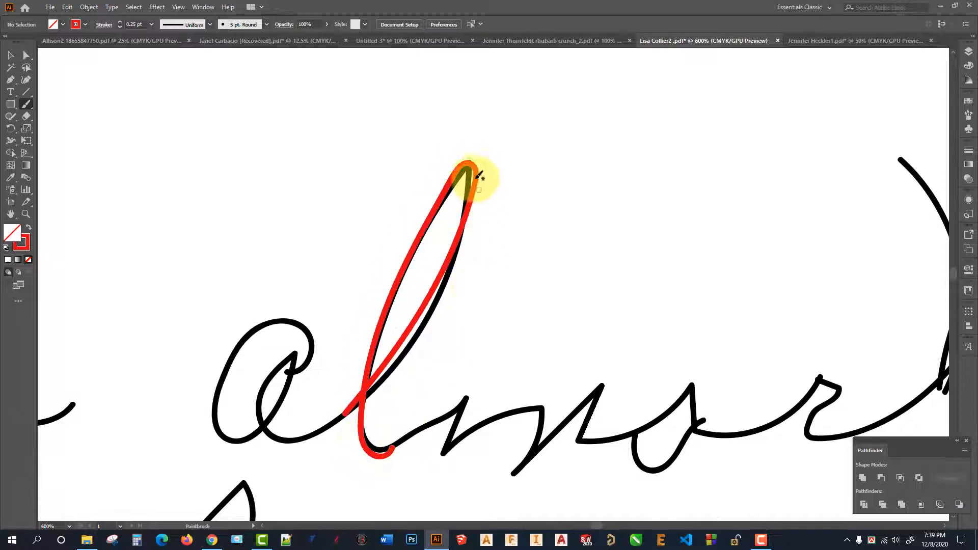
# Step: Delete the red stroke painted over the "l" in "almost"
pyautogui.click(11, 55)
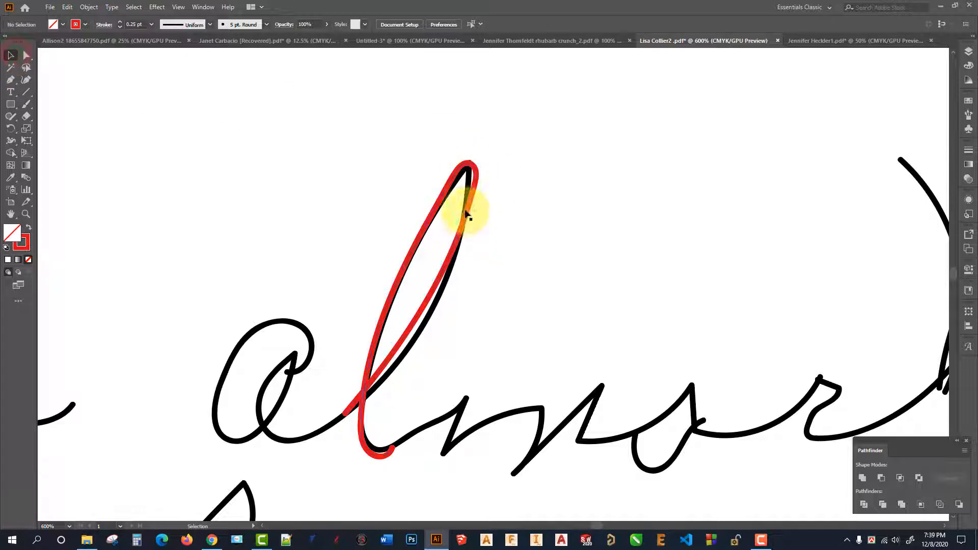
pyautogui.moveTo(468, 213); pyautogui.dragTo(594, 149)
pyautogui.press('Delete')
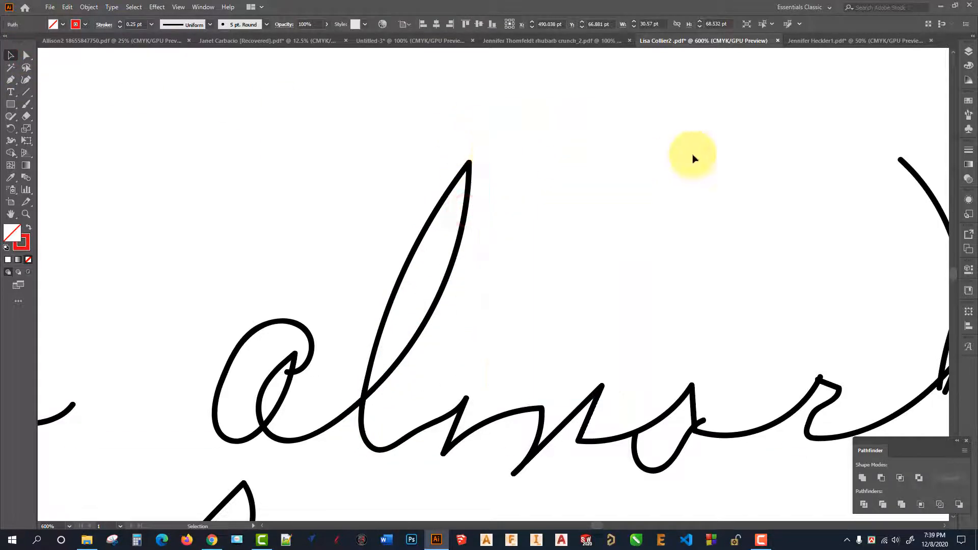
# Step: Round the sharp top corner of the "l" in "almost" at its anchor point
pyautogui.click(26, 55)
pyautogui.click(439, 124)
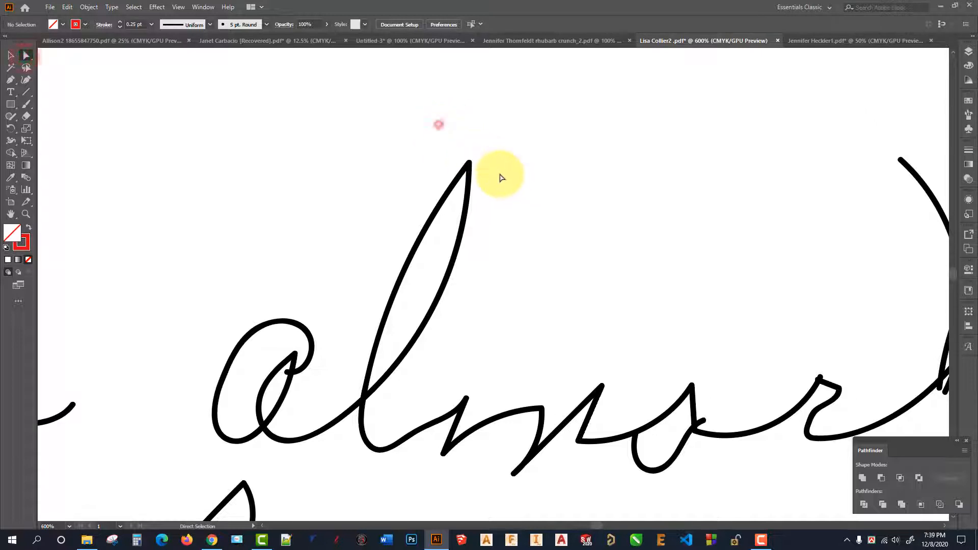
pyautogui.moveTo(514, 191); pyautogui.dragTo(514, 190)
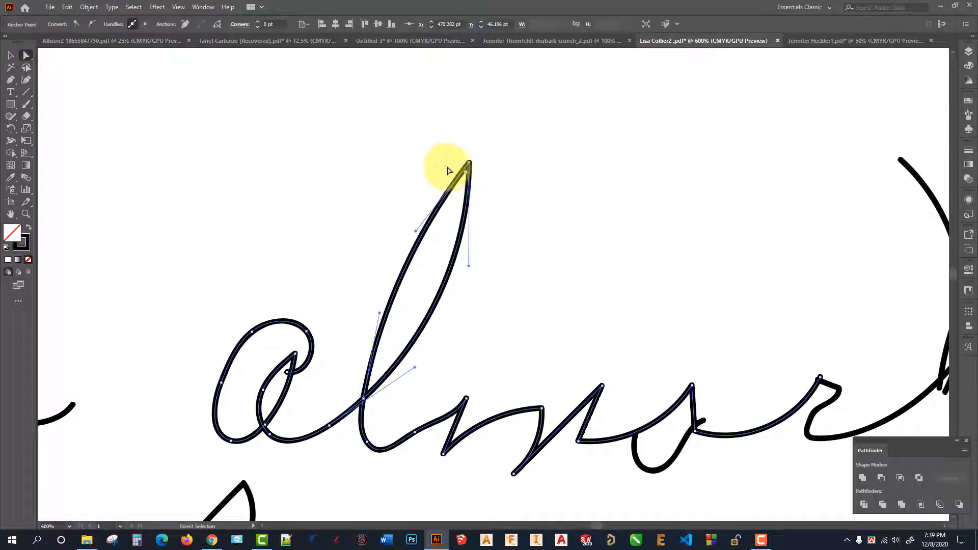
pyautogui.click(537, 171)
pyautogui.click(26, 104)
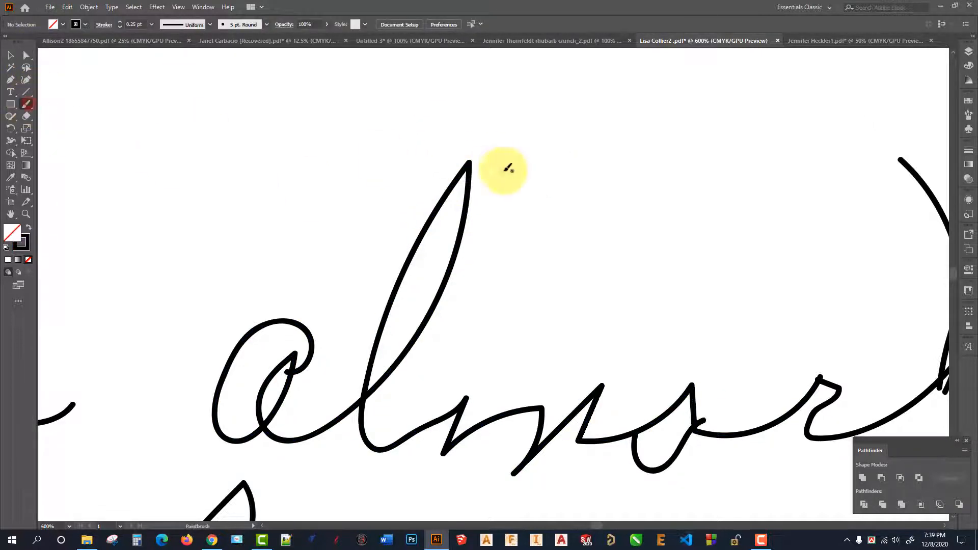
pyautogui.keyDown('ctrl'); pyautogui.click(469, 162); pyautogui.keyUp('ctrl')
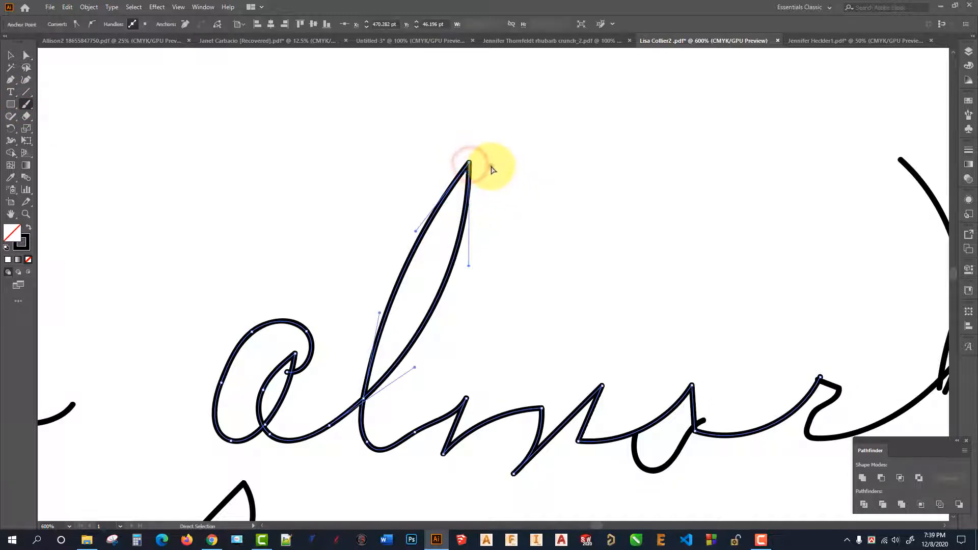
pyautogui.keyDown('ctrl'); pyautogui.click(492, 167); pyautogui.keyUp('ctrl')
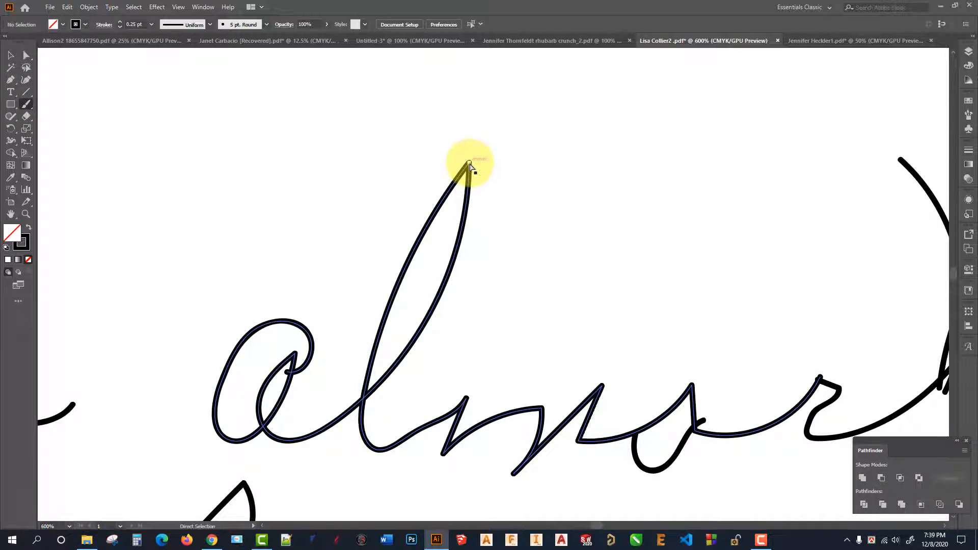
pyautogui.keyDown('ctrl'); pyautogui.click(468, 162); pyautogui.keyUp('ctrl')
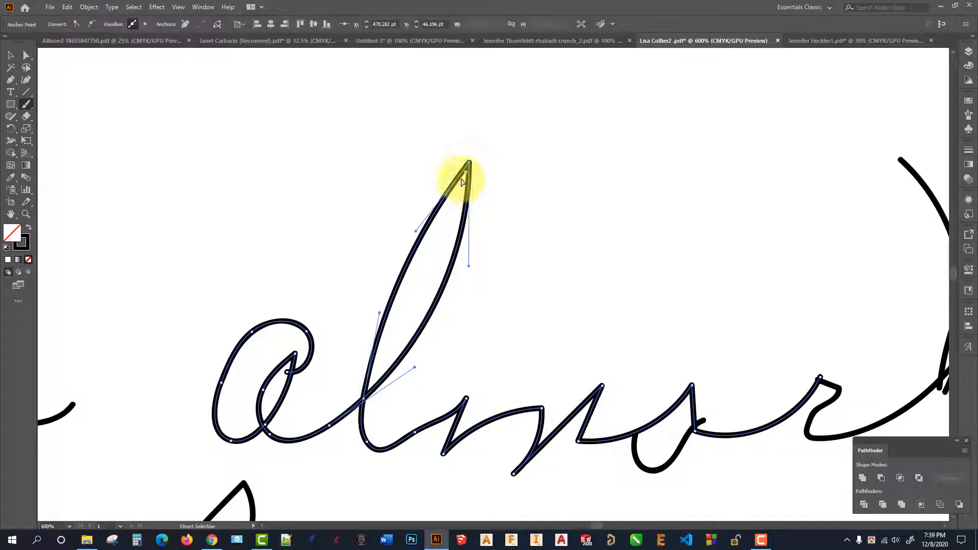
pyautogui.keyDown('ctrl'); pyautogui.click(592, 153); pyautogui.keyUp('ctrl')
pyautogui.scroll(-3, 591, 158)
pyautogui.scroll(2, 586, 163)
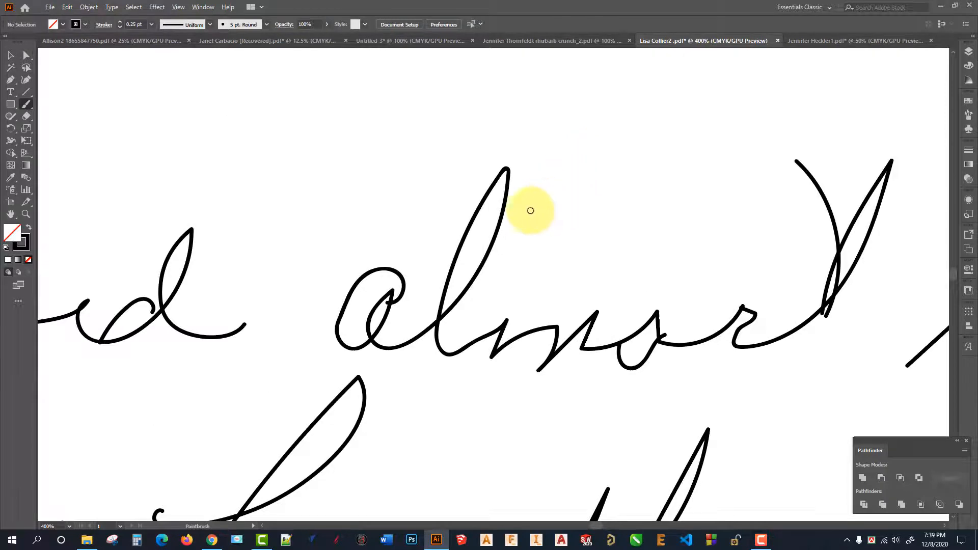
# Step: Examine the traced lettering around "almost" and "handle" at different magnifications, looking at the loop tops and letter joins
pyautogui.scroll(-3, 524, 245)
pyautogui.scroll(3, 494, 241)
pyautogui.scroll(-3, 471, 237)
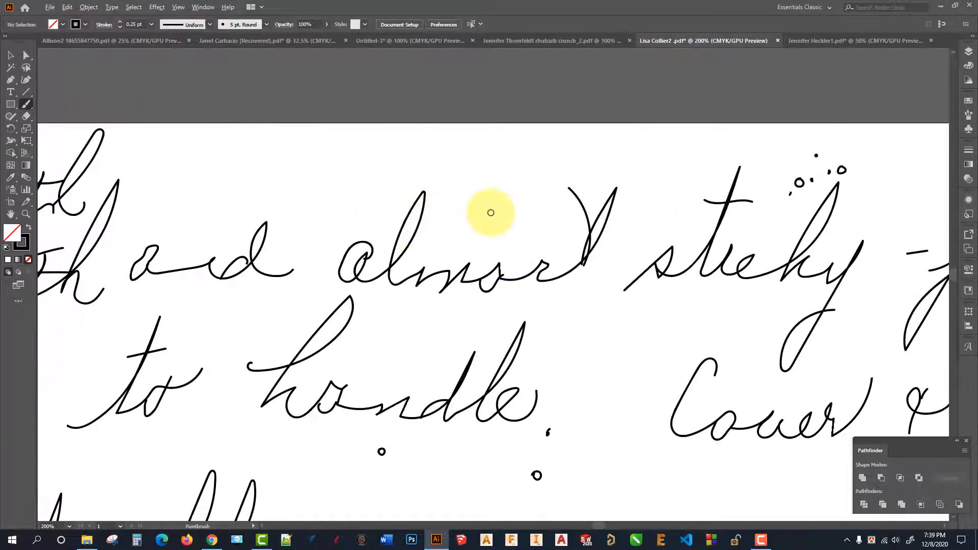
pyautogui.scroll(-3, 491, 209)
pyautogui.scroll(2, 415, 267)
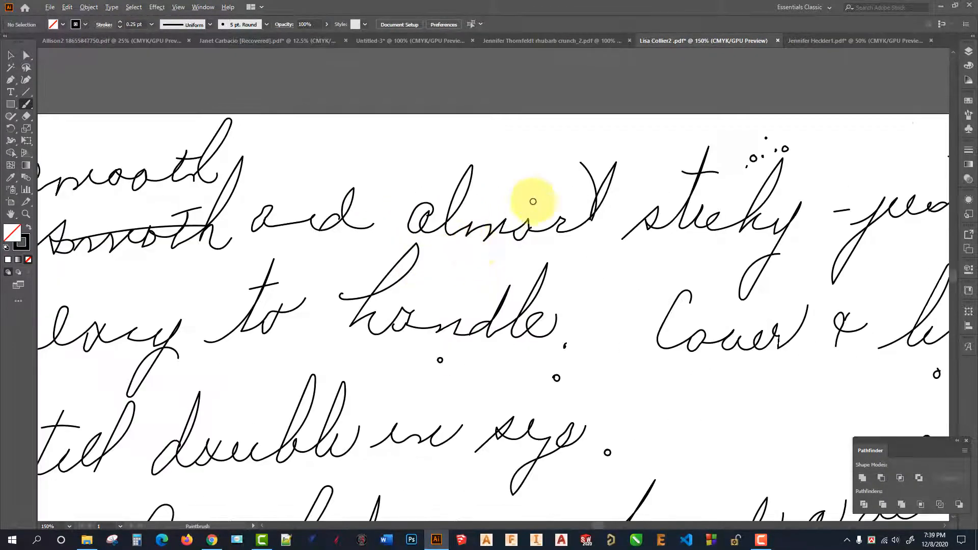
pyautogui.scroll(-2, 531, 201)
pyautogui.scroll(-1, 463, 265)
pyautogui.scroll(4, 448, 236)
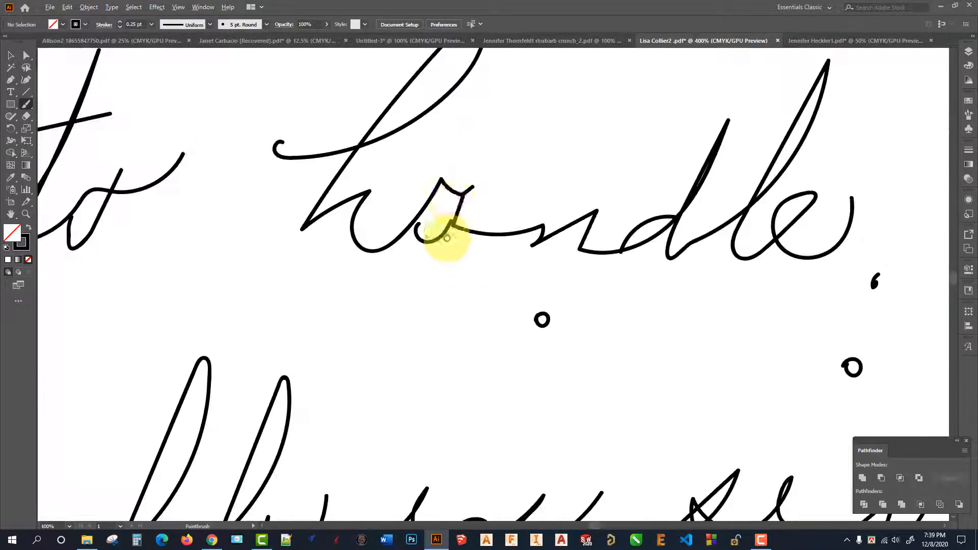
# Step: Compare the original recipe photo with the traced version, from the word "handle" down to the ampersand in "Cover & let raise"
pyautogui.scroll(-7, 442, 220)
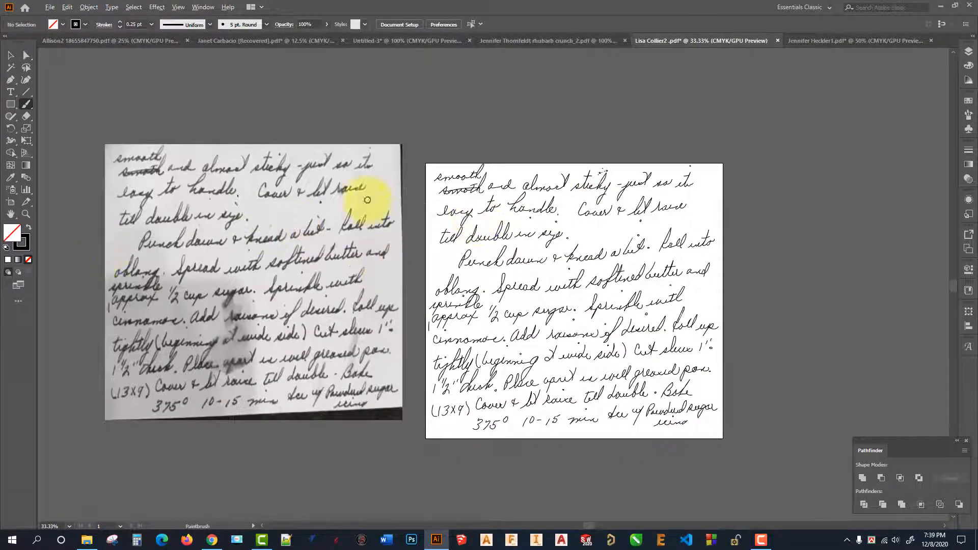
pyautogui.scroll(3, 87, 171)
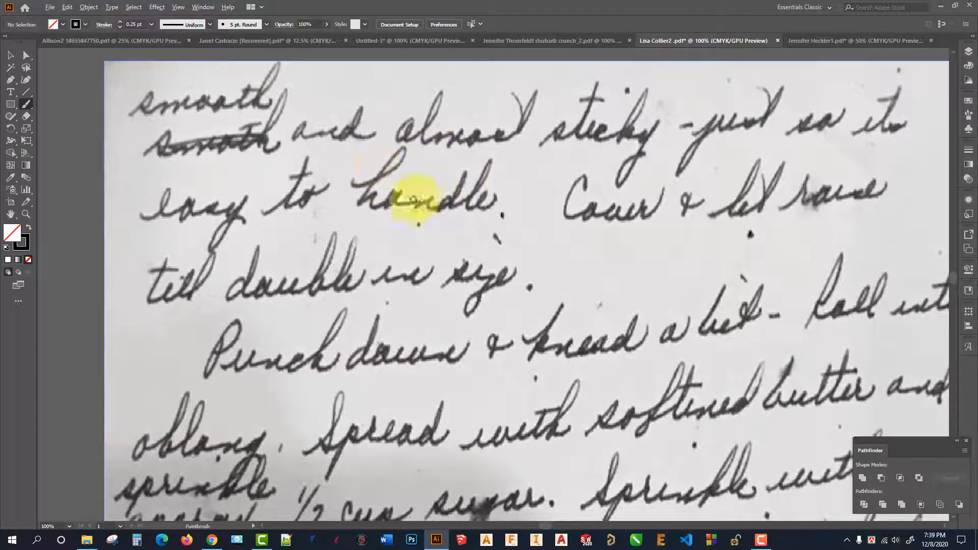
pyautogui.scroll(-2, 378, 196)
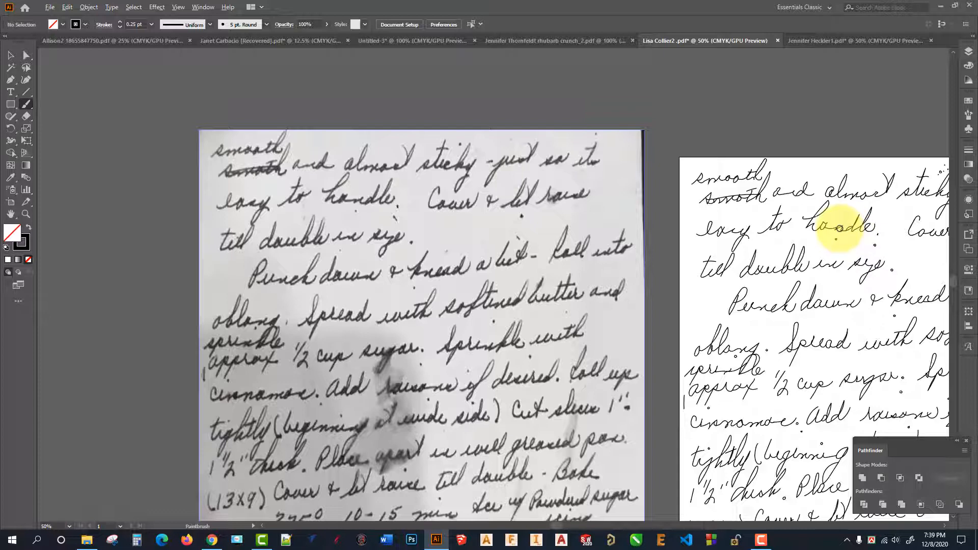
pyautogui.scroll(-2, 304, 233)
pyautogui.scroll(2, 681, 236)
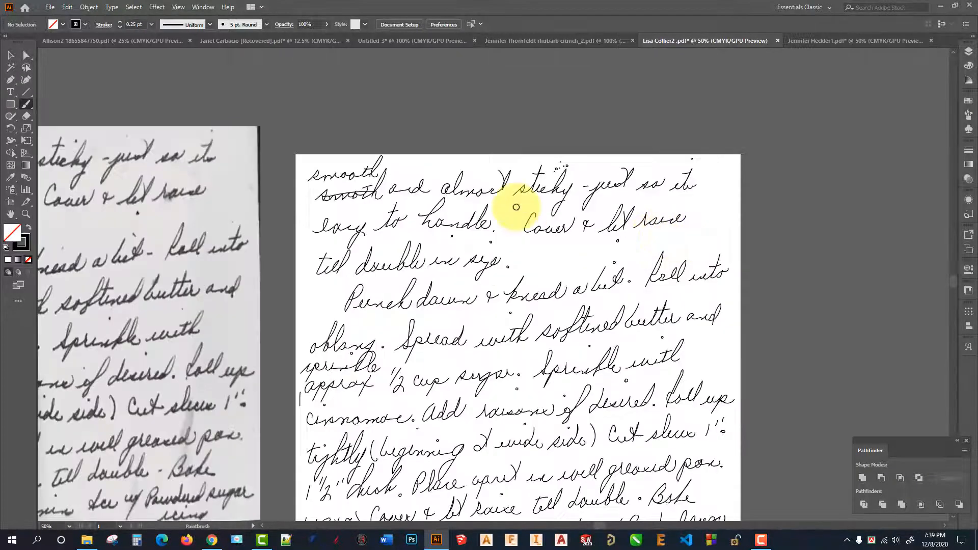
pyautogui.scroll(-3, 543, 229)
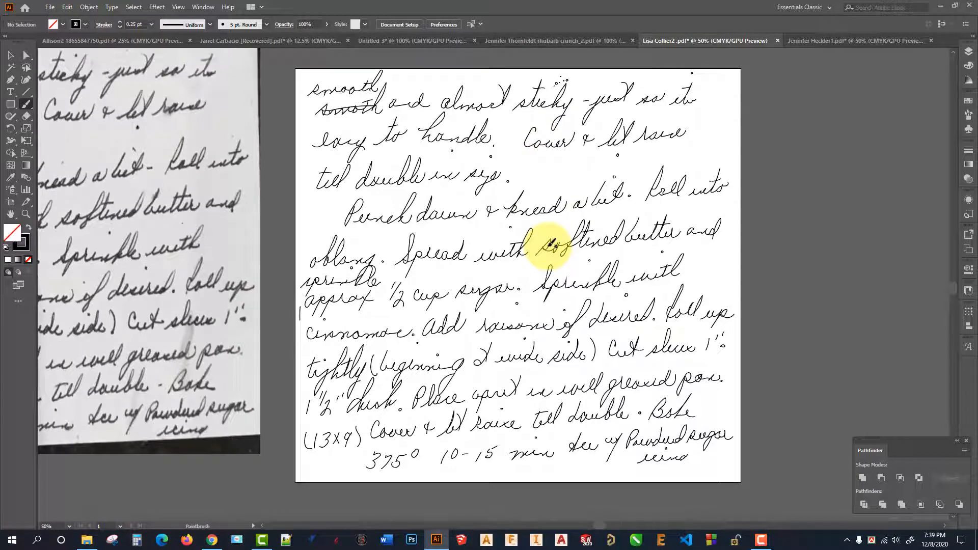
pyautogui.scroll(-7, 563, 288)
pyautogui.scroll(4, 378, 311)
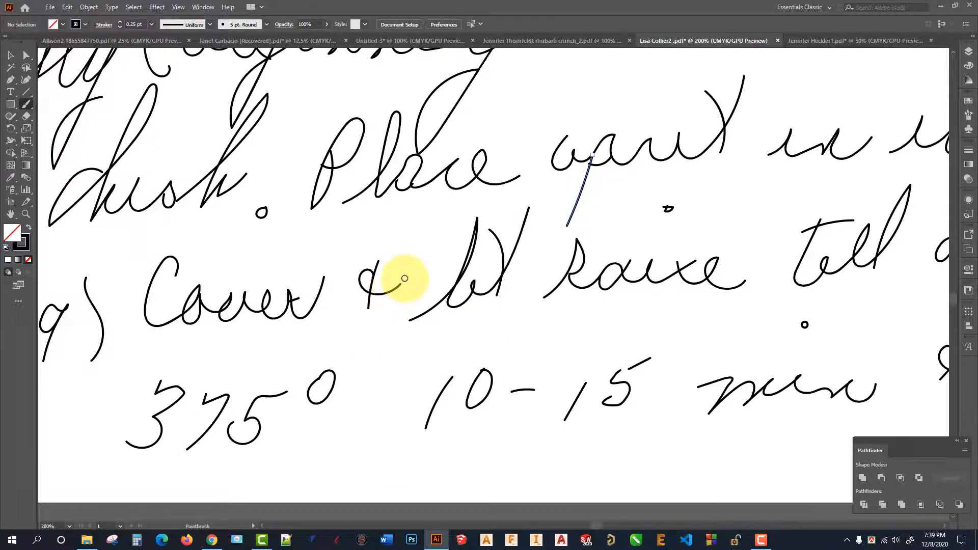
pyautogui.scroll(-5, 378, 311)
pyautogui.scroll(5, 77, 273)
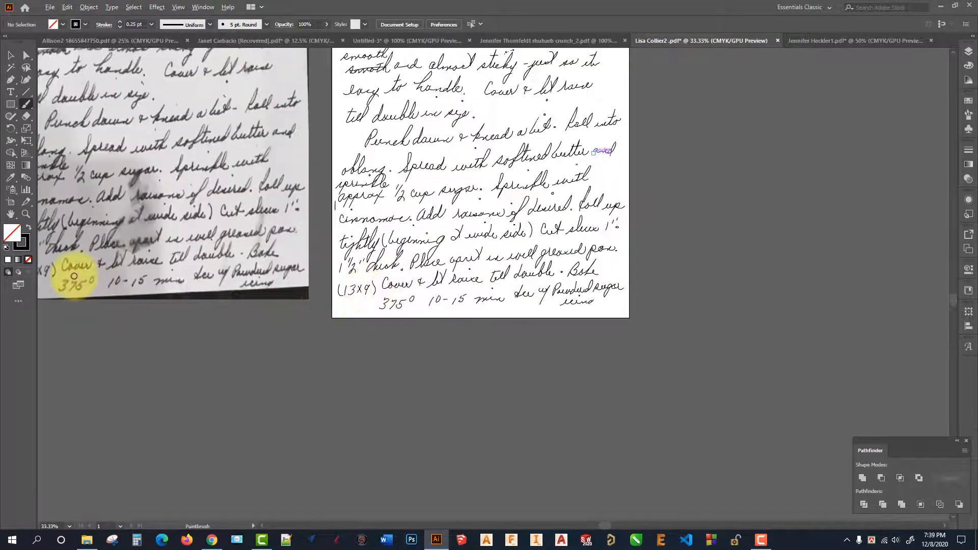
pyautogui.scroll(-3, 228, 253)
pyautogui.scroll(-2, 229, 253)
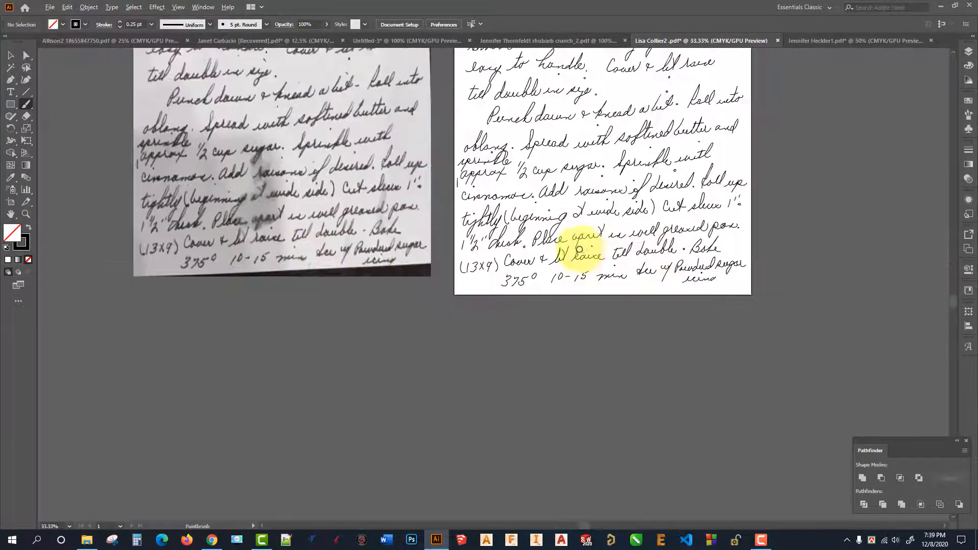
# Step: Paint three small ampersands with the Paintbrush tool around the traced ampersand in the "Cover & let raise till double" line
pyautogui.scroll(6, 574, 255)
pyautogui.moveTo(522, 202)
pyautogui.mouseDown()
pyautogui.moveTo(547, 226)
pyautogui.moveTo(542, 164)
pyautogui.mouseUp()
pyautogui.moveTo(657, 205)
pyautogui.mouseDown()
pyautogui.moveTo(612, 201)
pyautogui.moveTo(618, 191)
pyautogui.moveTo(639, 217)
pyautogui.moveTo(636, 177)
pyautogui.mouseUp()
pyautogui.moveTo(637, 253)
pyautogui.mouseDown()
pyautogui.moveTo(606, 257)
pyautogui.moveTo(590, 245)
pyautogui.moveTo(617, 277)
pyautogui.moveTo(621, 229)
pyautogui.mouseUp()
pyautogui.scroll(-5, 657, 250)
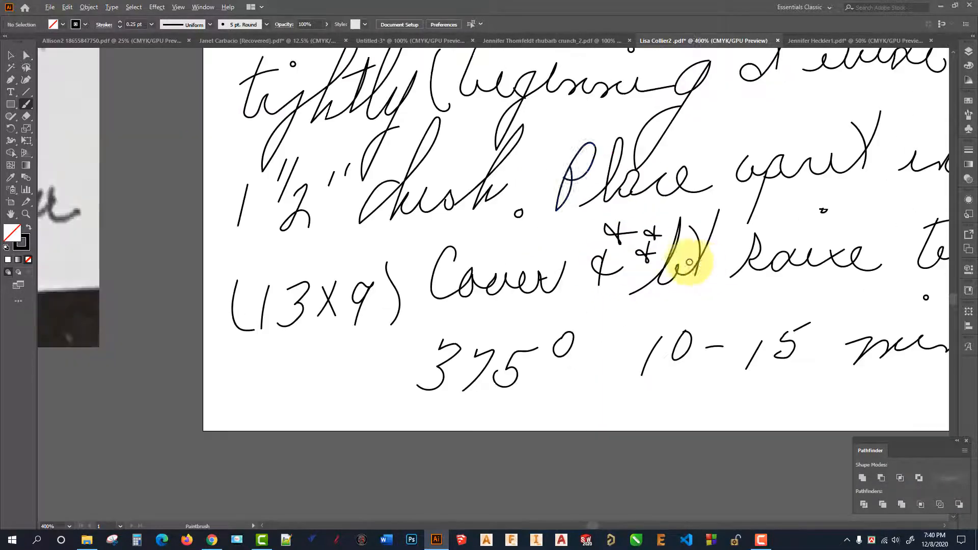
pyautogui.scroll(-1, 762, 250)
pyautogui.scroll(2, 706, 230)
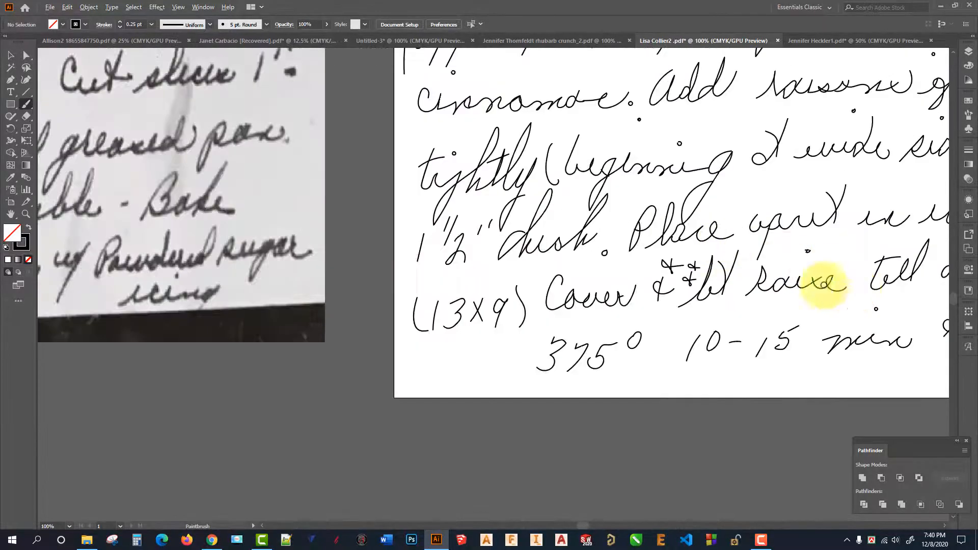
pyautogui.scroll(2, 587, 298)
pyautogui.scroll(-4, 573, 295)
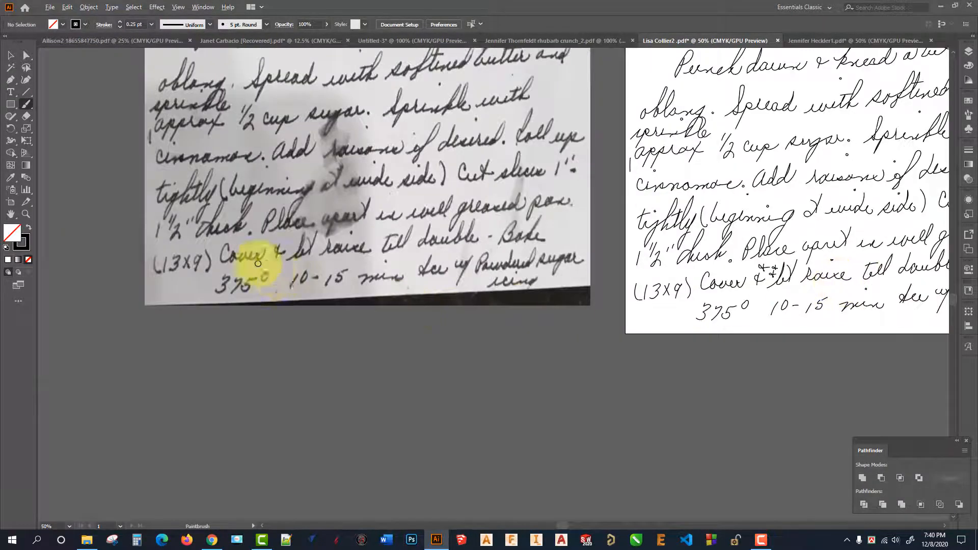
# Step: Paint an ampersand with the Paintbrush tool over the one after "Cover" near the bottom of the original recipe photo
pyautogui.scroll(2, 251, 448)
pyautogui.scroll(2, 317, 246)
pyautogui.moveTo(340, 220)
pyautogui.mouseDown()
pyautogui.moveTo(290, 212)
pyautogui.moveTo(316, 236)
pyautogui.moveTo(323, 185)
pyautogui.moveTo(350, 218)
pyautogui.mouseUp()
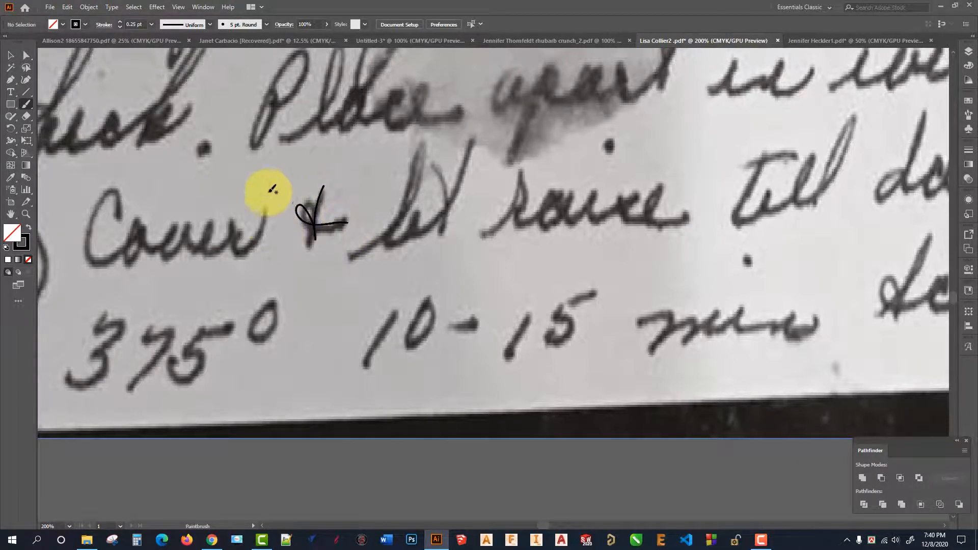
pyautogui.scroll(-4, 316, 237)
pyautogui.scroll(3, 482, 209)
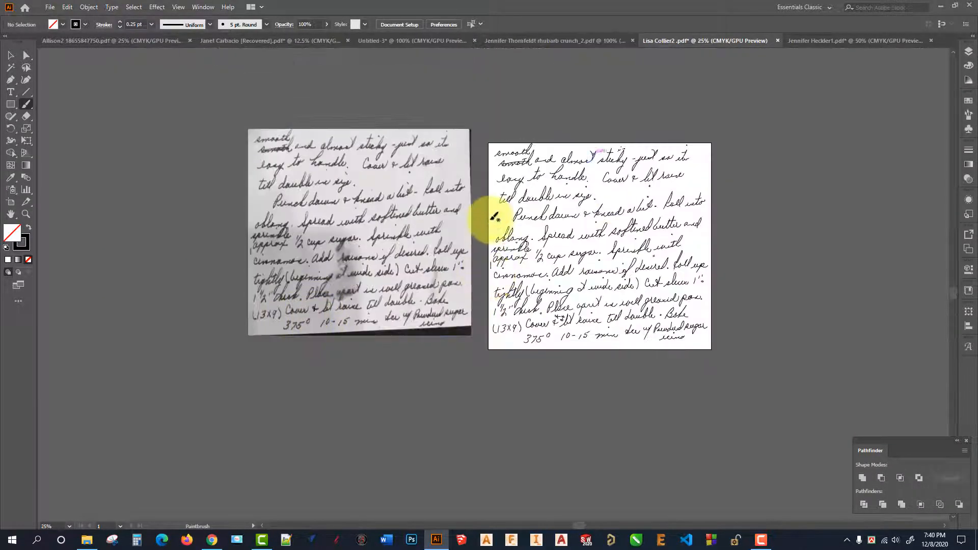
pyautogui.scroll(1, 703, 226)
pyautogui.scroll(1, 686, 234)
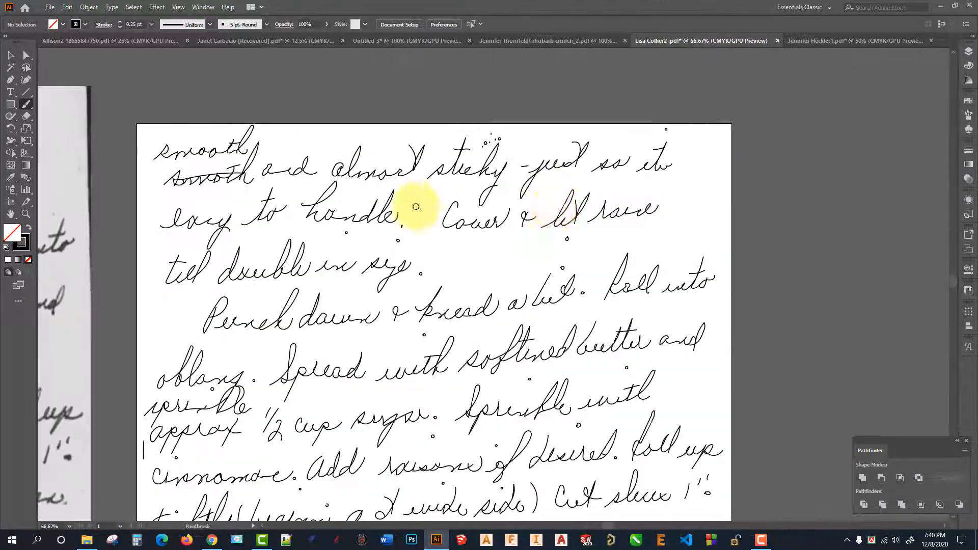
# Step: Switch to the "Homemade Noodles" recipe document and move the typed "RECIPE" heading just above the printed one in the photo
pyautogui.click(839, 41)
pyautogui.scroll(-3, 362, 163)
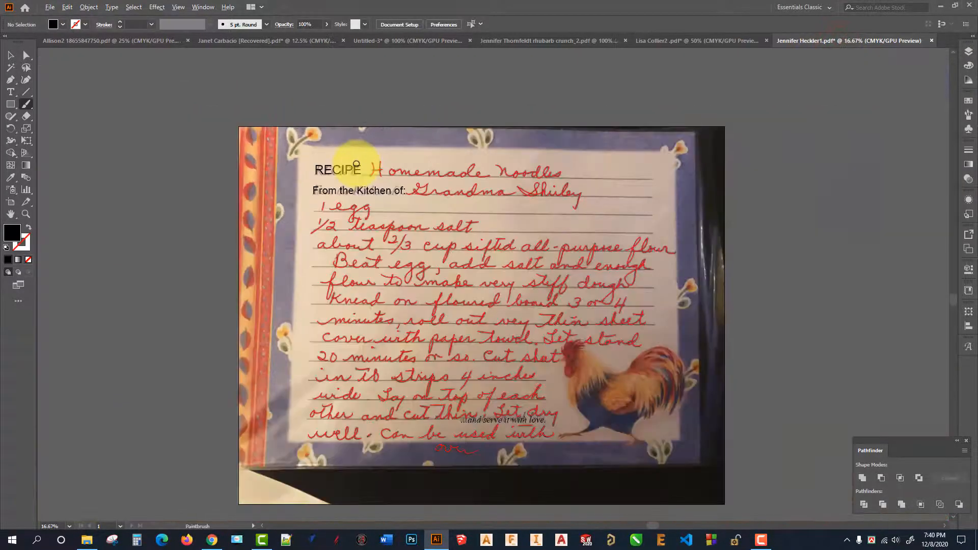
pyautogui.scroll(3, 356, 160)
pyautogui.scroll(3, 429, 341)
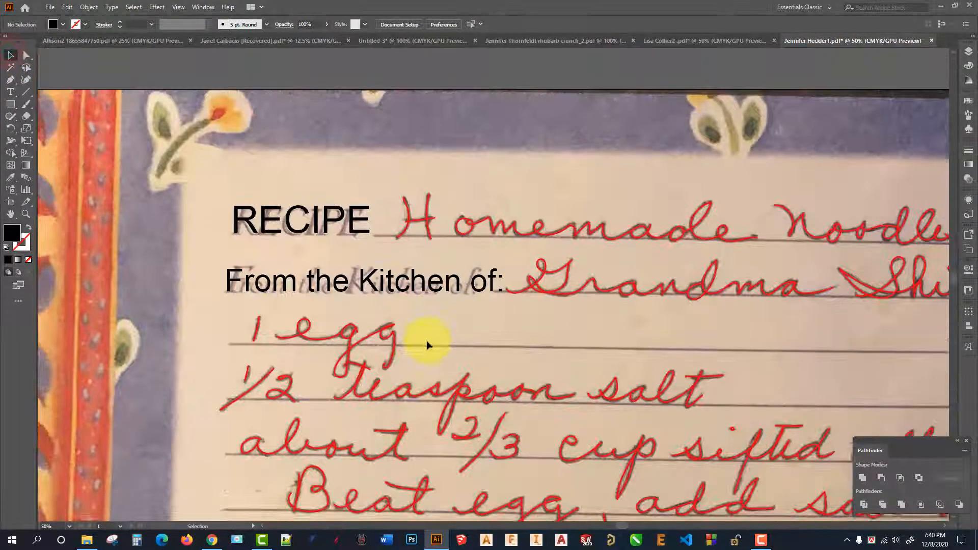
pyautogui.moveTo(322, 141); pyautogui.dragTo(310, 247)
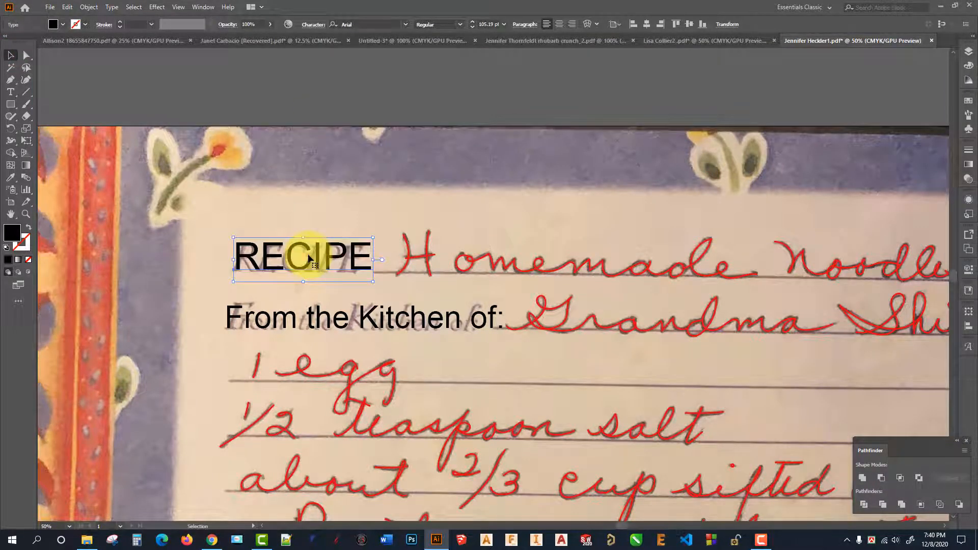
pyautogui.moveTo(309, 257); pyautogui.dragTo(328, 197)
pyautogui.moveTo(335, 322); pyautogui.dragTo(291, 323)
pyautogui.click(475, 138)
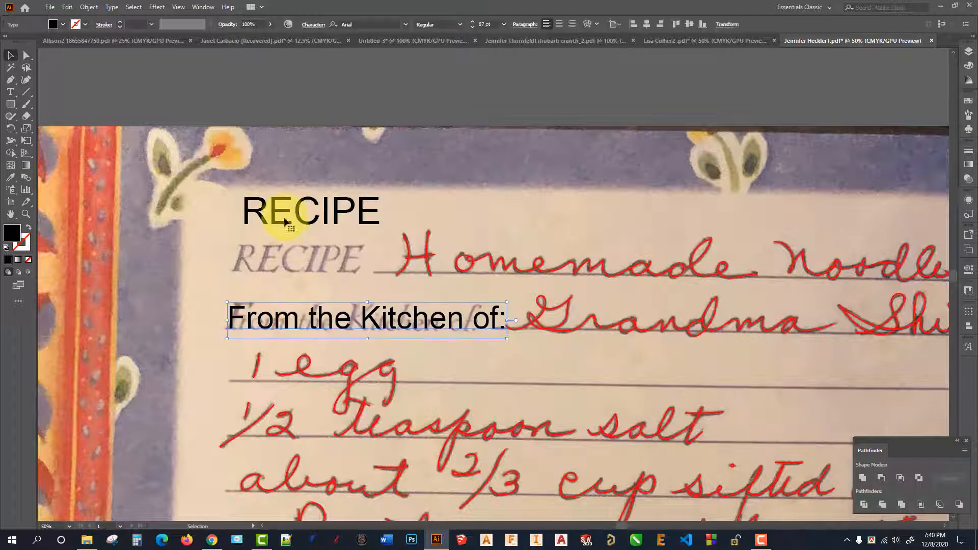
# Step: Set the typed "From the Kitchen of:" line in Times New Roman Bold Italic
pyautogui.click(281, 213)
pyautogui.click(294, 329)
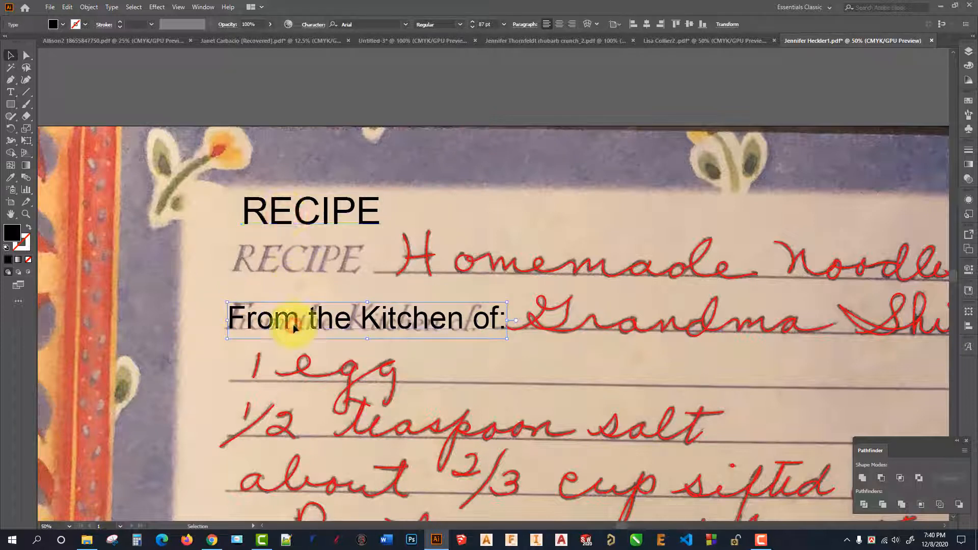
pyautogui.click(374, 23)
pyautogui.write('tim')
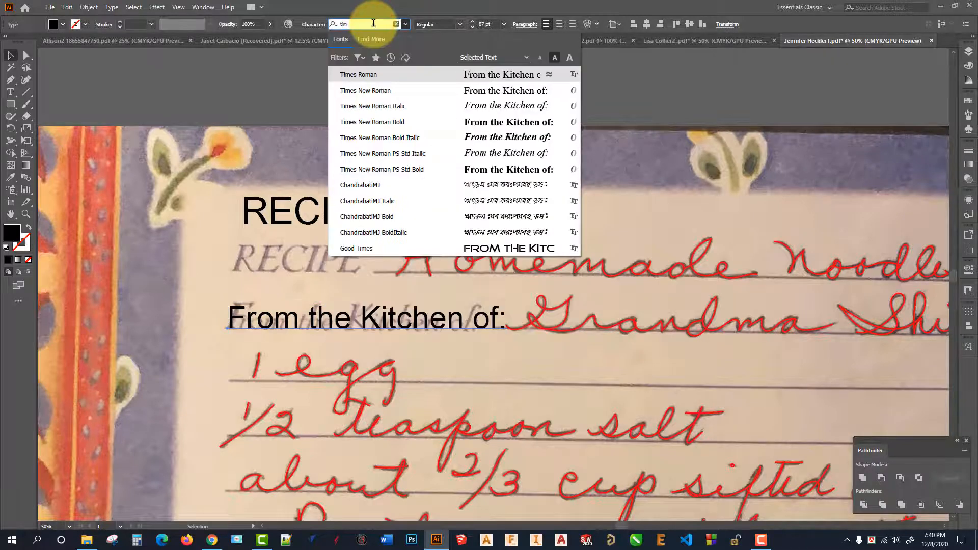
pyautogui.click(383, 90)
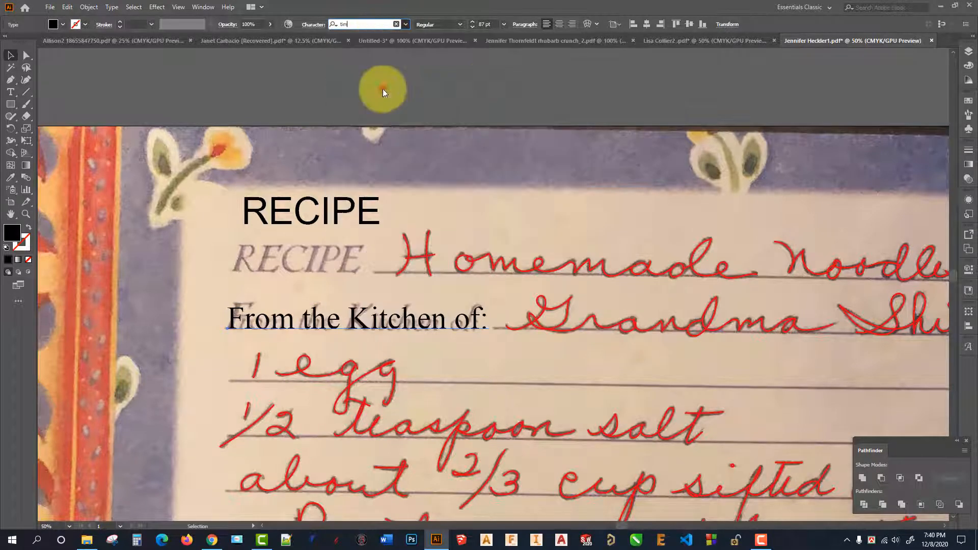
pyautogui.click(460, 28)
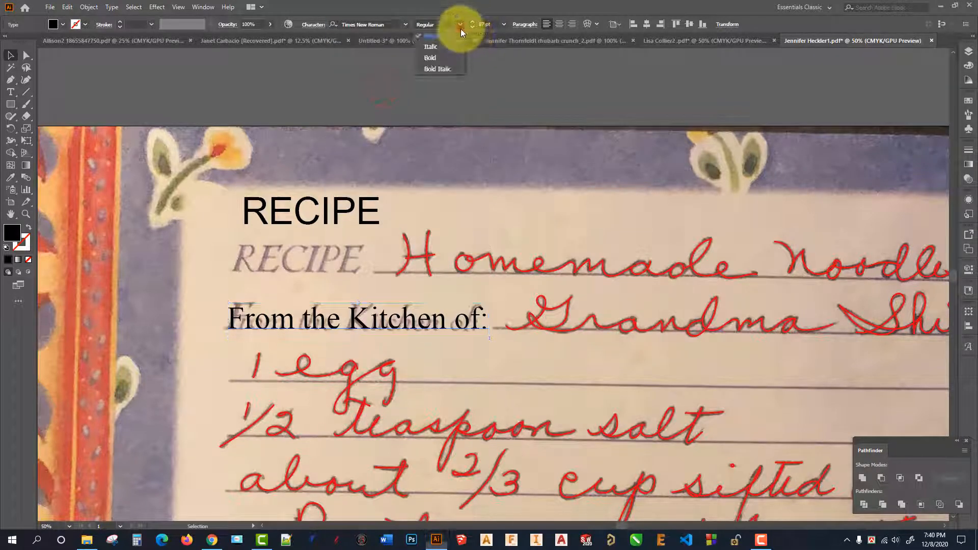
pyautogui.click(448, 69)
# Step: Move the typed "RECIPE" heading back over the printed one and copy the formatting of "From the Kitchen of:" to it with the Eyedropper
pyautogui.moveTo(308, 218); pyautogui.dragTo(304, 265)
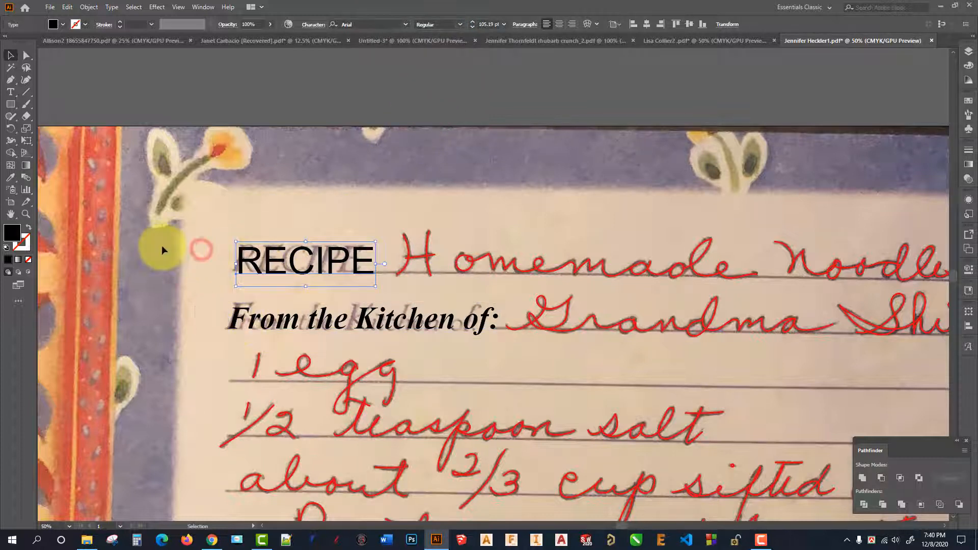
pyautogui.click(10, 178)
pyautogui.click(312, 315)
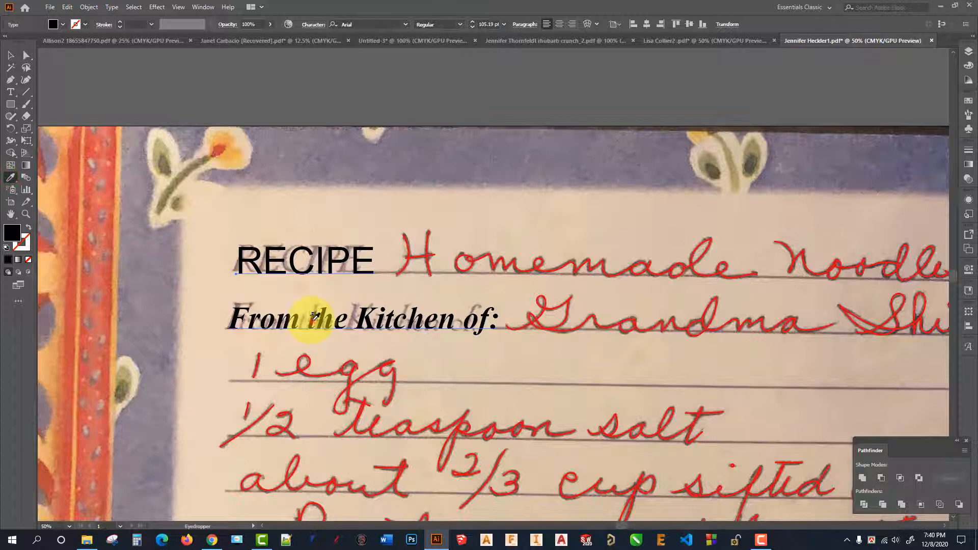
pyautogui.click(10, 55)
pyautogui.click(289, 177)
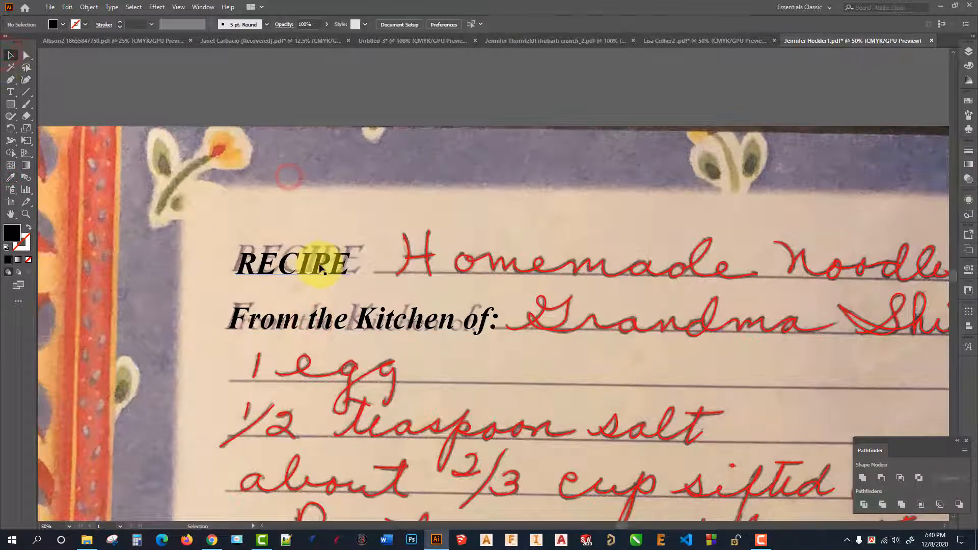
# Step: Enlarge the typed "RECIPE" heading to about 103 pt and align it over the printed heading
pyautogui.click(320, 268)
pyautogui.moveTo(349, 249); pyautogui.dragTo(372, 240)
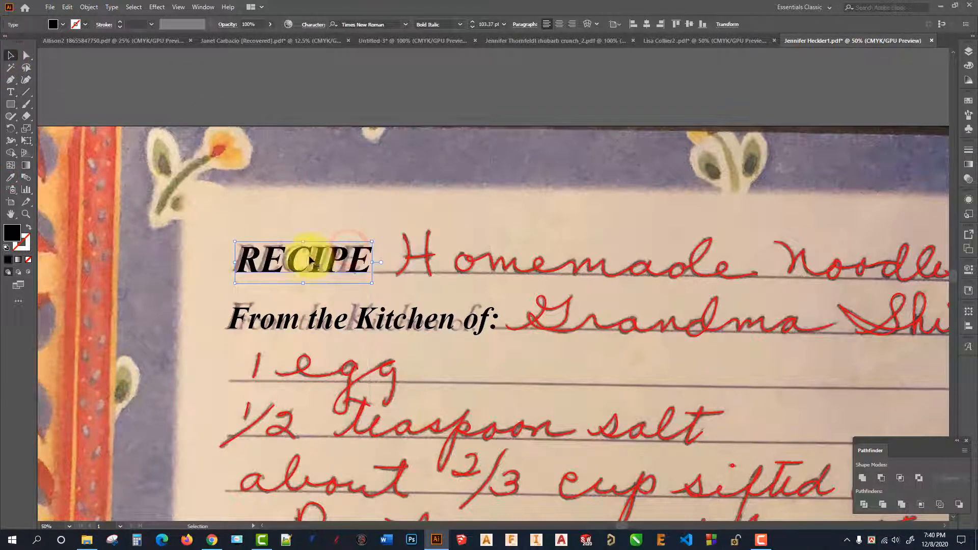
pyautogui.moveTo(310, 258); pyautogui.dragTo(304, 258)
pyautogui.click(299, 196)
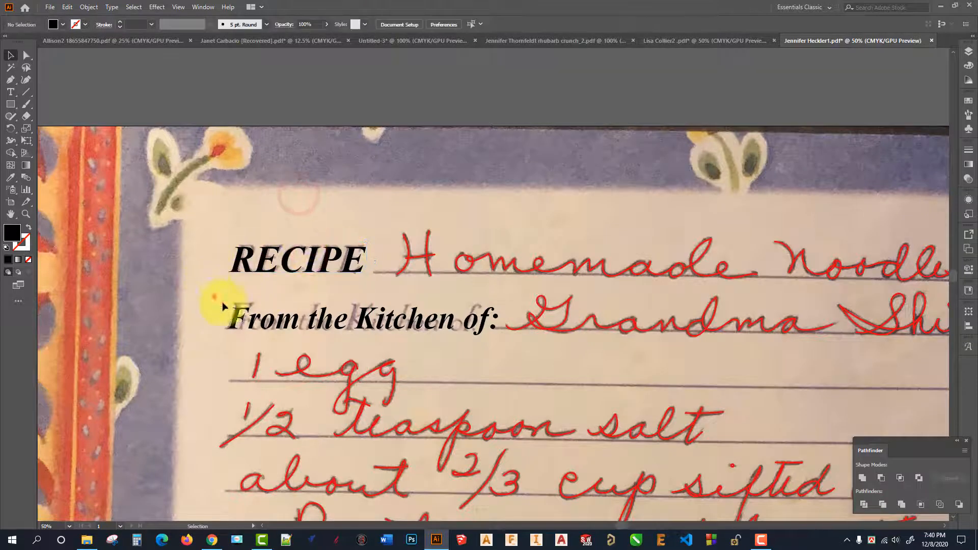
# Step: Copy the formatting of the "RECIPE" heading to the "From the Kitchen of:" line with the Eyedropper
pyautogui.click(222, 301)
pyautogui.click(10, 177)
pyautogui.click(244, 259)
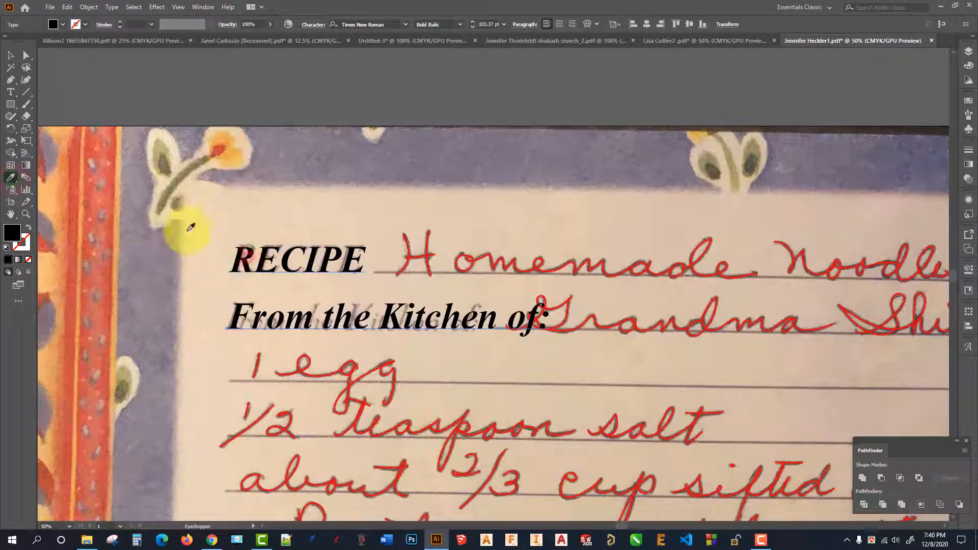
pyautogui.click(10, 55)
pyautogui.click(306, 101)
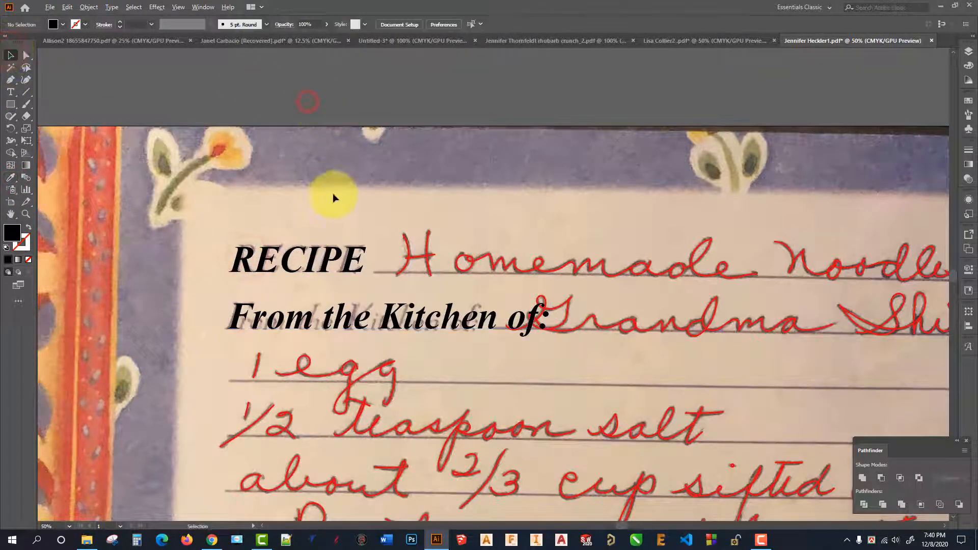
# Step: Shift the typed "RECIPE" and "From the Kitchen of:" lines left, away from the traced handwriting
pyautogui.scroll(-4, 333, 193)
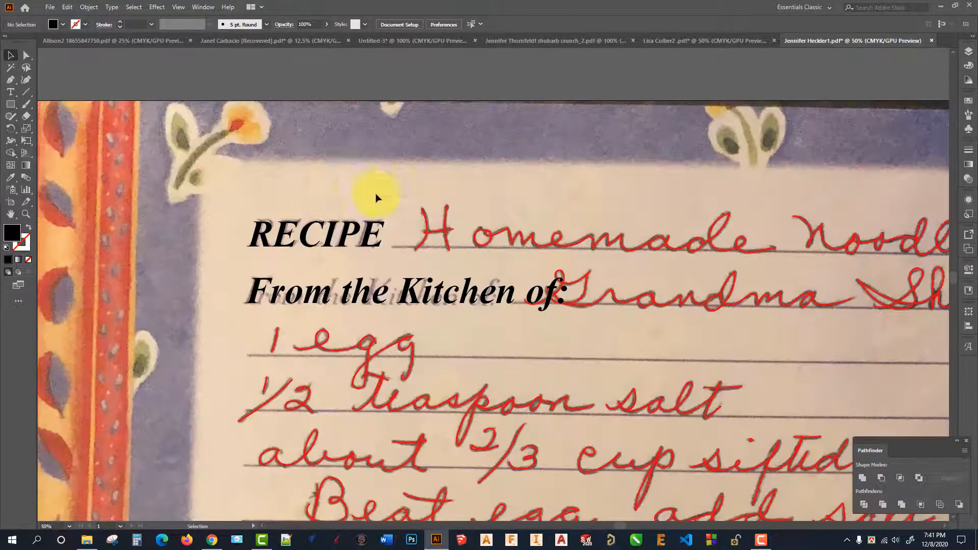
pyautogui.scroll(2, 356, 166)
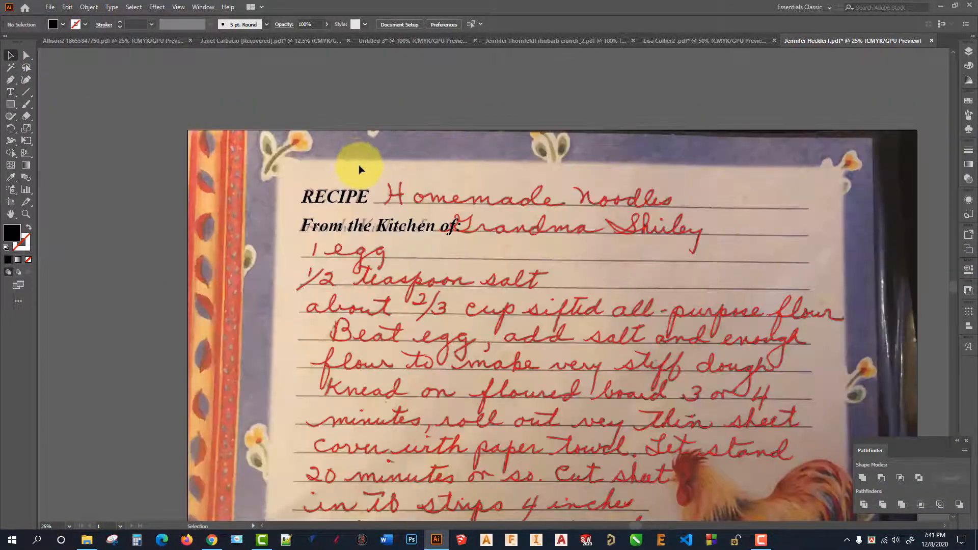
pyautogui.scroll(2, 343, 258)
pyautogui.scroll(1, 266, 219)
pyautogui.moveTo(309, 273); pyautogui.dragTo(279, 270)
pyautogui.click(490, 97)
pyautogui.moveTo(349, 271); pyautogui.dragTo(324, 271)
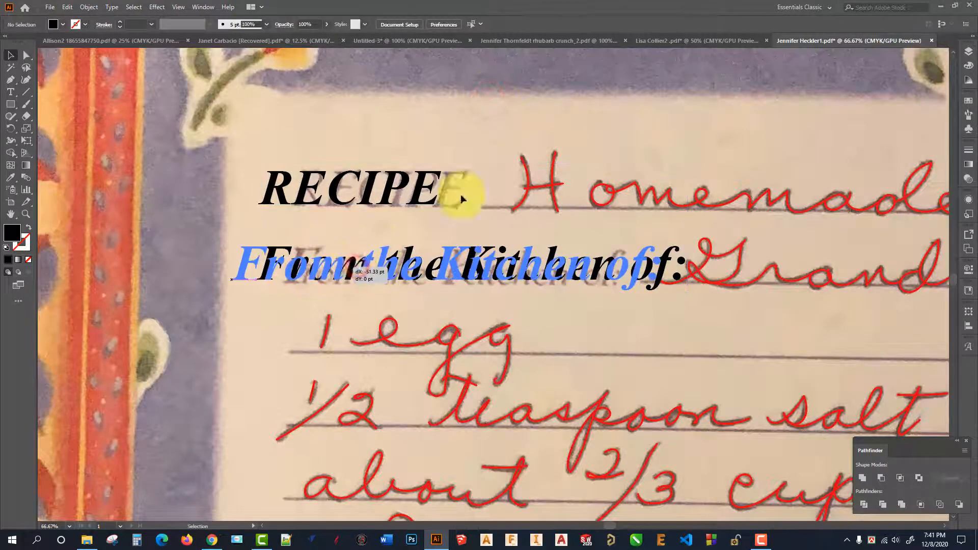
pyautogui.click(587, 102)
pyautogui.moveTo(240, 146); pyautogui.dragTo(300, 223)
pyautogui.moveTo(304, 195); pyautogui.dragTo(283, 194)
pyautogui.click(346, 140)
# Step: Reduce the "RECIPE" and "From the Kitchen of:" lines to 98 pt together and nudge both slightly right
pyautogui.moveTo(297, 121); pyautogui.dragTo(356, 267)
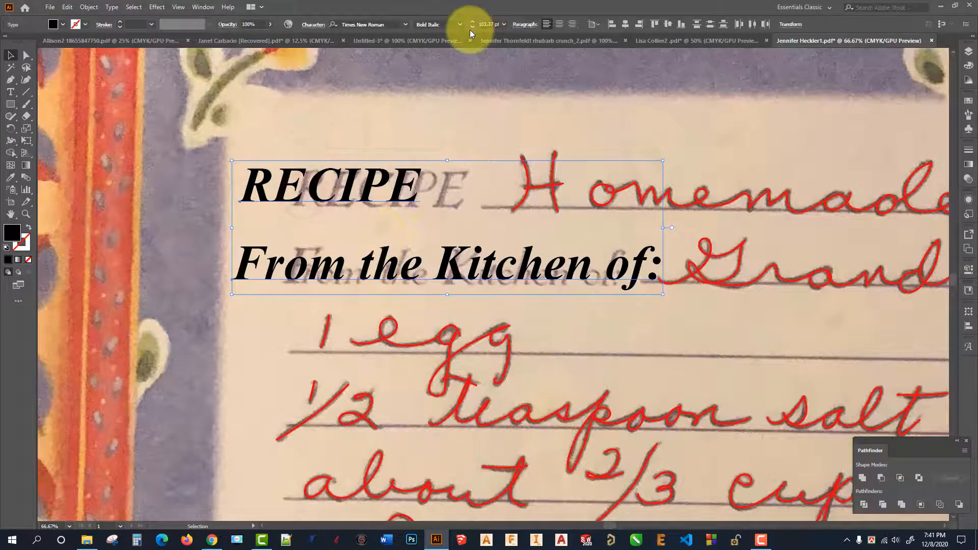
pyautogui.click(473, 28)
pyautogui.click(472, 28)
pyautogui.click(472, 29)
pyautogui.click(472, 29)
pyautogui.click(473, 29)
pyautogui.click(473, 29)
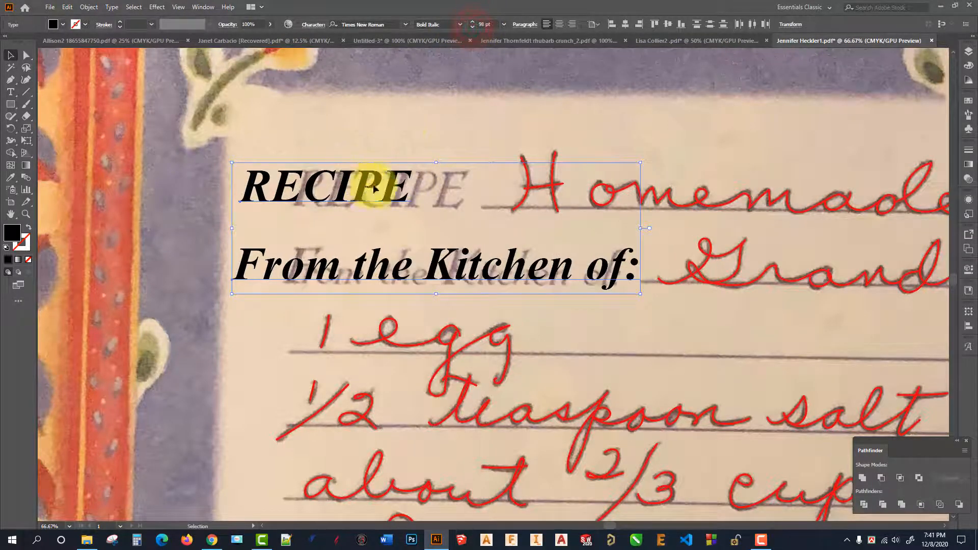
pyautogui.moveTo(374, 185); pyautogui.dragTo(392, 185)
pyautogui.click(432, 126)
# Step: Pull the traced stroke in "Homemade" below the photographed lettering to compare the two, and undo the move
pyautogui.scroll(-5, 380, 153)
pyautogui.scroll(2, 503, 190)
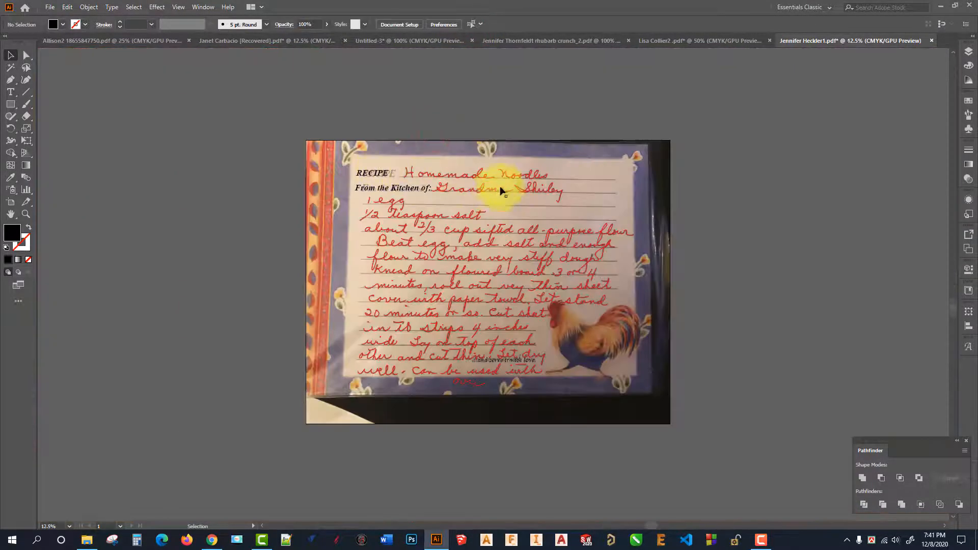
pyautogui.scroll(5, 463, 179)
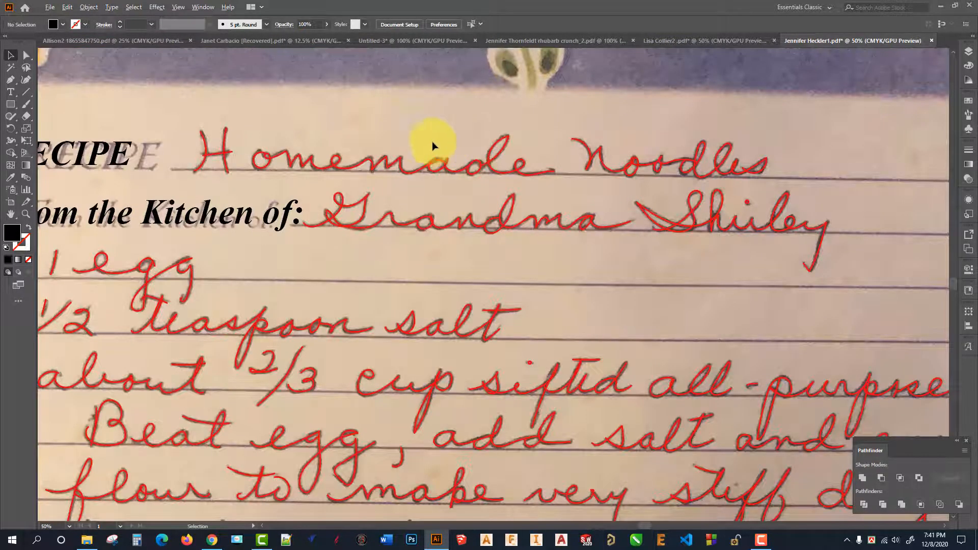
pyautogui.scroll(1, 432, 141)
pyautogui.scroll(4, 353, 166)
pyautogui.moveTo(443, 197); pyautogui.dragTo(446, 247)
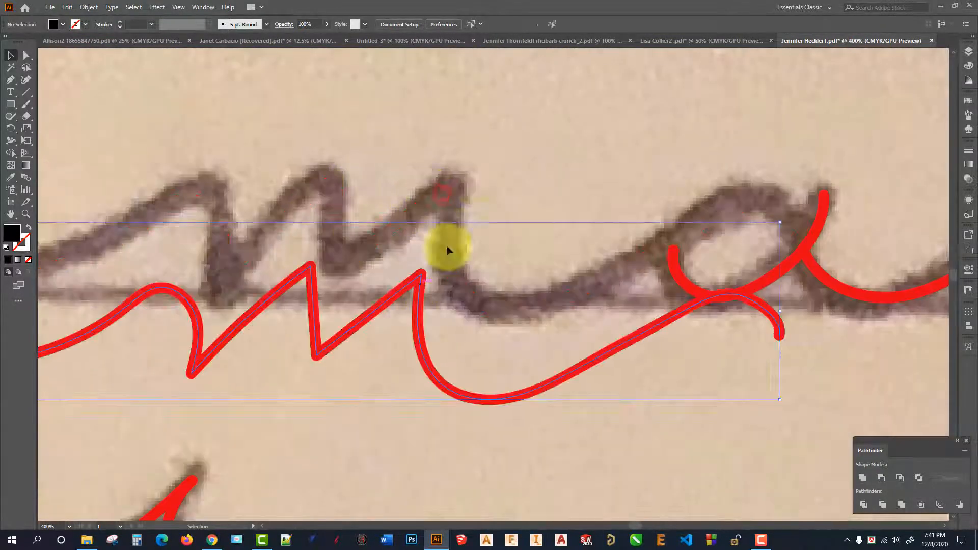
pyautogui.scroll(-2, 507, 159)
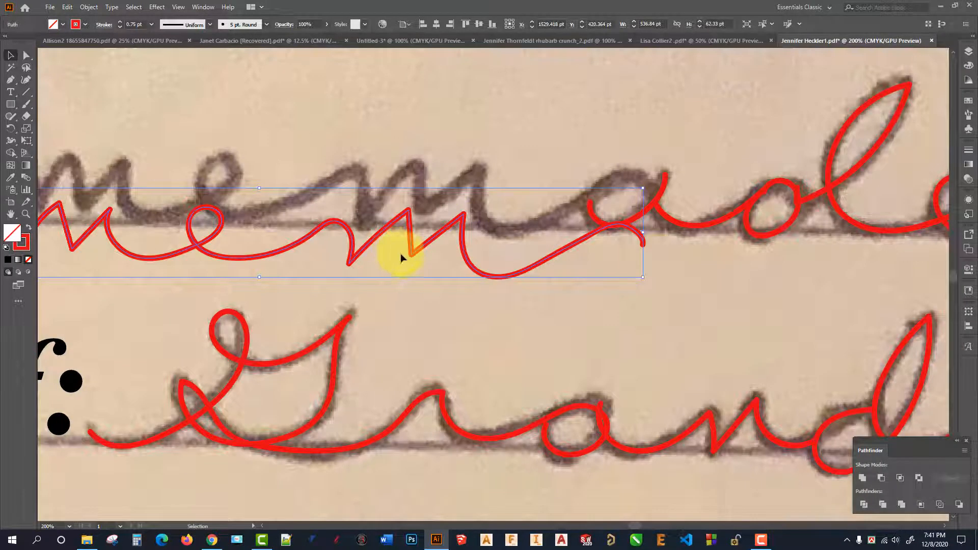
pyautogui.hotkey('ctrl', 'z')
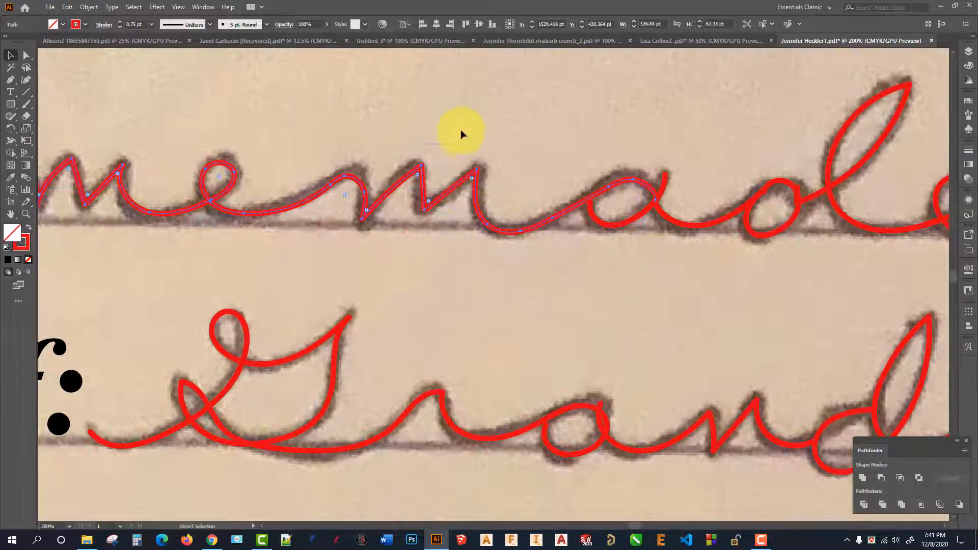
pyautogui.click(463, 130)
pyautogui.click(138, 111)
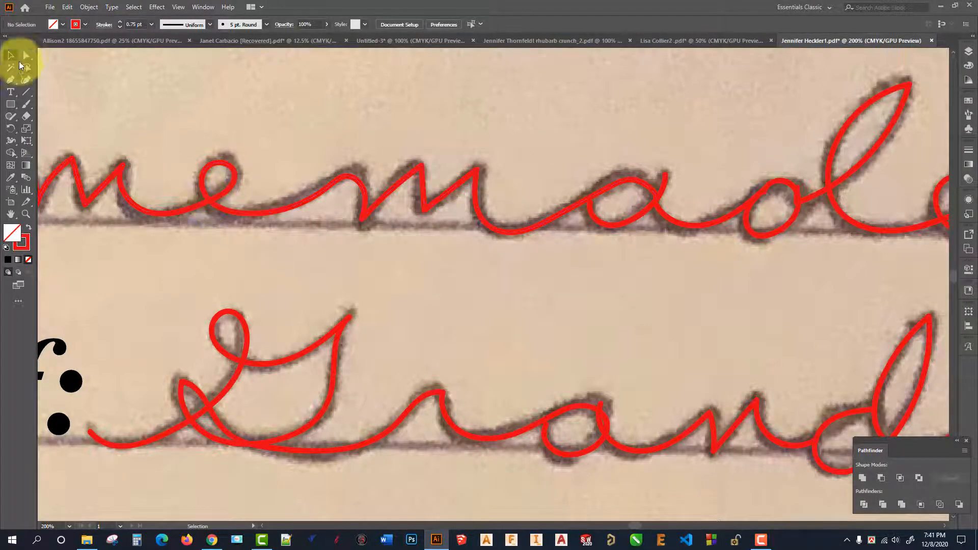
# Step: Round the first two sharp peaks of the first "m" in the traced "Homemade" with a corner radius of 2.98 pt
pyautogui.click(26, 55)
pyautogui.scroll(-3, 341, 168)
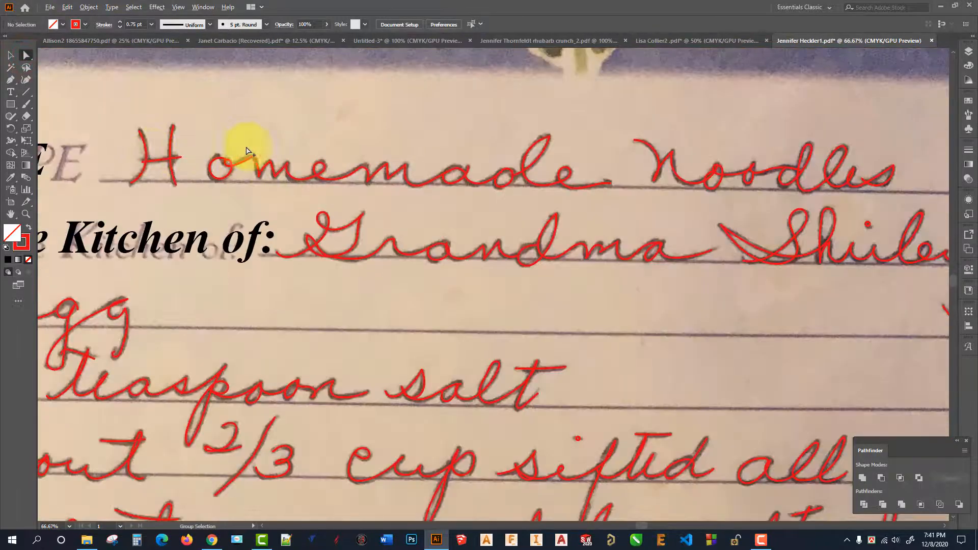
pyautogui.scroll(3, 338, 180)
pyautogui.scroll(1, 338, 181)
pyautogui.click(190, 120)
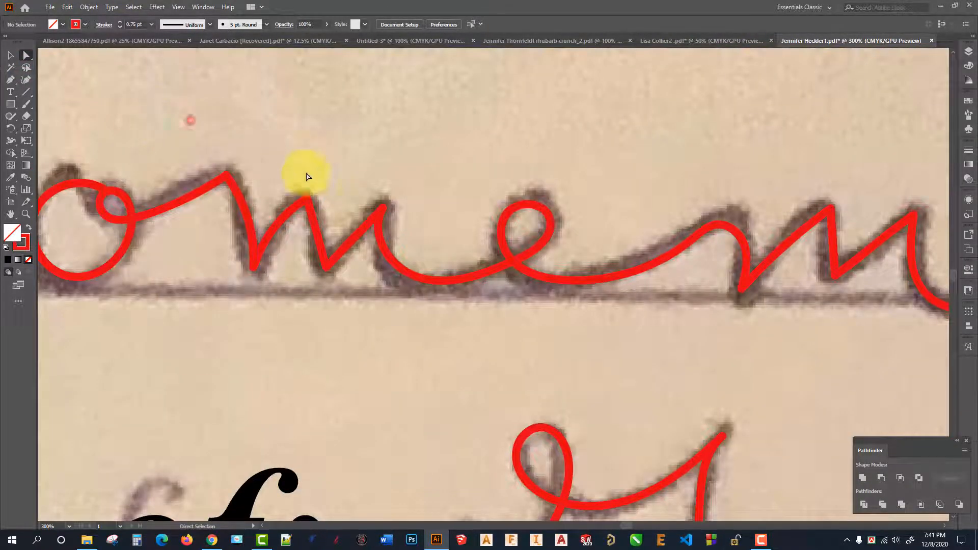
pyautogui.moveTo(406, 211); pyautogui.dragTo(338, 219)
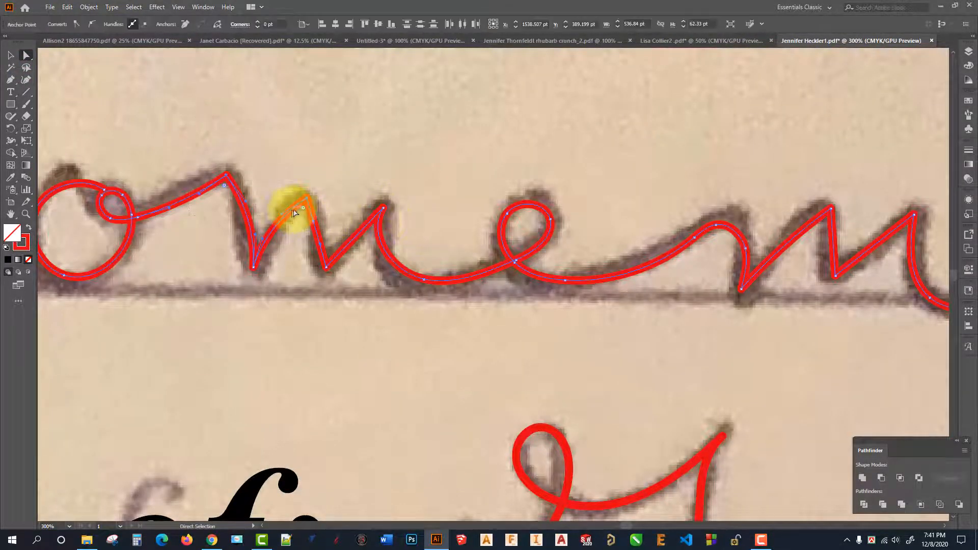
pyautogui.click(339, 168)
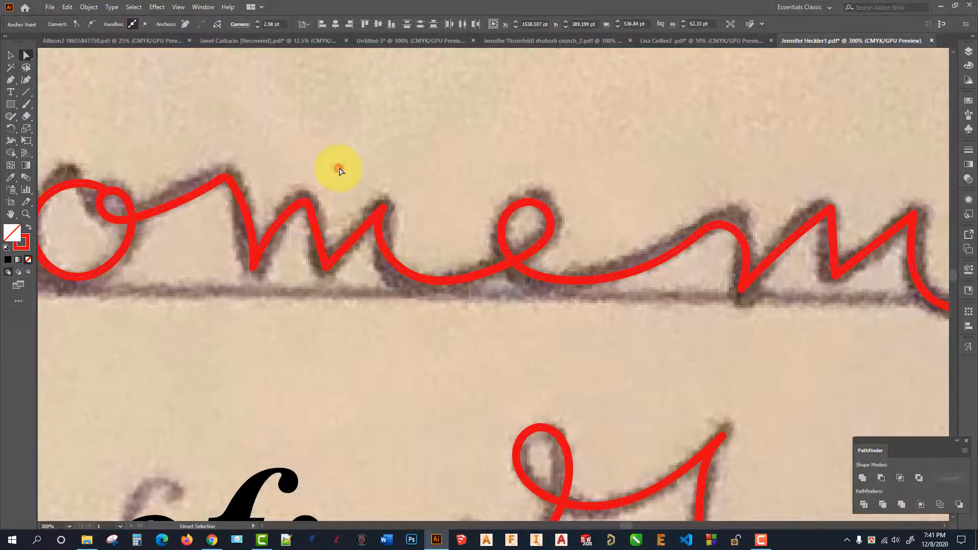
# Step: Round the two sharp bottom corners of the first "m" in the traced "Homemade" with a 0.37 pt radius
pyautogui.keyDown('alt'); pyautogui.scroll(-2, 326, 173); pyautogui.keyUp('alt')
pyautogui.scroll(2, 314, 179)
pyautogui.moveTo(293, 262); pyautogui.dragTo(224, 232)
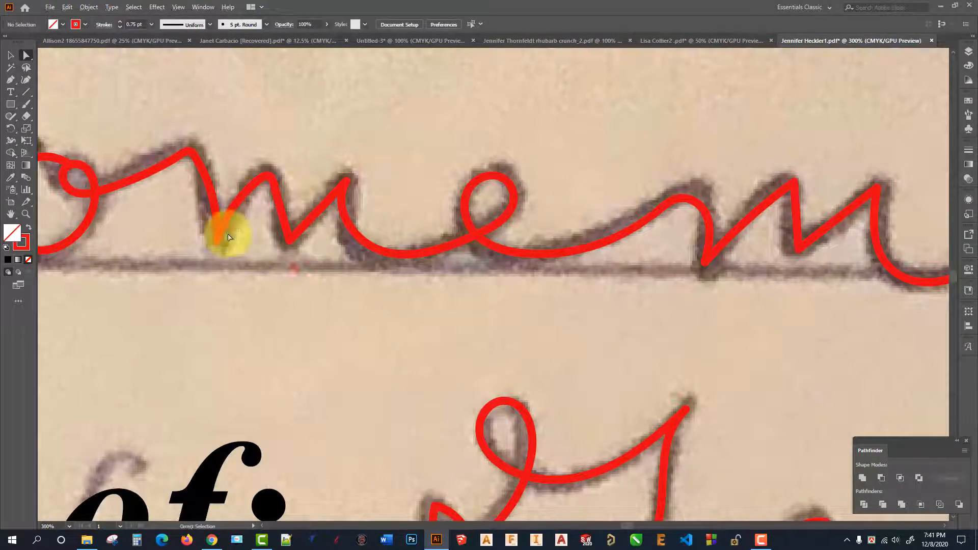
pyautogui.moveTo(291, 263); pyautogui.dragTo(169, 221)
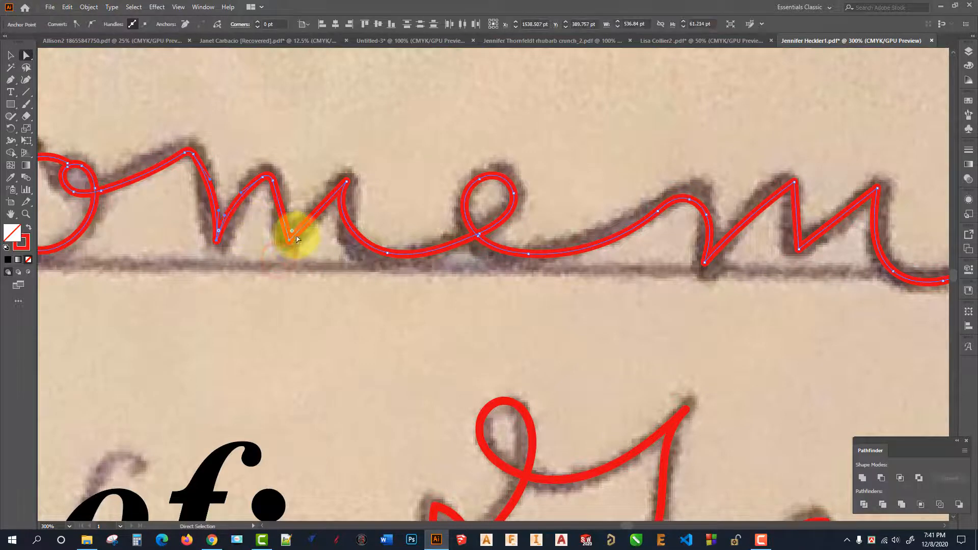
pyautogui.moveTo(292, 234); pyautogui.dragTo(303, 239)
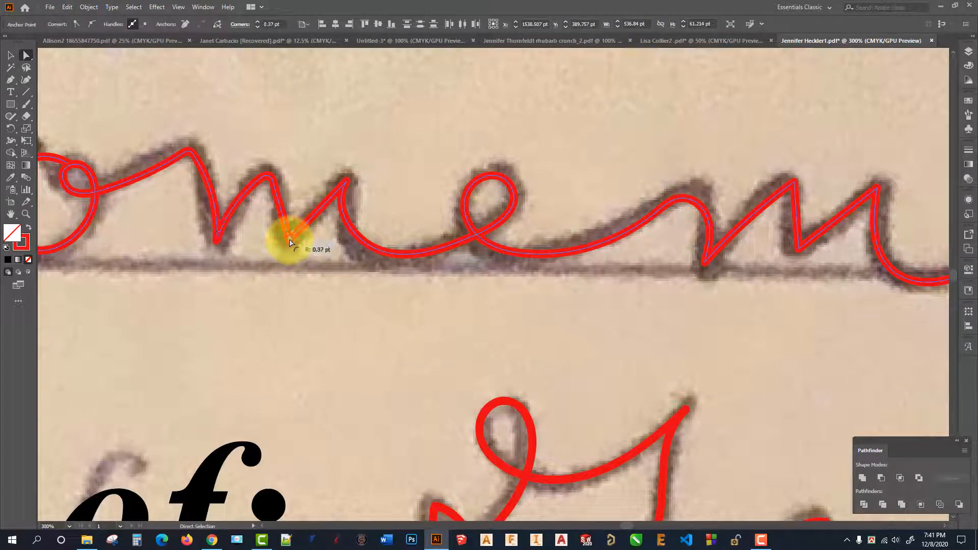
pyautogui.click(320, 272)
# Step: Round the last two sharp peaks and the bottom corner between them in the second "m" of the traced "Homemade"
pyautogui.scroll(-3, 229, 153)
pyautogui.scroll(4, 480, 153)
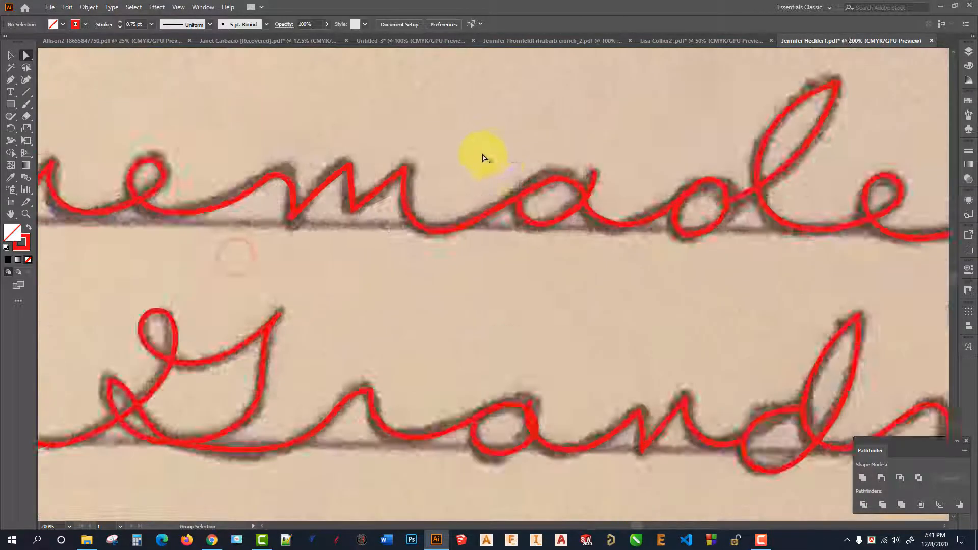
pyautogui.moveTo(267, 104); pyautogui.dragTo(469, 190)
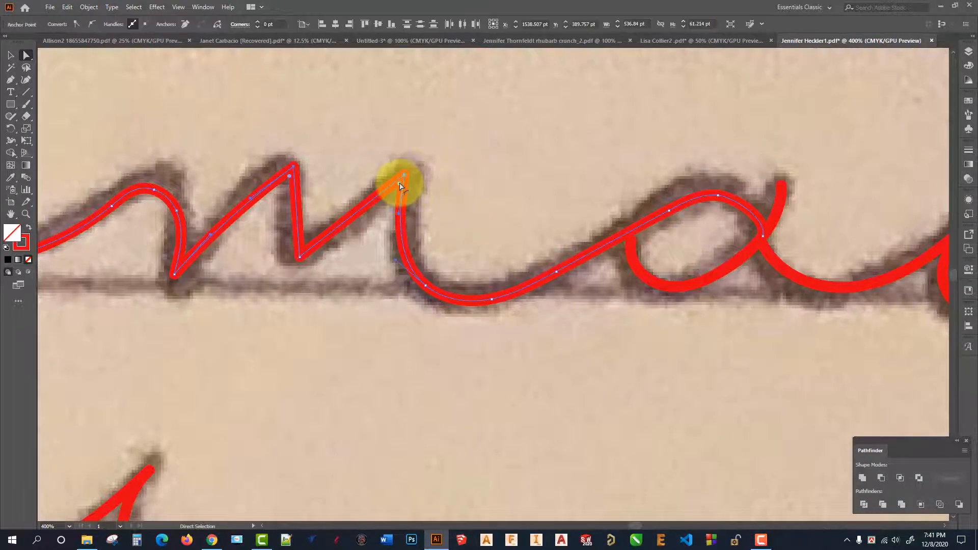
pyautogui.moveTo(400, 184); pyautogui.dragTo(402, 189)
pyautogui.click(450, 182)
pyautogui.moveTo(316, 273); pyautogui.dragTo(305, 245)
pyautogui.click(313, 273)
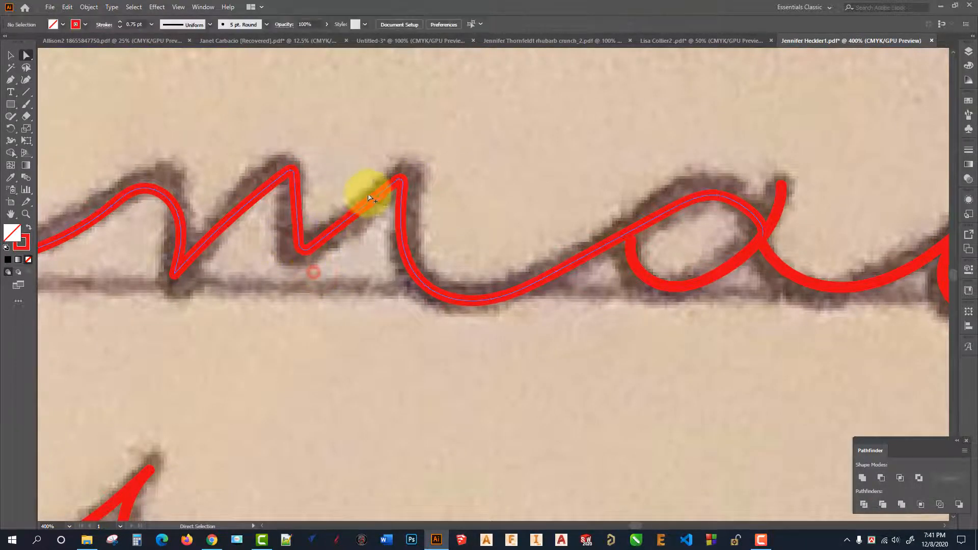
# Step: Round the pointed tip of the tall "d" loop in the traced "Homemade"
pyautogui.scroll(-2, 375, 198)
pyautogui.scroll(1, 371, 198)
pyautogui.scroll(-1, 379, 225)
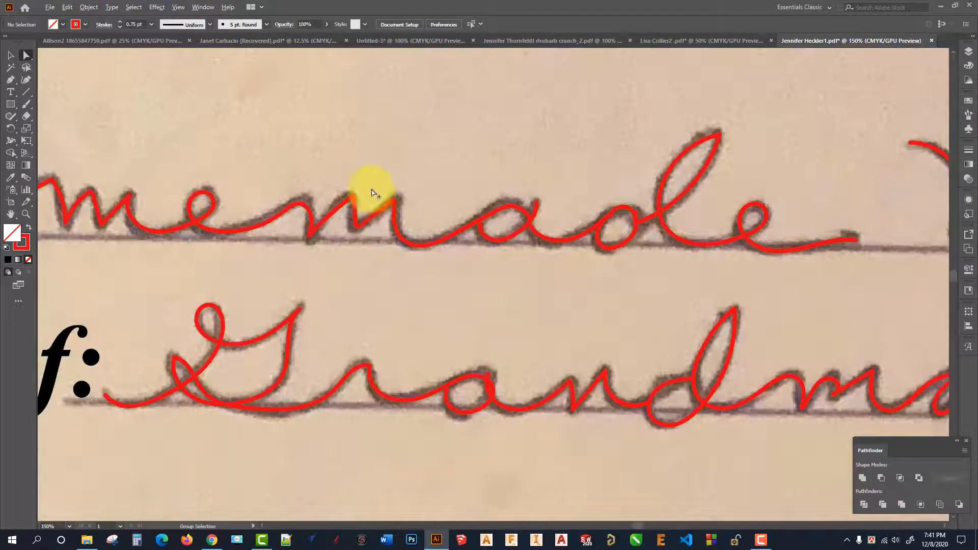
pyautogui.scroll(2, 793, 120)
pyautogui.click(592, 169)
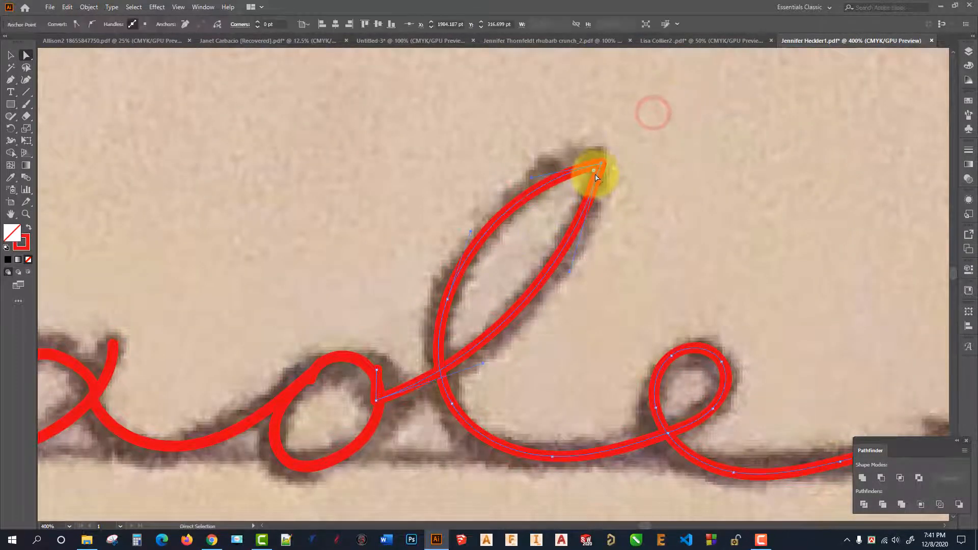
pyautogui.click(656, 176)
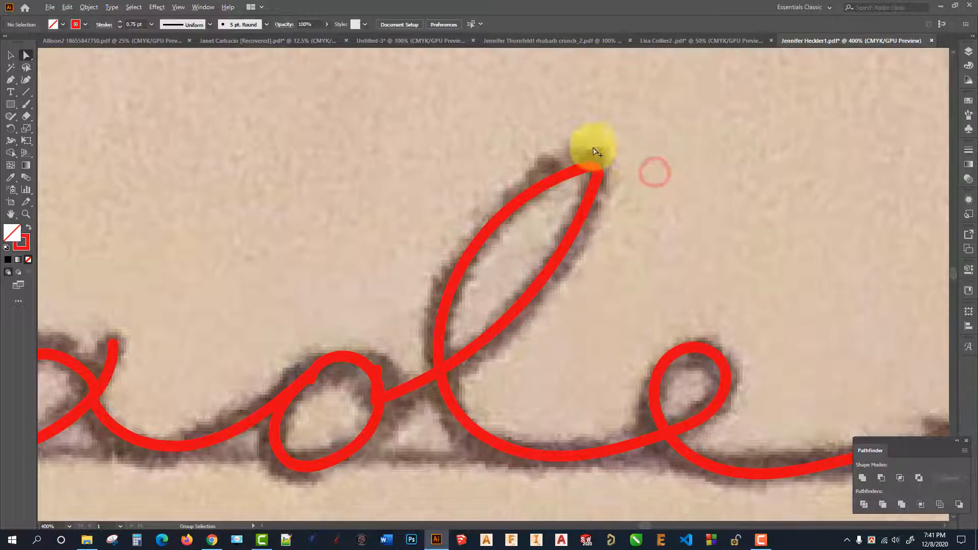
# Step: Round the second sharp peak of the "n" in the traced "Grandma"
pyautogui.scroll(-3, 505, 235)
pyautogui.scroll(1, 622, 202)
pyautogui.scroll(2, 474, 230)
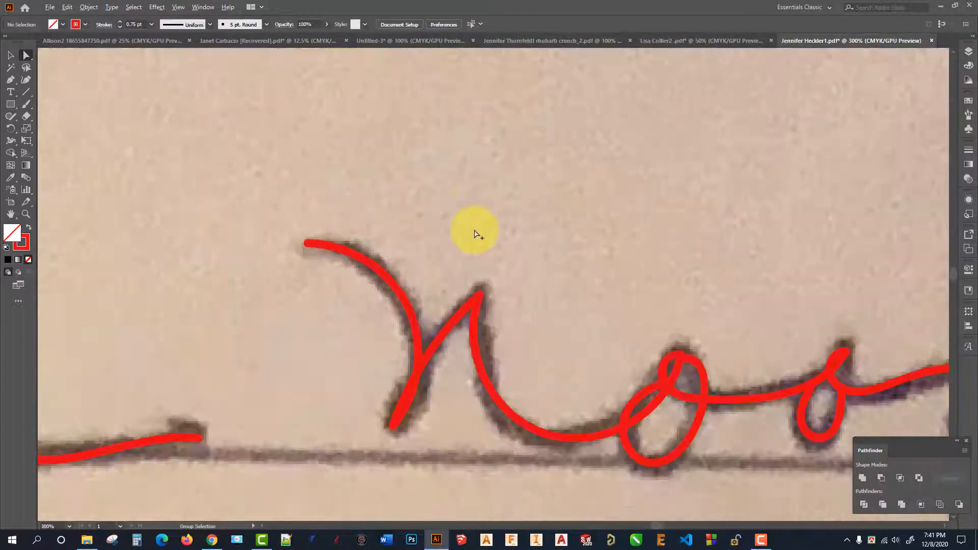
pyautogui.scroll(-3, 474, 209)
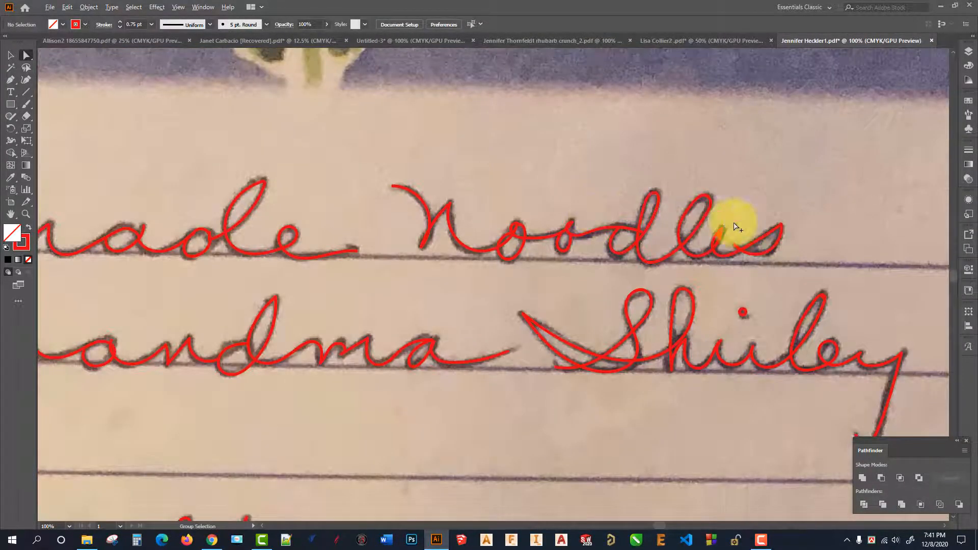
pyautogui.scroll(-1, 678, 176)
pyautogui.scroll(1, 437, 263)
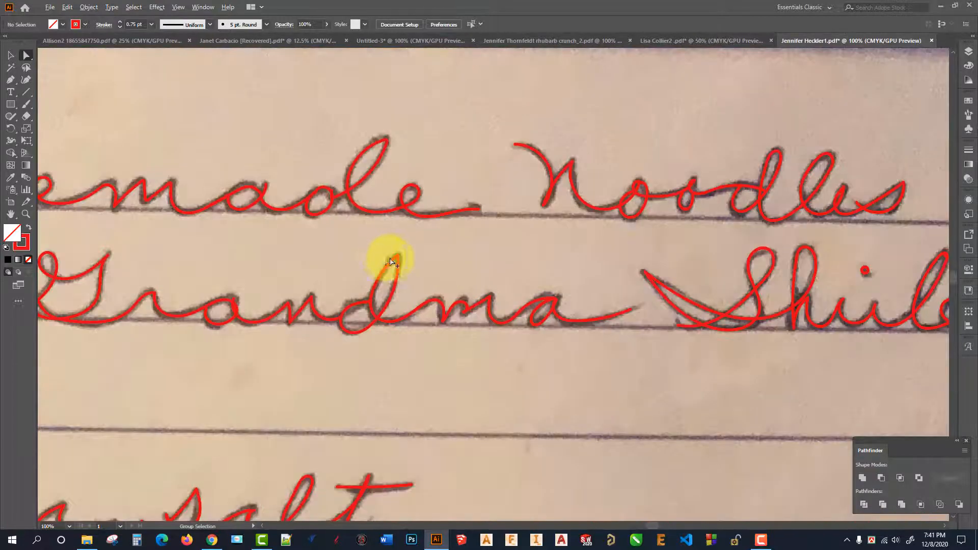
pyautogui.scroll(4, 403, 259)
pyautogui.moveTo(109, 353); pyautogui.dragTo(138, 387)
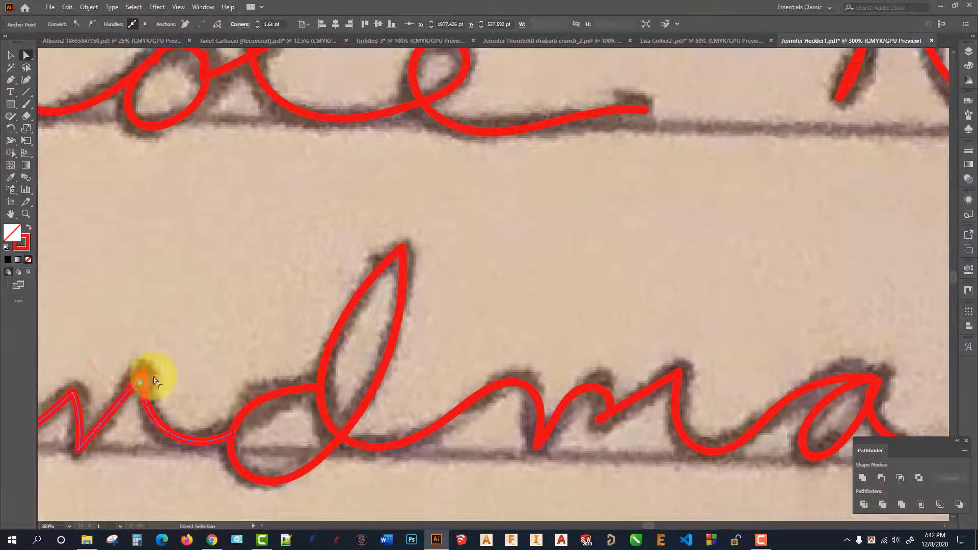
pyautogui.click(199, 367)
# Step: Round the pointed tip of the tall "d" loop in the traced "Grandma"
pyautogui.moveTo(391, 235); pyautogui.dragTo(450, 276)
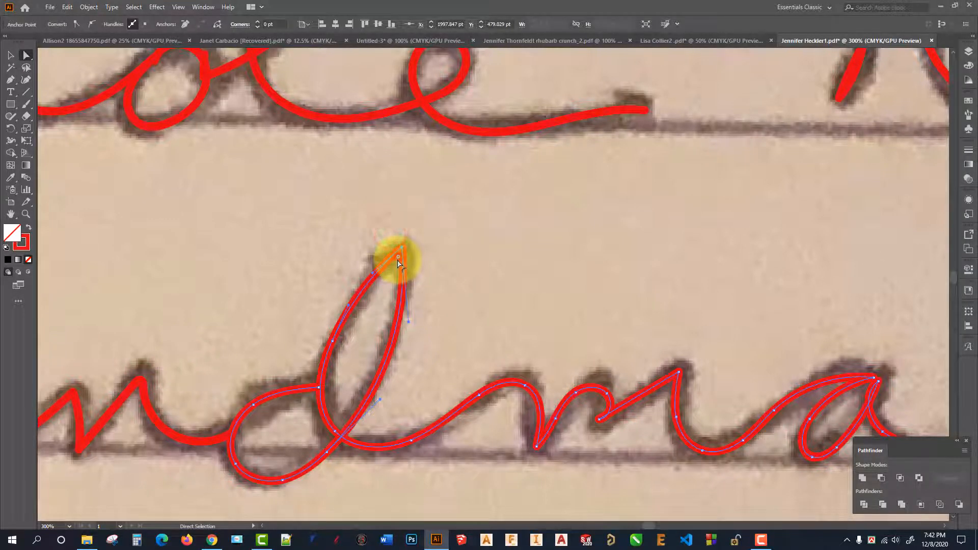
pyautogui.click(443, 252)
pyautogui.click(402, 250)
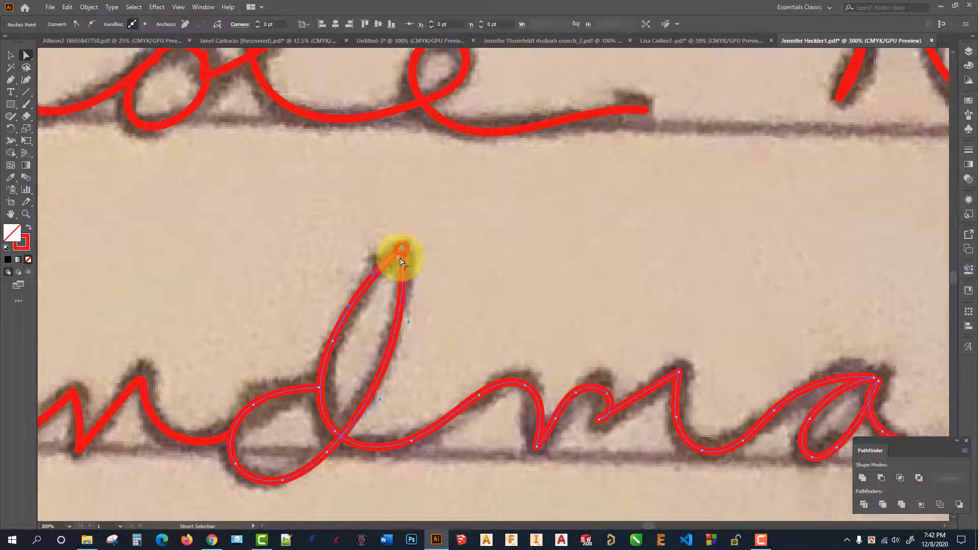
pyautogui.moveTo(398, 257); pyautogui.dragTo(397, 260)
pyautogui.click(458, 250)
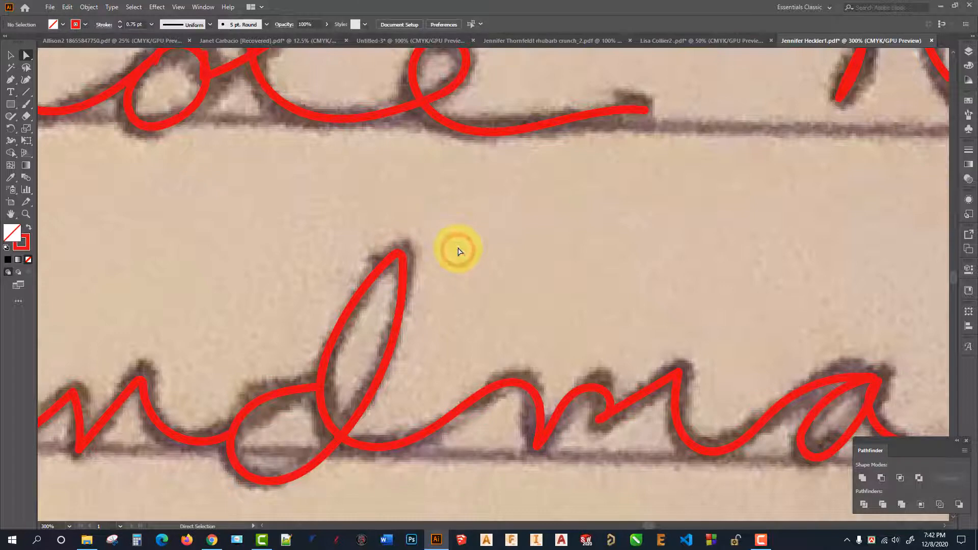
# Step: Round the sharp upper corner of the first "g" in the traced "egg" on the "Beat egg" line
pyautogui.keyDown('alt'); pyautogui.scroll(-2, 535, 225); pyautogui.keyUp('alt')
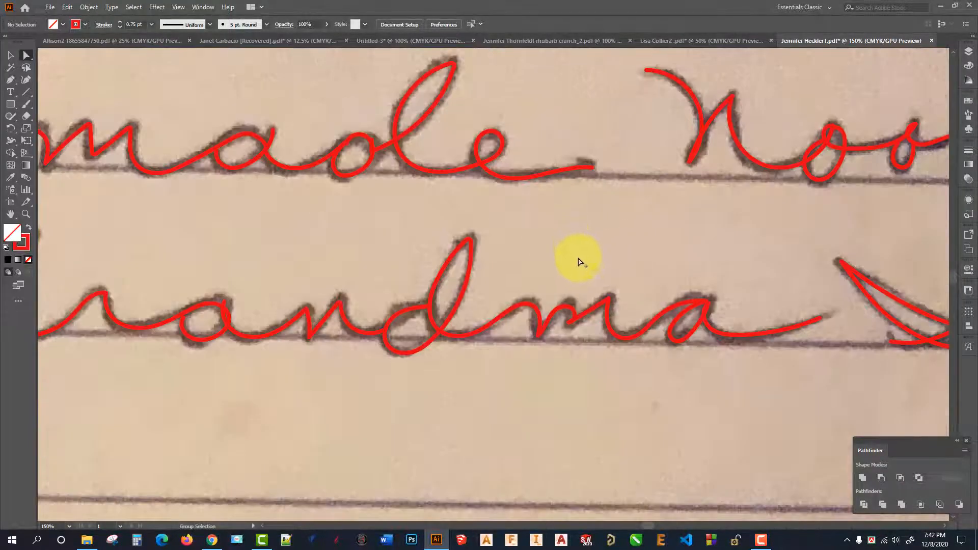
pyautogui.keyDown('alt'); pyautogui.scroll(-3, 574, 260); pyautogui.keyUp('alt')
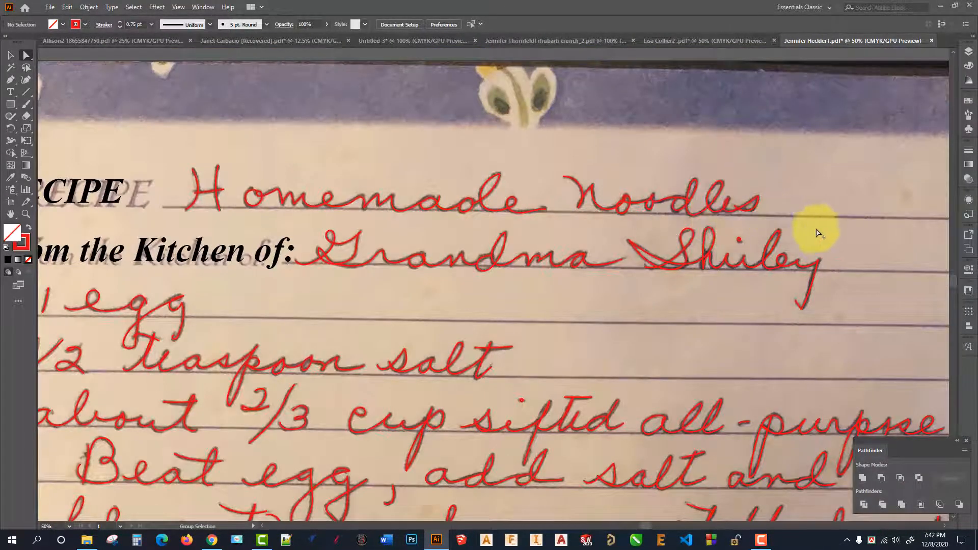
pyautogui.scroll(-3, 645, 187)
pyautogui.keyDown('alt'); pyautogui.scroll(-2, 557, 197); pyautogui.keyUp('alt')
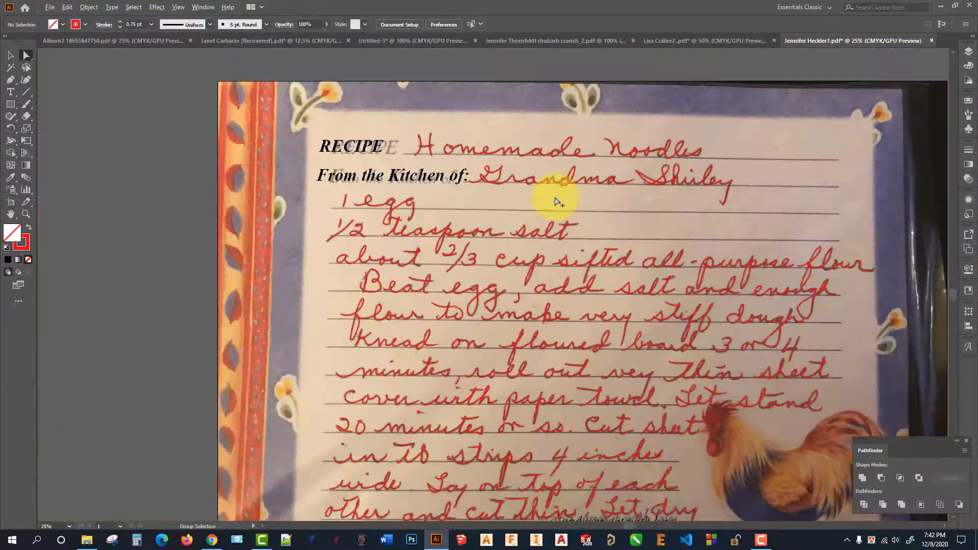
pyautogui.keyDown('alt'); pyautogui.scroll(2, 594, 212); pyautogui.keyUp('alt')
pyautogui.keyDown('alt'); pyautogui.scroll(3, 387, 367); pyautogui.keyUp('alt')
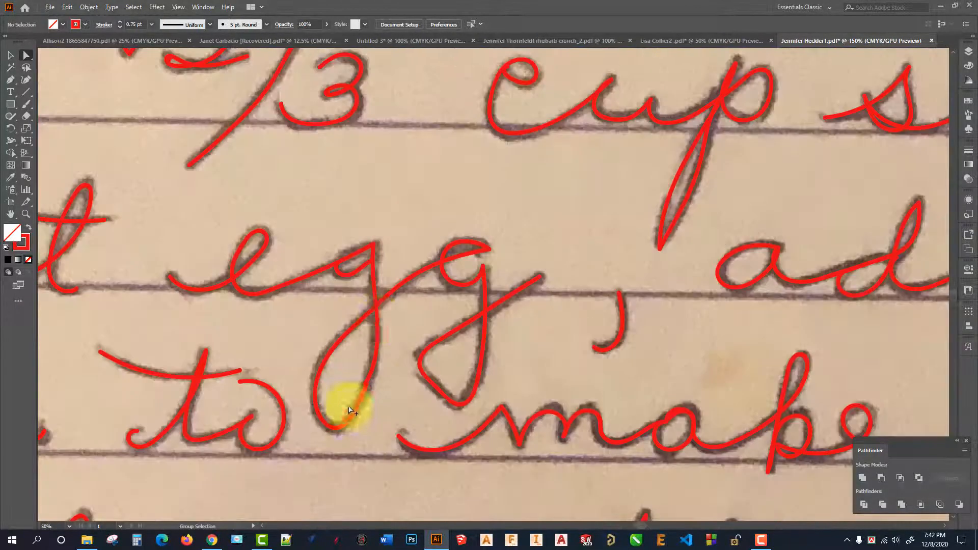
pyautogui.keyDown('alt'); pyautogui.scroll(2, 367, 242); pyautogui.keyUp('alt')
pyautogui.click(363, 261)
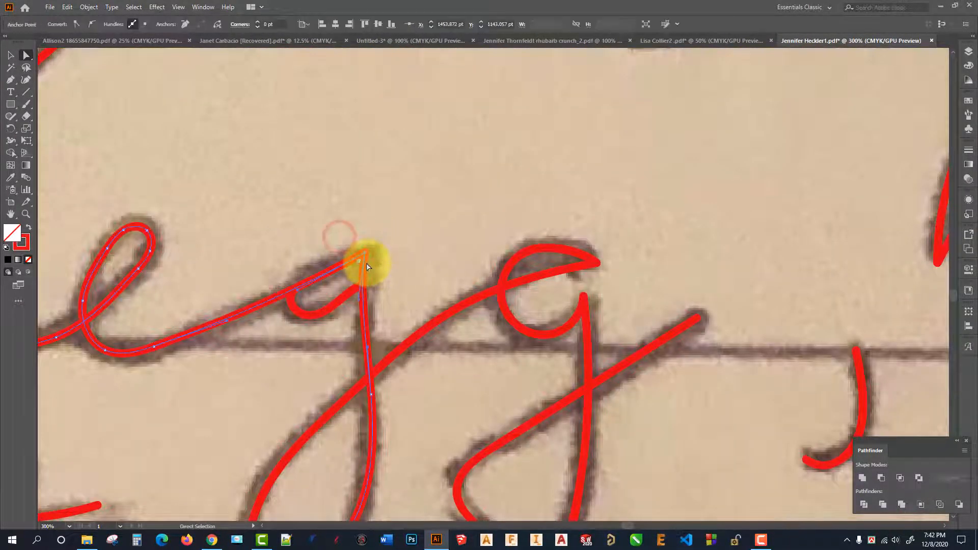
pyautogui.click(396, 254)
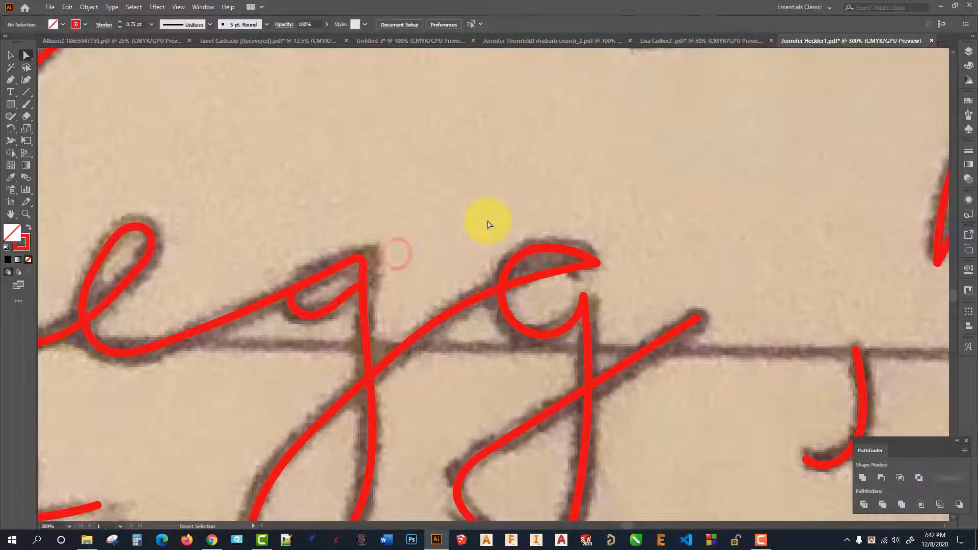
# Step: Examine the traced strokes in the remaining recipe lines for sharp corners and their fit to the photographed handwriting
pyautogui.keyDown('alt'); pyautogui.scroll(-4, 583, 212); pyautogui.keyUp('alt')
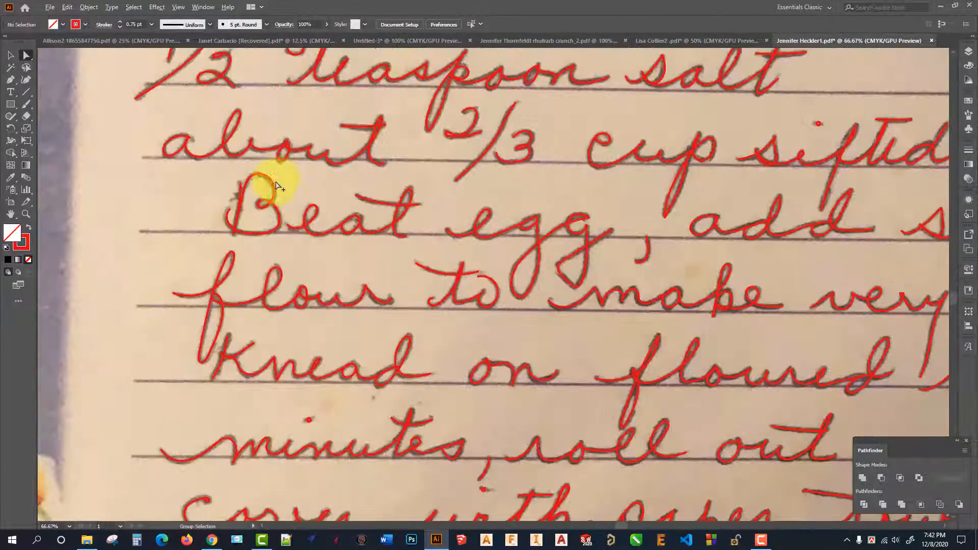
pyautogui.scroll(-4, 390, 372)
pyautogui.keyDown('alt'); pyautogui.scroll(3, 493, 316); pyautogui.keyUp('alt')
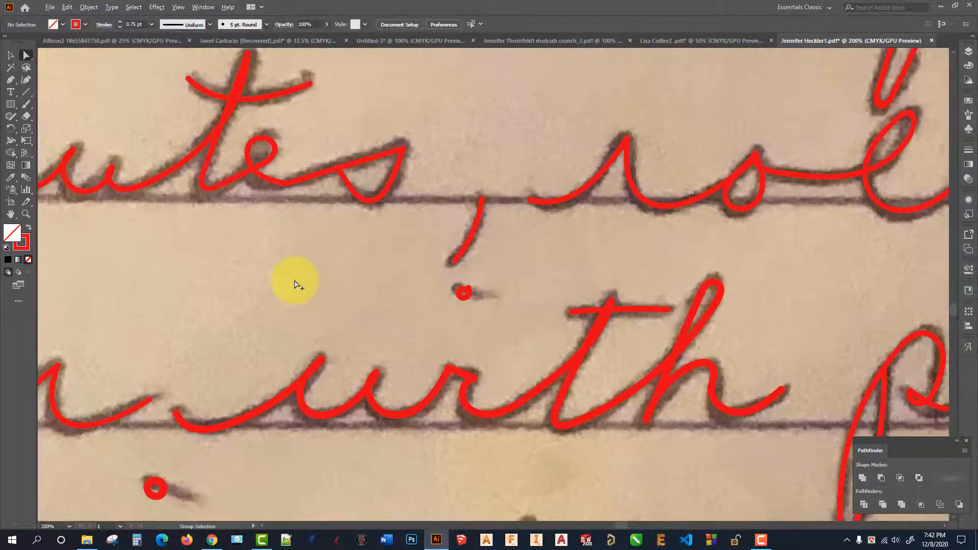
pyautogui.keyDown('alt'); pyautogui.scroll(-4, 465, 251); pyautogui.keyUp('alt')
pyautogui.keyDown('alt'); pyautogui.scroll(-2, 312, 234); pyautogui.keyUp('alt')
pyautogui.keyDown('alt'); pyautogui.scroll(2, 605, 229); pyautogui.keyUp('alt')
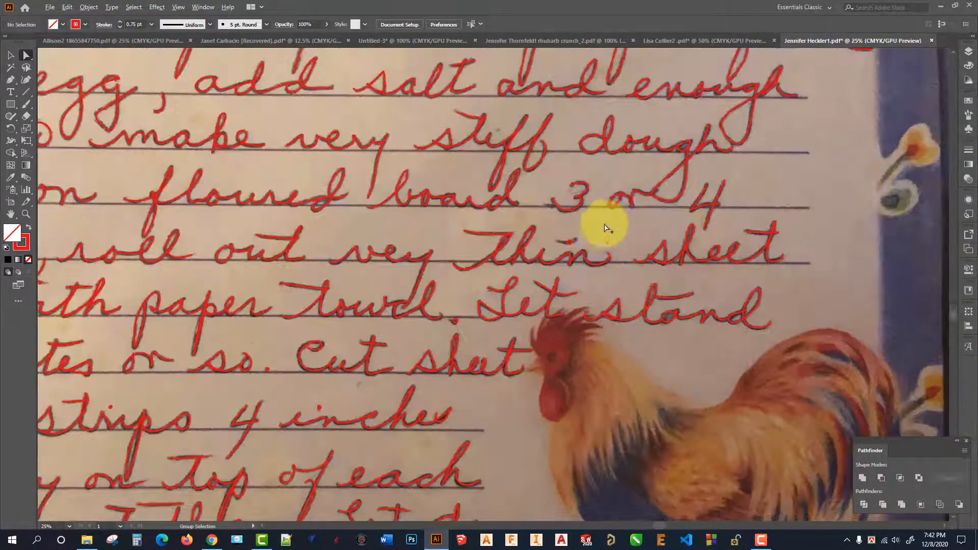
pyautogui.scroll(-1, 610, 219)
pyautogui.scroll(4, 619, 218)
pyautogui.scroll(2, 621, 230)
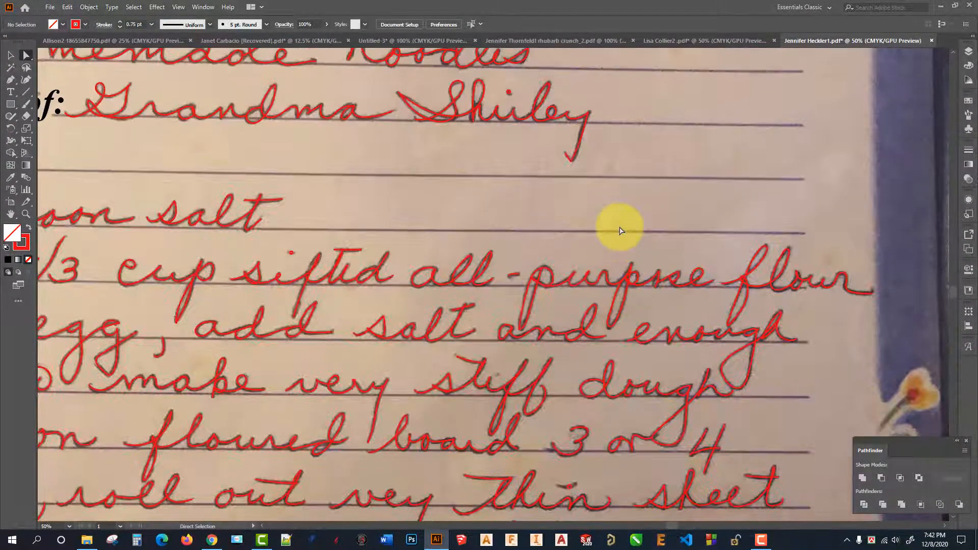
# Step: Switch to the partly traced document reading "to oven for 10 min." and activate the Direct Selection tool
pyautogui.click(131, 40)
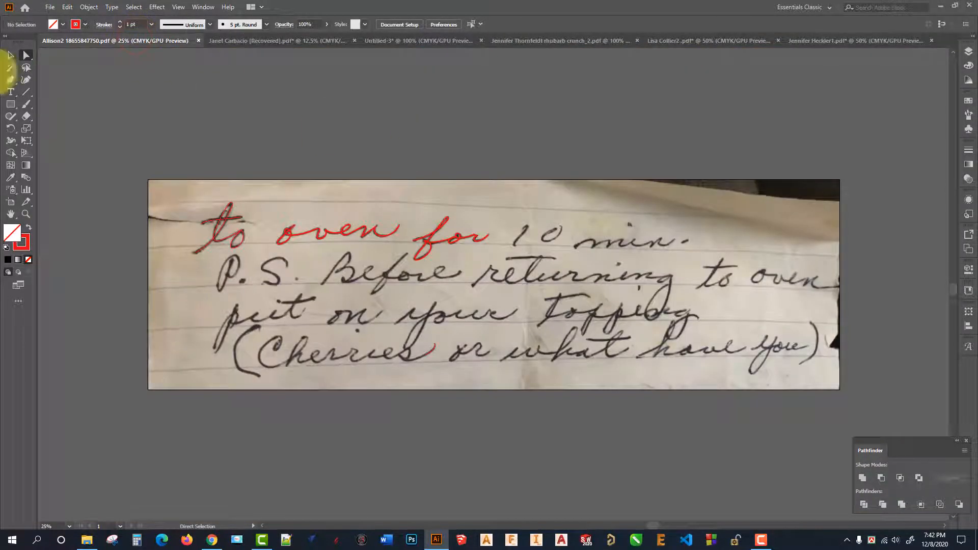
pyautogui.click(11, 55)
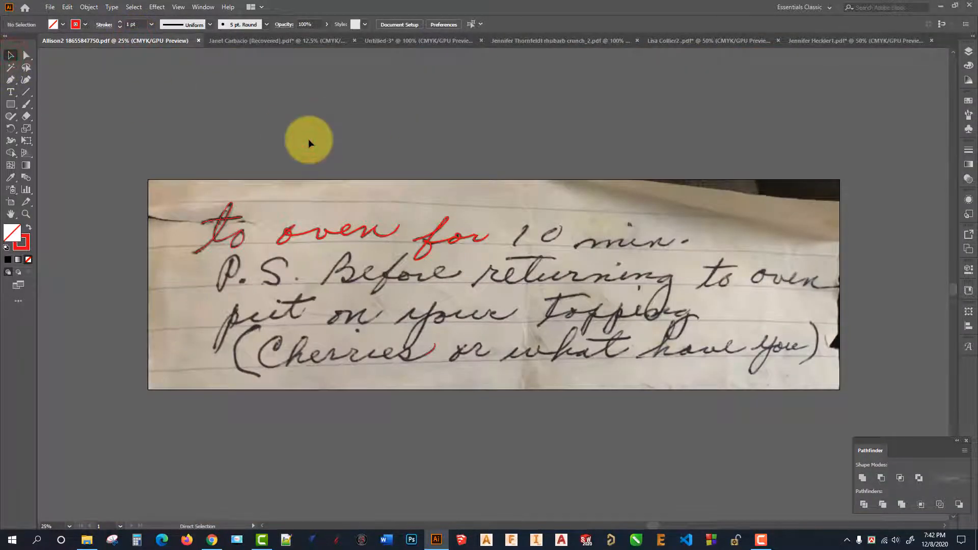
pyautogui.hotkey('ctrl', '=')
pyautogui.hotkey('ctrl', '-')
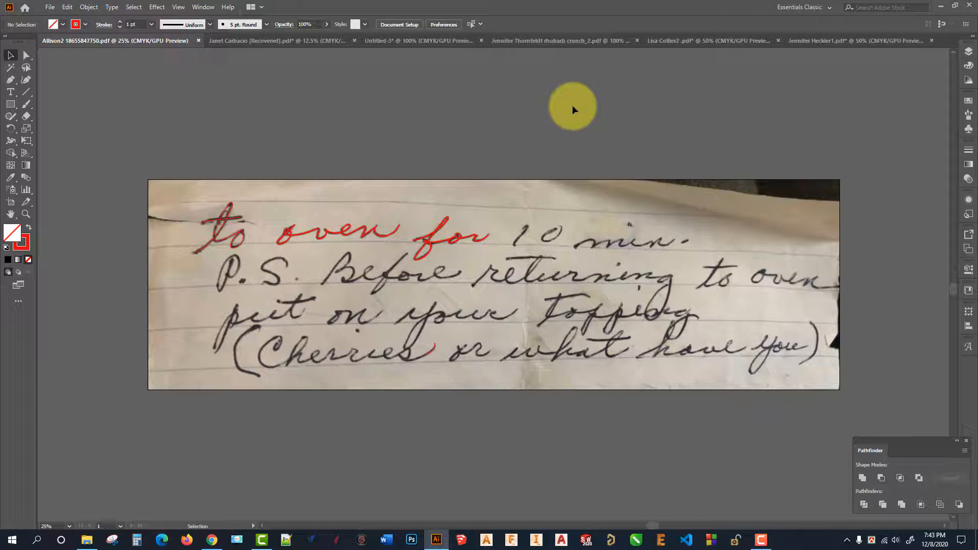
pyautogui.click(26, 54)
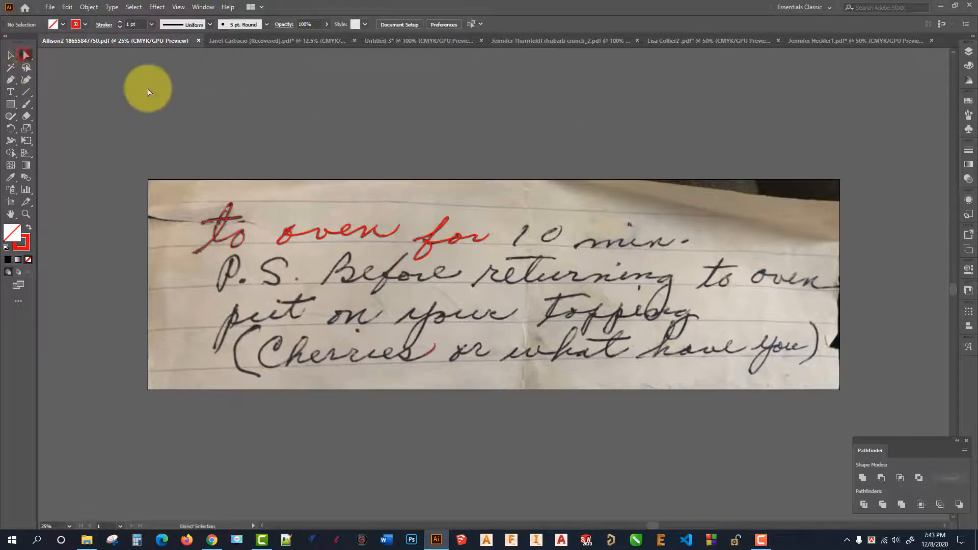